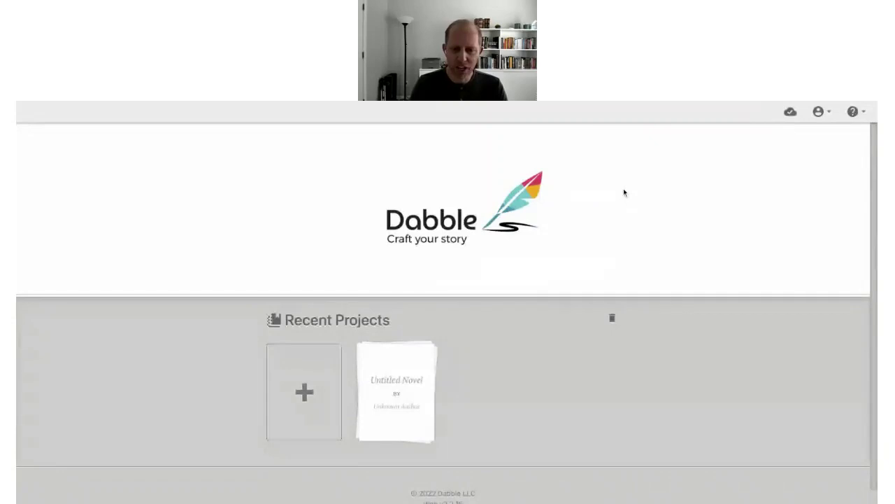
Step: Send the Untitled Novel project to the trash and confirm the deletion
left_click(425, 431)
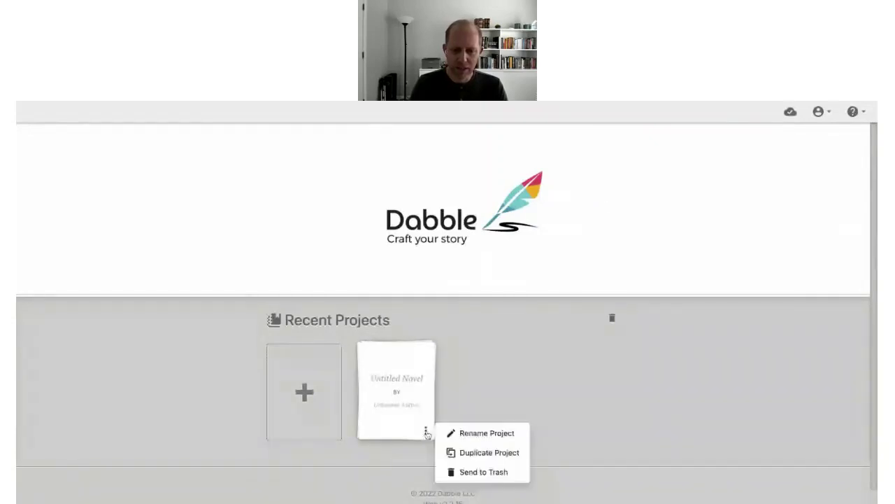
left_click(489, 471)
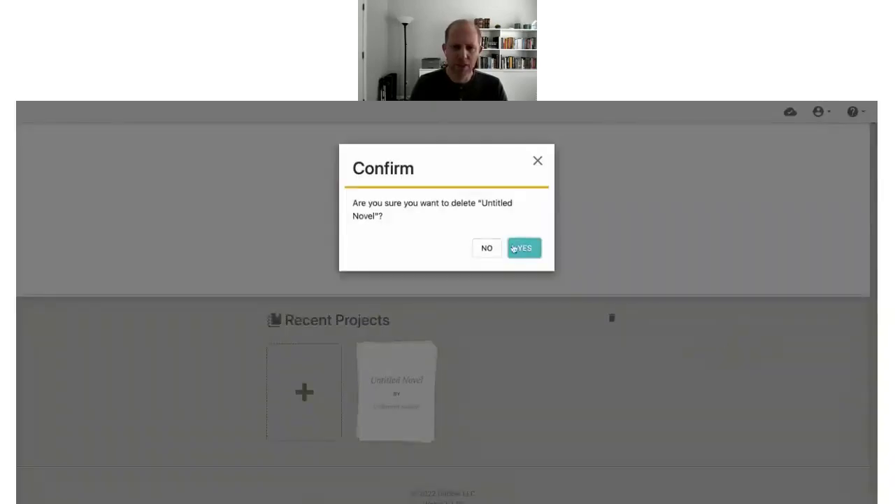
key("Return")
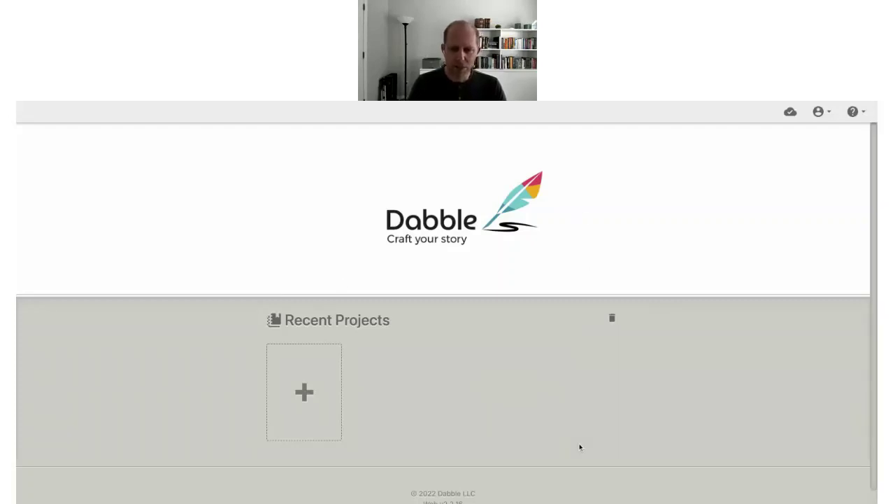
Step: Create a new novel and title it 'Fantasy 1', correcting typos along the way
left_click(315, 401)
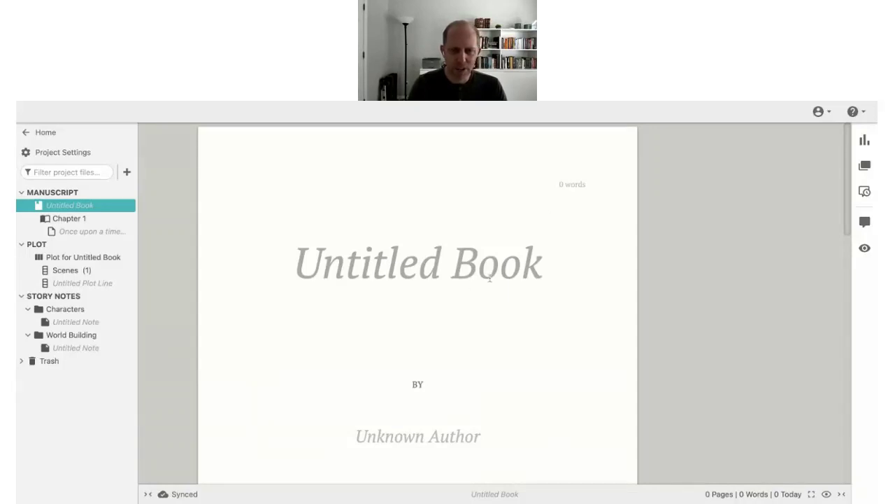
left_click(453, 265)
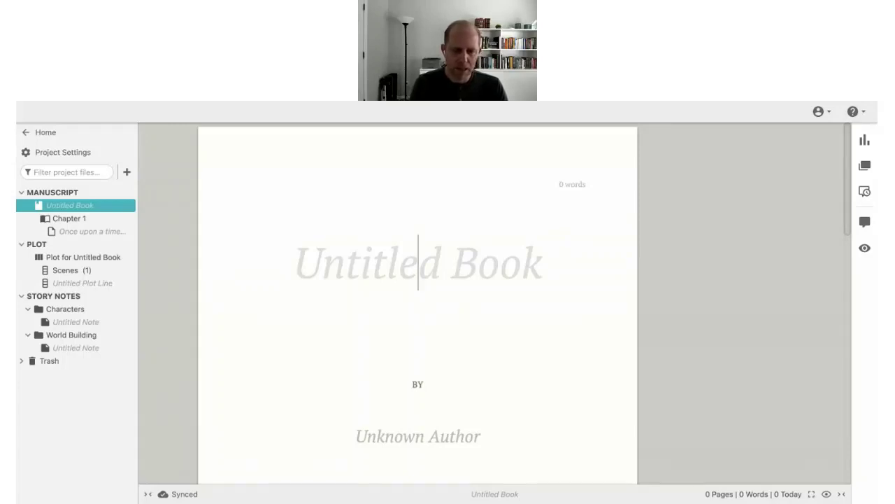
type("U")
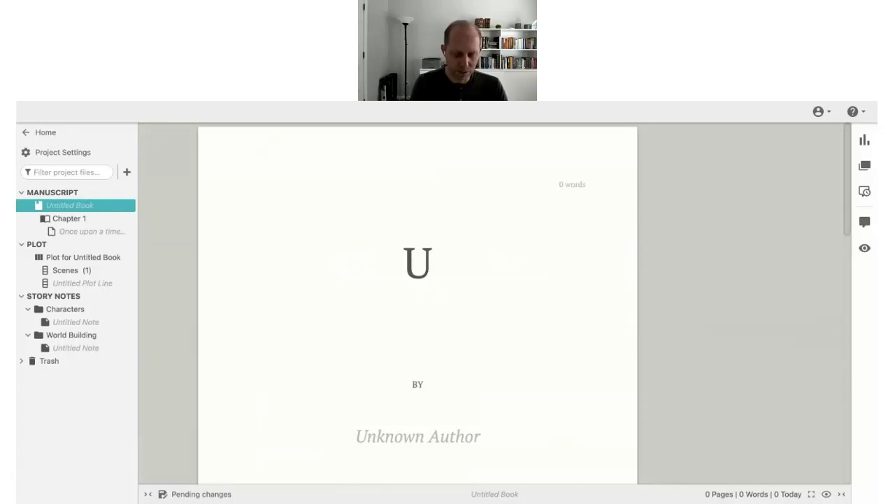
key("BackSpace")
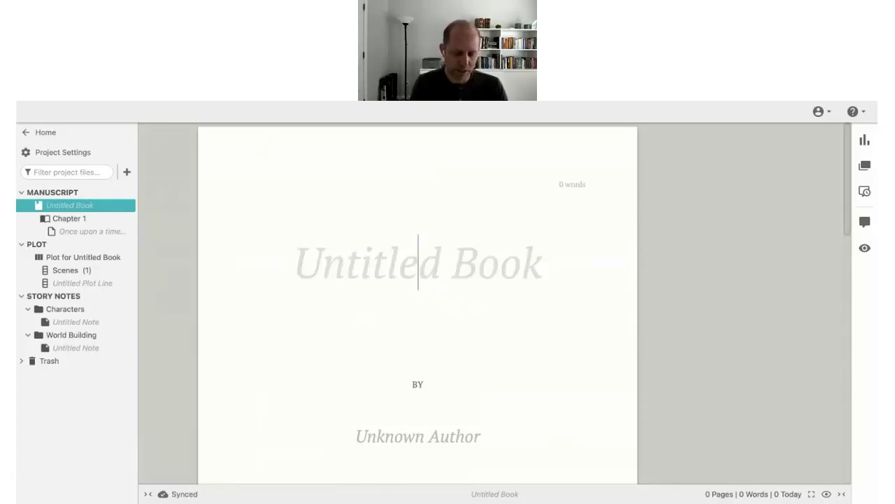
type("Ffantt")
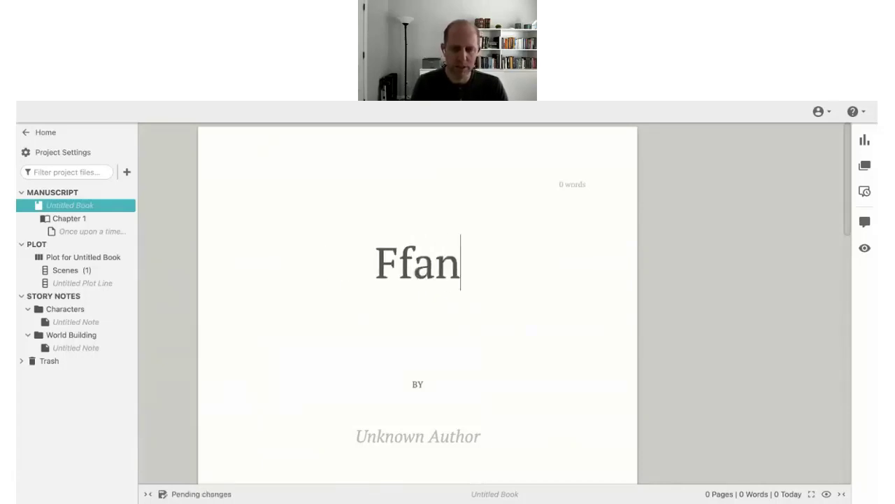
key("BackSpace")
key("BackSpace")
key("BackSpace")
key("BackSpace")
type("a")
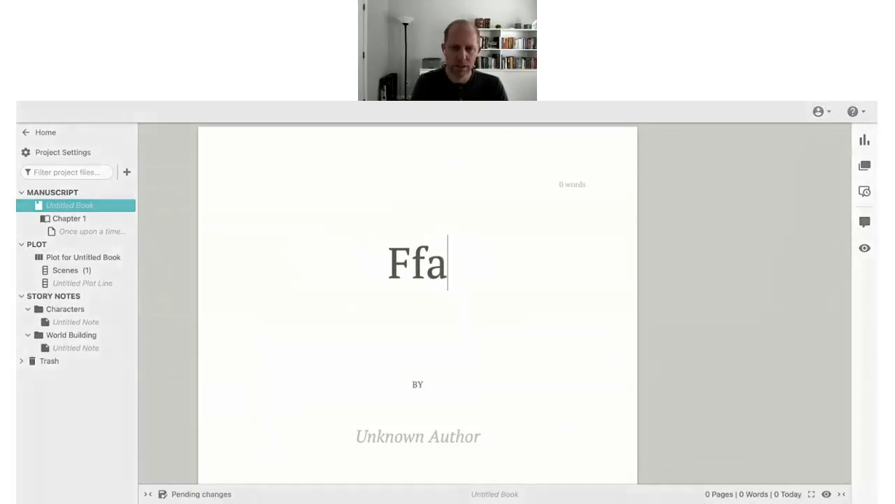
key("BackSpace")
key("BackSpace")
type("an")
key("BackSpace")
type("tas")
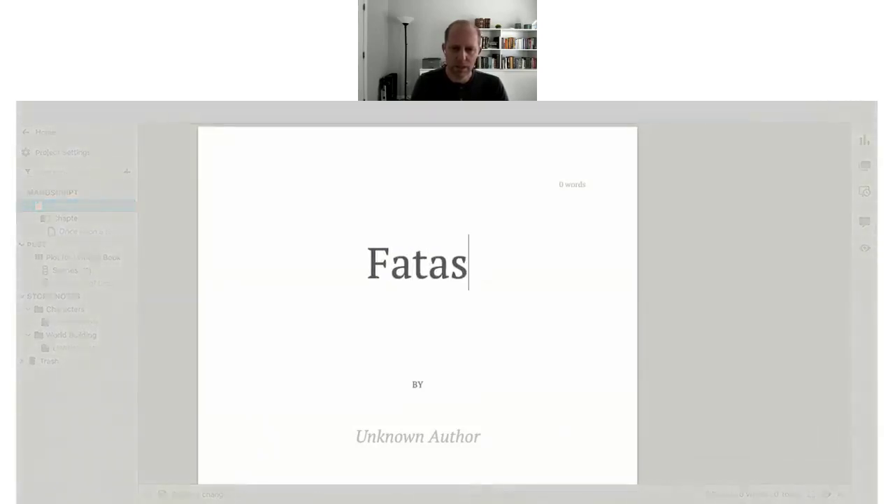
type("y 2")
key("Left")
key("Left")
key("Left")
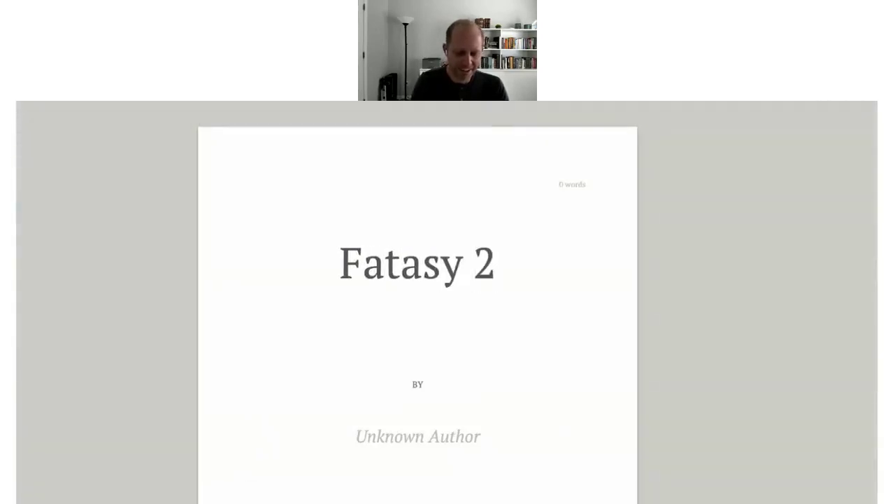
key("Right")
key("Right")
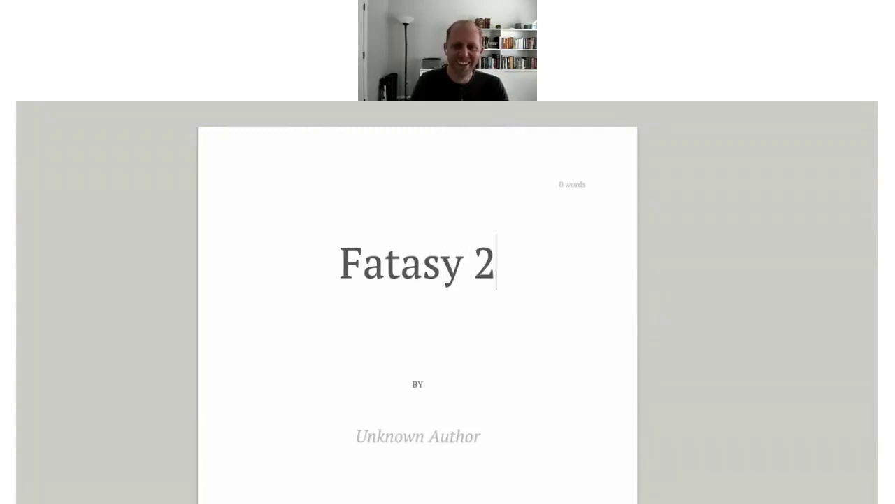
key("BackSpace")
type("1")
key("Left")
key("Left")
key("Left")
key("Left")
key("Left")
key("Left")
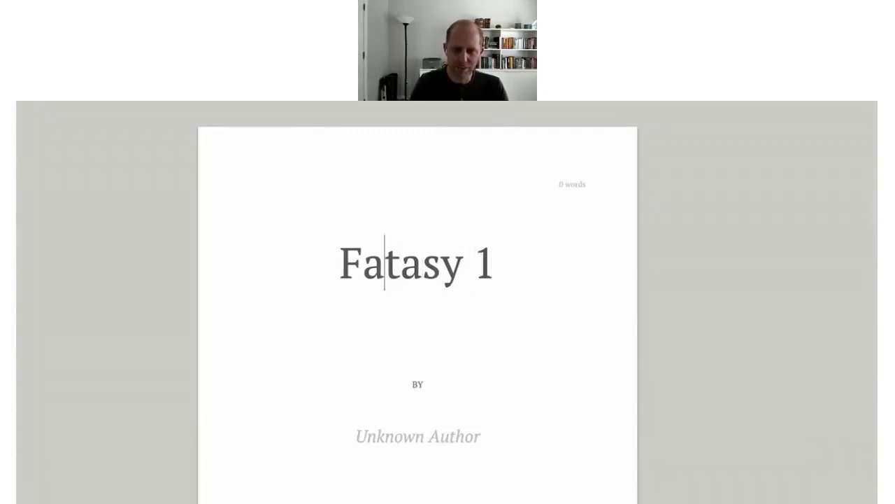
type("n")
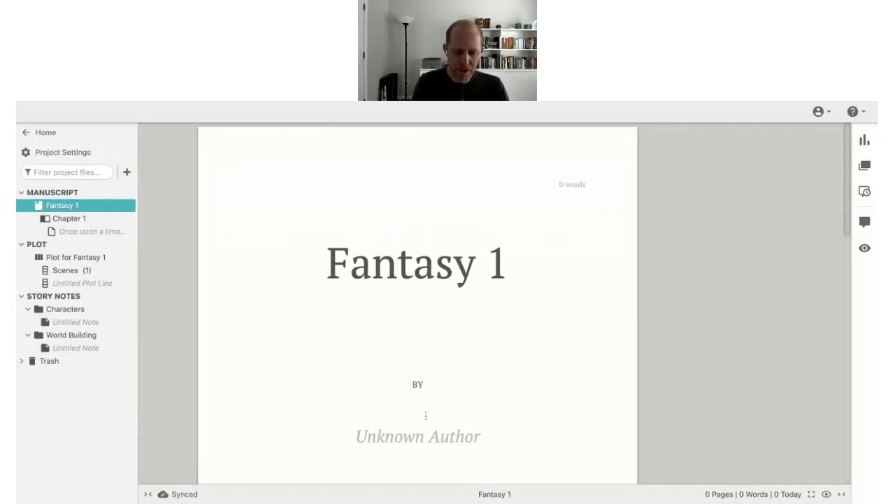
Step: Enter the author's name on the title page, glance at Chapter 1, and return home
left_click(421, 435)
type("Jacob Wright")
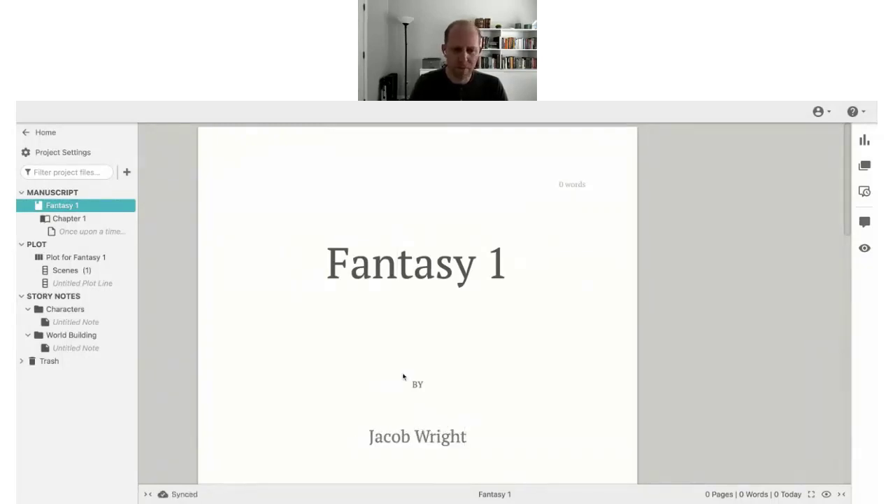
scroll(423, 347, "down", 3)
scroll(423, 348, "down", 3)
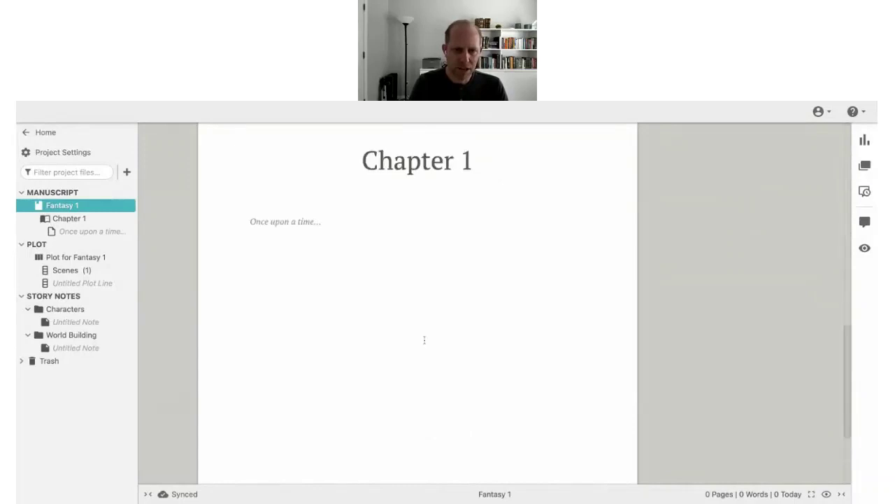
left_click(409, 297)
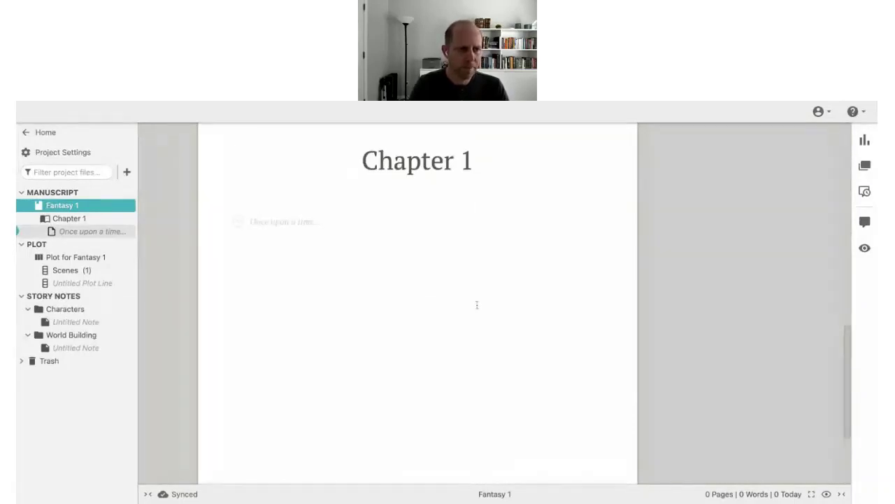
left_click(74, 136)
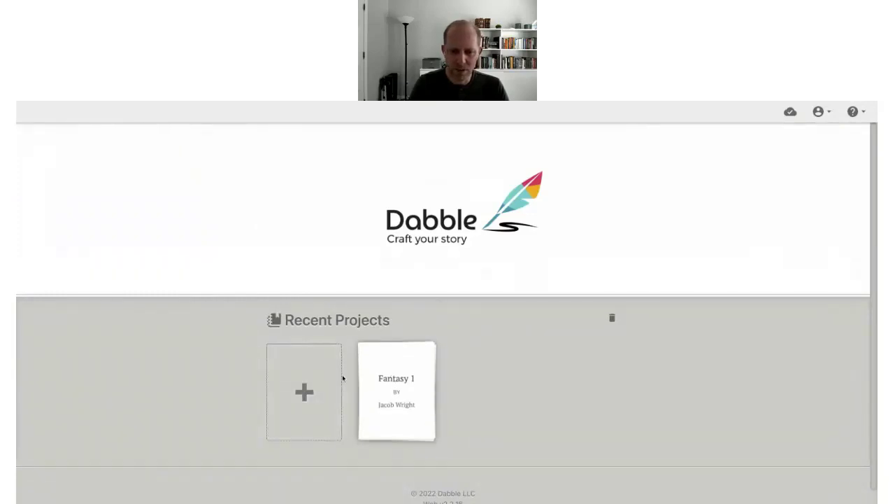
Step: Create another new novel titled 'Pride & Prejudice'
left_click(293, 383)
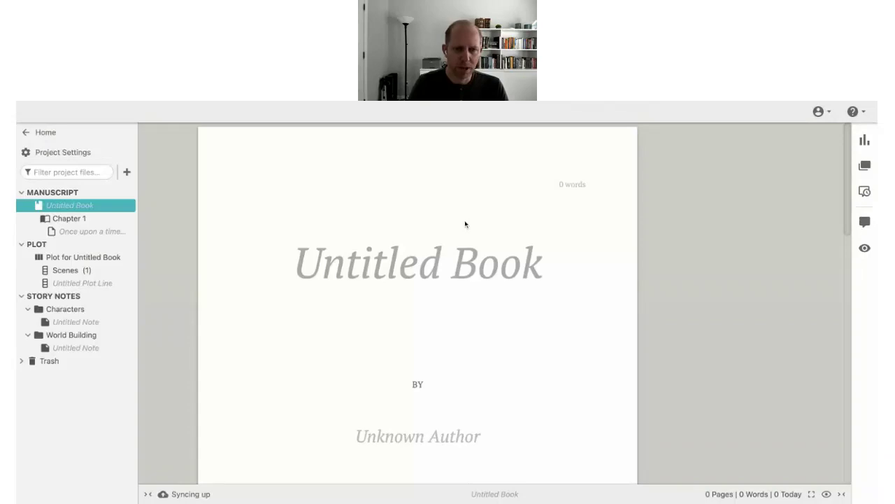
left_click(460, 274)
type("Pr")
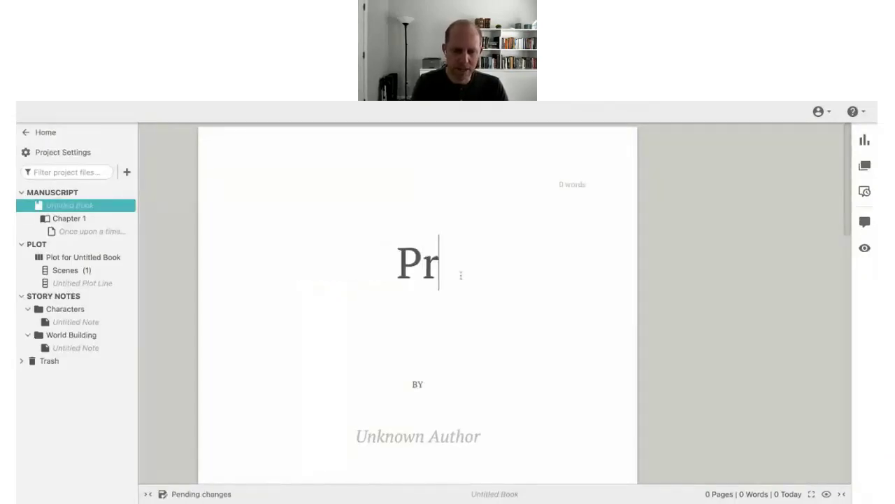
type("ide & Prejudic")
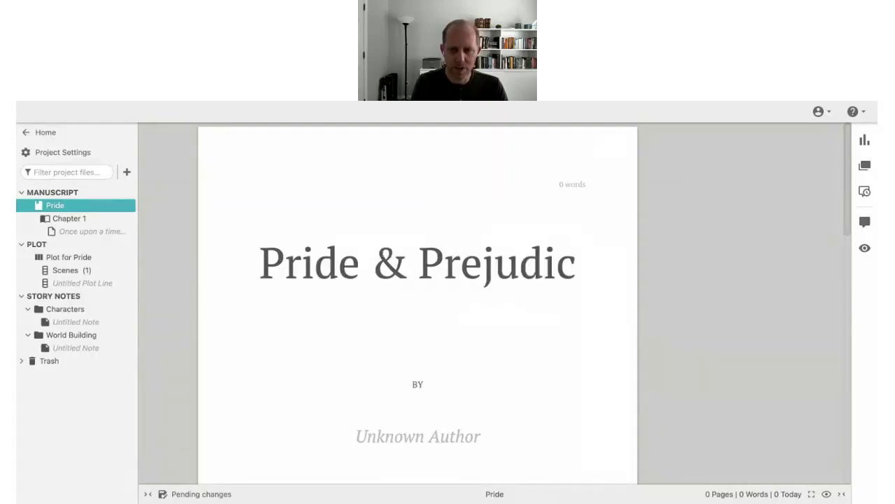
type("e")
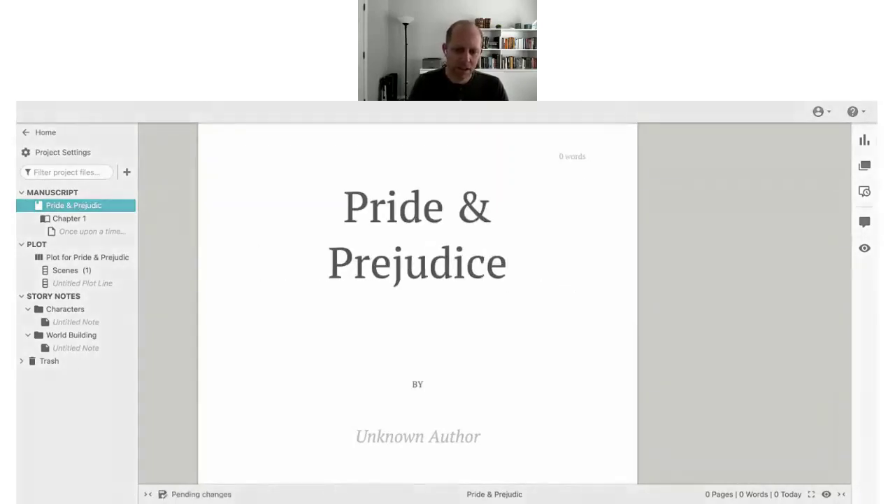
Step: Enter the author's name on the title page and place the cursor on the empty subtitle line
left_click(440, 427)
type("Ja")
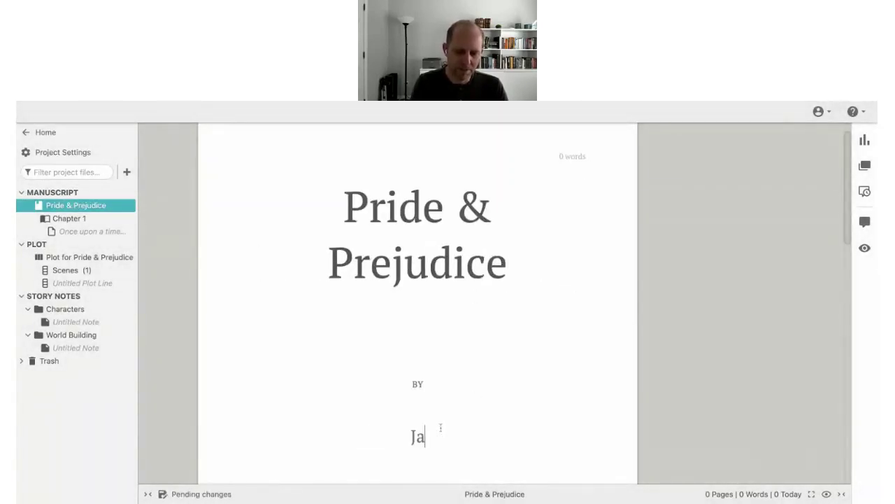
type("cob Wright")
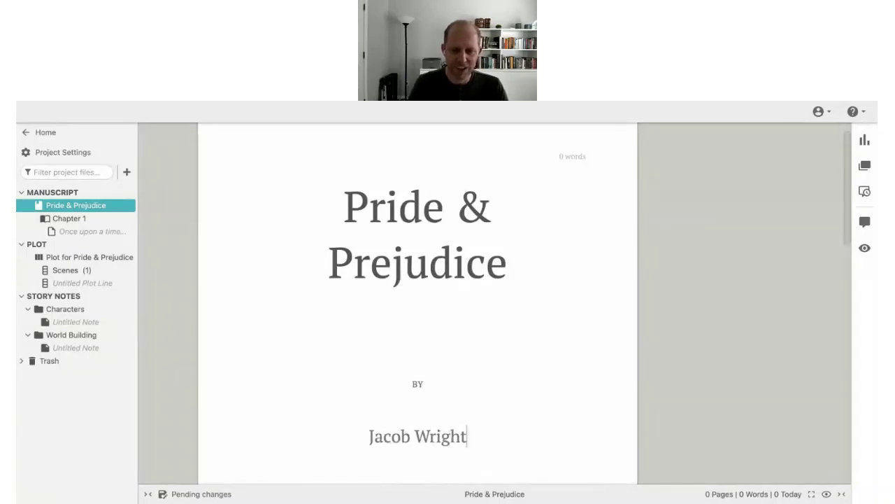
left_click(516, 280)
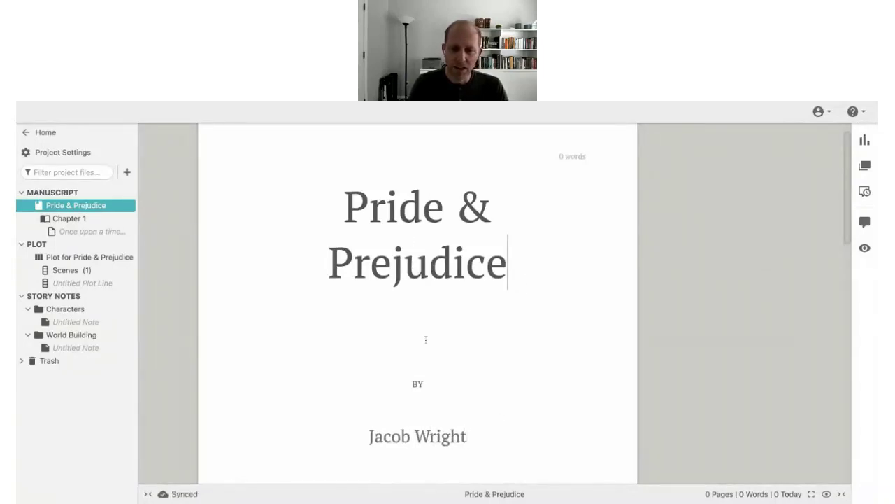
left_click(417, 321)
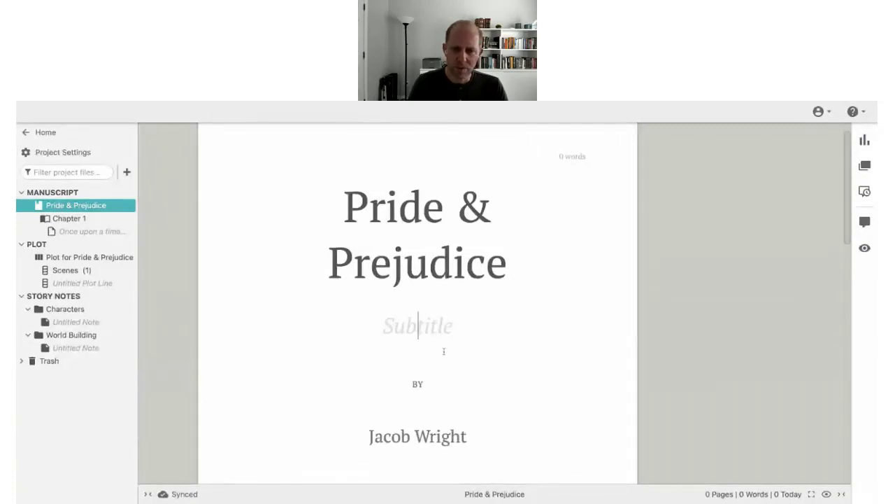
key("Up")
key("End")
key("Down")
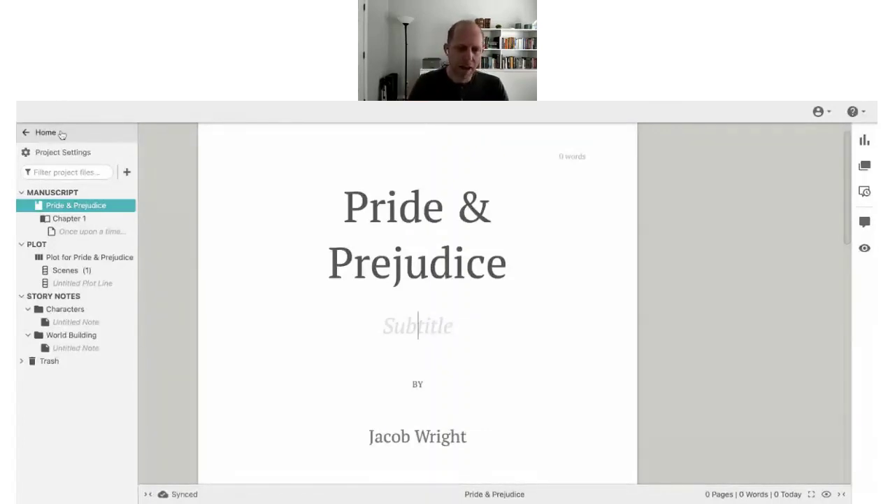
Step: Type test text in the chapter heading, clear it back to 'Chapter 1', and return home
scroll(490, 352, "down", 3)
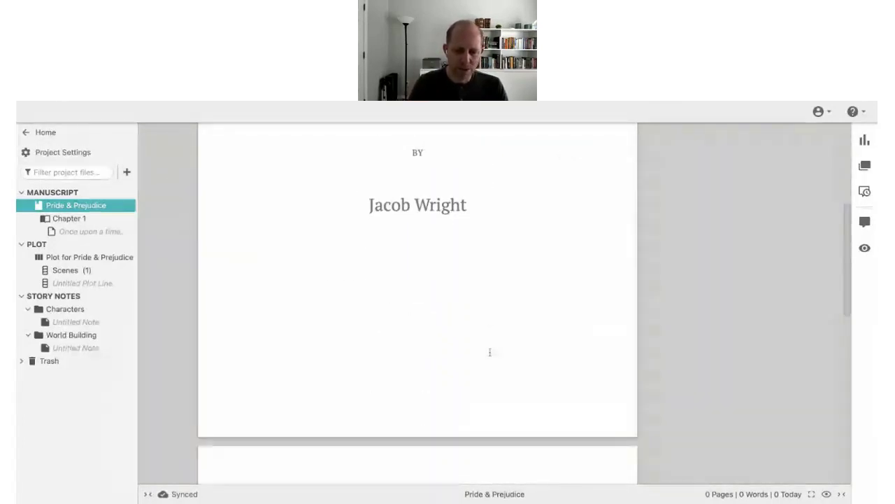
scroll(476, 363, "down", 2)
scroll(398, 385, "down", 3)
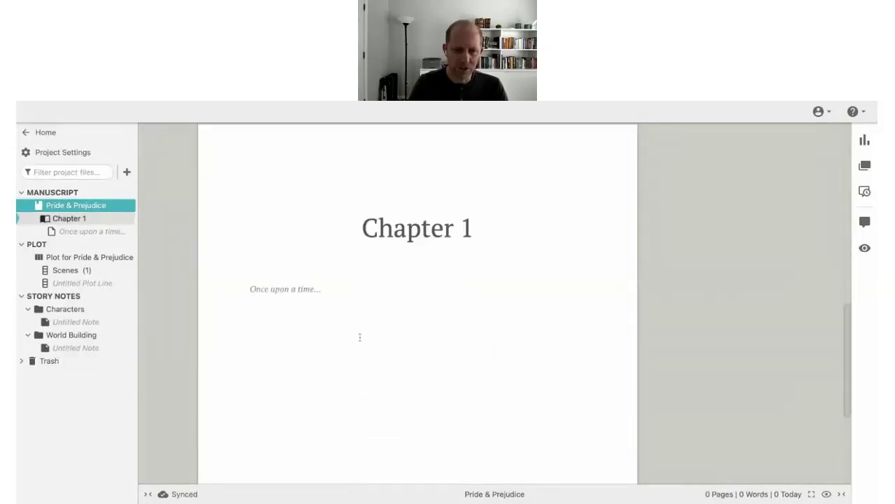
type("ja")
key("BackSpace")
key("BackSpace")
type("asdf")
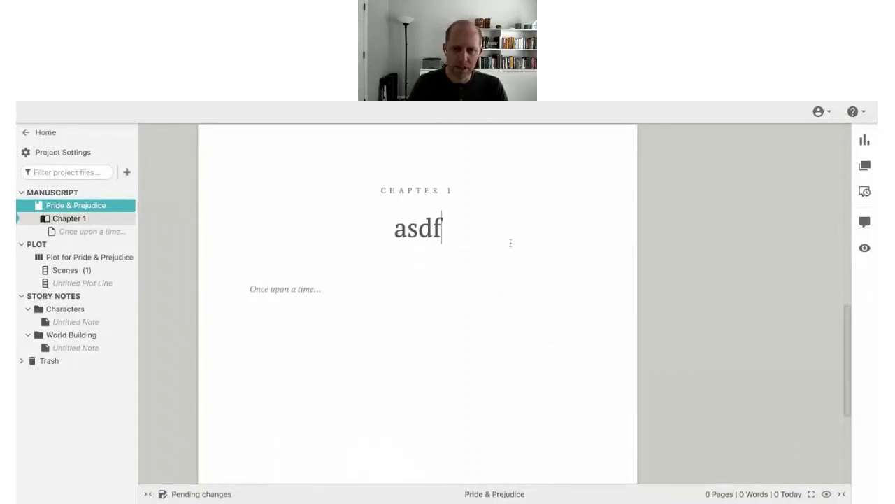
key("BackSpace")
key("BackSpace")
key("BackSpace")
key("BackSpace")
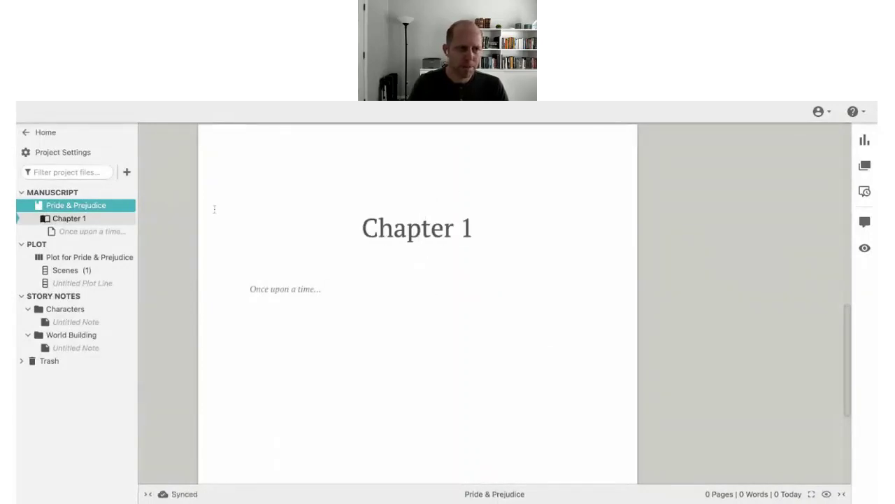
left_click(86, 135)
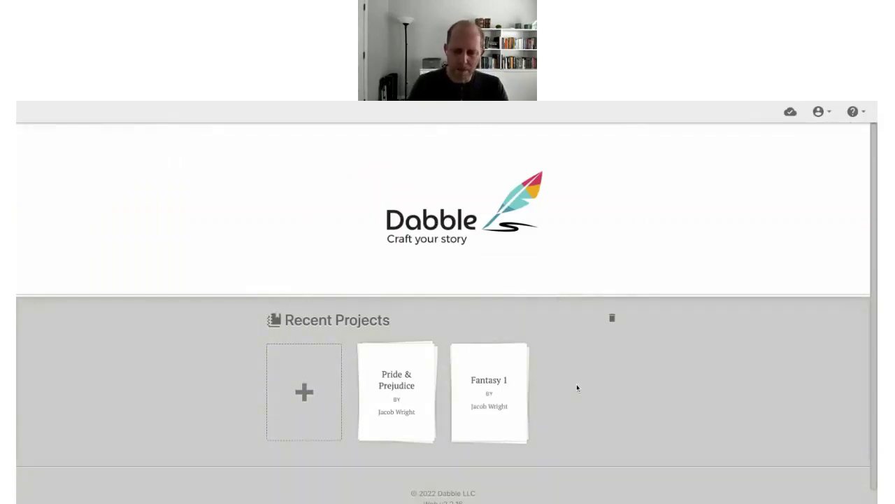
Step: Start sending Fantasy 1 to the trash, then cancel the confirmation
mouse_move(519, 430)
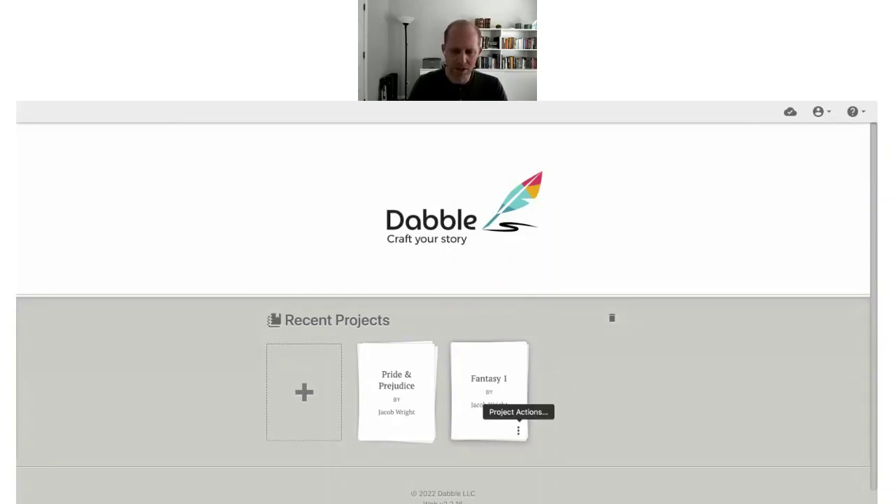
left_click(519, 430)
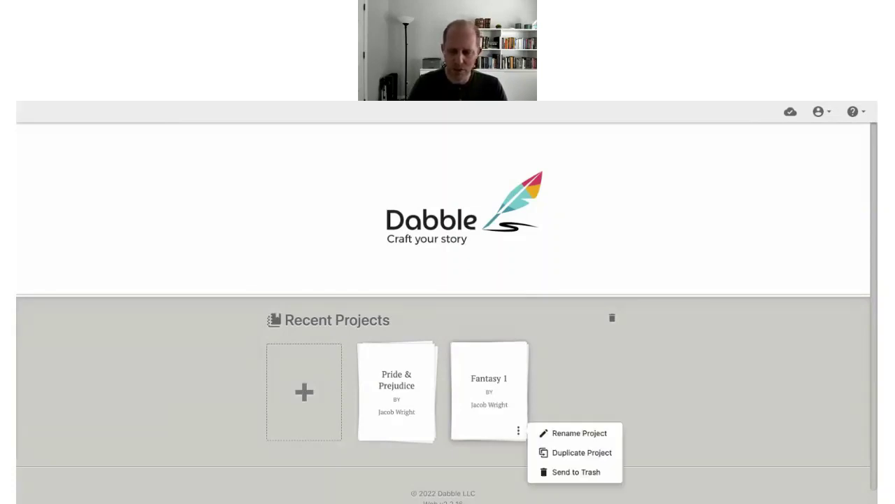
left_click(576, 473)
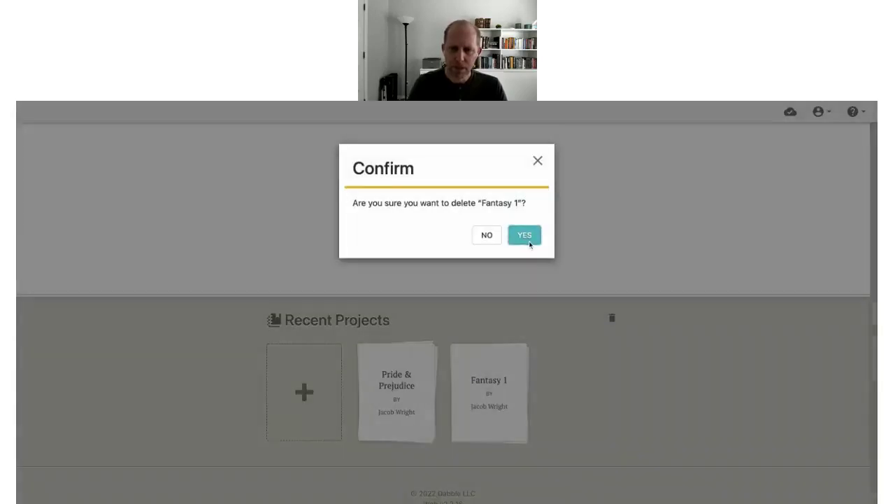
left_click(528, 241)
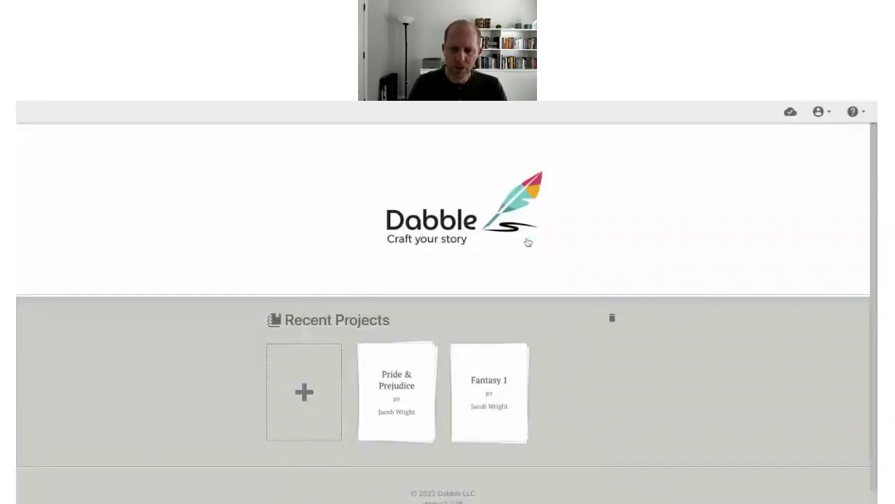
Step: Bring up Fantasy 1's actions menu repeatedly without acting, open the project, and return home
right_click(504, 375)
right_click(485, 366)
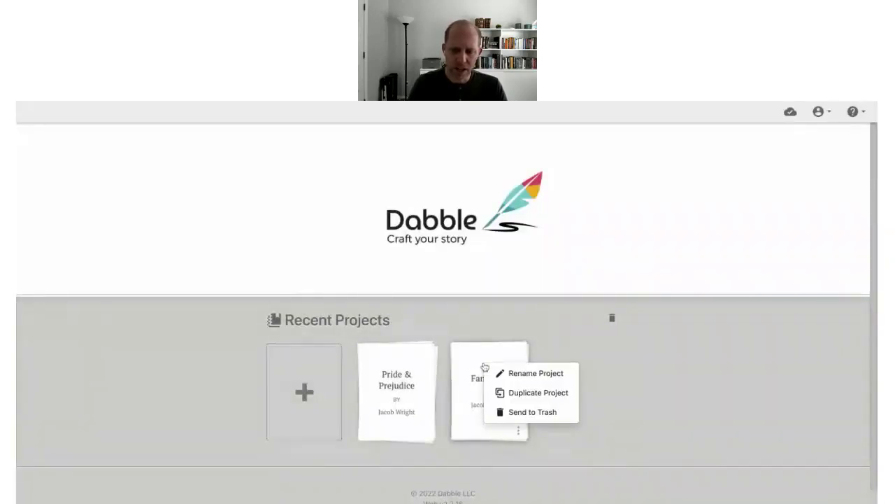
left_click(518, 428)
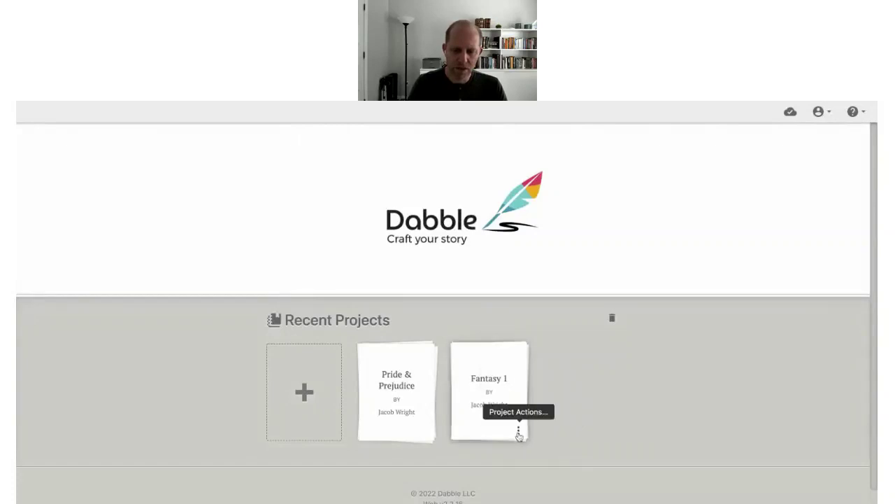
left_click(518, 431)
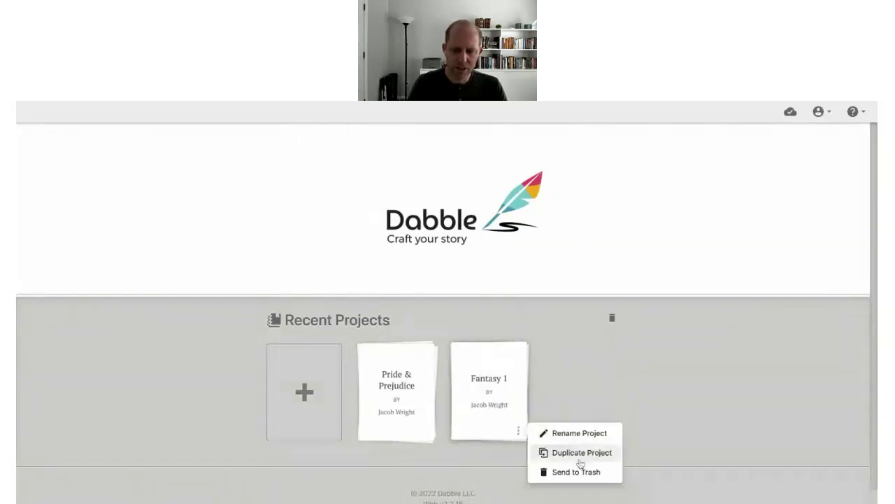
right_click(500, 377)
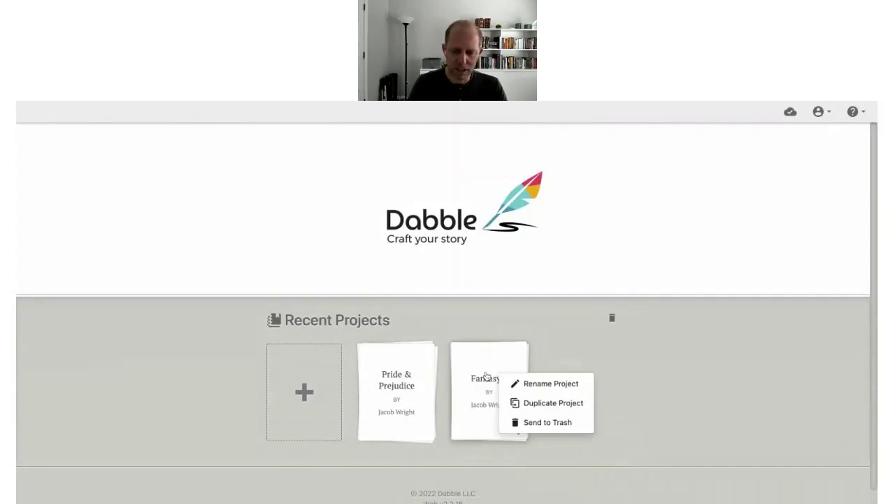
right_click(475, 379)
right_click(487, 365)
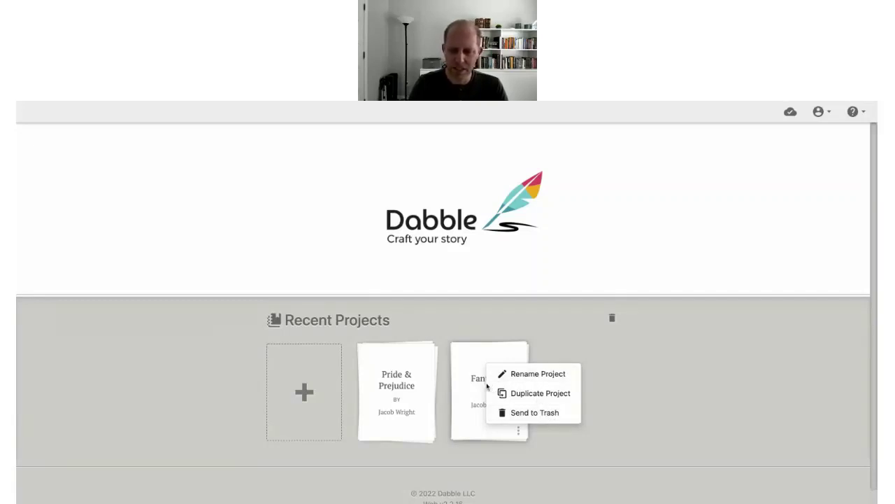
left_click(625, 400)
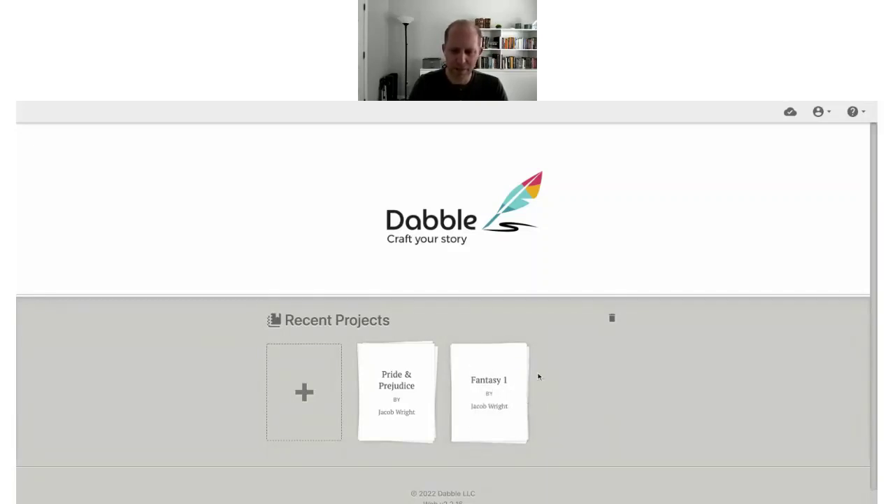
right_click(512, 387)
left_click(519, 430)
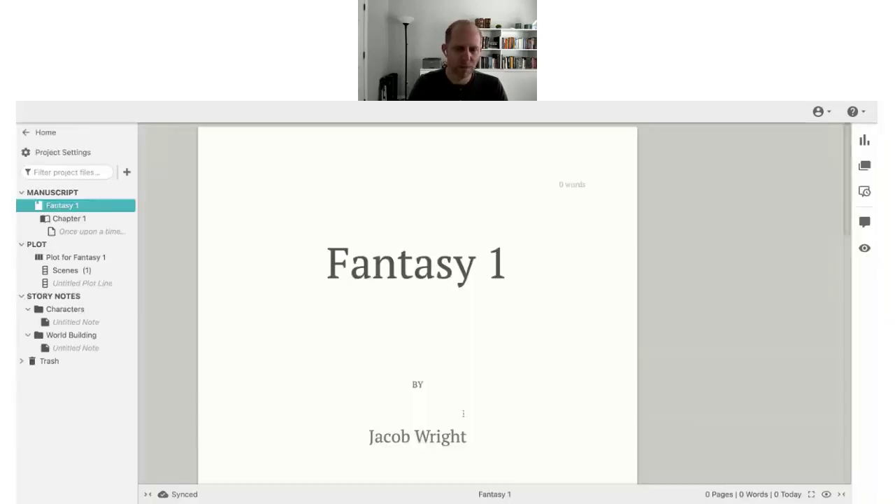
left_click(70, 136)
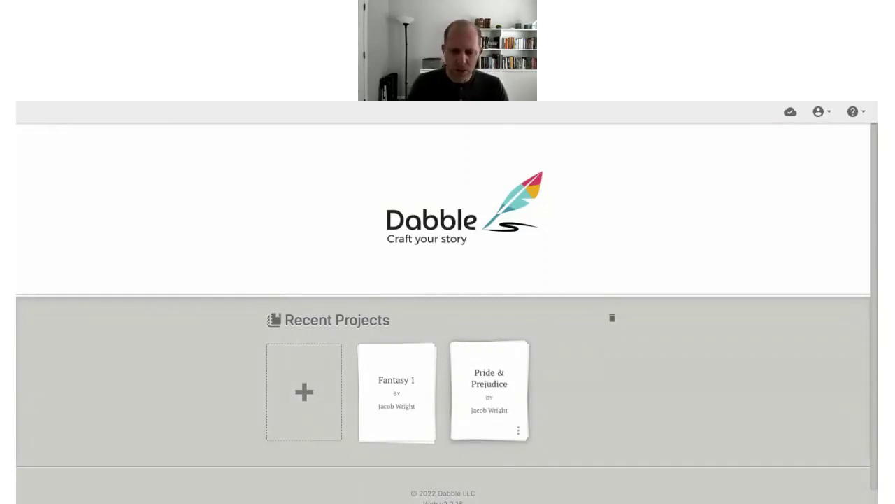
Step: Trash Fantasy 1, restore it from Trashed Projects, check it, and return home
right_click(396, 387)
left_click(437, 432)
left_click(522, 235)
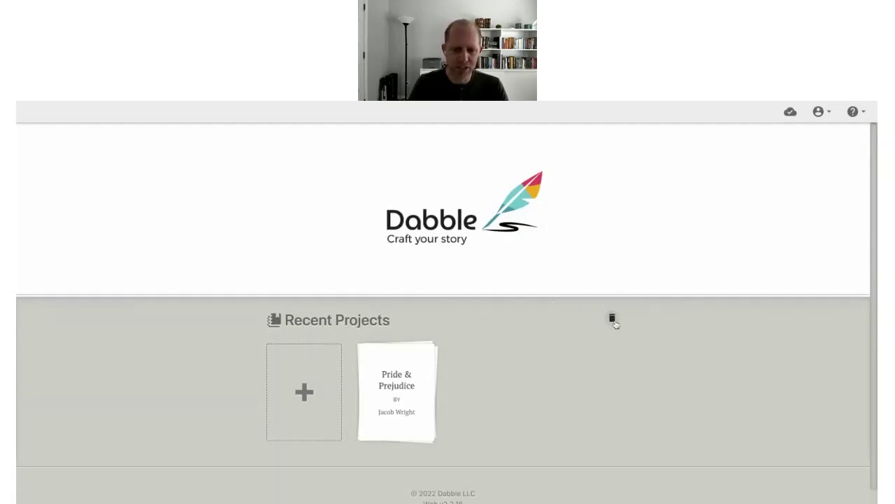
left_click(612, 320)
left_click(323, 374)
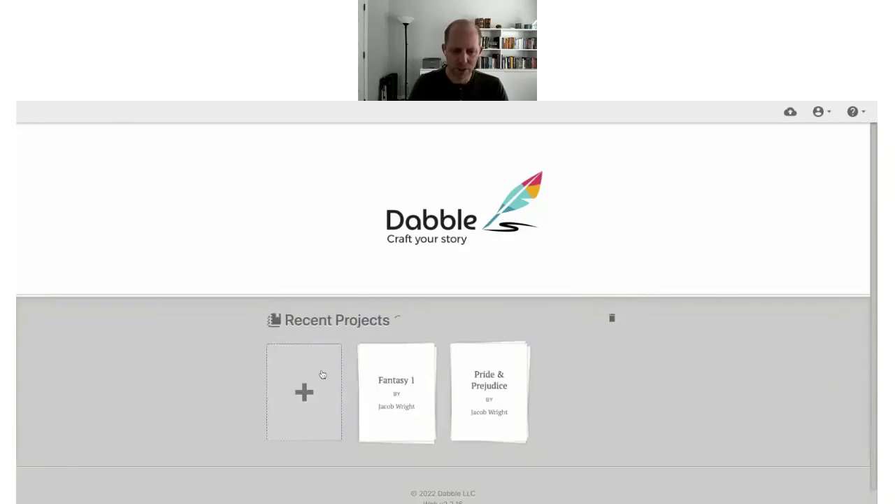
left_click(422, 374)
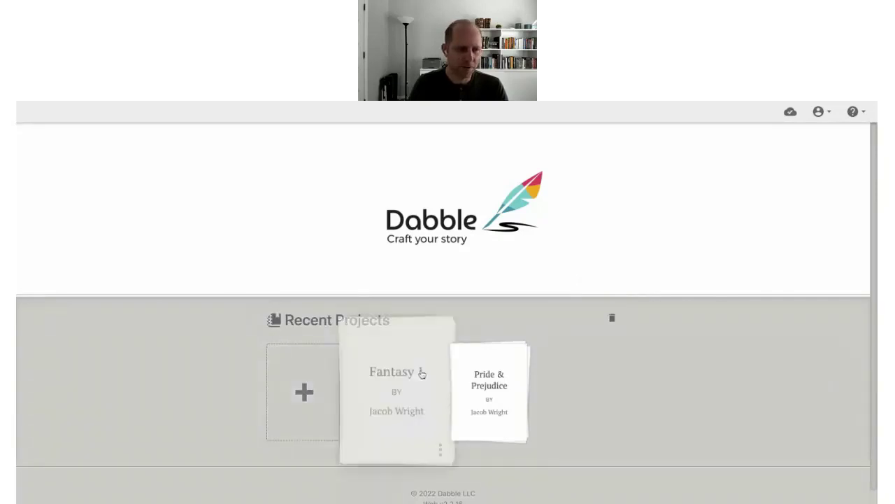
scroll(333, 318, "down", 5)
scroll(258, 240, "up", 2)
left_click(82, 134)
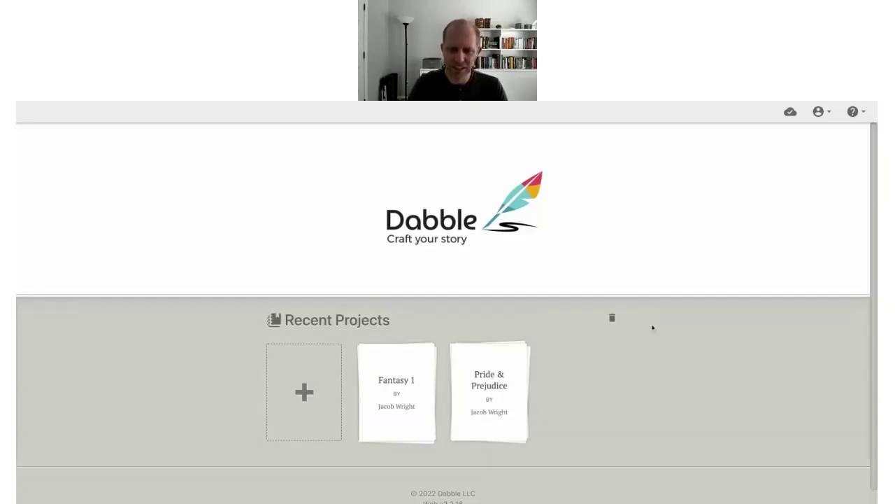
Step: Inspect the trashed Untitled Novel's options, go back to recent projects, and open Pride & Prejudice
left_click(612, 318)
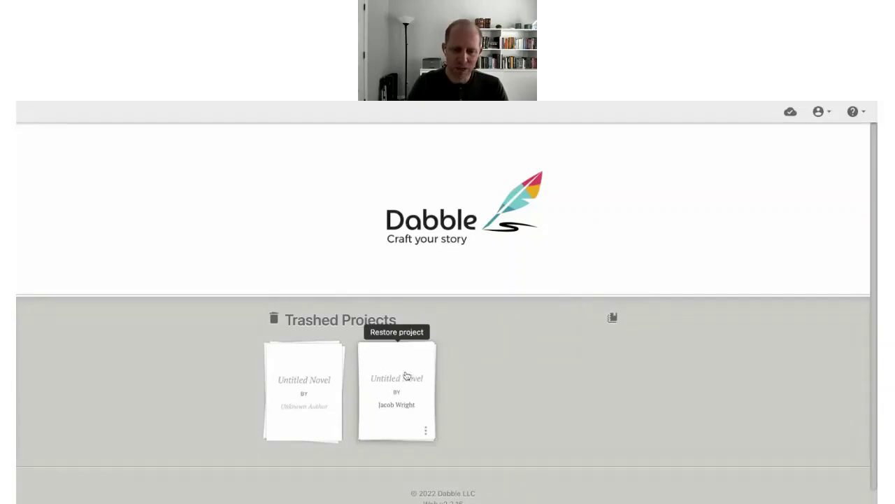
right_click(318, 386)
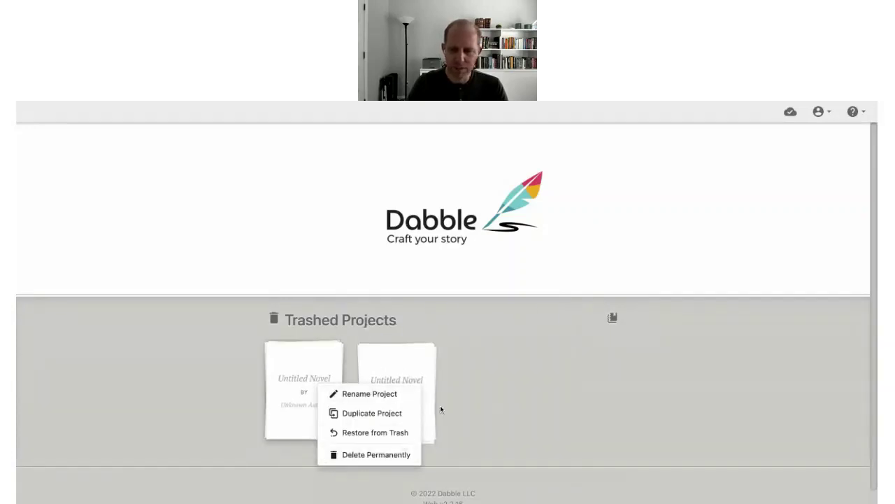
left_click(613, 316)
left_click(613, 318)
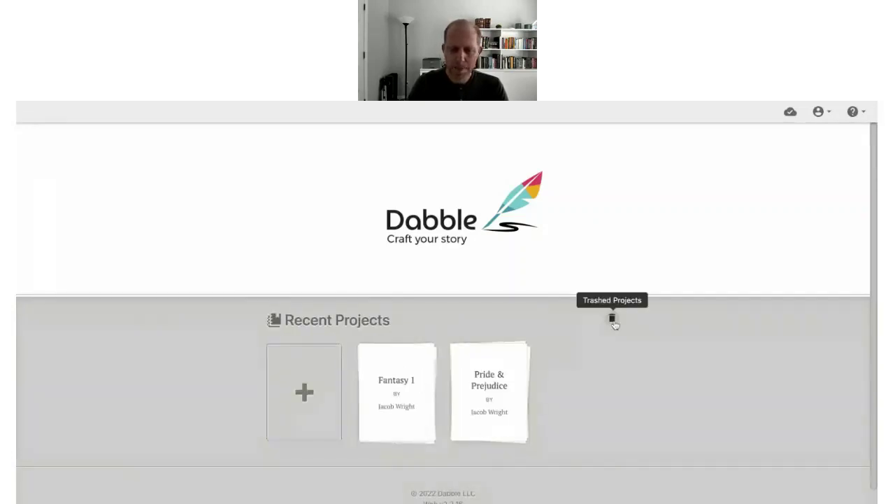
left_click(509, 377)
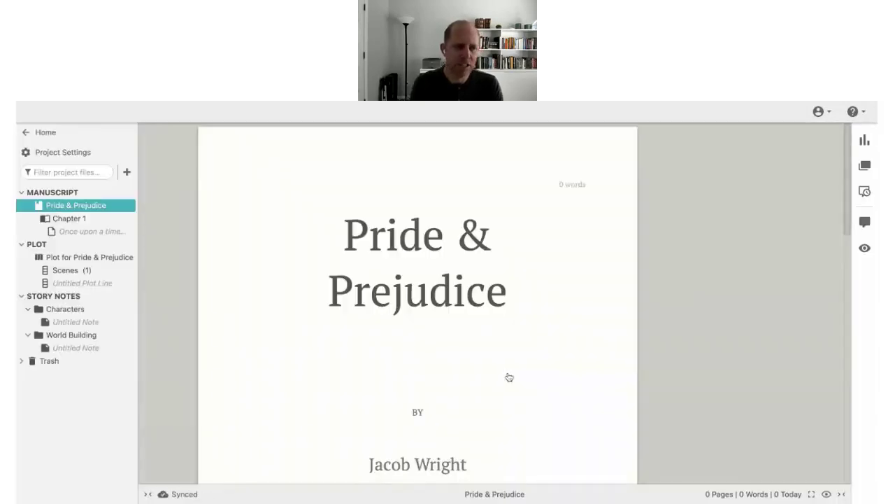
Step: Use the Pride & Prejudice book's sidebar actions to add Chapter 2 with an untitled scene
scroll(503, 380, "down", 10)
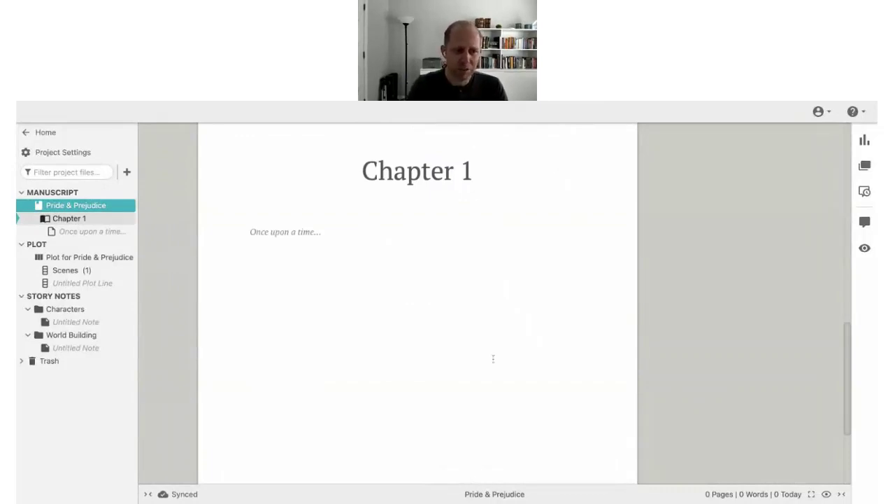
scroll(362, 319, "up", 1)
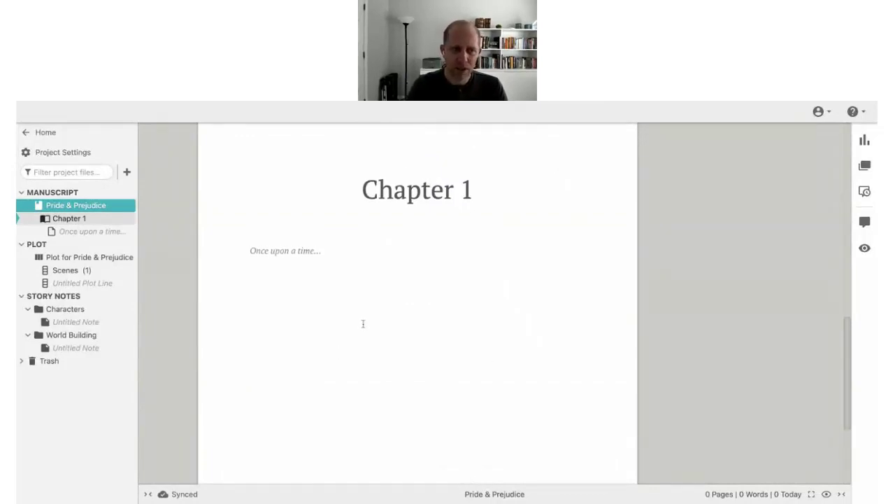
scroll(363, 323, "down", 2)
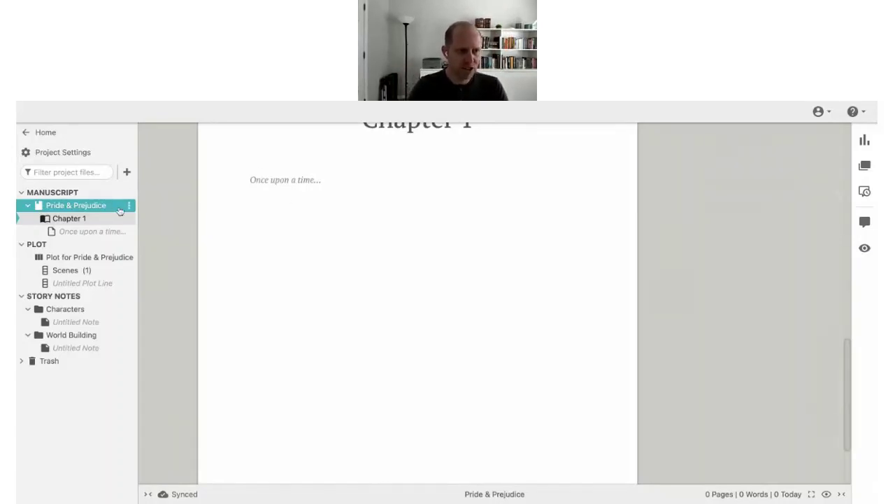
right_click(117, 210)
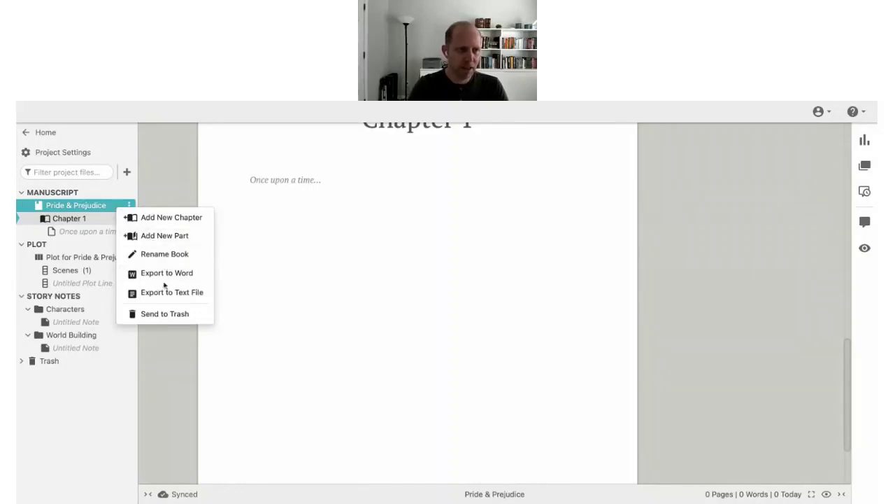
right_click(94, 207)
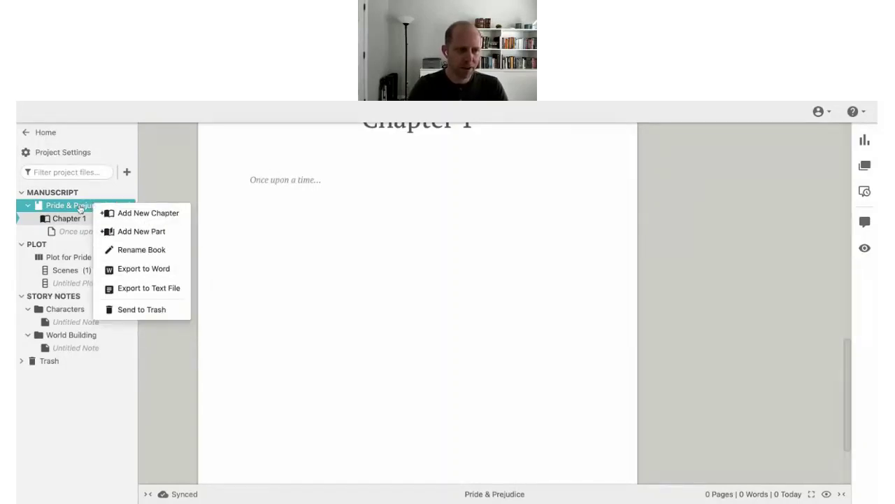
left_click(94, 207)
left_click(129, 206)
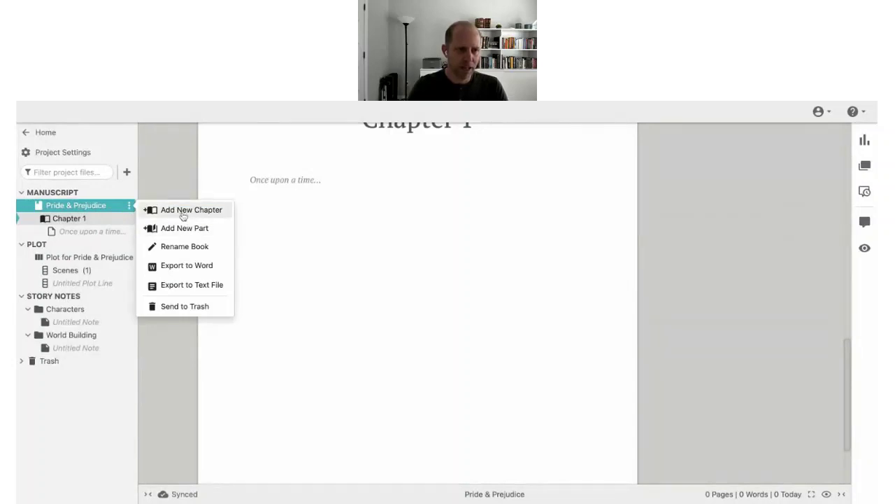
left_click(172, 213)
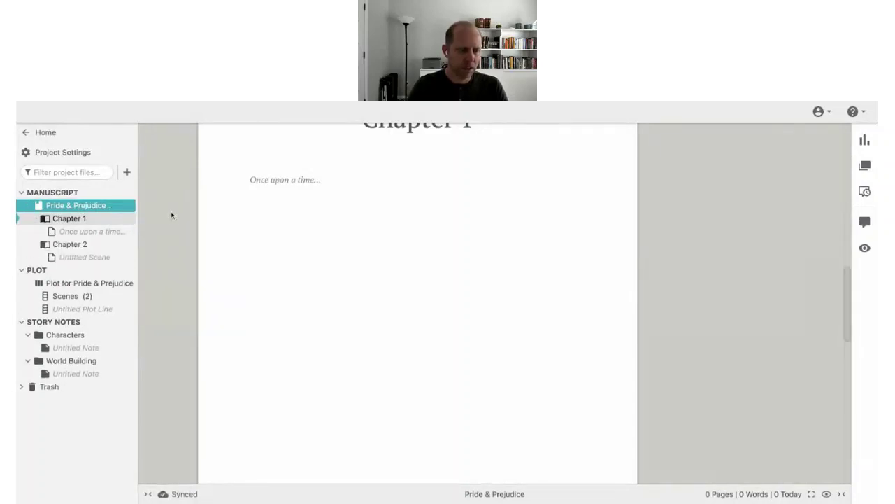
Step: Browse Chapter 2's scene and the full manuscript, then open Chapter 1 and its options menu
left_click(88, 258)
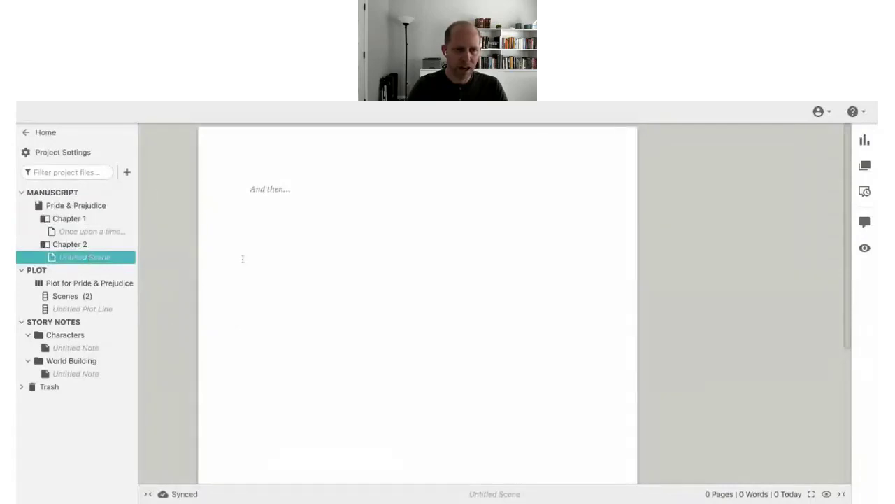
left_click(304, 261)
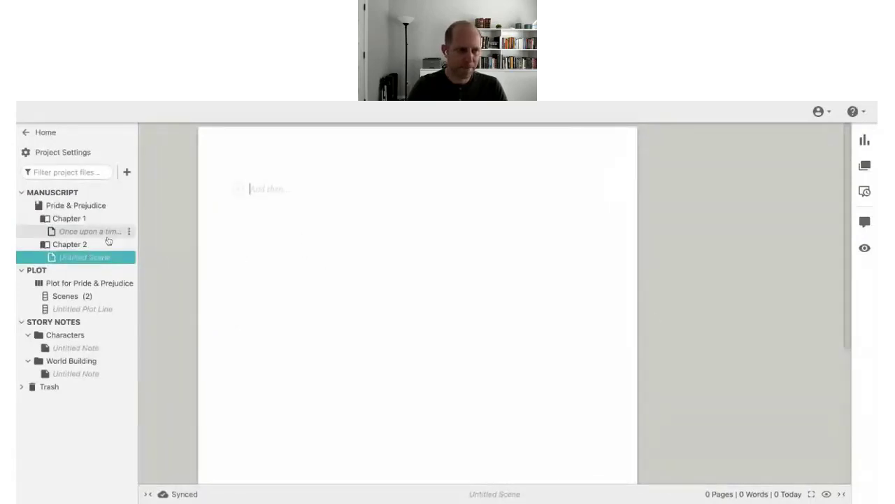
left_click(100, 206)
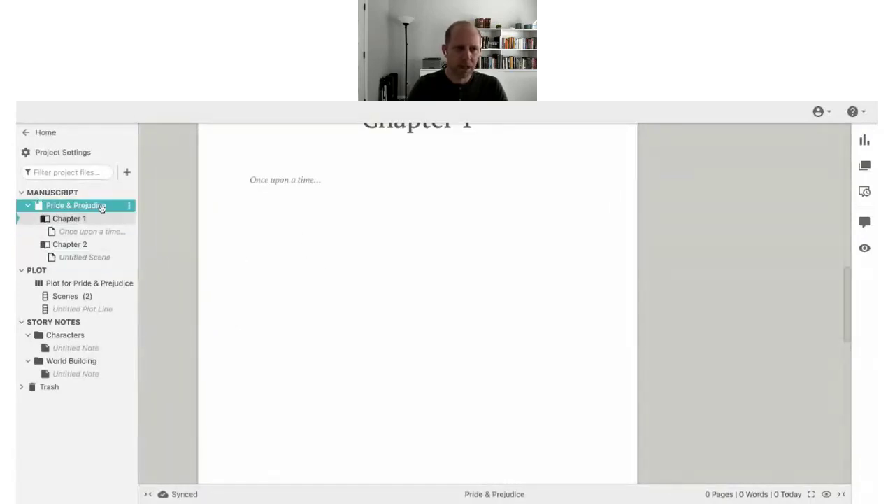
scroll(367, 242, "up", 3)
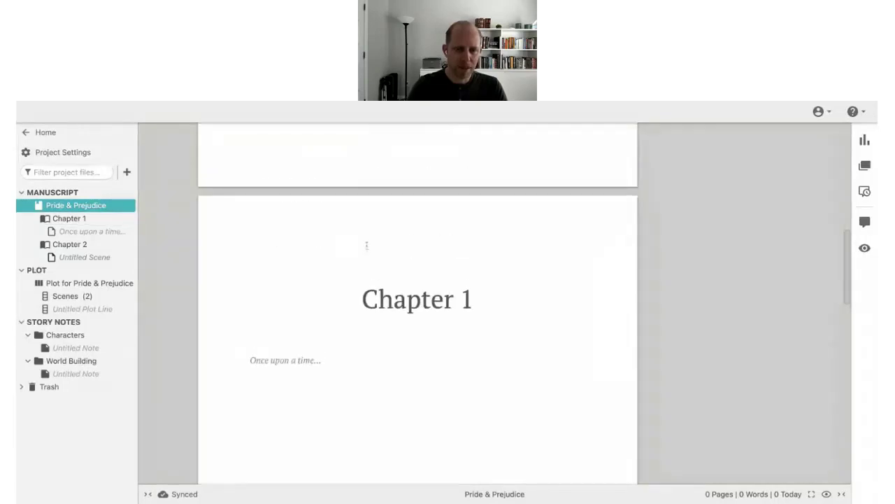
scroll(367, 246, "down", 3)
scroll(366, 249, "up", 2)
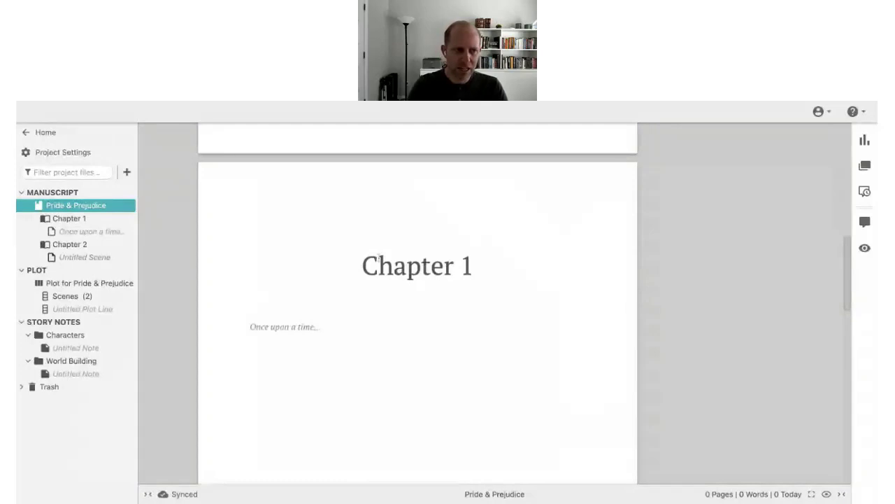
left_click(97, 234)
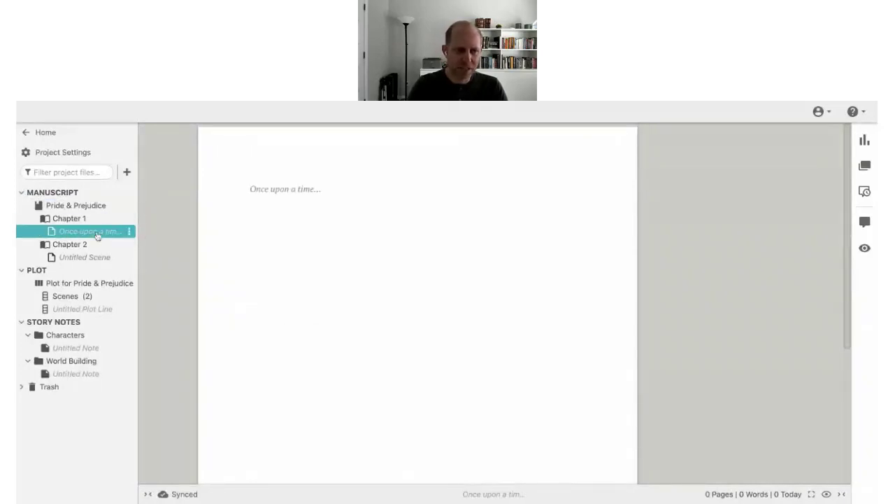
left_click(109, 219)
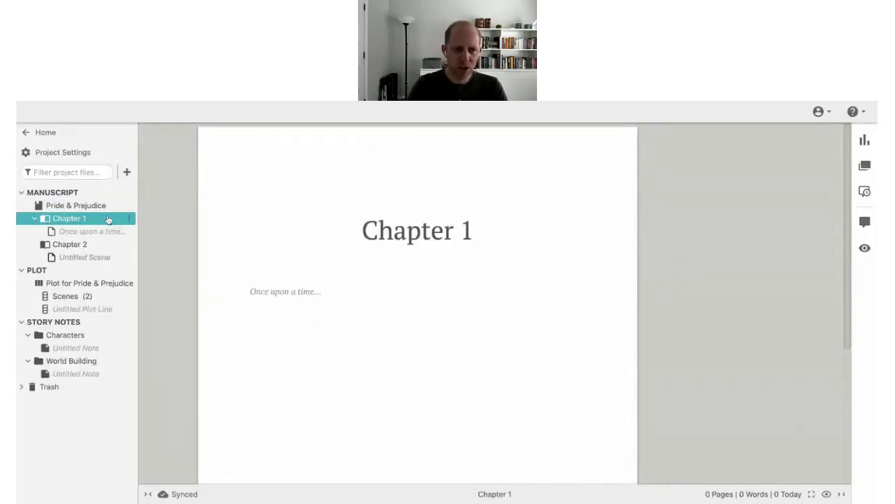
left_click(129, 219)
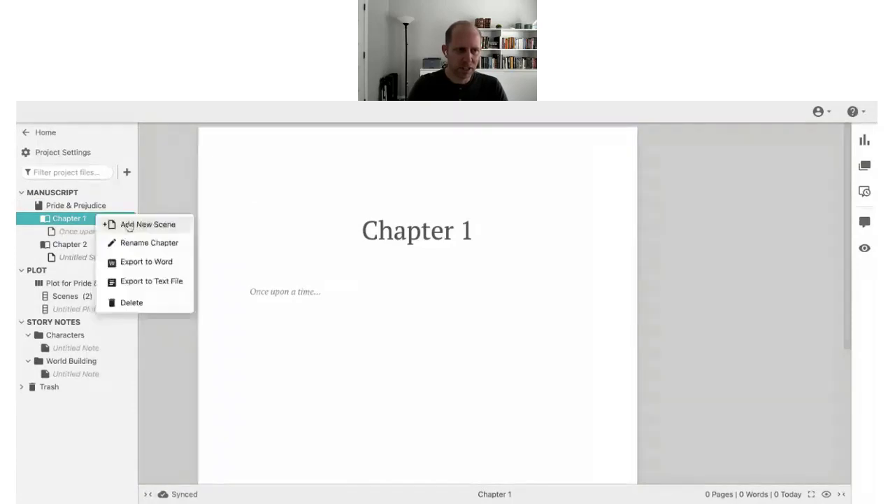
Step: Add a new 'And then...' scene to Chapter 1 and switch between it and 'Once upon a time'
left_click(146, 228)
left_click(98, 231)
left_click(94, 245)
left_click(94, 233)
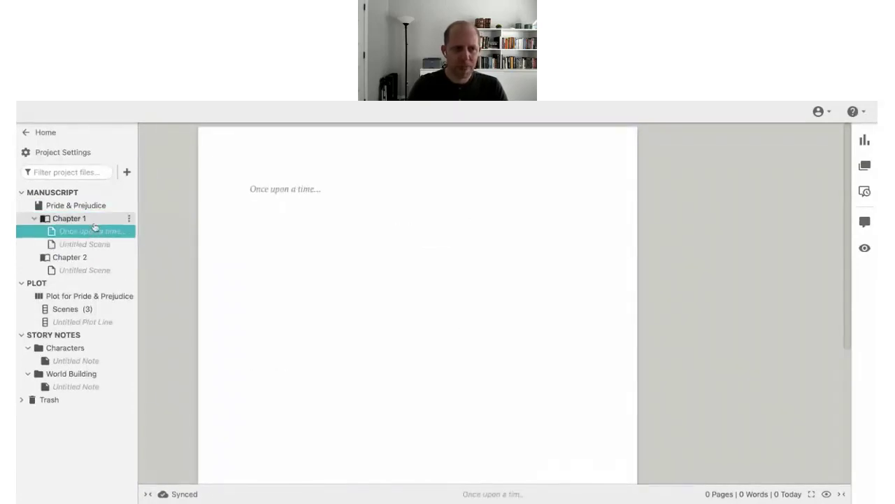
left_click(96, 219)
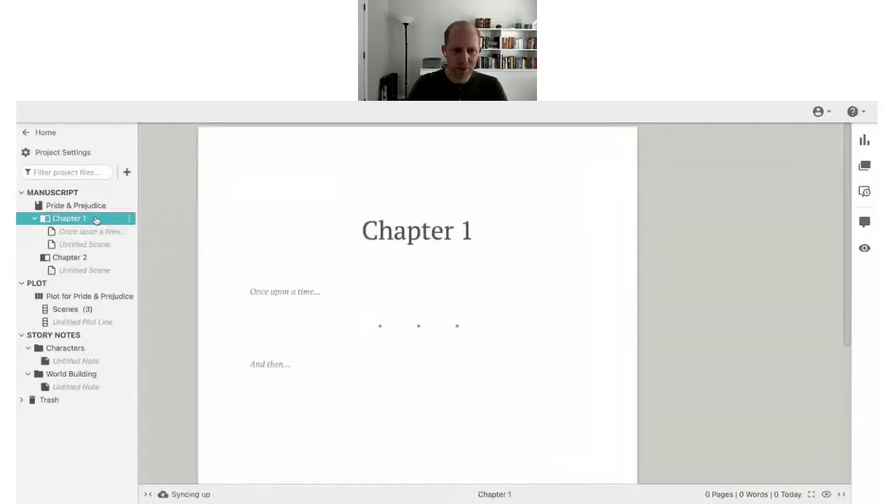
left_click(348, 298)
left_click(321, 402)
left_click(331, 305)
left_click(299, 372)
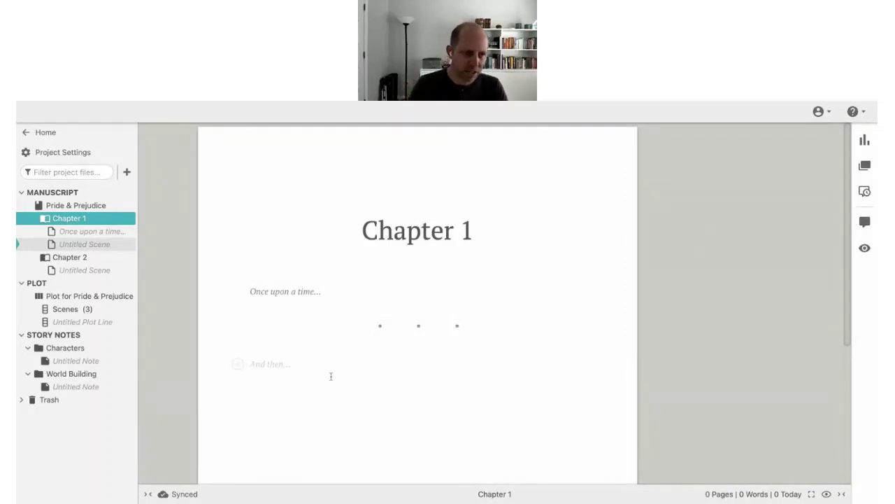
Step: Review the manuscript and Chapter 1, trying to drag the untitled scene above the first
left_click(70, 203)
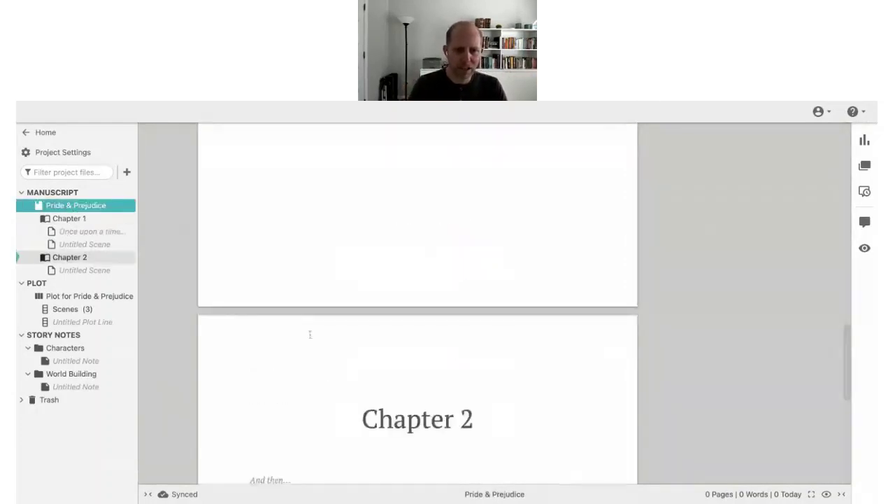
scroll(311, 332, "down", 10)
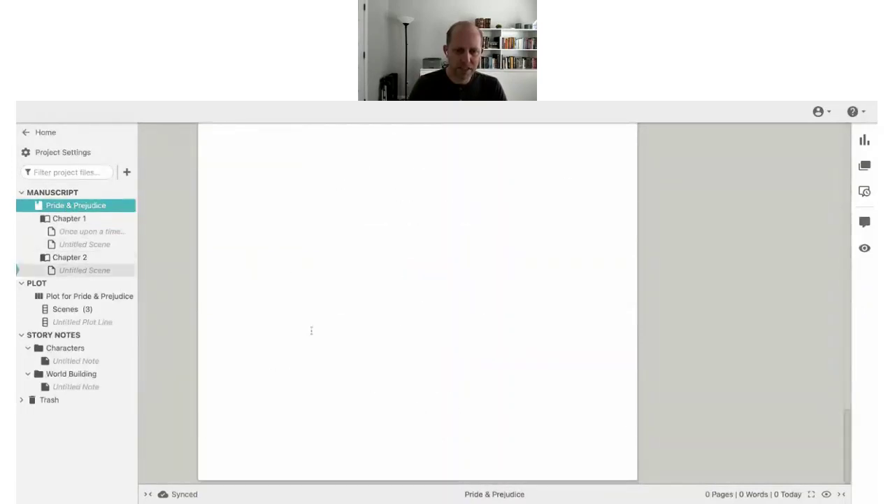
scroll(312, 330, "up", 5)
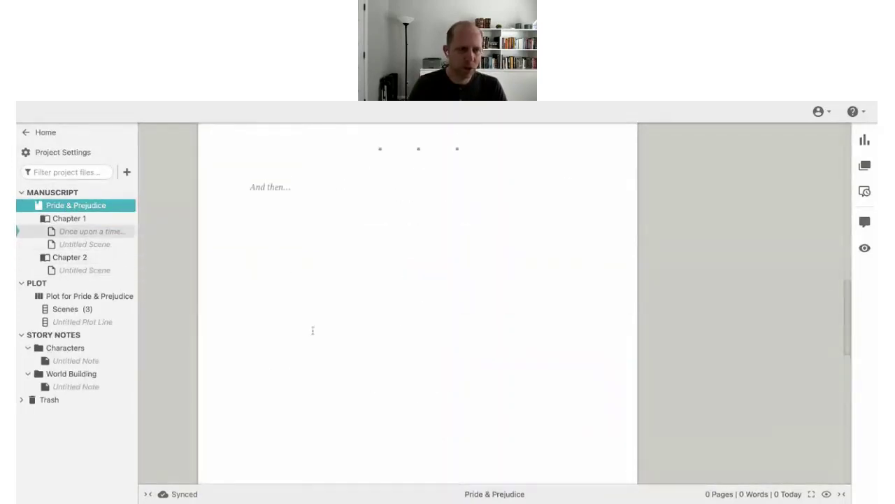
left_click(78, 233)
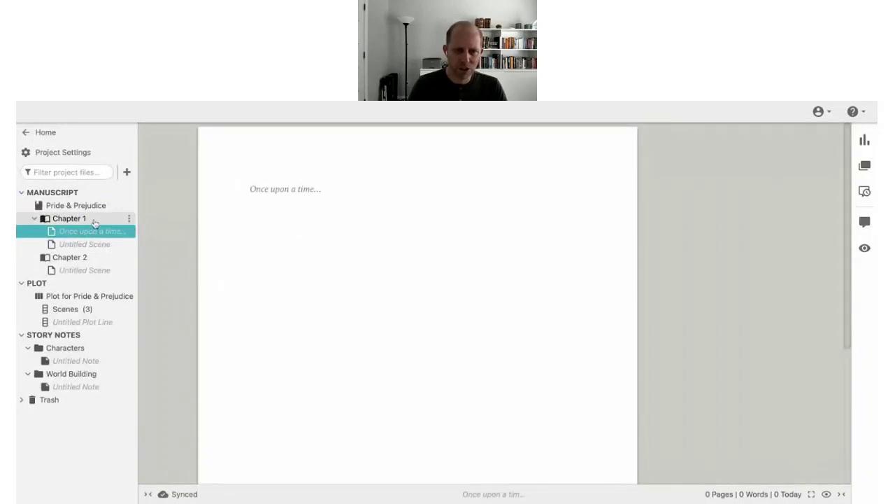
left_click(93, 221)
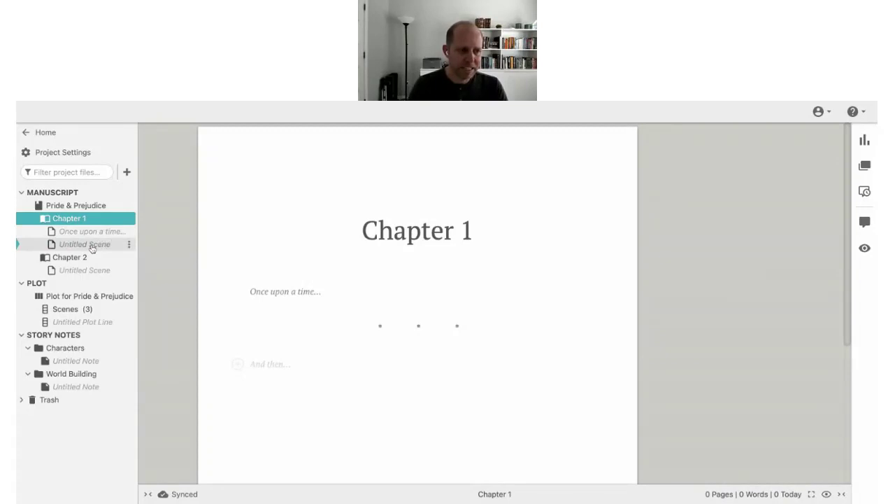
mouse_move(90, 248)
left_mouse_down()
mouse_move(94, 232)
mouse_move(98, 247)
mouse_move(93, 235)
left_mouse_up()
left_click(301, 295)
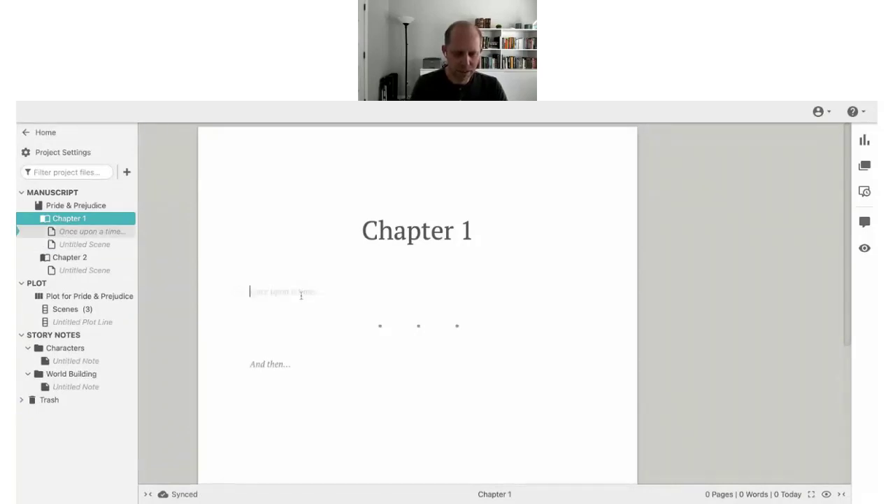
Step: Type 'Scene 1' in the first scene, then drag Chapter 1 below Chapter 2 and check the result
type("Scene 1")
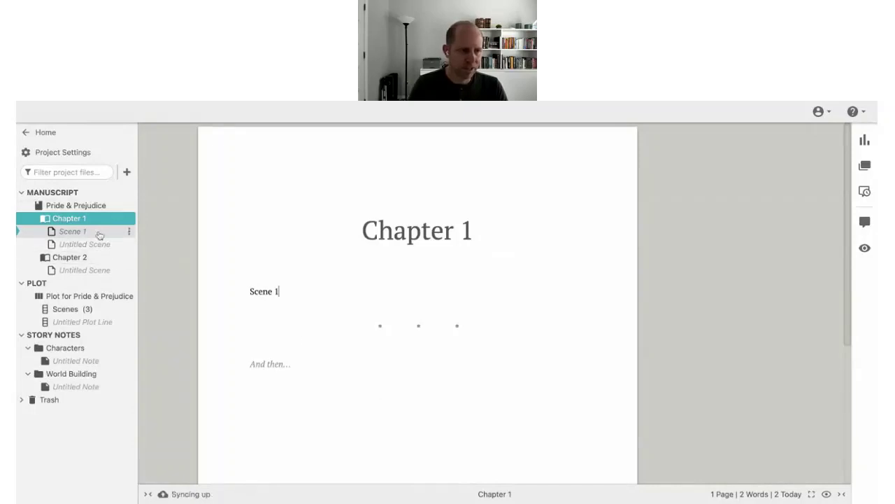
left_click_drag(101, 235, 73, 251)
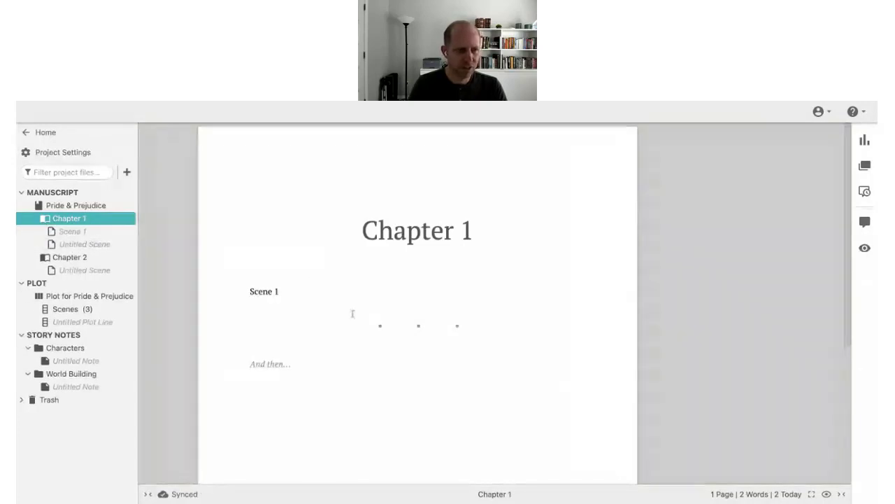
left_click_drag(66, 219, 102, 242)
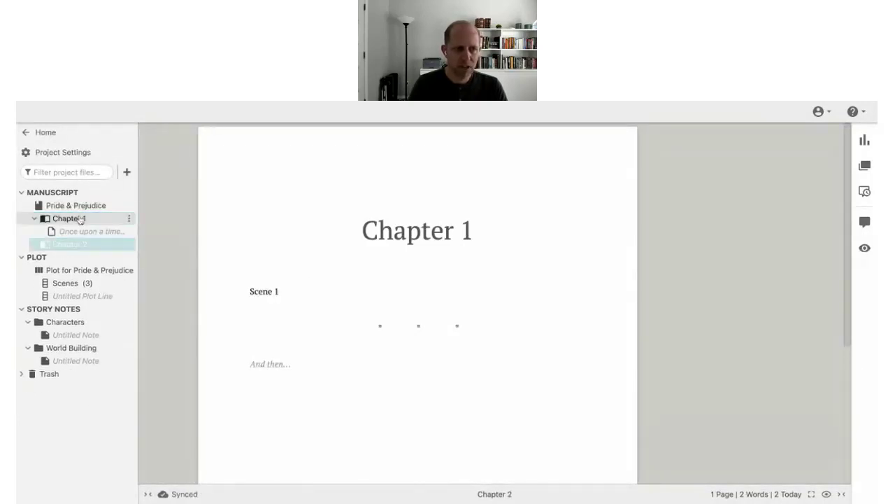
left_click(102, 242)
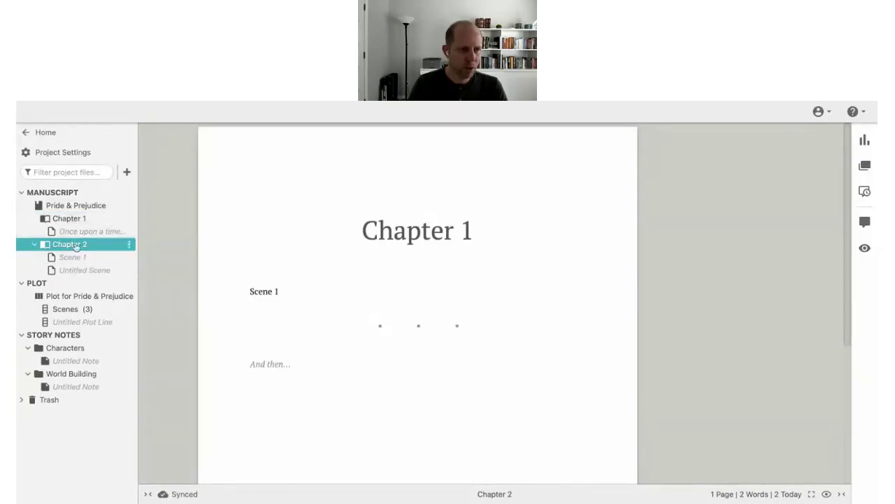
left_click(70, 219)
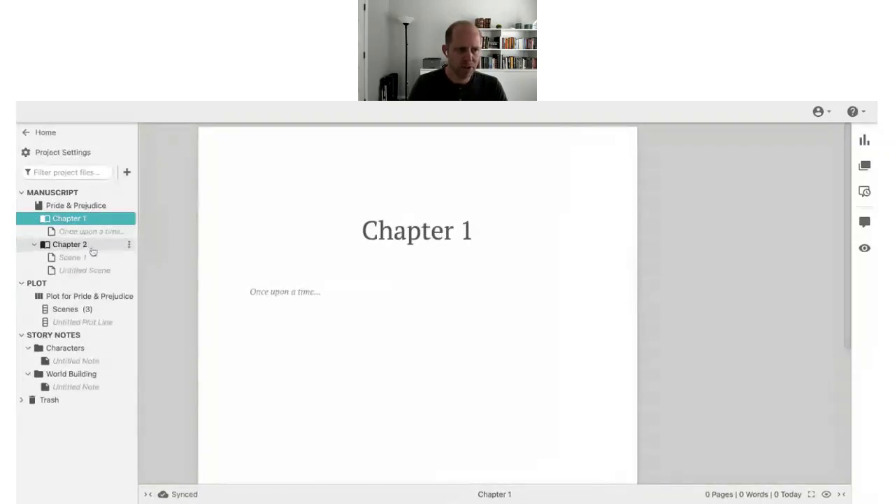
Step: Rename the chapter holding Scene 1 to 'Old Chapte 1'
left_click(93, 251)
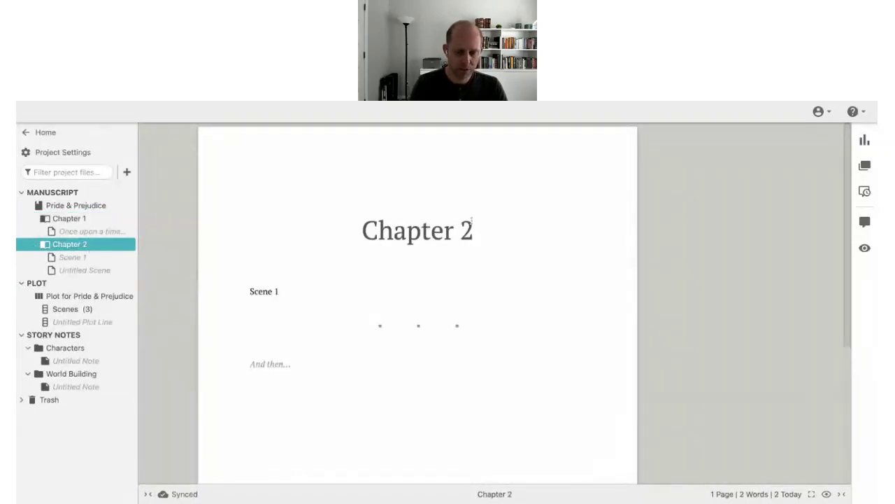
triple_click(444, 238)
type("Old cc")
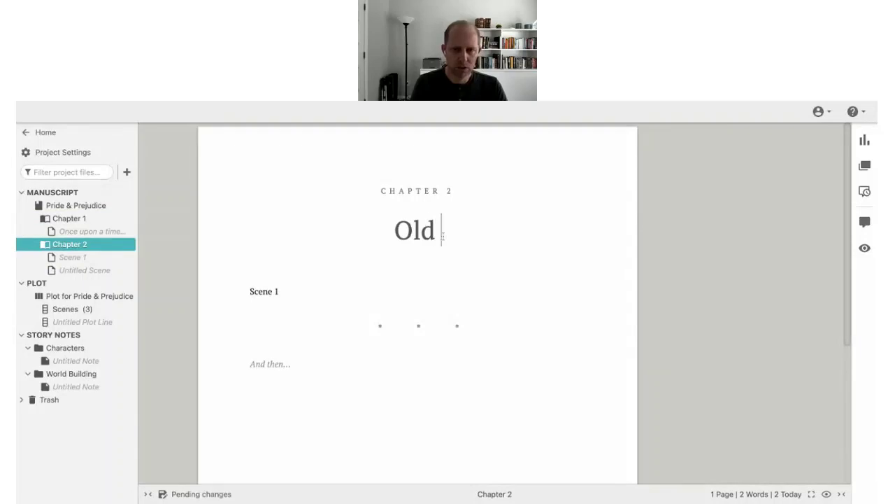
key("BackSpace")
key("BackSpace")
type("Chapte 1")
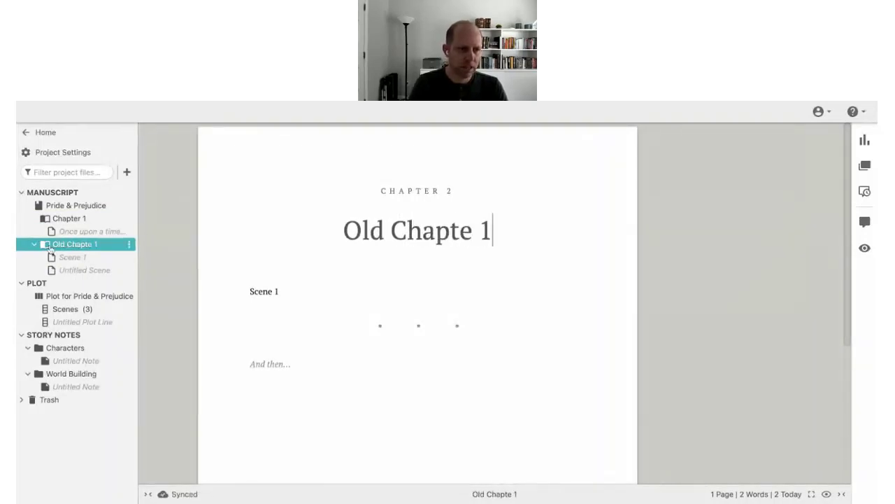
Step: Drag 'Old Chapte 1' back above Chapter 2 and bring up its options
left_click_drag(68, 218, 58, 268)
left_click(67, 257)
left_click(76, 219)
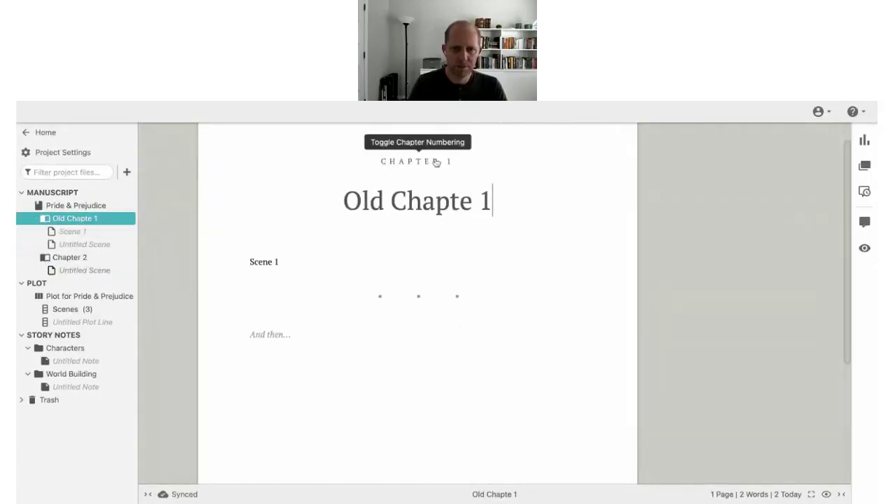
mouse_move(85, 219)
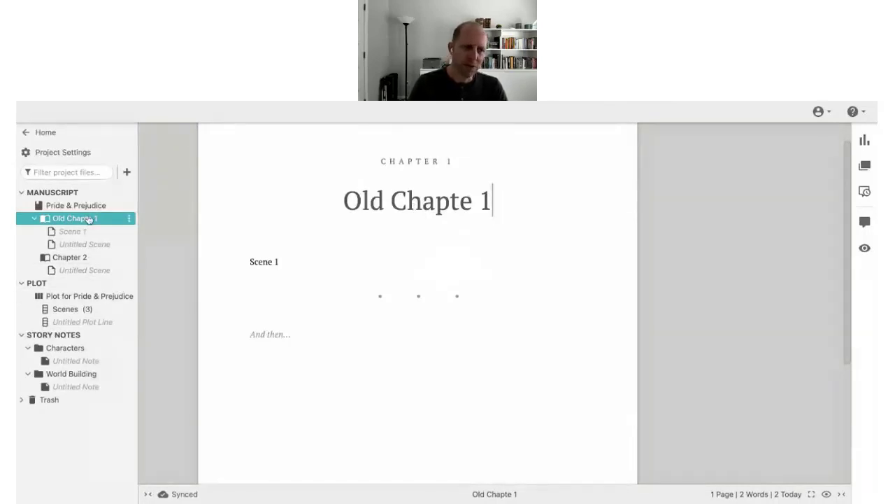
right_click(91, 220)
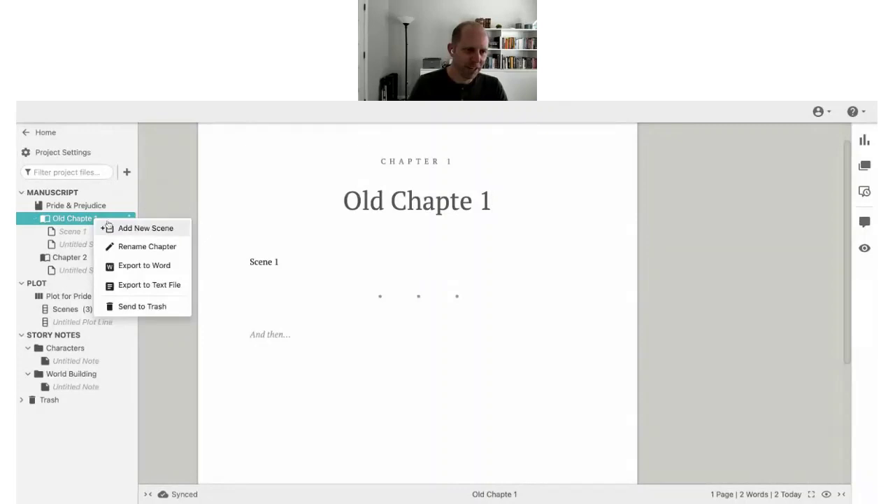
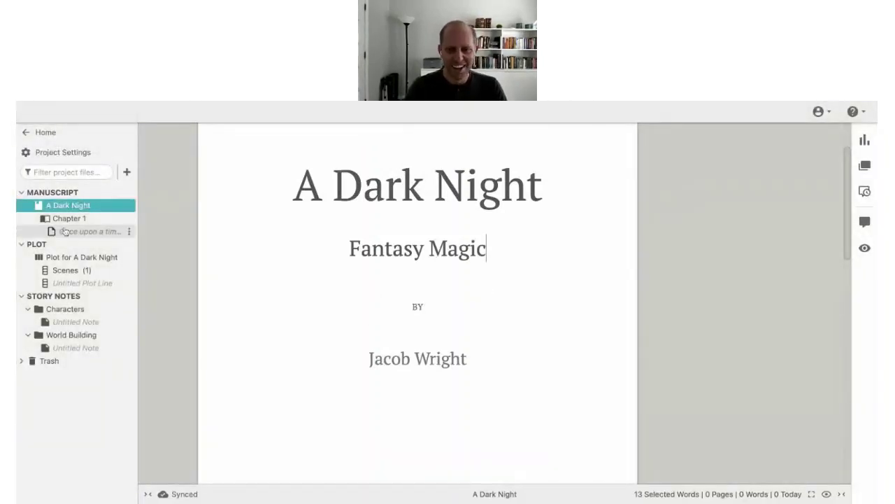
Step: Add Chapters 2, 3 and 4 to the A Dark Night manuscript, each with an untitled scene
scroll(414, 285, "down", 5)
scroll(413, 283, "up", 1)
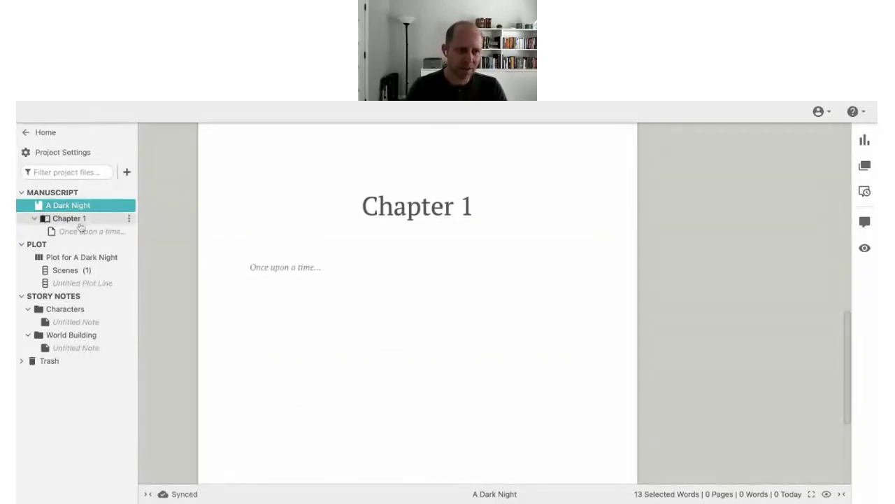
right_click(84, 204)
left_click(147, 213)
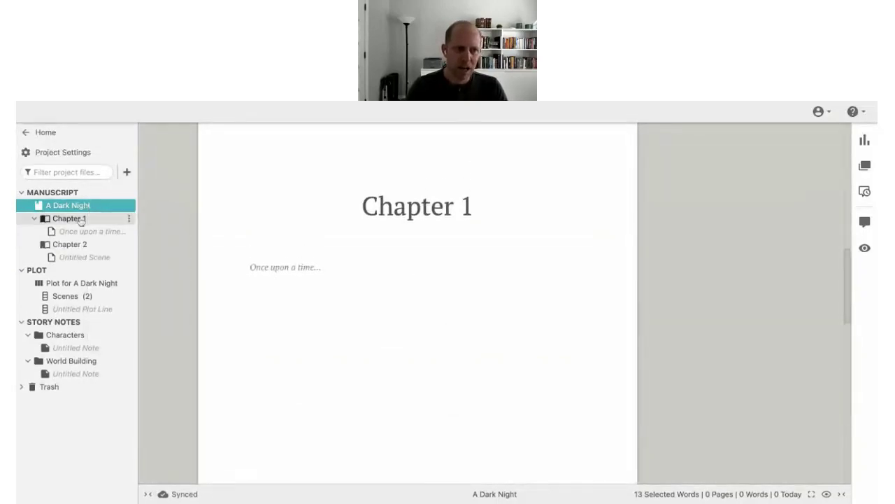
right_click(101, 208)
left_click(129, 219)
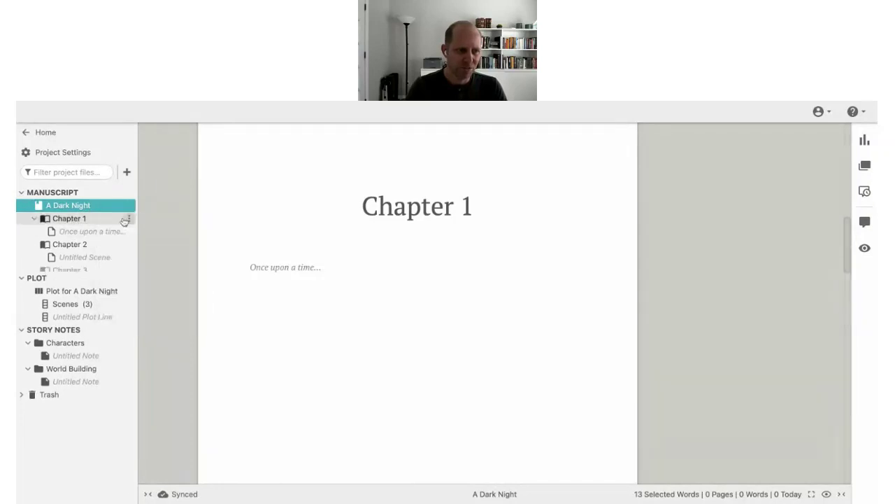
right_click(118, 207)
left_click(127, 219)
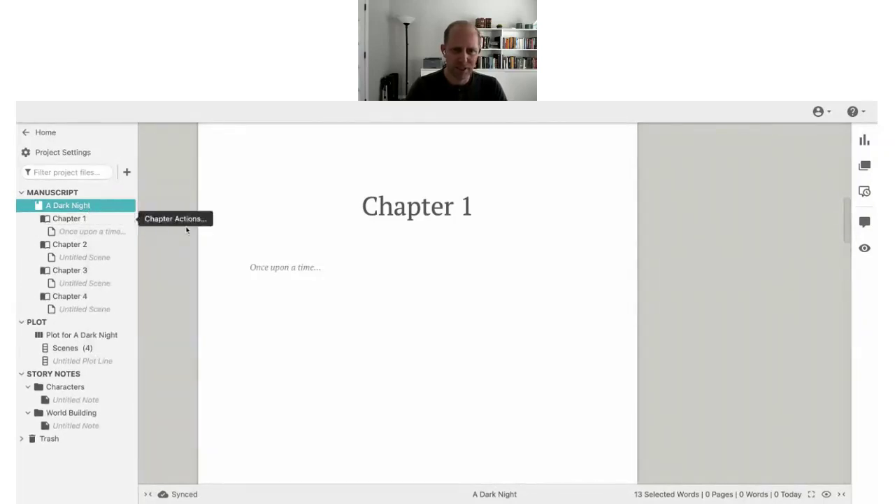
scroll(375, 289, "up", 5)
scroll(374, 287, "down", 3)
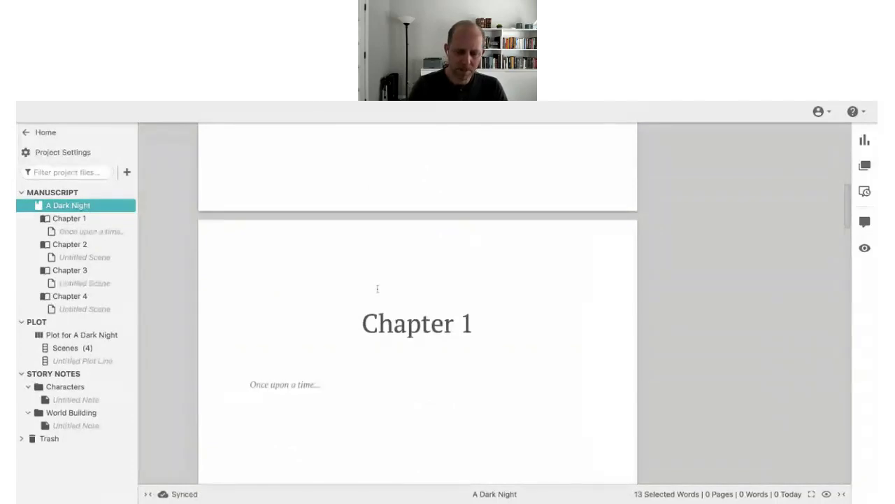
Step: Title the first chapter 'Prologue' and turn off its chapter number
left_click(419, 312)
type("Pro")
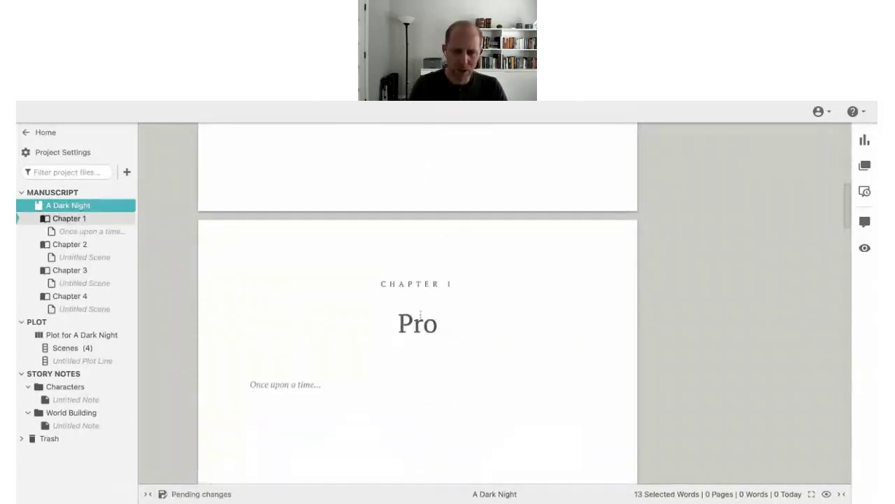
type("glu")
key("BackSpace")
key("BackSpace")
type("oi")
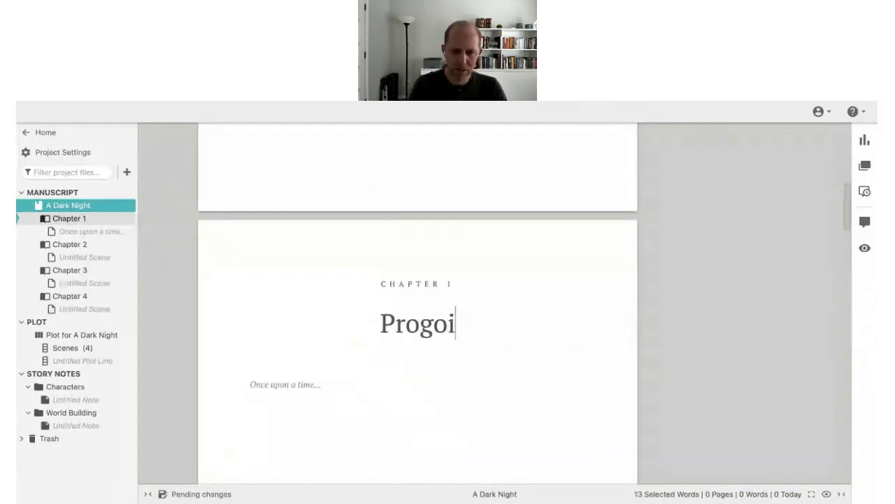
key("BackSpace")
key("BackSpace")
key("BackSpace")
type("logue")
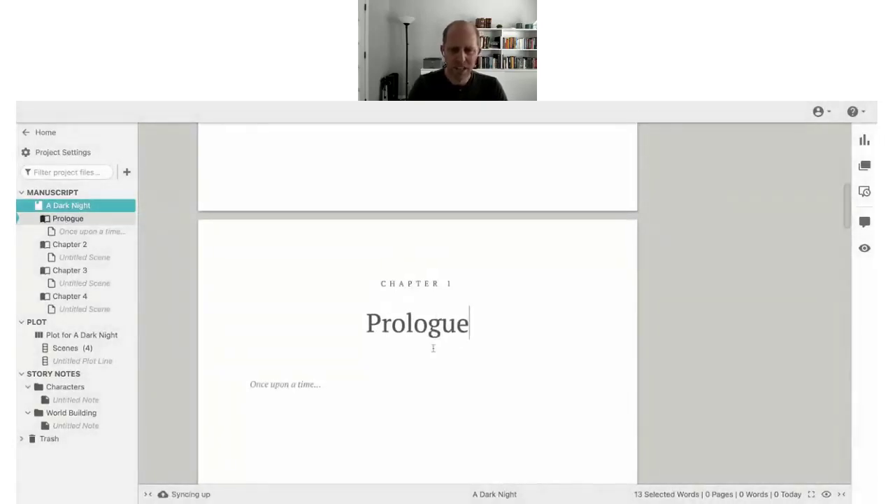
scroll(431, 344, "down", 2)
scroll(419, 217, "up", 2)
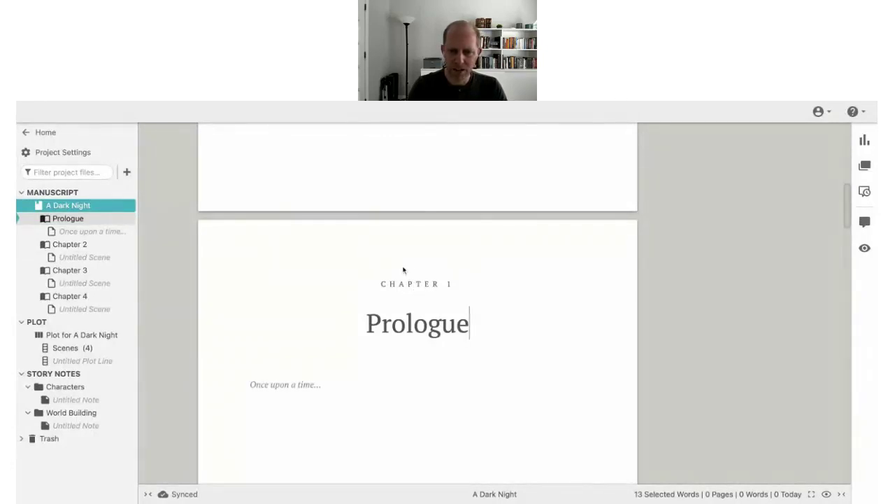
left_click(418, 287)
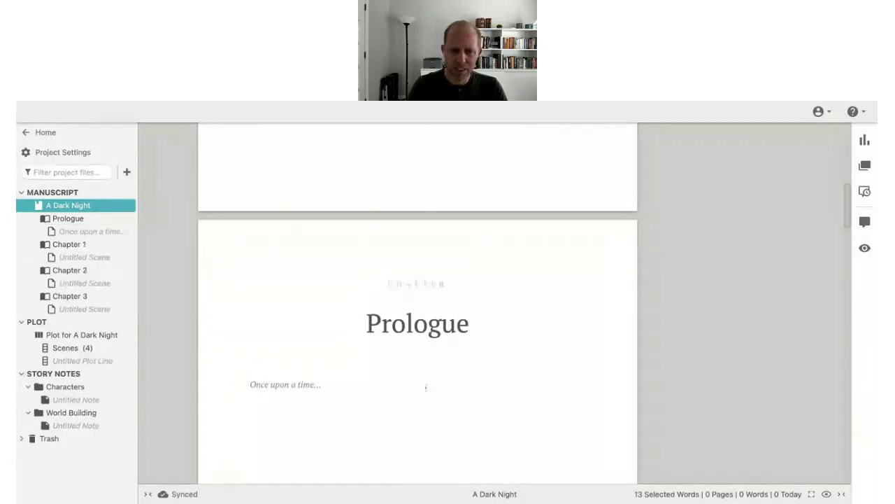
left_click(323, 395)
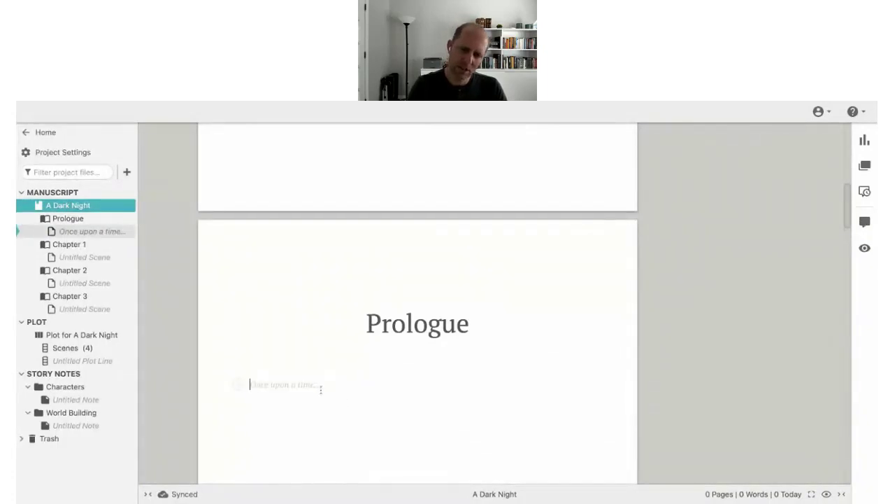
Step: Correct the spelling of the 'Prologue' title and open the renumbered Chapter 1
left_click(455, 335)
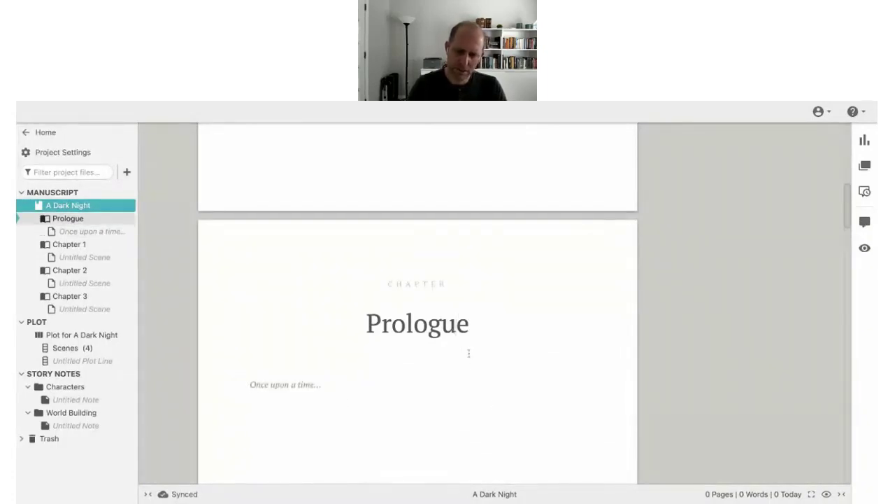
key("BackSpace")
key("Left")
type("u")
key("BackSpace")
key("Right")
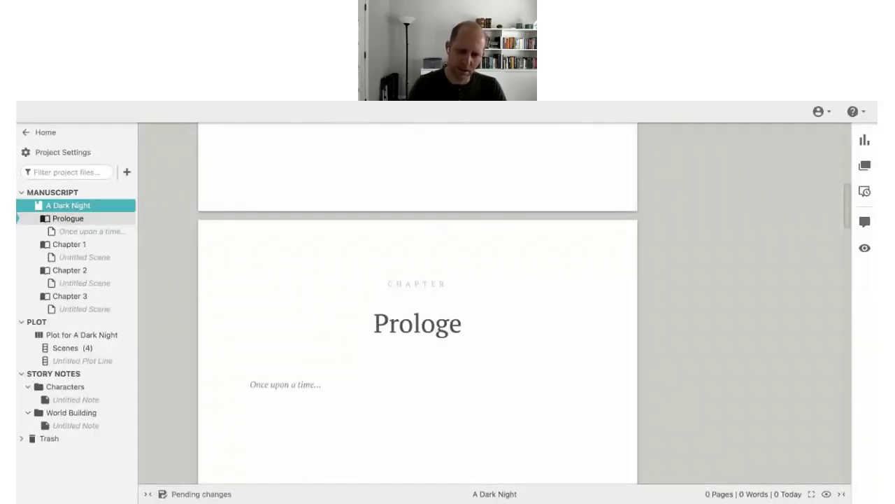
type("u")
left_click(348, 415)
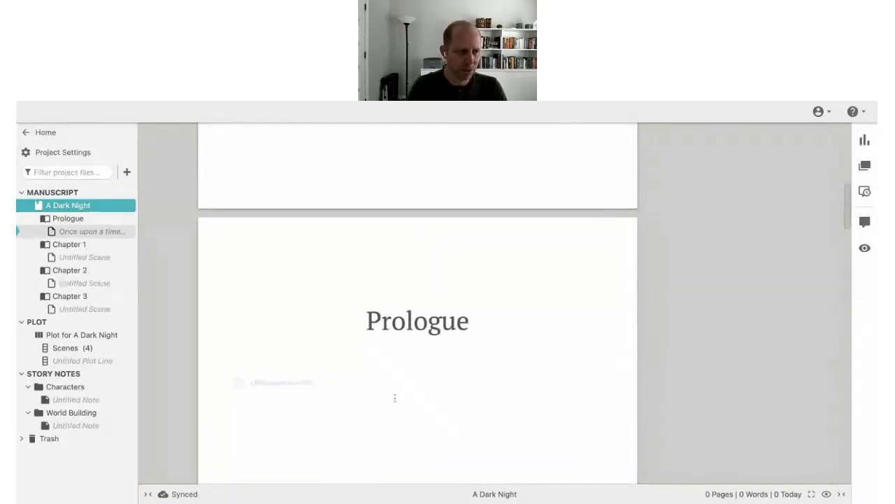
scroll(394, 398, "down", 1)
left_click(72, 246)
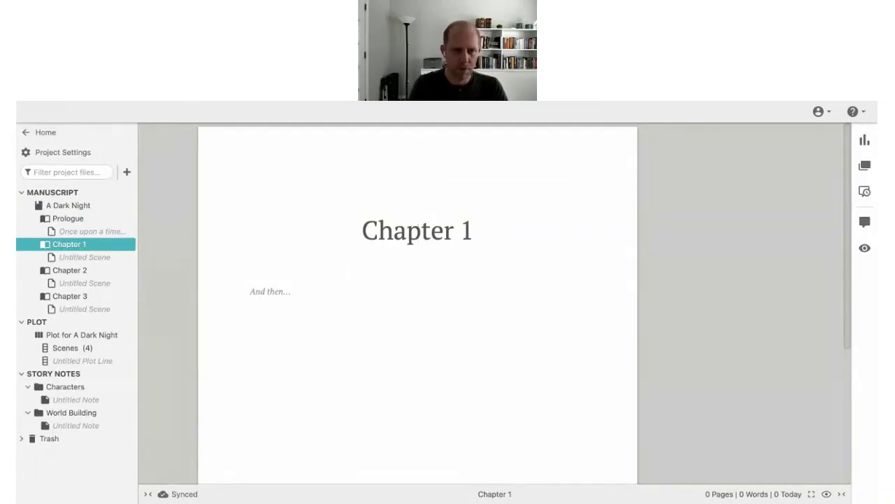
Step: Title Chapter 1 'The First Night'
type("The irs")
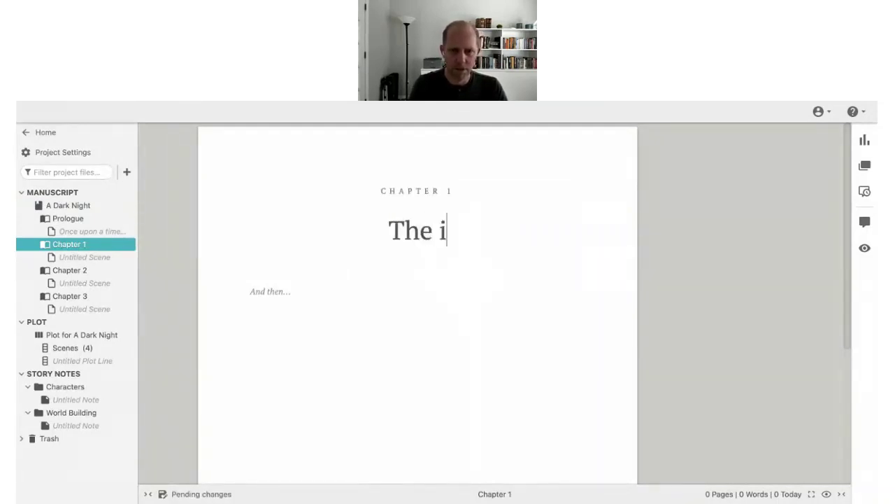
key("BackSpace")
key("BackSpace")
key("BackSpace")
type("Firs")
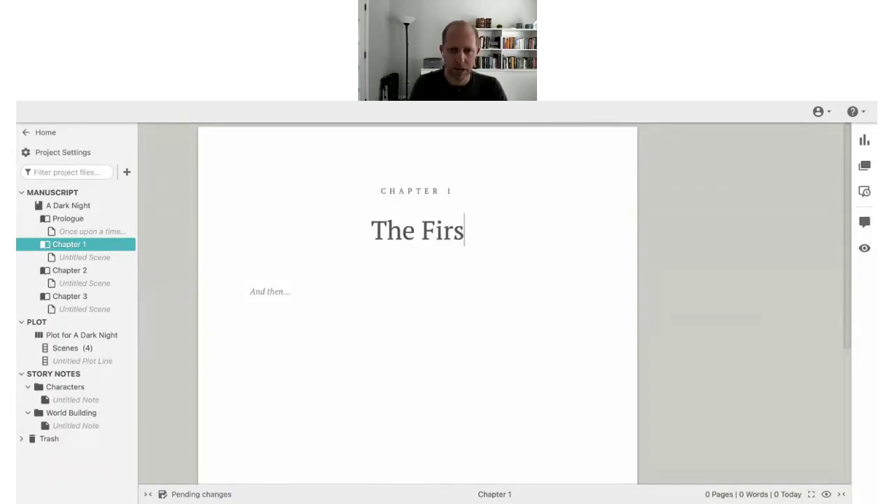
type("t nigh")
key("BackSpace")
key("BackSpace")
key("BackSpace")
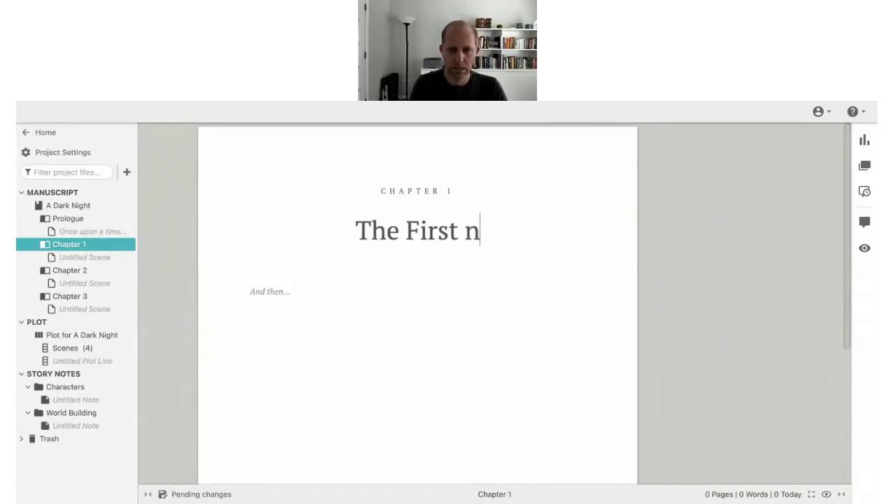
key("BackSpace")
type("Night")
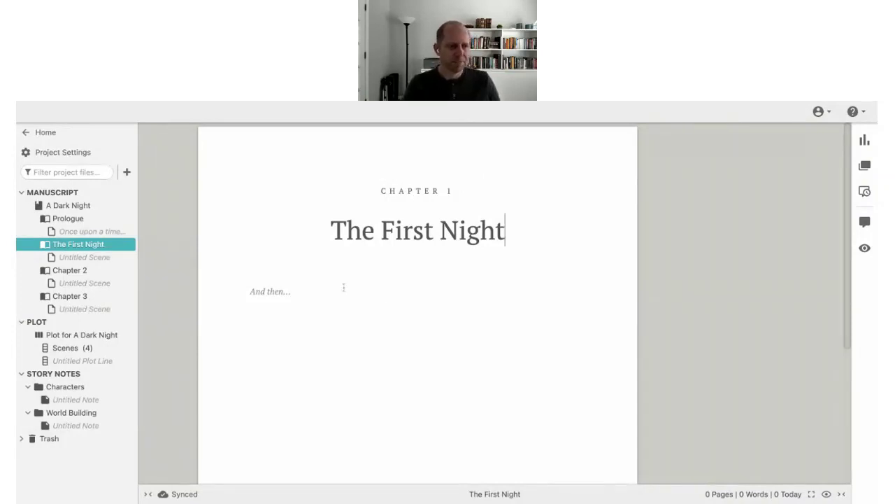
Step: Rename the chapter in the sidebar to 'The Second Night'
left_click(101, 234)
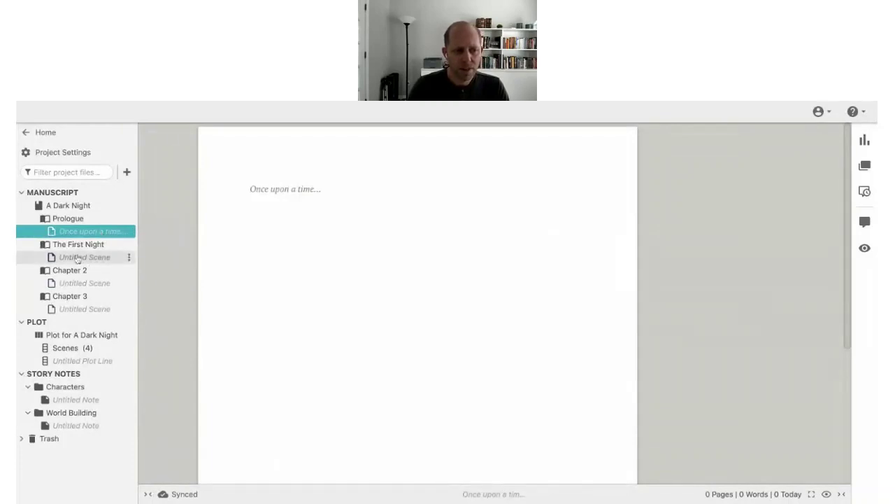
left_click(129, 257)
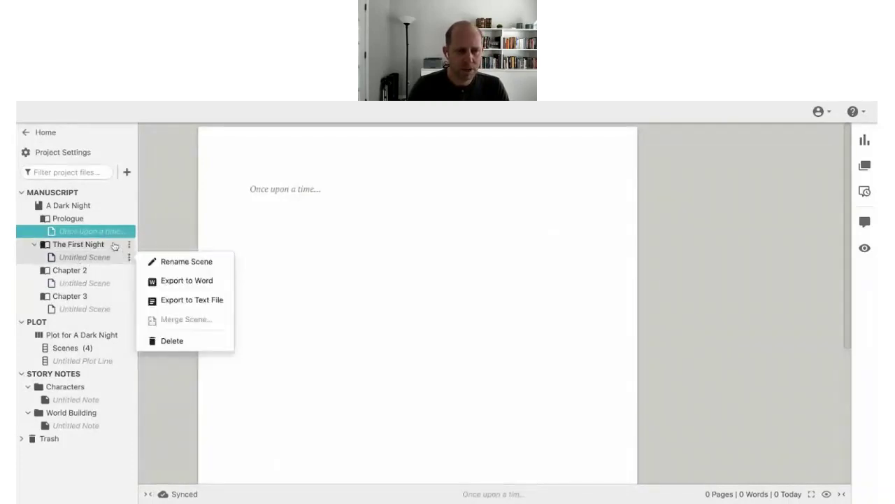
left_click(127, 244)
left_click_drag(546, 239, 189, 267)
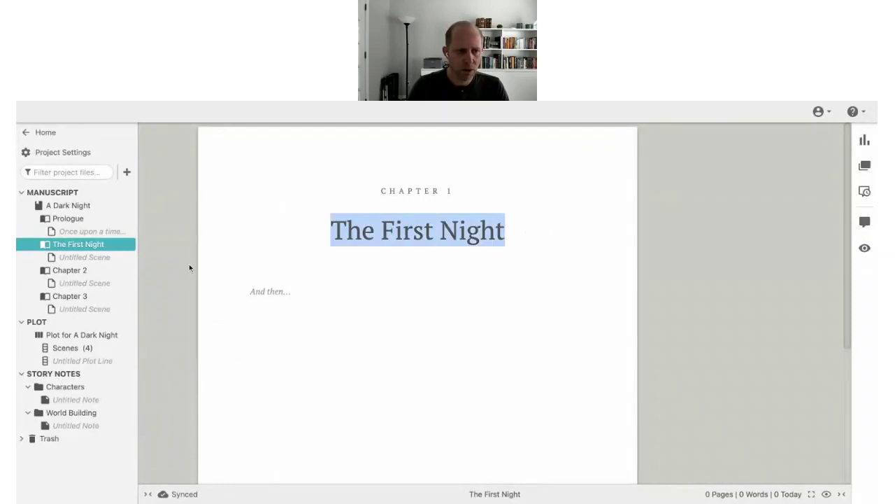
left_click(130, 244)
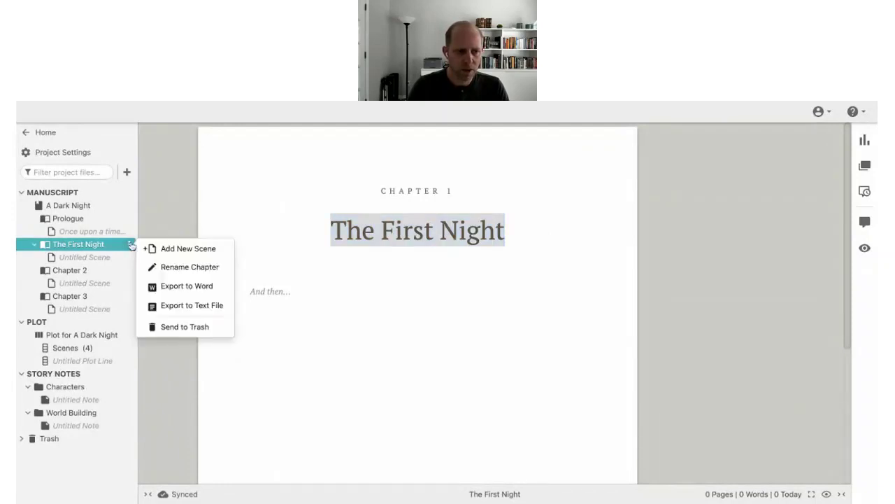
left_click(188, 271)
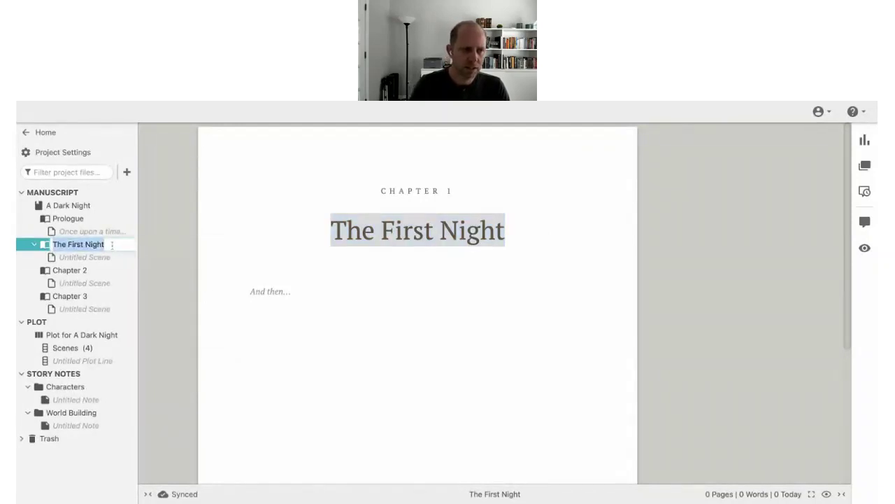
double_click(77, 244)
type("Second")
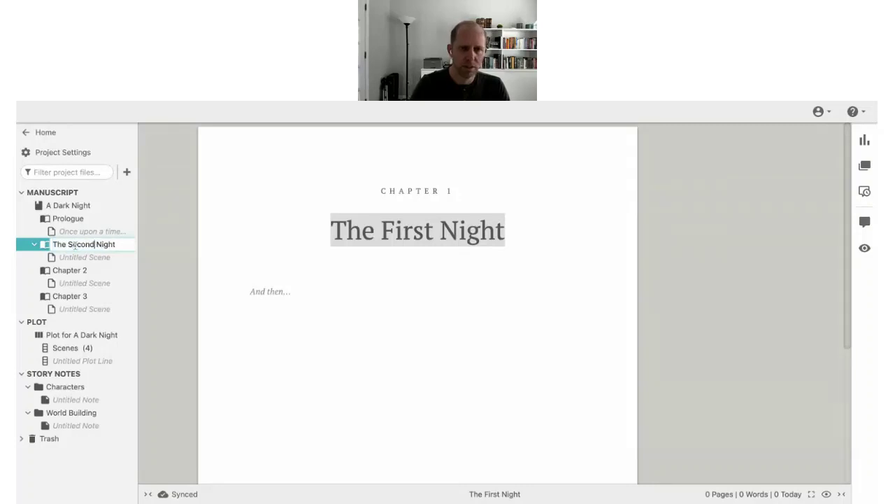
key("Return")
left_click(448, 359)
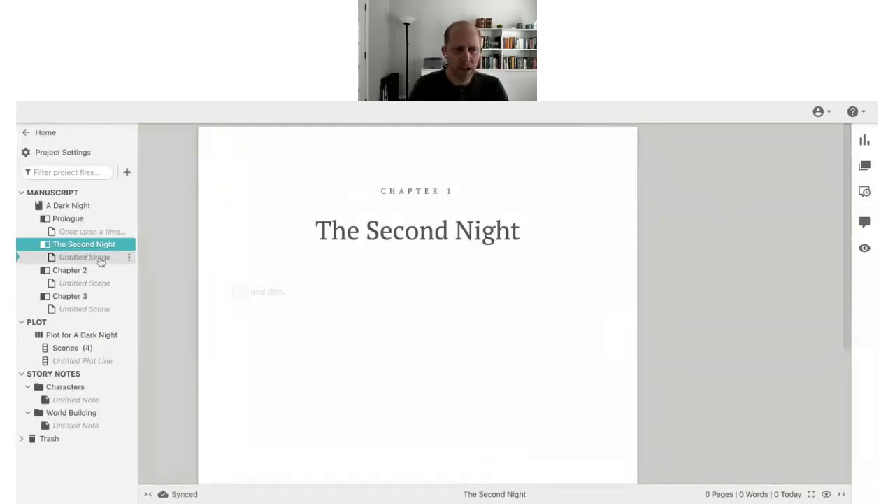
Step: Write 'It all began on a dark and stormy night.' in The Second Night's untitled scene
left_click(102, 261)
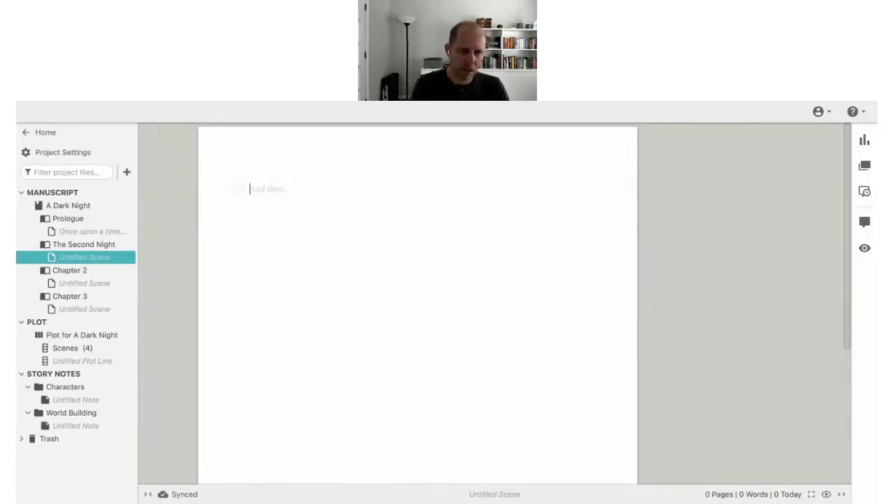
type("It all be")
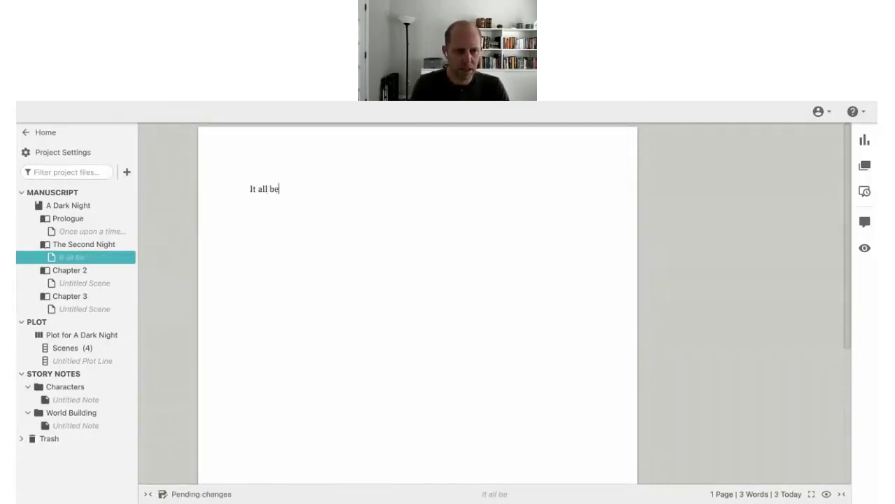
type("gan on a dark an")
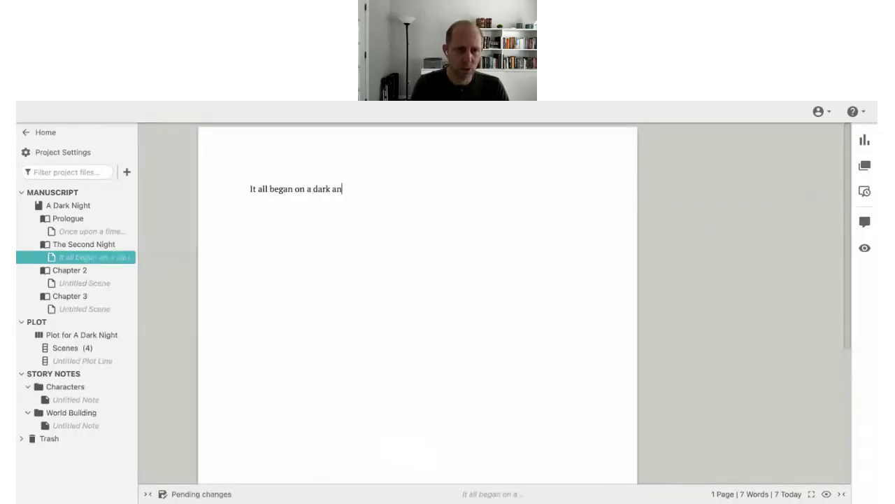
type("d stormy night.")
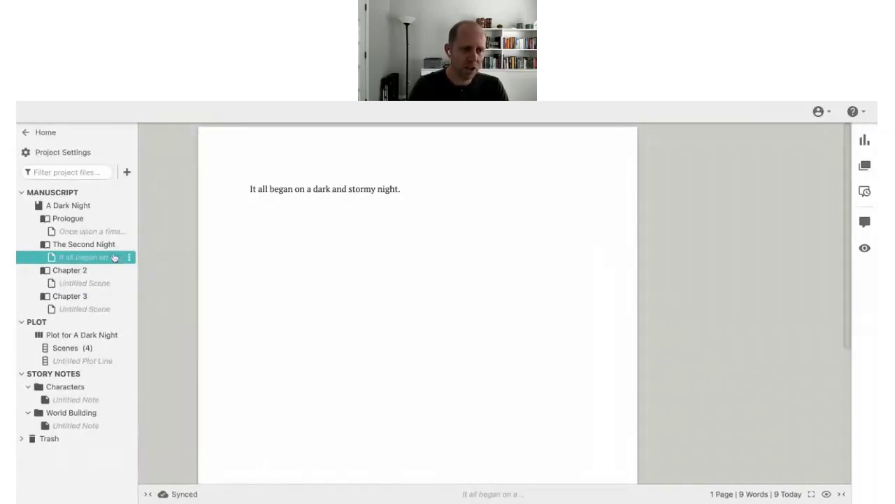
left_click(129, 258)
left_click(185, 263)
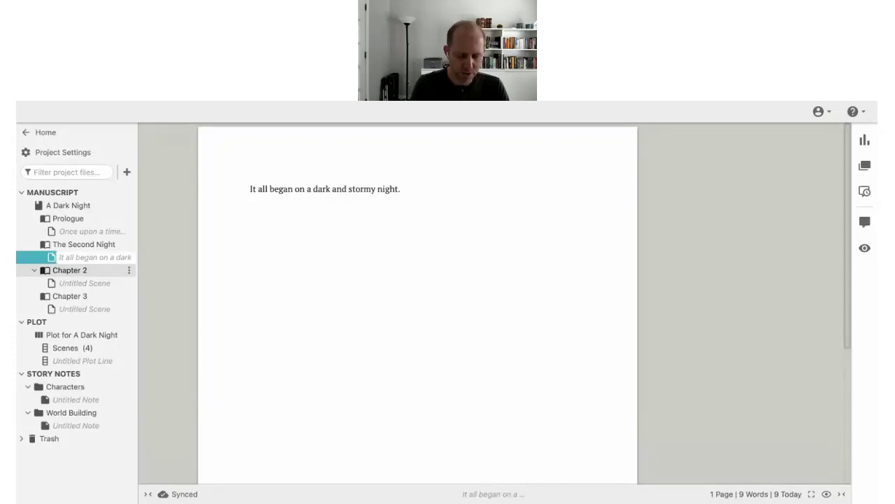
Step: Replace the partial text in the binder rename box with the scene name 'Intro to characters'
type("The")
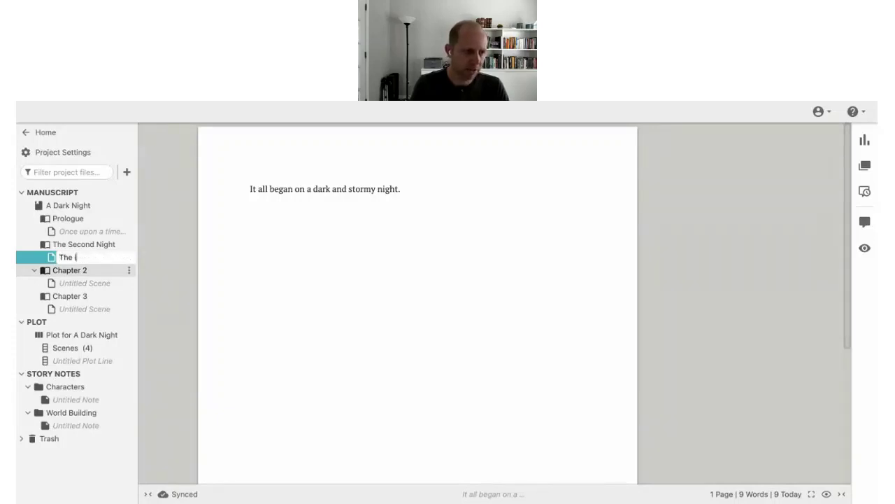
key("BackSpace")
key("BackSpace")
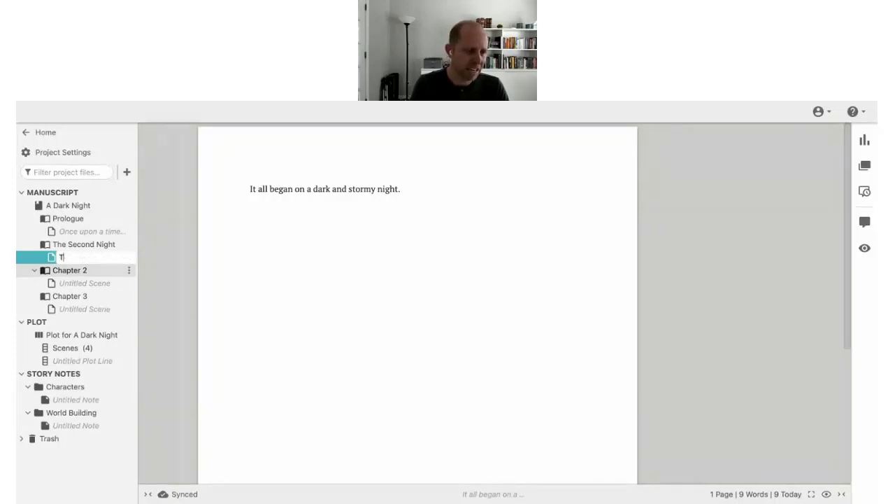
key("BackSpace")
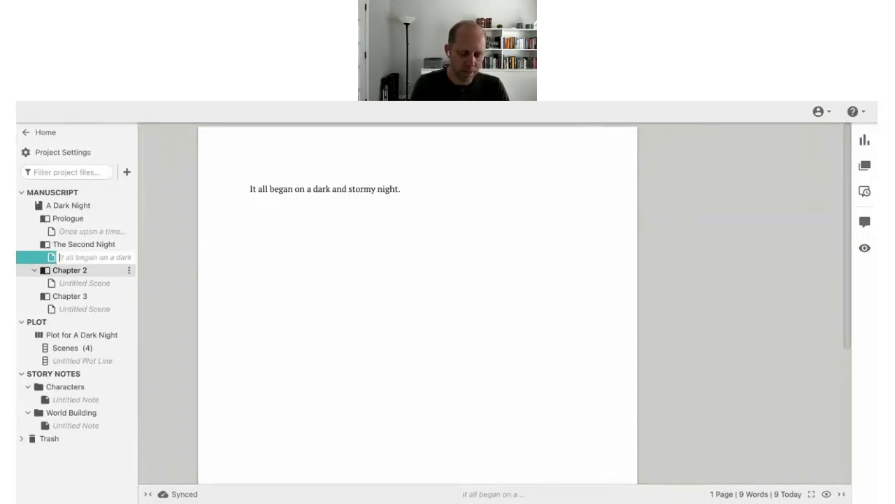
type("C")
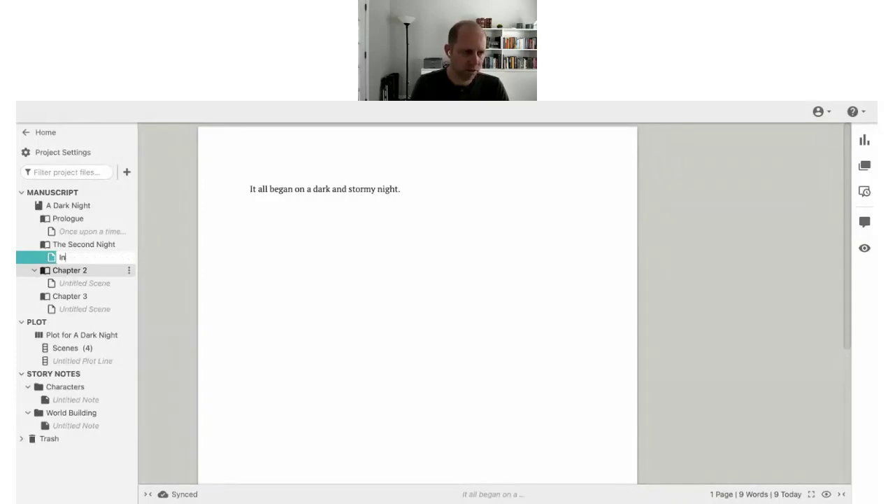
type("ntro to chract")
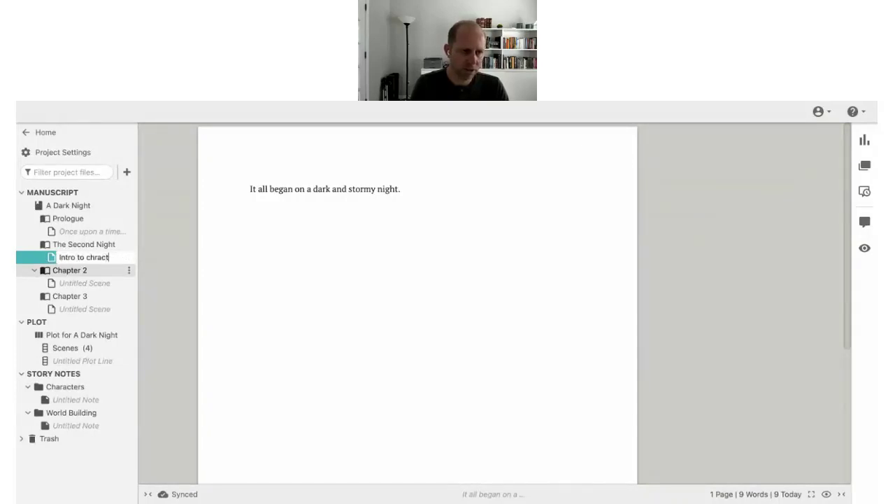
key("BackSpace")
key("BackSpace")
key("BackSpace")
key("BackSpace")
type("aracters")
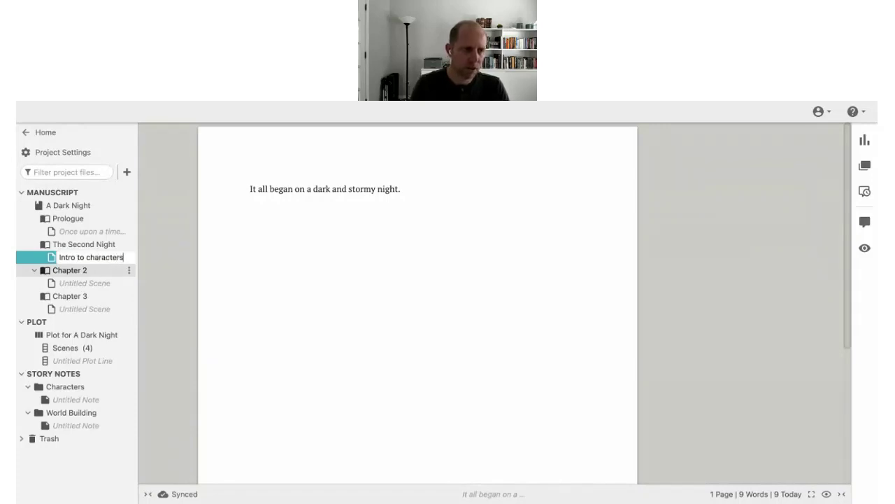
key("Return")
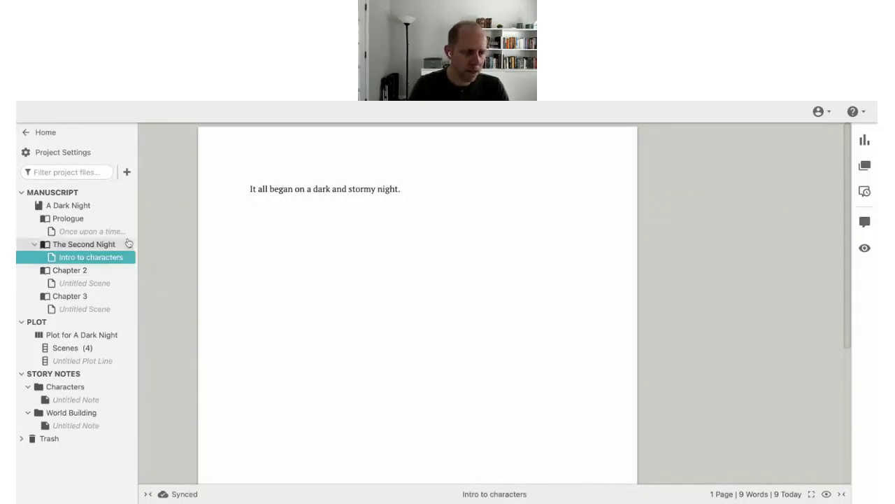
Step: Create an Untitled Folder in Story Notes and drag it above Characters
left_click(86, 231)
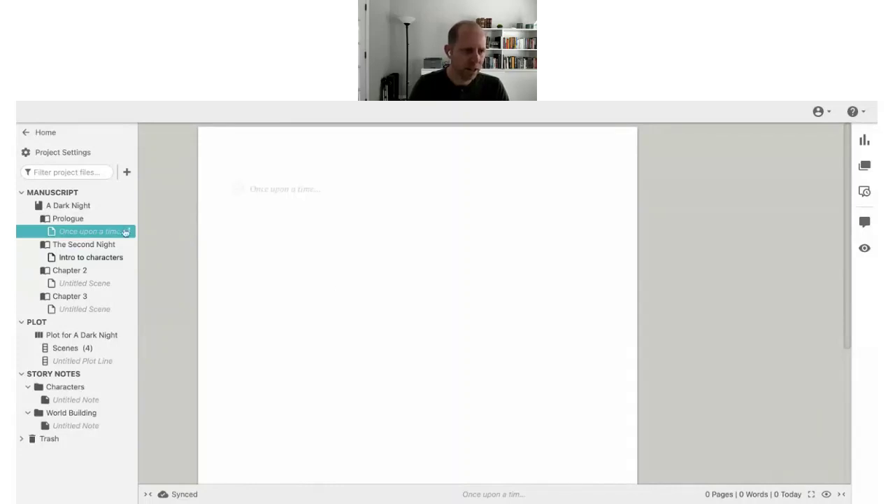
left_click(72, 219)
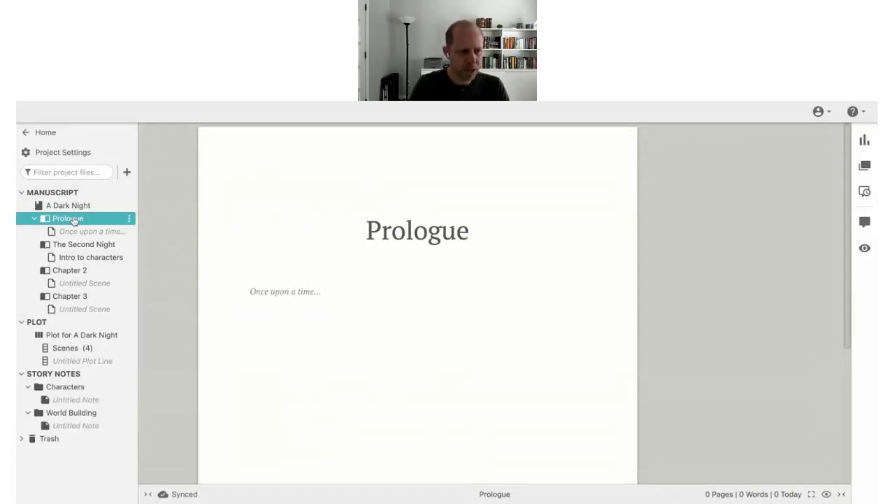
left_click_drag(72, 221, 71, 221)
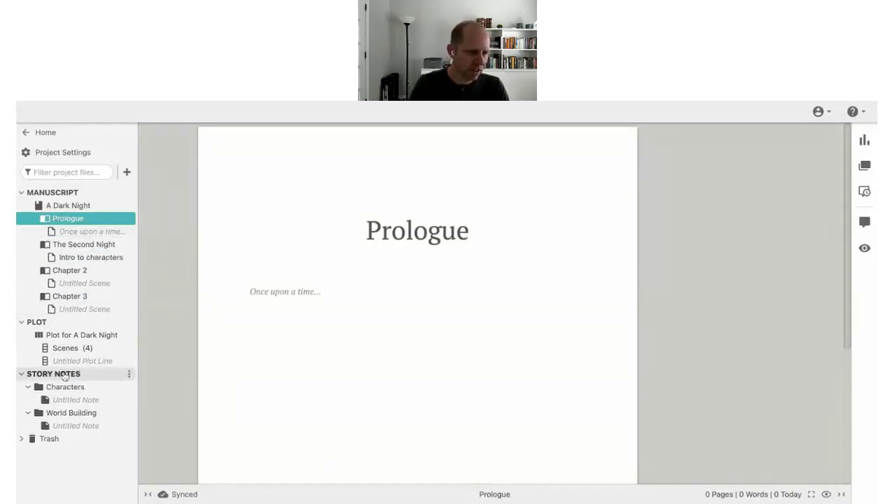
left_click(129, 373)
left_click(110, 382)
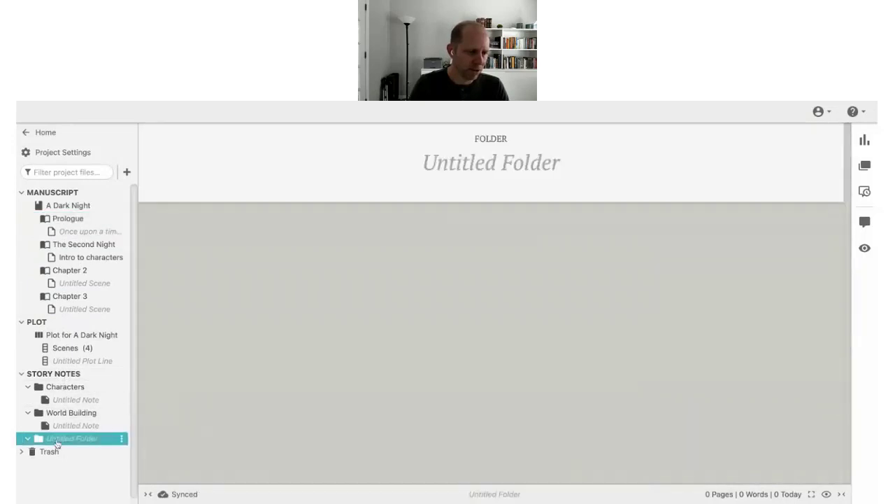
left_click_drag(59, 452, 76, 394)
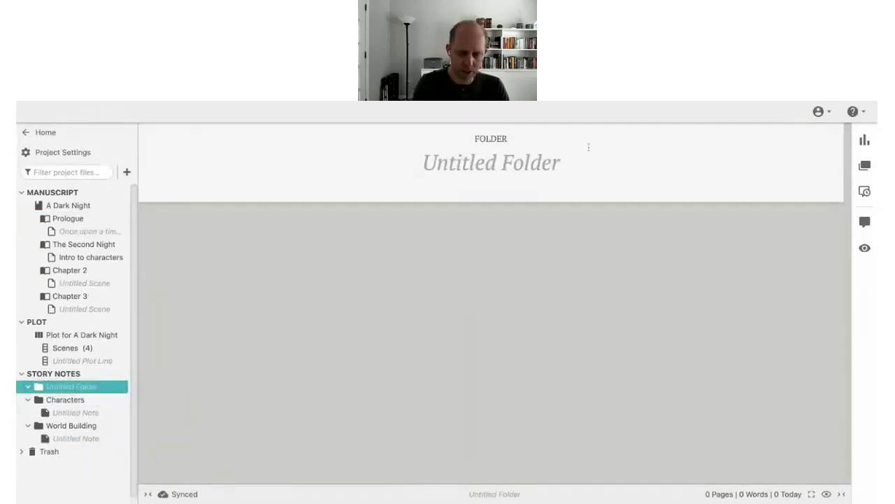
Step: Name the folder 'Graveyard', move the Prologue chapter into it, and collapse it
left_click(493, 163)
type("Graveyard")
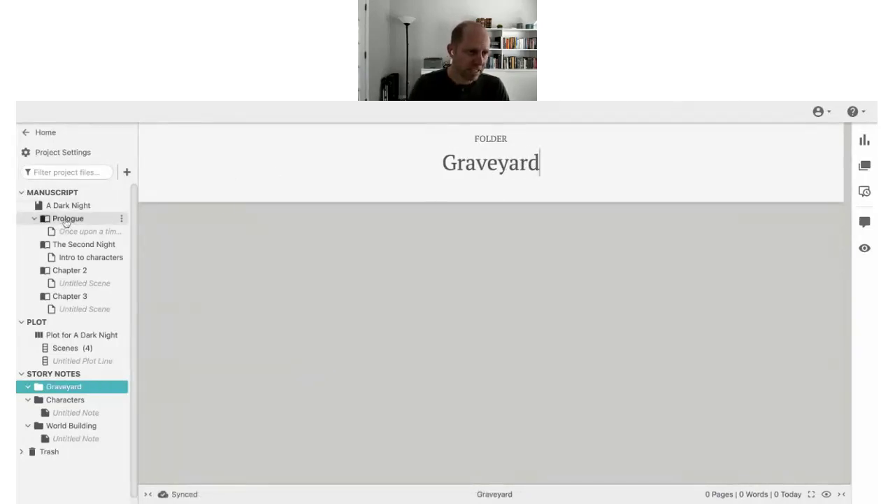
left_click_drag(66, 222, 67, 374)
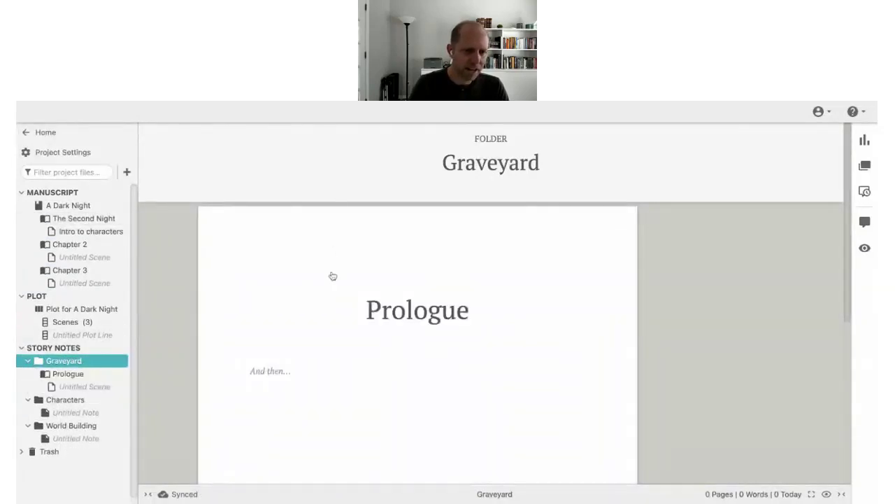
scroll(331, 280, "down", 2)
scroll(332, 279, "up", 2)
left_click(28, 361)
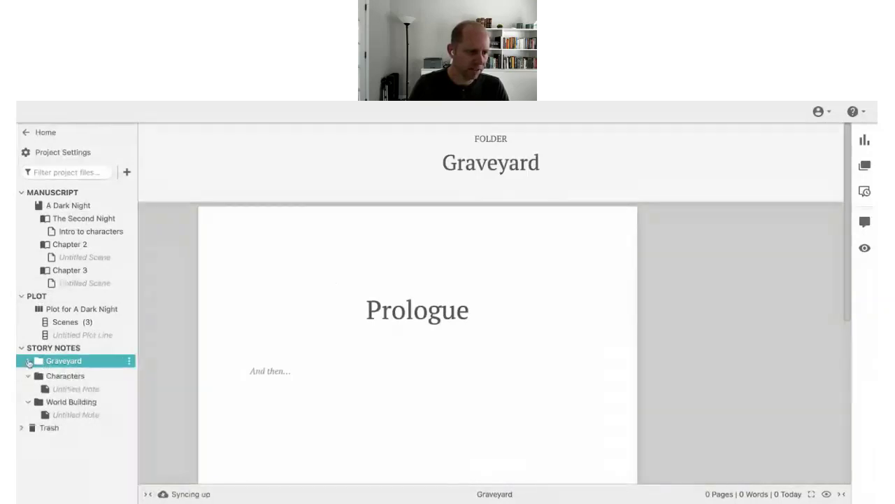
left_click_drag(59, 365, 62, 421)
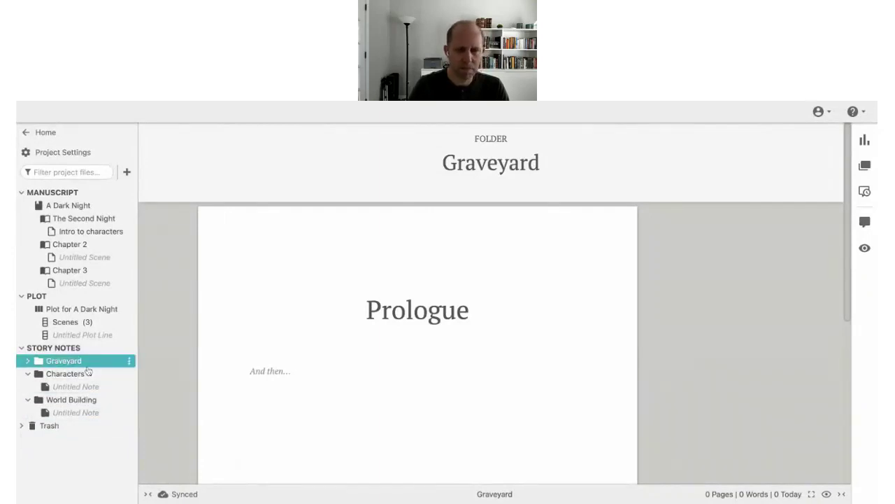
Step: Change the chapter title from 'The Second Night' to 'The First Night'
left_click(84, 219)
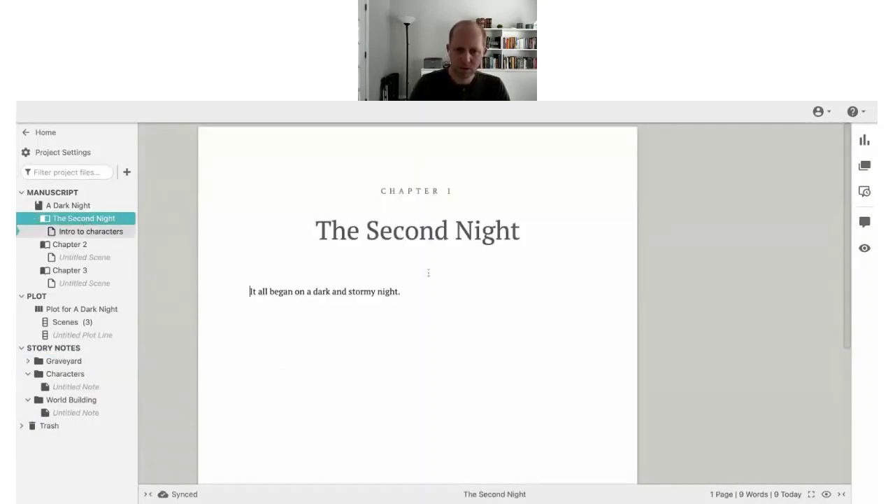
left_click(407, 235)
double_click(409, 233)
type("Fi")
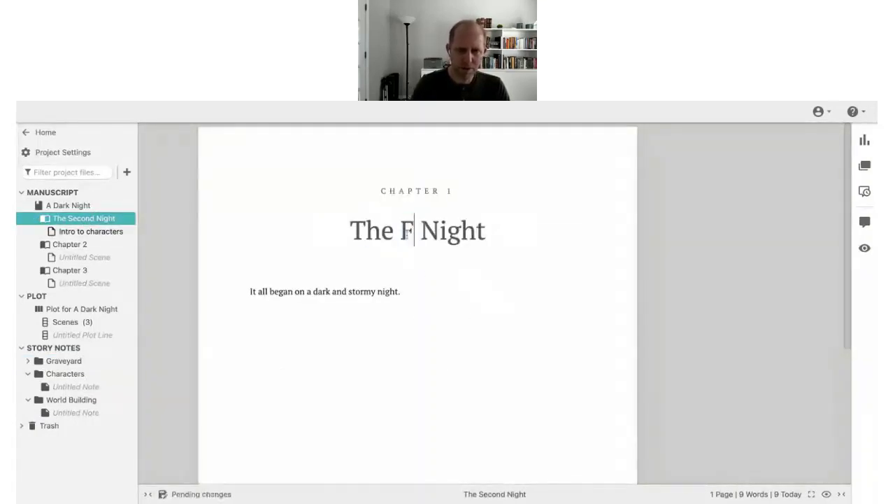
type("rst")
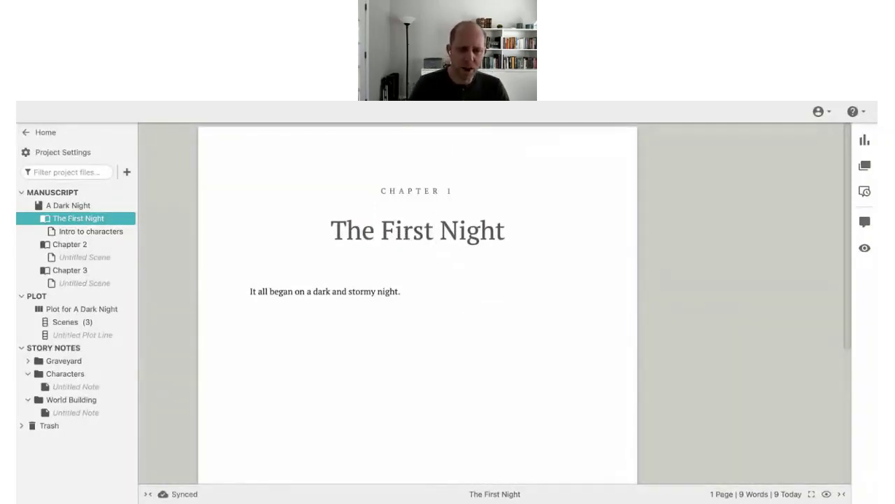
left_click(449, 295)
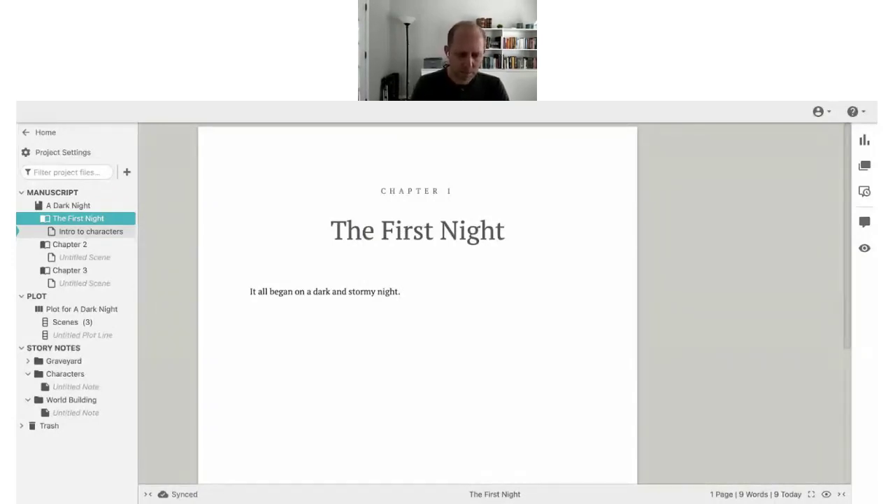
key("Return")
Step: Add 'He ran from an unknow pursuer.' and start a new paragraph of filler letters
type("He")
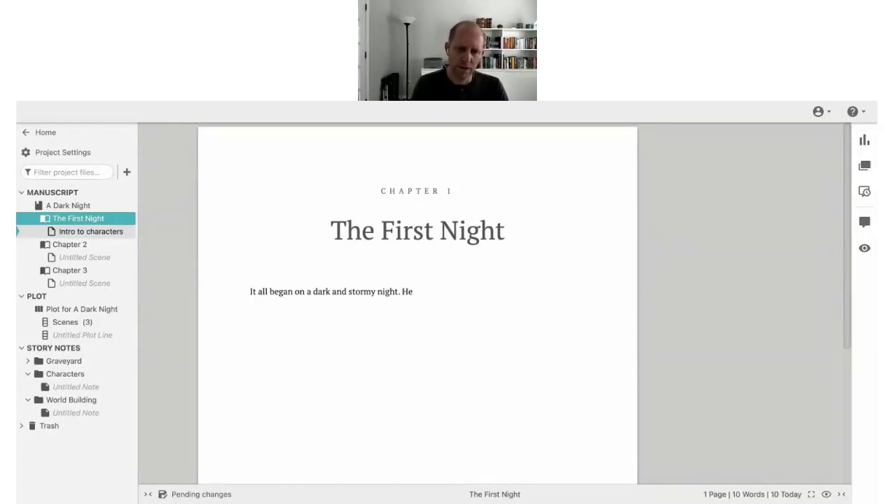
type(" ran from an un")
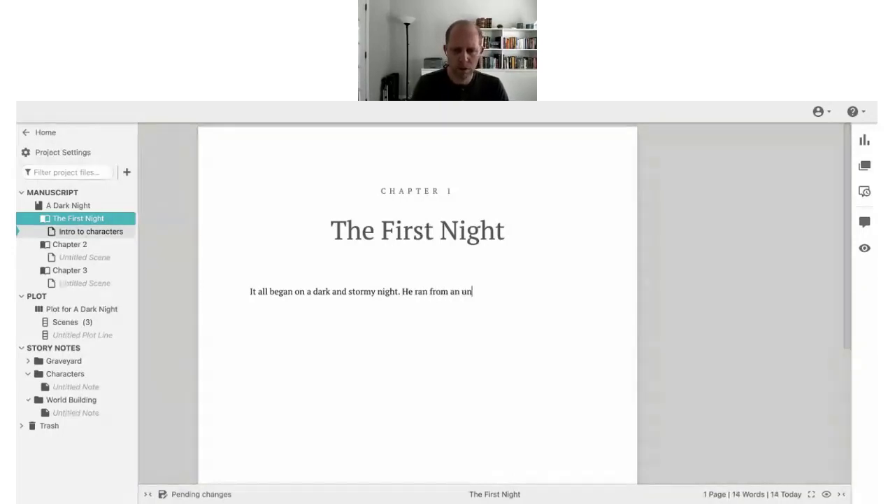
type("know pursu")
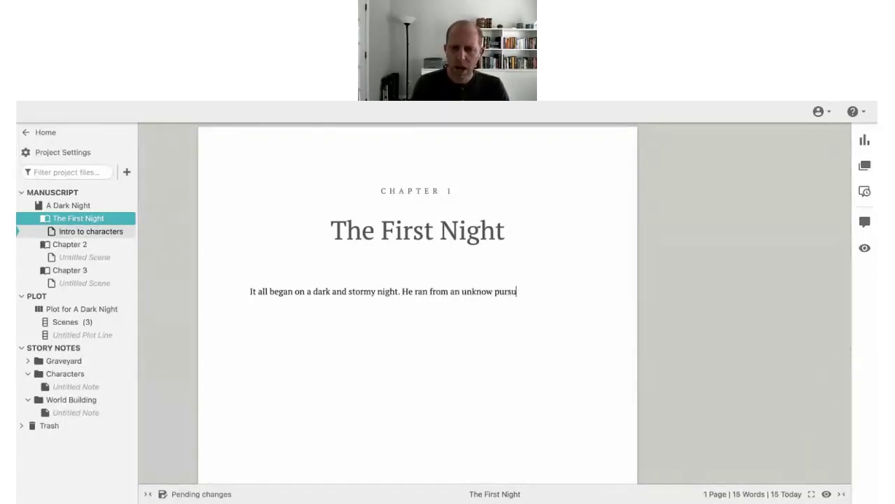
type("er.")
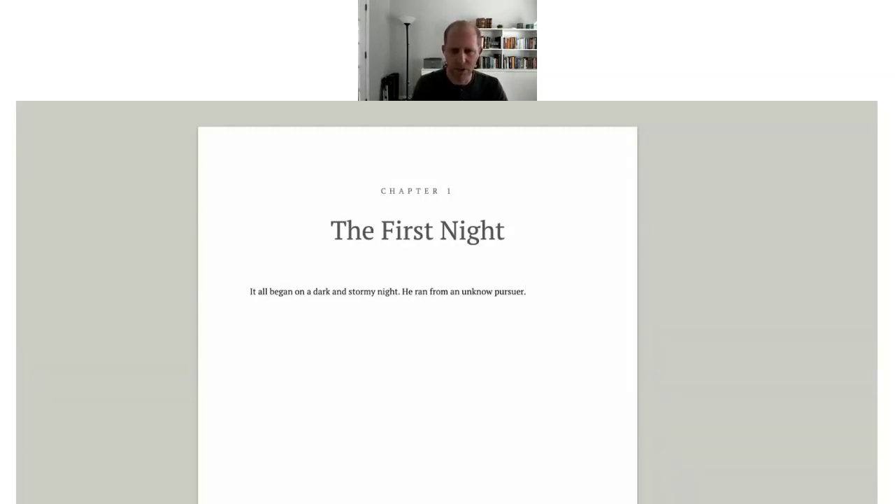
key("Return")
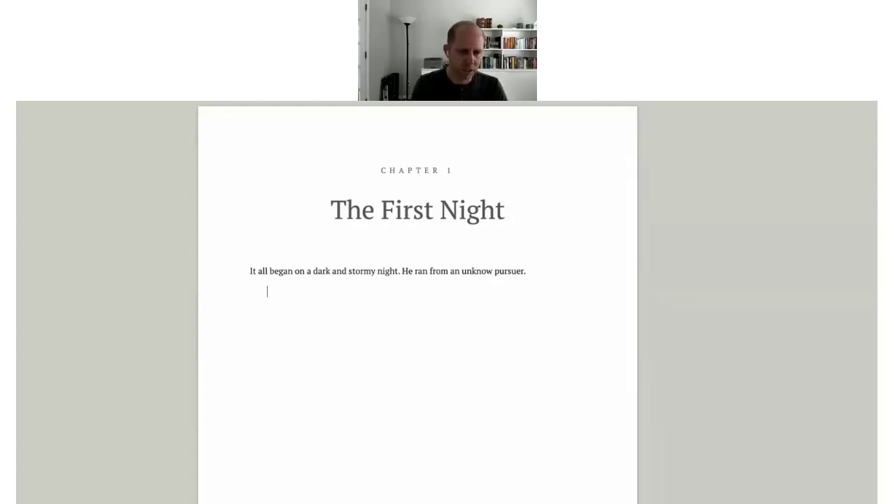
type("Bazzill")
key("BackSpace")
key("BackSpace")
key("BackSpace")
key("BackSpace")
key("BackSpace")
key("BackSpace")
key("BackSpace")
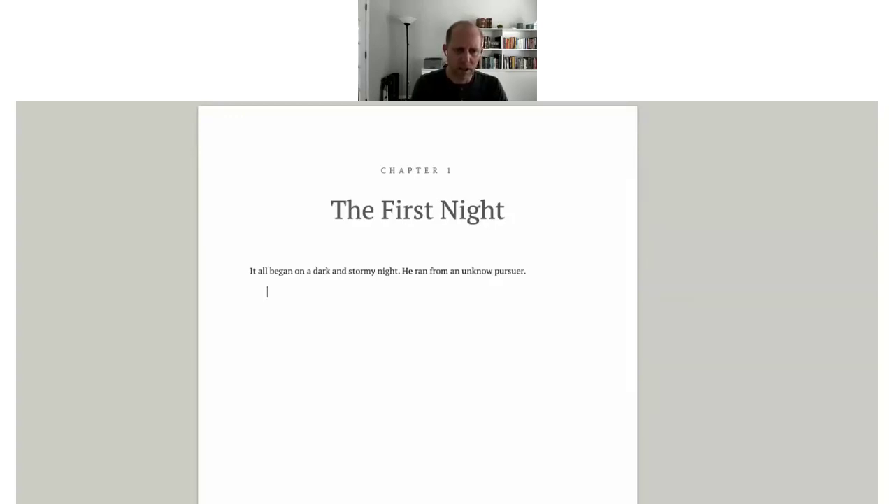
key("Return")
key("Return")
key("Return")
key("Return")
key("Return")
key("Return")
key("Return")
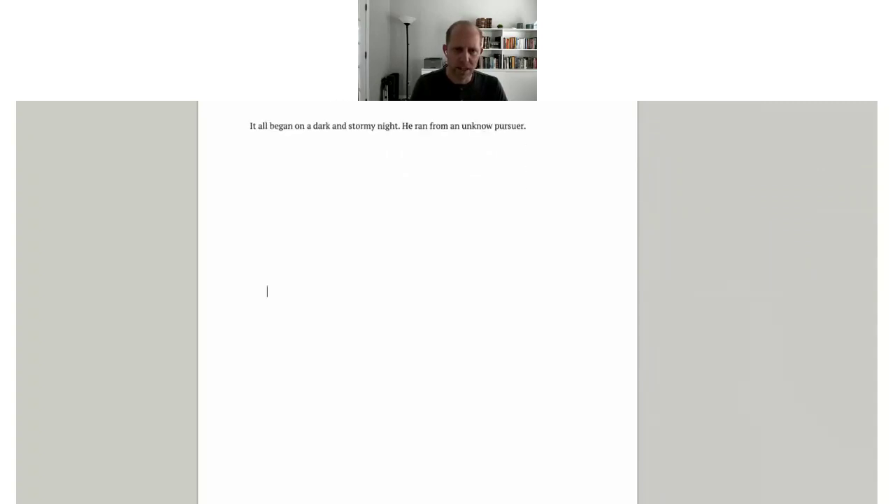
key("BackSpace")
key("BackSpace")
key("BackSpace")
key("BackSpace")
key("BackSpace")
key("BackSpace")
key("BackSpace")
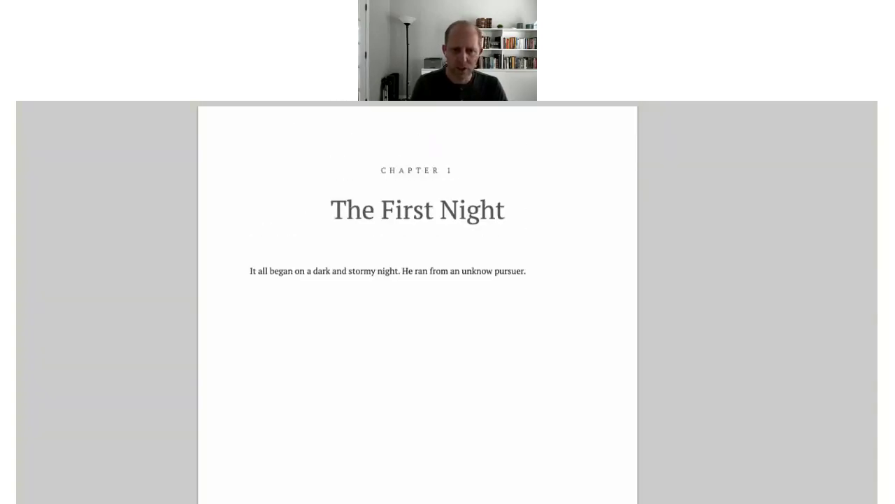
type("asjdlf ajsldfk jasld fkjasldkf jalsdkfj asldkjf laskd")
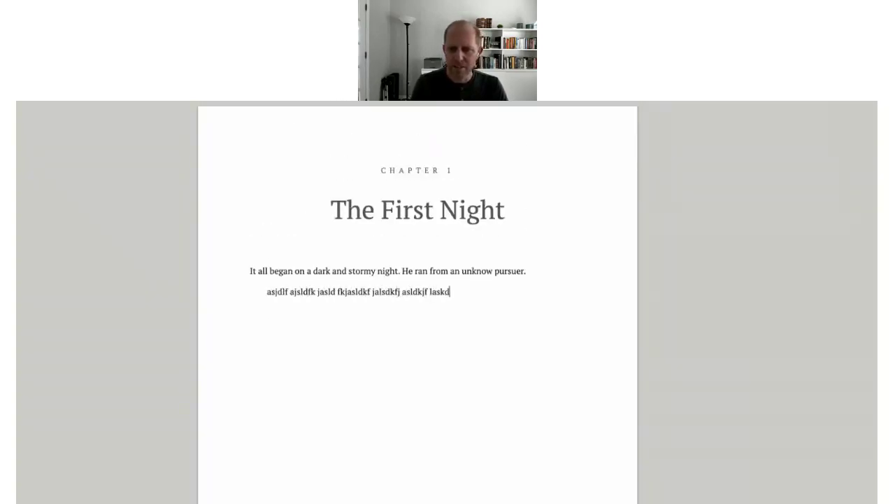
type("jf lasdkjf laksdjlfkjasd lfkja sdlkfj asdlkjf")
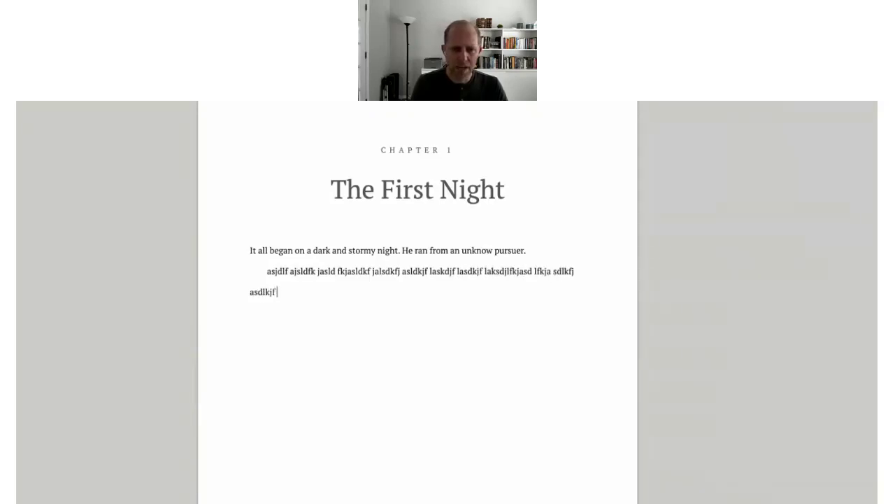
type(" alsdkjf lasdkj flaksdj flaksdj flkasdjfl askjdf")
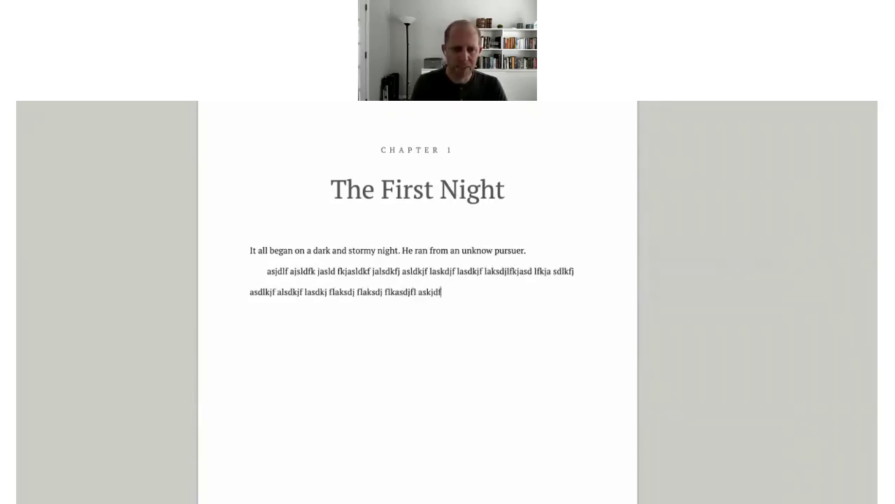
type("l asdkjflkasdjf lasdkjfasdfl")
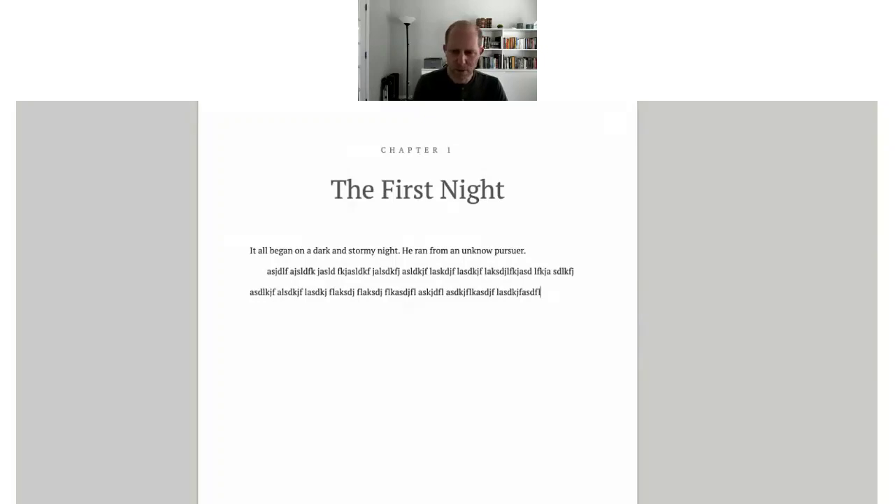
type("j asldfjk lsdkjf alsdkj")
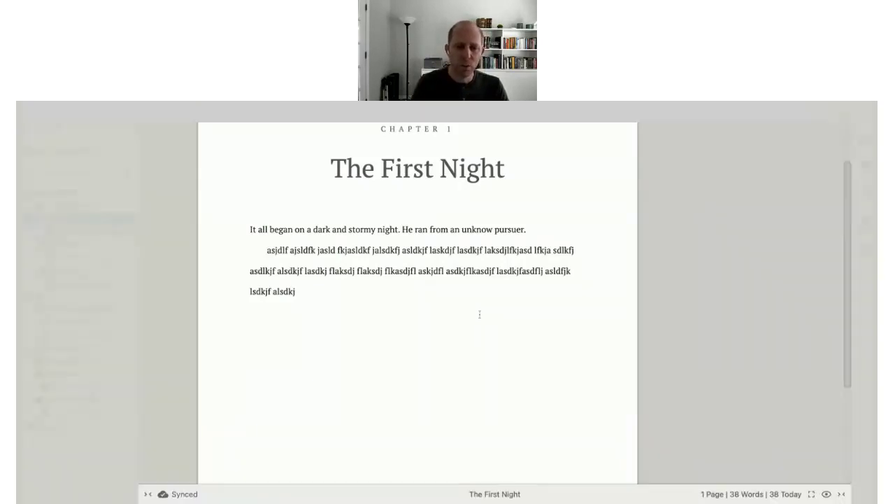
Step: Add another paragraph of filler letters below the text
scroll(420, 308, "down", 3)
scroll(412, 299, "down", 2)
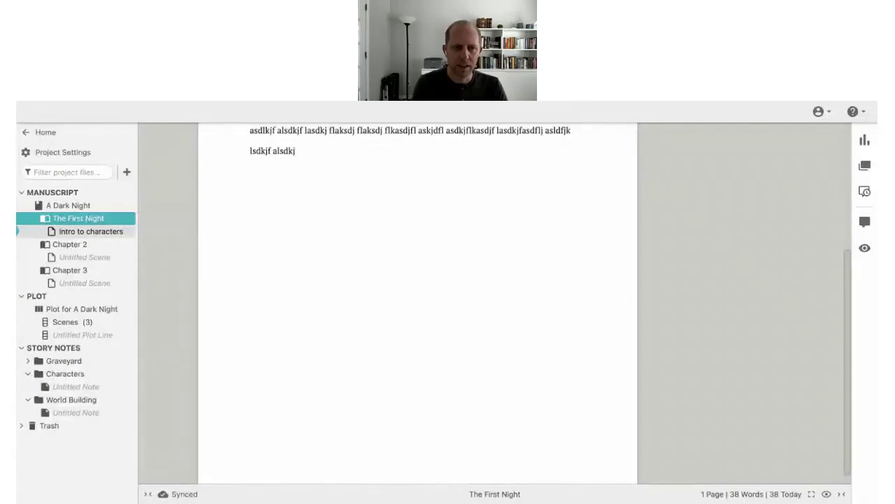
key("Return")
key("Return")
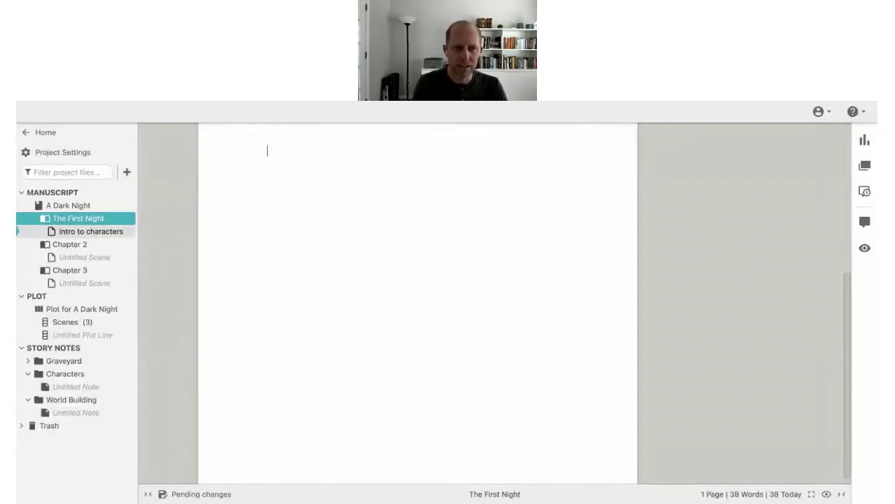
type("asdlkjf alsdkjf lasdkj flaksdj flaksdj flkasdjfl askjdfl asdkjflkasdjf lasdkjfasdflj asldfjk lsdkjf alsdkj")
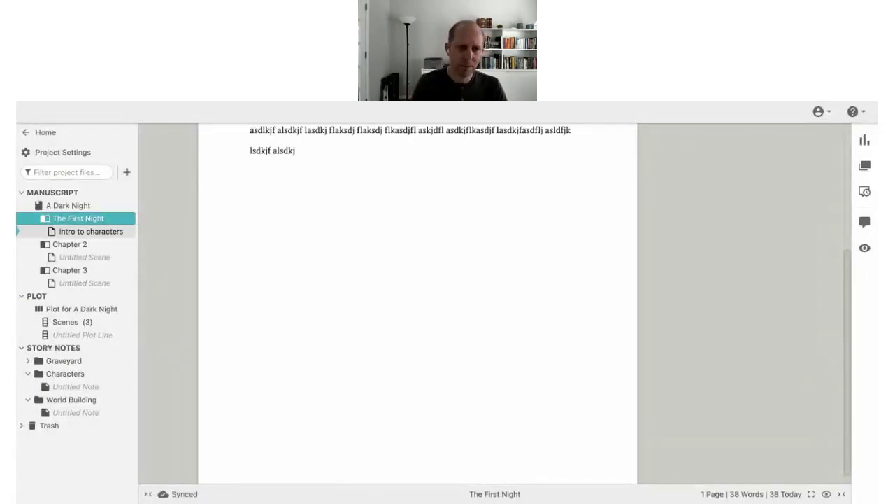
Step: Delete all the gibberish paragraphs, keeping the 15-word opening paragraph
scroll(445, 328, "up", 5)
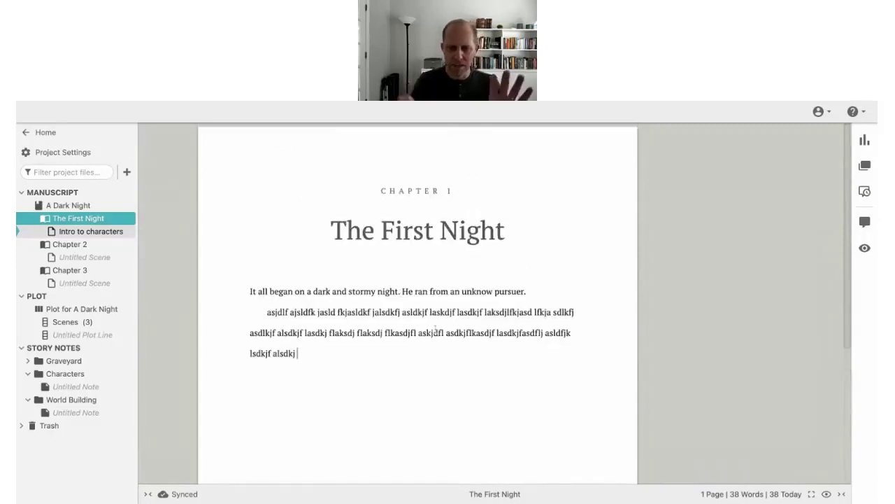
scroll(446, 322, "down", 5)
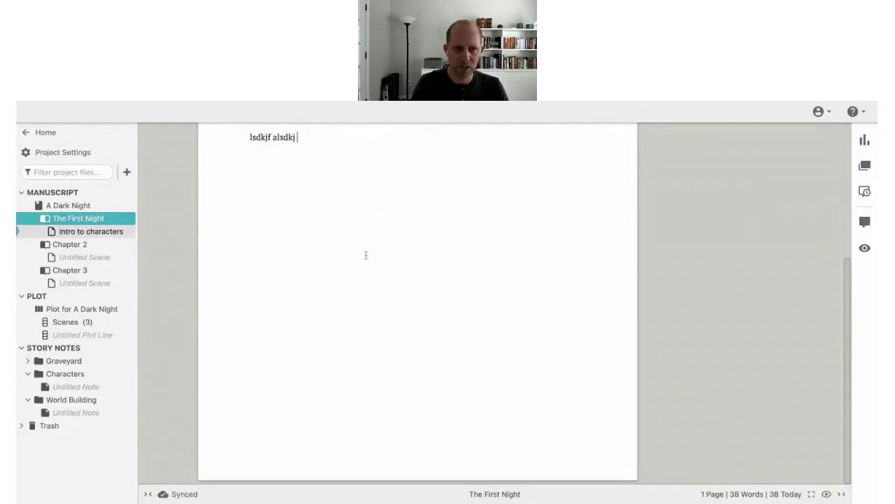
scroll(360, 244, "up", 1)
scroll(359, 231, "down", 1)
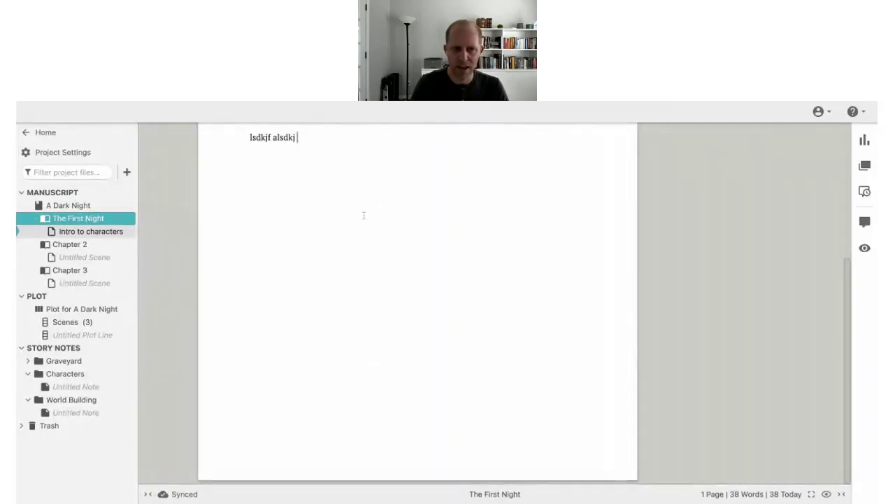
scroll(368, 252, "up", 3)
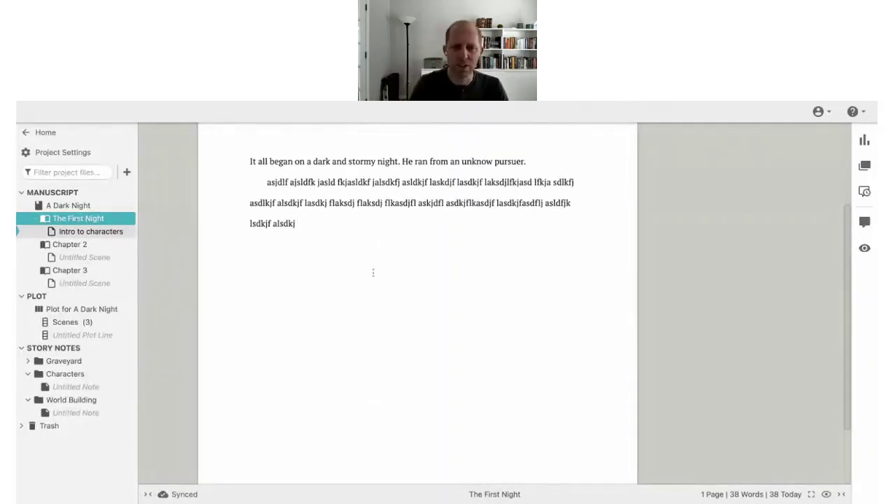
scroll(373, 272, "up", 2)
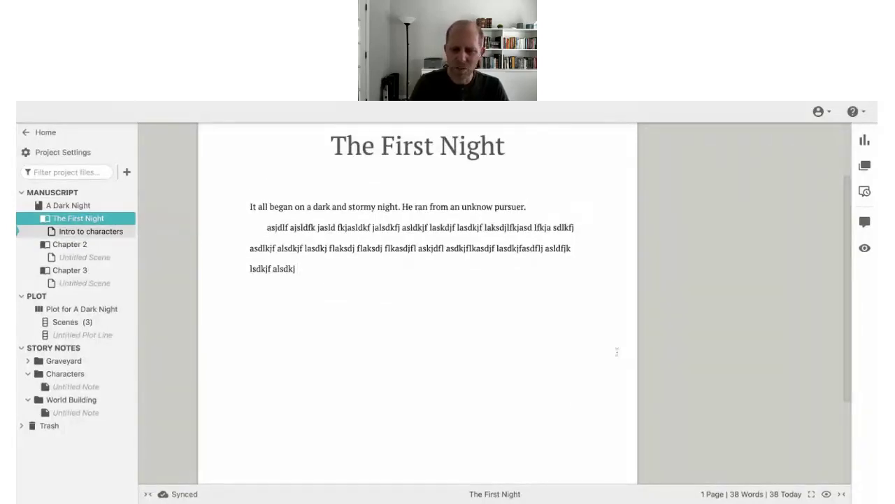
left_click_drag(325, 271, 271, 230)
key("BackSpace")
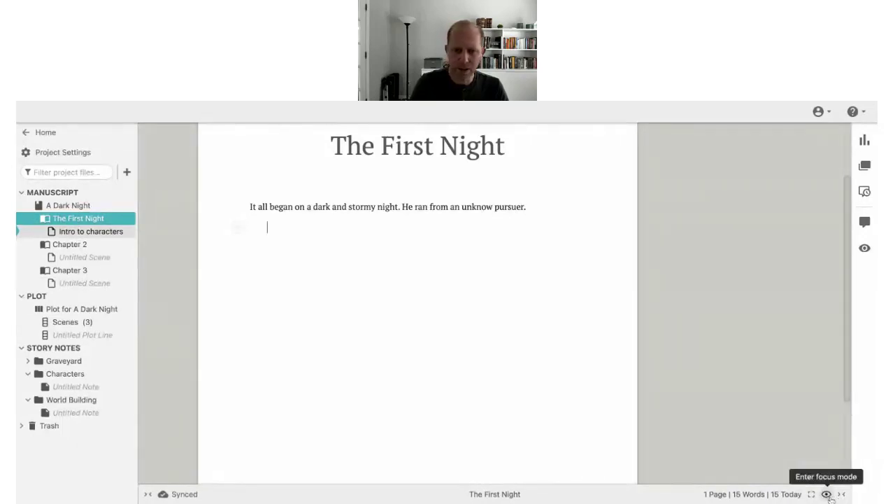
left_click(828, 494)
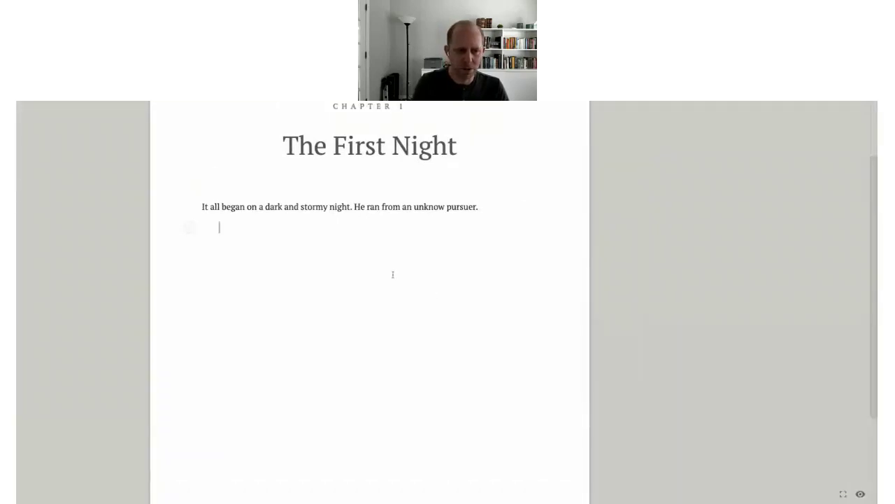
type("k ldfa")
key("Return")
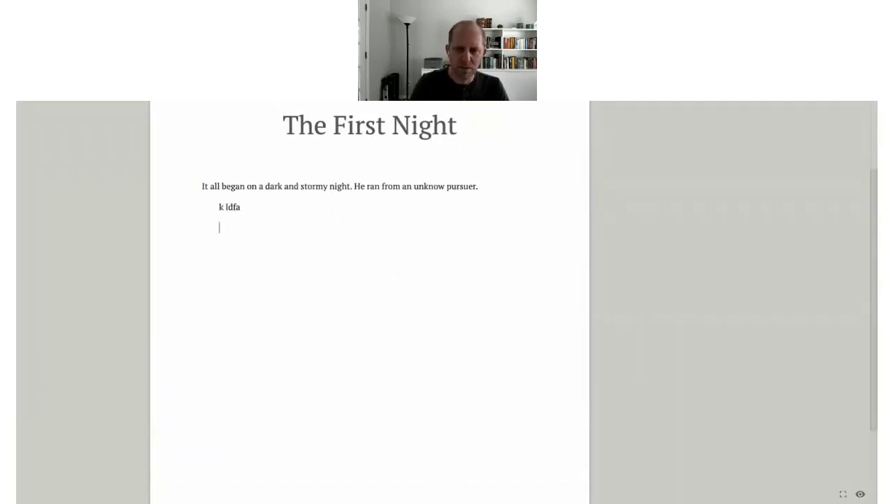
key("BackSpace")
key("shift+Home")
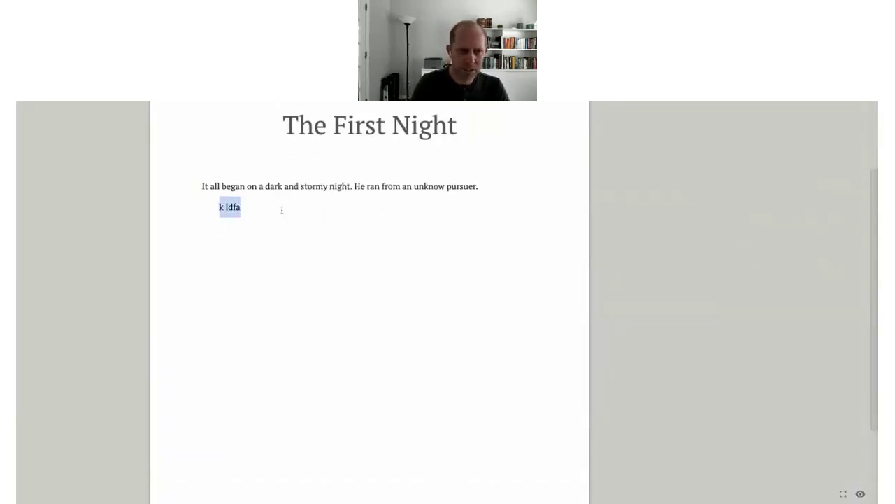
key("BackSpace")
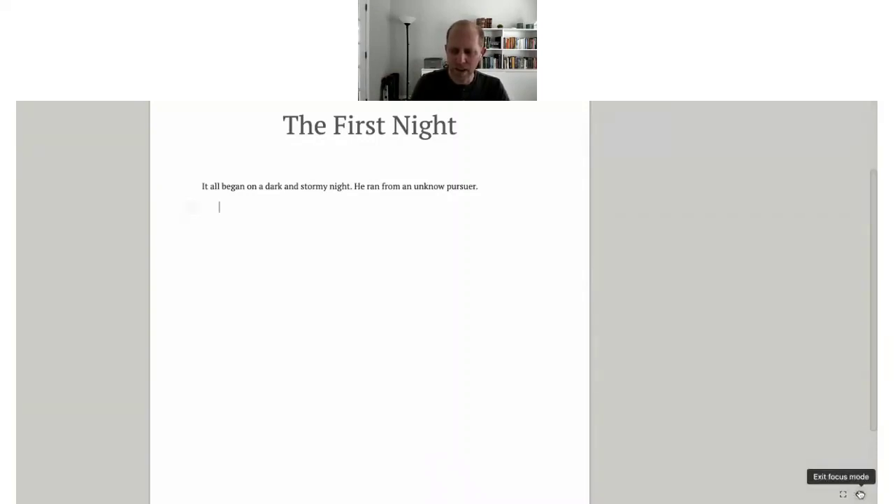
left_click(861, 493)
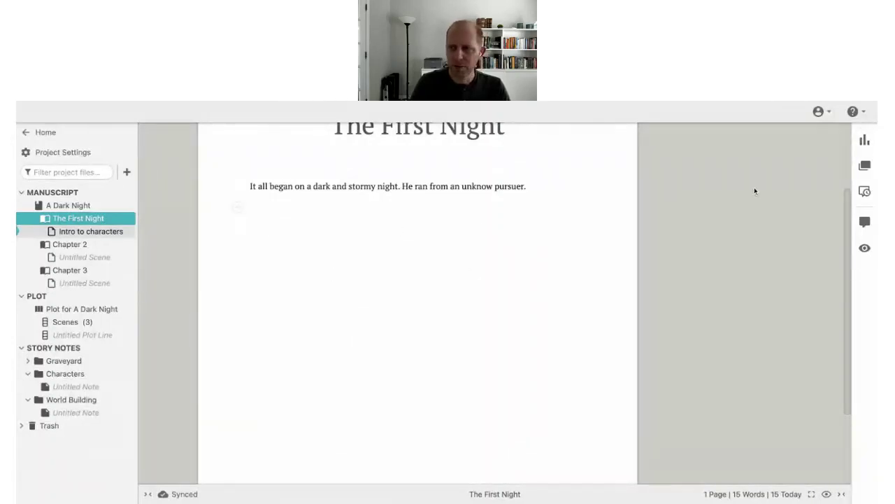
Step: Open the Goals & Stats panel, which charts the project's last 30 days of writing
left_click(863, 142)
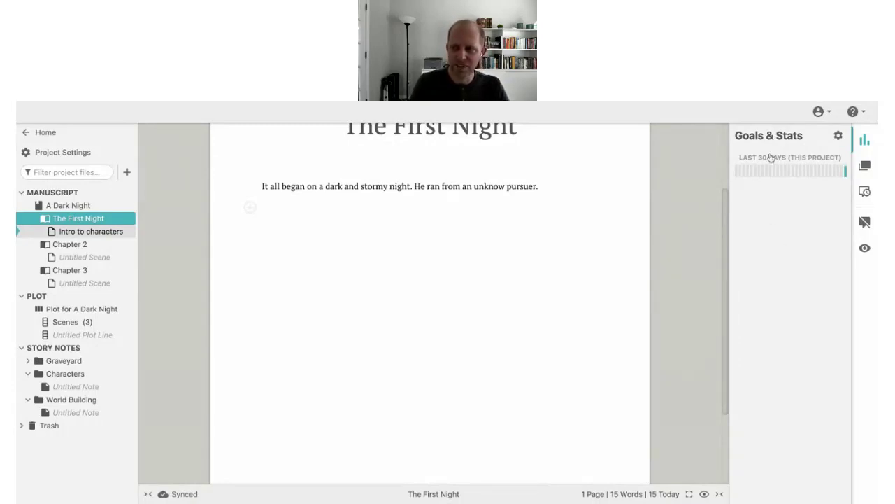
Step: Switch the chart between all projects and this project, and check the word count source options
left_click(797, 159)
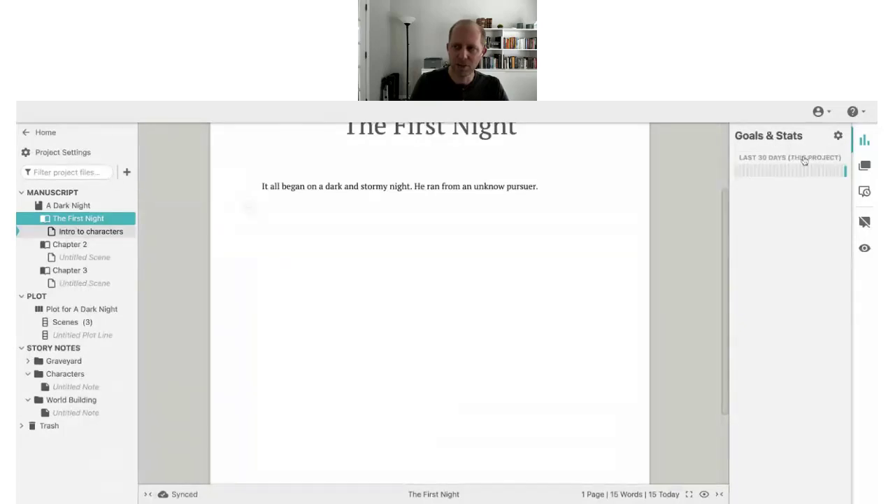
left_click(805, 160)
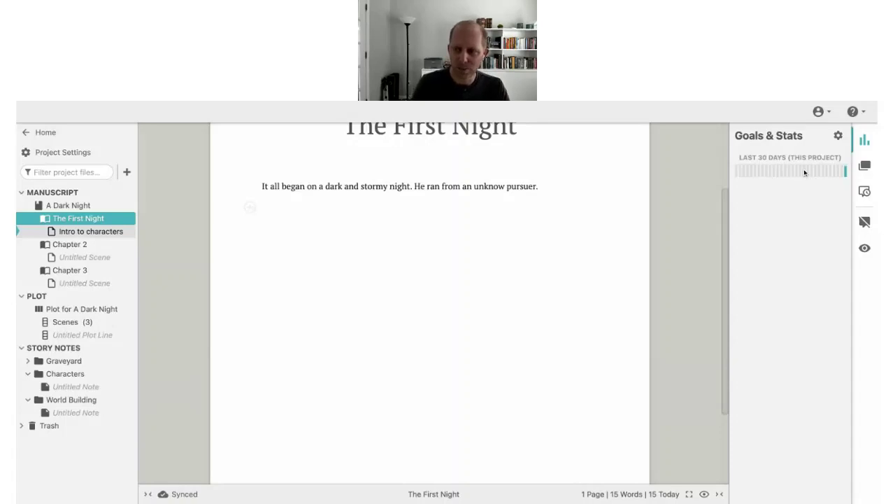
left_click(839, 136)
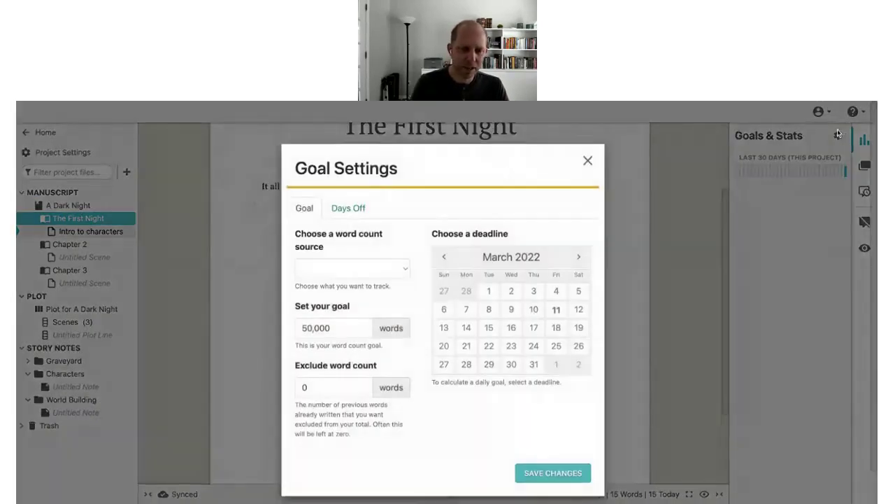
left_click(327, 270)
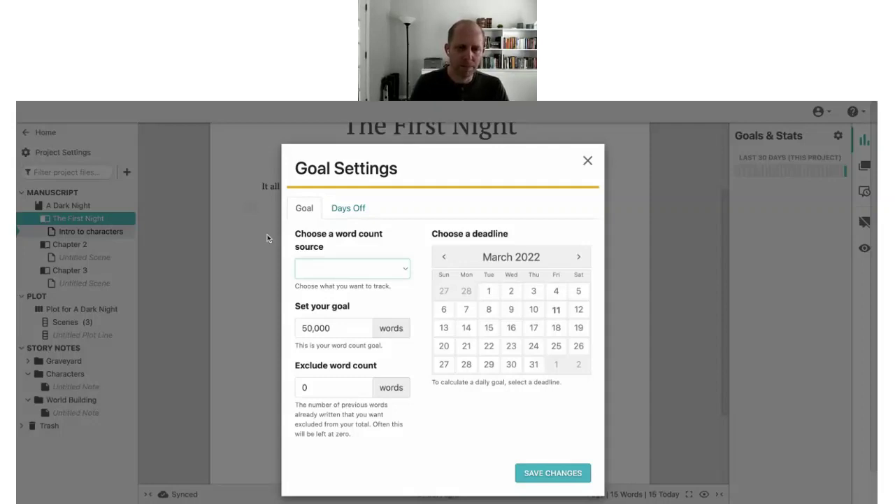
Step: Close Goal Settings without saving, add an Untitled Book with Chapter 1, and collapse A Dark Night
left_click(588, 161)
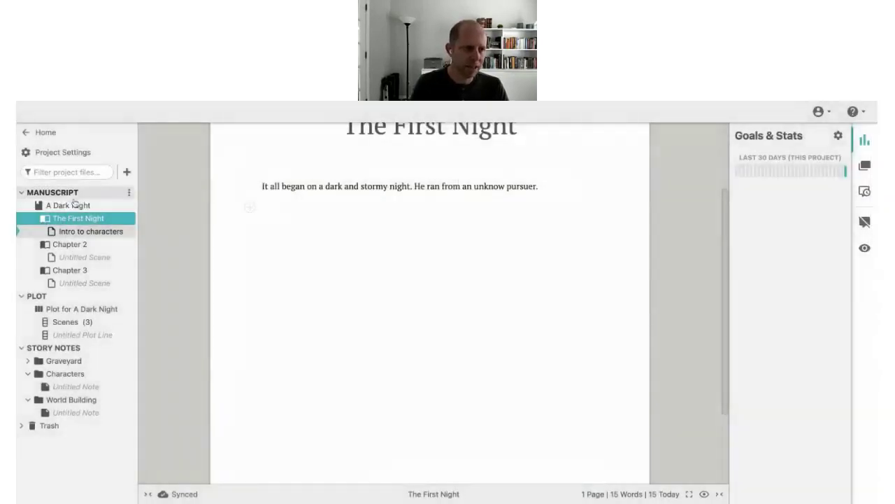
left_click(105, 202)
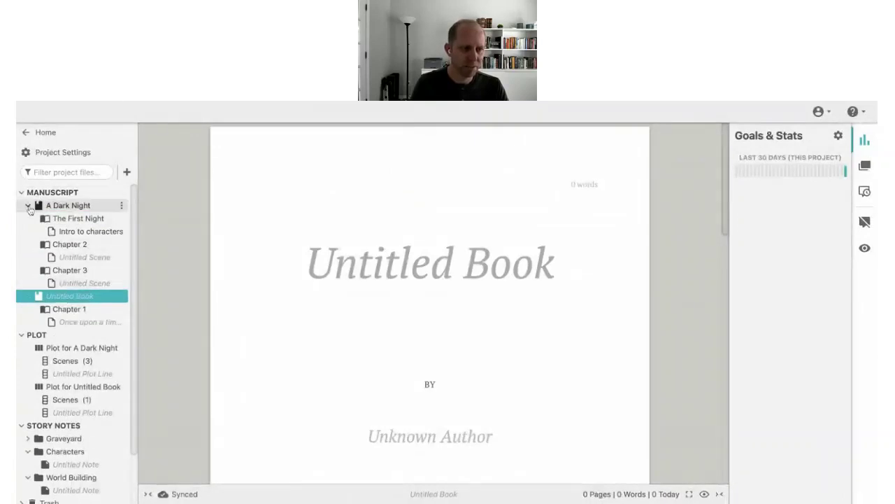
left_click(29, 208)
Step: Expand A Dark Night and choose it as the source for a 50,000-word goal
left_click(33, 207)
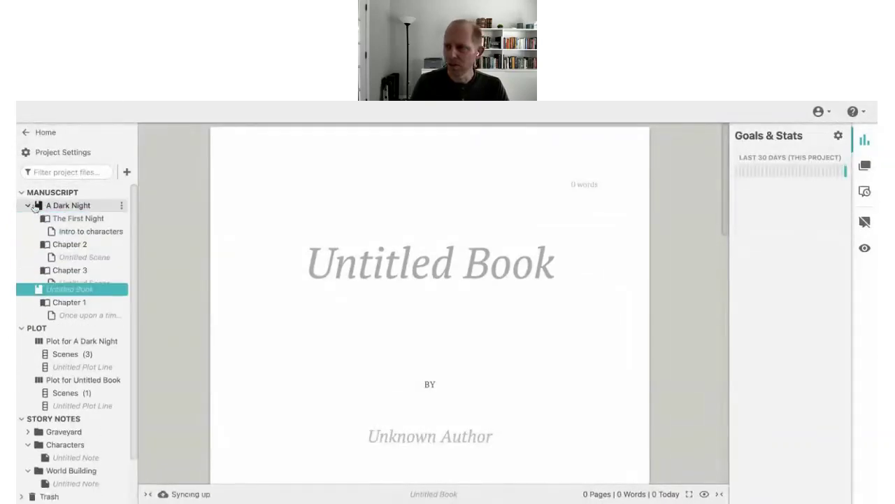
left_click(838, 136)
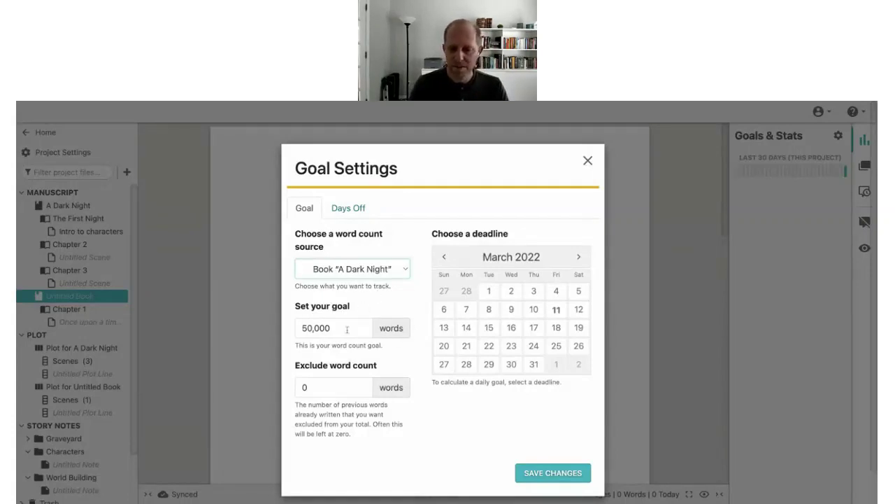
left_click(553, 474)
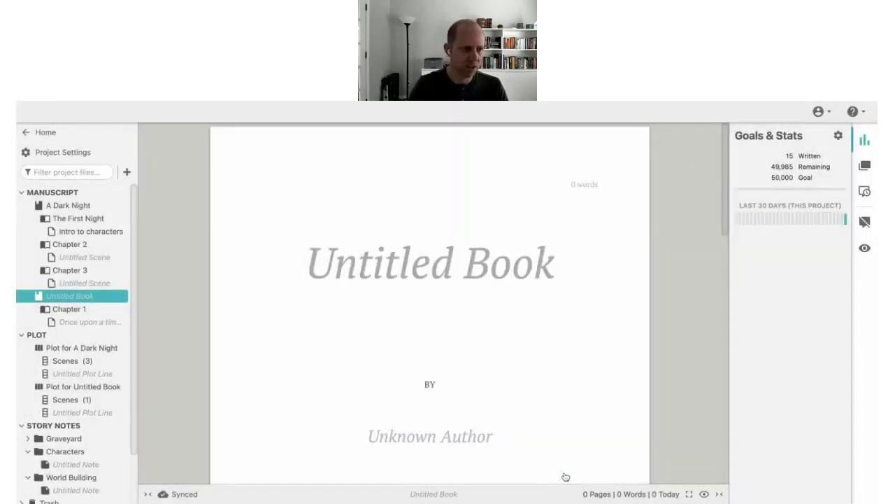
Step: Open The First Night chapter and lower the word goal from 50,000 to 5,000
left_click(70, 219)
left_click(68, 205)
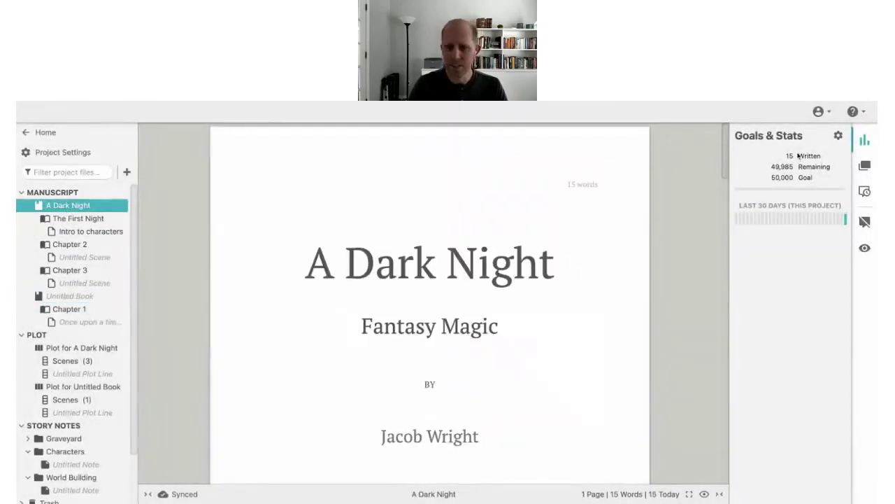
left_click(74, 218)
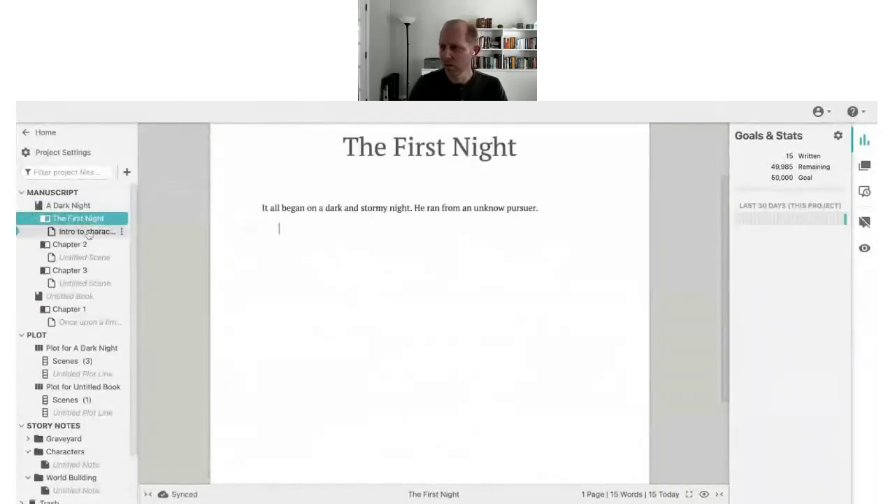
mouse_move(793, 191)
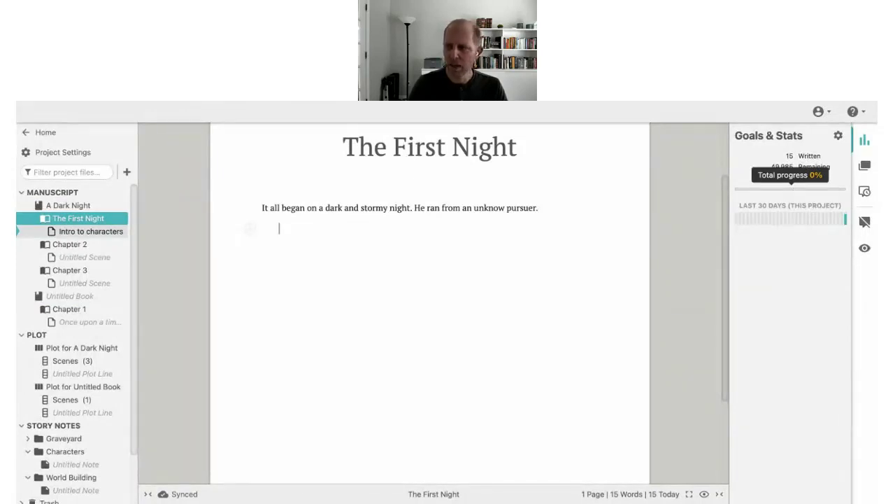
left_click(837, 135)
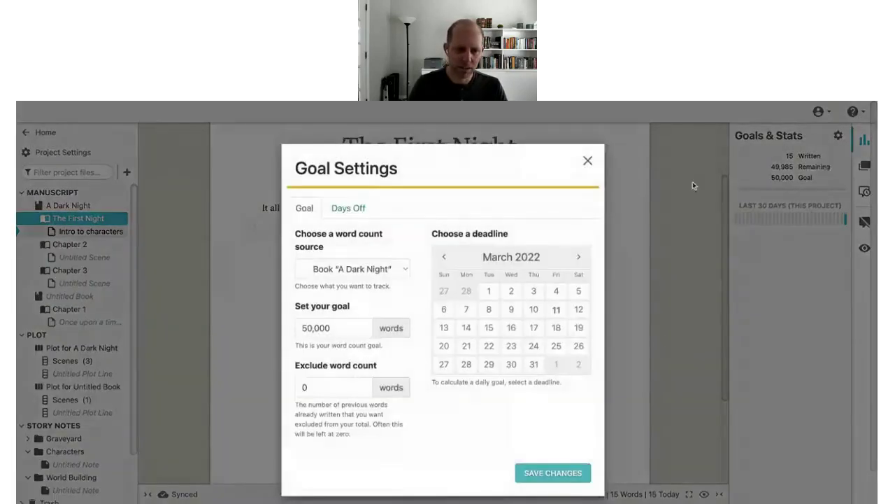
double_click(316, 327)
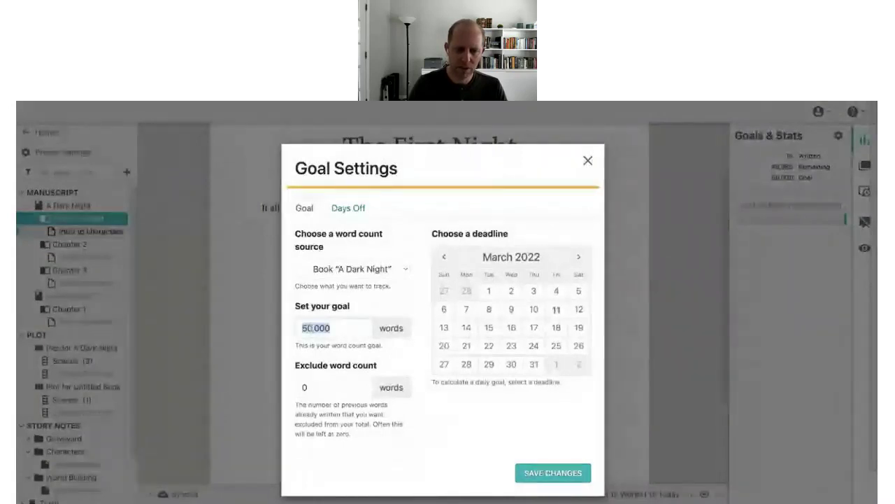
key("Right")
key("BackSpace")
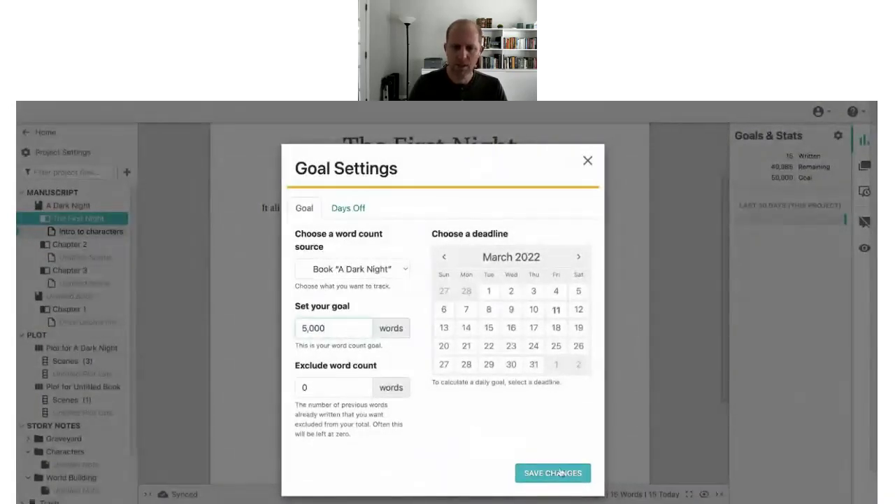
left_click(560, 473)
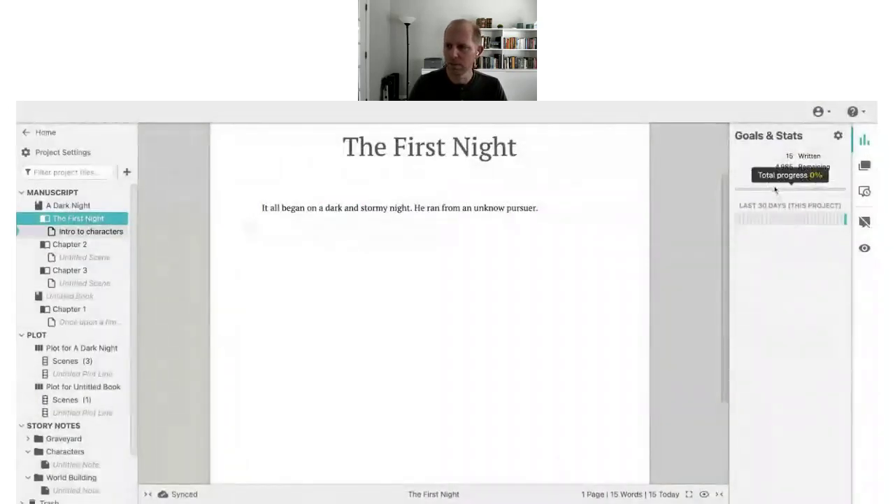
Step: Change the word goal to 500 and save it
left_click(838, 135)
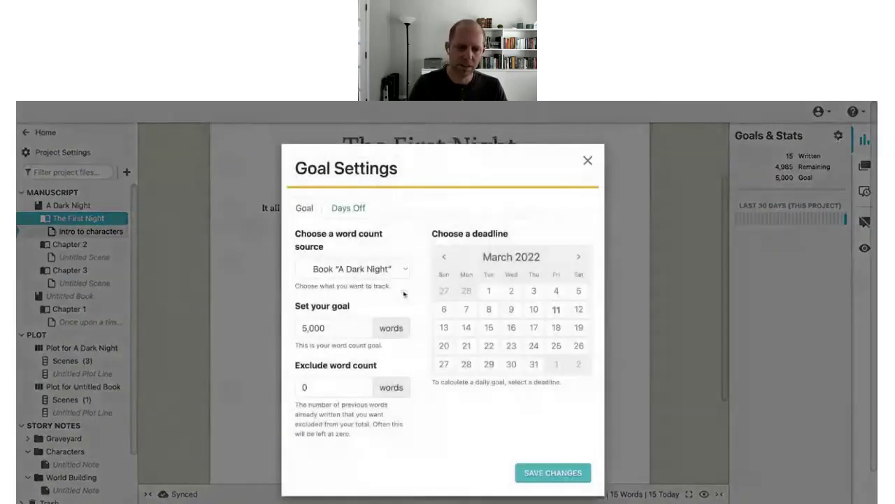
double_click(333, 326)
type("500")
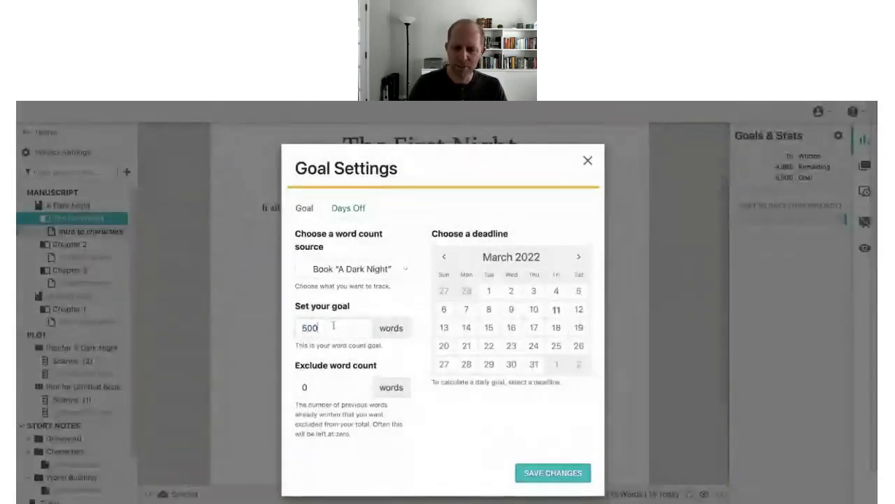
left_click(546, 473)
Step: Copy The First Night's opening sentence and paste copies into a new paragraph
mouse_move(762, 192)
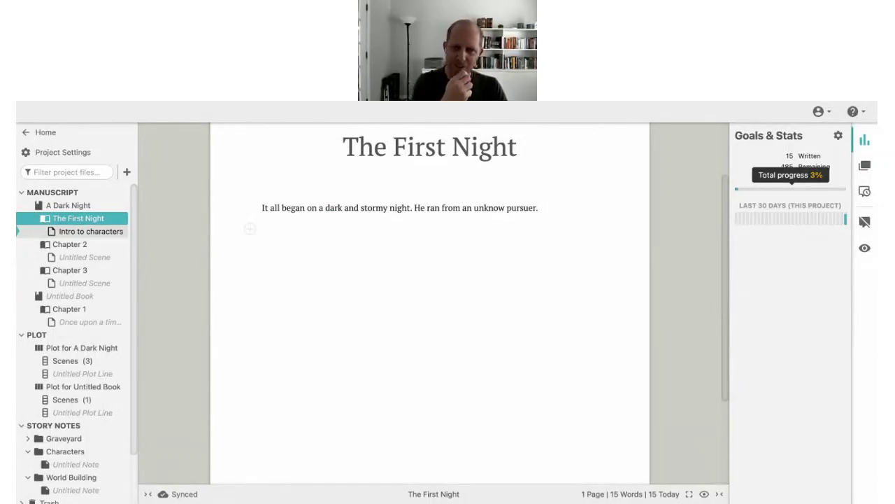
mouse_move(748, 218)
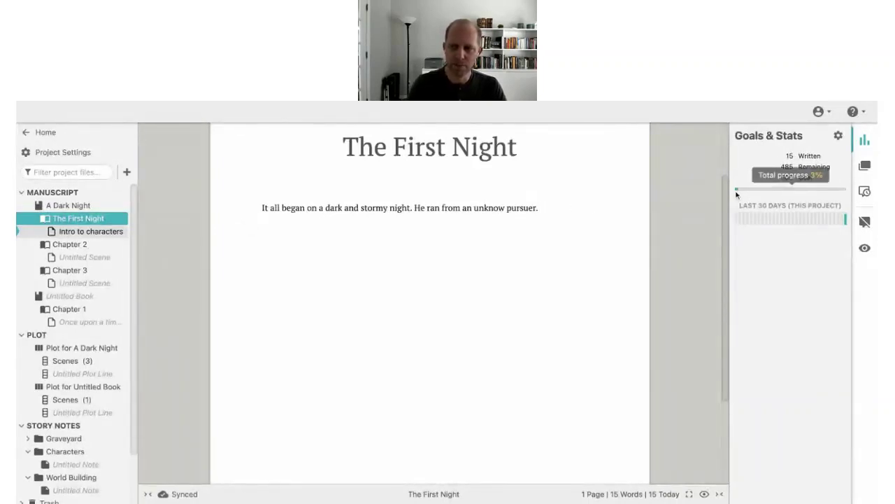
key("ctrl+a")
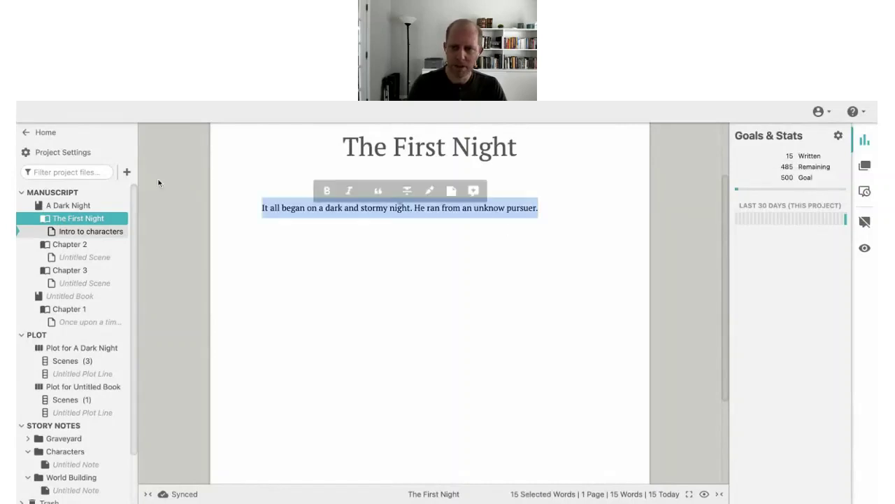
key("ctrl+c")
left_click(548, 254)
key("Return")
key("ctrl+v")
key("ctrl+v")
key("ctrl+v")
key("ctrl+v")
key("ctrl+v")
key("ctrl+v")
key("ctrl+v")
key("ctrl+v")
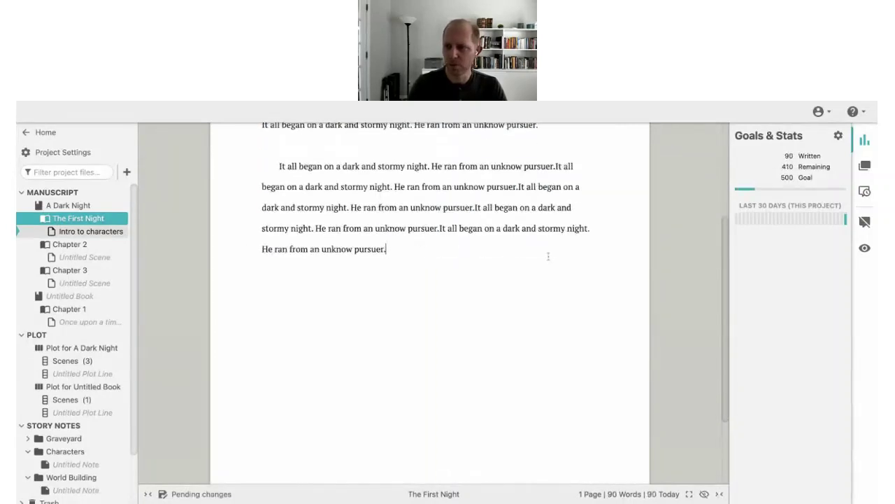
Step: Delete the empty line below the first sentence and bring Goal Settings back up
mouse_move(759, 194)
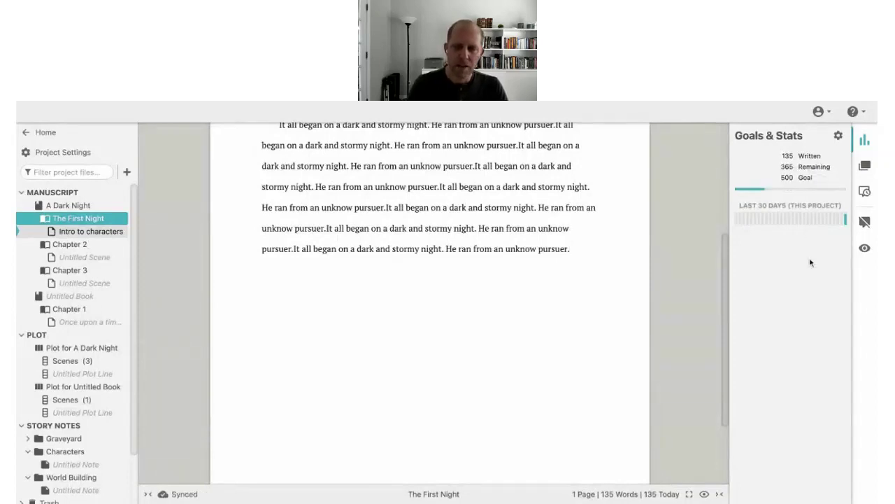
scroll(432, 246, "up", 5)
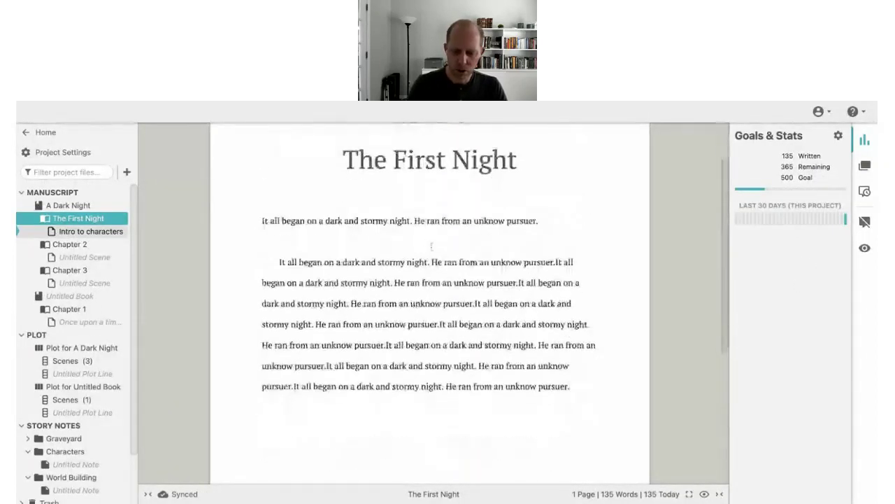
left_click(431, 246)
key("BackSpace")
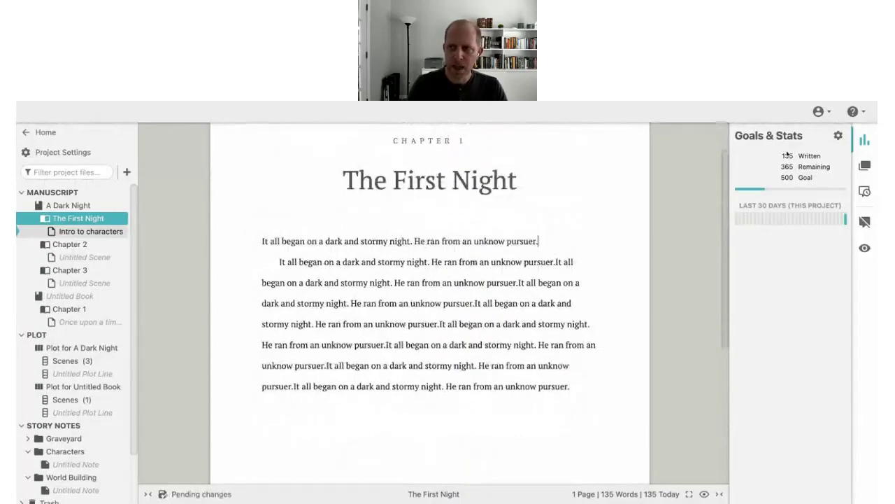
left_click(838, 135)
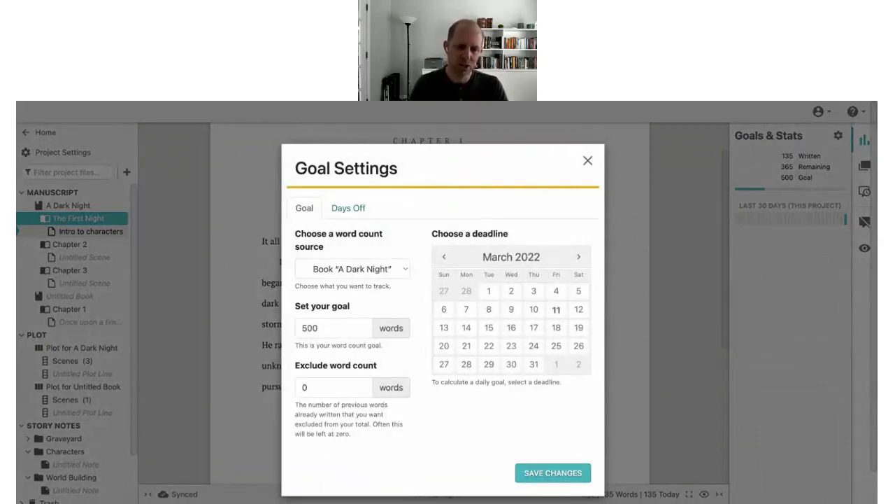
Step: Set Exclude word count to 135 in Goal Settings and save
double_click(339, 329)
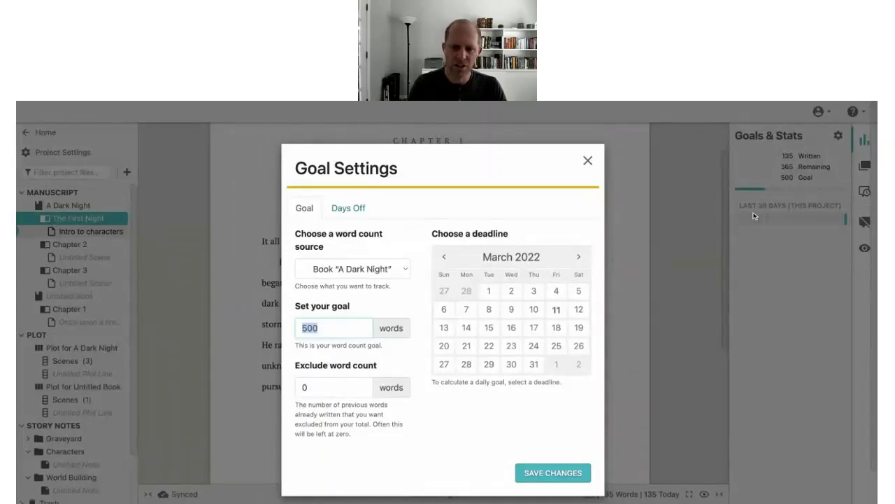
double_click(347, 385)
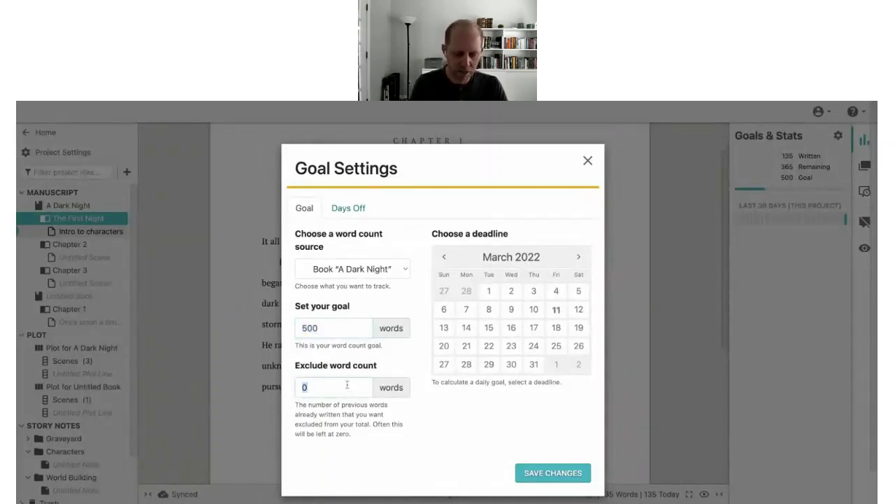
type("135")
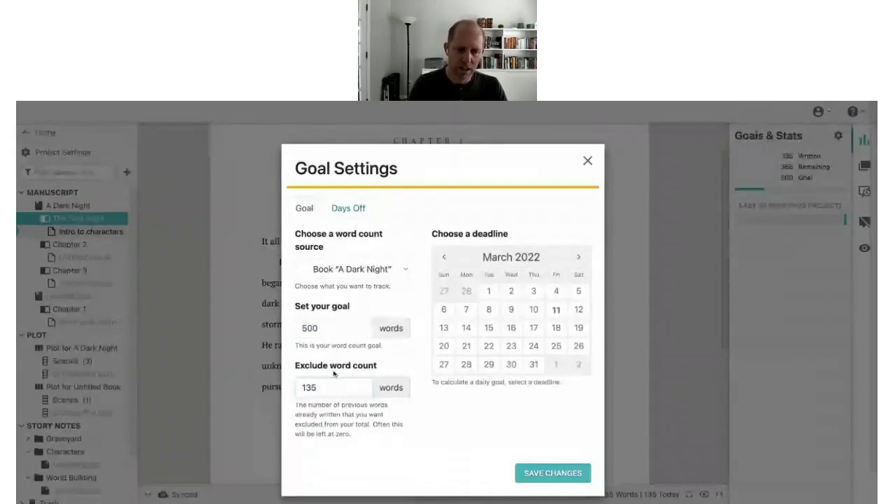
left_click(563, 473)
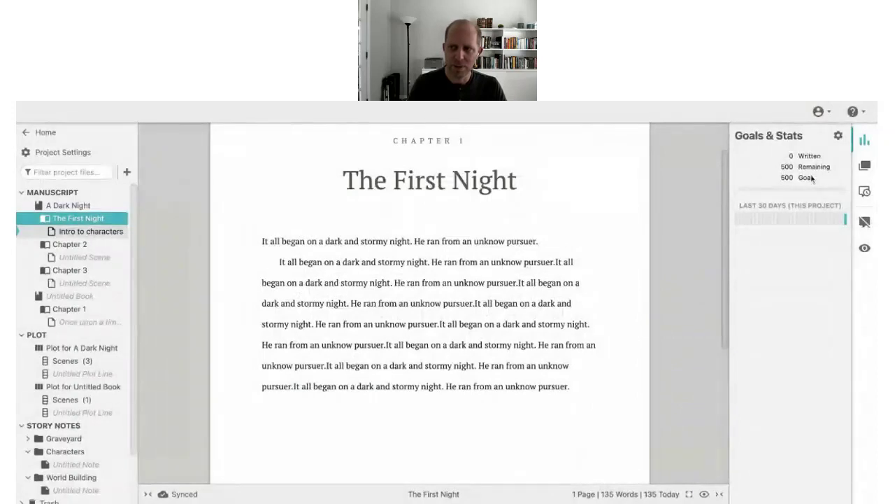
Step: Paste two more paragraphs of the opening sentence at the end of The First Night
left_click(597, 394)
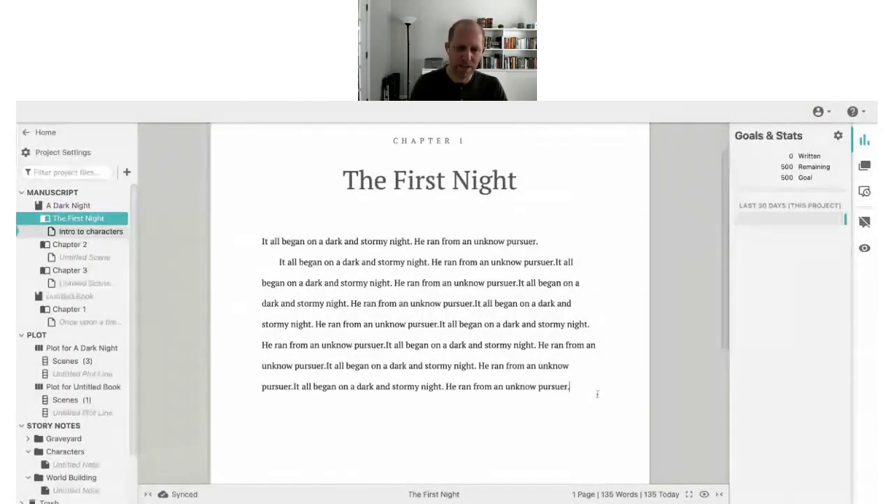
key("Return")
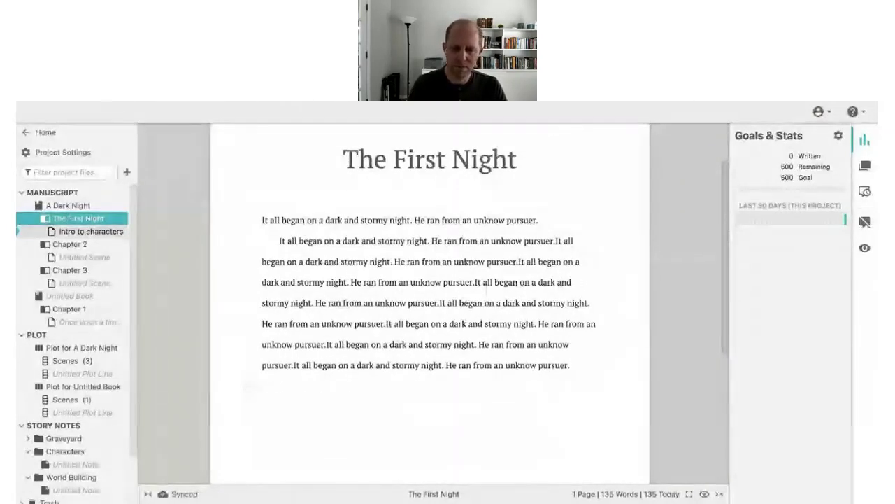
key("ctrl+v")
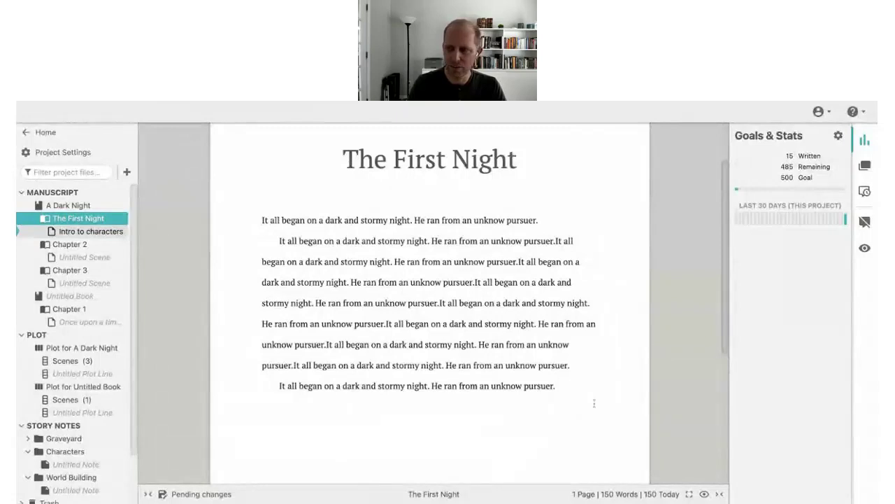
key("Return")
key("ctrl+v")
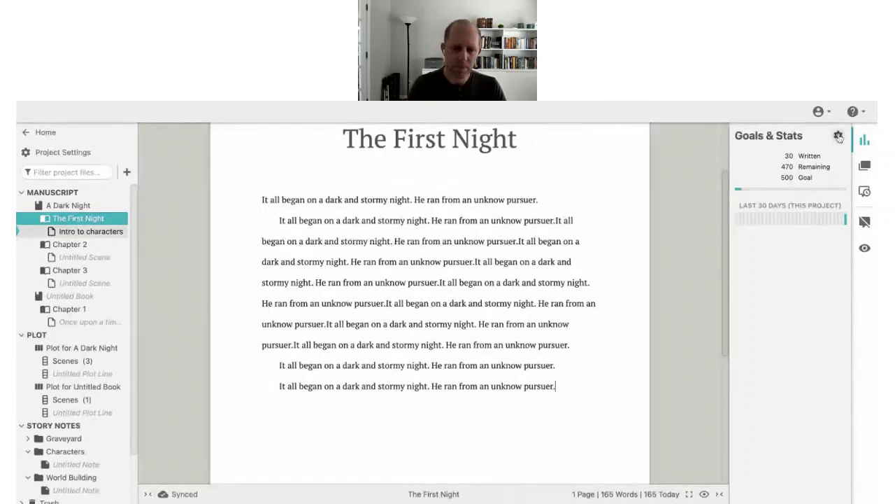
Step: Set Exclude word count to 0, the deadline to April 30, 2022, and the goal to 50,000
left_click(839, 136)
double_click(343, 385)
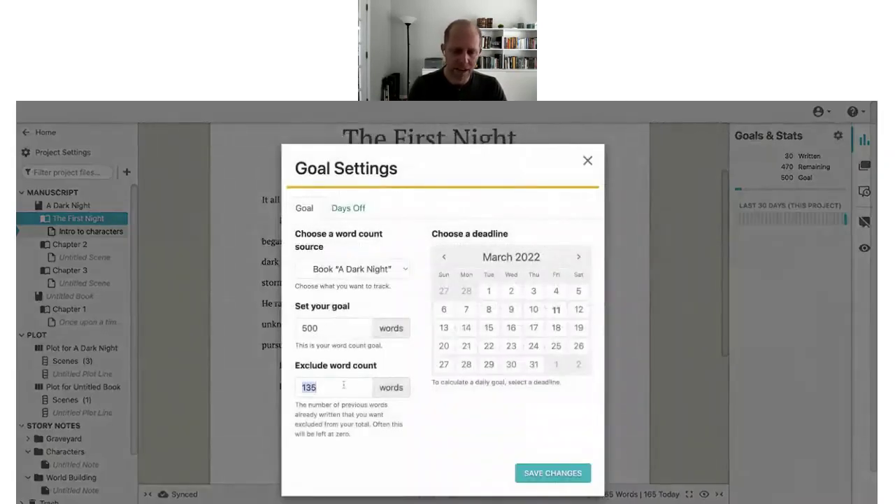
type("0")
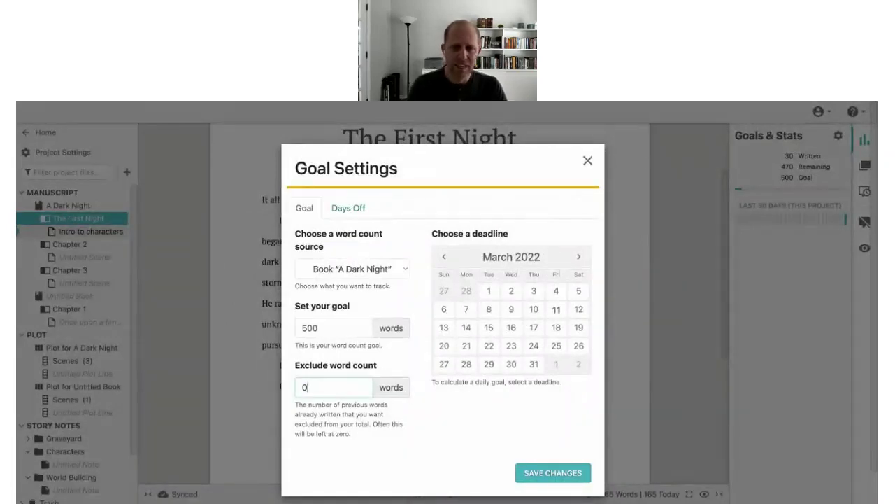
left_click(577, 257)
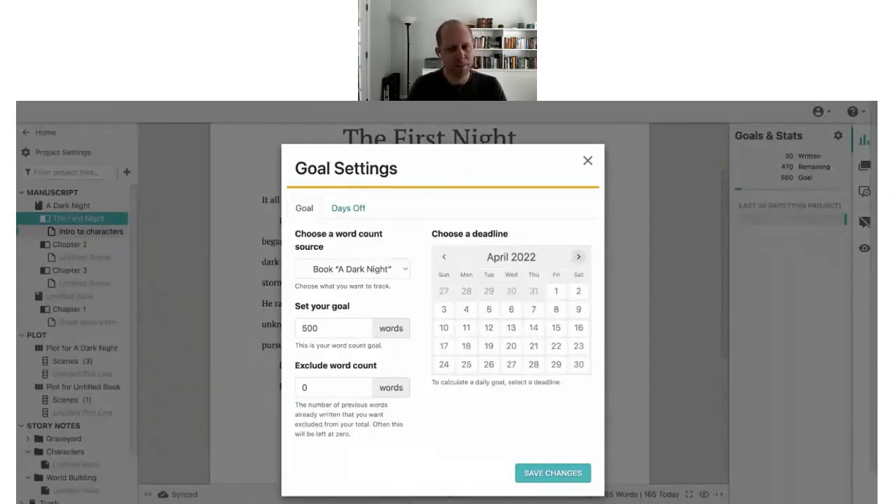
left_click(580, 365)
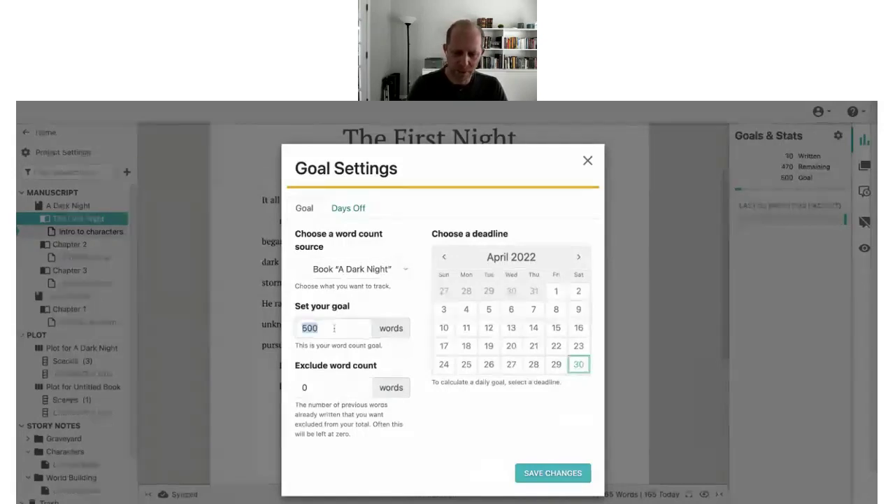
left_click(334, 327)
type("000")
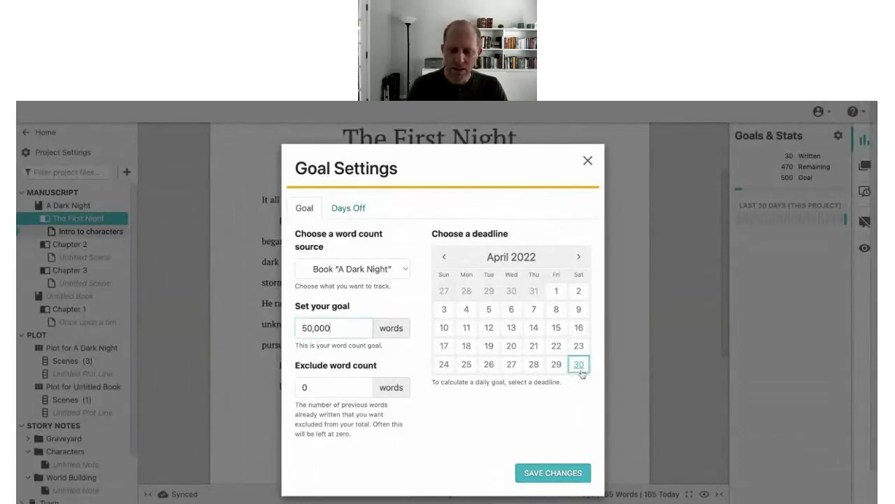
left_click(551, 473)
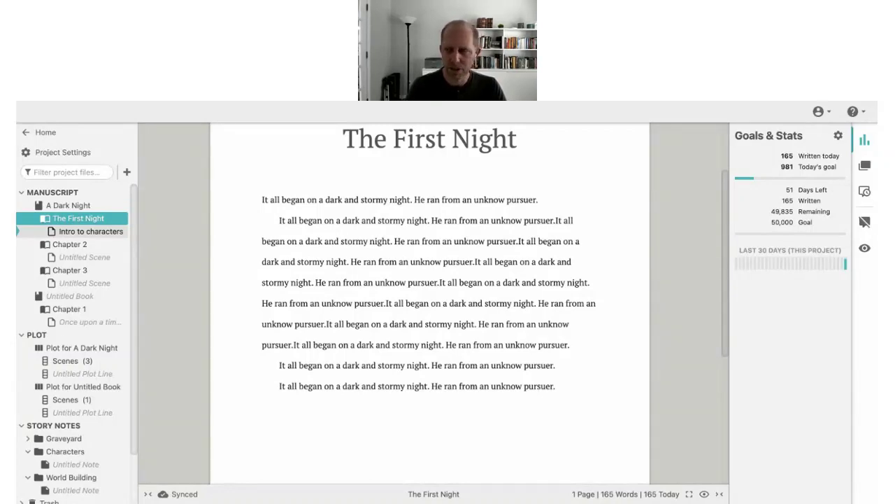
Step: Reopen Goal Settings using the gear in the Goals & Stats panel
left_click(838, 135)
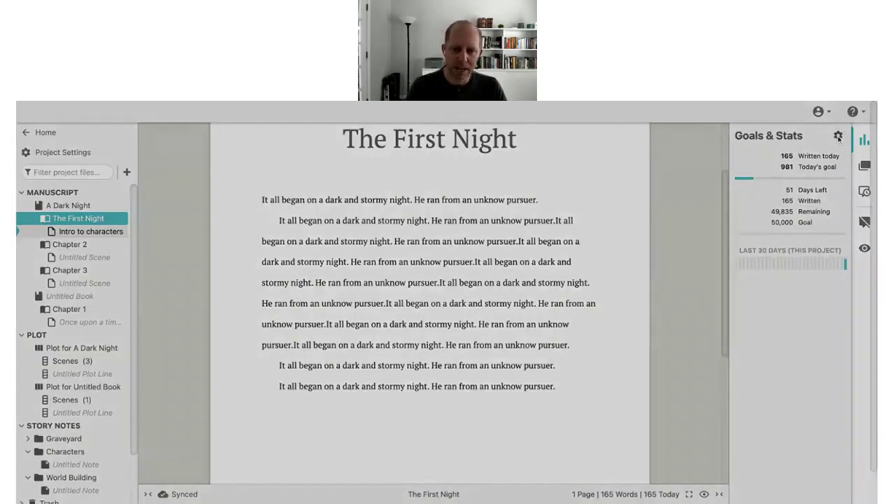
Step: Try March 30 and 31, reset the deadline to April 30, review Days Off, and save
left_click(444, 257)
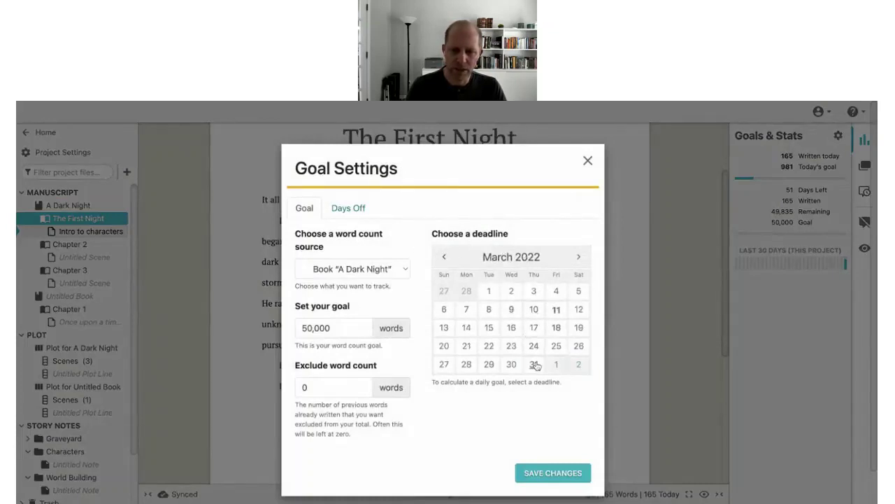
left_click(511, 364)
left_click(534, 364)
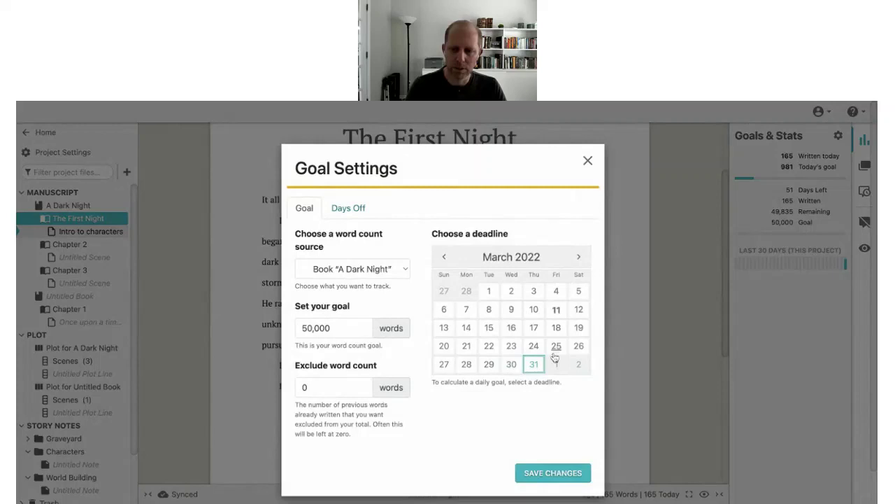
left_click(579, 257)
left_click(578, 364)
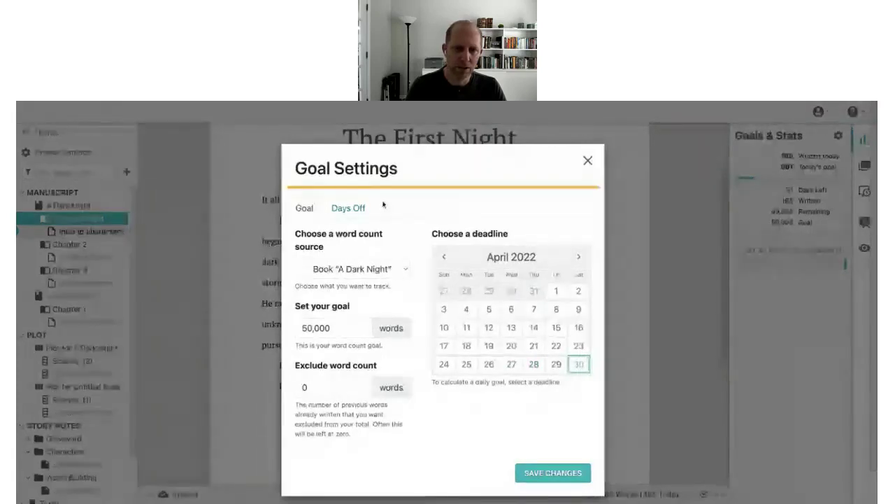
left_click(341, 210)
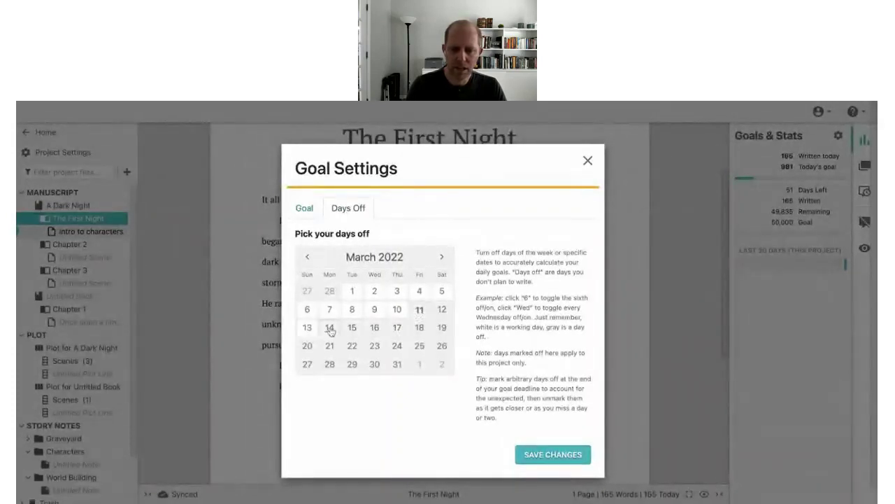
left_click(552, 455)
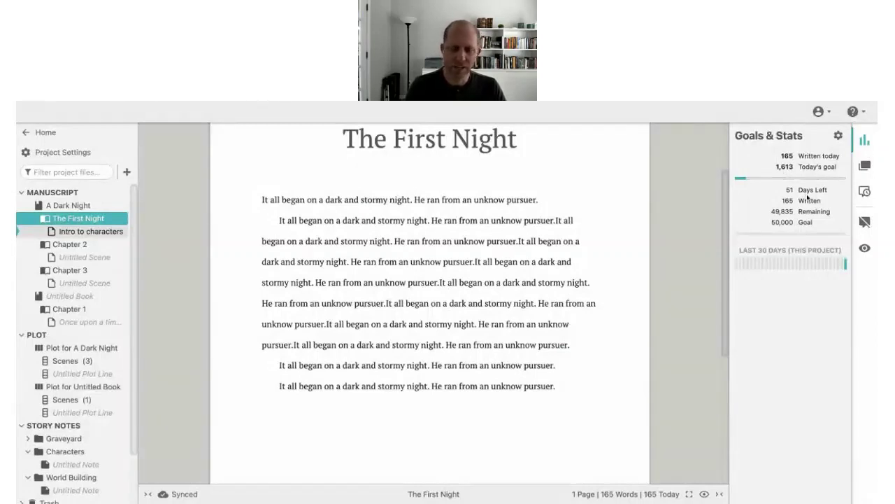
Step: Mark every Saturday and Sunday in April 2022 as writing days off and save
mouse_move(814, 184)
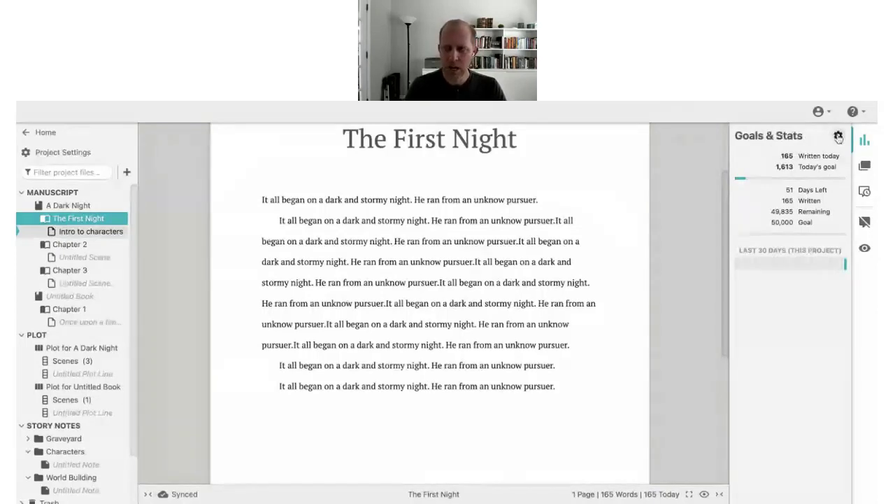
left_click(838, 137)
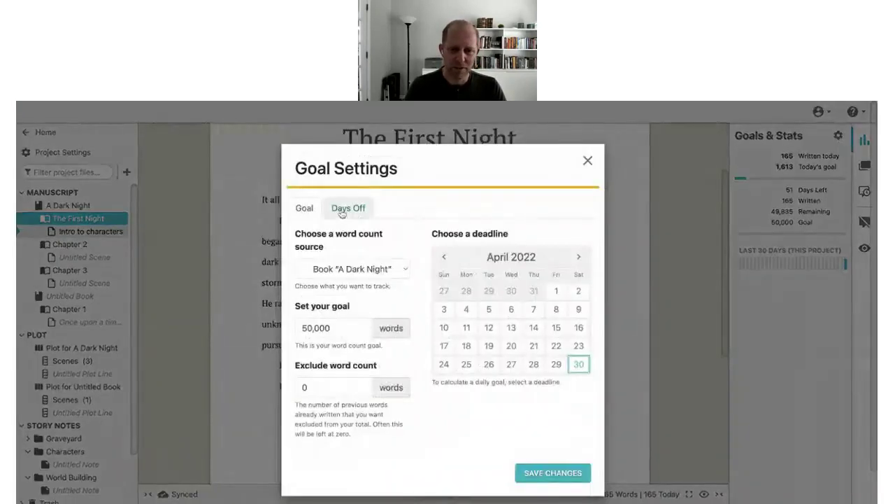
left_click(341, 209)
left_click(442, 257)
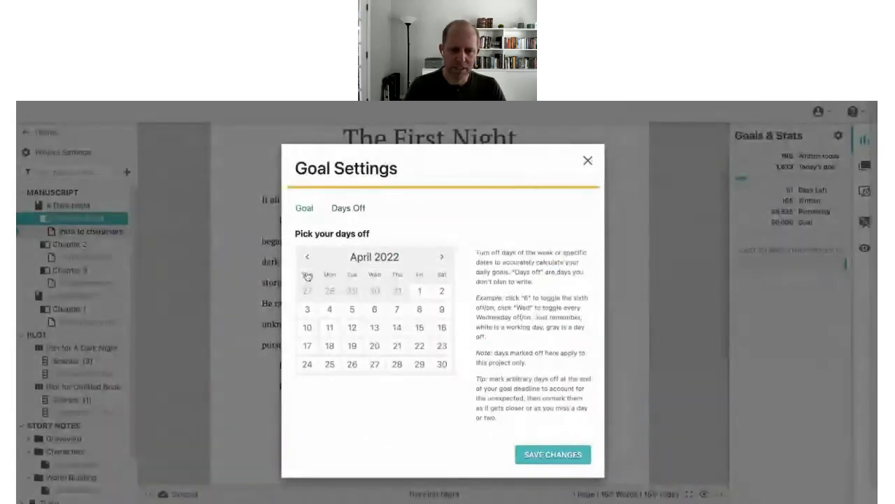
left_click(306, 275)
left_click(442, 274)
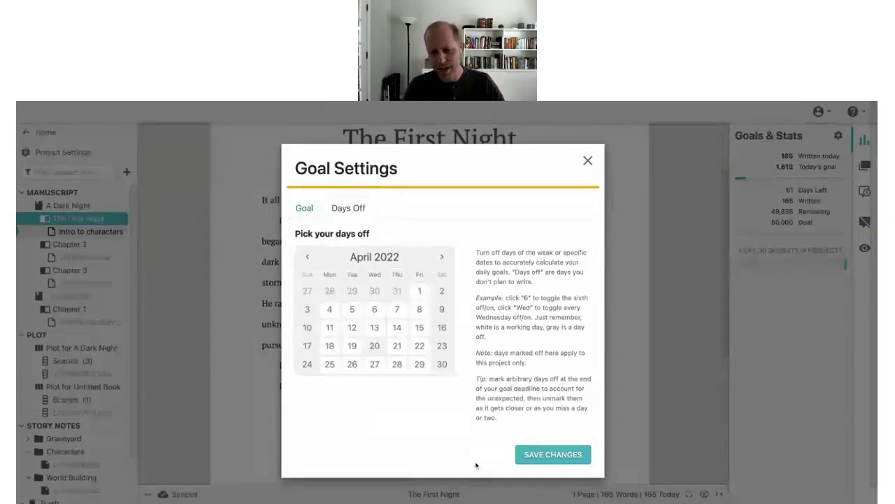
left_click(554, 464)
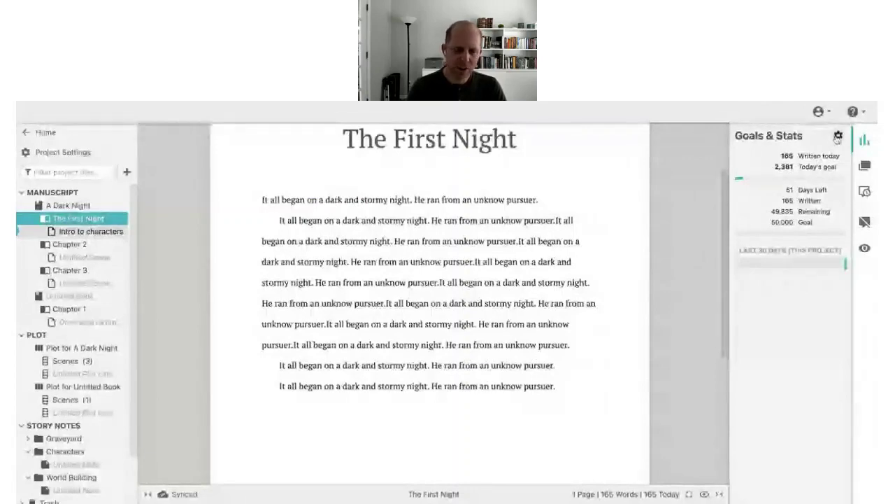
Step: Also mark April 26, 2022 as a day off and save, making today's goal 1,924 words
left_click(838, 136)
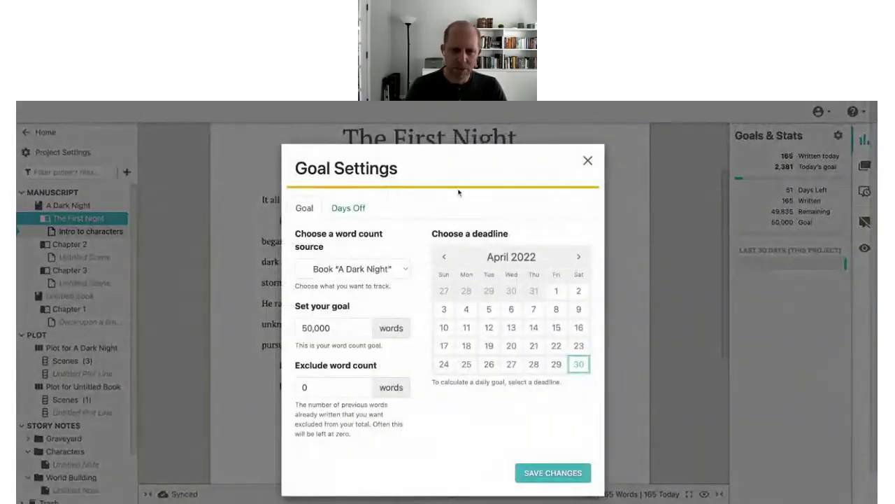
left_click(345, 209)
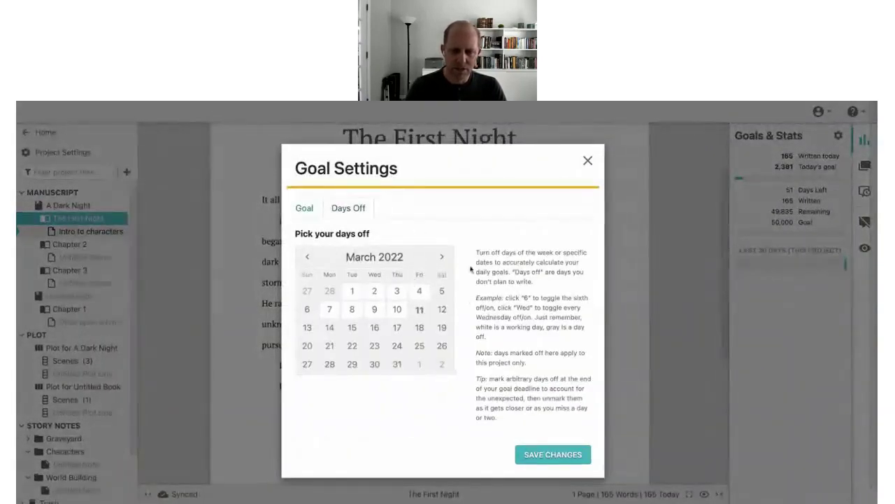
left_click(442, 258)
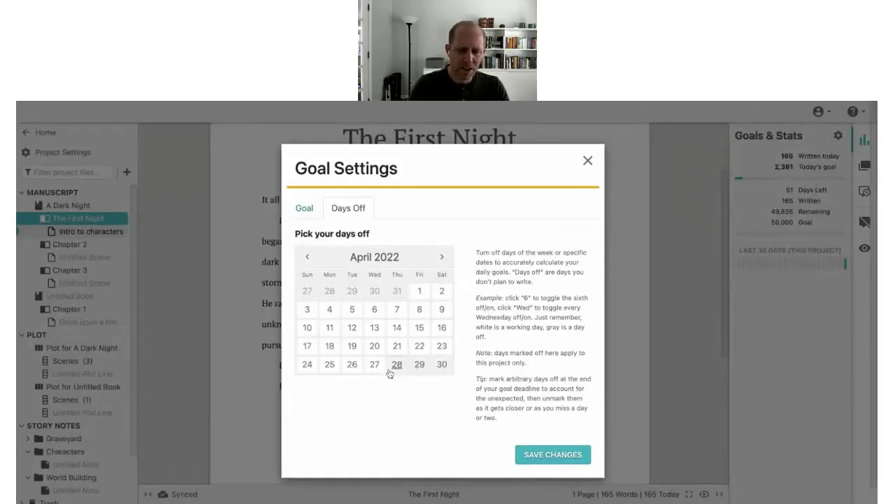
left_click(351, 367)
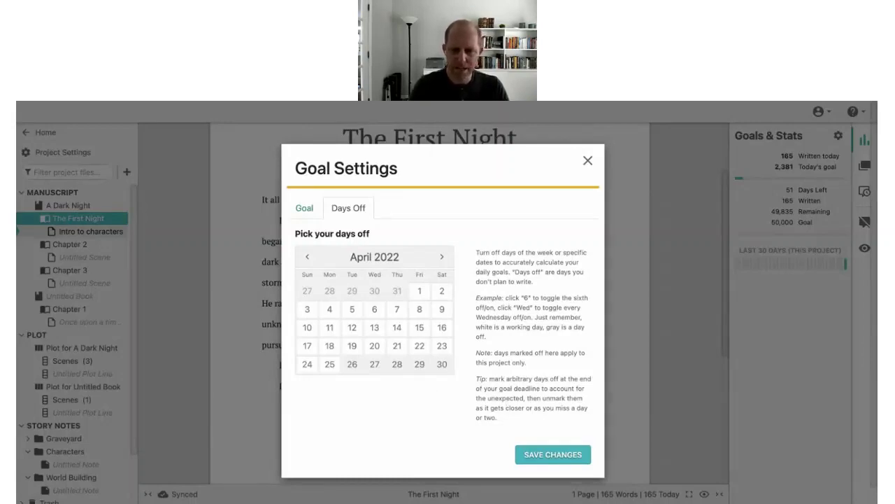
left_click(553, 455)
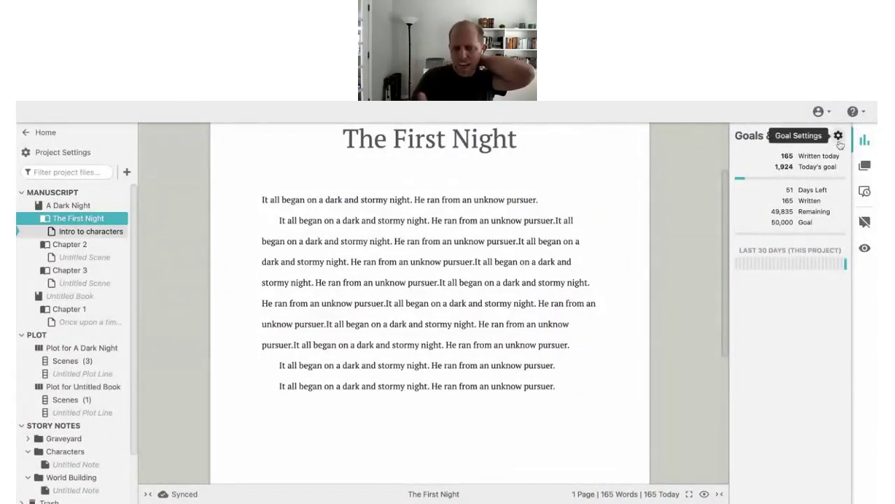
Step: Adjust the April 2022 days off twice in Goal Settings, saving each time, for a 1,613-word daily goal
left_click(838, 135)
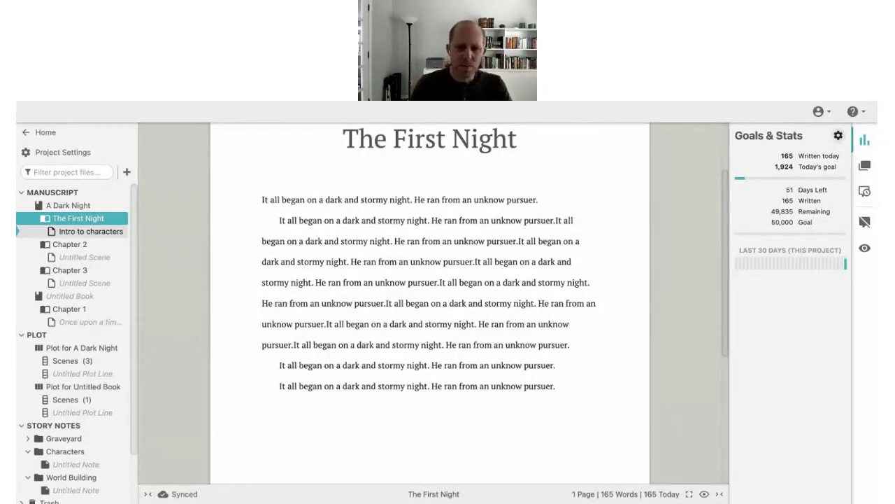
left_click(358, 209)
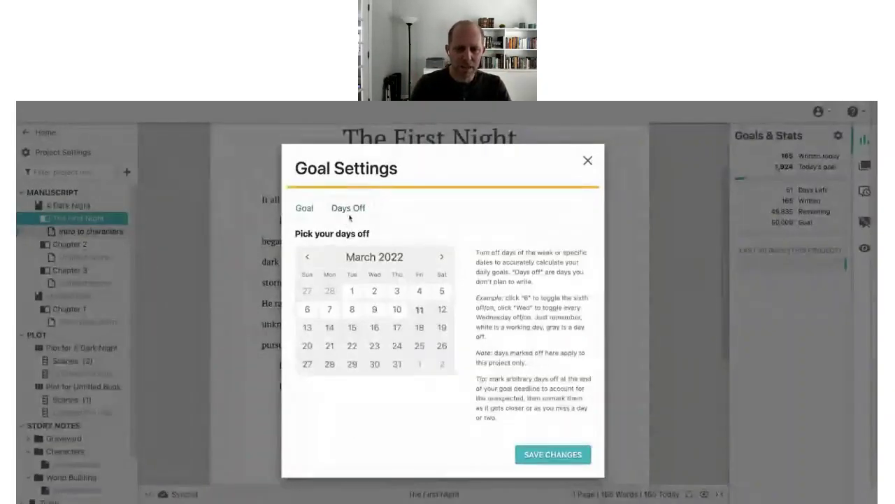
left_click(442, 257)
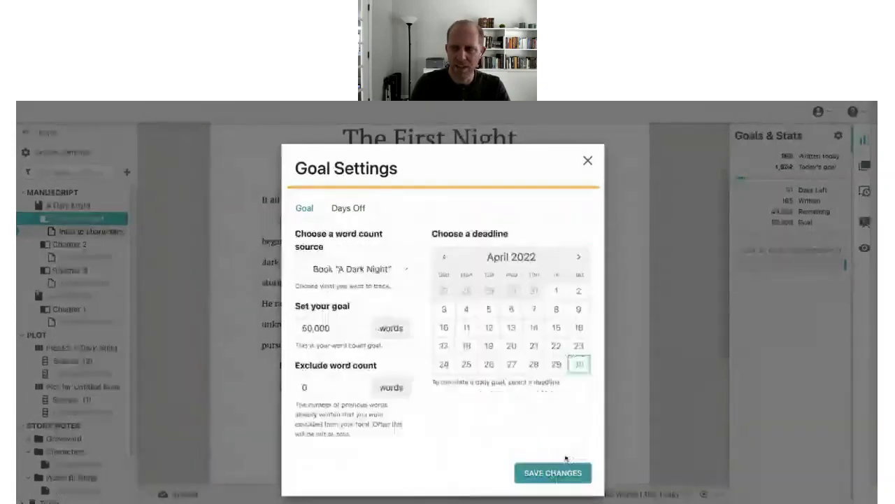
left_click(566, 465)
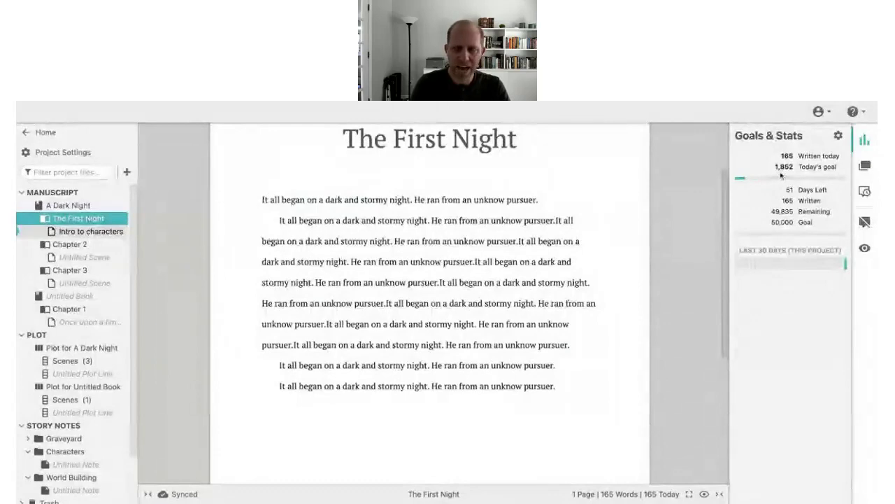
left_click(838, 136)
left_click(369, 209)
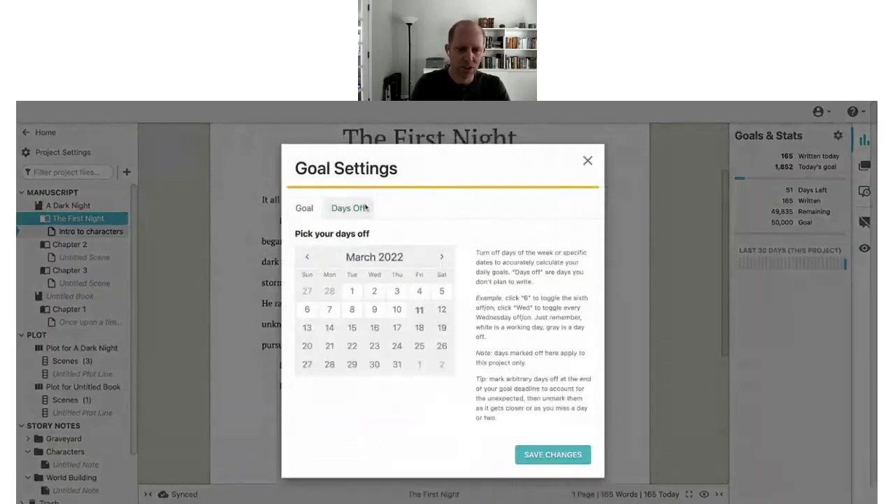
left_click(441, 256)
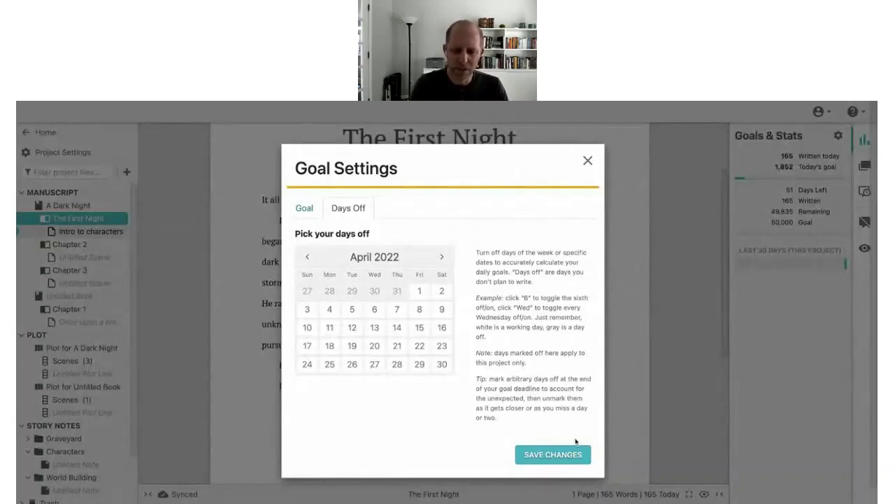
left_click(559, 455)
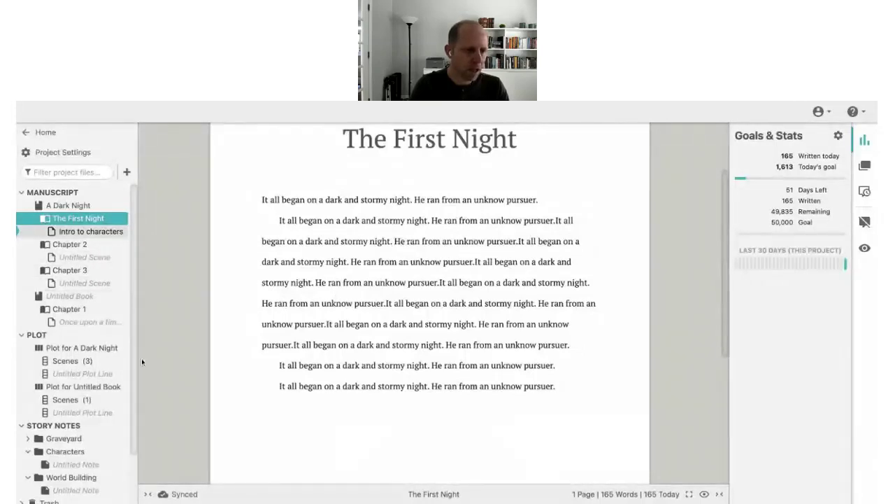
Step: Delete the Untitled Book and then the Untitled Plot Grid from the sidebar
right_click(74, 297)
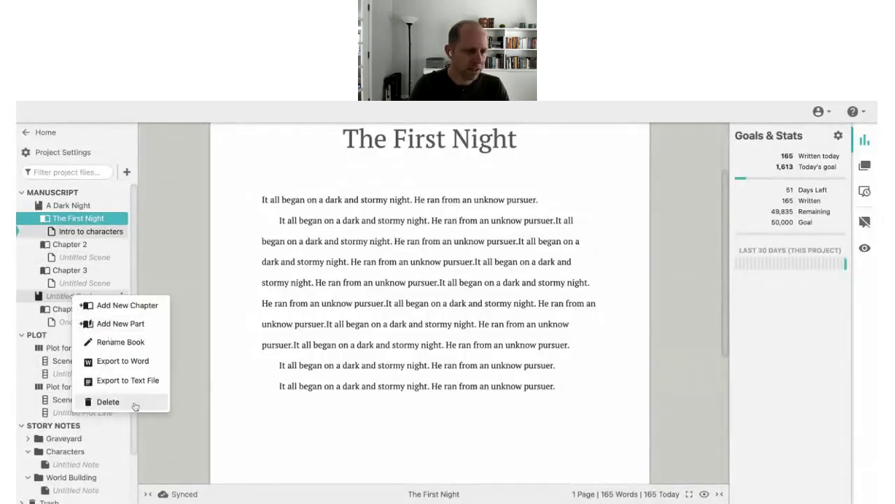
left_click(108, 401)
right_click(85, 351)
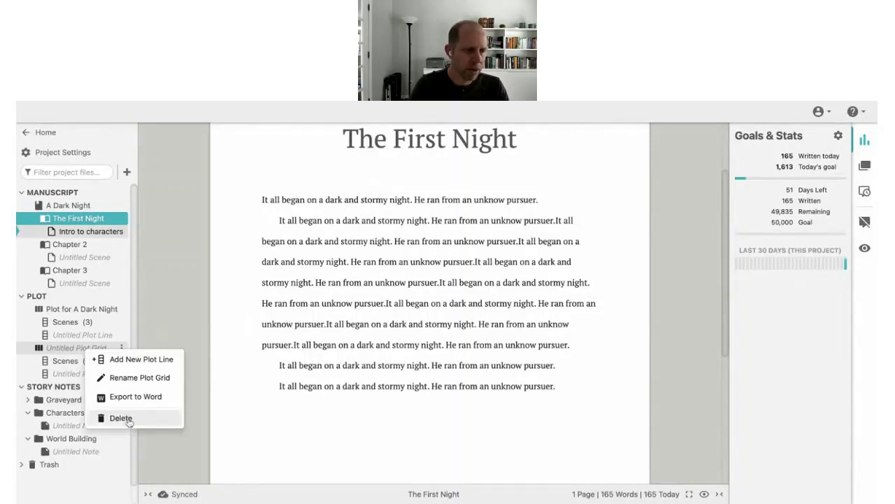
left_click(120, 417)
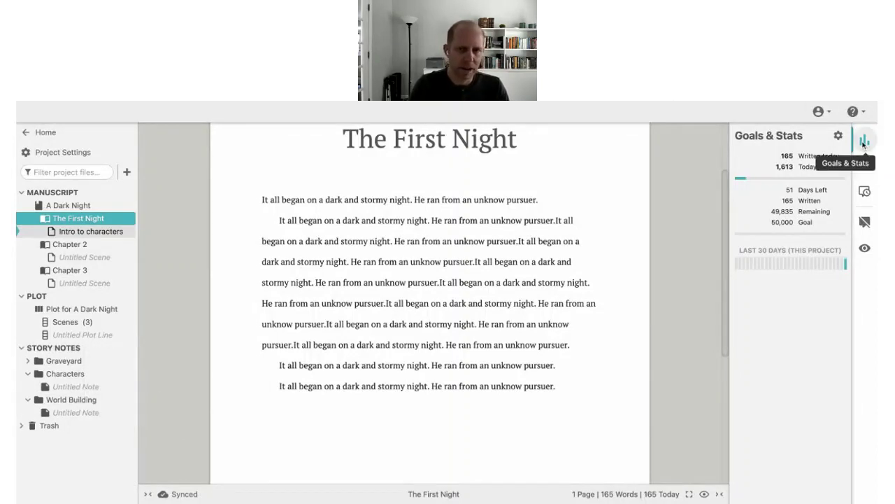
scroll(382, 280, "up", 3)
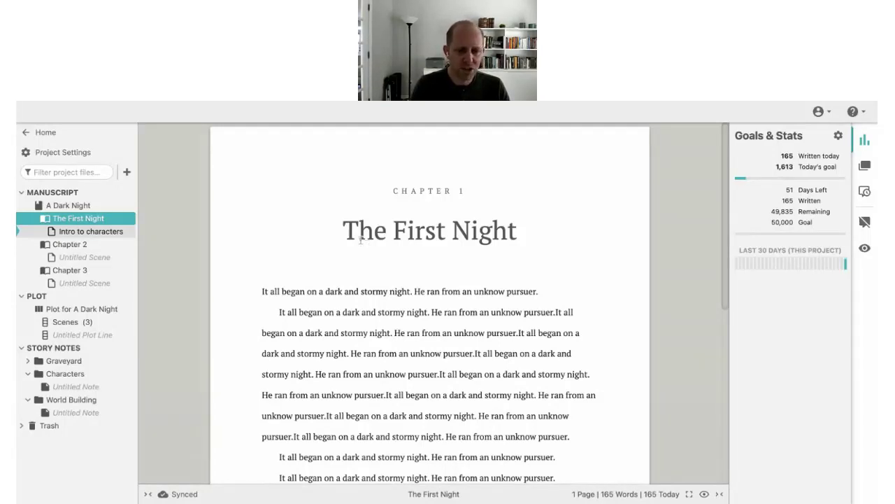
scroll(512, 336, "down", 3)
scroll(512, 336, "up", 3)
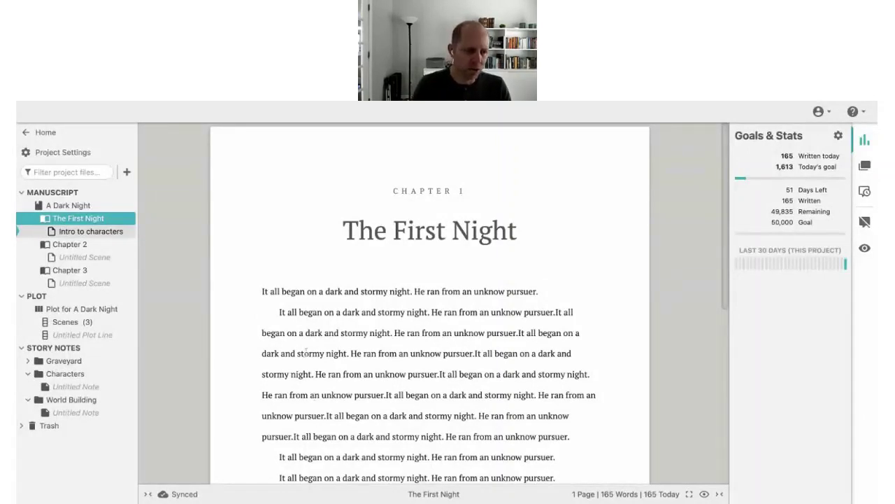
Step: Show the Plot for A Dark Night board and drag the Untitled Plot Point into The First Night row
left_click(80, 310)
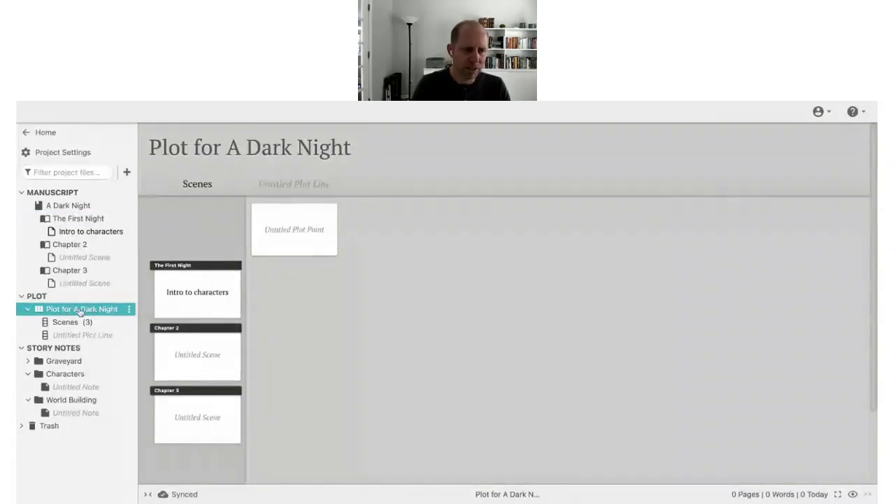
left_click_drag(296, 226, 271, 260)
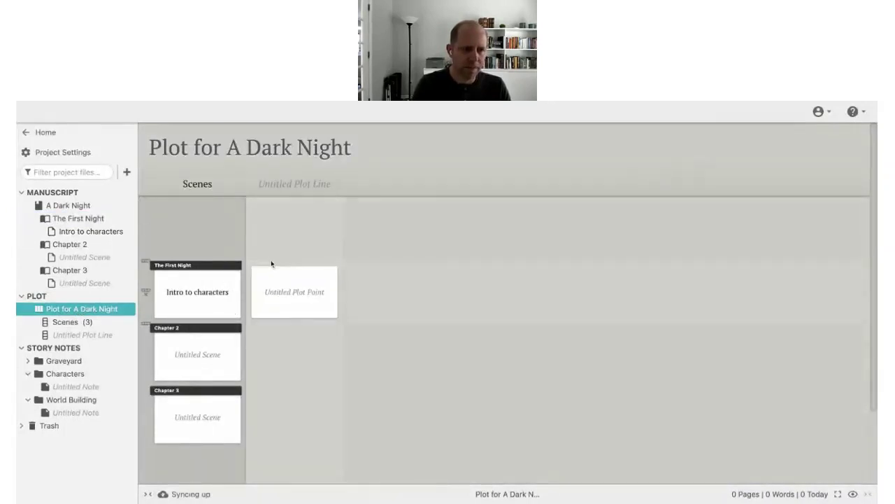
left_click(144, 228)
mouse_move(485, 287)
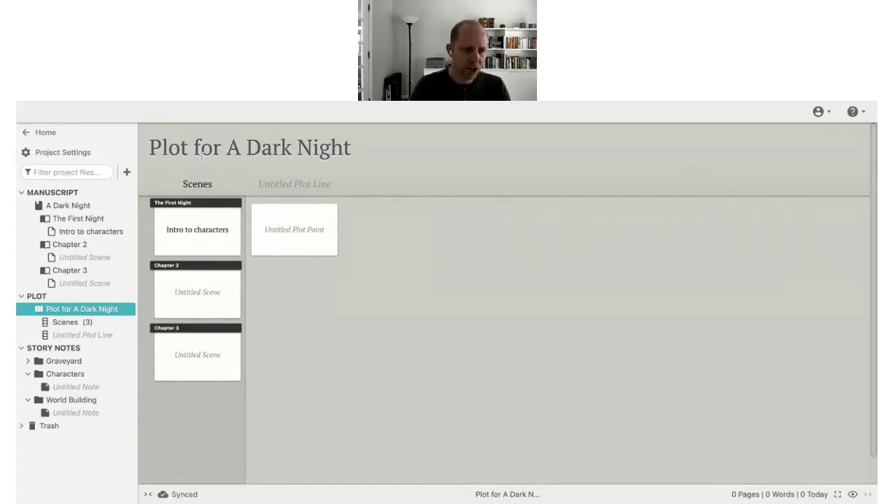
mouse_move(185, 422)
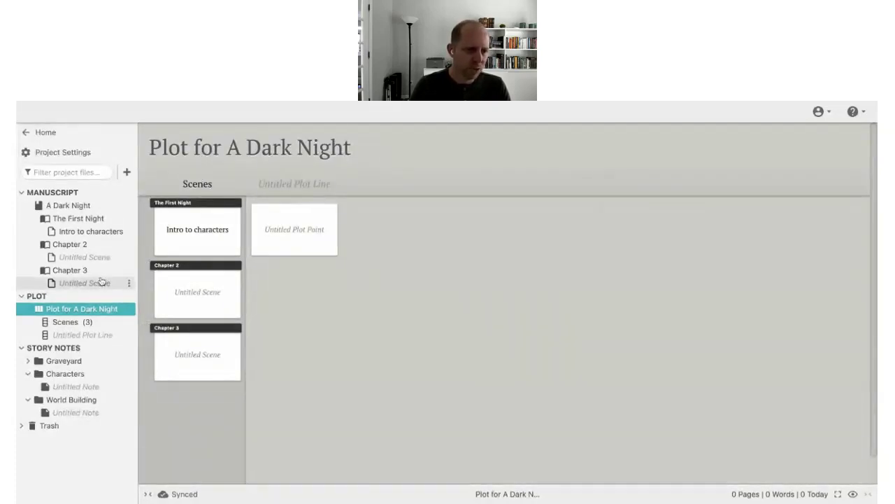
Step: Add Chapter 4 to A Dark Night and give it a new scene
right_click(98, 205)
left_click(115, 210)
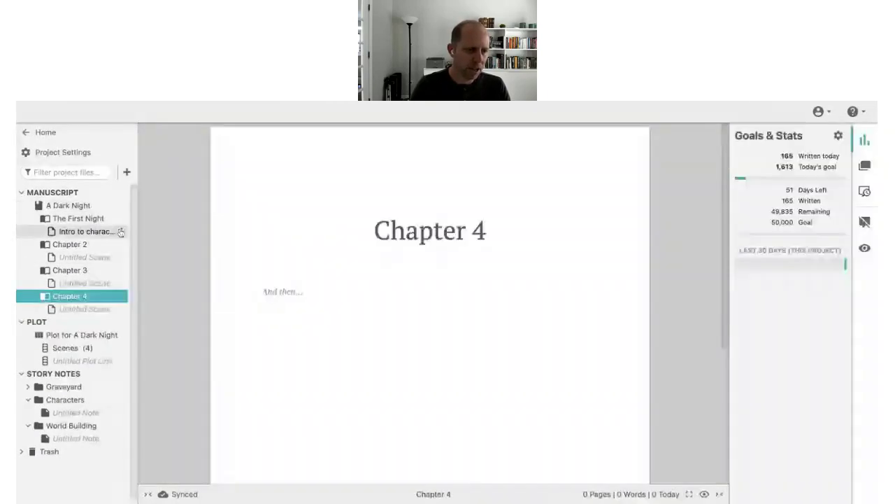
left_click(77, 335)
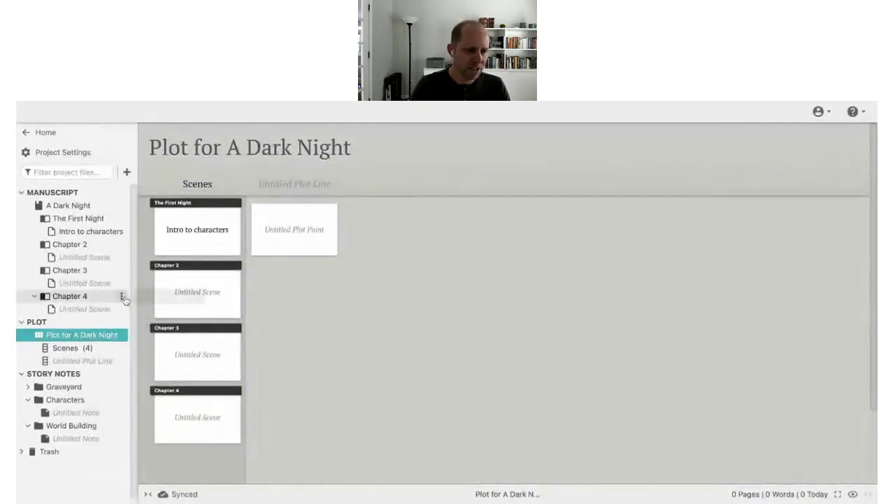
left_click(122, 297)
left_click(175, 299)
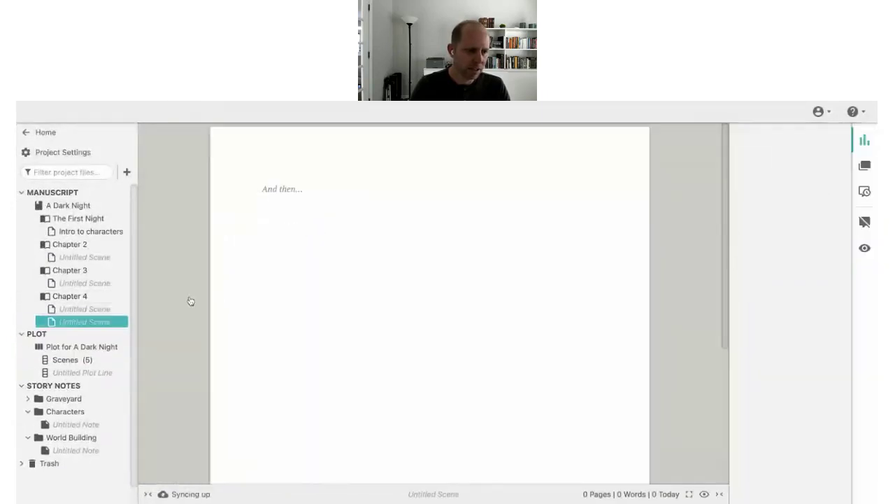
Step: On the plot board, add another scene card and delete the extra untitled one
left_click(91, 360)
scroll(210, 448, "down", 3)
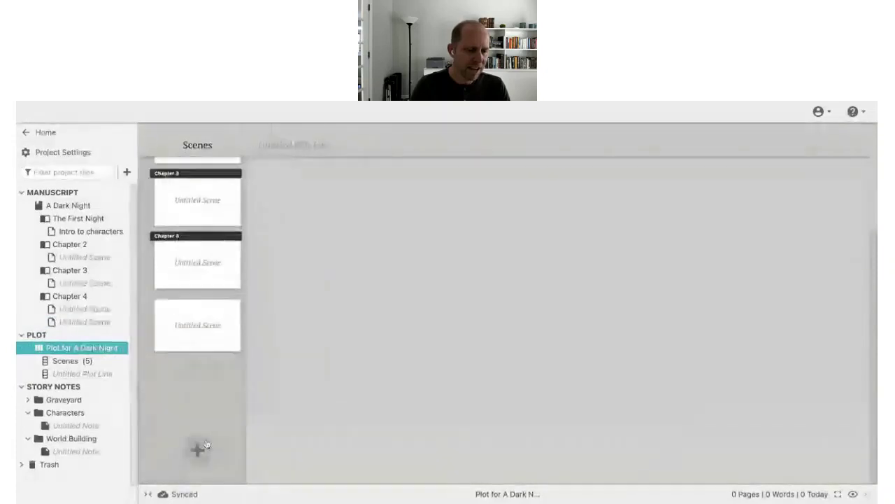
left_click(197, 385)
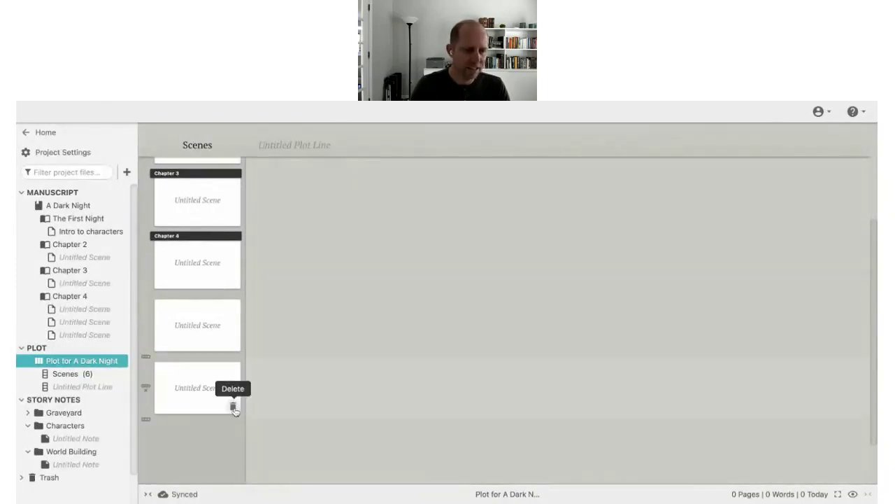
left_click(233, 406)
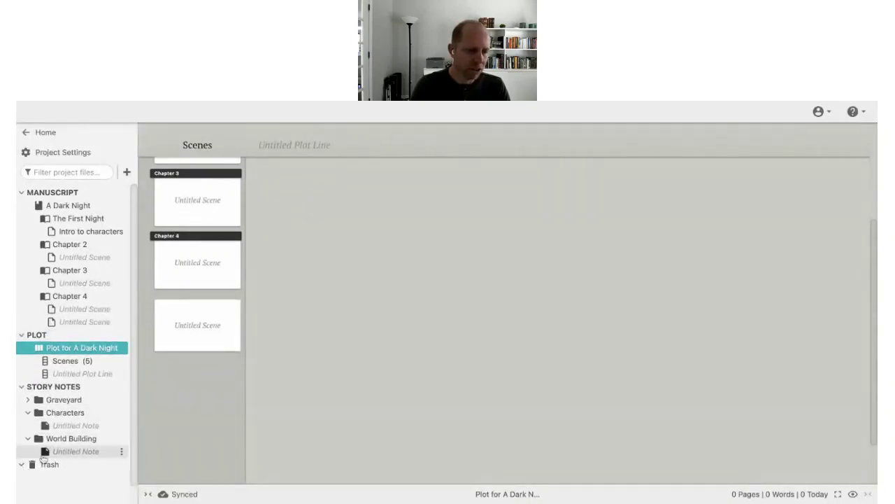
scroll(43, 455, "down", 1)
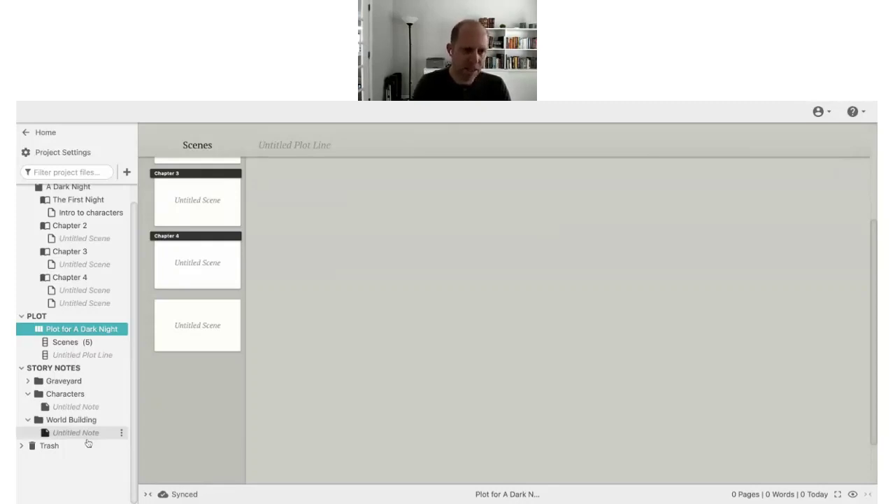
Step: Title the last scene card 'Scene name', then move it to the trash
left_click(213, 330)
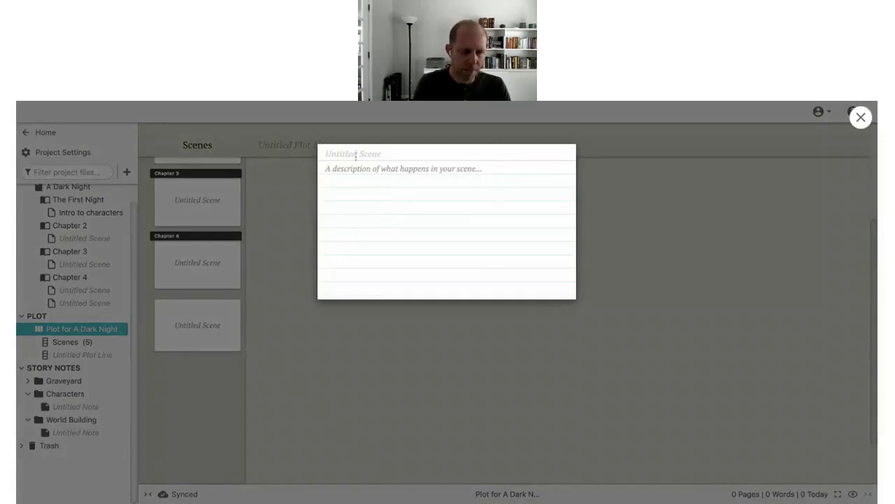
type("Scene name")
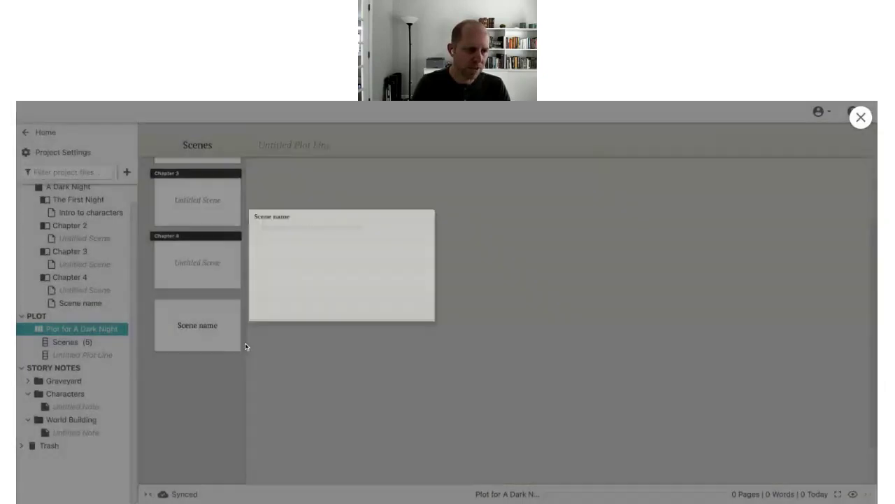
left_click(245, 344)
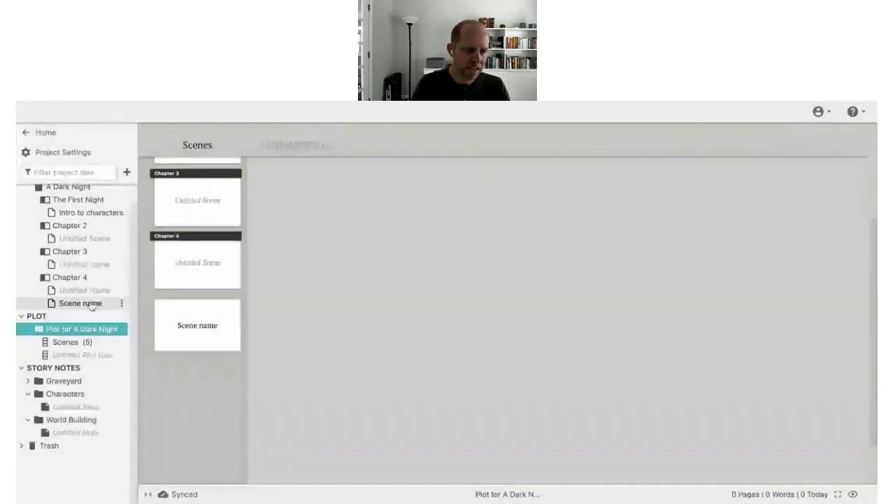
left_click(235, 344)
left_click(526, 274)
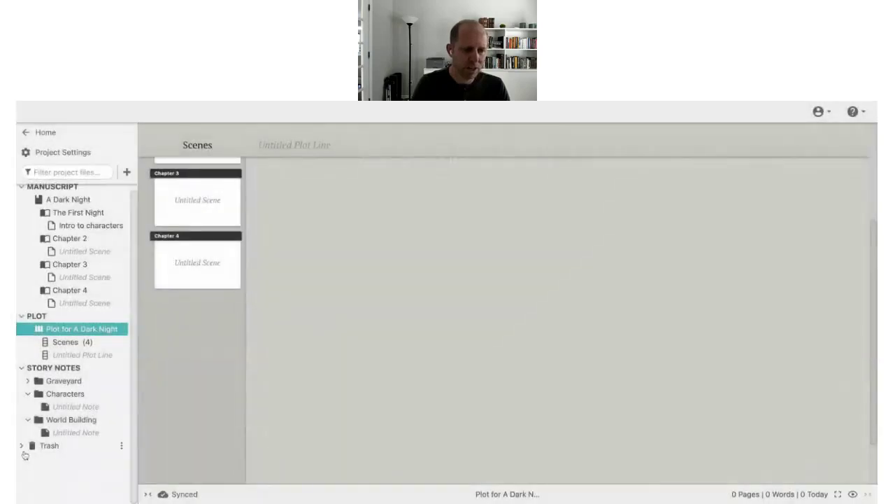
Step: Restore the Scene name scene from the Trash and select the Untitled Plot Line header for renaming
left_click(23, 446)
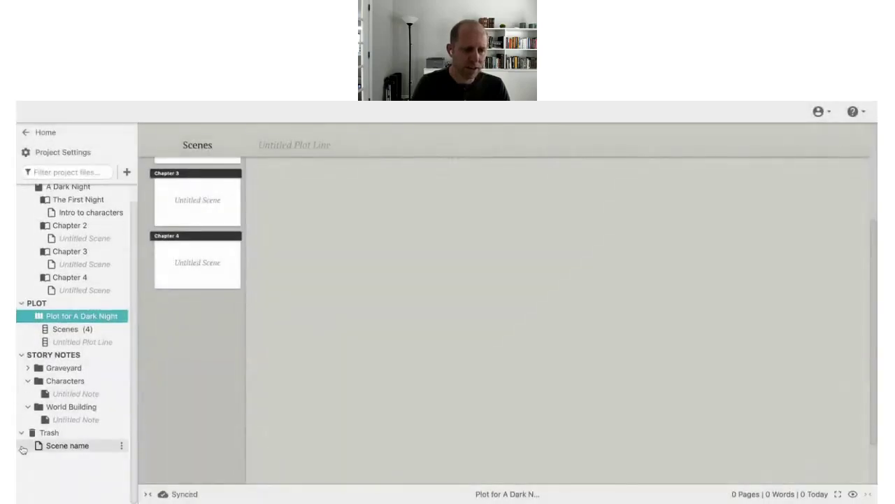
right_click(105, 448)
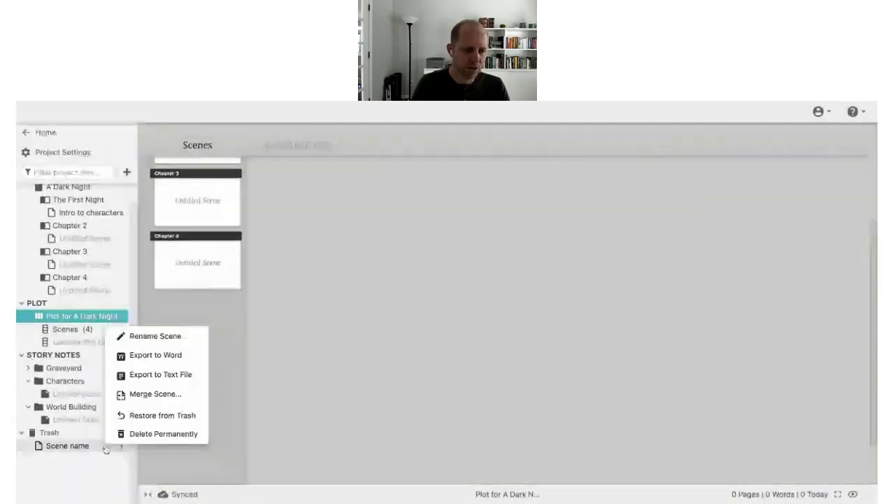
left_click(162, 416)
left_click(23, 445)
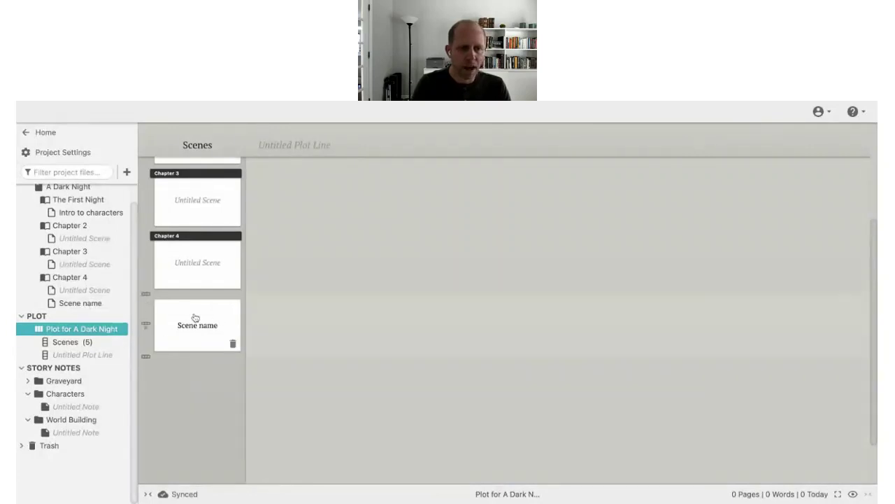
scroll(199, 318, "up", 3)
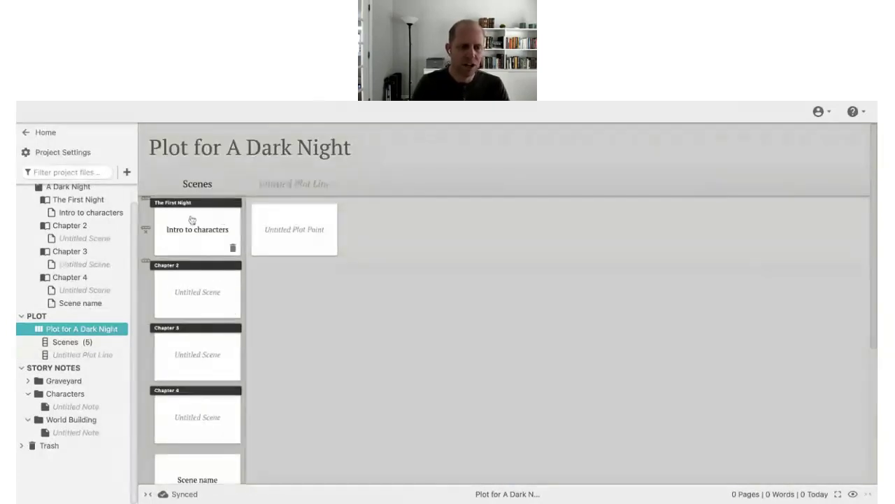
scroll(201, 323, "down", 3)
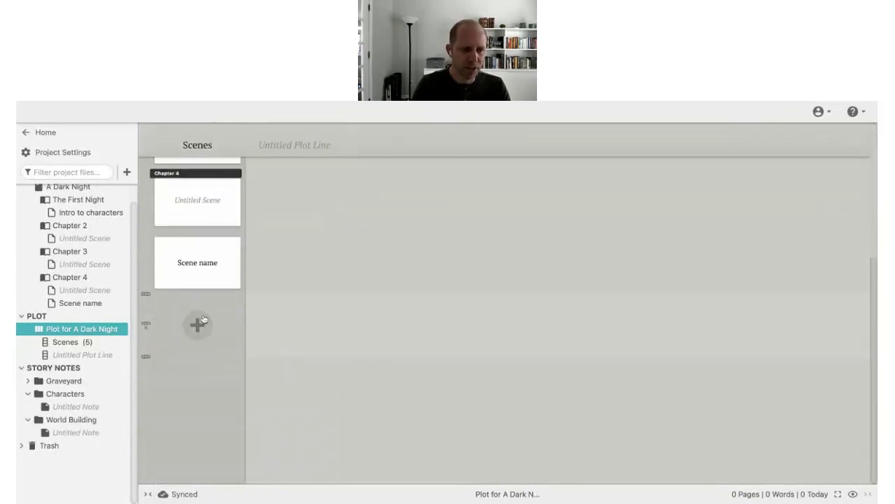
scroll(201, 320, "up", 3)
scroll(205, 318, "down", 2)
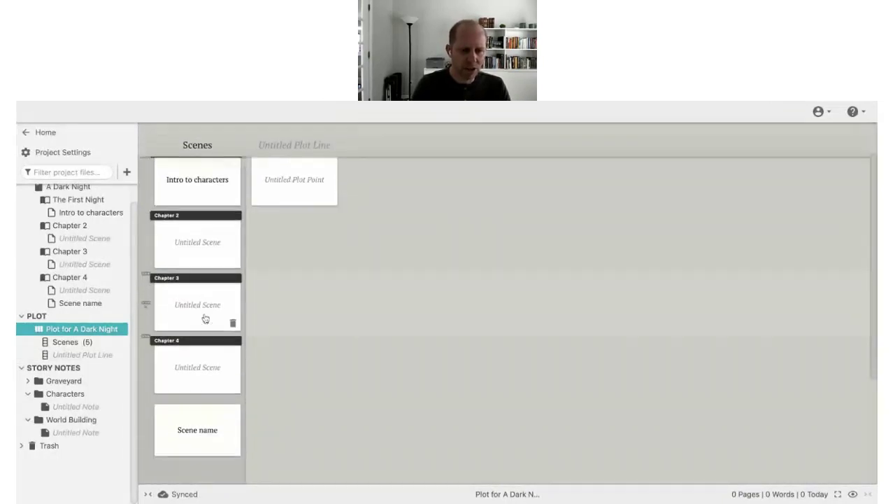
scroll(203, 317, "down", 3)
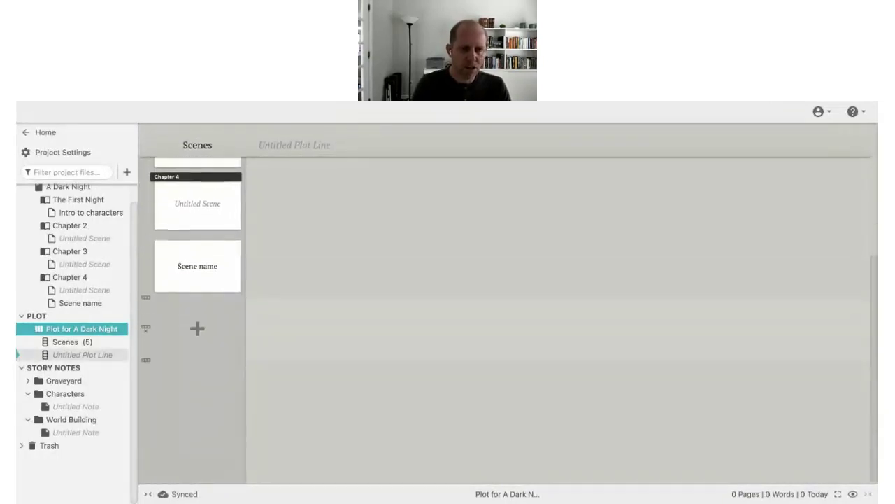
scroll(202, 316, "up", 5)
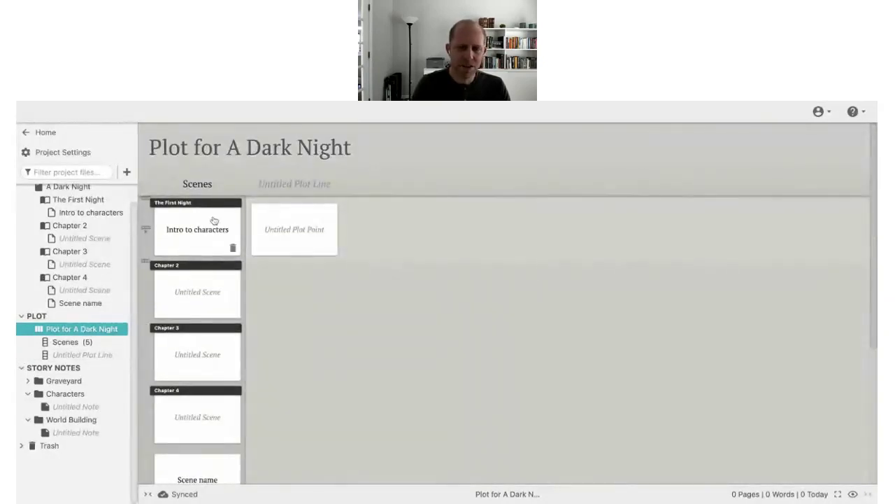
left_click(199, 233)
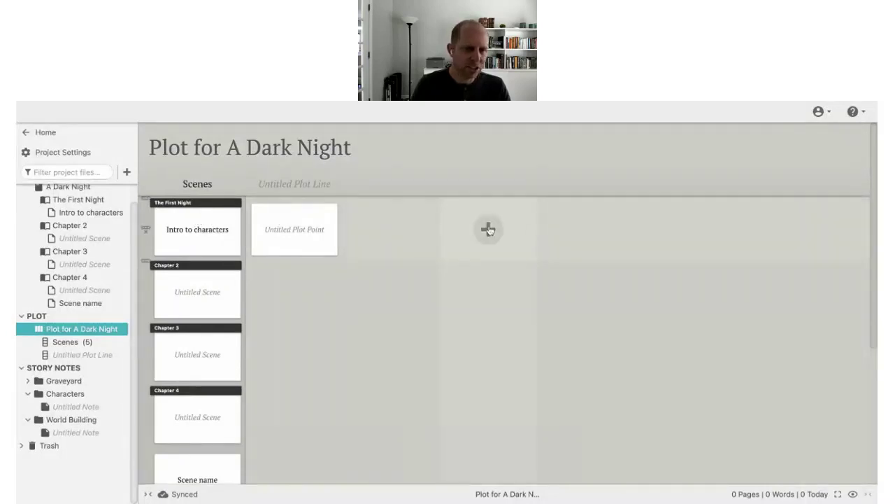
left_click(300, 184)
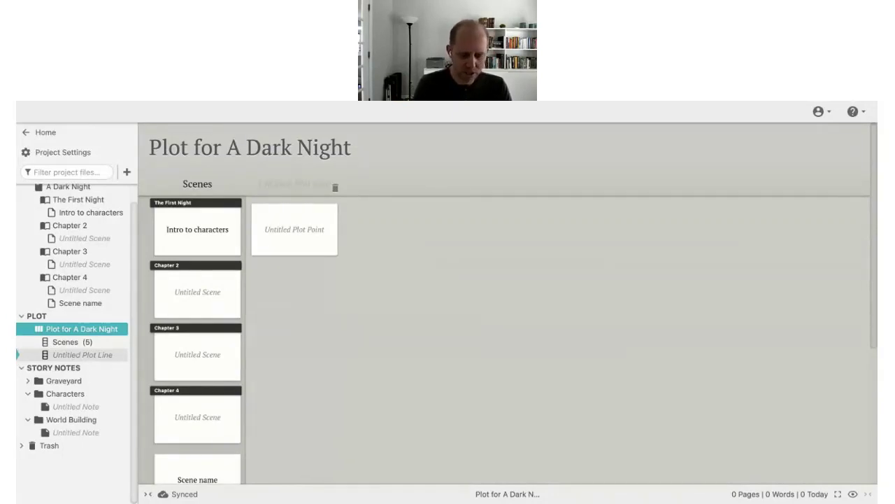
Step: Name the plot line Timeline and retitle its first plot point from January to Monday
type("Timeline")
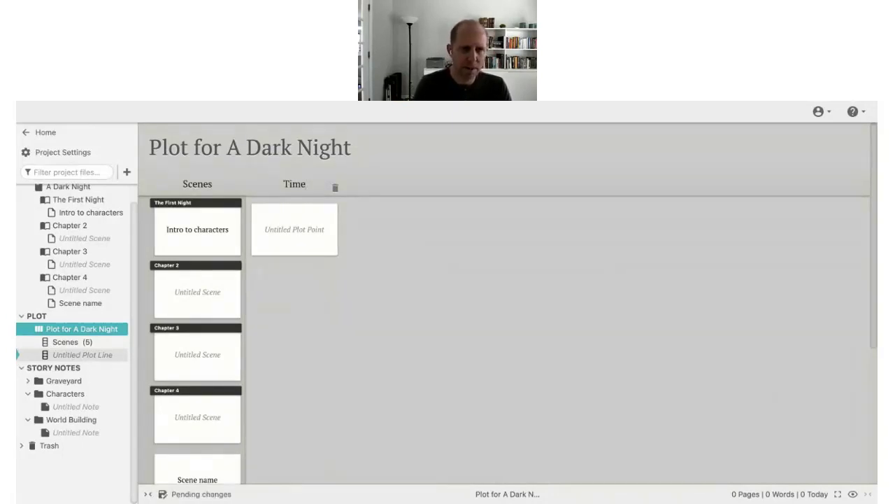
left_click(262, 226)
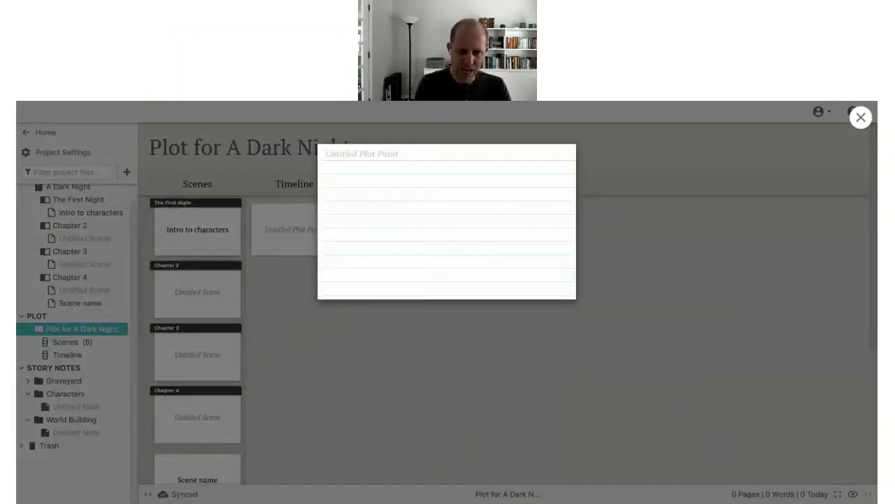
type("January")
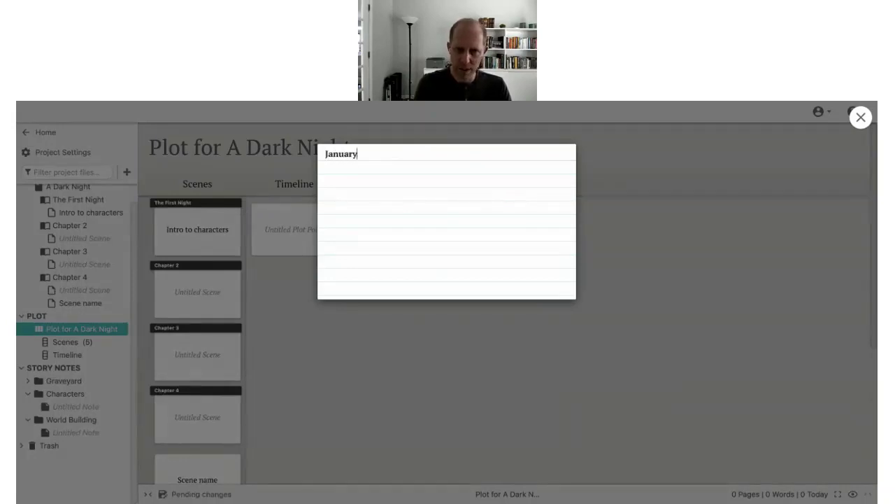
key("ctrl+a")
key("BackSpace")
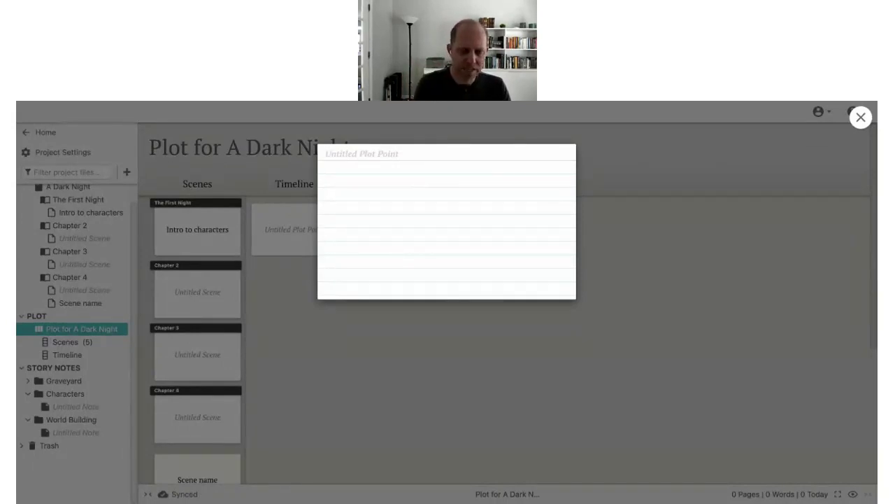
type("M")
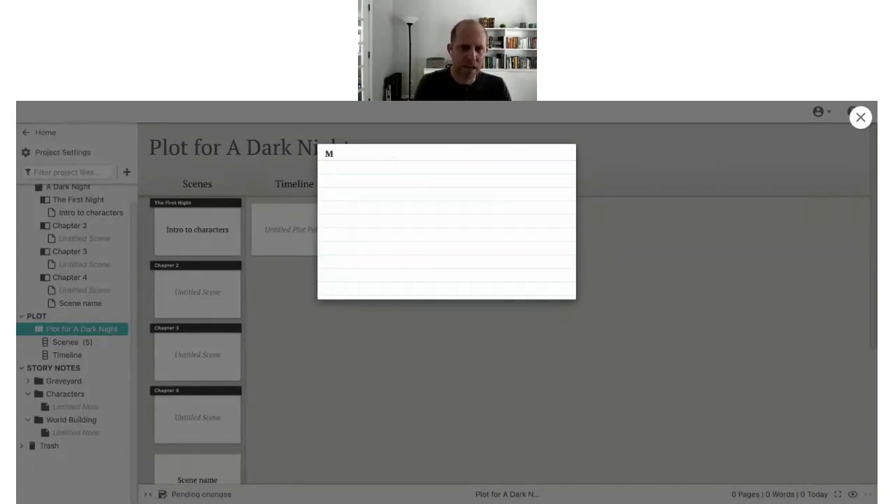
type("onday")
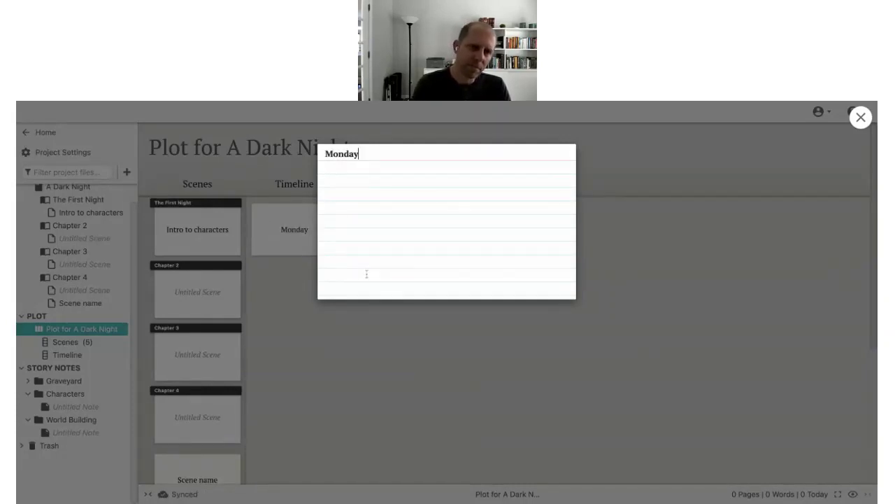
left_click(297, 276)
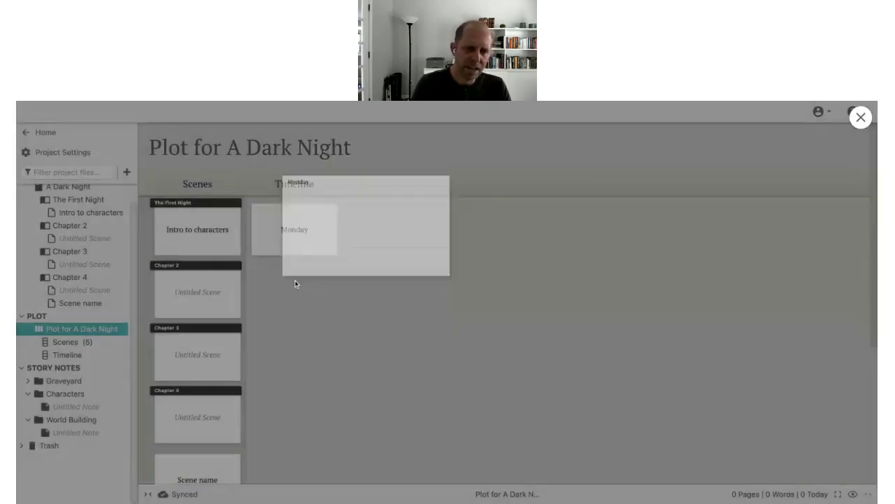
Step: Add two more Timeline plot points titled Monday and Tuesday
left_click(287, 299)
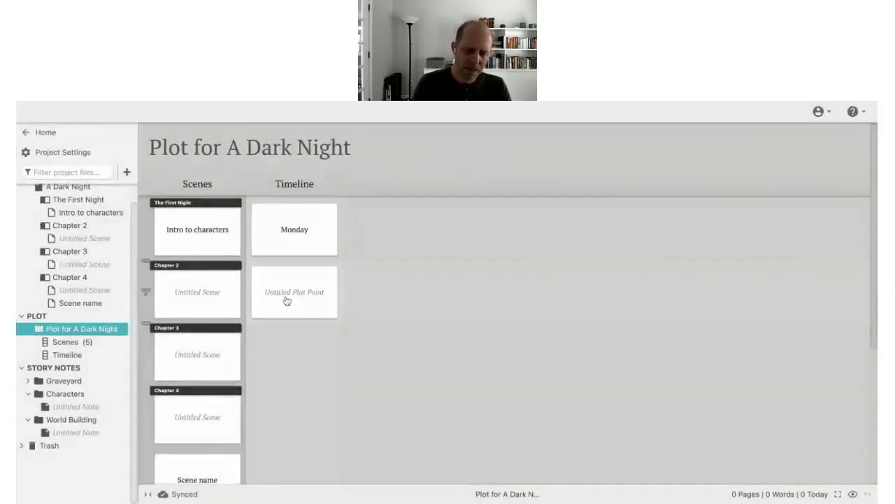
left_click(286, 299)
type("Money")
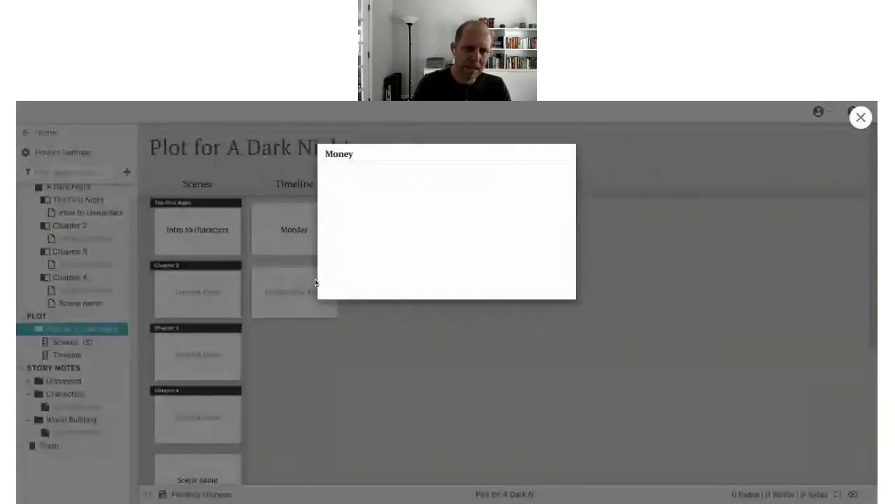
key("BackSpace")
key("BackSpace")
key("BackSpace")
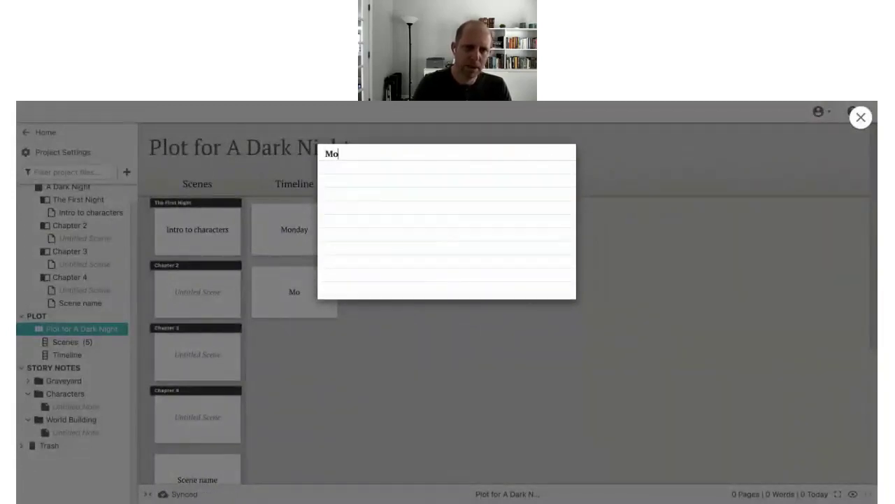
type("nday")
key("Return")
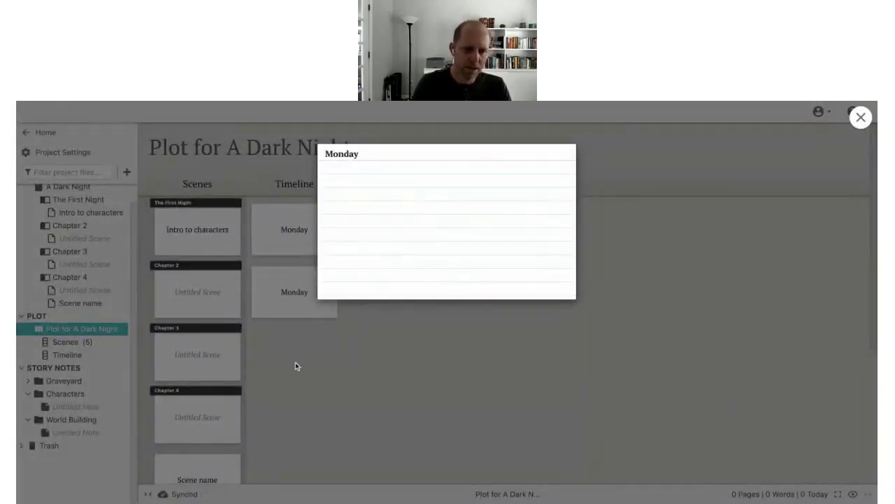
left_click(295, 363)
left_click(294, 354)
left_click(291, 359)
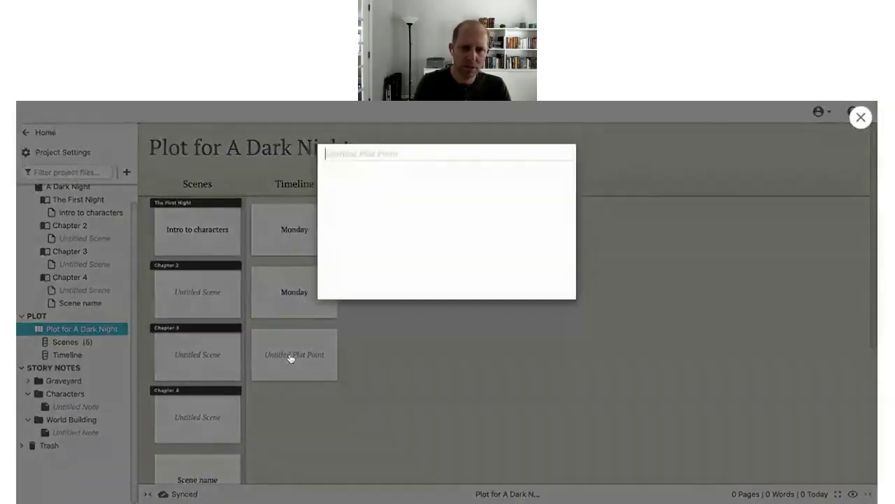
type("Tuesday")
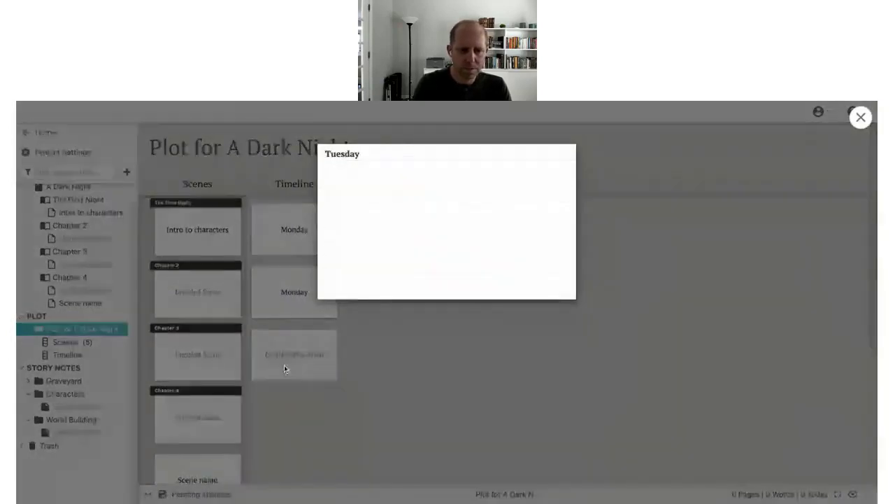
left_click(284, 365)
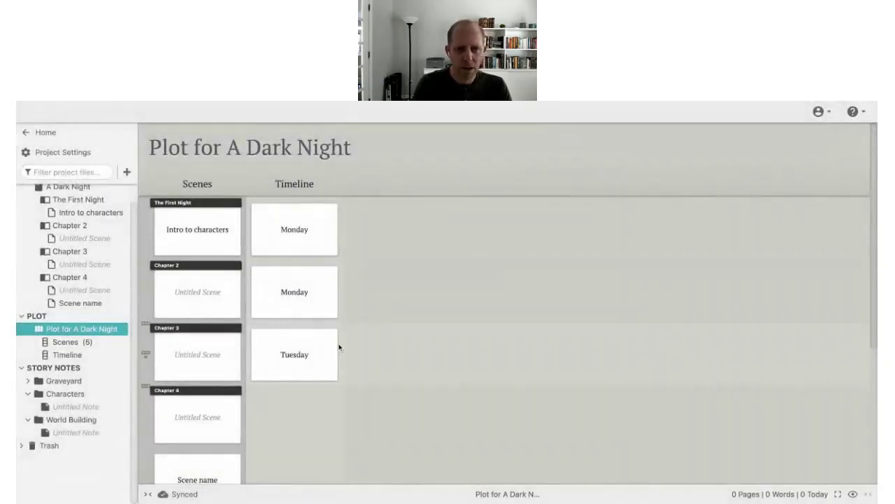
mouse_move(405, 238)
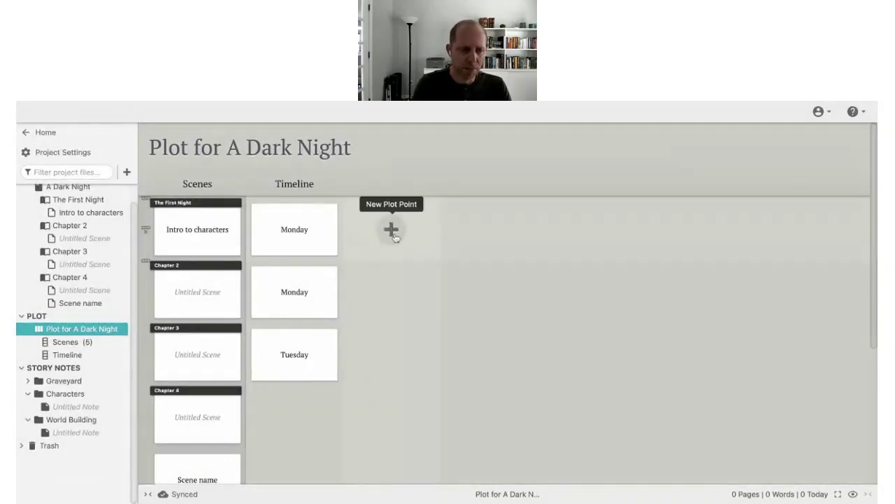
Step: Add two new plot lines, name the first one Clues, and edit its plot point card
right_click(82, 331)
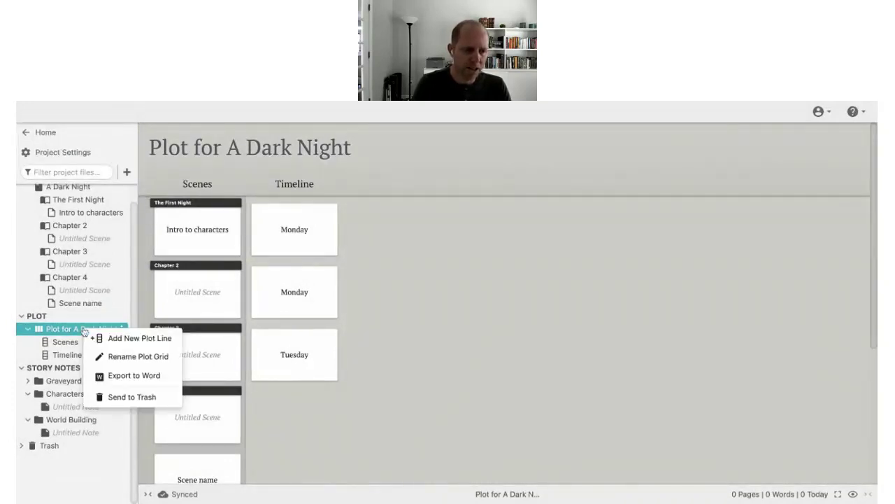
left_click(137, 339)
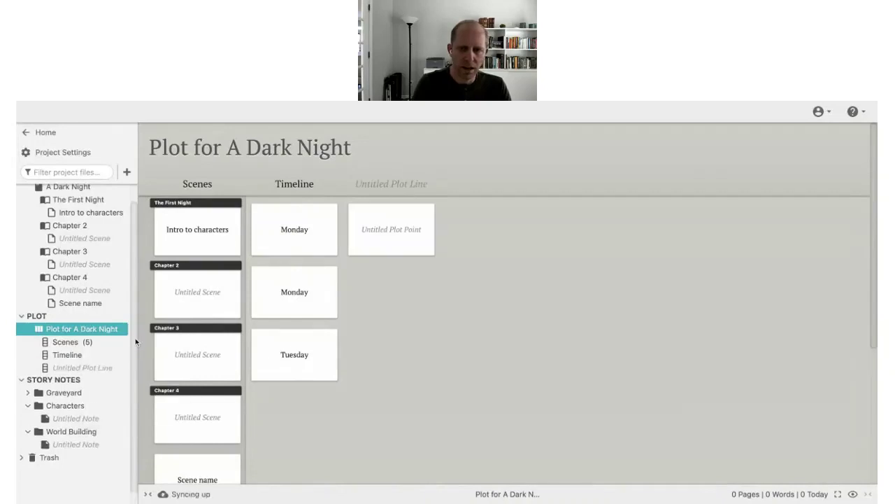
left_click(488, 294)
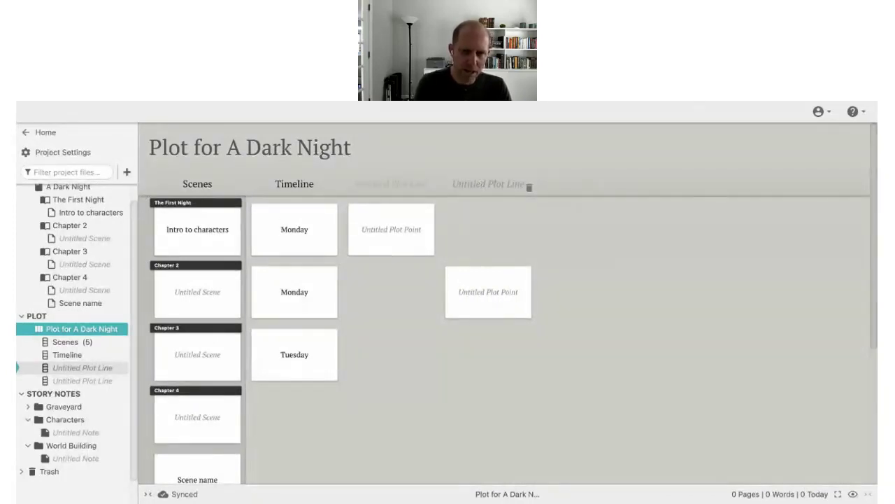
type("Clues")
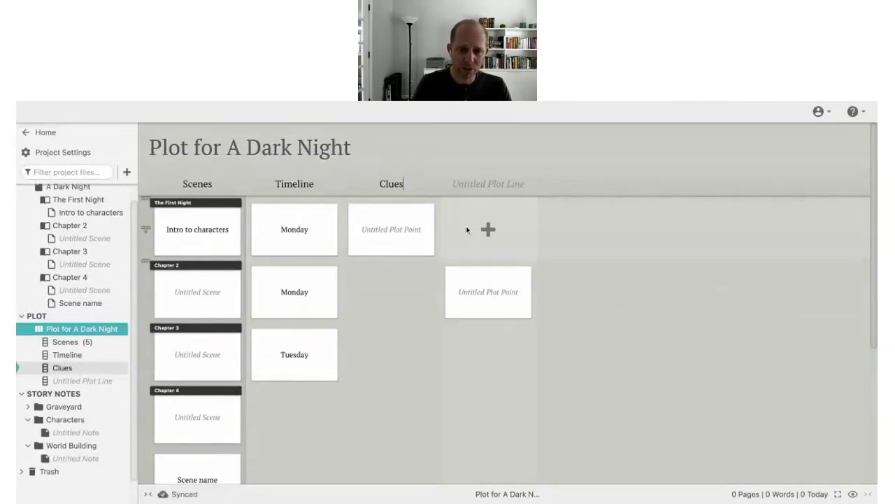
left_click(394, 240)
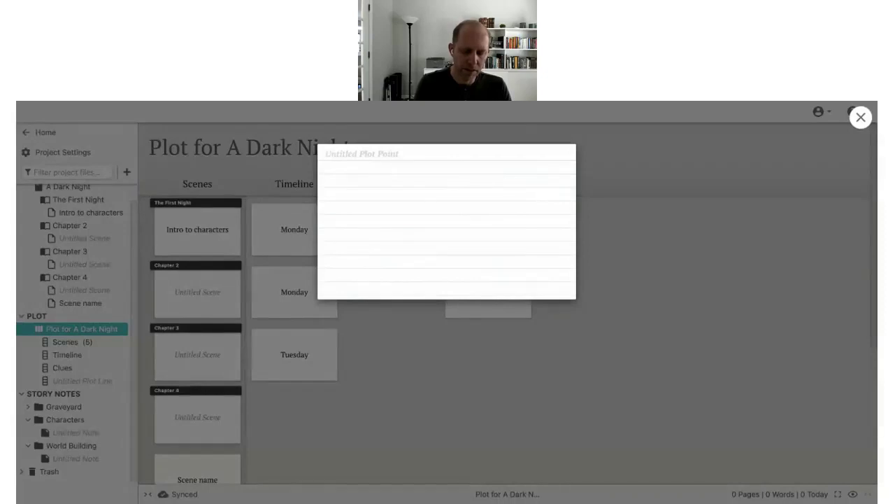
Step: Title the top Clues card "Glimpse of hankerchief"
type("ghe")
key("BackSpace")
key("BackSpace")
key("BackSpace")
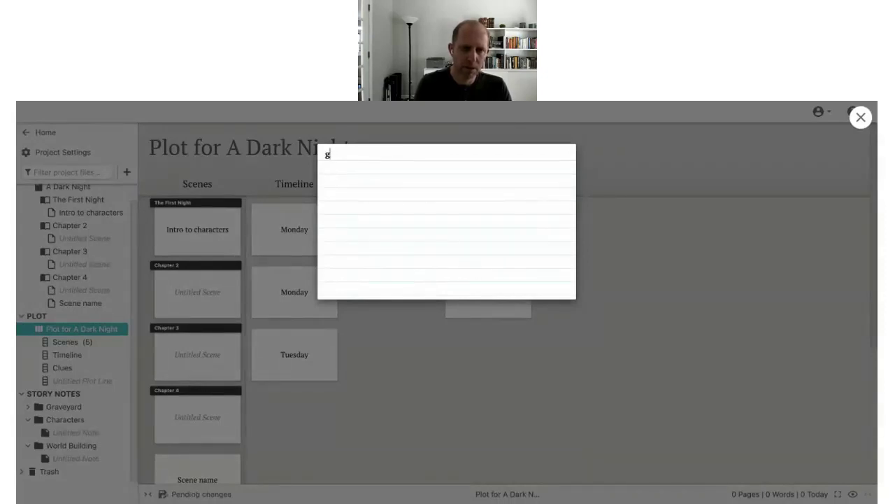
type("Glenn")
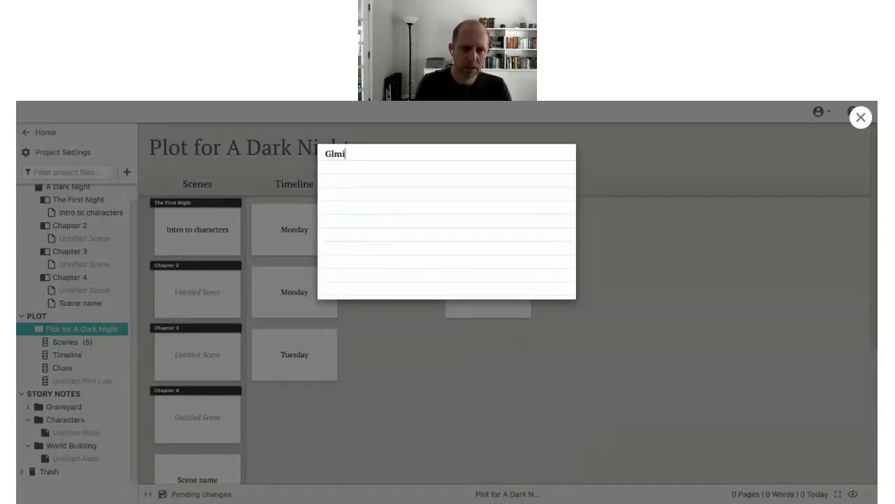
key("BackSpace")
key("BackSpace")
key("BackSpace")
type("impse of")
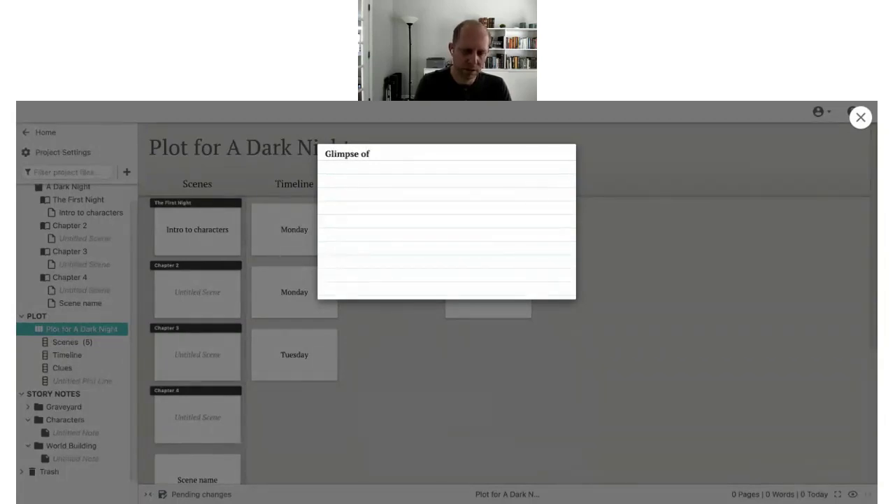
type(" hand")
key("BackSpace")
type("k")
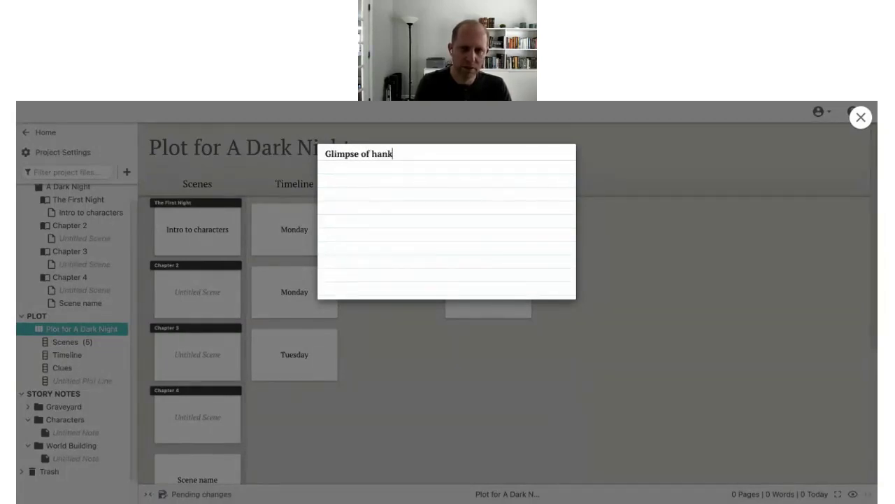
type("erchief")
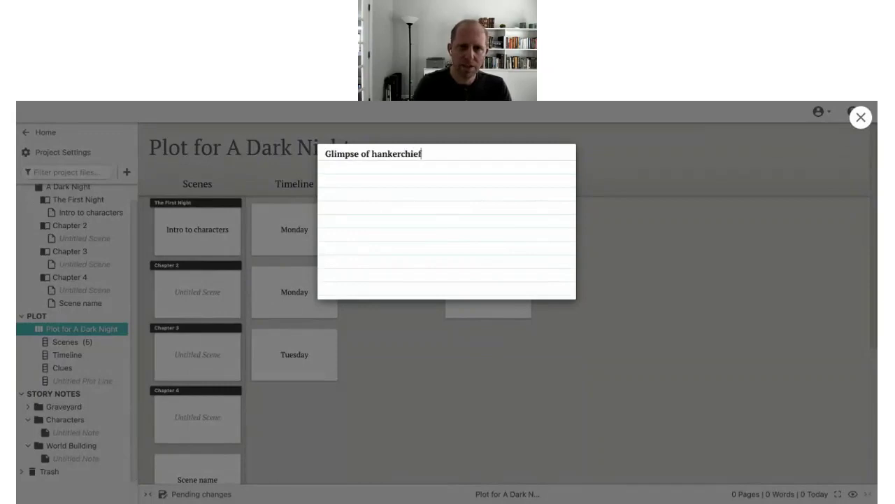
left_click(389, 363)
Step: Add a lower Clues card titled "Found Hankerchief"
scroll(402, 342, "down", 3)
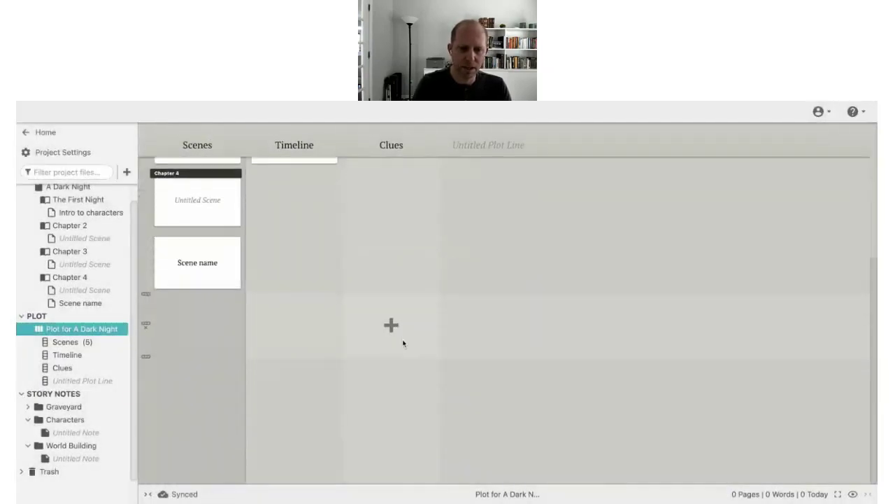
left_click(391, 448)
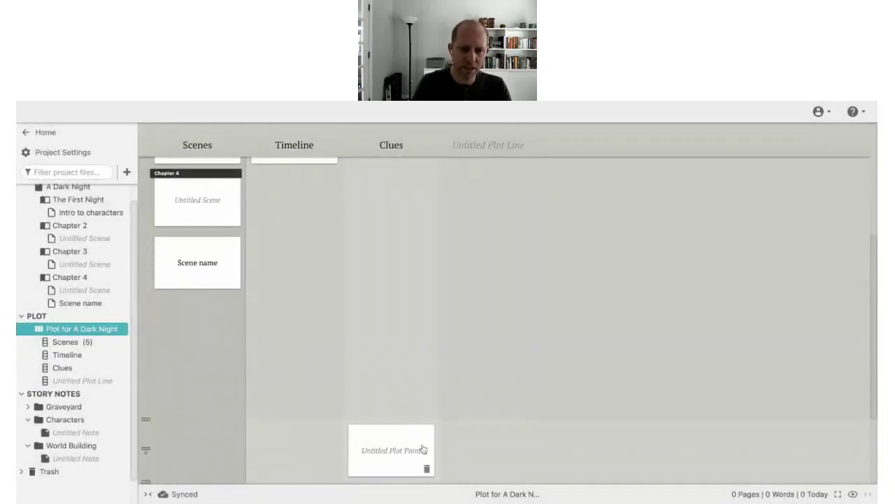
left_click(423, 451)
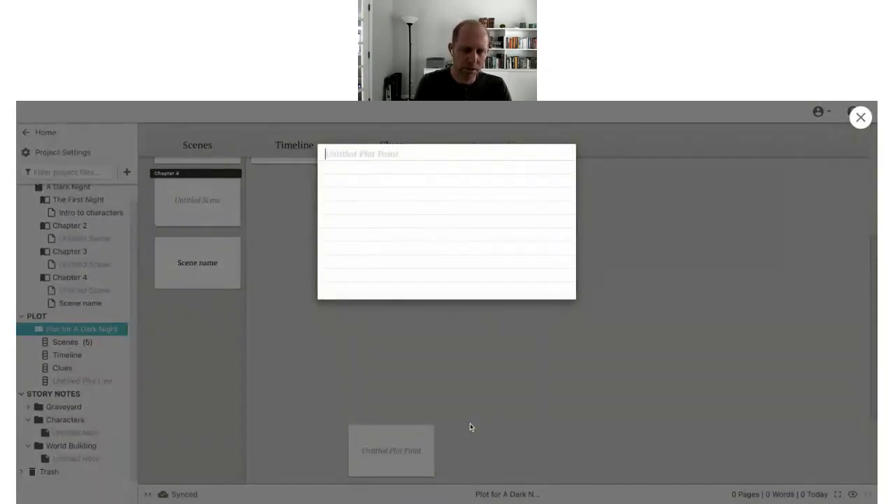
type("und H")
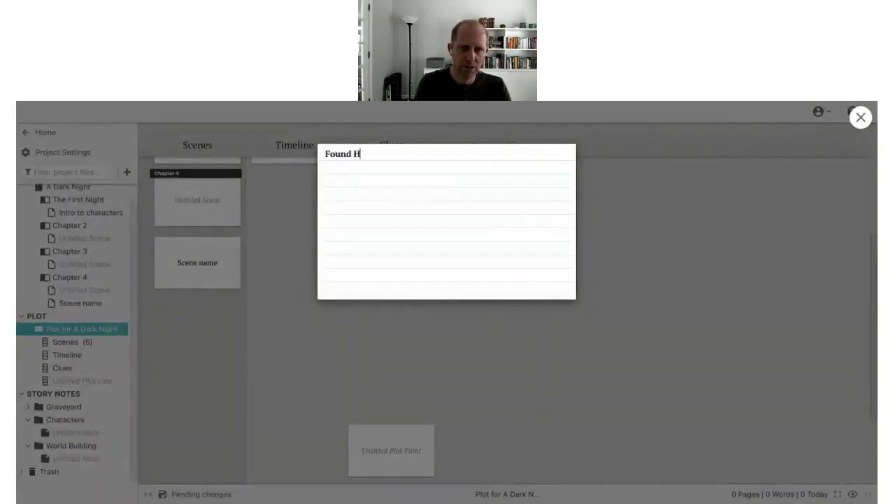
type("a")
key("BackSpace")
type("ankerch")
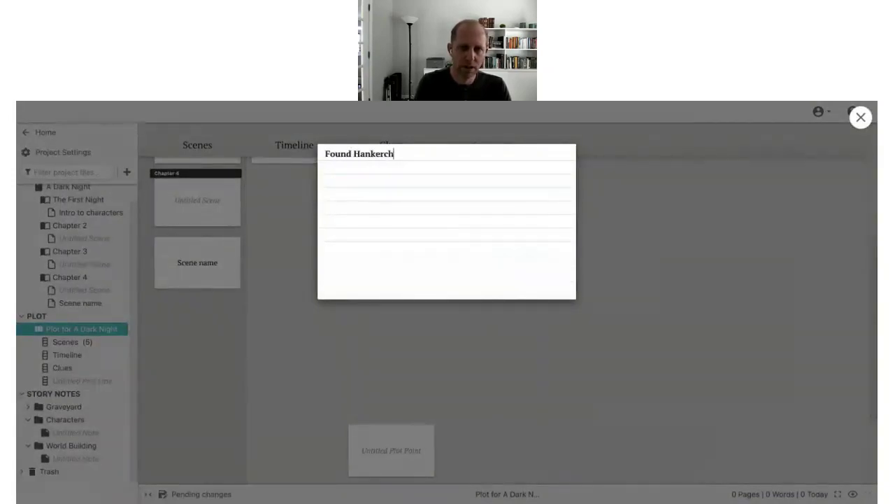
type("ief")
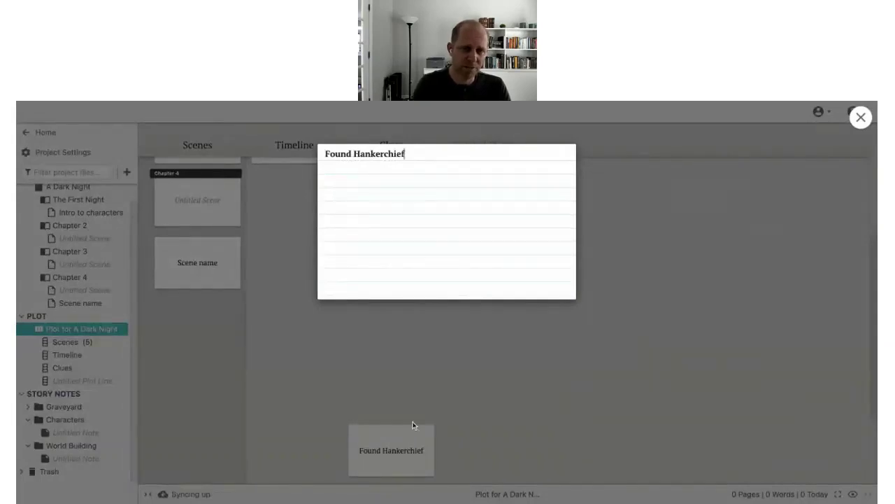
left_click(399, 382)
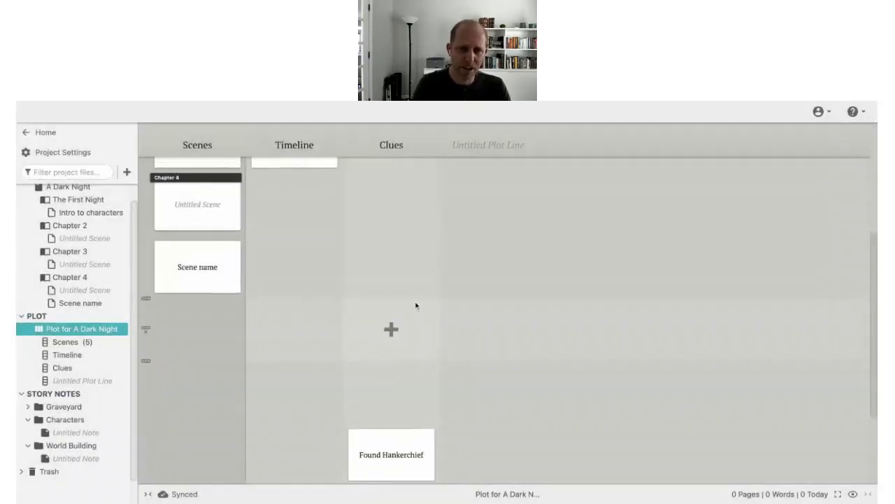
scroll(415, 306, "up", 3)
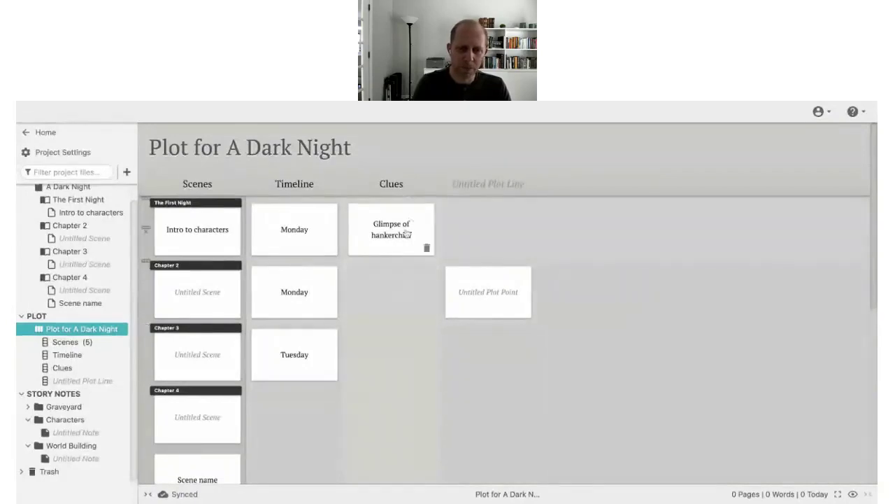
scroll(395, 300, "down", 5)
scroll(397, 328, "up", 5)
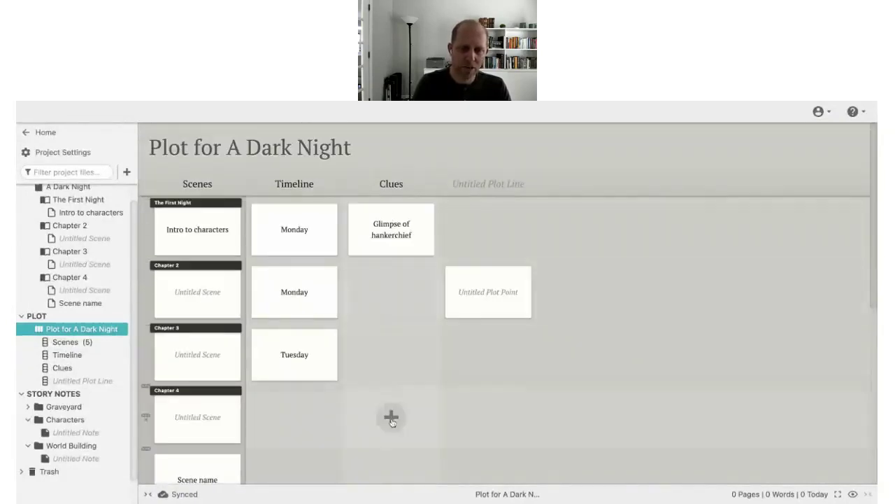
scroll(396, 241, "down", 3)
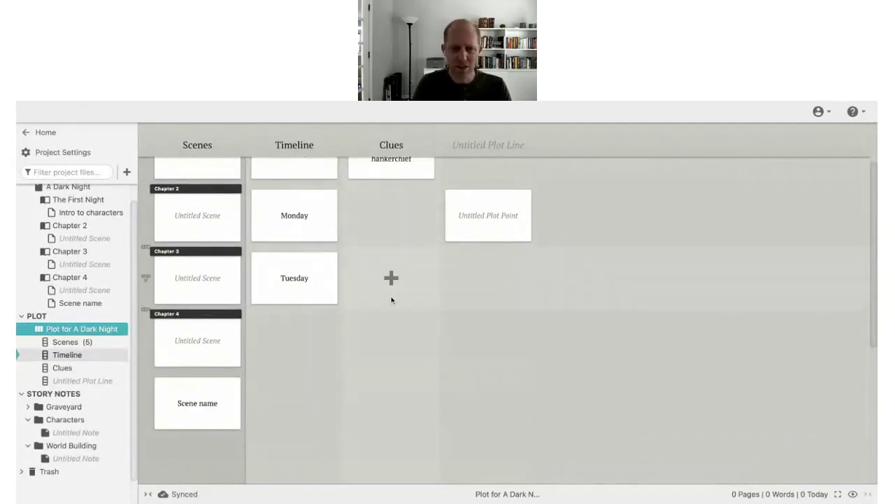
scroll(391, 322, "down", 4)
scroll(391, 336, "up", 6)
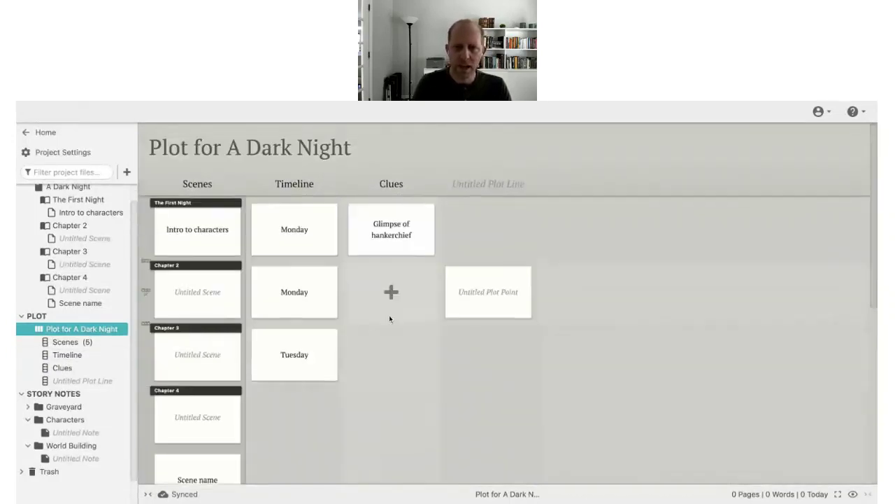
Step: Rename the plot line to Romance and title its first card "He first meets her"
left_click(488, 183)
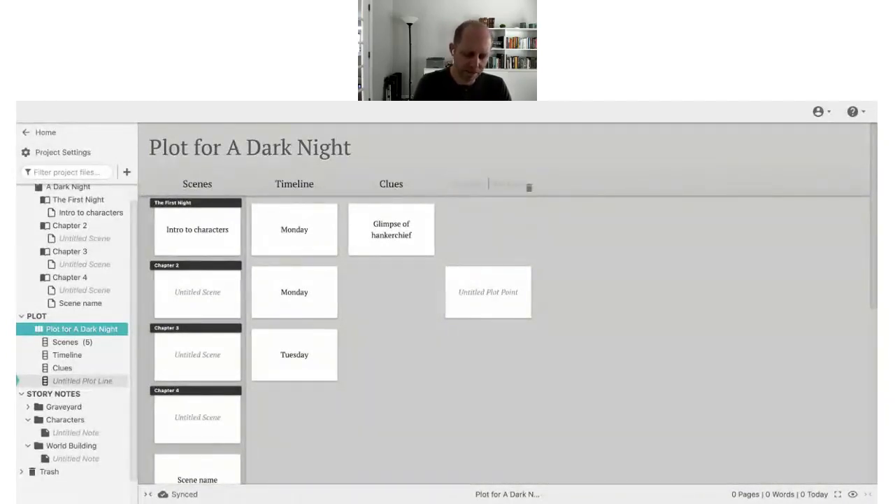
type("Romance")
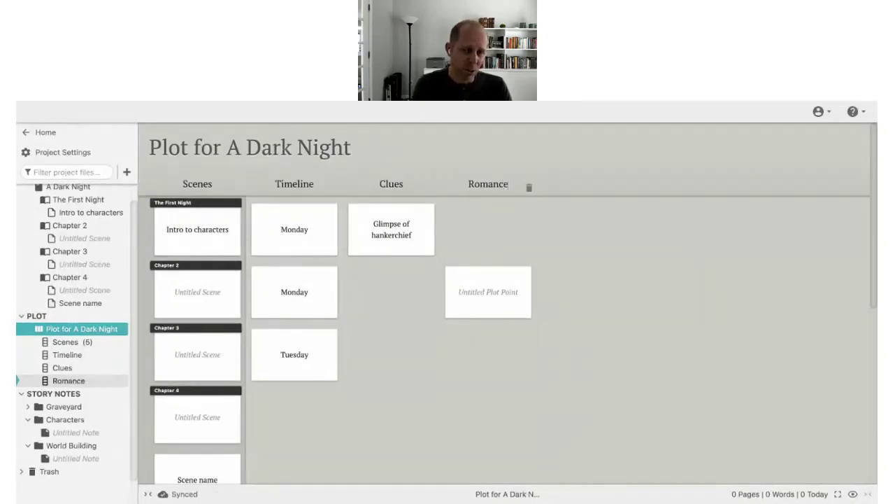
key("Return")
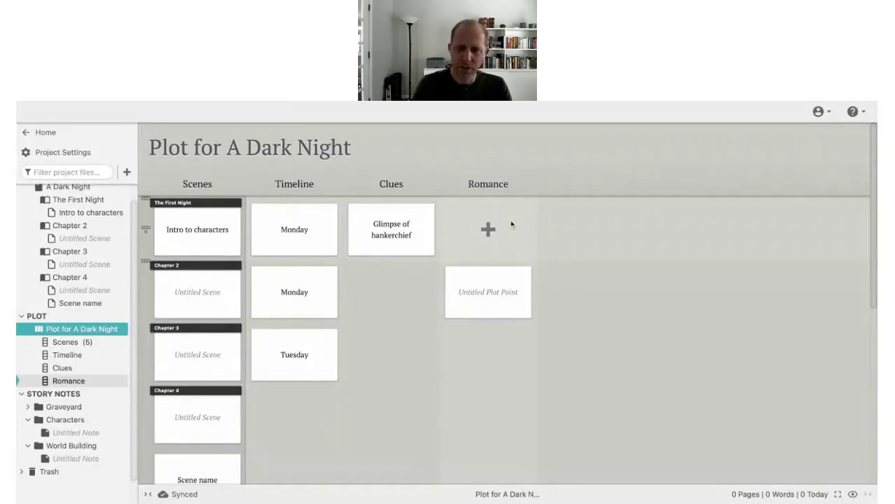
left_click(487, 305)
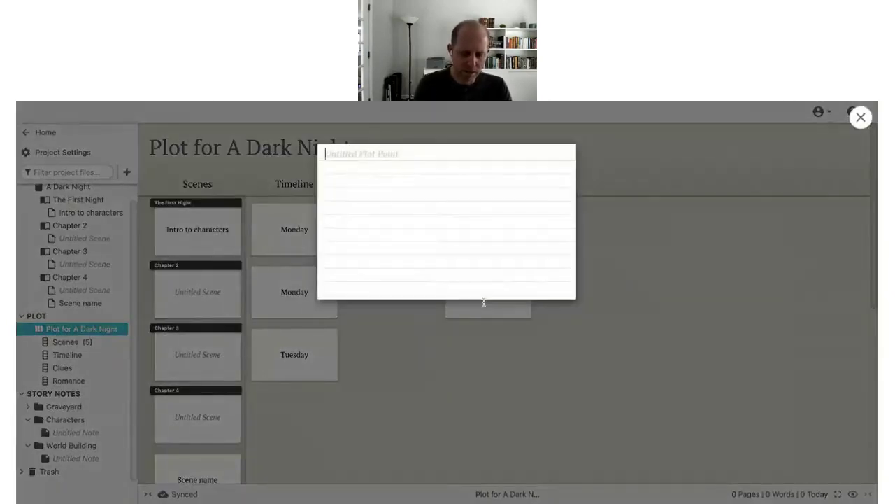
type("He first me")
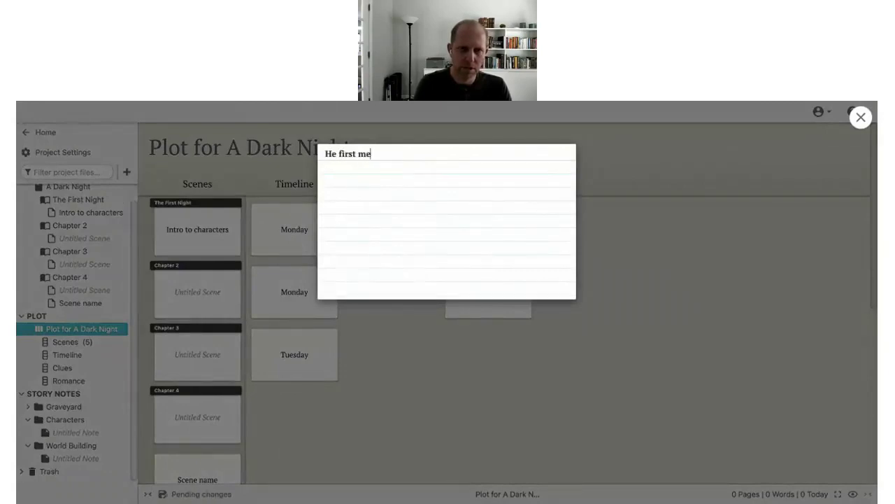
type("ets h")
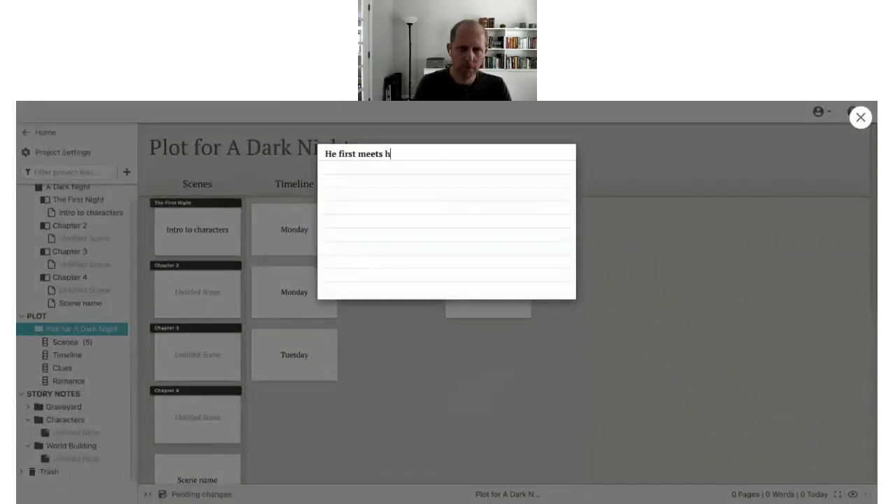
type("er")
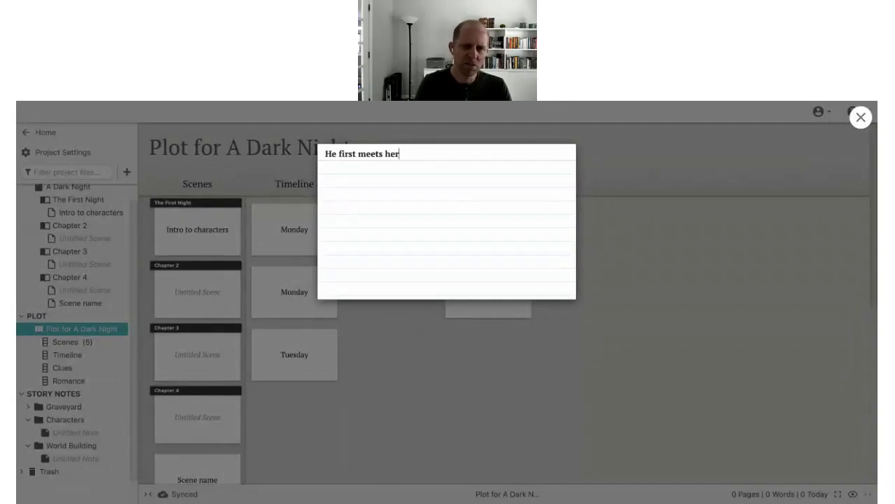
left_click(483, 369)
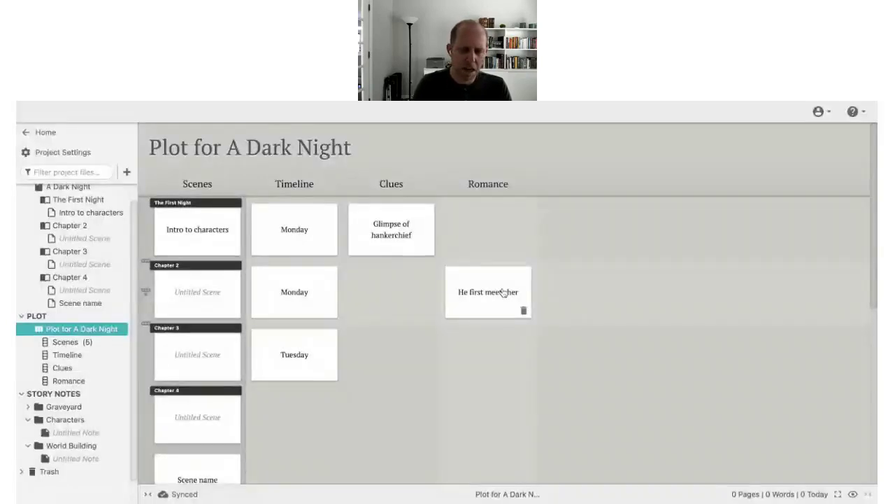
Step: Add a Romance card in the Chapter 4 row titled "Misunderstanding and fight"
left_click(487, 416)
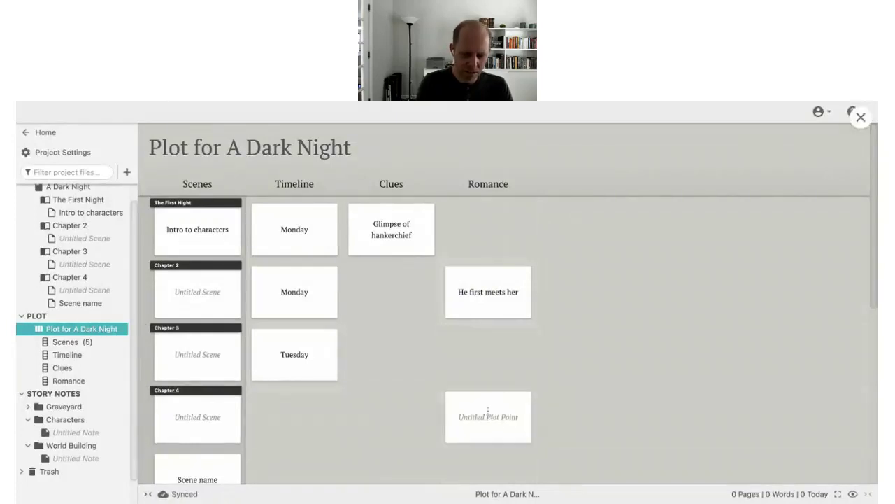
left_click(488, 411)
type("Misu")
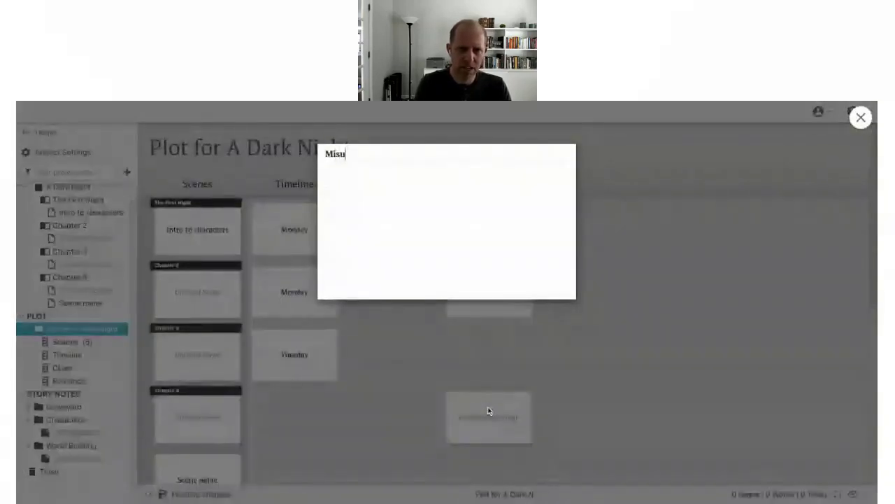
type("nder")
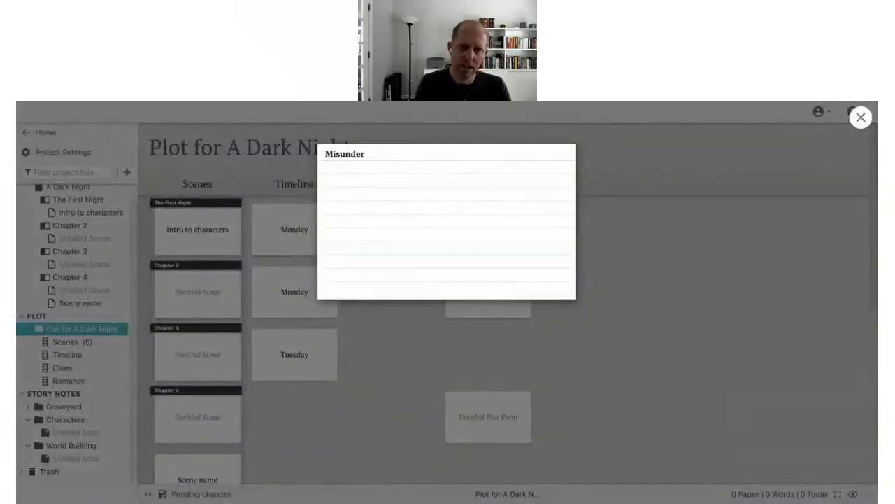
type("standing and ")
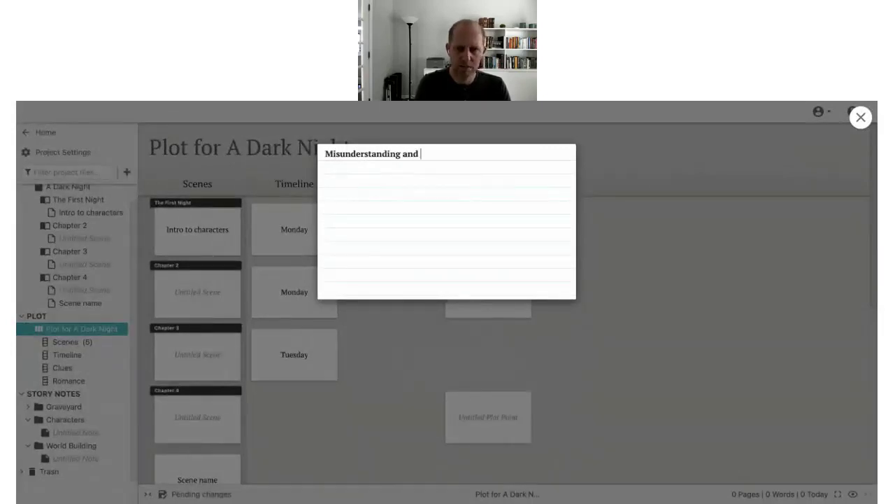
type("fight")
left_click(512, 391)
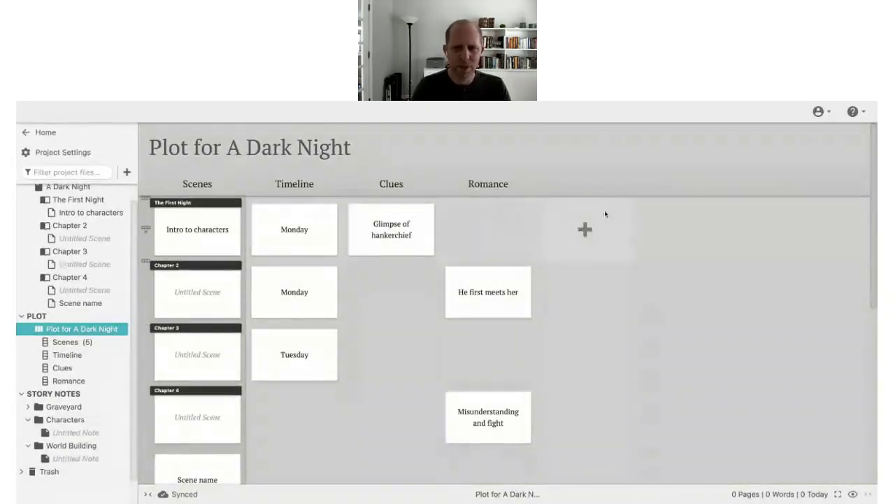
Step: Add a Villian plot line and title its card 'Plotting in the shadows'
left_click(585, 230)
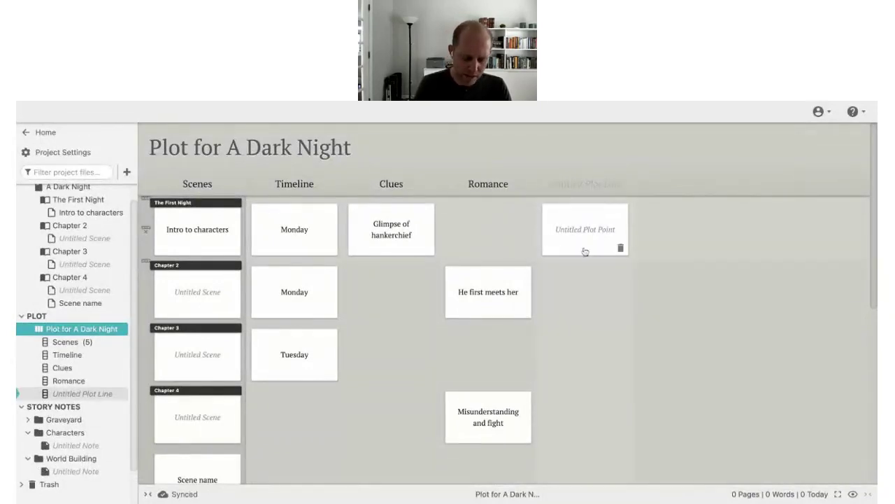
type("Villian")
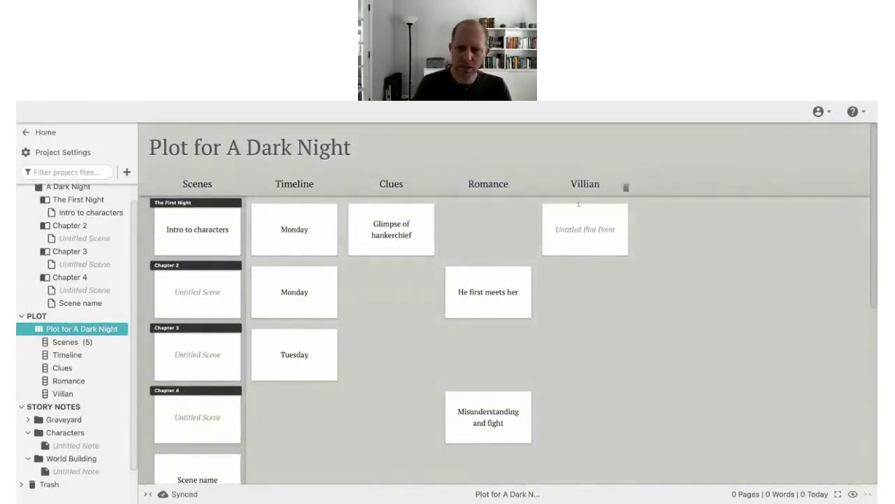
left_click(575, 247)
type("Plotting int he")
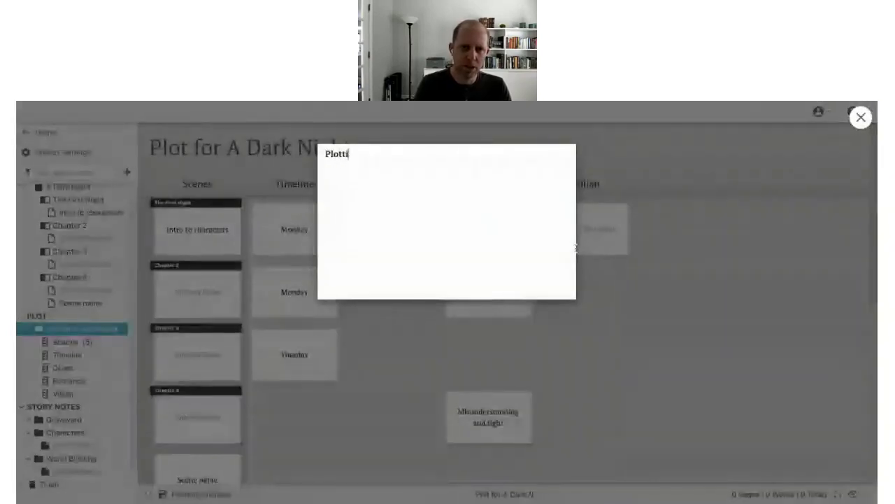
key("BackSpace")
key("BackSpace")
key("BackSpace")
key("BackSpace")
key("BackSpace")
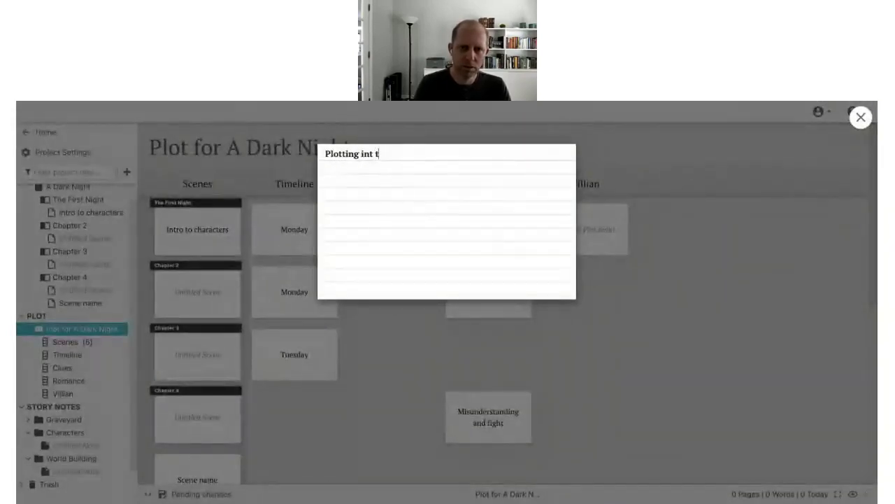
type("the shados")
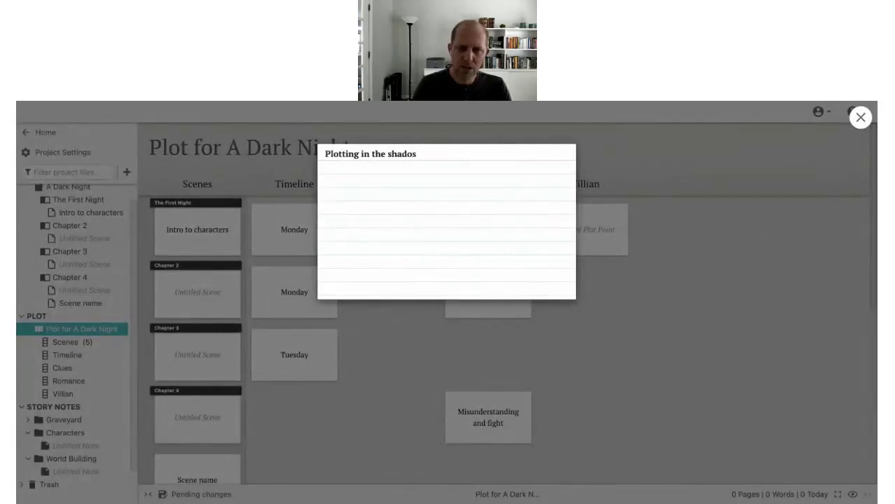
key("BackSpace")
type("ws")
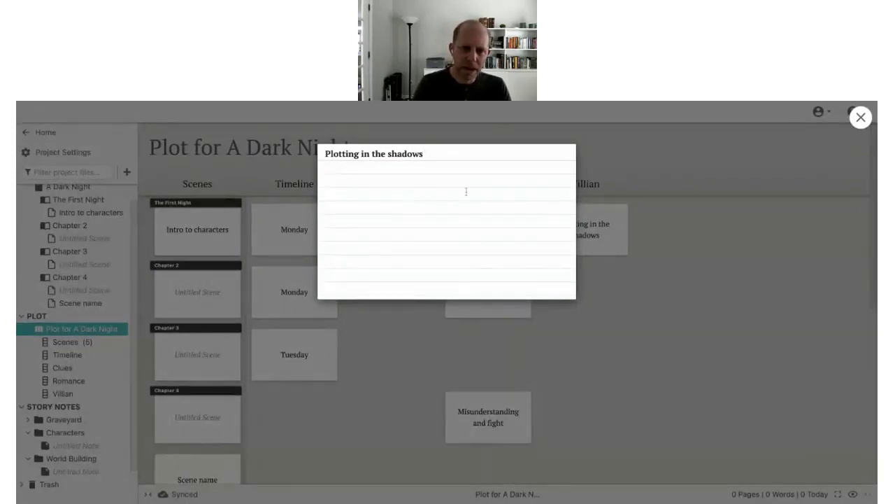
left_click(393, 172)
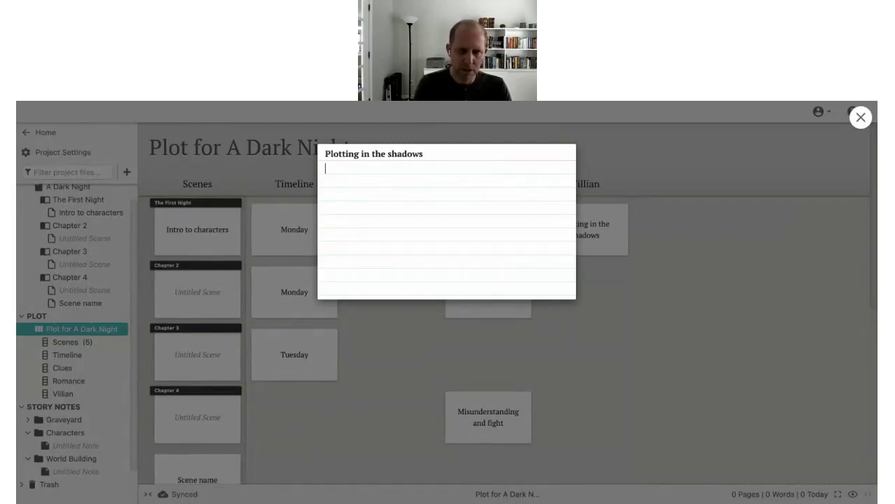
Step: Write 'He's starting to create his master plan' with bullets on world domination and companionship
type("He's starting to ")
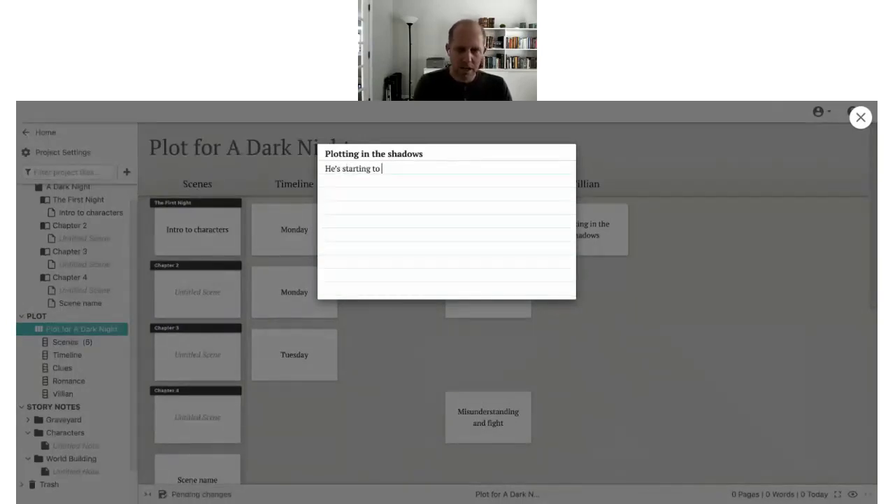
type("create his master plan")
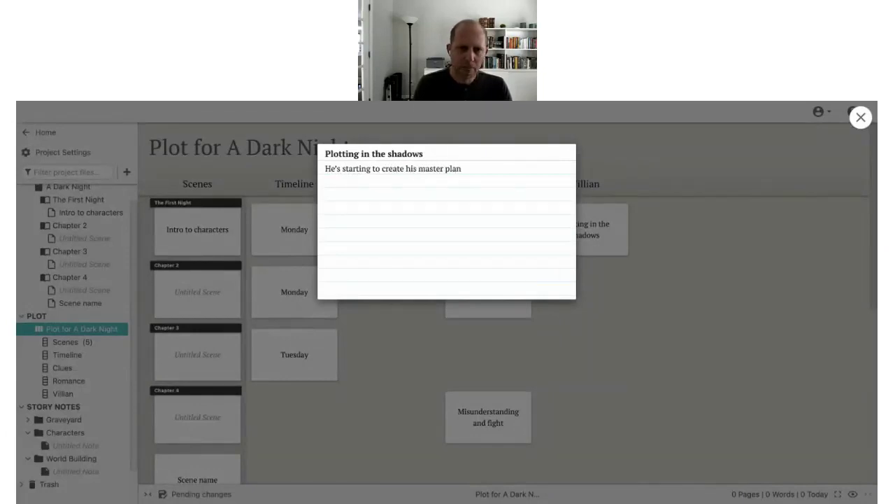
key("Return")
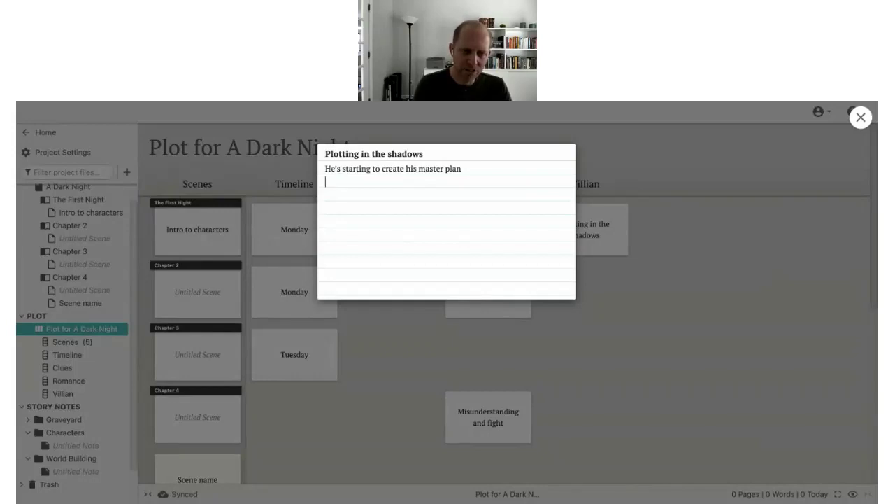
type("*")
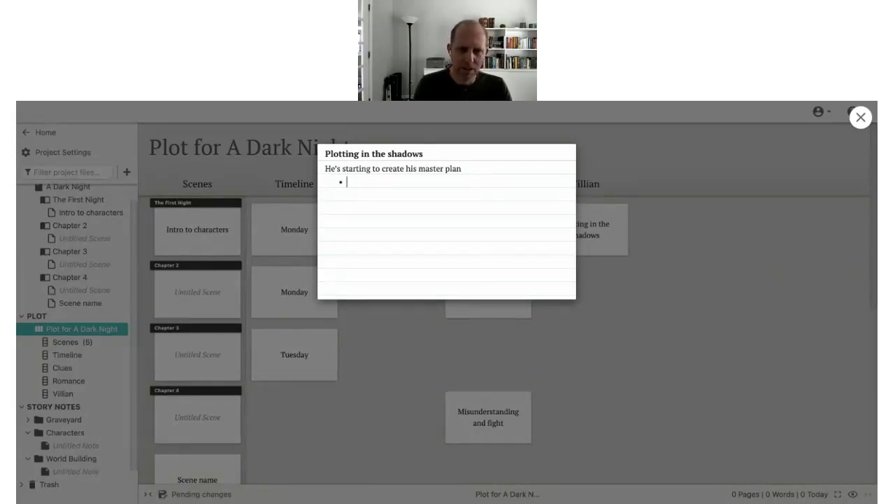
type(" He")
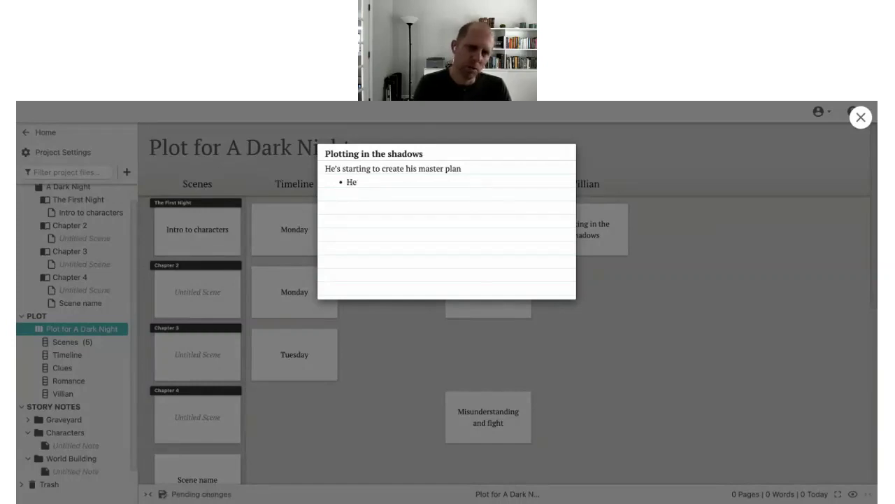
type(" wants world")
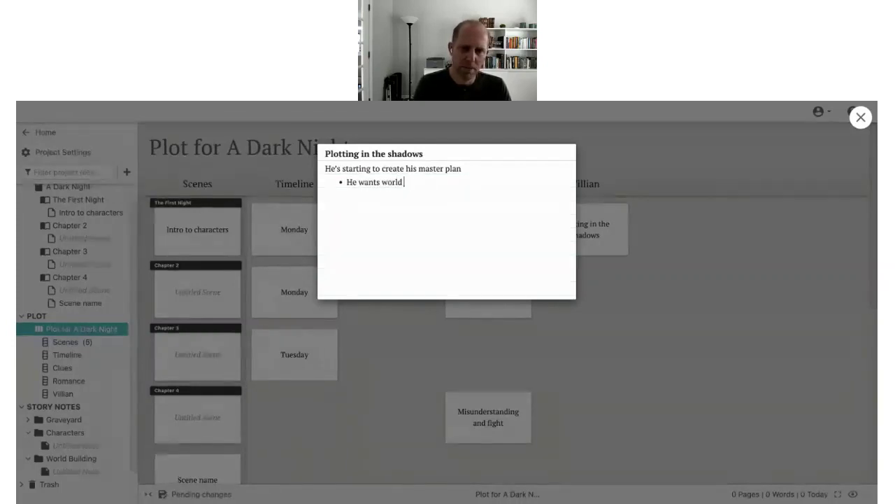
type(" domination")
key("Return")
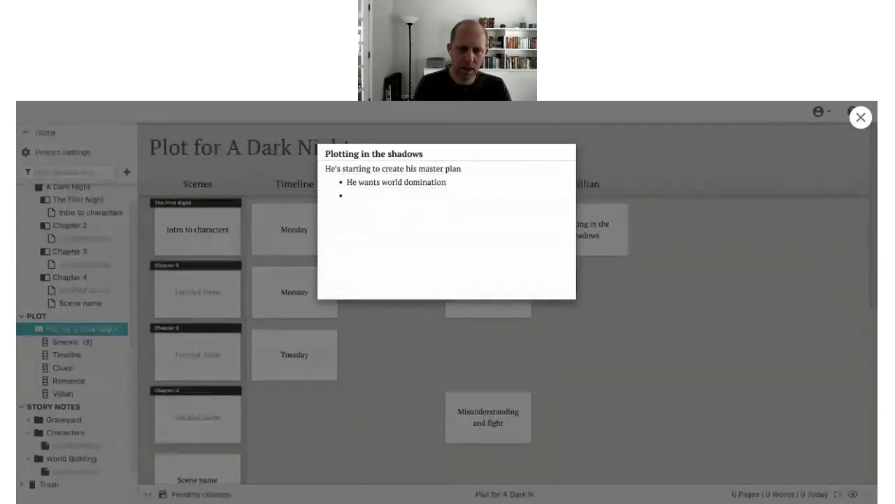
type("h")
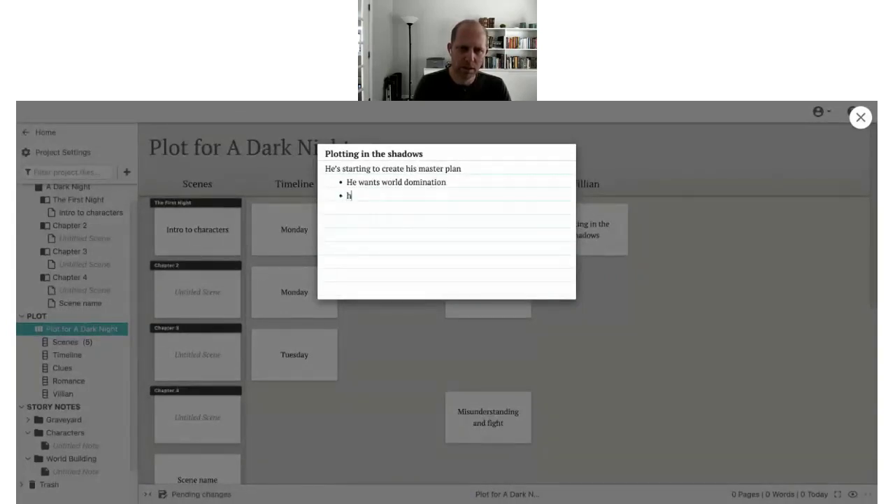
type("e needs compantionship")
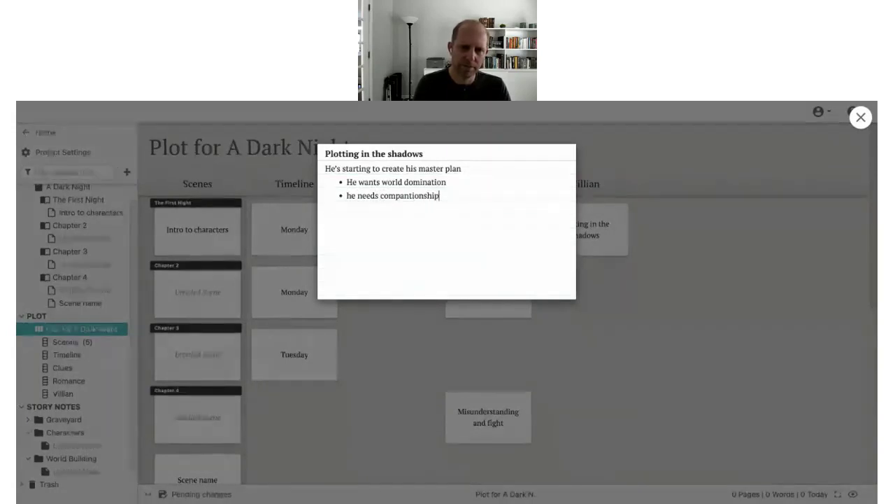
key("Return")
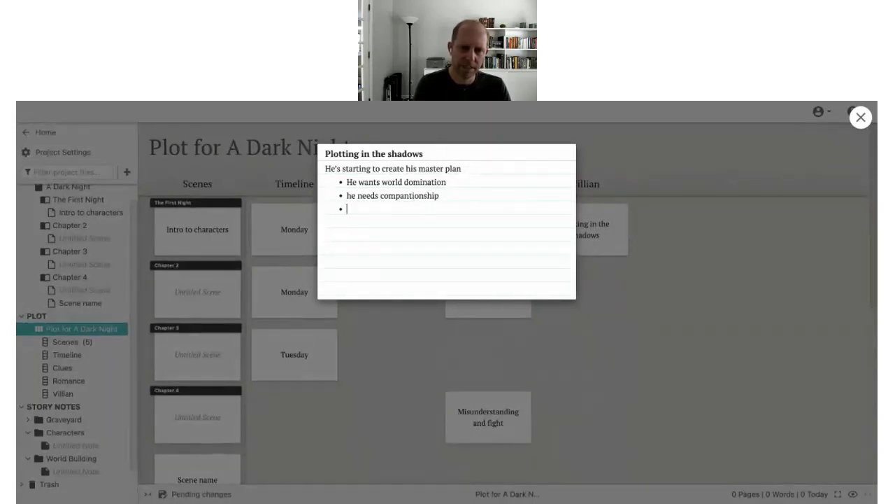
key("Return")
key("Return")
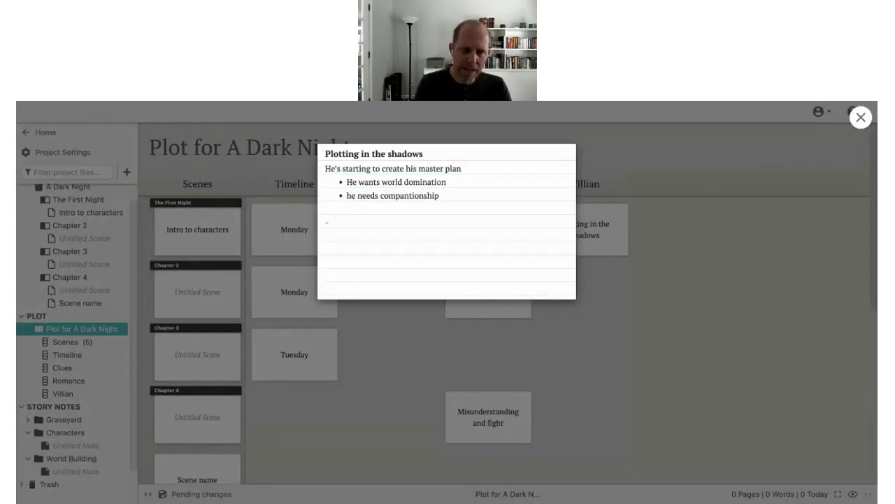
type("- ")
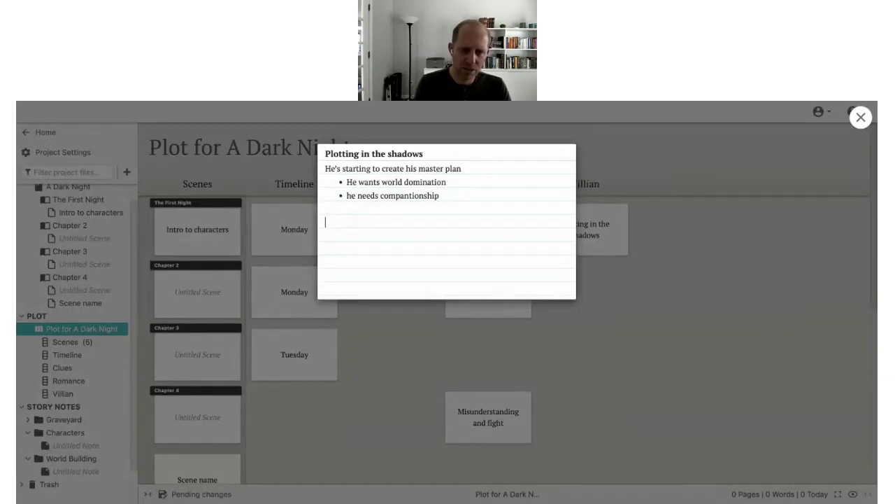
type("1.")
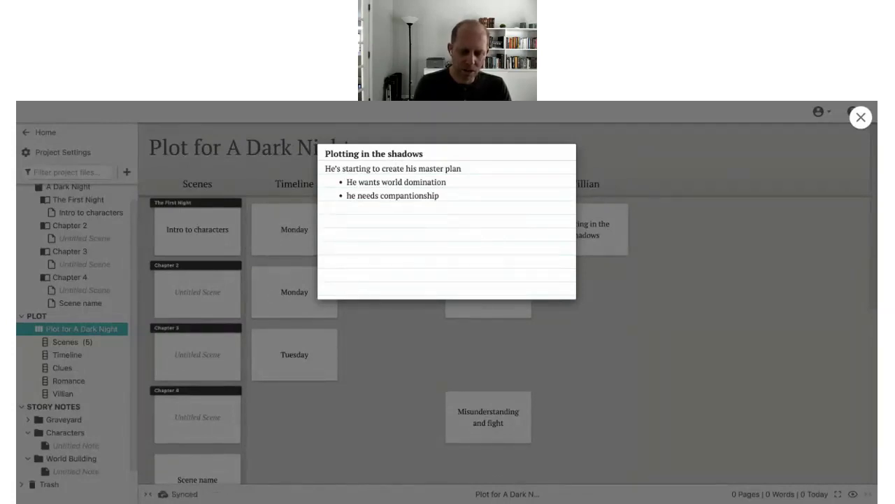
type("4. ")
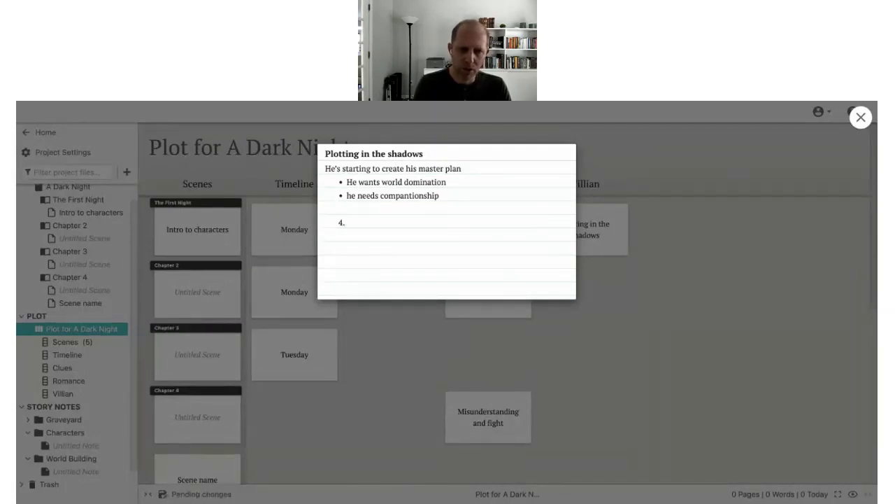
type("7.")
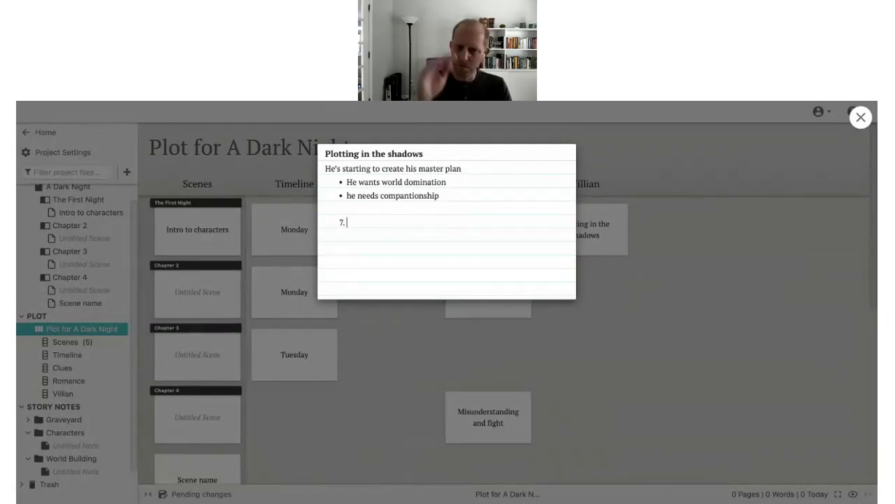
key("BackSpace")
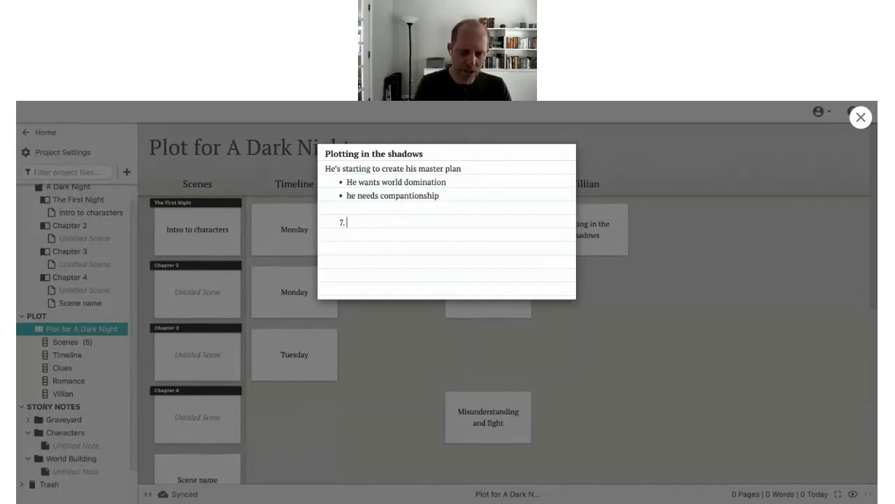
type("a.")
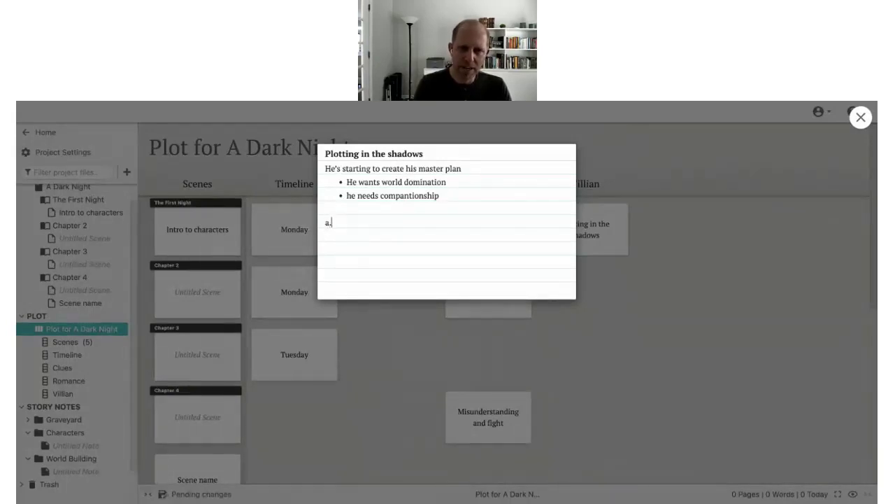
key("BackSpace")
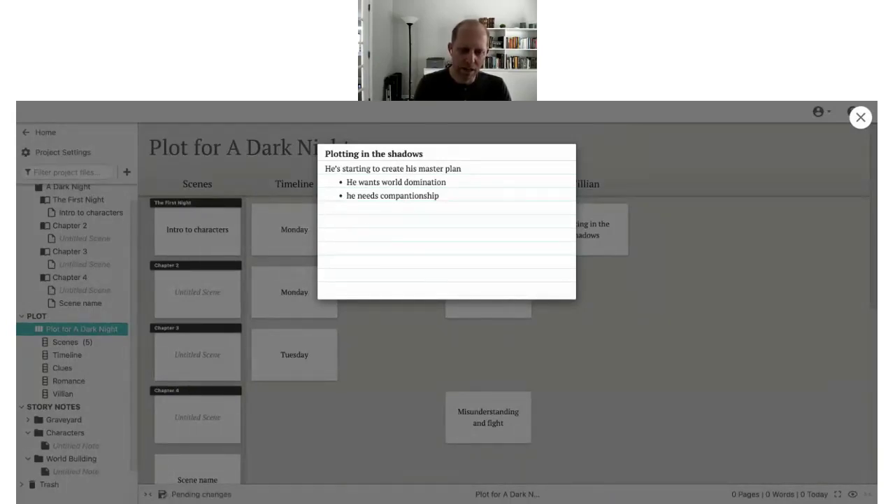
type("b. asd")
key("Return")
key("BackSpace")
key("BackSpace")
key("BackSpace")
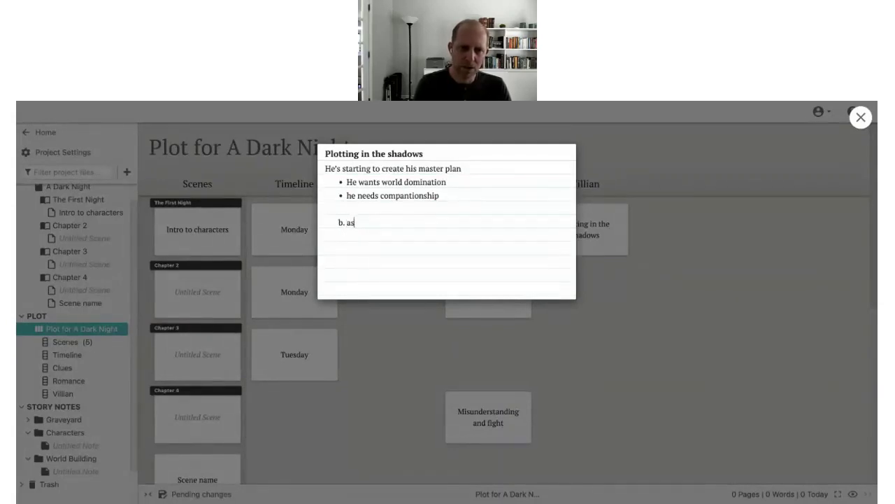
key("BackSpace")
key("BackSpace")
key("BackSpace")
type("i")
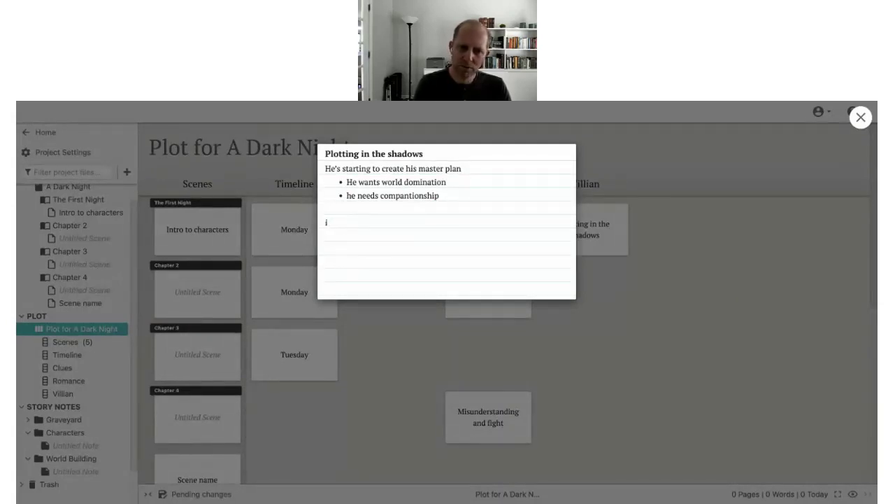
type(". ")
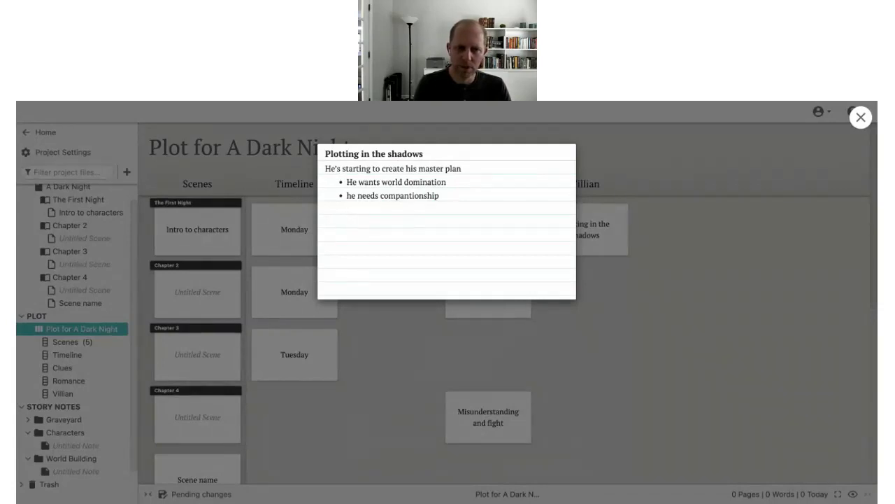
type("i. asdf")
key("Return")
type("adsf")
key("Return")
key("BackSpace")
key("BackSpace")
key("BackSpace")
key("BackSpace")
key("BackSpace")
key("BackSpace")
key("BackSpace")
key("BackSpace")
key("BackSpace")
key("BackSpace")
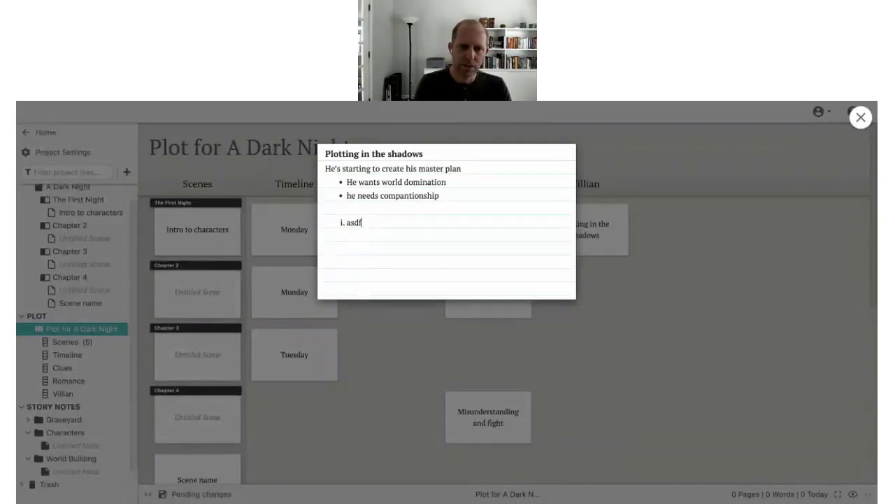
key("BackSpace")
key("BackSpace")
key("BackSpace")
type("1.")
type(" asdf")
key("Return")
type("asdf")
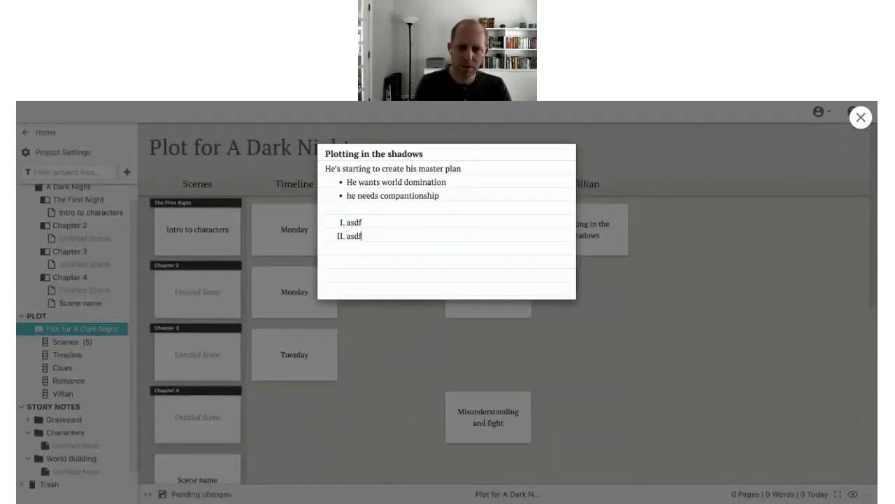
key("BackSpace")
key("BackSpace")
key("BackSpace")
key("BackSpace")
key("BackSpace")
key("BackSpace")
key("BackSpace")
key("BackSpace")
key("BackSpace")
key("BackSpace")
key("BackSpace")
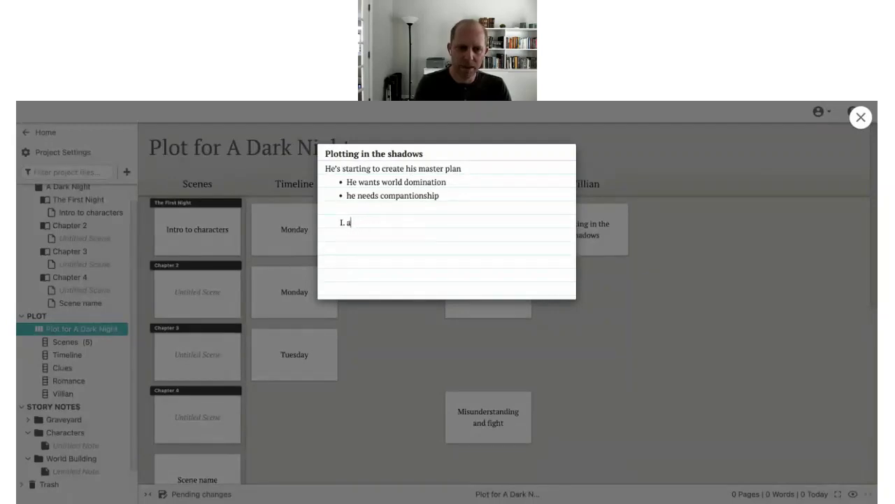
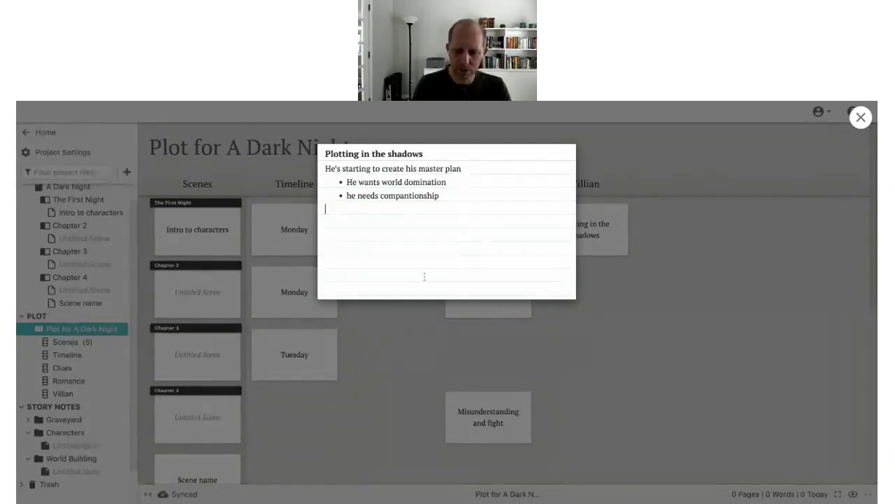
Step: Pad the Plotting in the shadows card note with blank lines and filler text, then close it
key("Return")
key("Return")
key("Return")
key("Return")
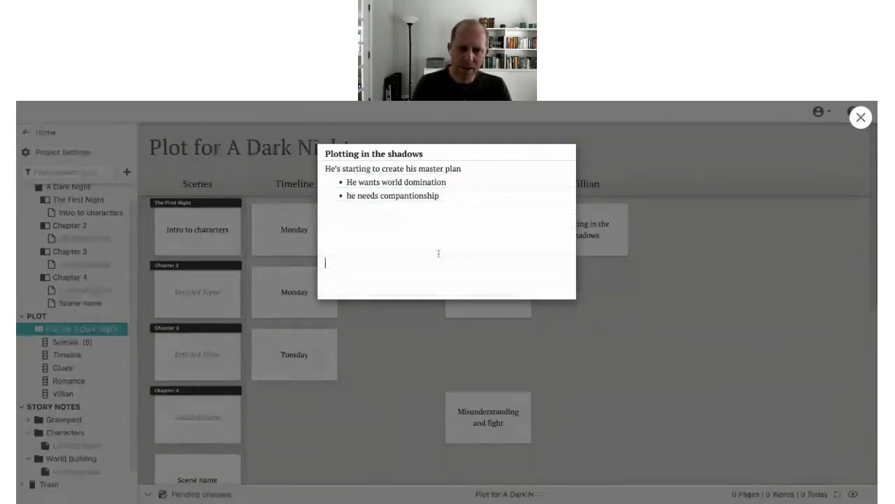
key("Return")
key("Return")
key("Return")
key("Return")
key("Return")
key("Return")
key("Return")
key("Return")
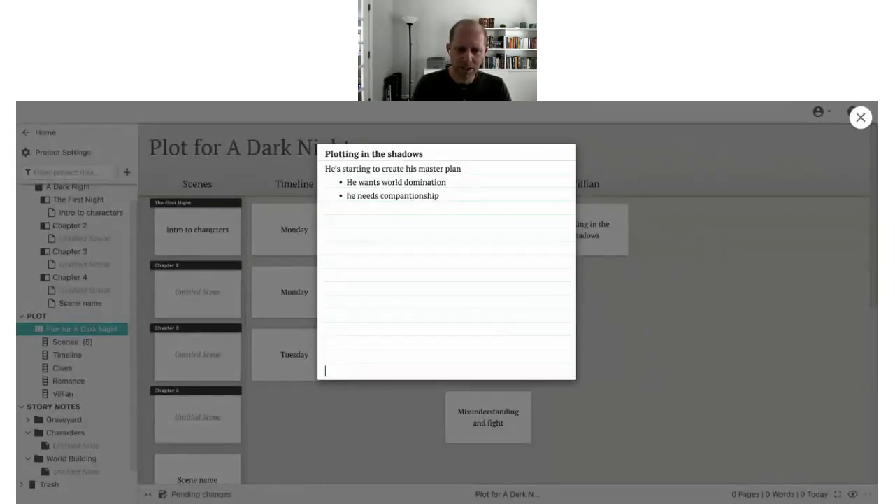
key("Return")
key("Return")
key("Return")
key("Return")
key("Return")
key("Return")
key("Return")
key("Return")
key("Return")
key("Return")
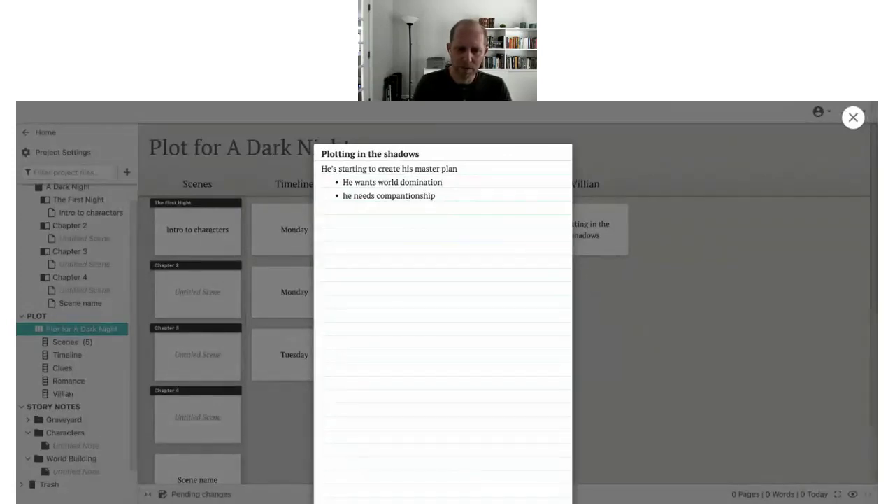
type("asdflkj alsdfkj")
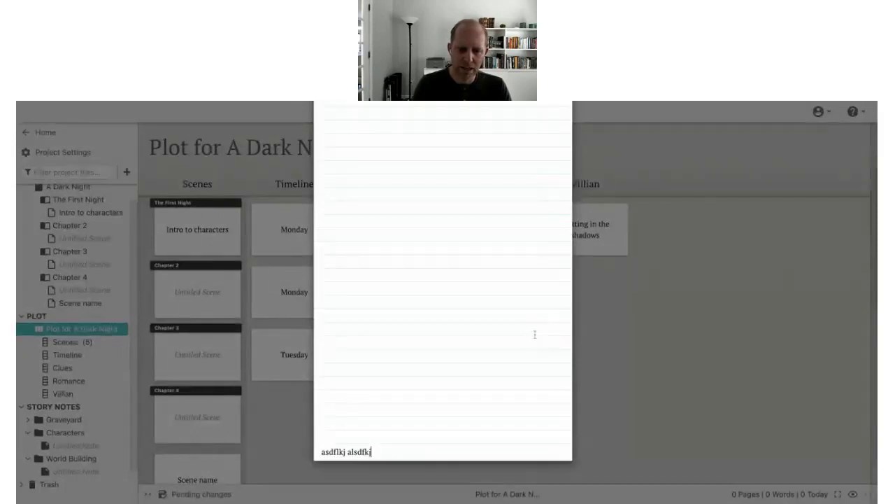
type("sdf")
key("Return")
type("asdf")
key("Return")
type("asdf")
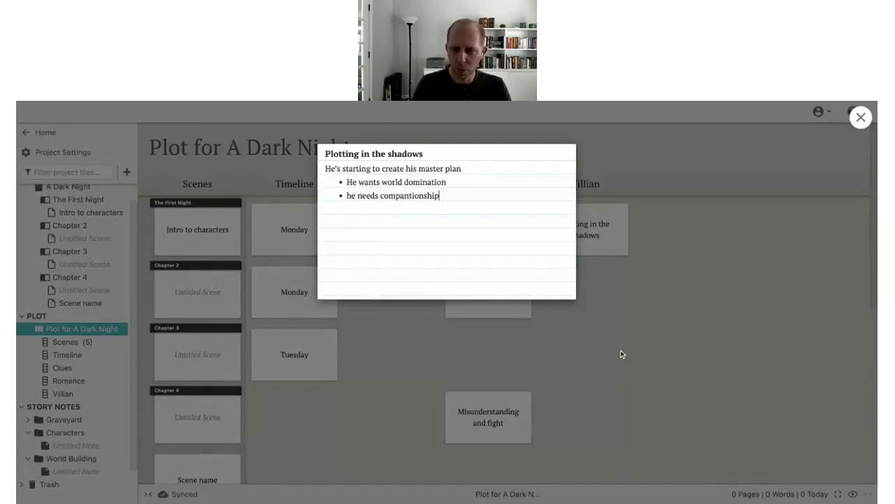
left_click(734, 328)
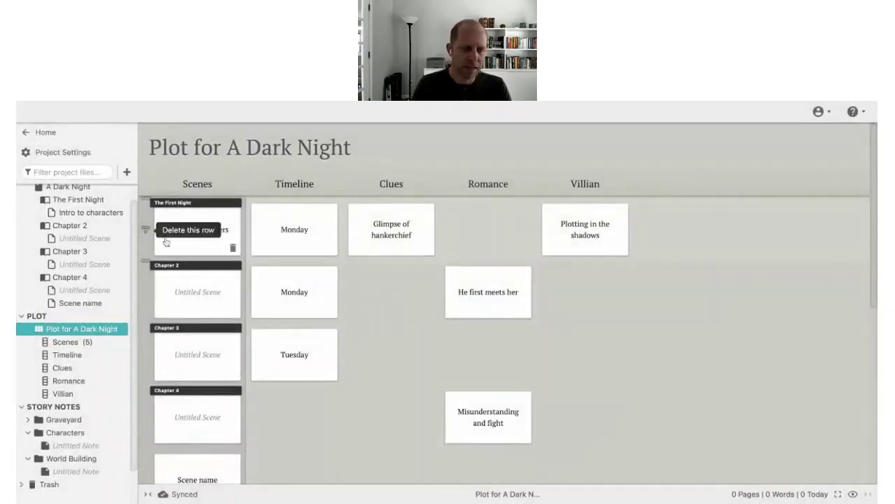
Step: Describe the Intro to characters card as 'Hero starts off on a pirate ship'
left_click(211, 236)
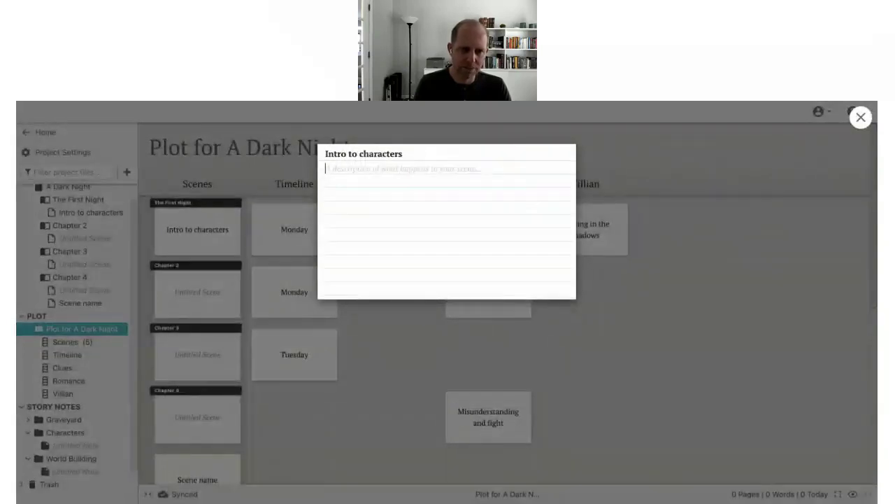
type("Hero start")
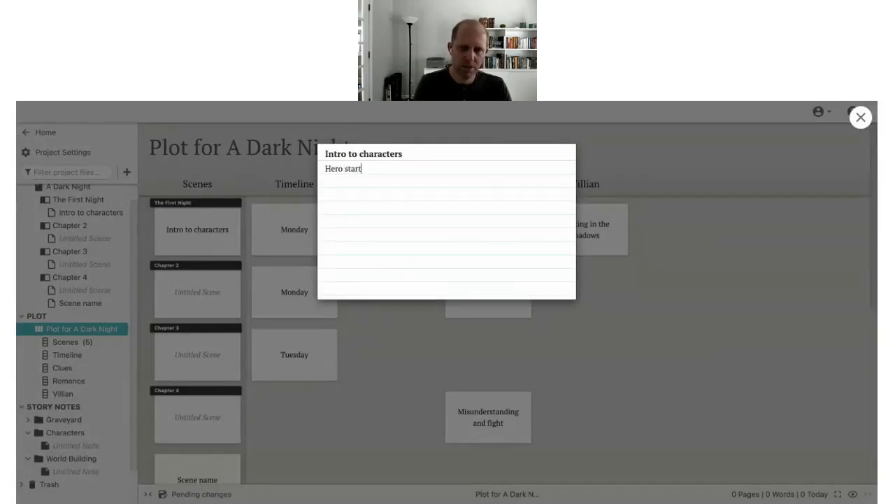
type("s off on a")
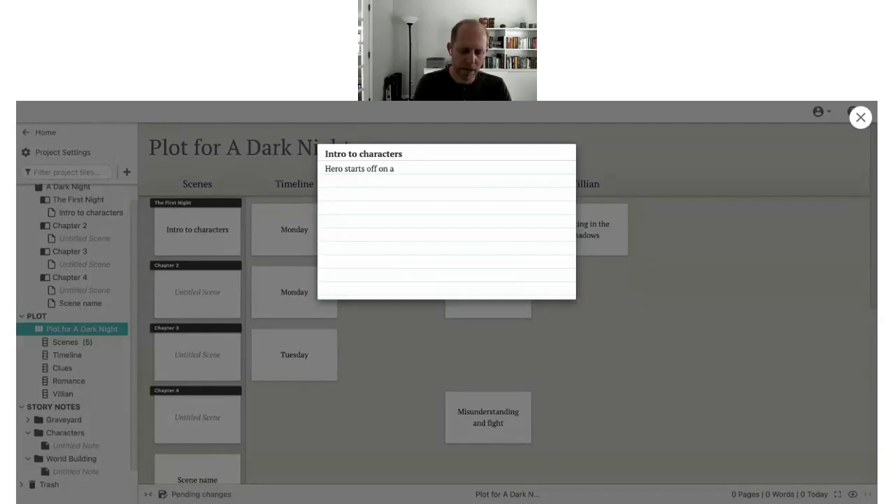
type(" pirate ship")
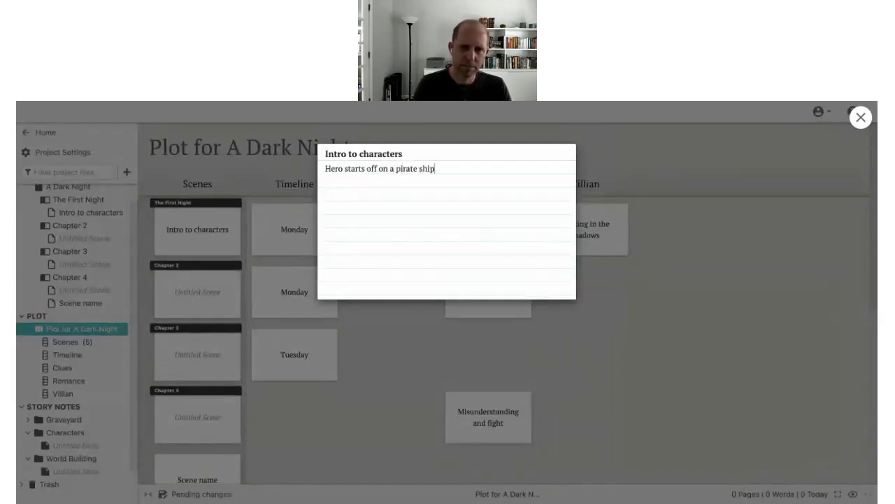
left_click(378, 384)
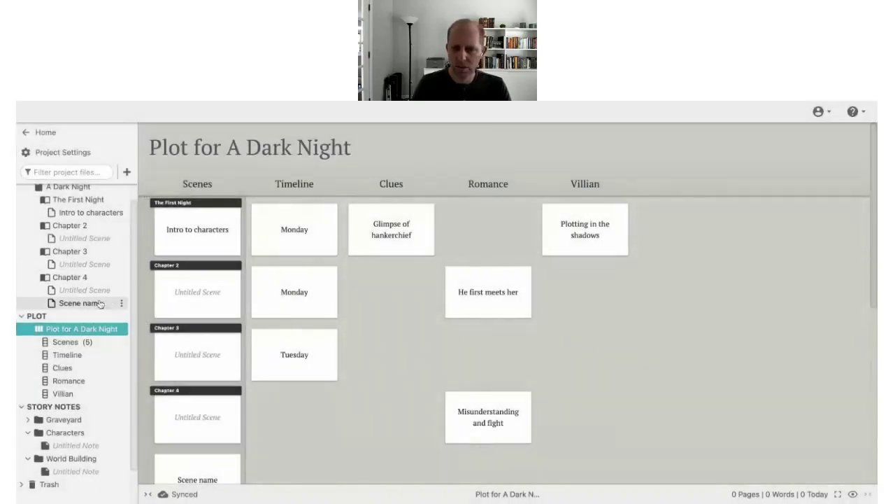
Step: Title Chapter 2's untitled scene card 'Second Scene (for now)'
scroll(98, 307, "down", 2)
scroll(596, 383, "down", 3)
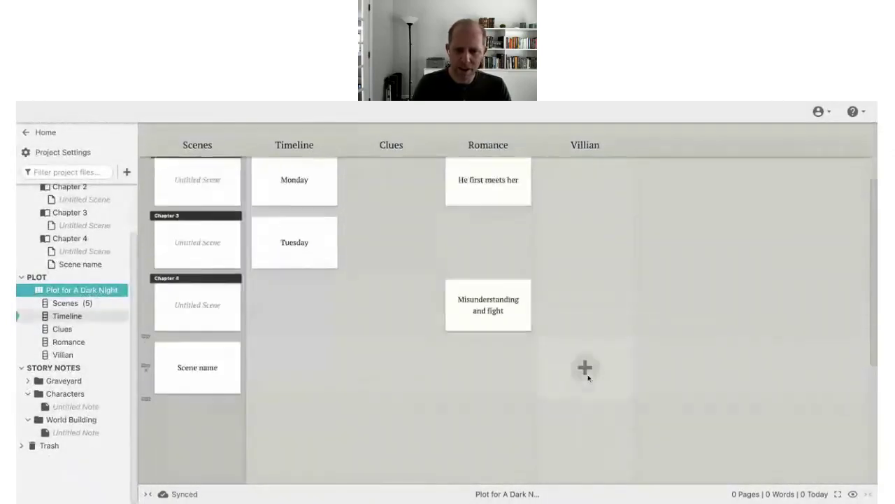
scroll(591, 374, "up", 3)
left_click_drag(520, 311, 493, 294)
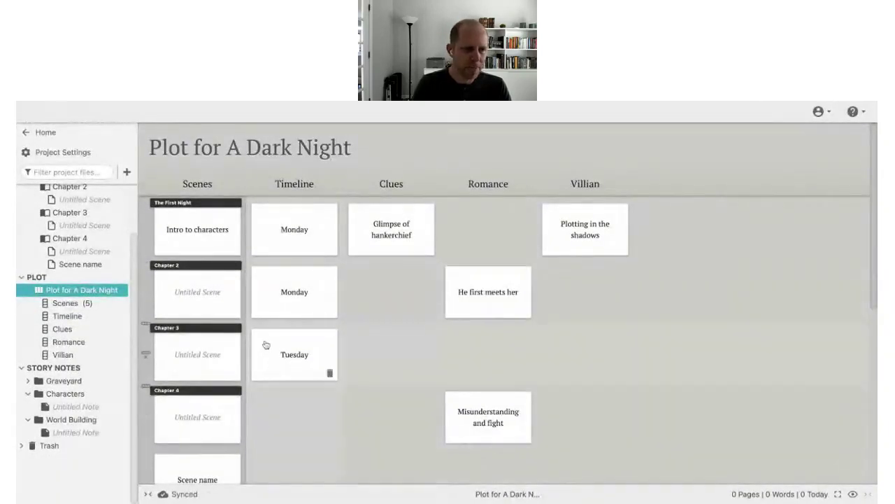
scroll(77, 262, "up", 3)
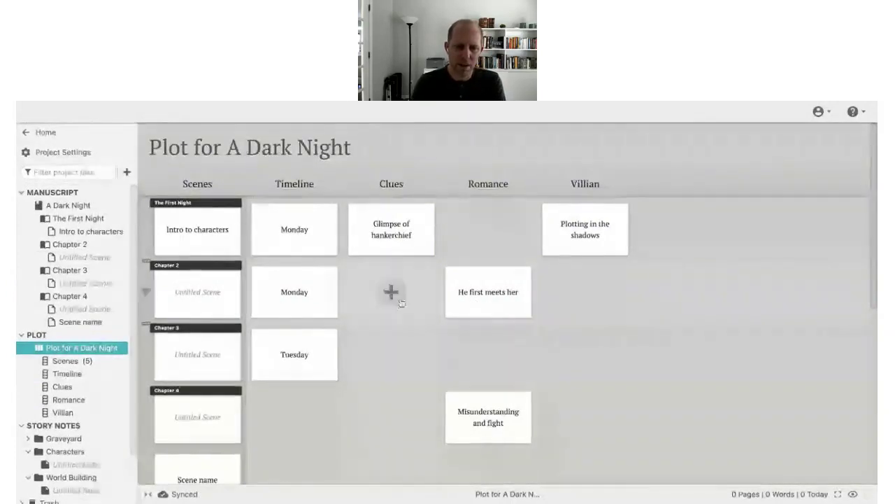
left_click(197, 291)
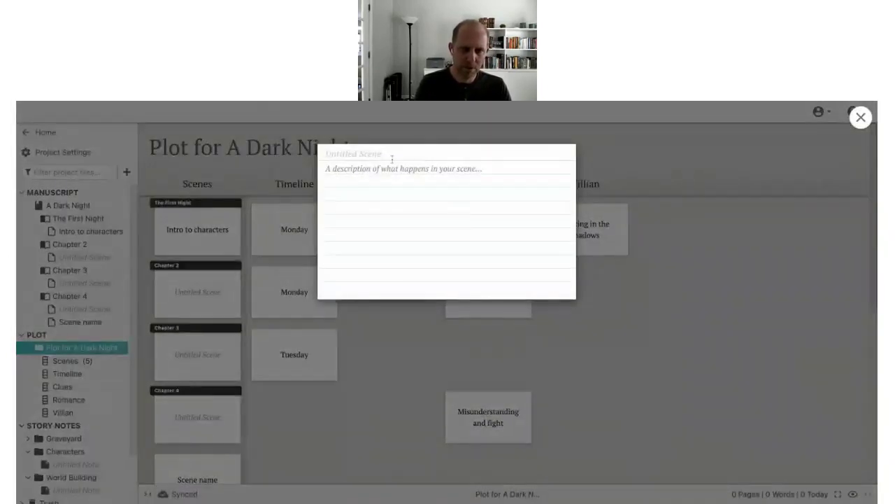
type("Second S")
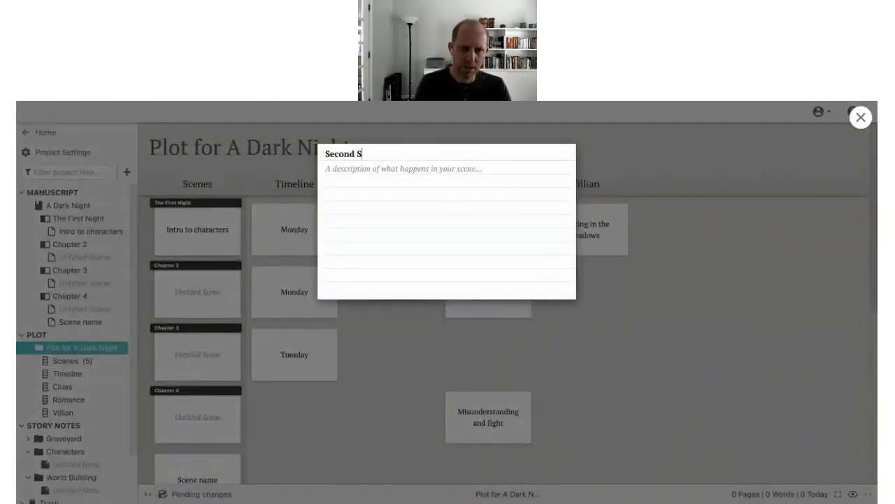
type("cnee")
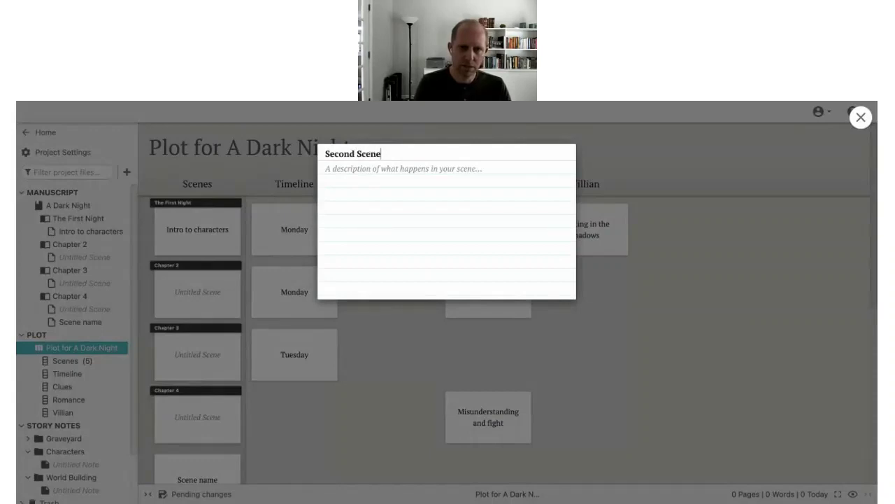
type(" (for now)")
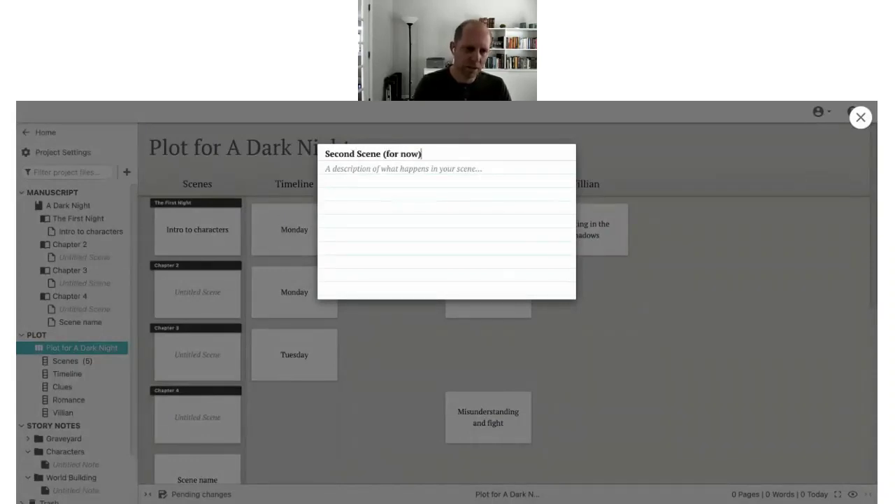
left_click(166, 294)
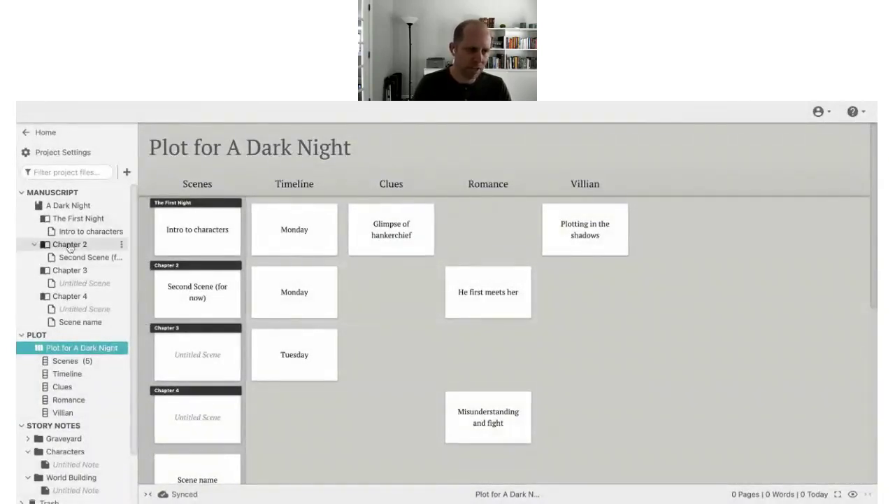
left_click_drag(69, 245, 70, 283)
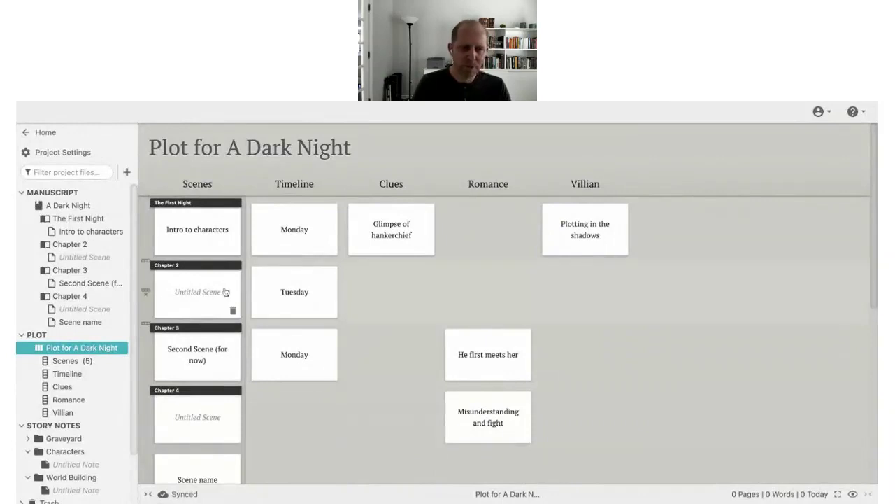
left_click_drag(286, 300, 295, 298)
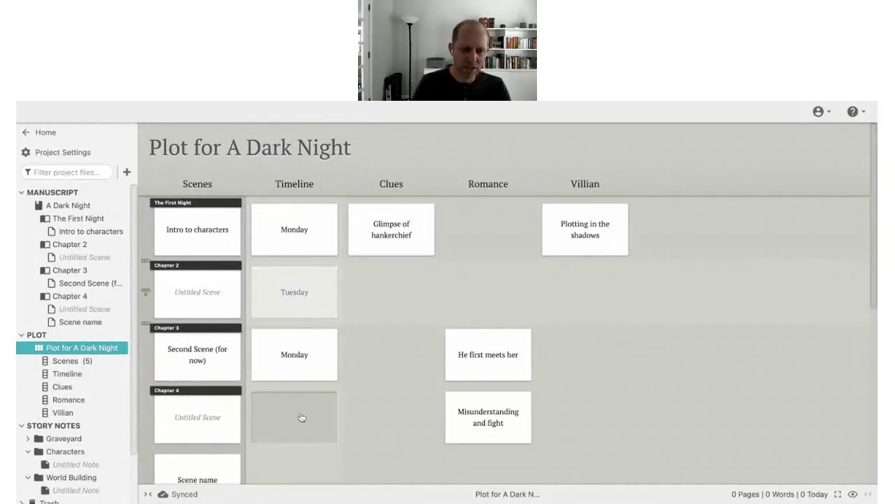
left_click_drag(301, 417, 301, 417)
left_click_drag(294, 354, 294, 292)
left_click_drag(300, 418, 294, 354)
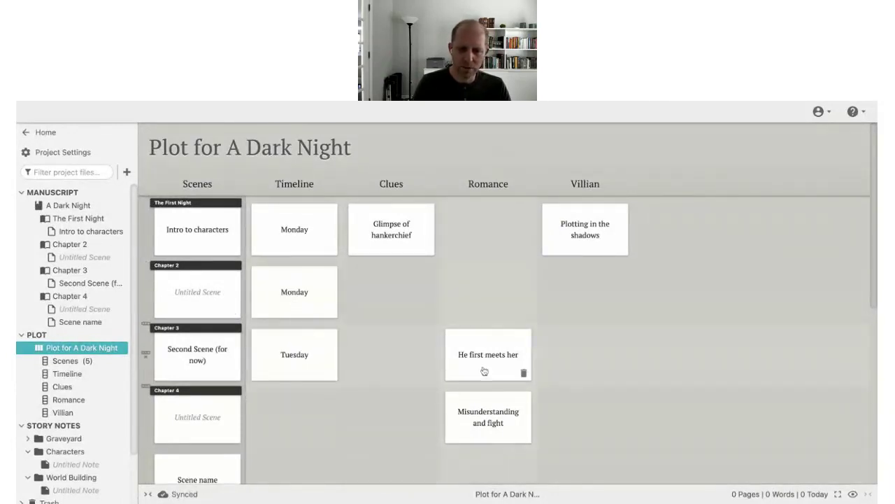
left_click_drag(496, 429, 492, 423)
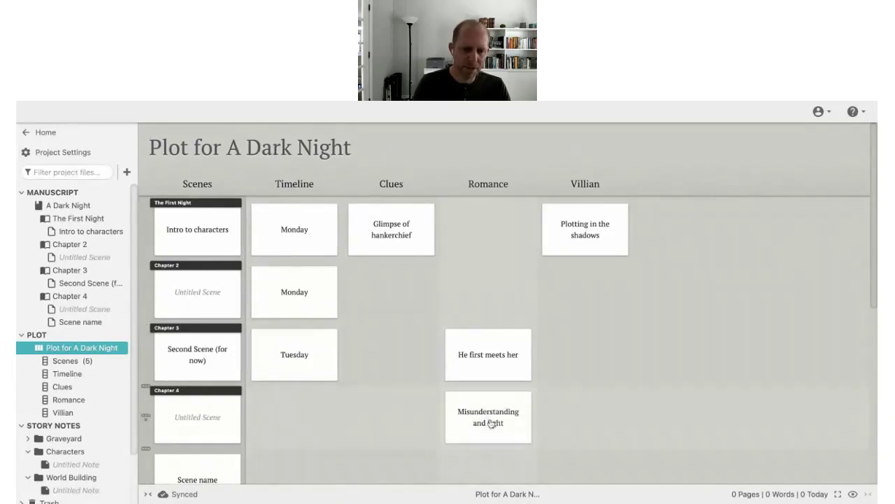
left_click_drag(305, 360, 303, 414)
left_click_drag(294, 292, 299, 356)
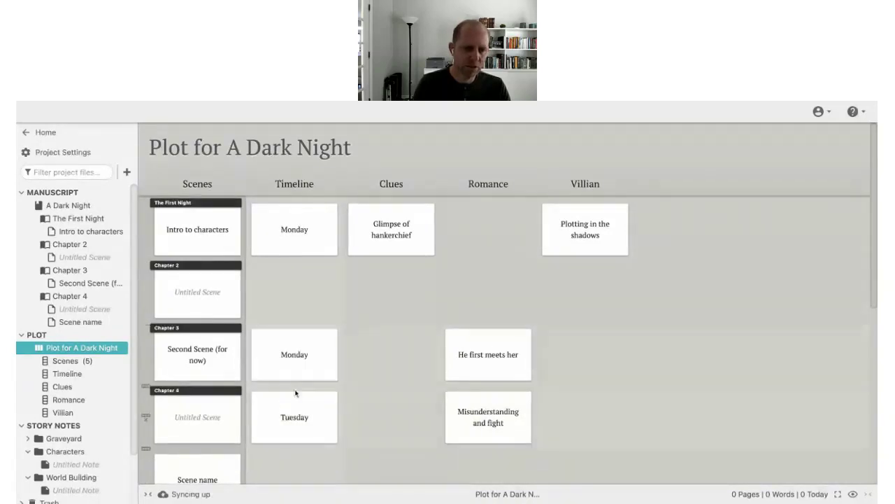
left_click_drag(296, 393, 294, 292)
left_click_drag(69, 270, 70, 254)
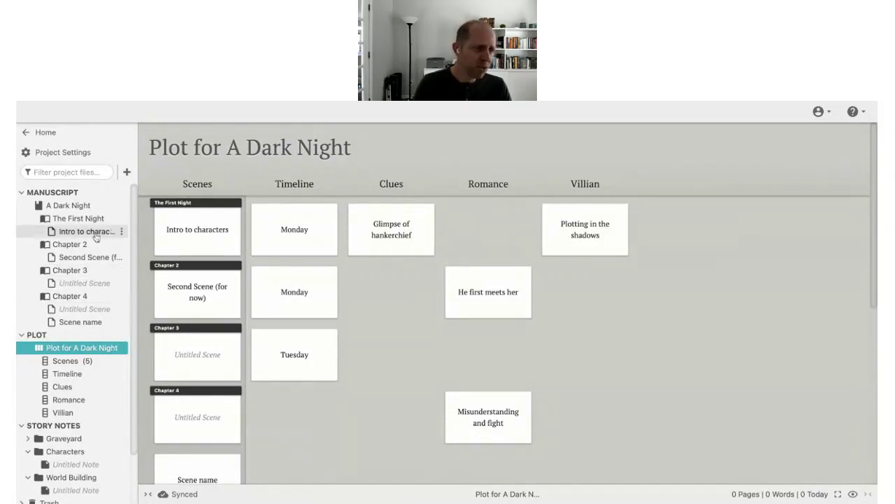
Step: Preview Second Scene's linked scene, Monday and He first meets her notes, then open Intro to characters
left_click(93, 258)
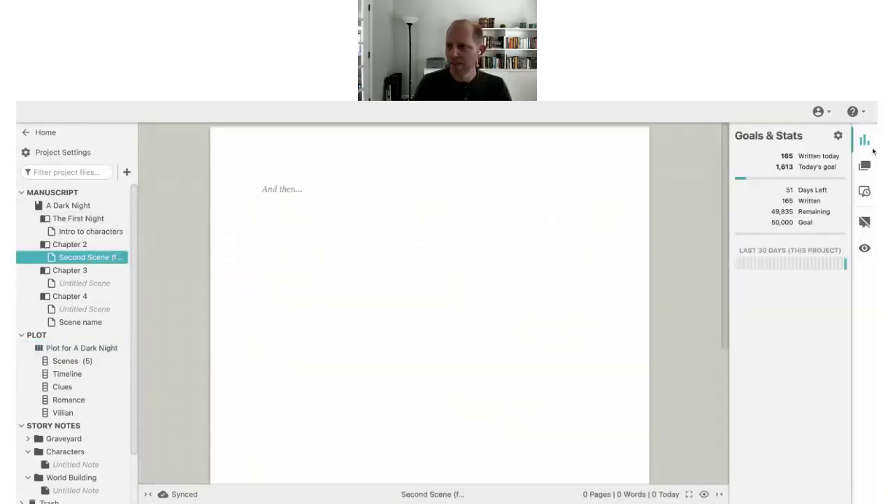
left_click(866, 167)
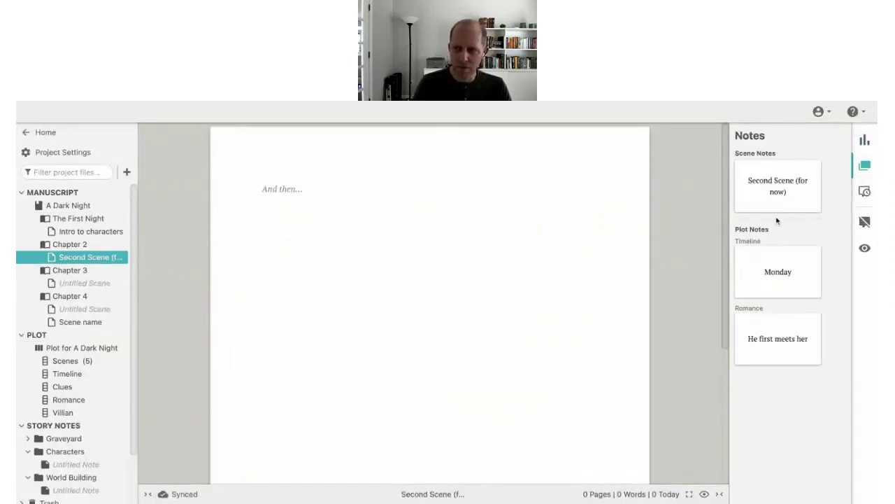
left_click(776, 184)
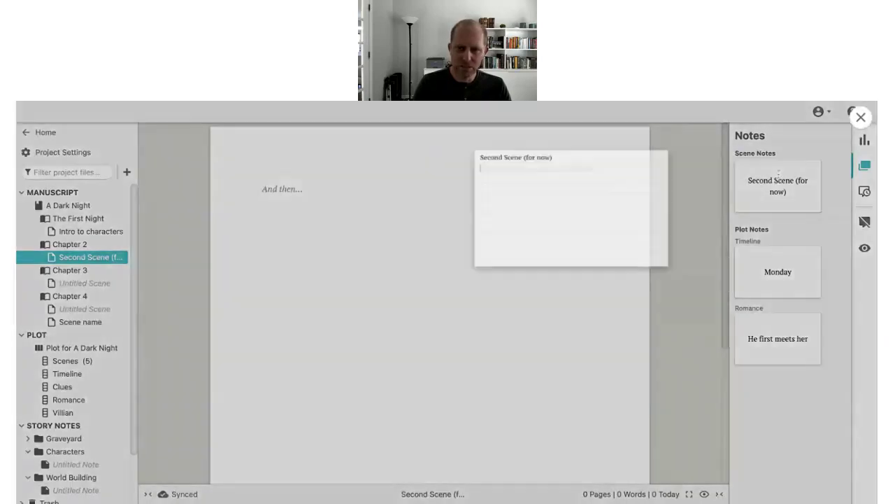
left_click(778, 185)
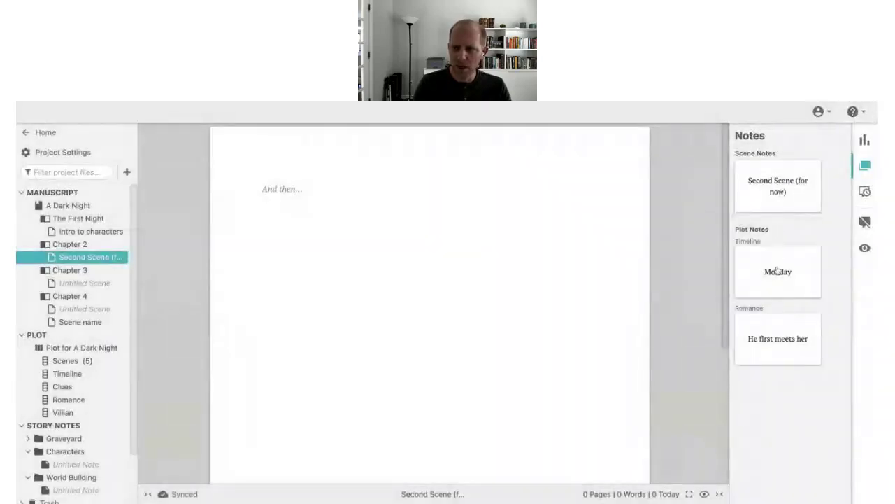
left_click(778, 272)
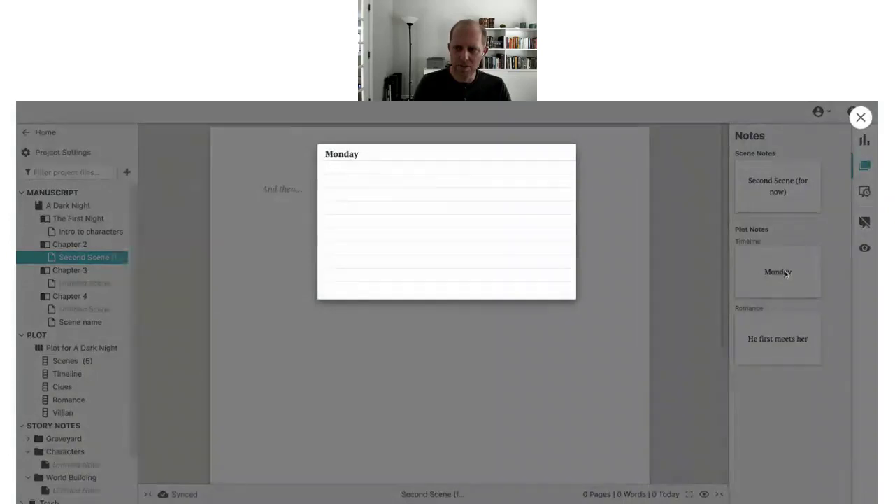
left_click(778, 272)
left_click(779, 338)
left_click(779, 339)
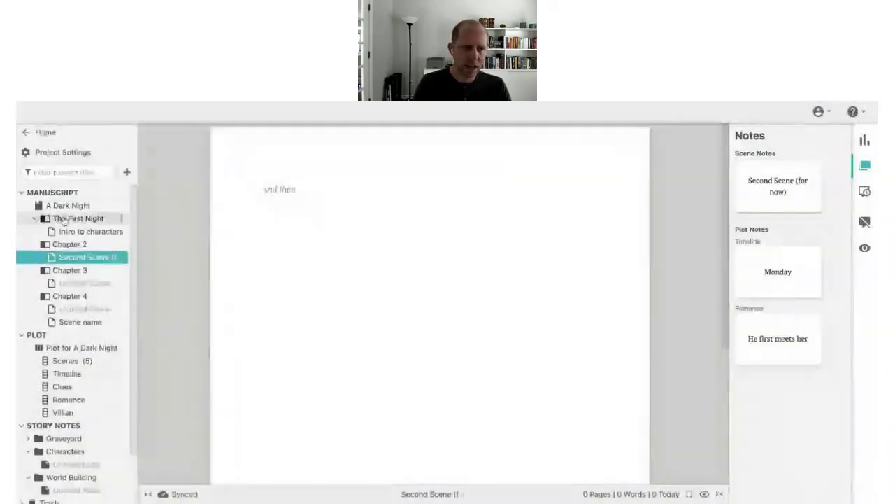
left_click(87, 232)
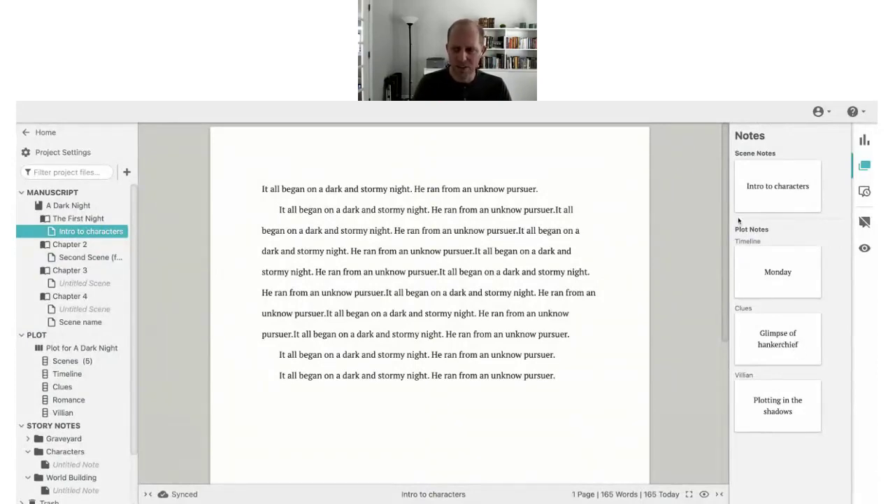
Step: Preview the Monday, Glimpse of hankerchief, Plotting in the shadows and Intro to characters notes
left_click(773, 270)
left_click(794, 348)
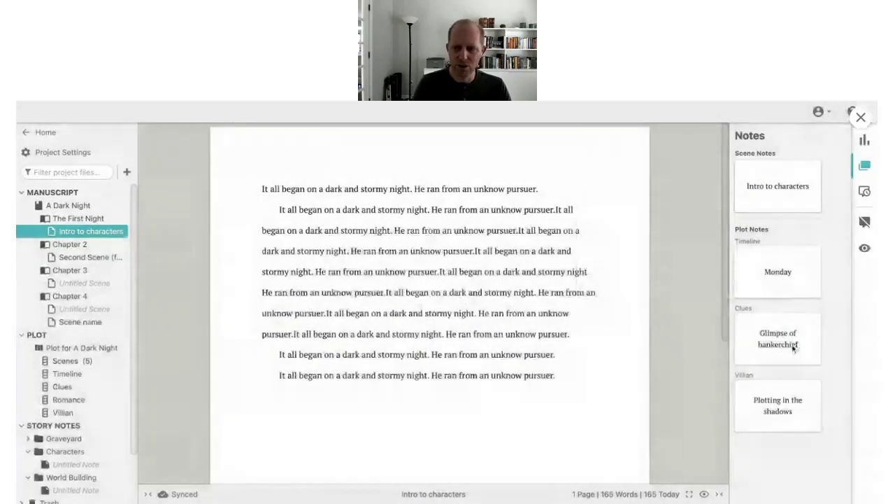
left_click(773, 392)
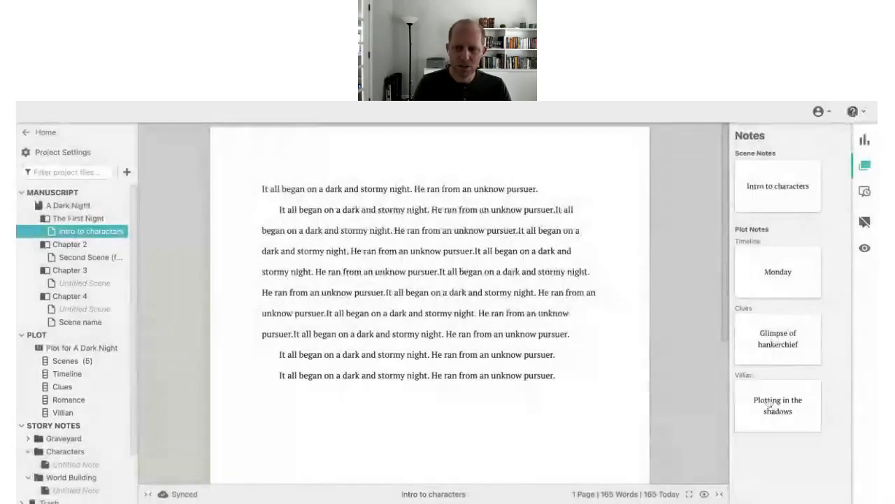
left_click(768, 403)
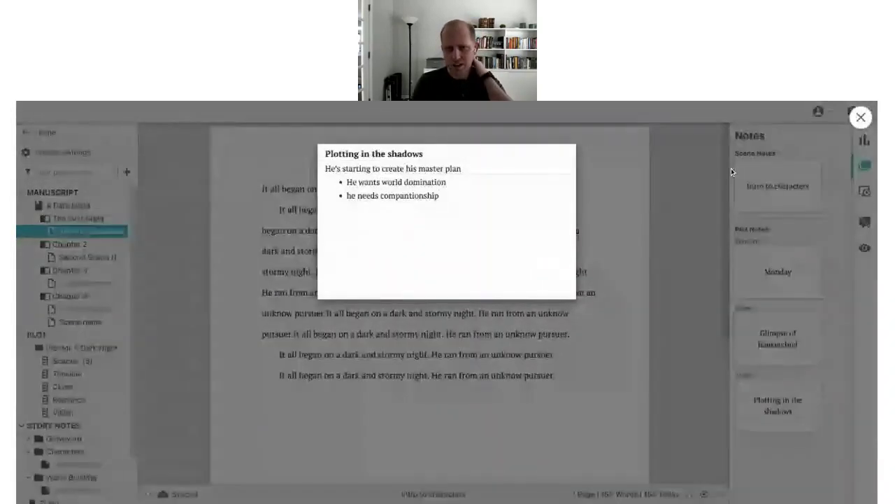
left_click(730, 172)
left_click(776, 186)
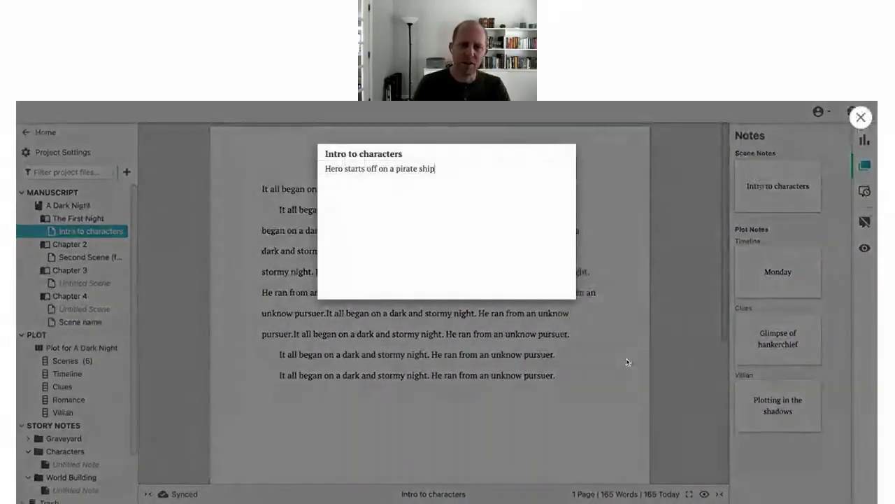
left_click(456, 133)
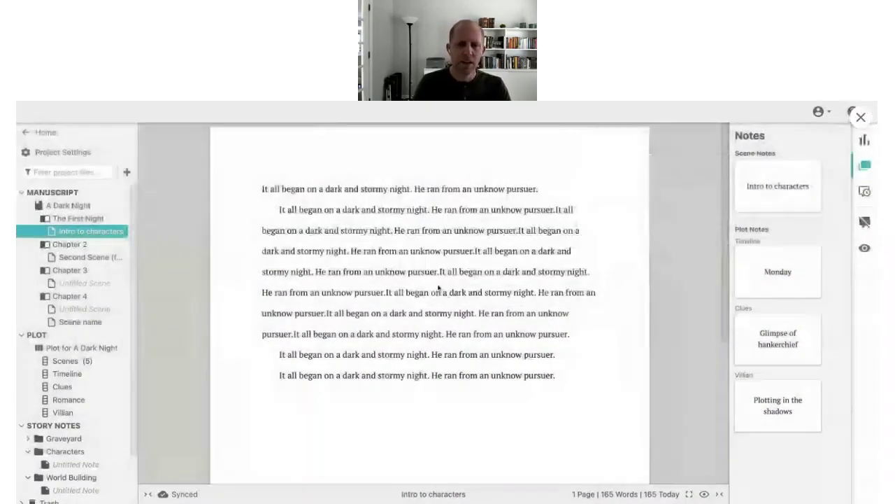
Step: Delete everything after the first line, end it with ', up the mast.', and return to Plot for A Dark Night
left_click_drag(470, 375, 536, 413)
key("ctrl+a")
left_click(552, 437)
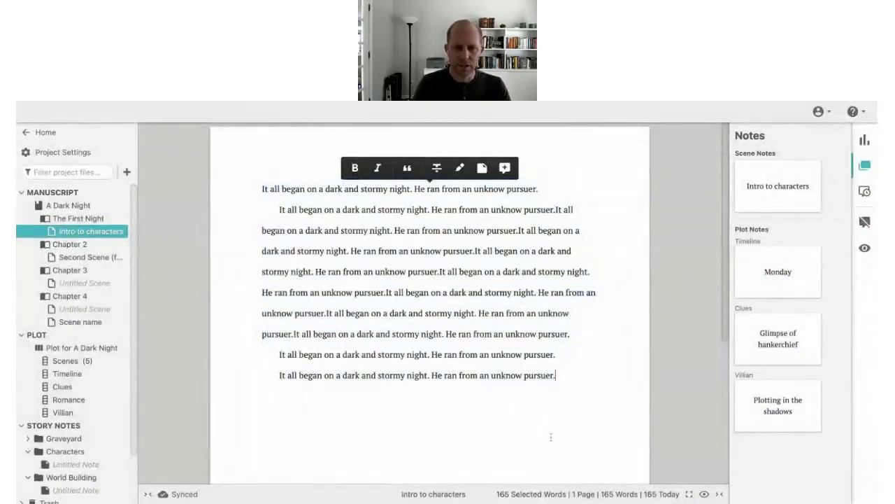
left_click(415, 189)
key("shift+Down")
key("shift+Down")
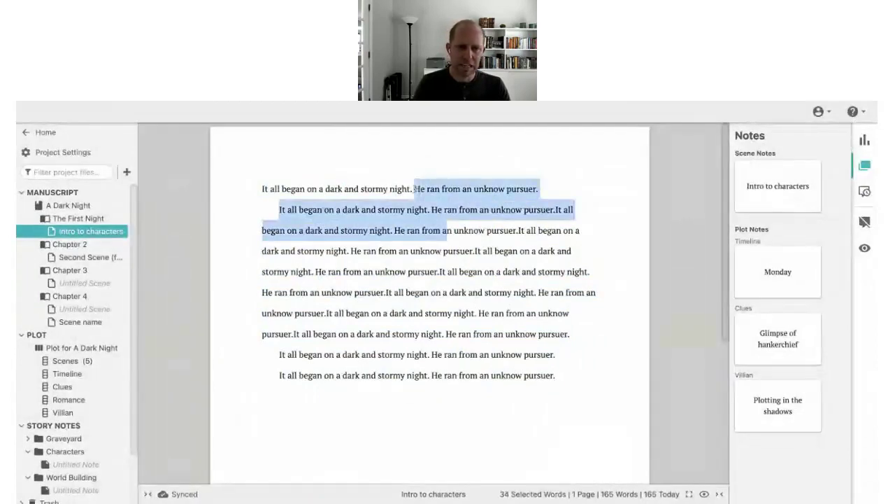
left_click(547, 189)
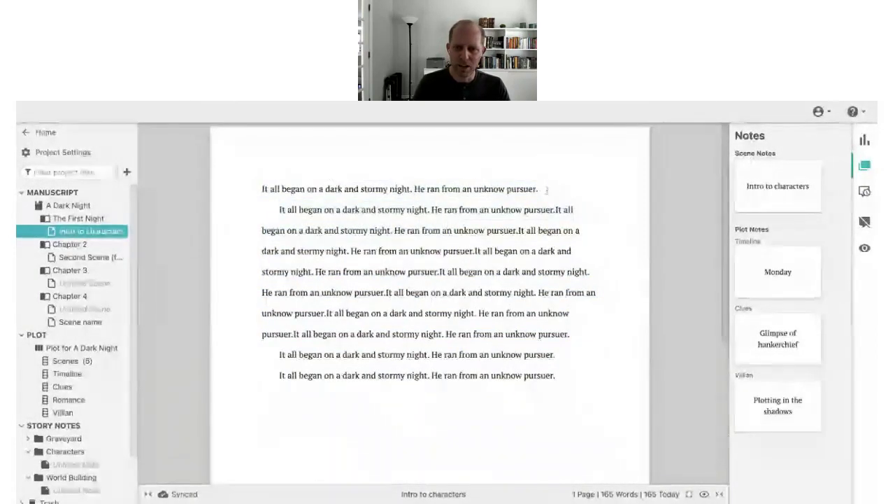
left_click_drag(546, 189, 575, 400)
key("BackSpace")
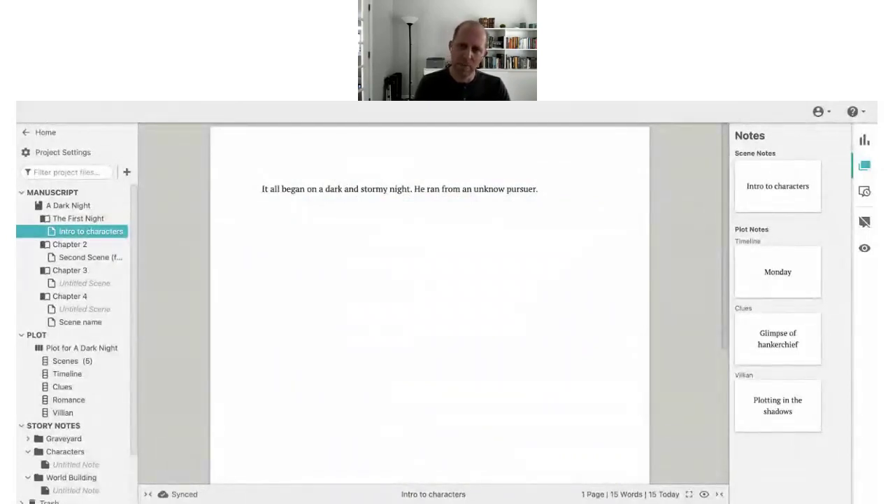
key("BackSpace")
type(", up the mast.")
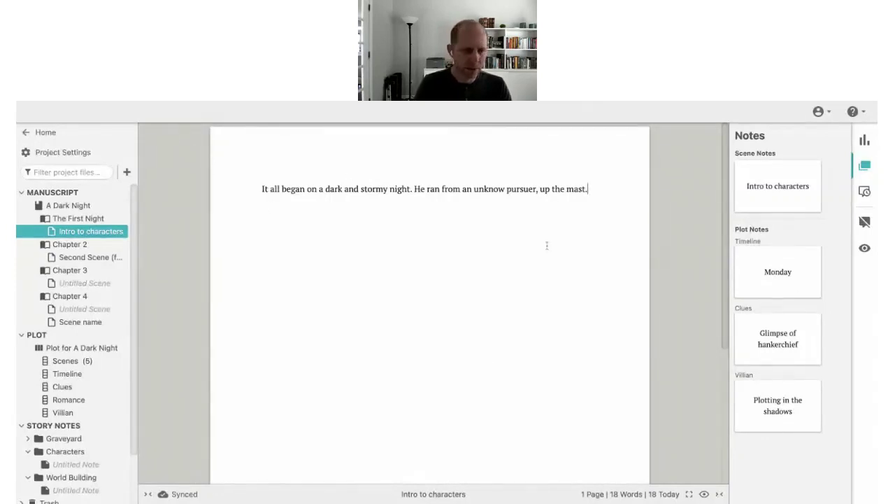
left_click(77, 349)
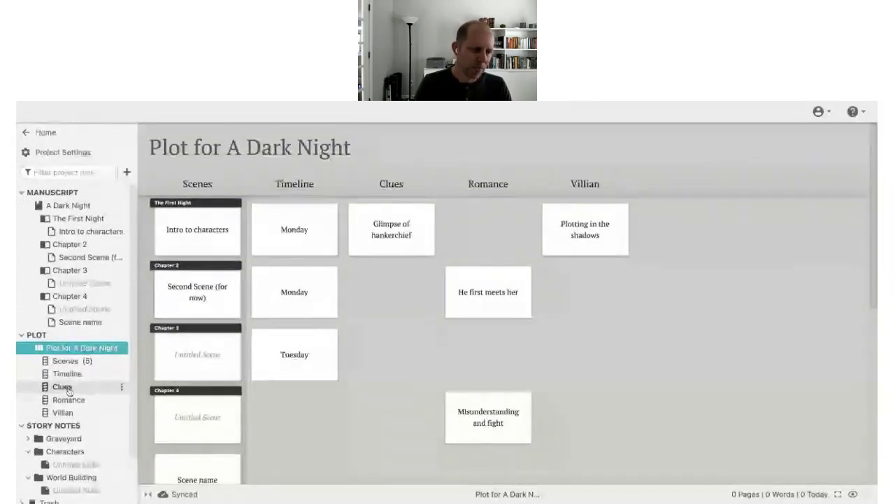
Step: Drag the Clues, Villian and Romance plot lines into the order Timeline, Villian, Clues, Romance
left_click_drag(69, 391, 69, 389)
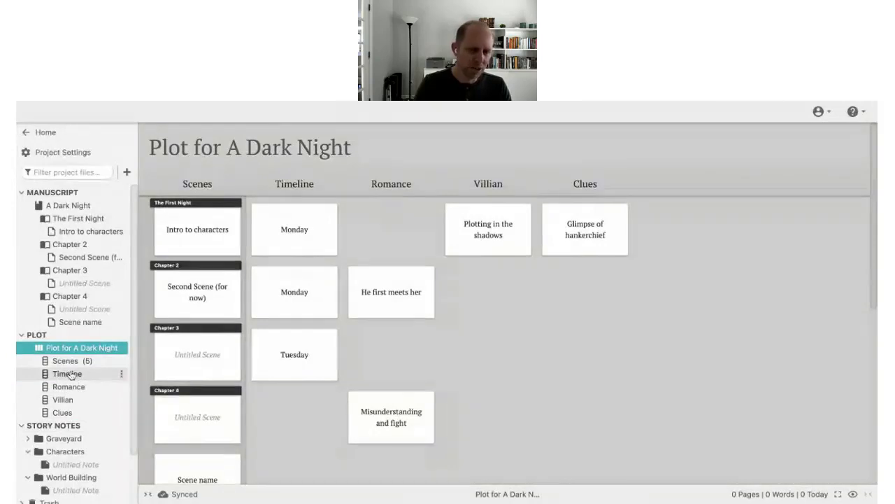
left_click_drag(69, 399, 68, 386)
mouse_move(403, 184)
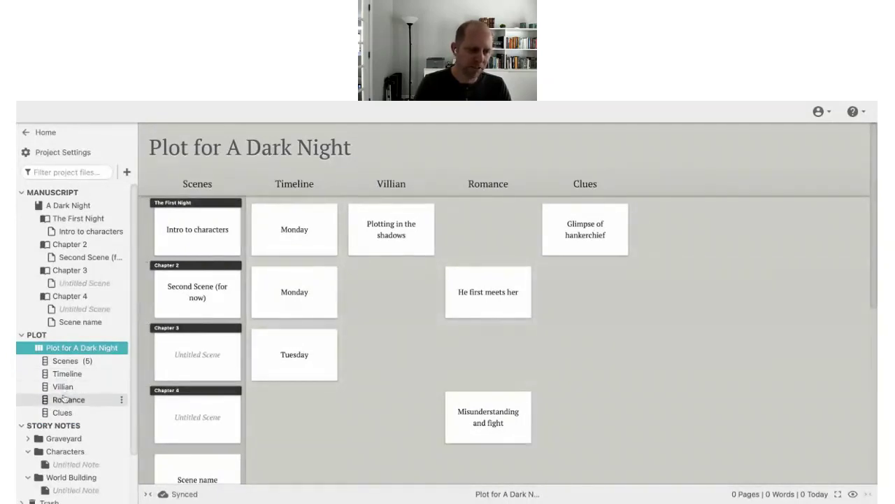
left_click_drag(68, 400, 66, 416)
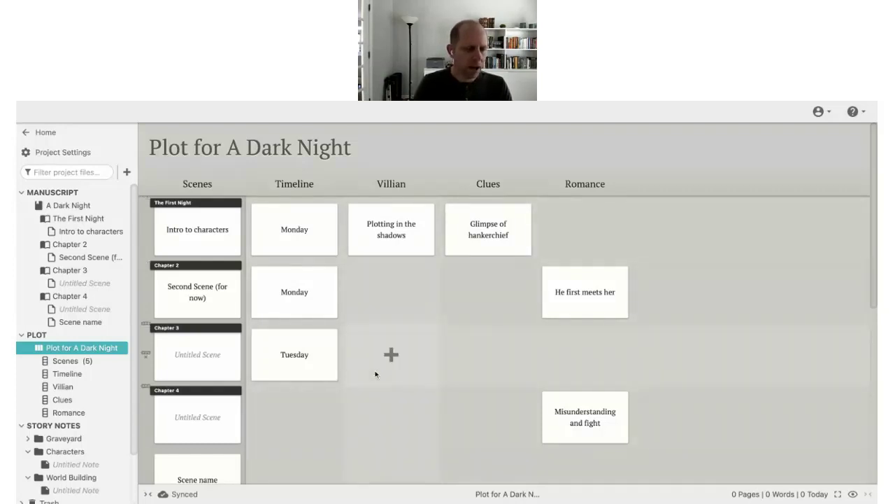
Step: From the Plots overview, add an Untitled Plot Grid through the PLOT header's context menu
left_click(80, 339)
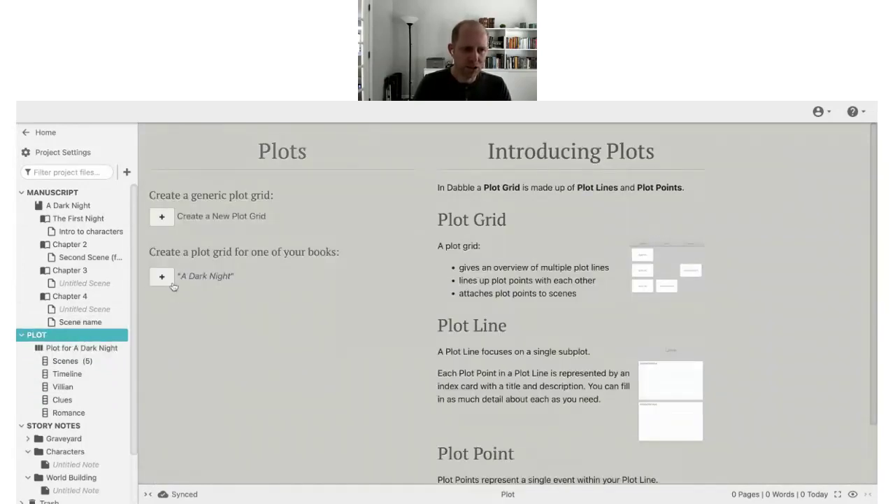
left_click_drag(168, 195, 270, 195)
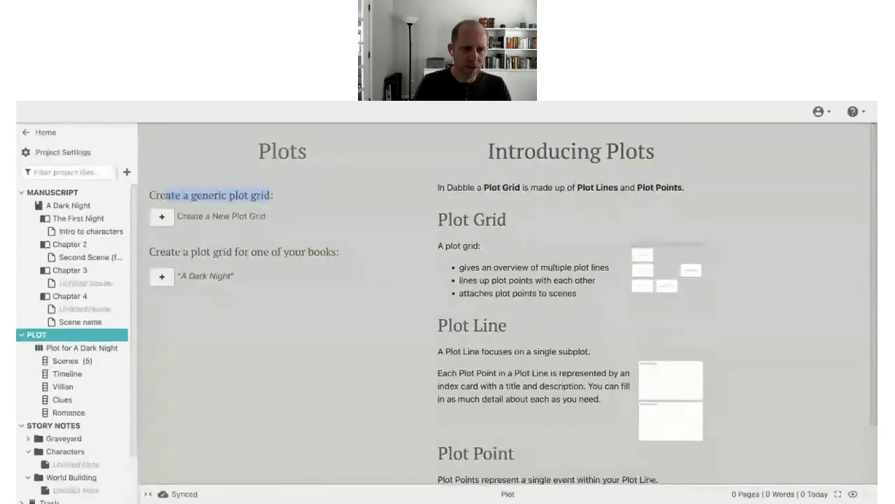
left_click_drag(176, 252, 299, 252)
left_click(310, 252)
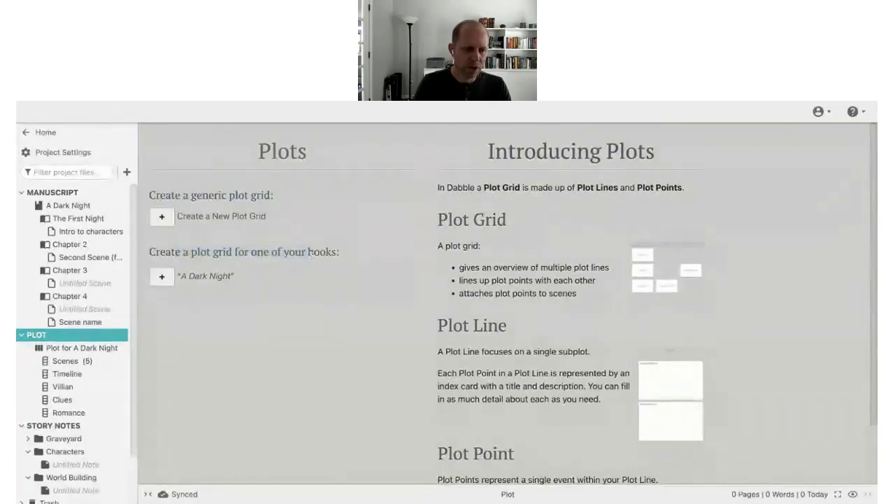
right_click(77, 336)
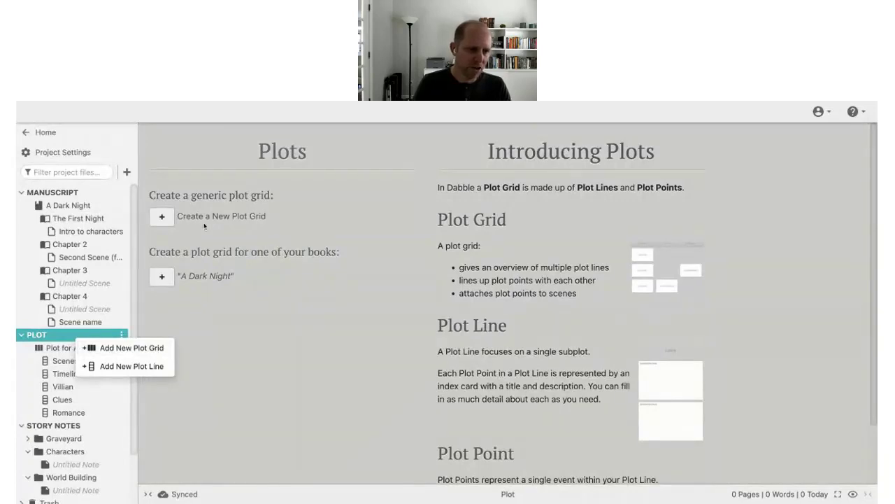
left_click(150, 349)
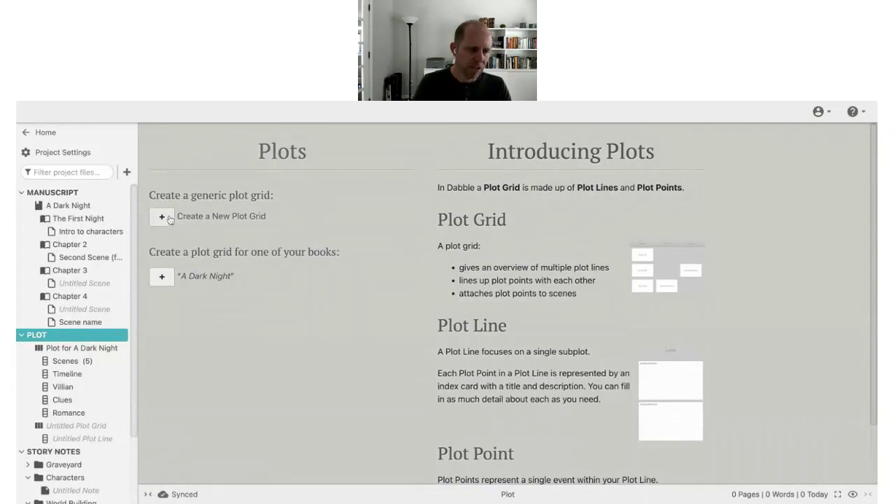
Step: Open the empty Untitled Plot Grid, then return to the Plot for A Dark Night board
left_click(77, 426)
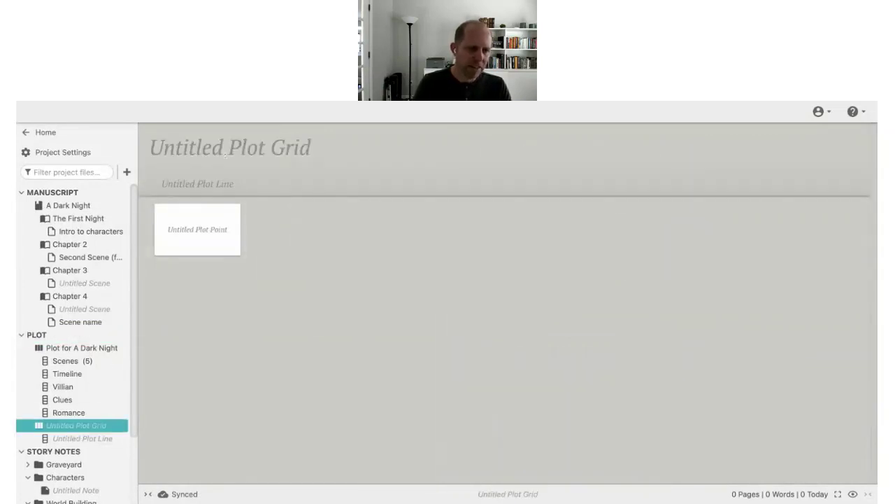
left_click(87, 349)
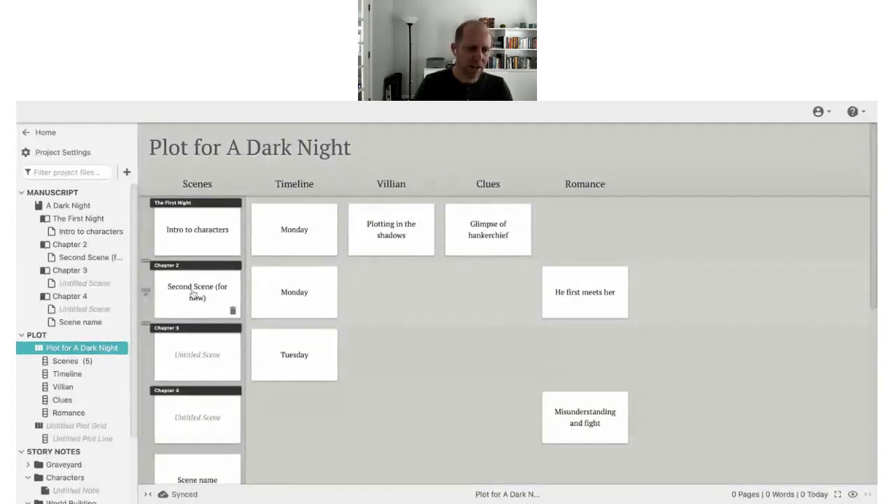
left_click(147, 326)
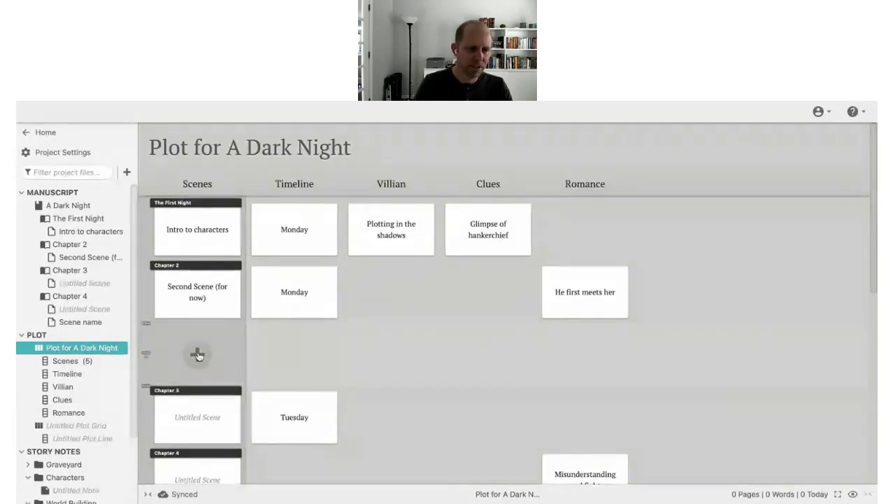
left_click(197, 354)
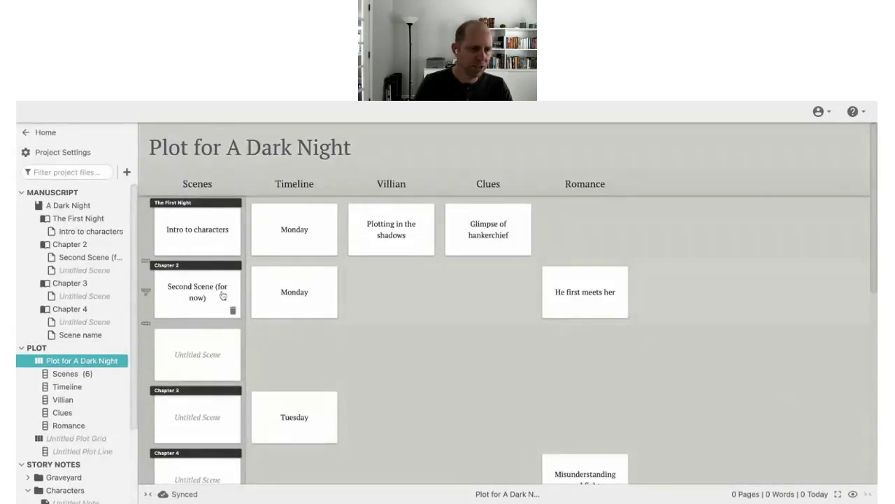
left_click(145, 358)
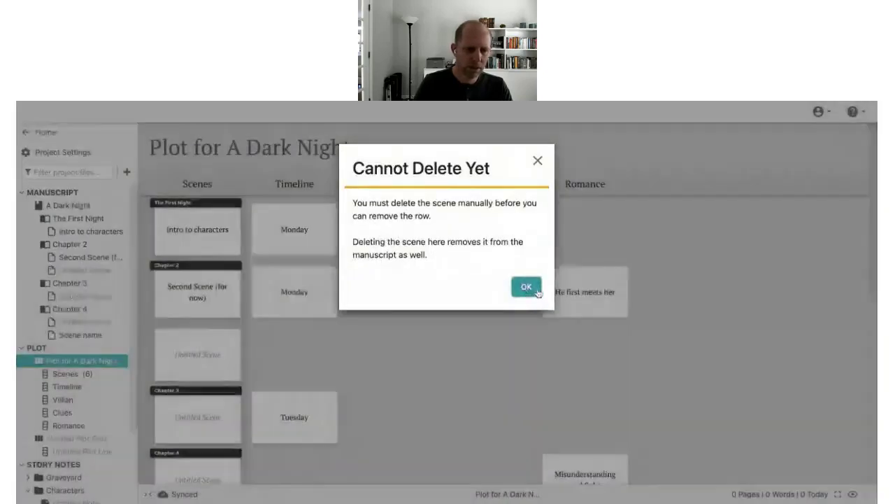
left_click(536, 290)
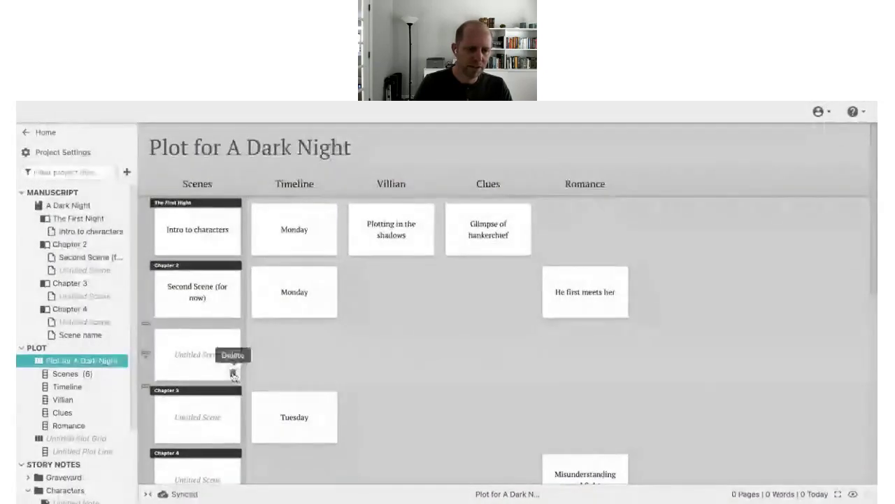
left_click(233, 371)
left_click(147, 358)
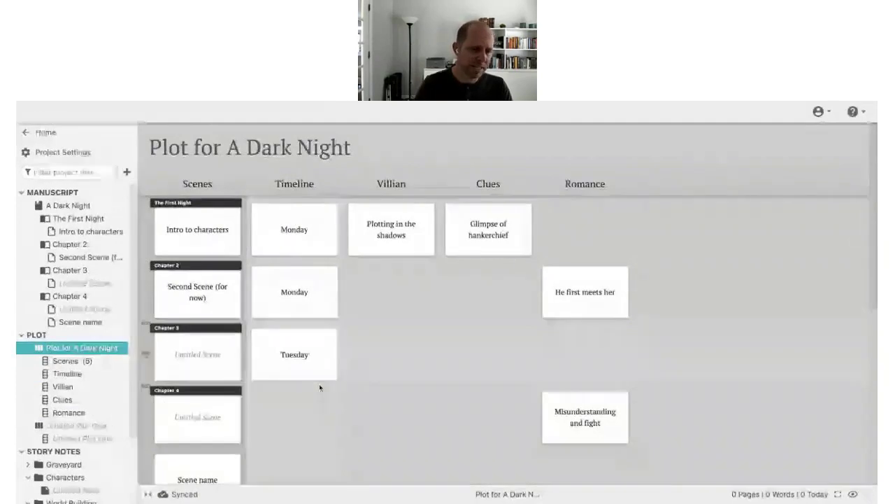
Step: Add plot lines Villian, Romance and Clues to the Untitled Plot Grid, plus a plot point under the first line
left_click(90, 427)
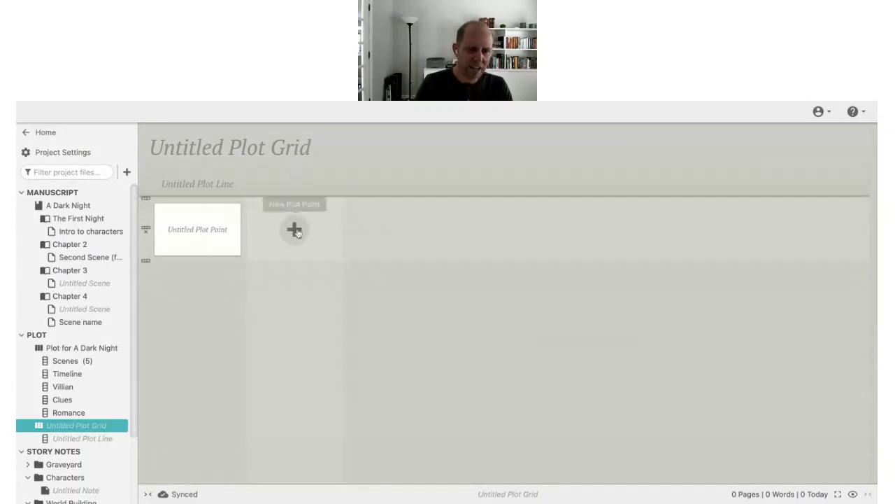
left_click(288, 230)
type("Villian")
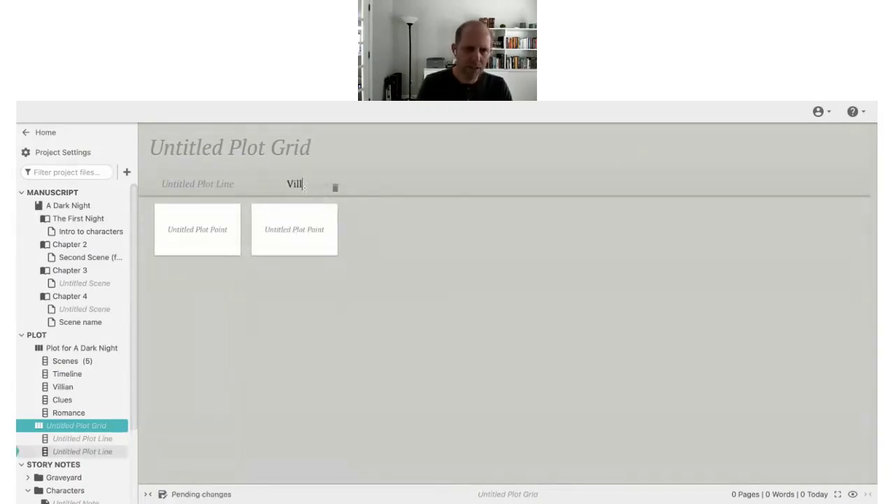
left_click(386, 236)
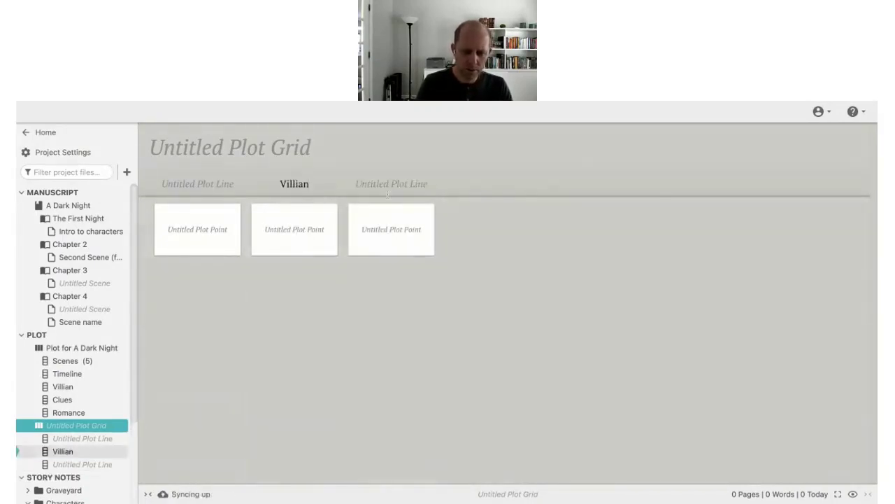
type("Romance")
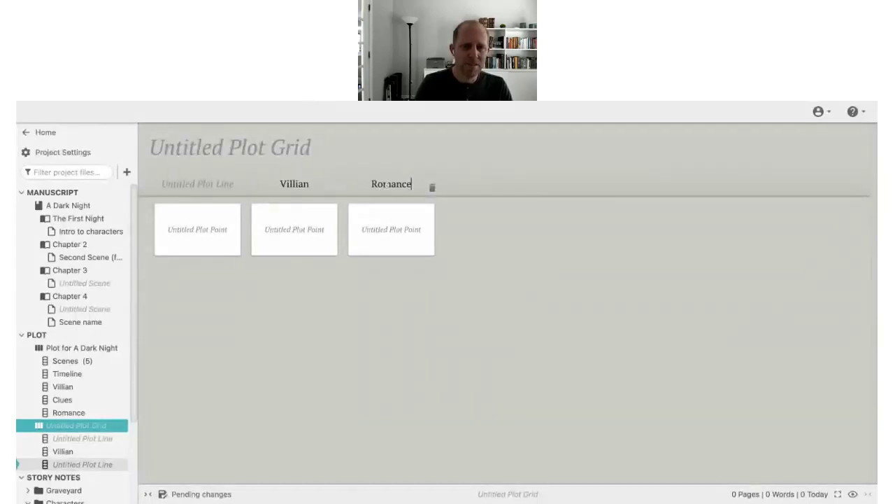
left_click(490, 231)
type("Clues")
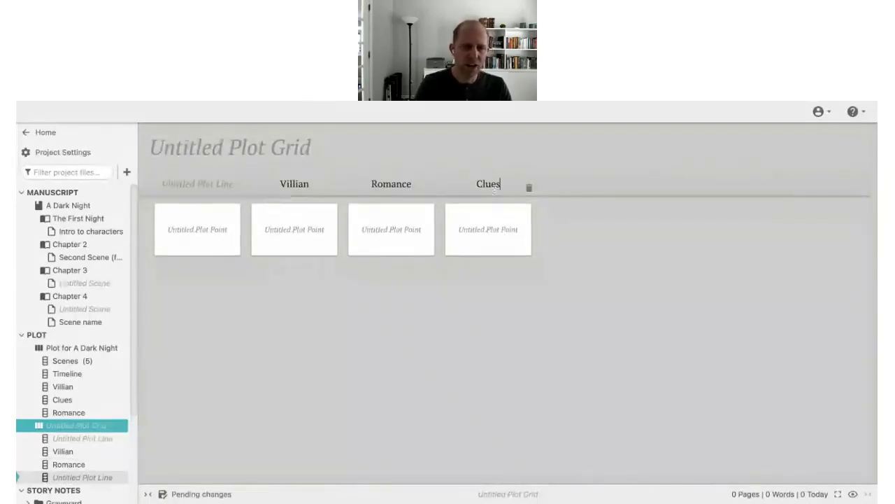
left_click(293, 290)
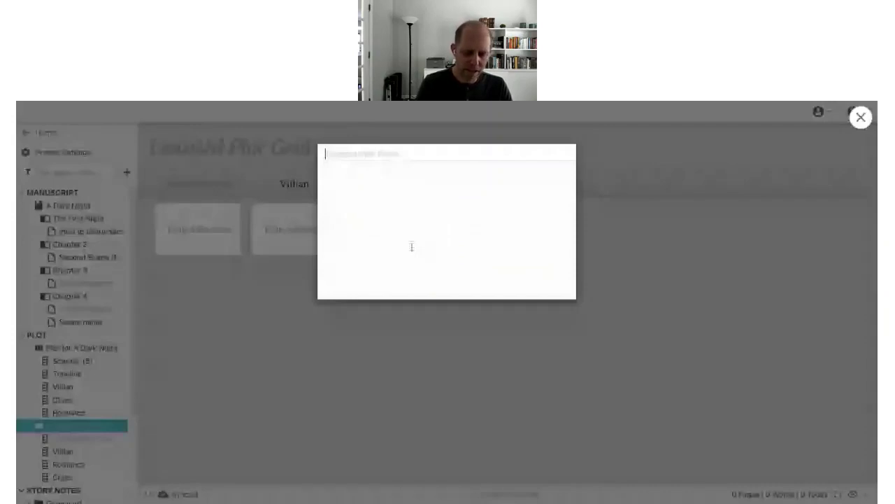
Step: Title the first plot point 'Book 1 - Part 1'
type("Book 1")
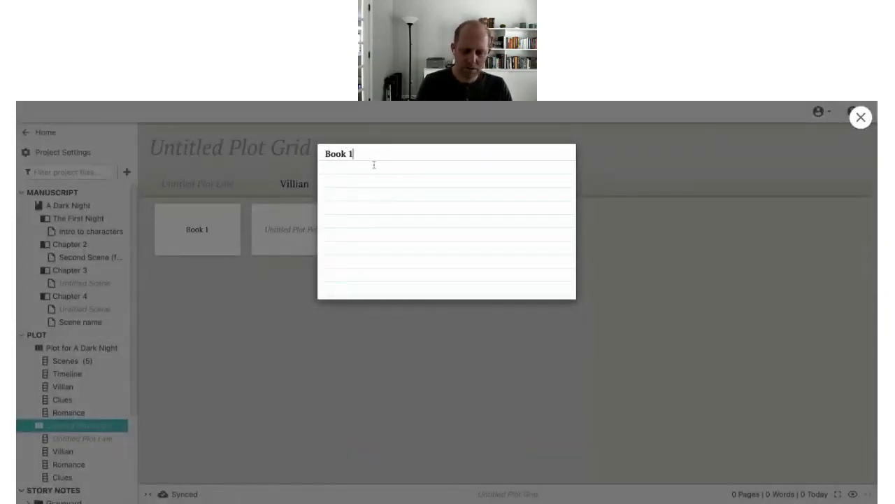
type(" -")
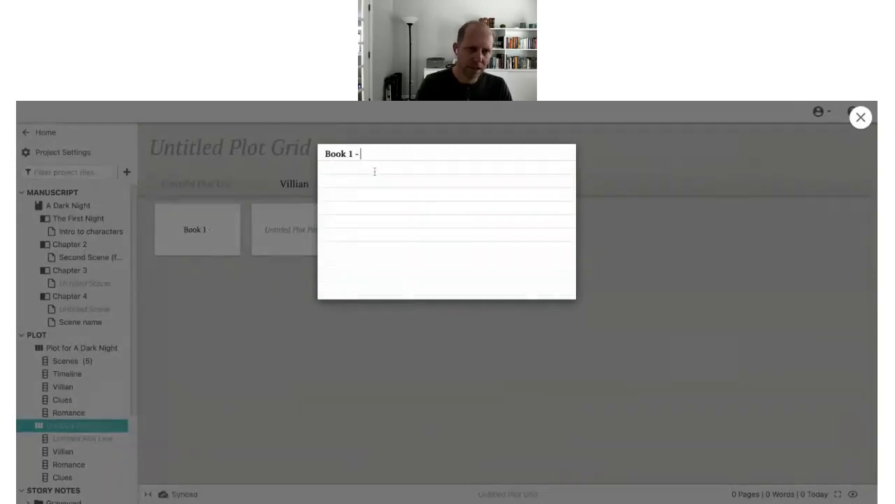
key("BackSpace")
key("BackSpace")
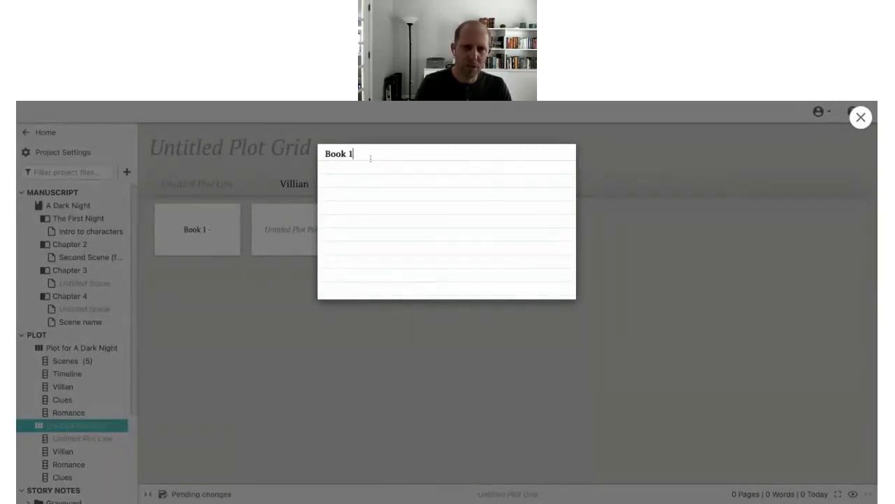
left_click(365, 163)
left_click(352, 358)
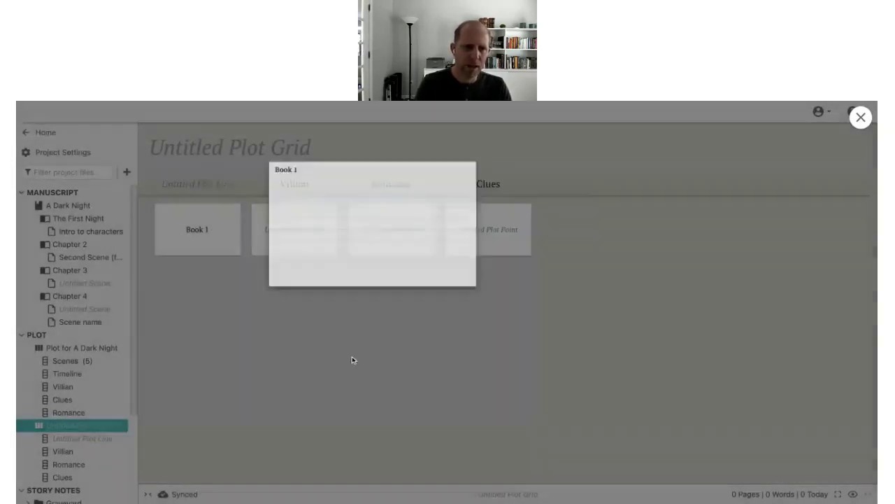
left_click(224, 235)
left_click(408, 148)
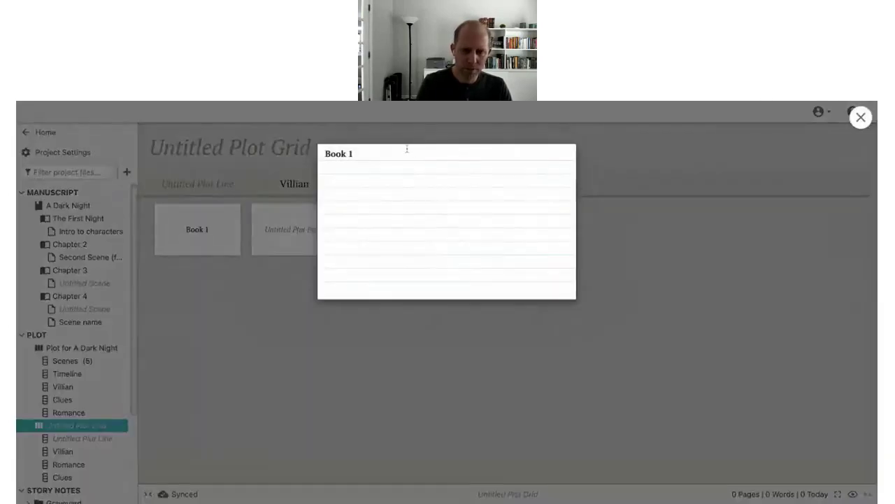
type("- Pa")
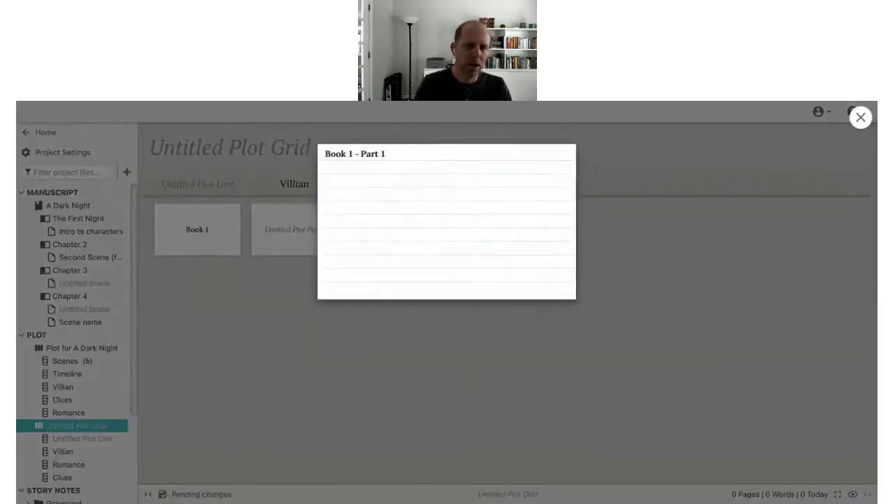
type("rt 1")
key("Tab")
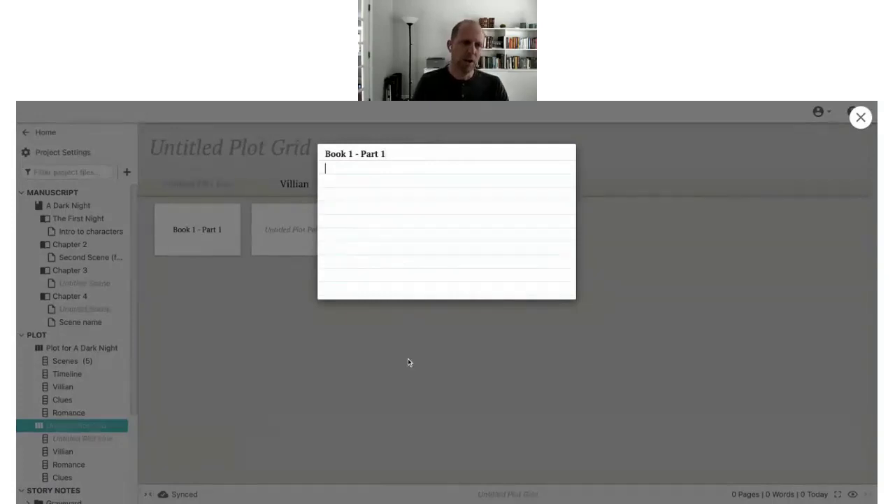
left_click(408, 359)
Step: Add a second plot point below it titled 'Book 1 - Part 2'
left_click(197, 290)
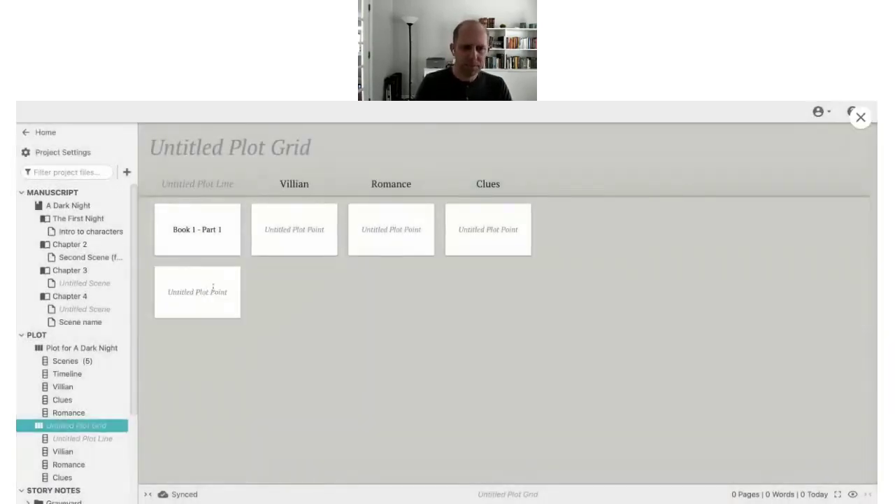
left_click(212, 286)
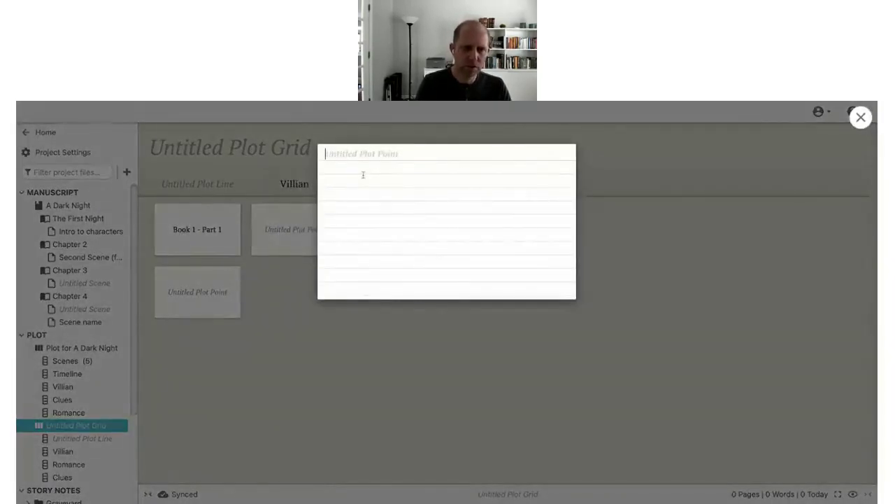
type("Book 1 - ")
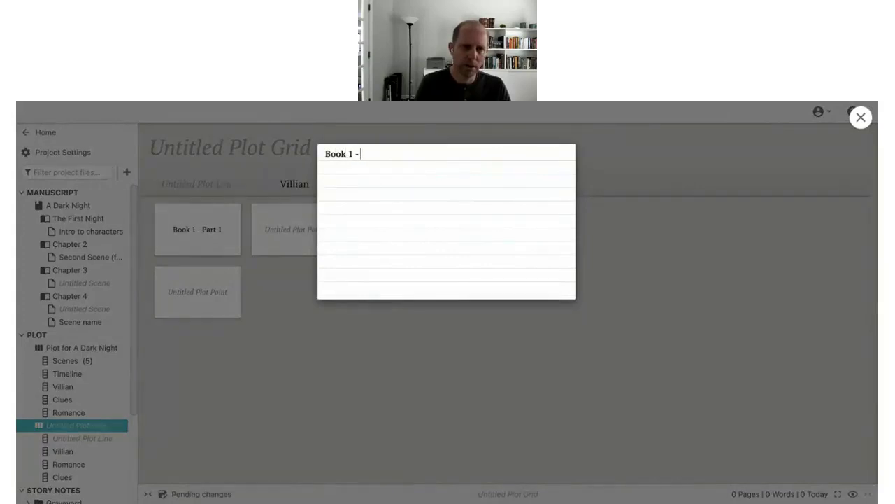
type("part 2")
key("Return")
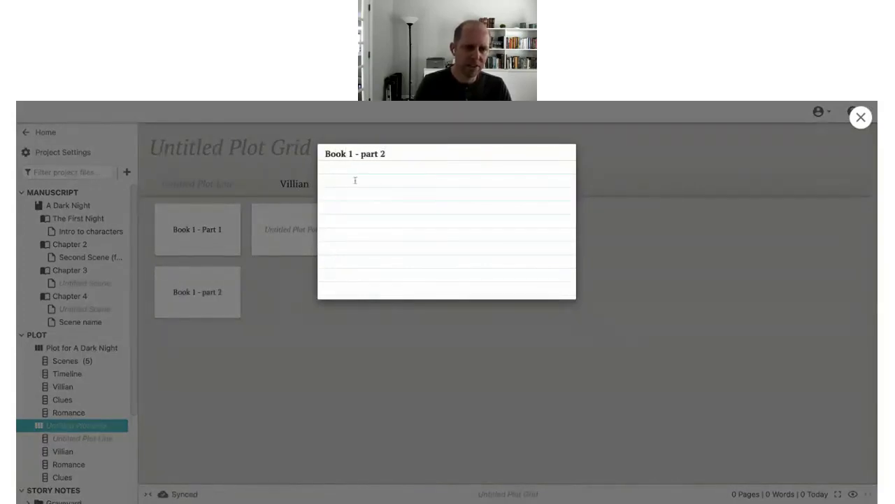
left_click(361, 153)
key("Delete")
type("P")
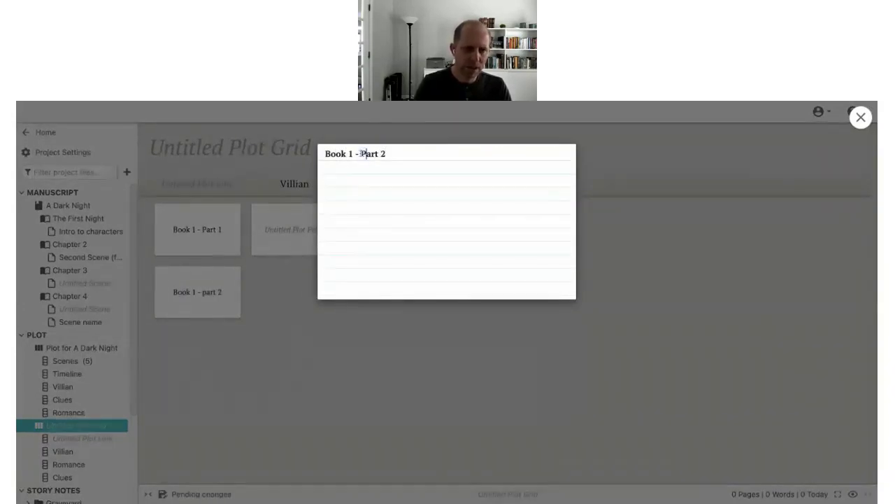
left_click(420, 443)
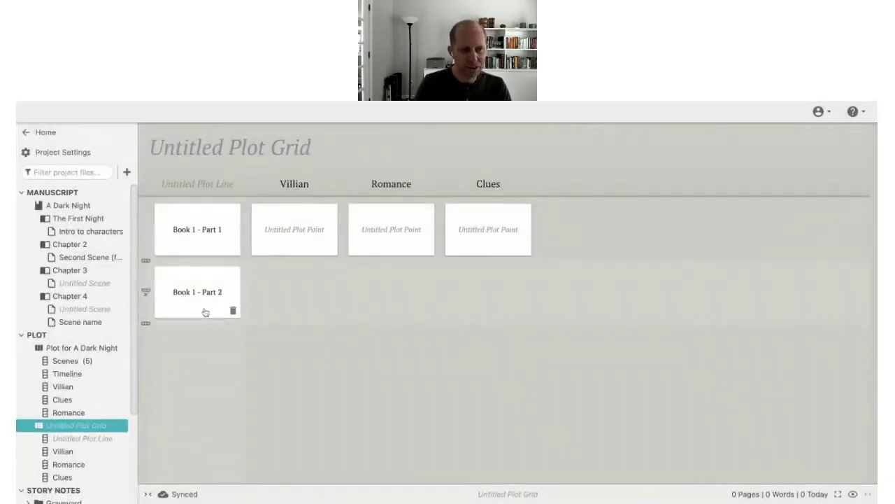
Step: Create a second Untitled Plot Grid from the PLOT section's context menu
mouse_move(317, 346)
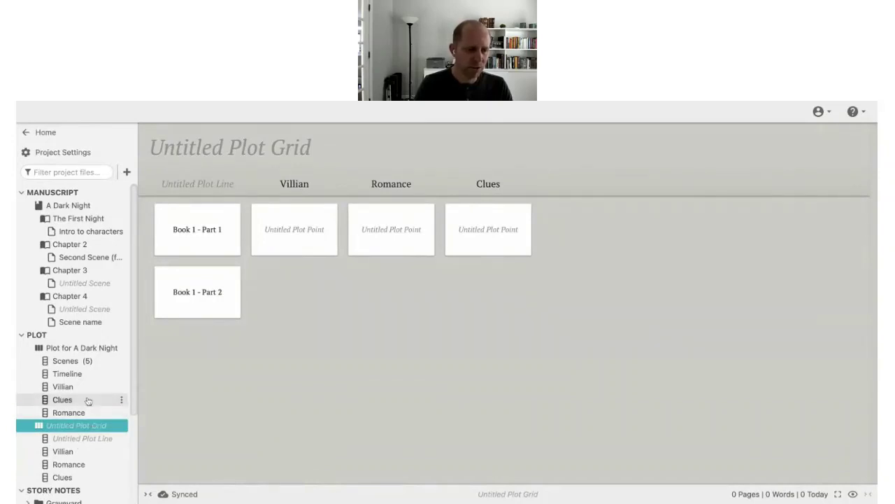
right_click(74, 336)
left_click(130, 343)
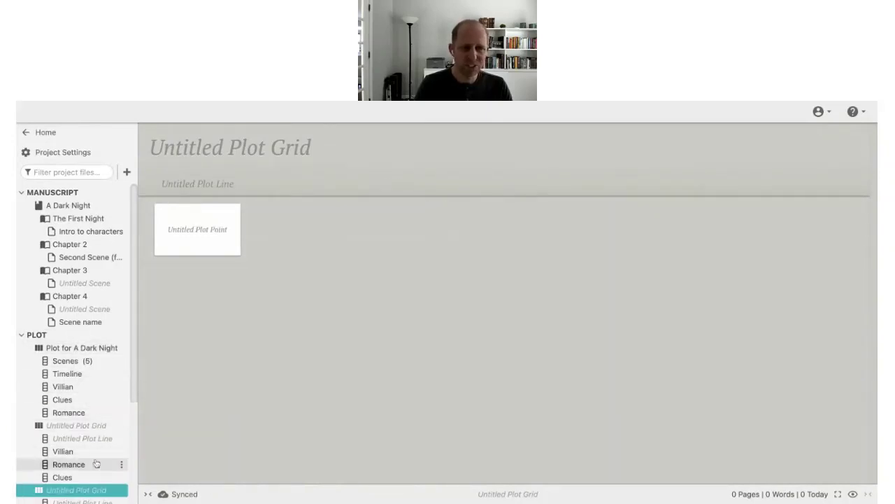
scroll(98, 463, "down", 1)
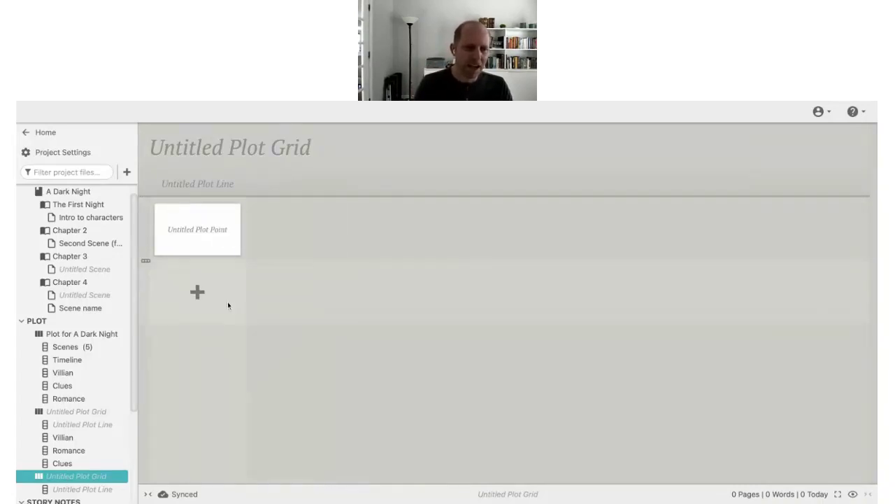
Step: Title the new grid 'Final Scene' and add two more plot points to its plot line
left_click(202, 150)
type("Fi")
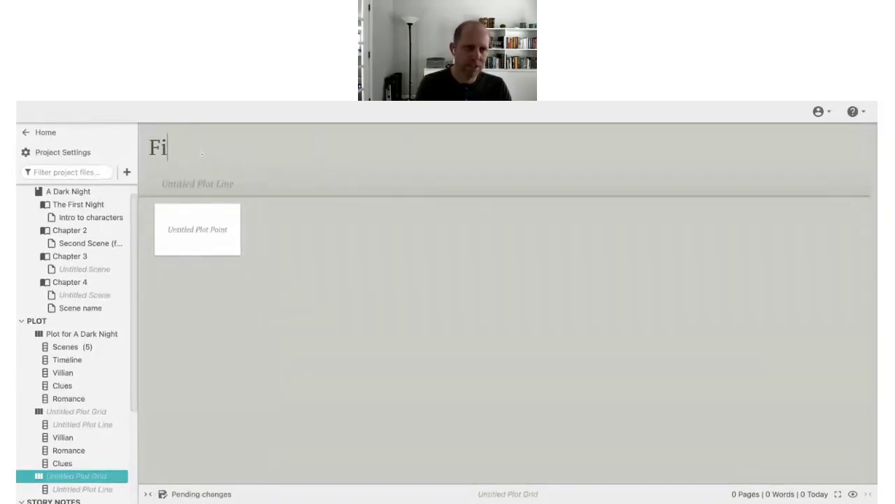
type("nal Scene")
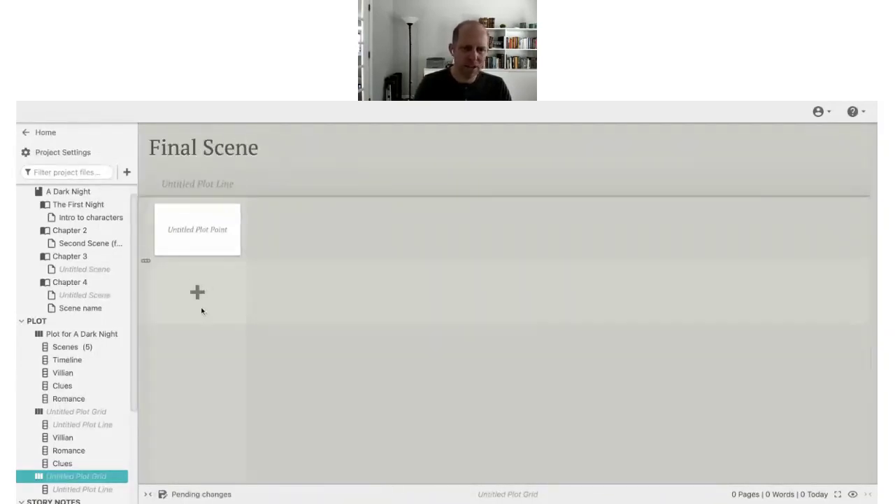
left_click(198, 294)
left_click(202, 363)
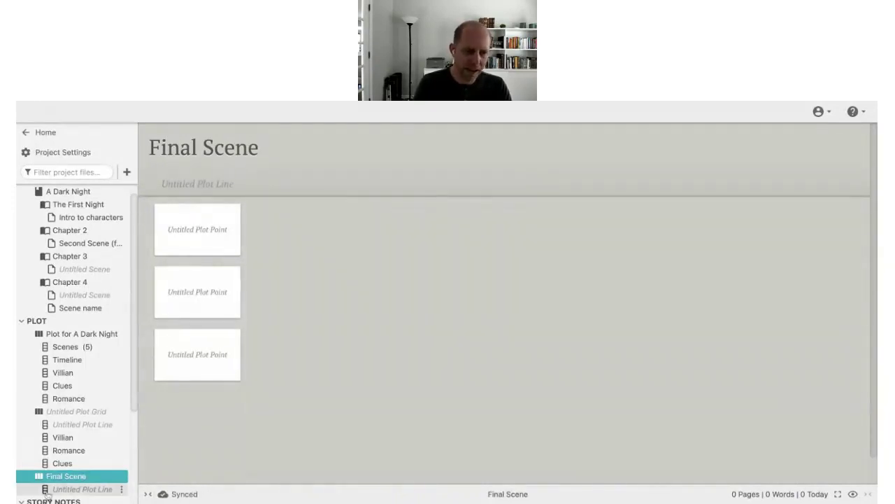
Step: Bring up the Final Scene grid's options and dismiss them without changes
right_click(89, 476)
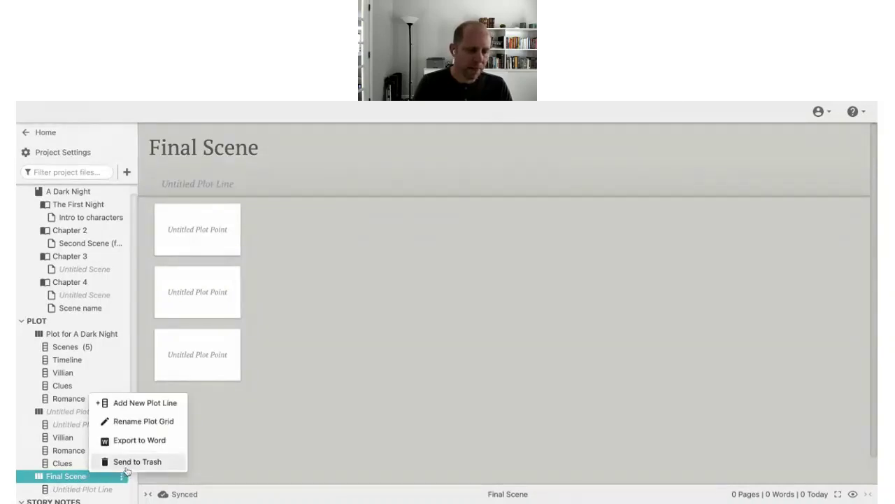
left_click(114, 474)
scroll(105, 455, "down", 3)
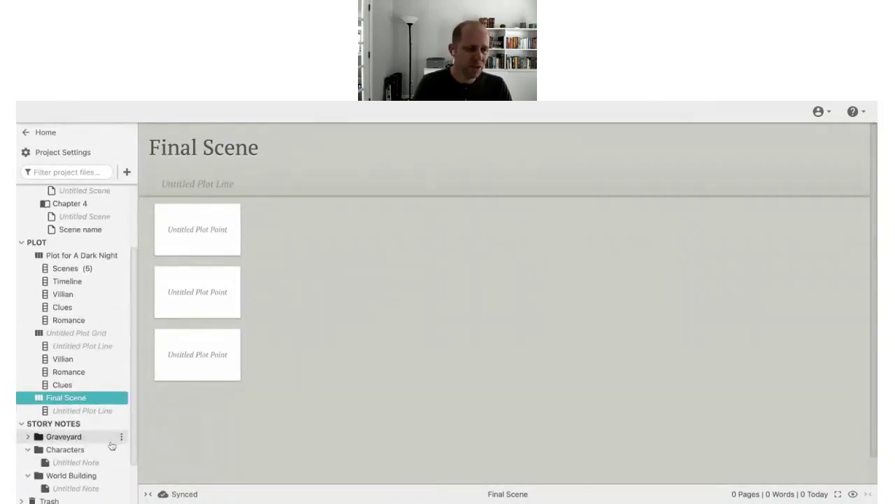
scroll(96, 314, "up", 2)
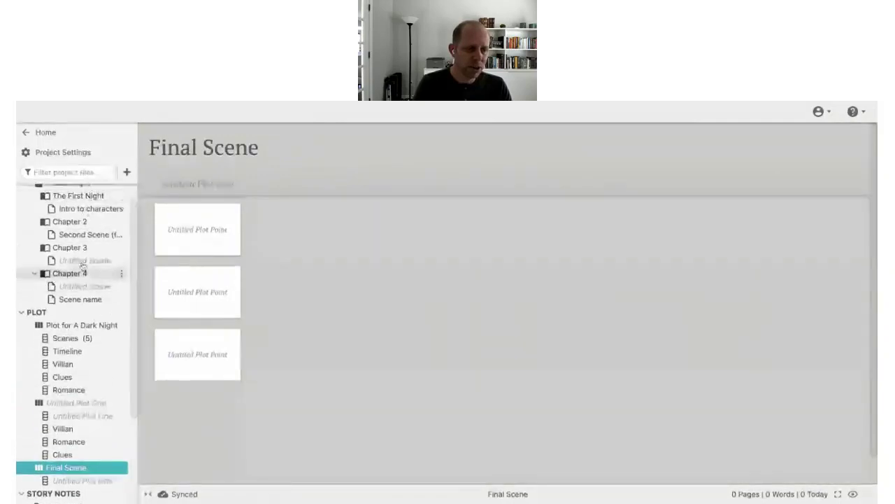
scroll(100, 427, "down", 2)
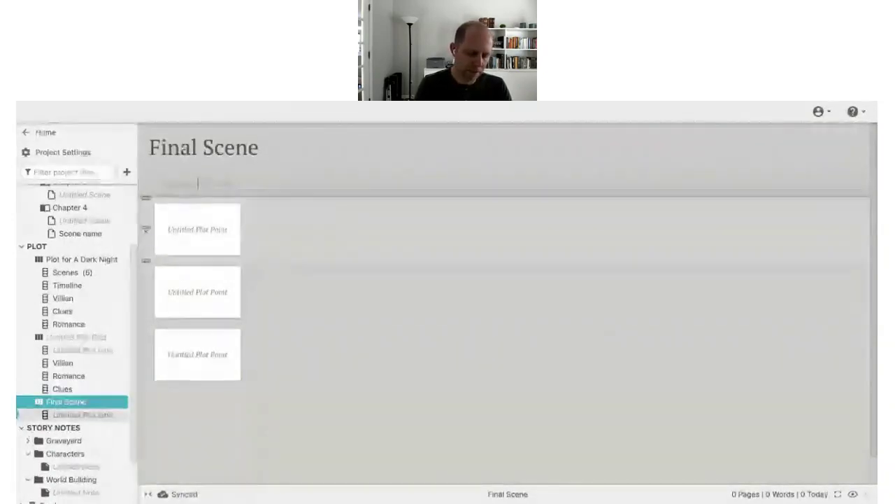
Step: Name the plot line 'Love' and drag it into Plot for A Dark Night after Villian
type("Love")
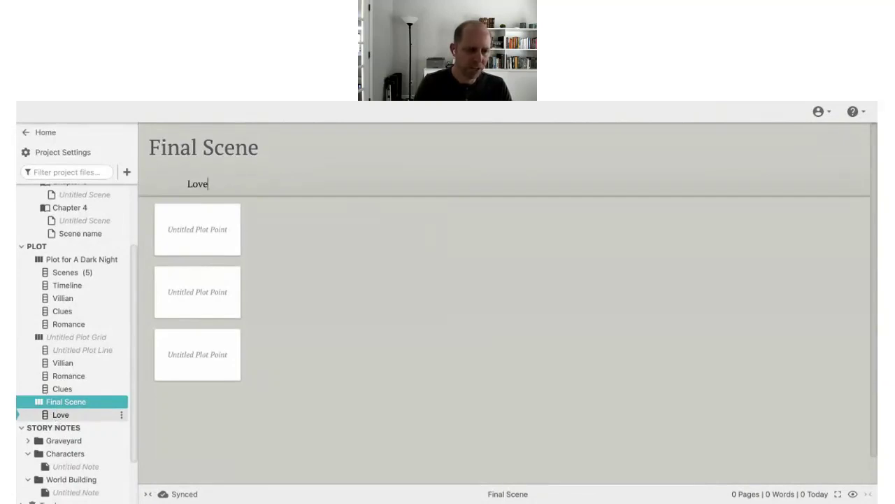
left_click_drag(61, 415, 77, 311)
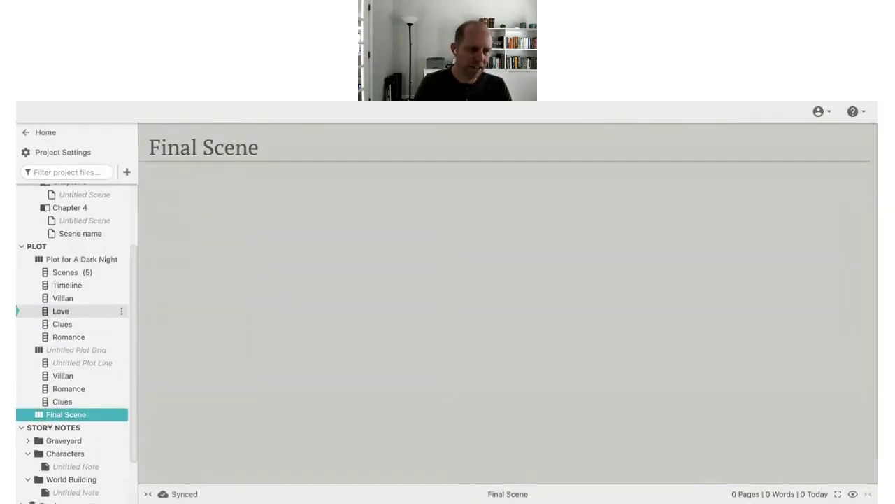
Step: Open Plot for A Dark Night, adding then deleting a trial plot point in Villian's Chapter 4 row
left_click(77, 260)
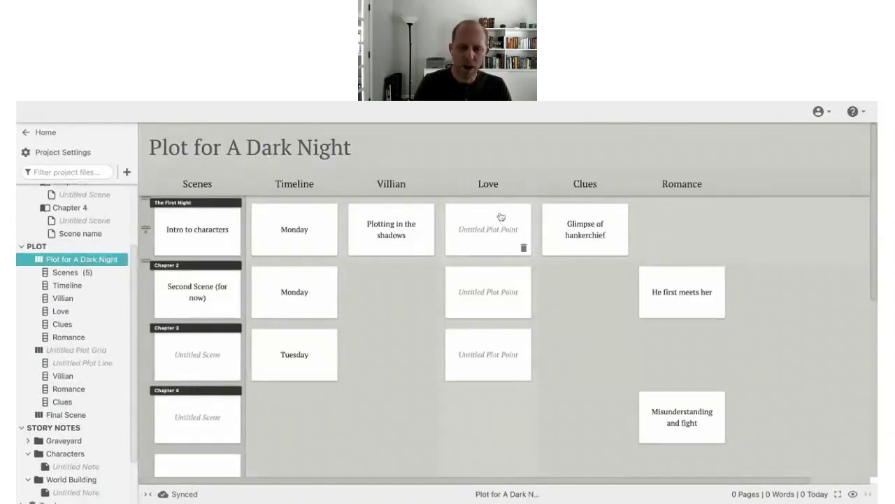
scroll(487, 416, "down", 2)
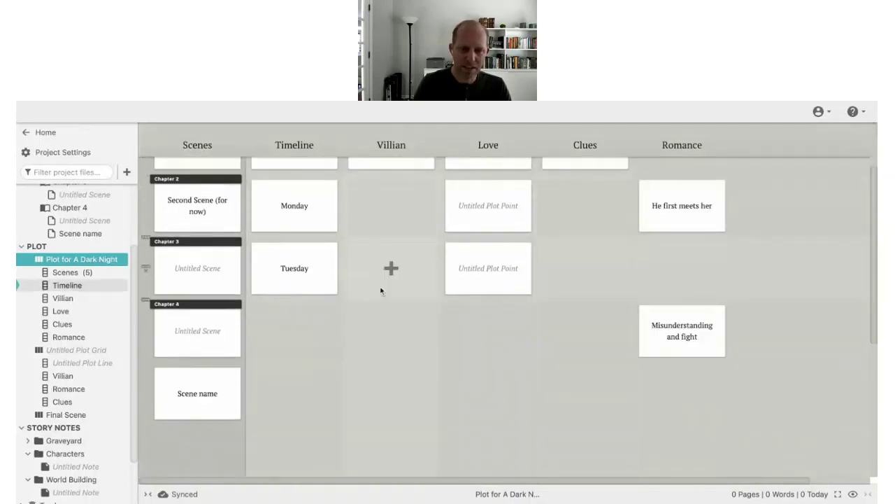
left_click(391, 330)
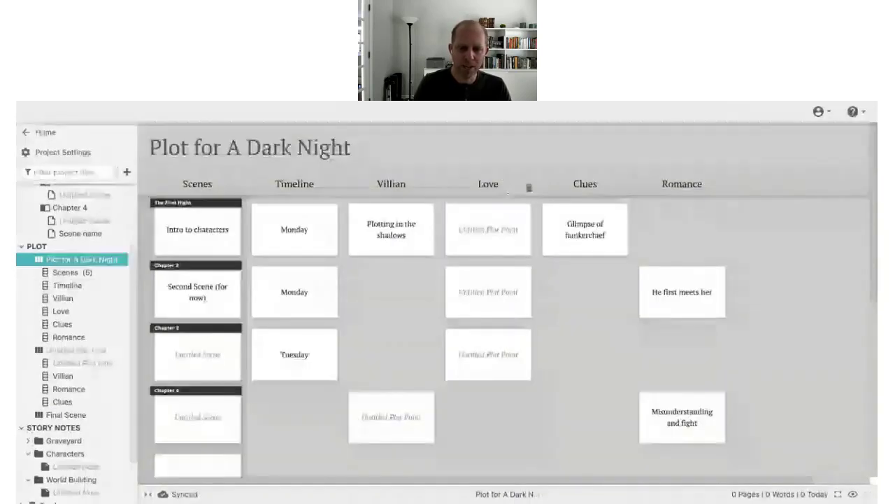
left_click(425, 433)
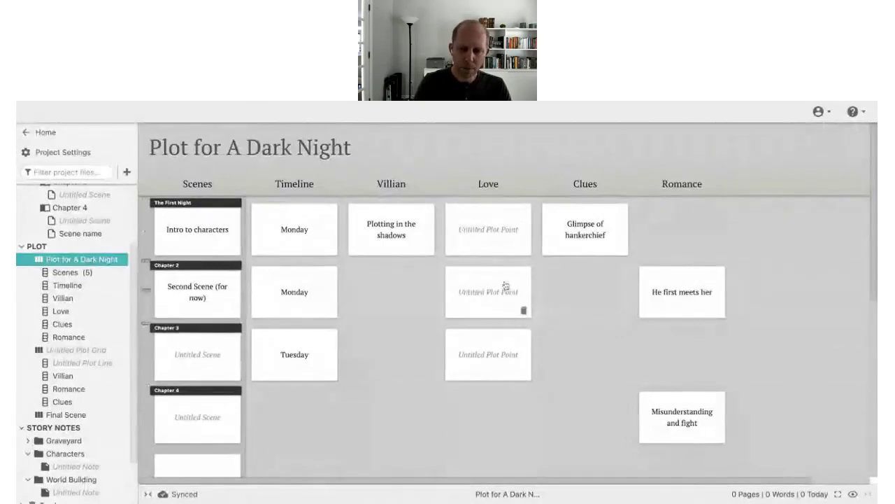
scroll(583, 410, "down", 3)
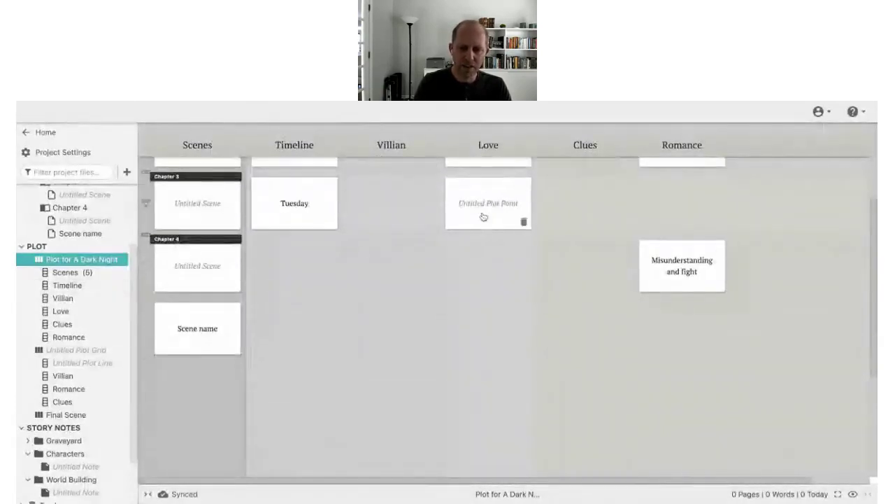
Step: Drag Love's lower two plot points down into the Chapter 4 and Scene name rows
left_click_drag(483, 217, 491, 350)
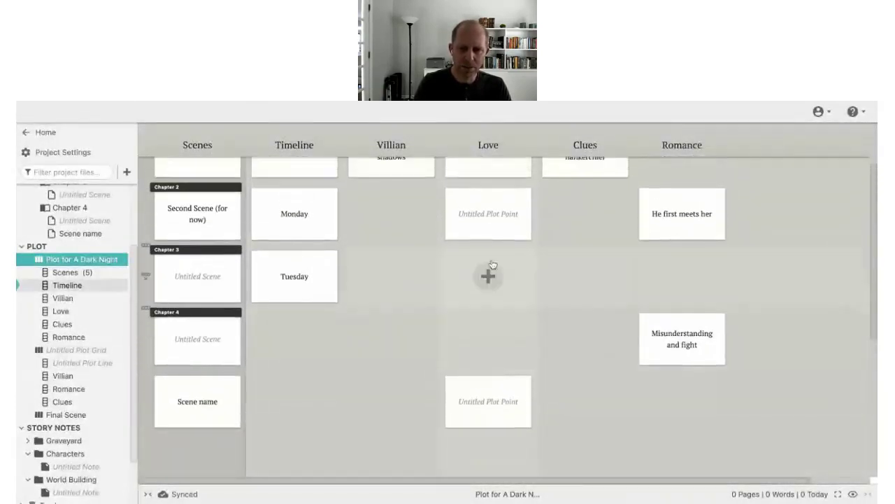
left_click_drag(492, 264, 493, 353)
scroll(583, 399, "up", 2)
scroll(490, 381, "down", 1)
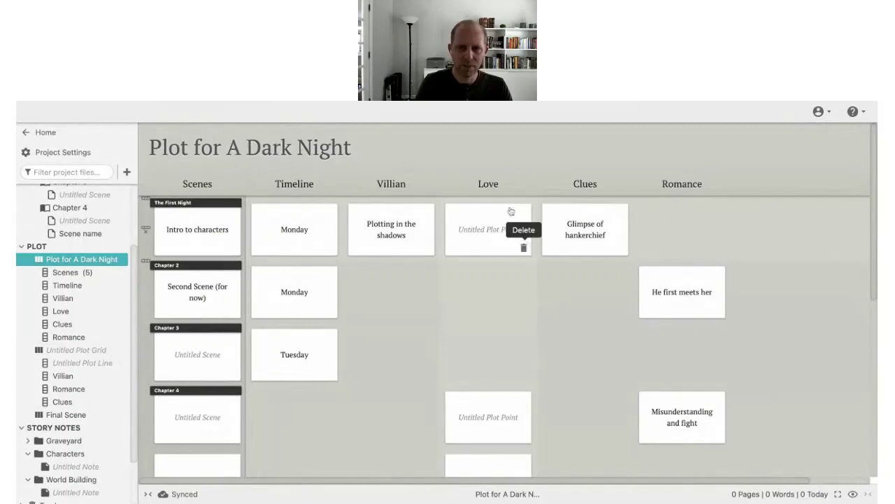
Step: Delete the Love plot line and send the Untitled Plot Grid to the trash
left_click(529, 189)
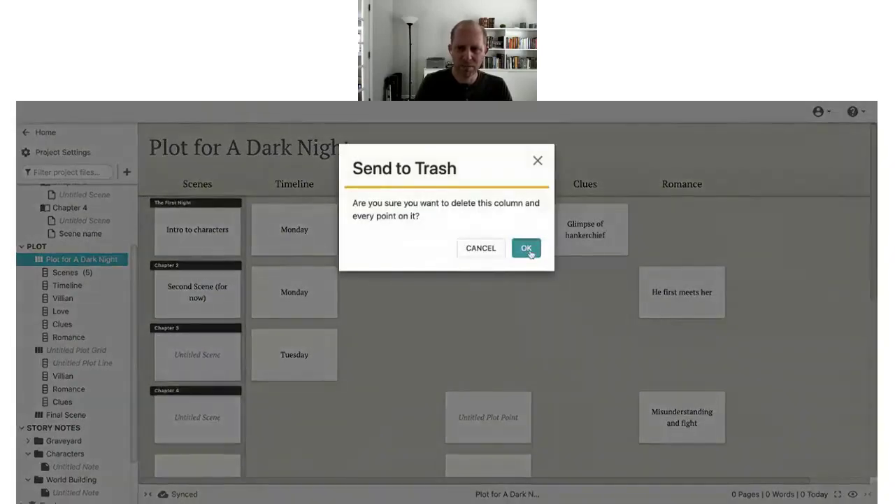
left_click(526, 248)
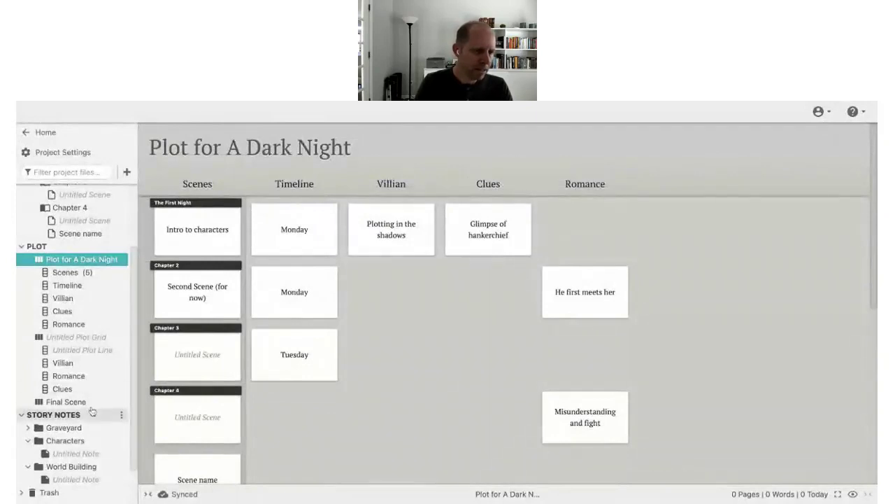
right_click(105, 338)
left_click(160, 404)
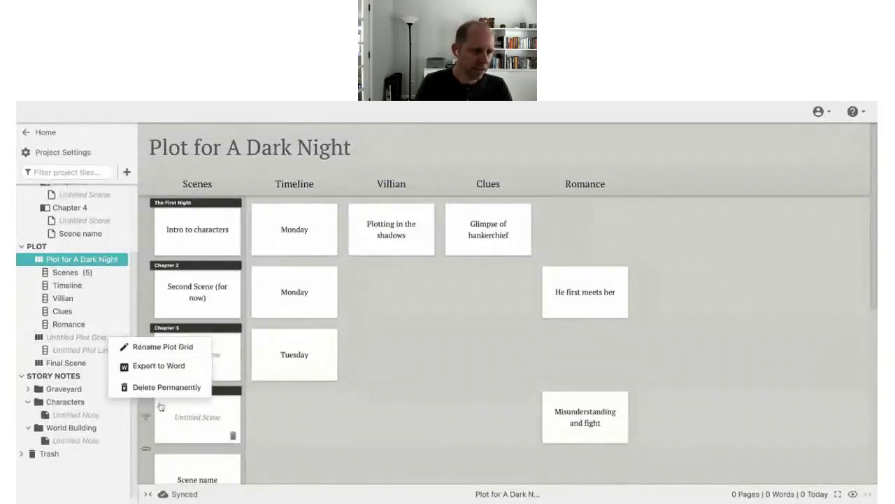
Step: Create a new plot grid for A Dark Night, trash the Final Scene grid, and open the new grid
left_click(75, 263)
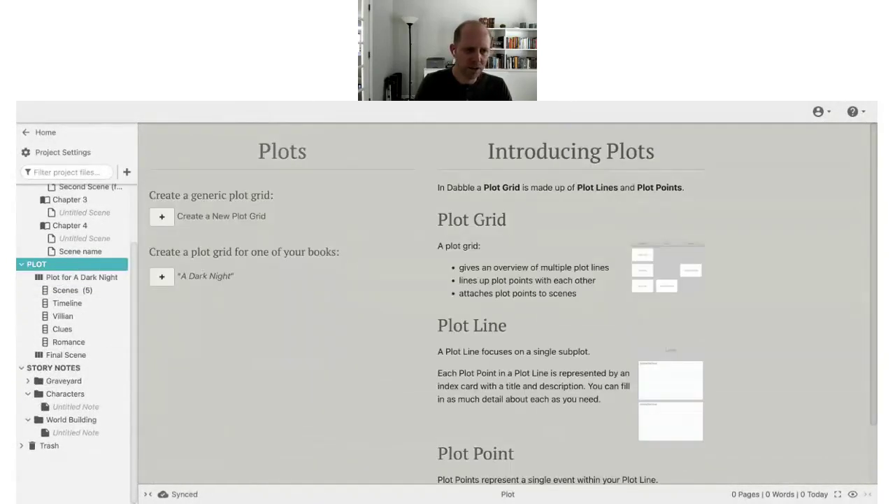
left_click(161, 278)
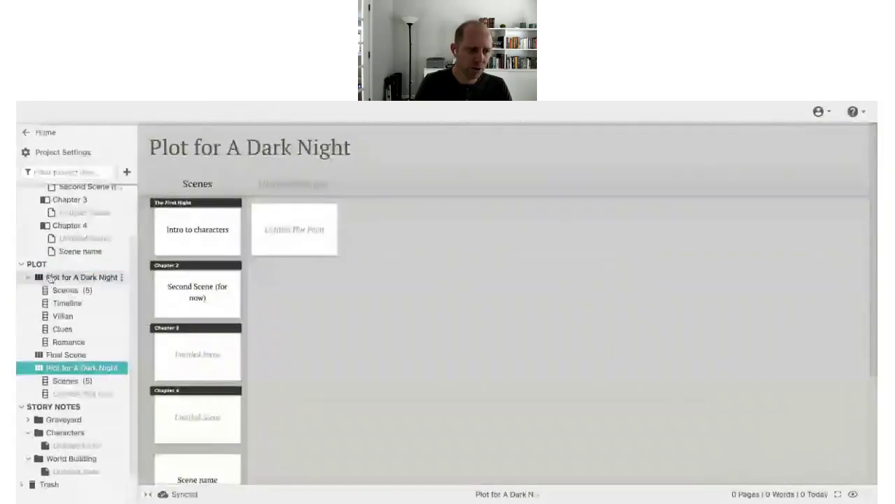
right_click(77, 363)
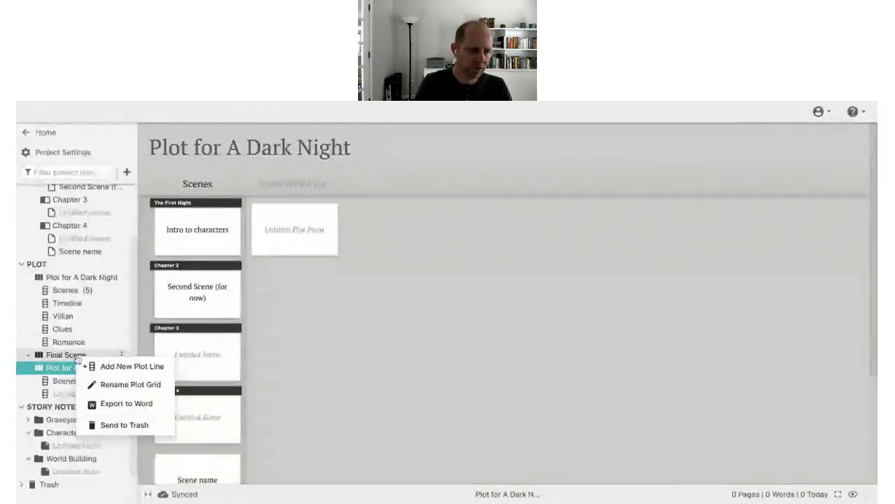
left_click(120, 424)
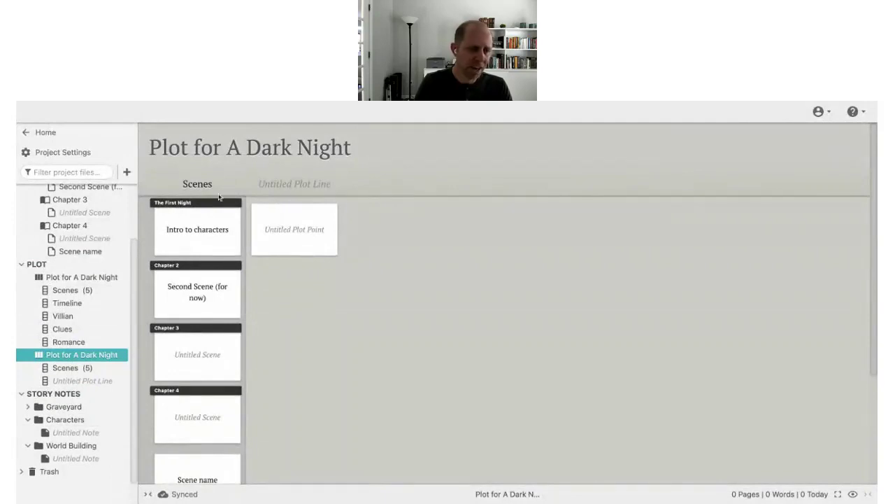
left_click(84, 281)
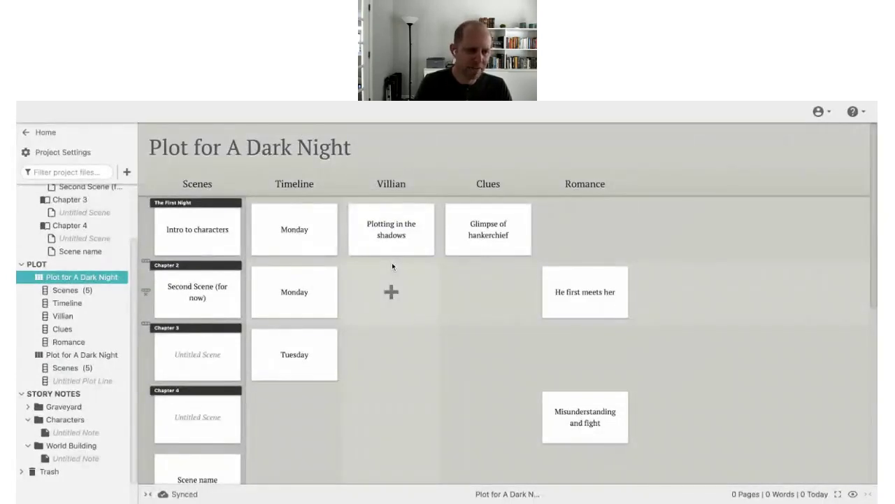
left_click(81, 354)
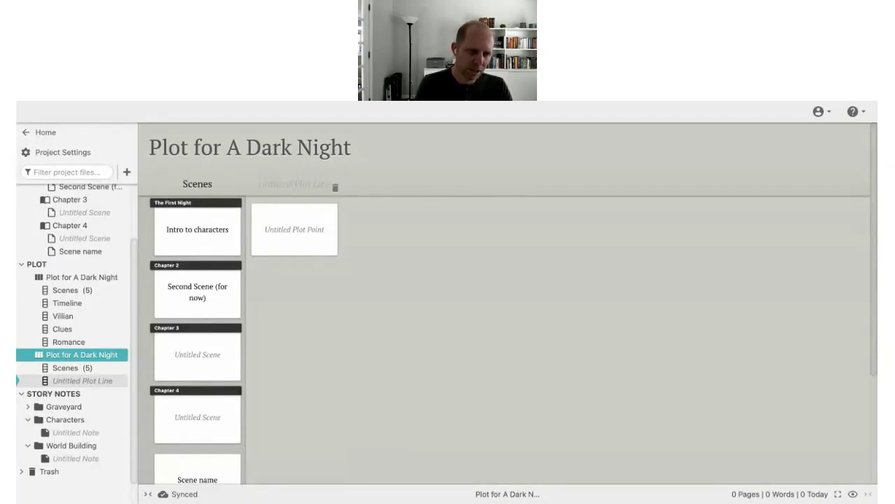
Step: Name the plot line Robert and title its first card 'Starts off weak'
type("He")
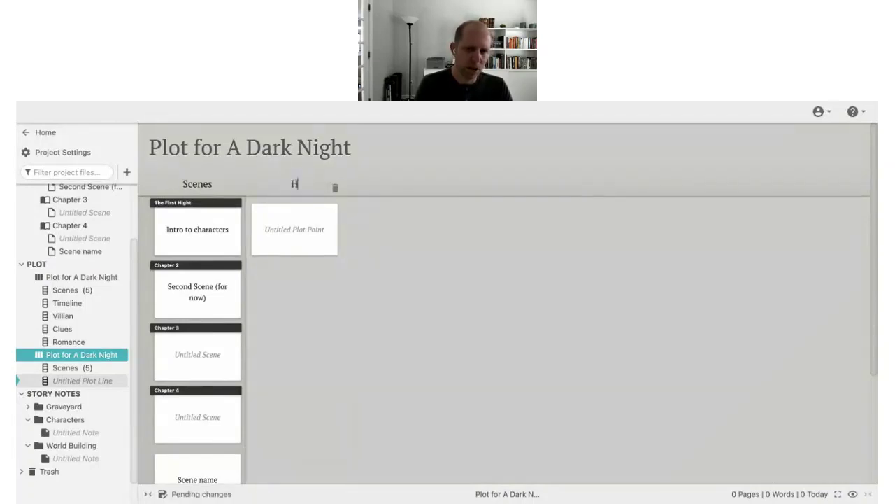
key("BackSpace")
type("Robert")
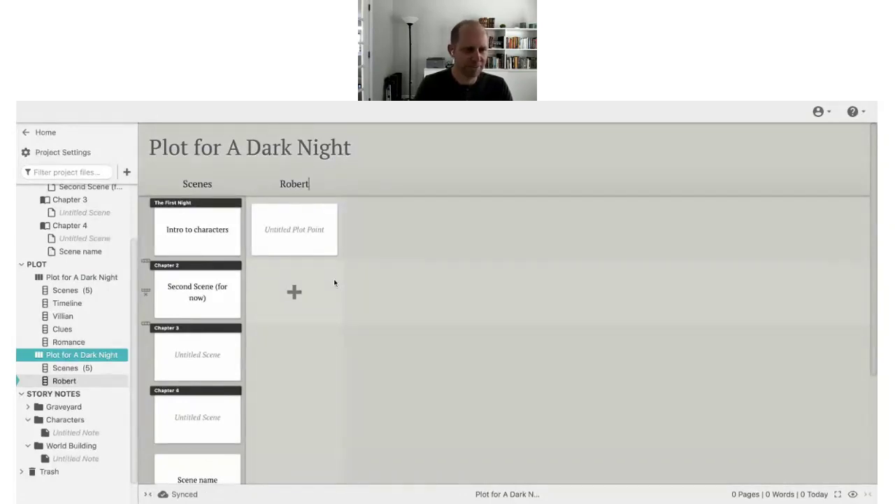
left_click(305, 239)
type("s off")
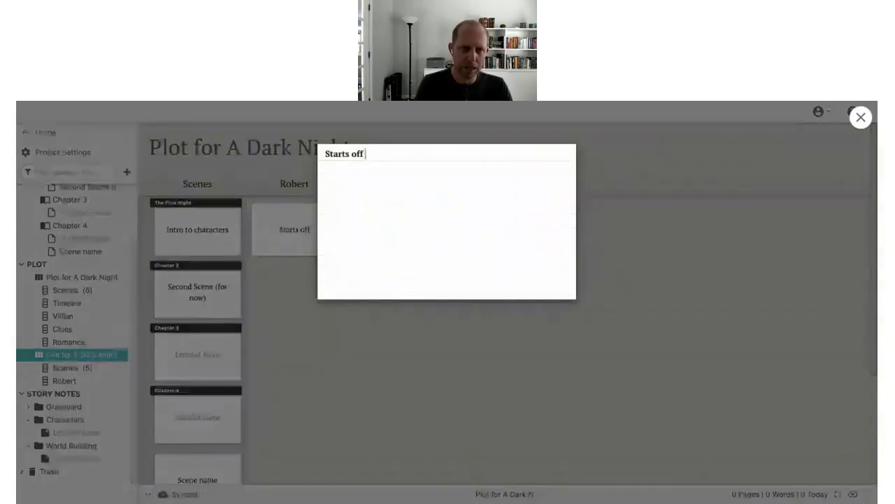
type("tarts off wea")
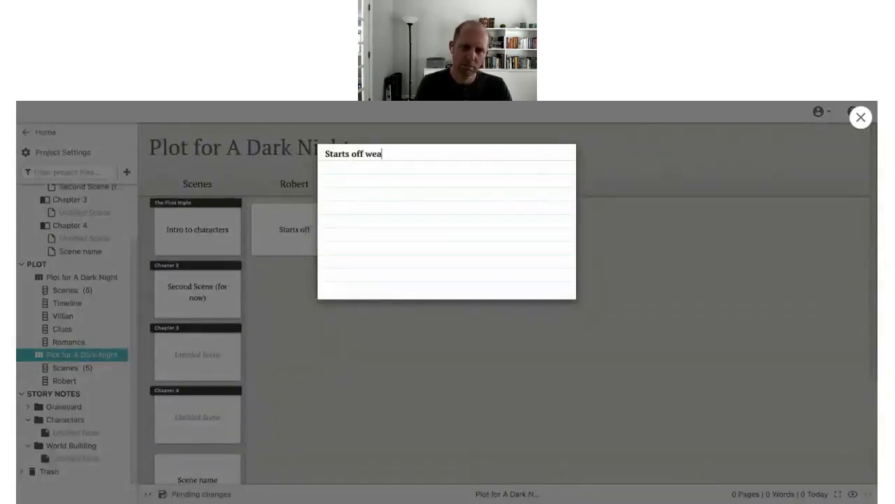
type("kk")
key("BackSpace")
key("Return")
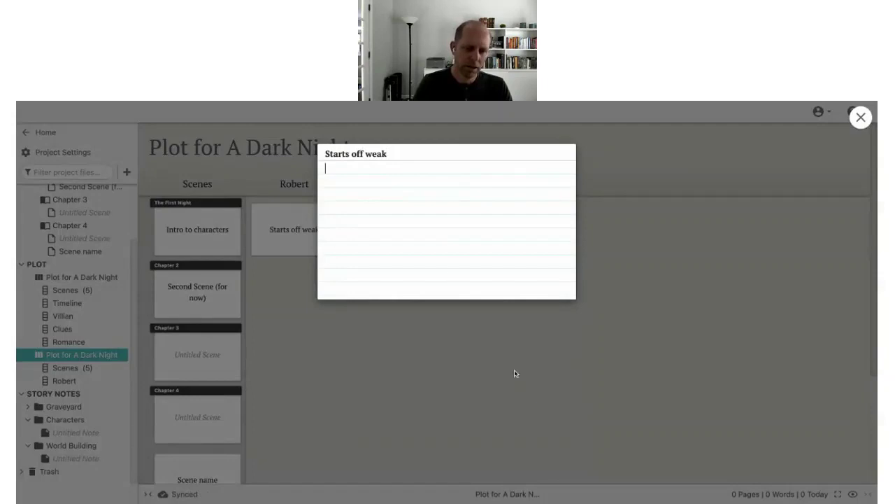
left_click(514, 373)
Step: Add an 'Ends up strong' card beside the Scene name scene
scroll(281, 453, "down", 3)
left_click(294, 384)
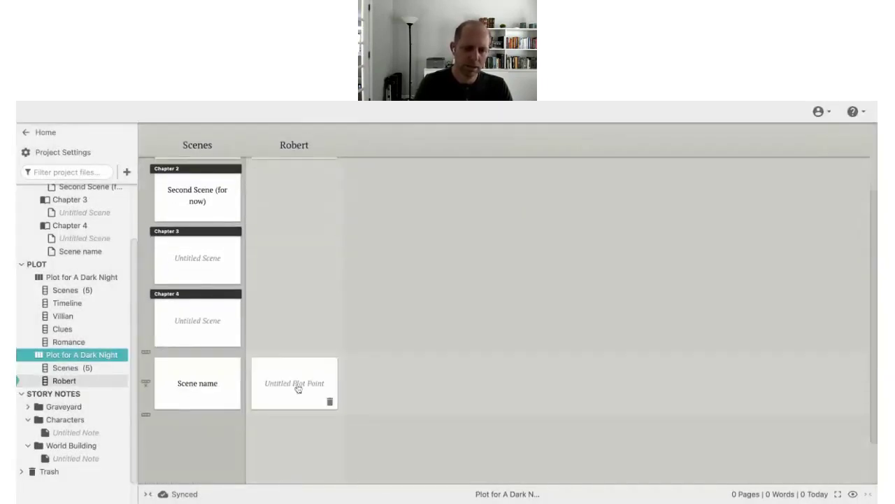
left_click(300, 389)
type("Ends up ")
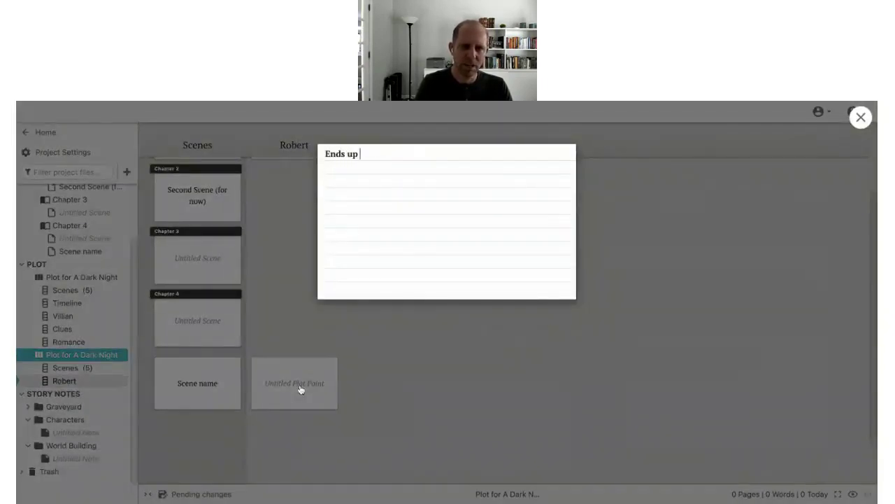
type("strong")
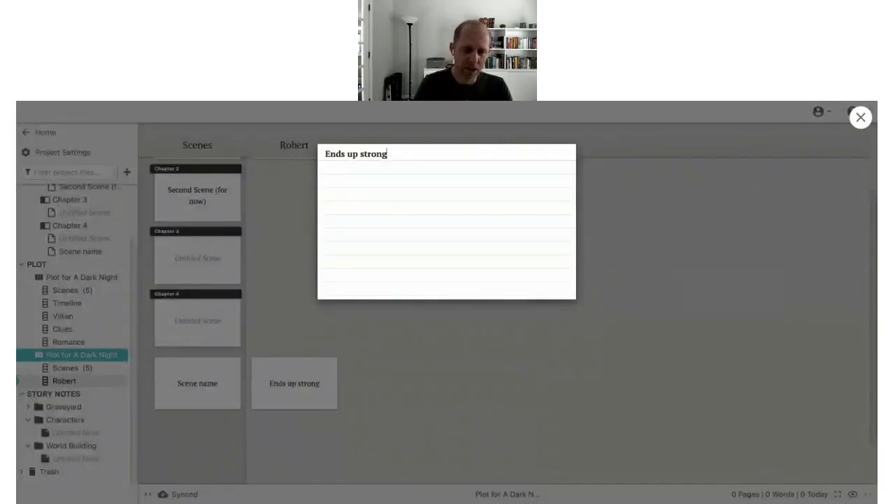
left_click(413, 352)
scroll(391, 318, "up", 3)
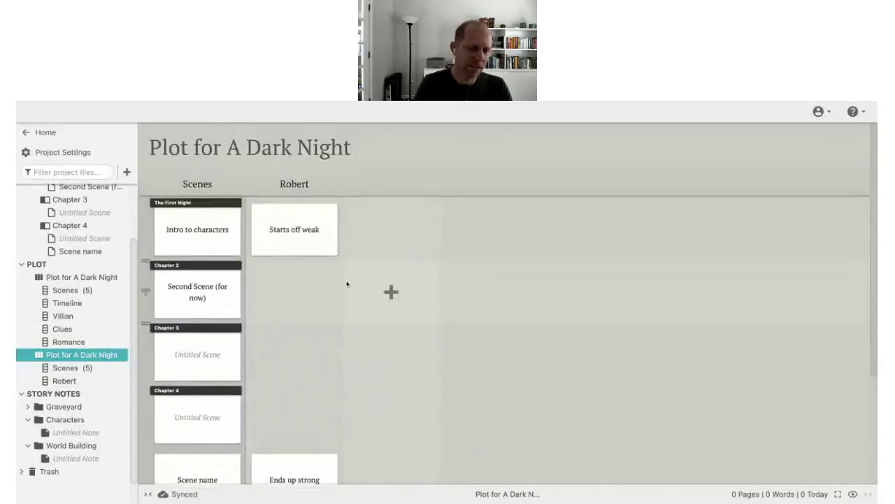
scroll(77, 259, "up", 2)
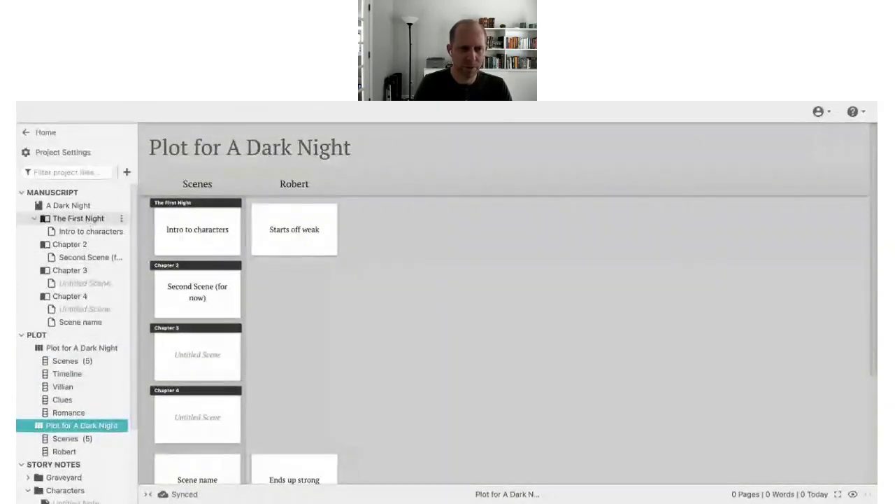
left_click(85, 232)
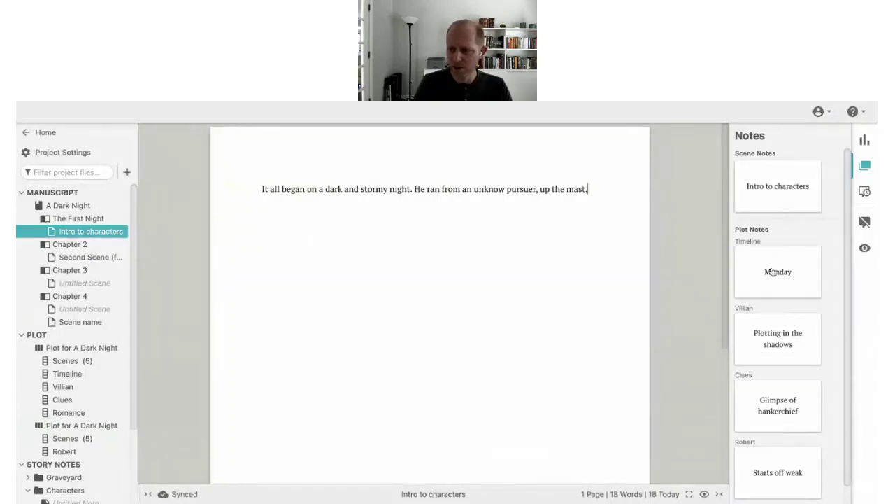
scroll(772, 274, "down", 1)
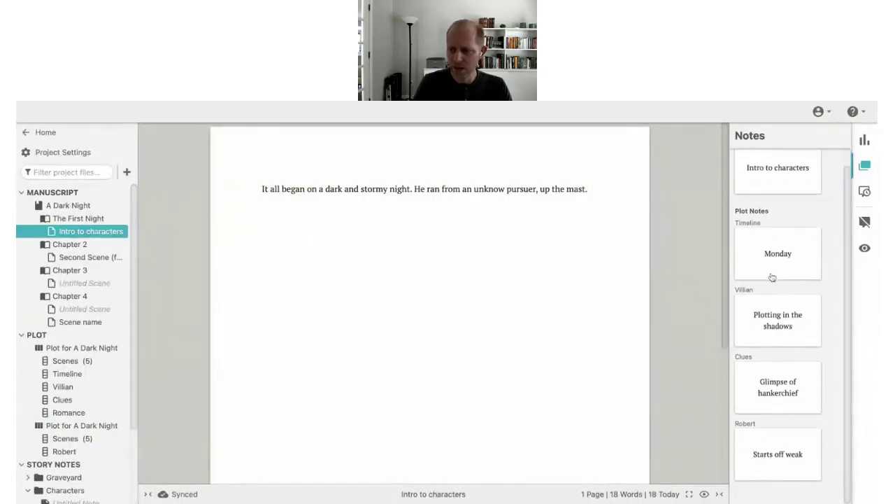
left_click(780, 462)
key("Escape")
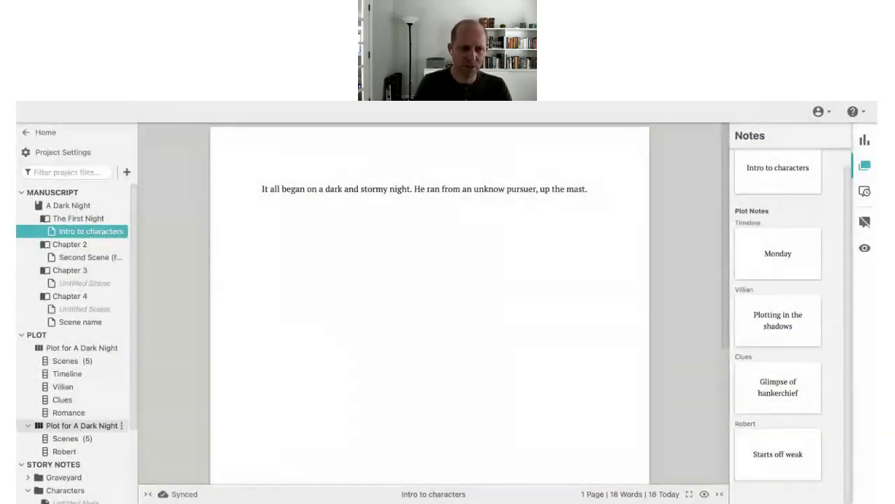
left_click(77, 426)
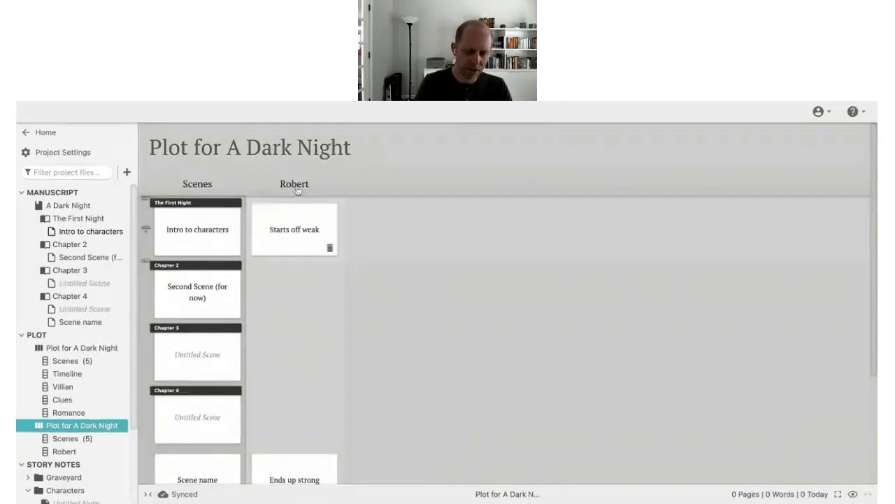
Step: Replace the grid title with 'Character Arcs' and add a new plot line named Sally
key("ctrl+a")
type("Charact")
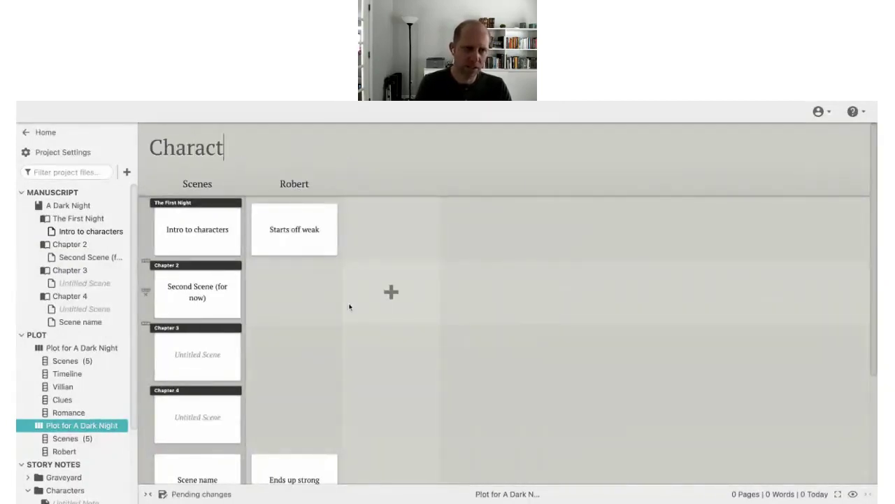
type("ers Arcs")
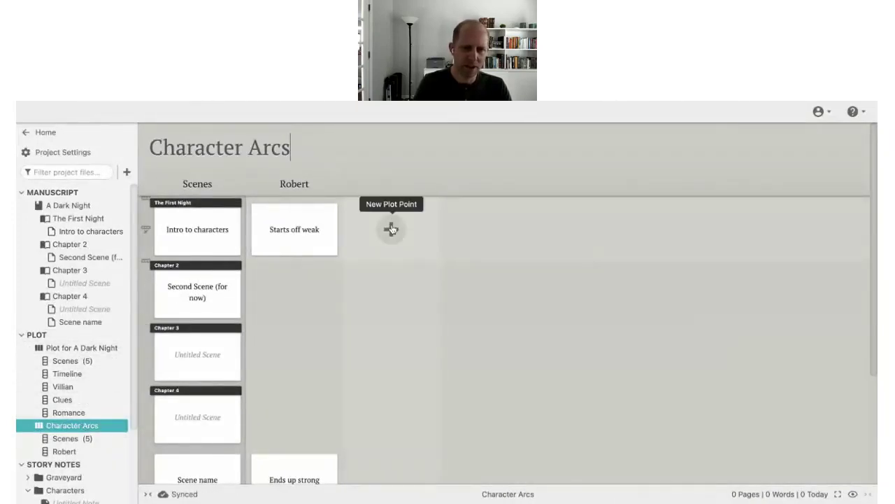
left_click(391, 226)
type("Sally")
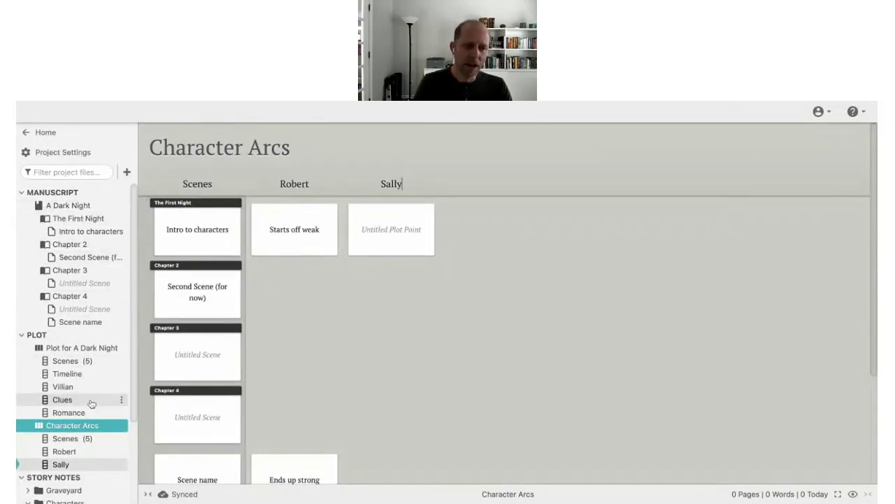
scroll(92, 381, "down", 1)
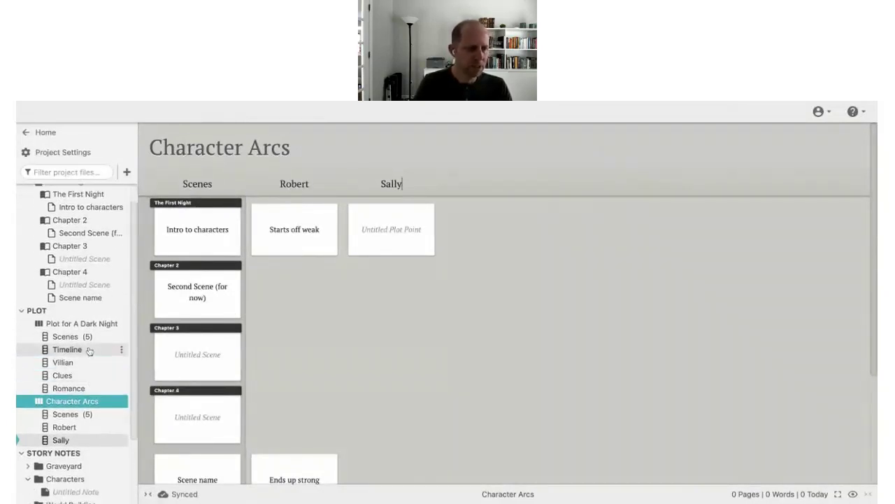
Step: Browse the Timeline and Scenes plot lines, then return to the full Plot for A Dark Night grid
left_click(89, 349)
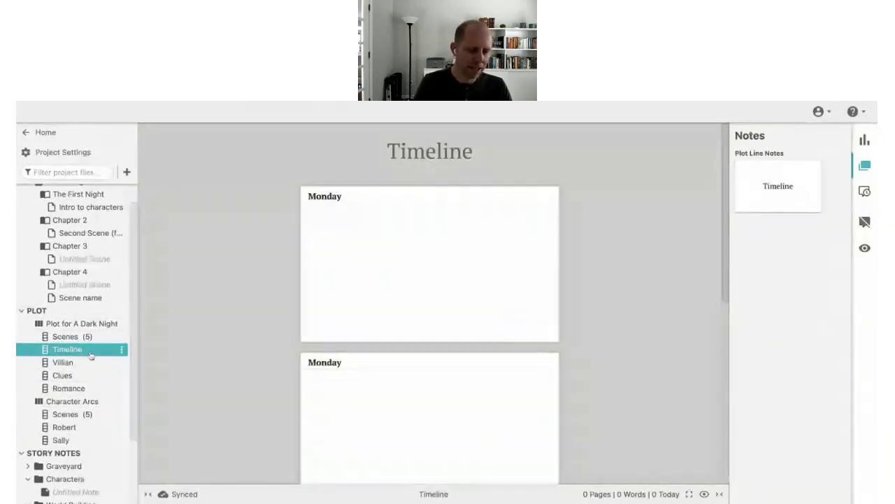
scroll(393, 266, "down", 5)
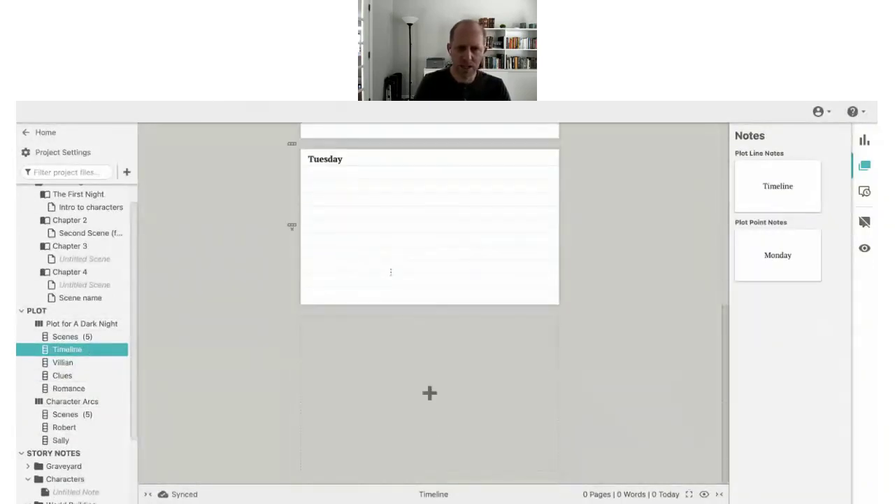
scroll(396, 264, "up", 5)
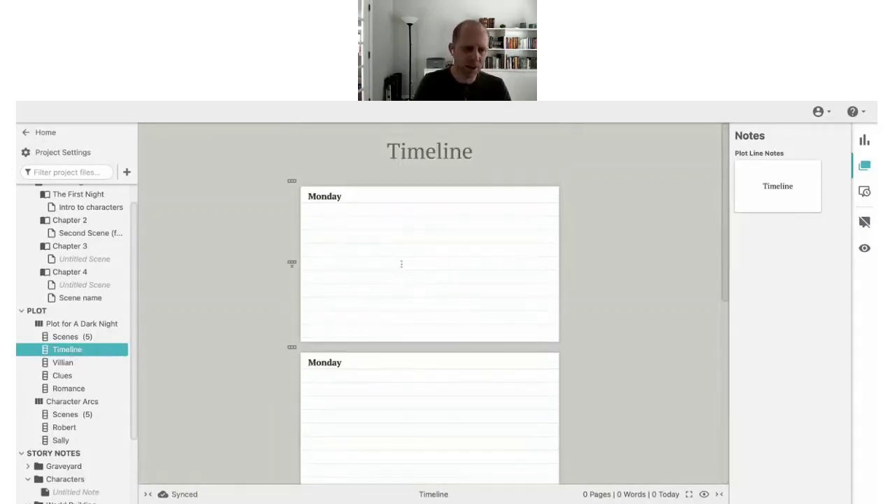
scroll(402, 264, "down", 3)
scroll(401, 264, "up", 3)
left_click(66, 338)
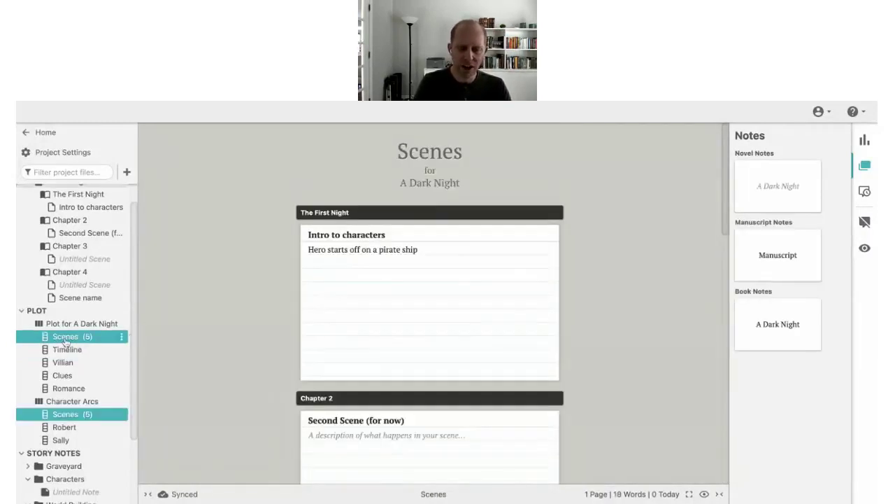
scroll(424, 274, "down", 10)
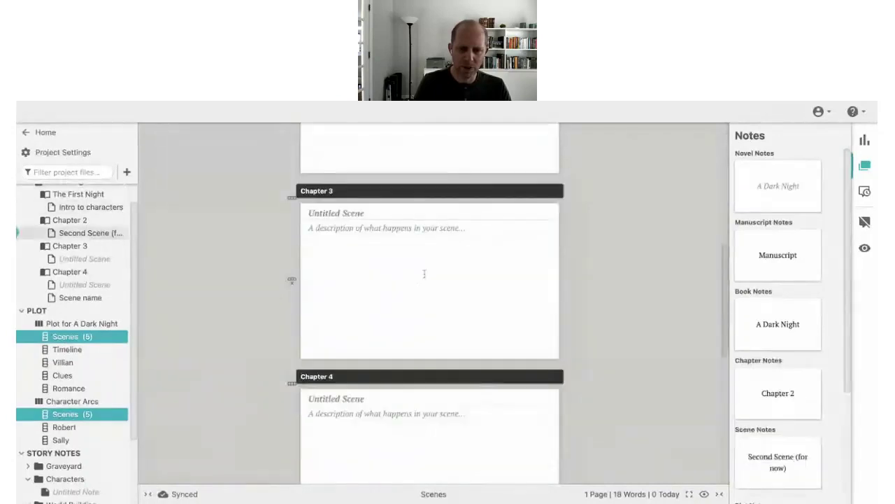
scroll(424, 273, "up", 10)
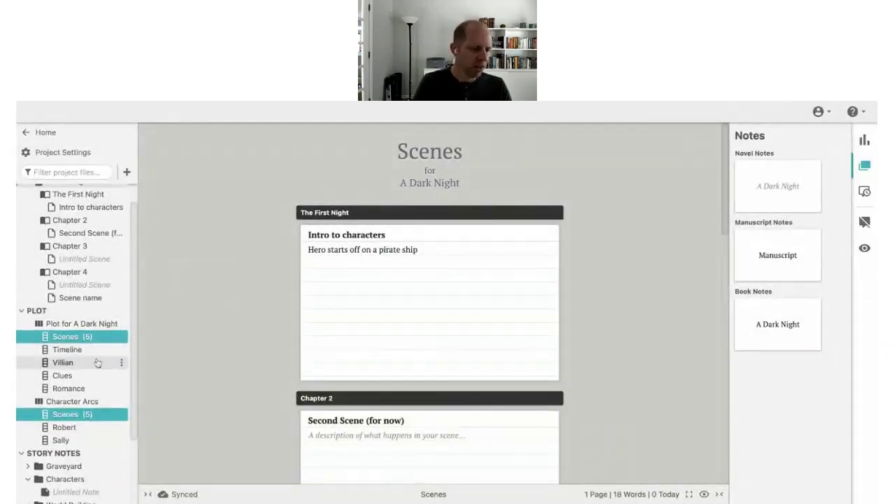
scroll(98, 350, "down", 2)
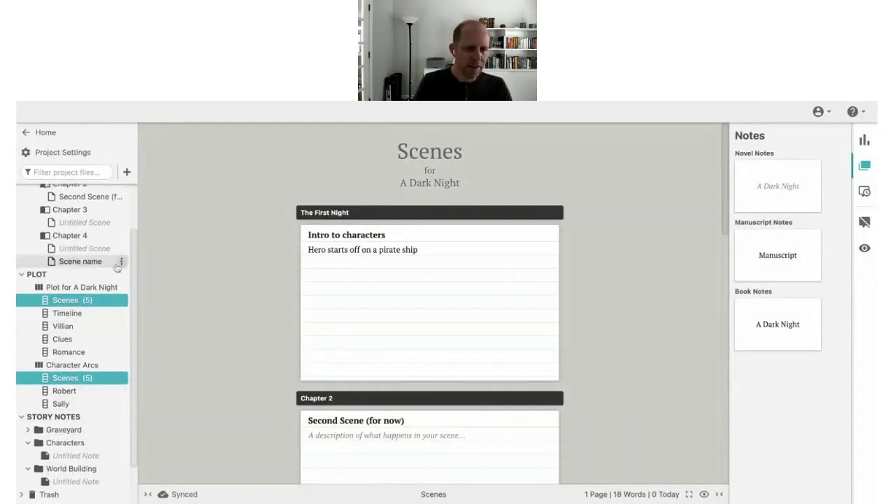
scroll(95, 291, "up", 3)
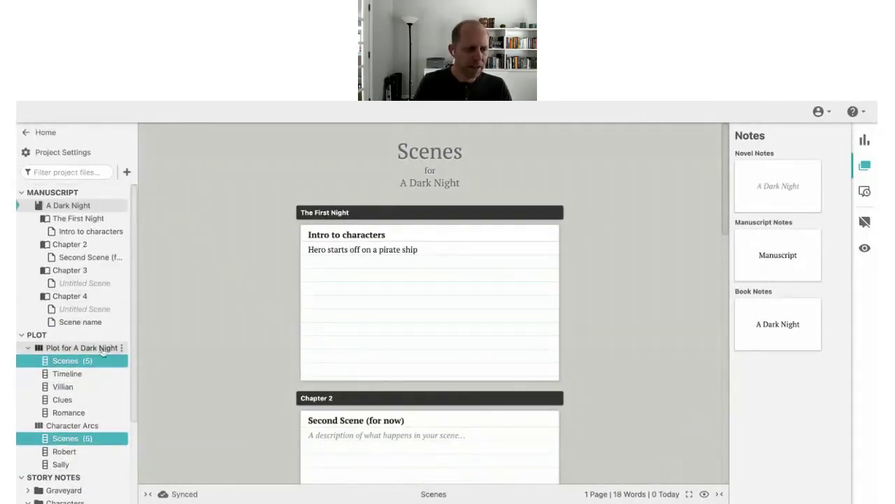
left_click(79, 376)
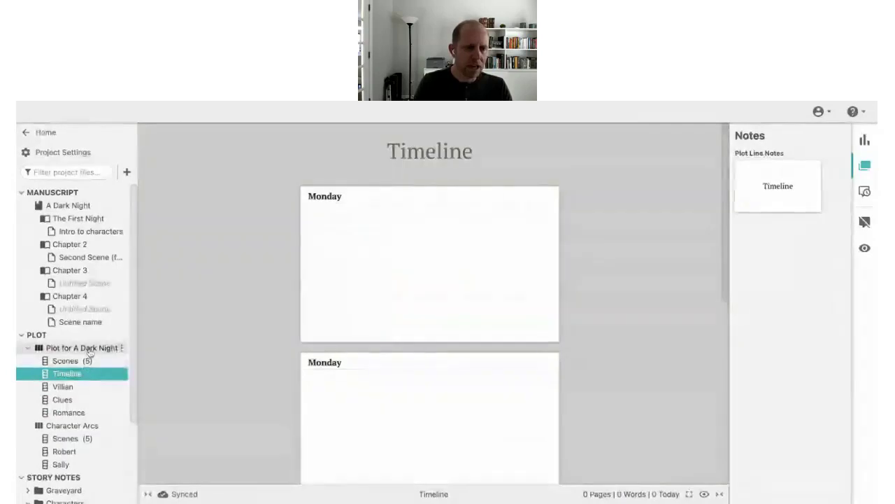
left_click(88, 349)
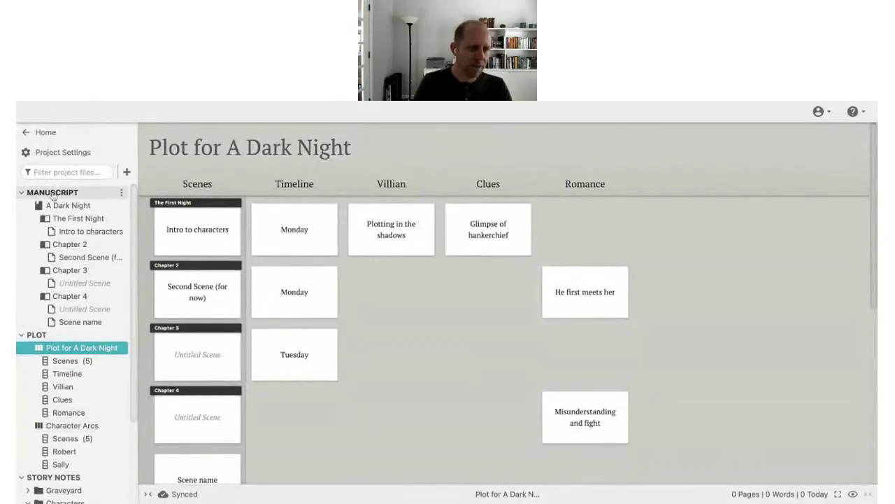
Step: Add Chapters 5, 6, 7 and 8 to the A Dark Night book
left_click(74, 196)
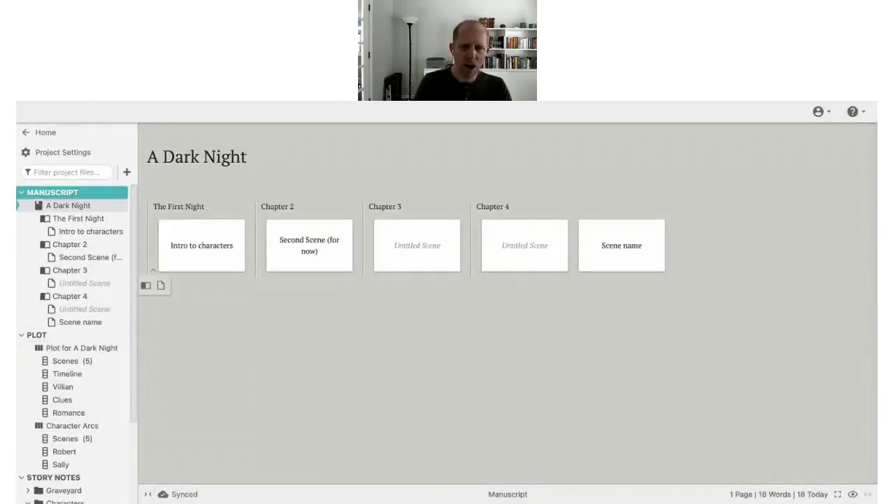
mouse_move(469, 270)
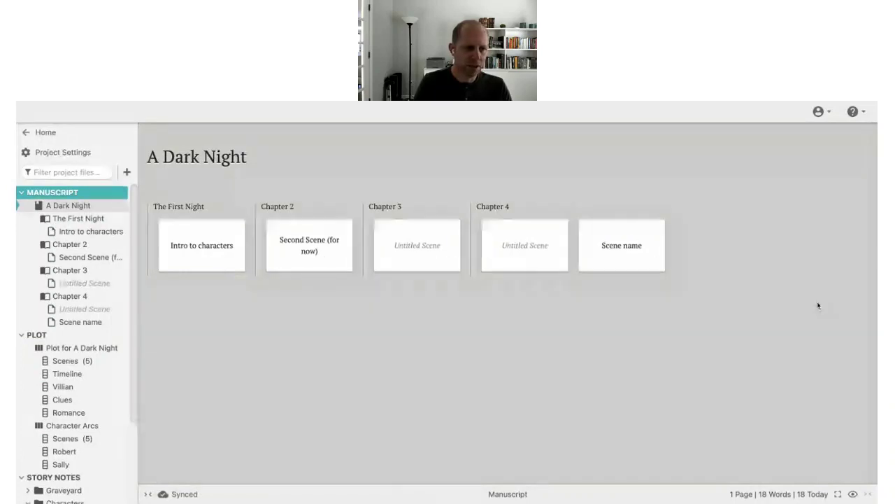
right_click(108, 209)
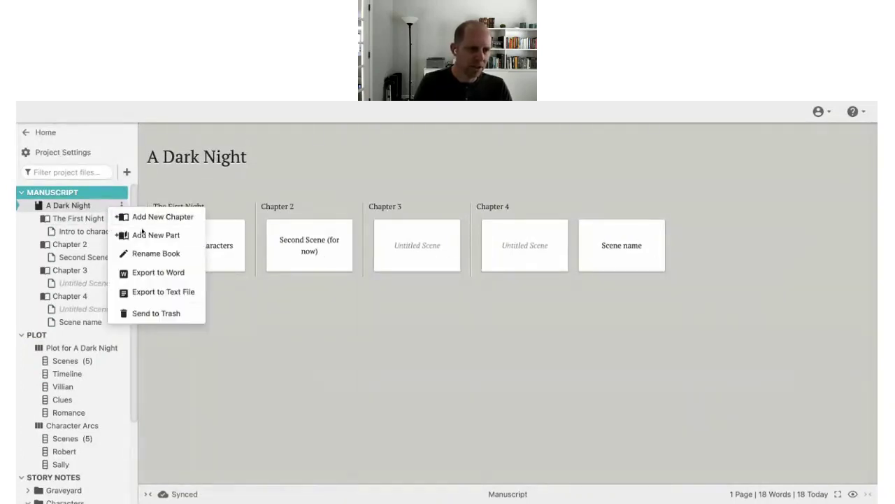
left_click(151, 217)
right_click(105, 204)
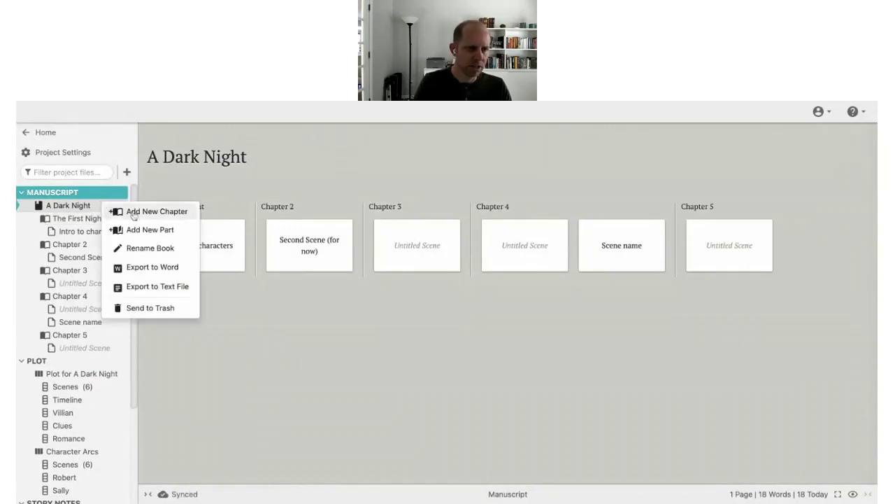
left_click(133, 216)
right_click(108, 208)
left_click(140, 216)
right_click(107, 210)
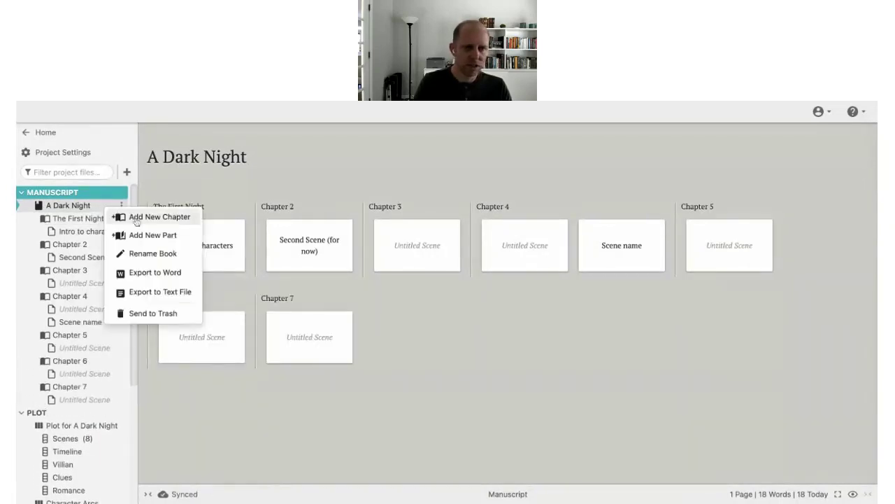
left_click(137, 220)
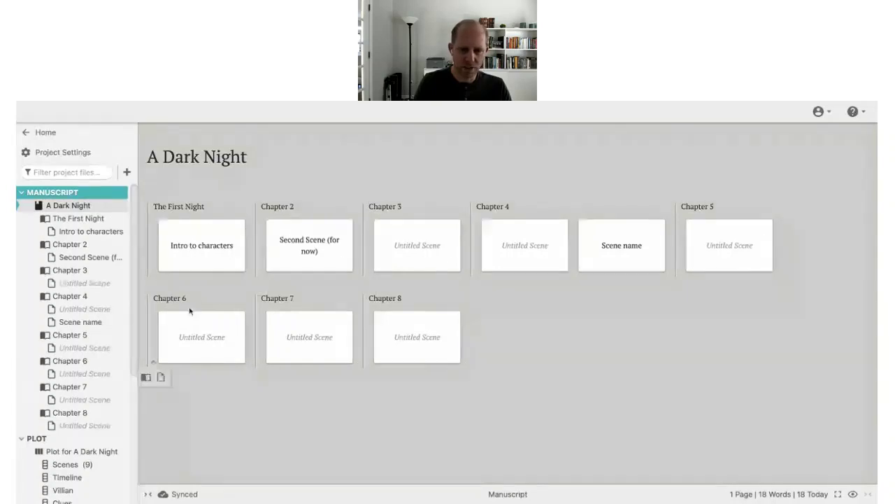
Step: Add three scenes to Chapter 3 so it holds four, then reopen Plot for A Dark Night
right_click(69, 278)
left_click(95, 278)
right_click(92, 274)
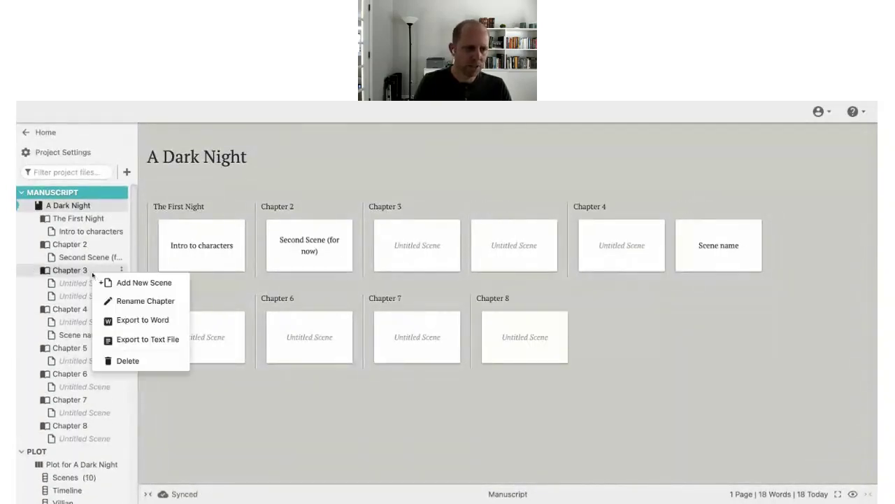
left_click(104, 282)
right_click(70, 272)
left_click(105, 282)
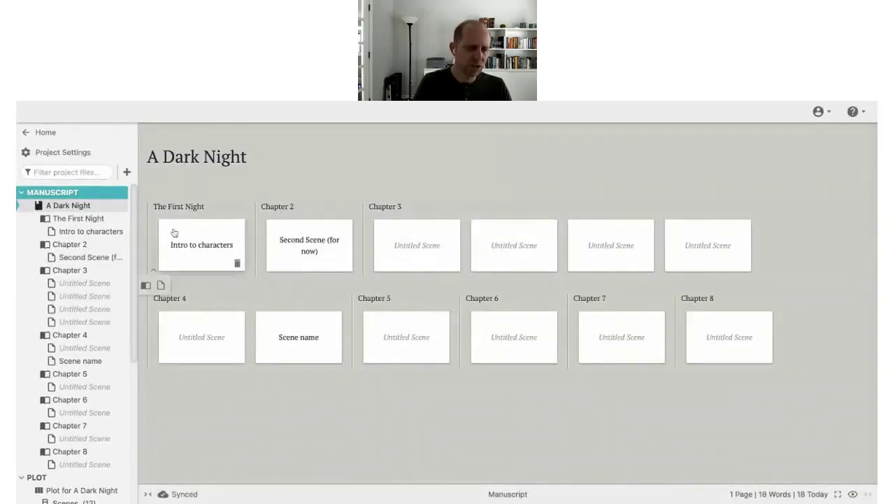
scroll(108, 301, "down", 5)
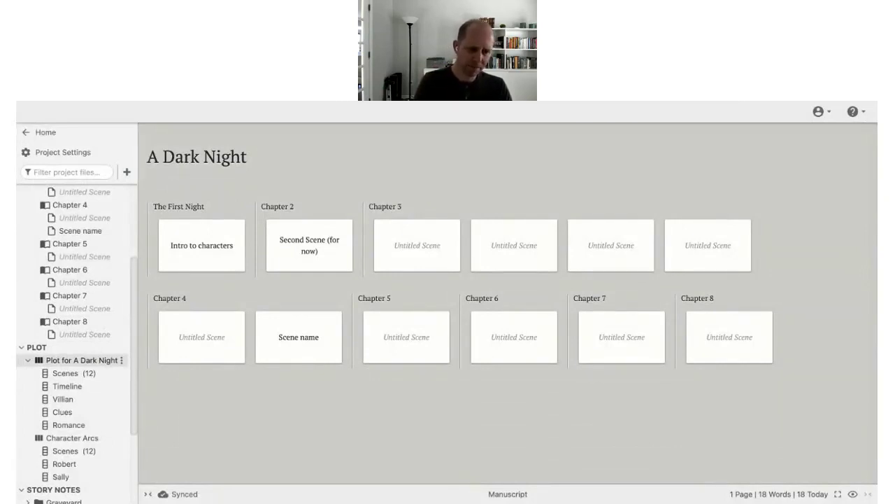
left_click(81, 360)
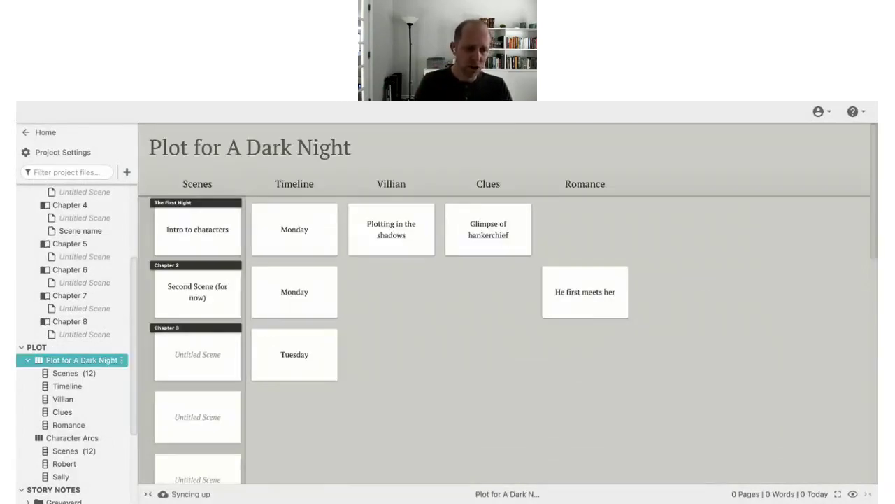
scroll(191, 333, "down", 5)
Step: Add two untitled scenes at the end of the Scenes column and return to the manuscript board
scroll(208, 315, "up", 3)
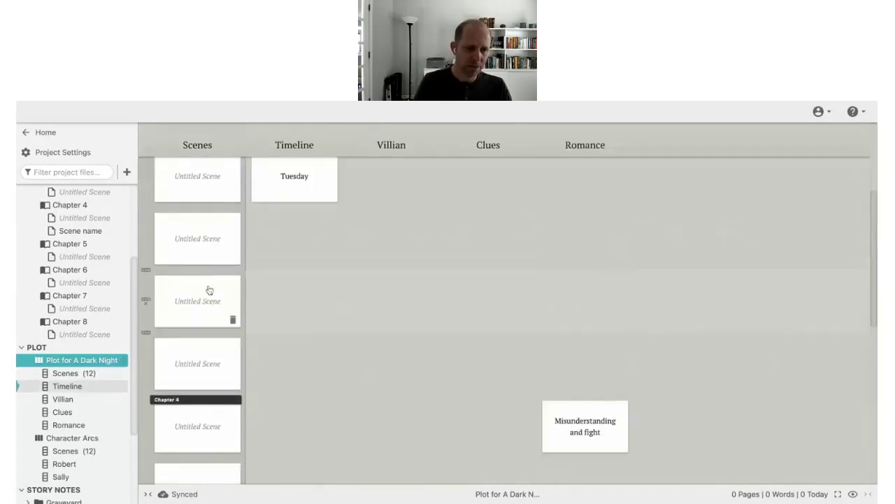
scroll(196, 386, "down", 5)
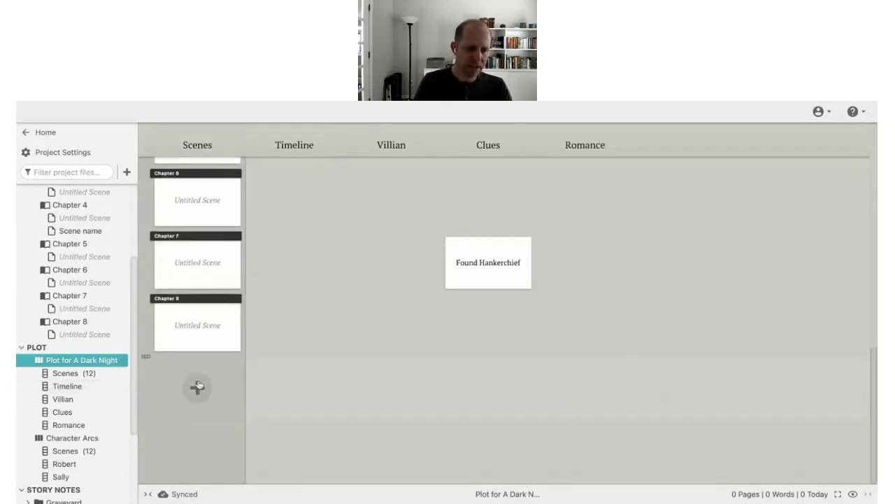
left_click(198, 386)
left_click(196, 386)
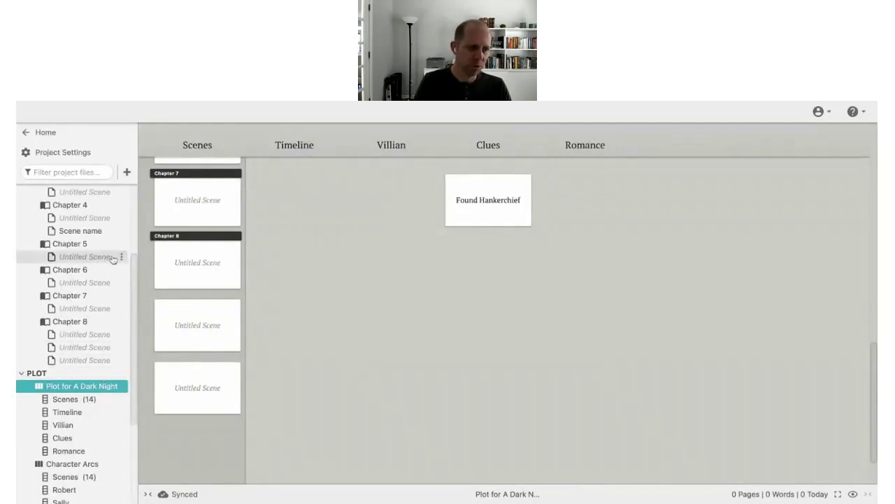
scroll(88, 254, "up", 4)
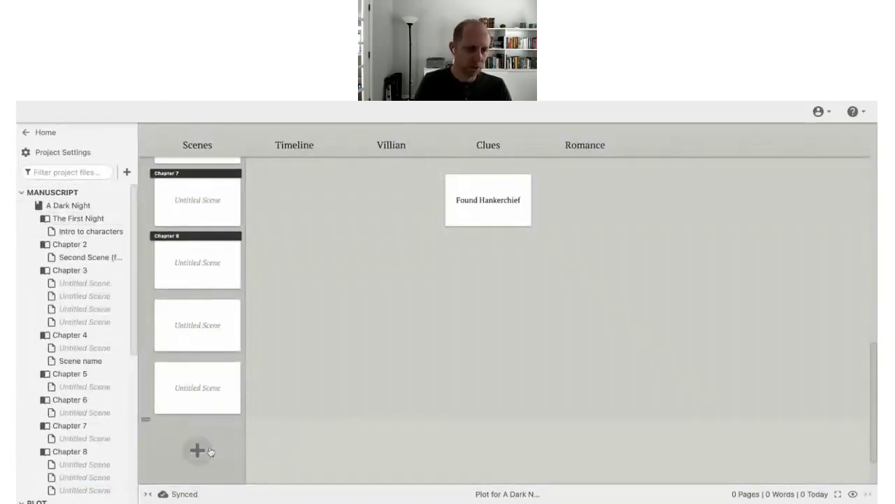
scroll(203, 448, "up", 5)
scroll(63, 438, "down", 3)
scroll(70, 392, "up", 3)
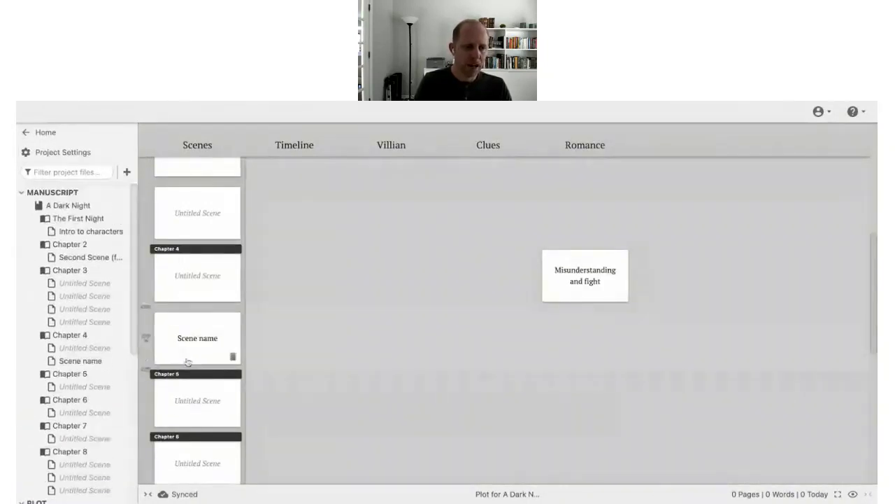
scroll(187, 361, "up", 5)
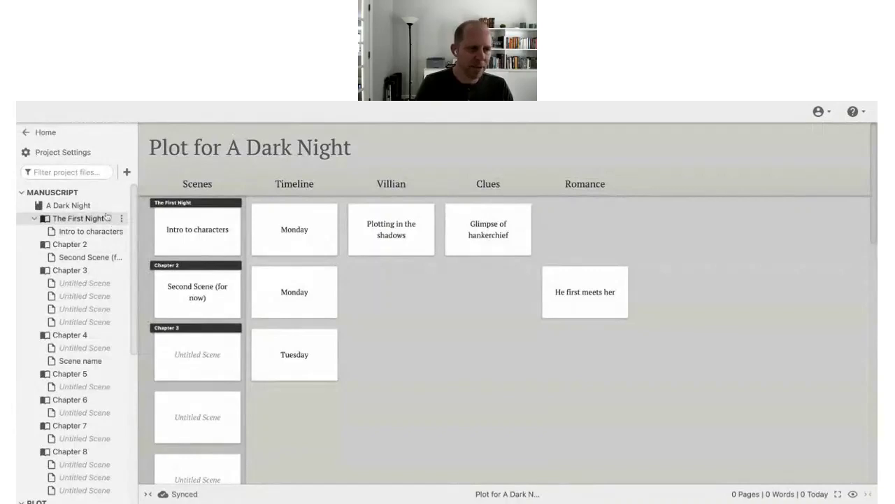
left_click(94, 193)
Step: Insert a chapter break in Chapter 3 and shift it so Chapter 3 keeps three scenes
mouse_move(556, 287)
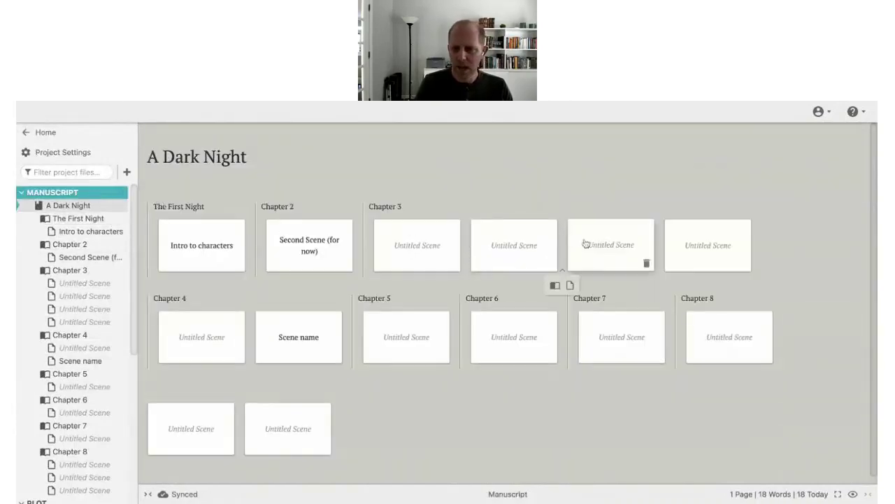
left_click(556, 287)
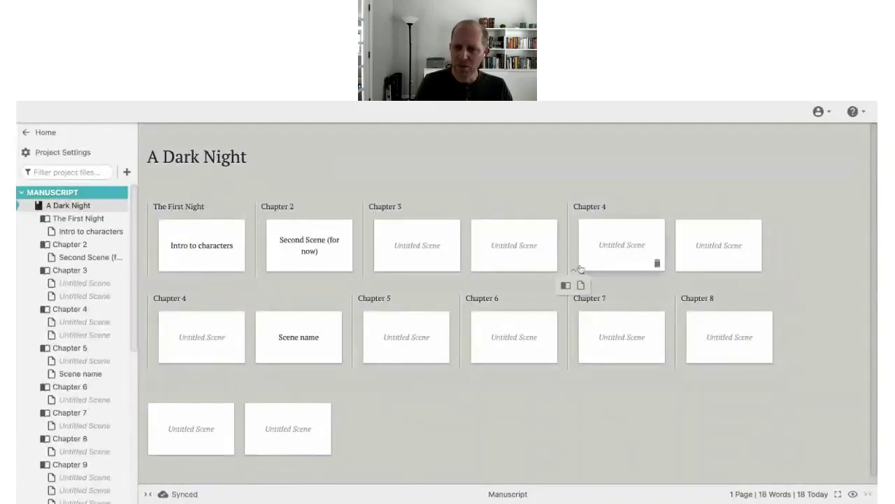
left_click_drag(568, 253, 665, 247)
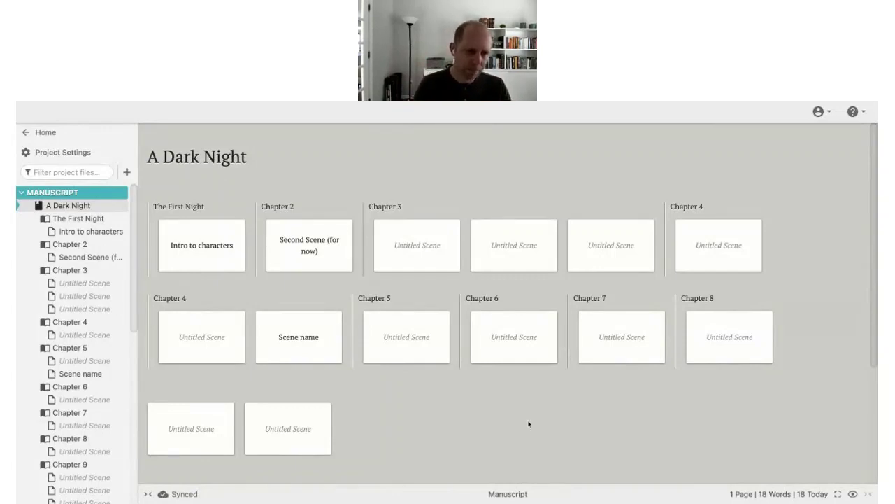
scroll(530, 425, "down", 5)
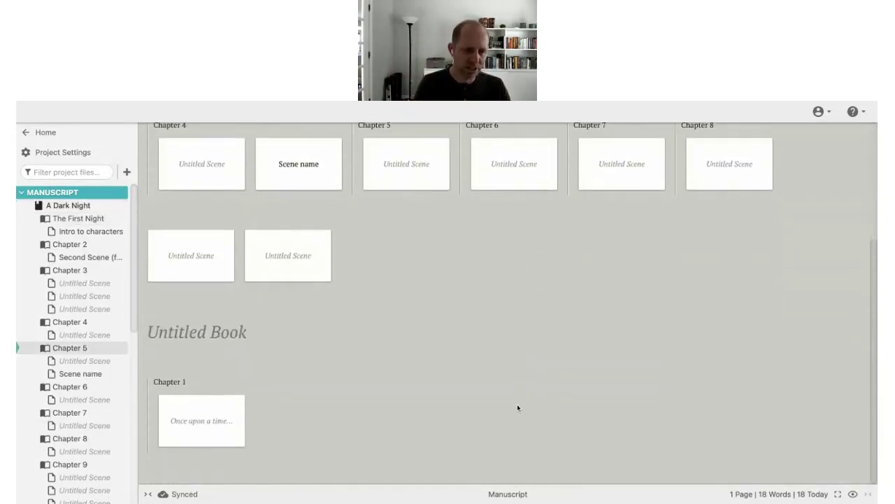
Step: Start renaming the Untitled Book, leave its title unchanged, and add another new book
left_click(285, 323)
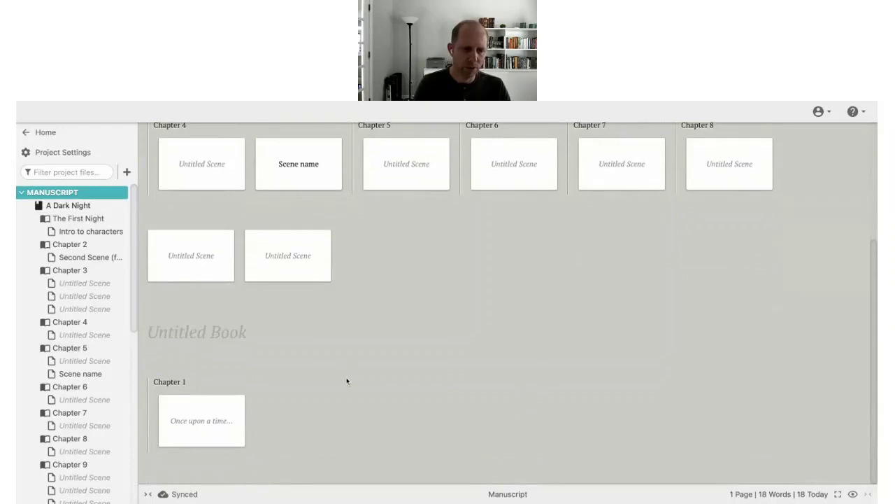
left_click(261, 376)
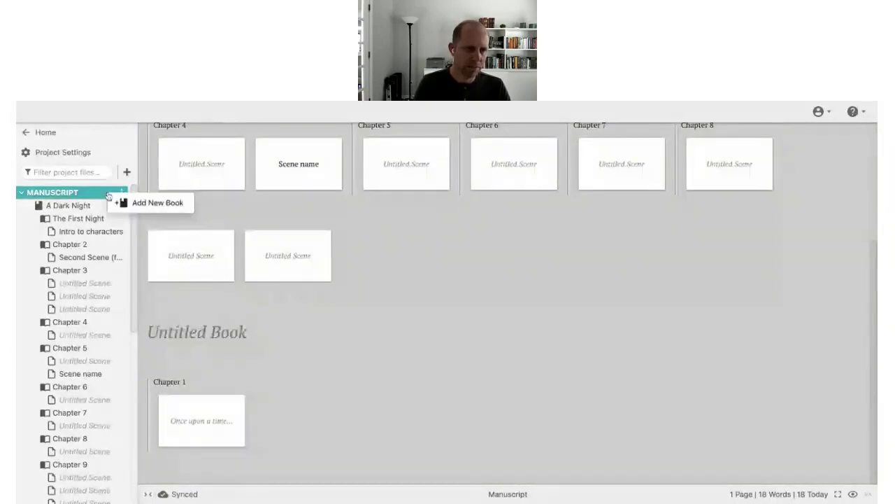
left_click(121, 192)
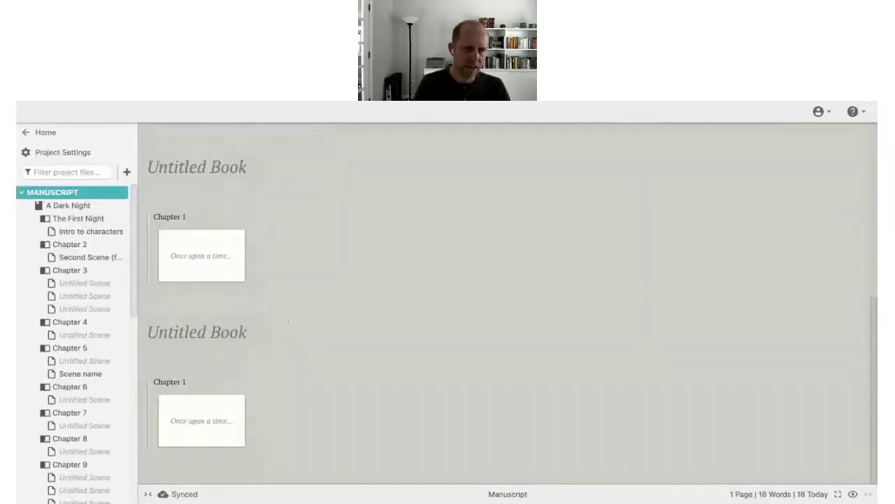
Step: Scroll the manuscript board back to the top to show The First Night and Chapter 2 cards
scroll(260, 382, "up", 10)
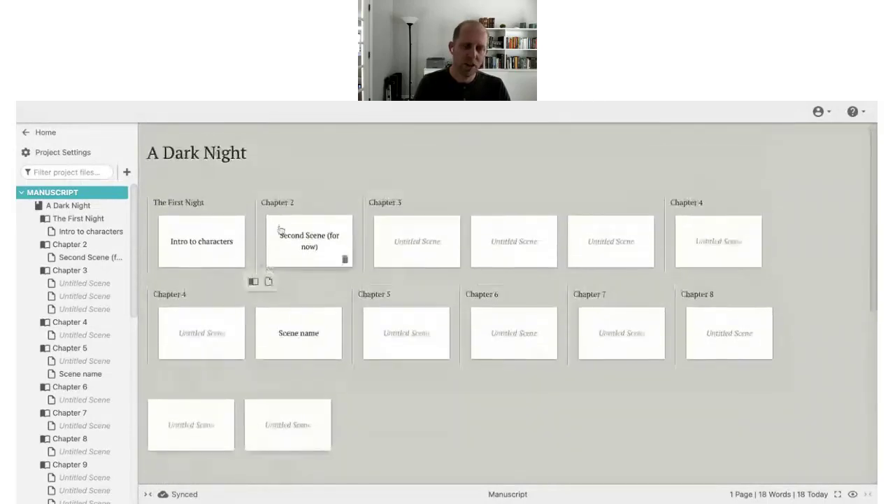
scroll(284, 306, "down", 5)
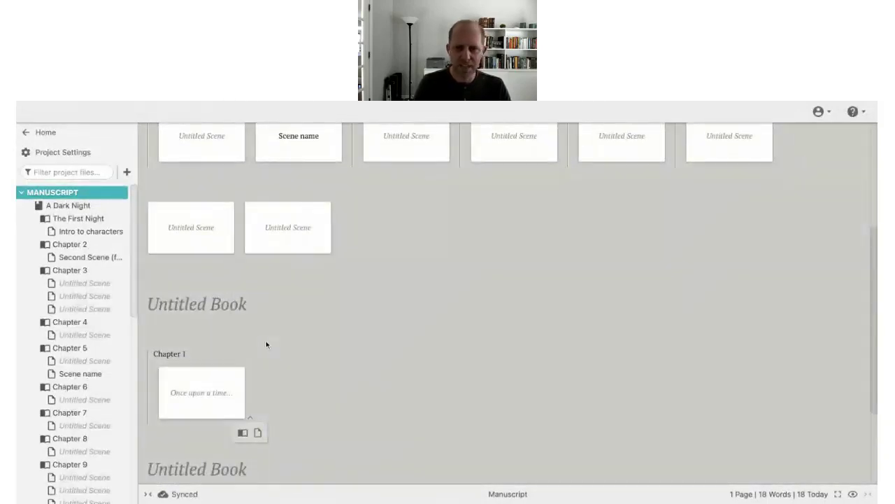
scroll(272, 300, "down", 1)
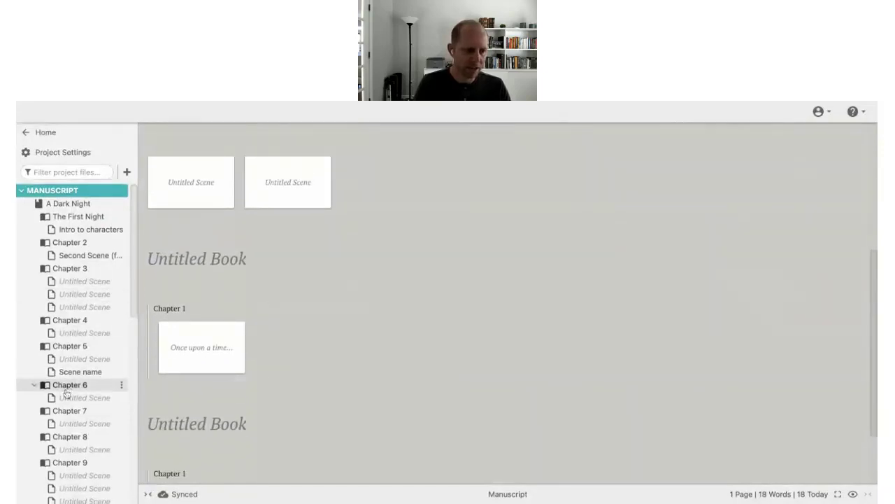
scroll(68, 385, "down", 4)
scroll(62, 380, "up", 5)
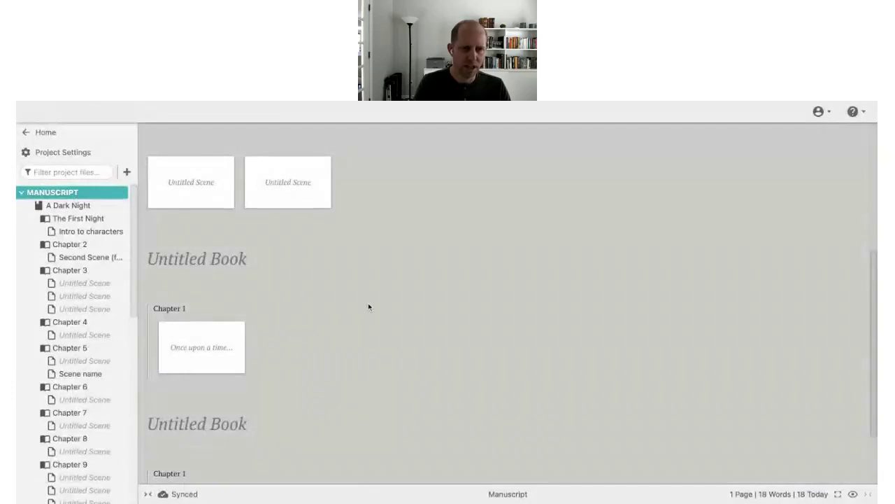
scroll(368, 306, "up", 4)
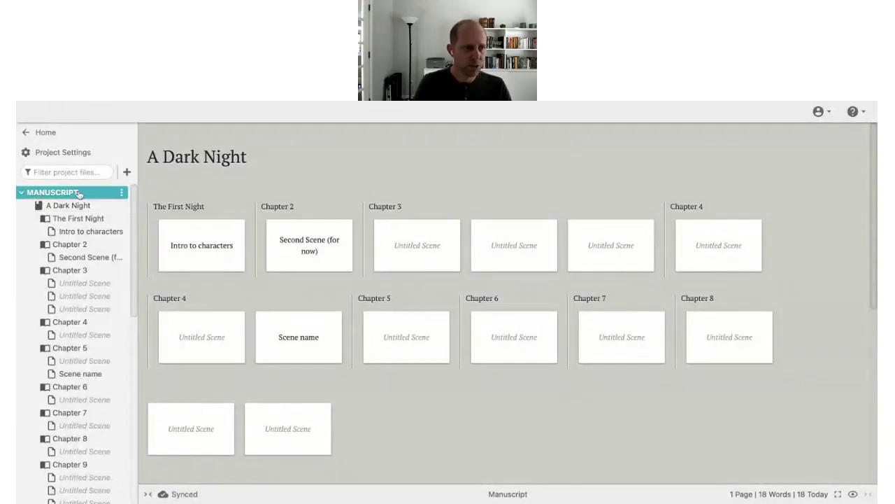
Step: Scroll the sidebar down to the Story Notes section
scroll(84, 226, "down", 10)
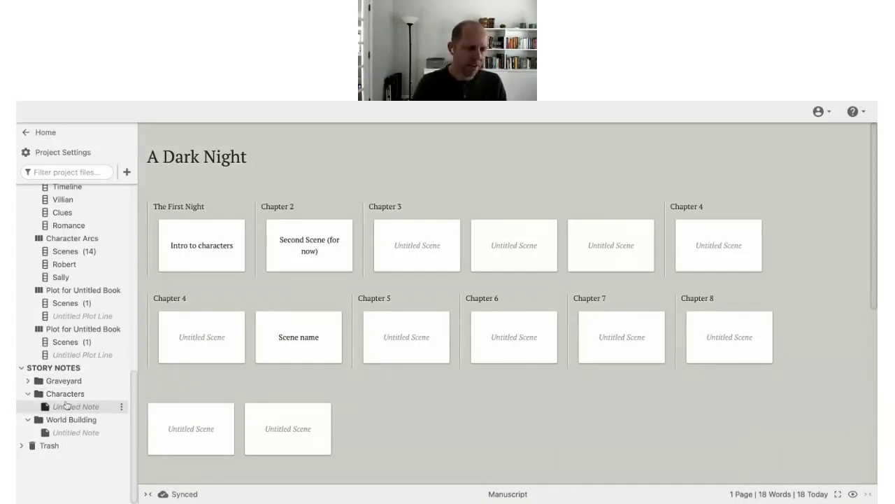
Step: Add two new folders to the Story Notes
right_click(108, 369)
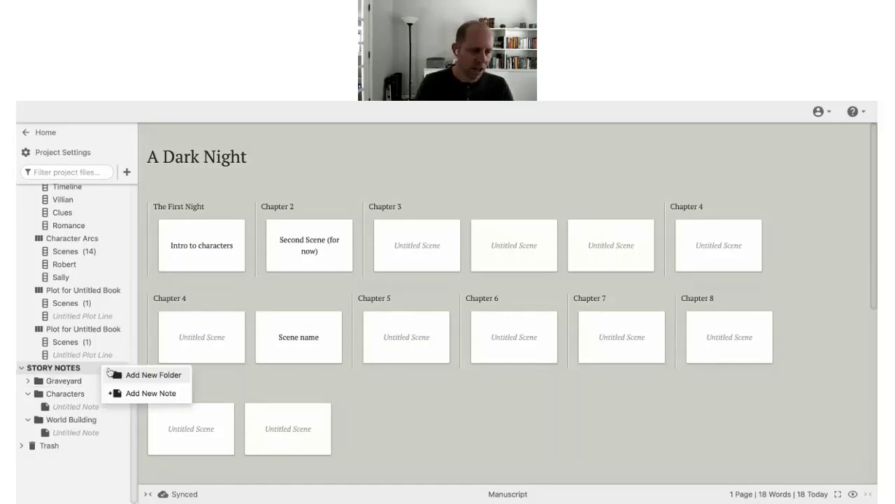
left_click(125, 376)
right_click(95, 368)
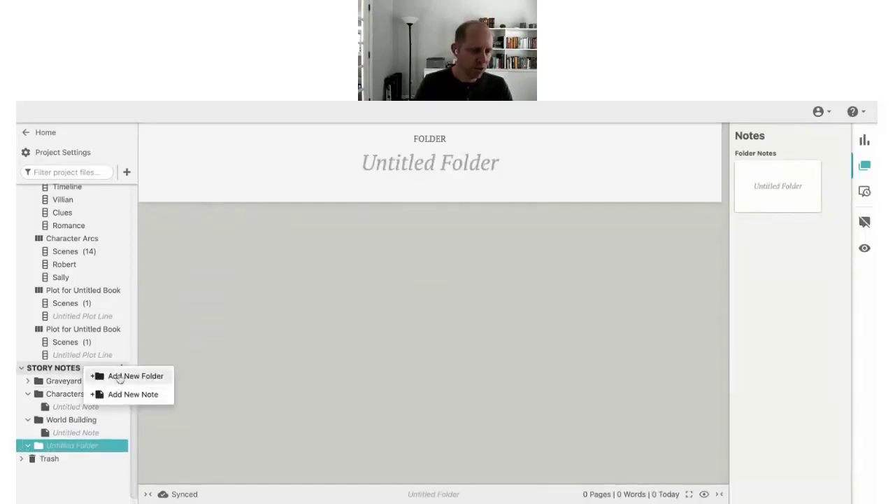
left_click(115, 374)
Step: Rename the Characters folder to Magic System and nest it inside World Building
double_click(94, 394)
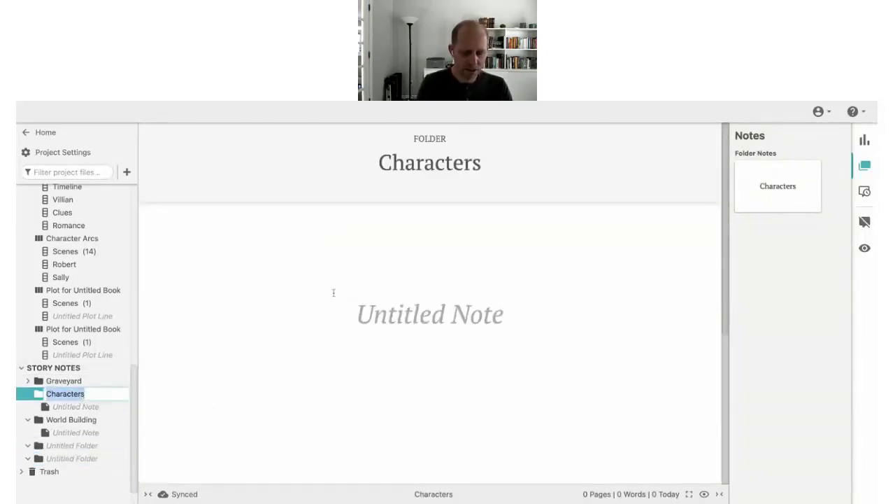
type("Ma")
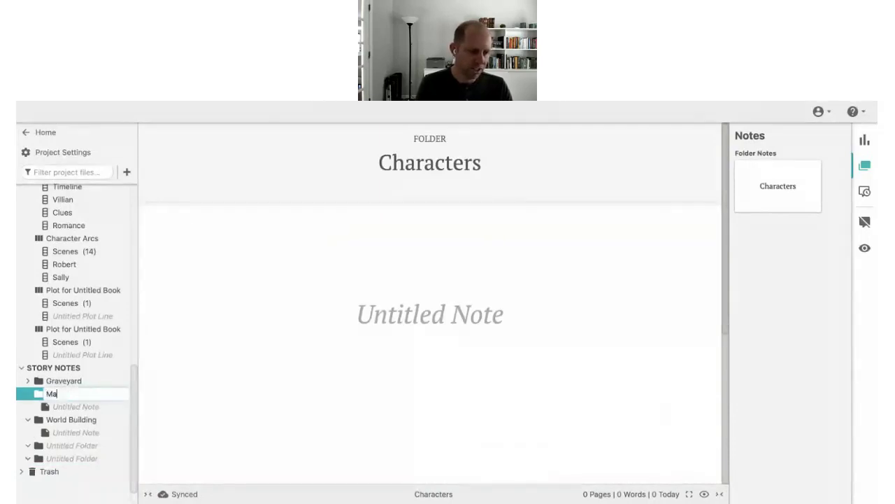
type("gic S")
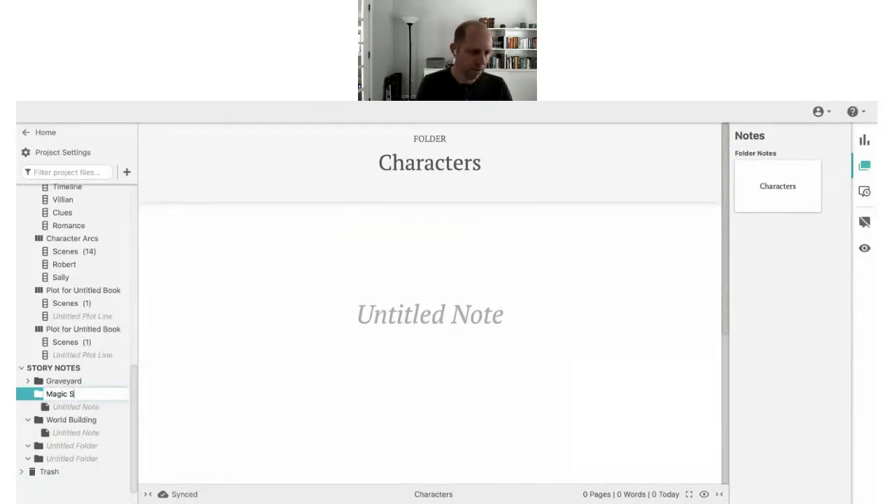
type("ystem")
key("Return")
left_click_drag(76, 394, 84, 402)
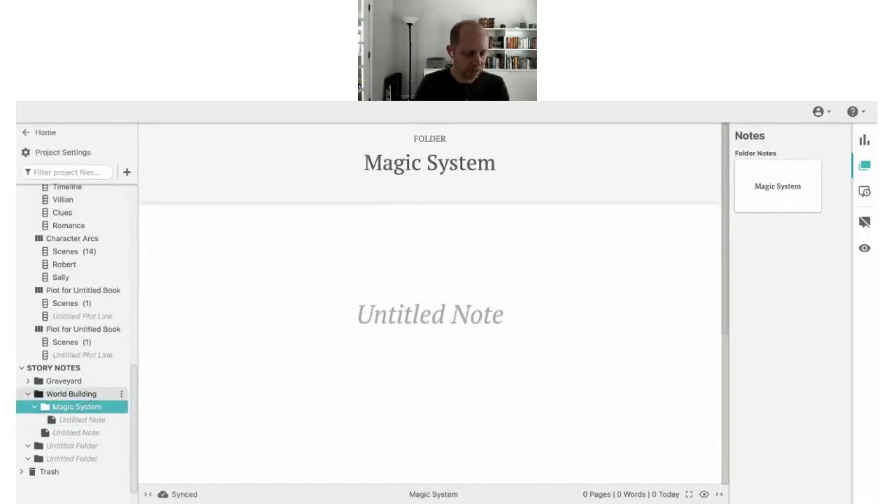
Step: Rename the World Building folder to Family
double_click(73, 394)
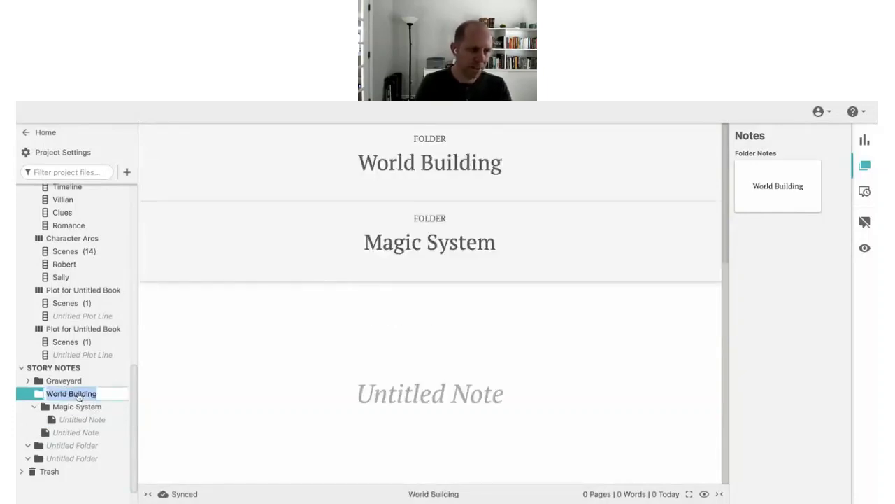
scroll(112, 221, "up", 5)
scroll(112, 222, "down", 6)
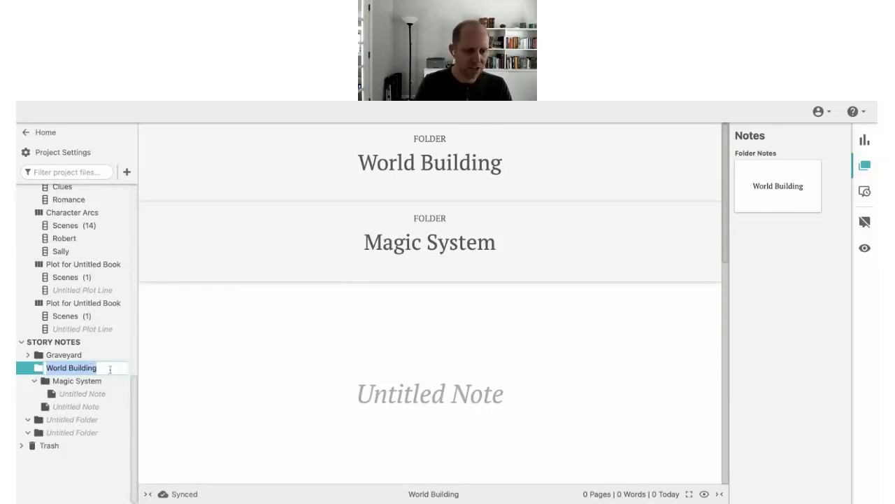
type("Family")
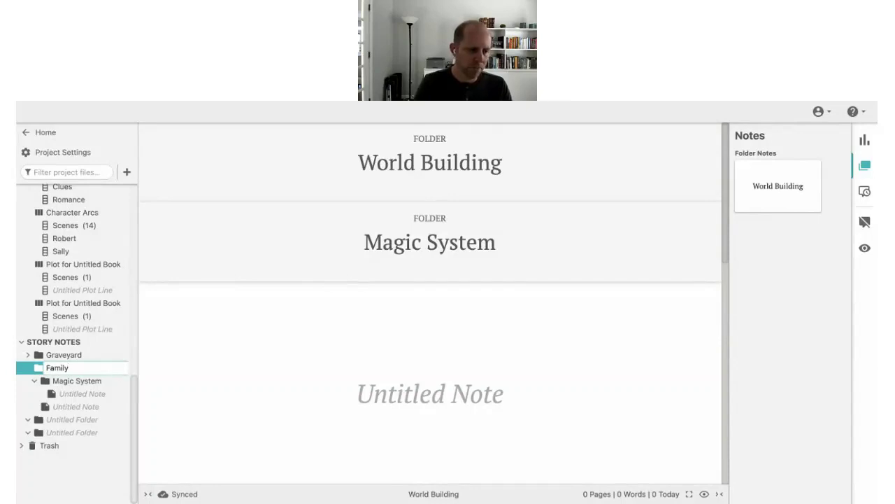
key("Return")
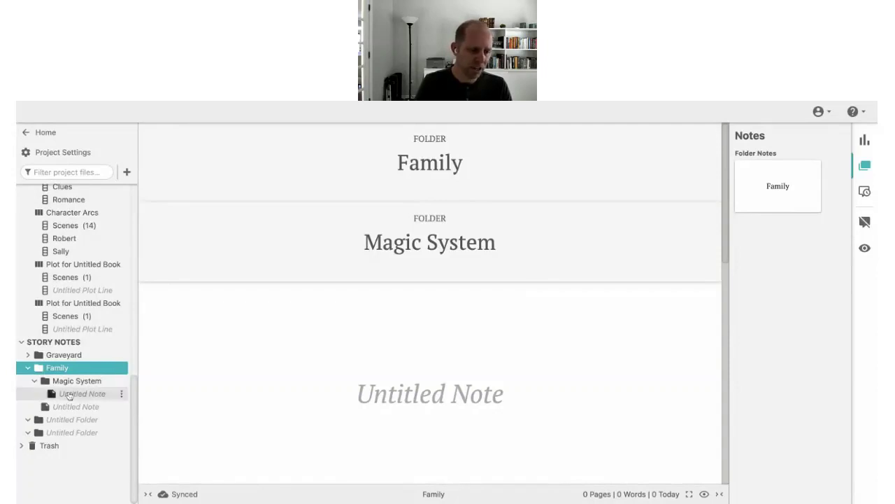
Step: Add a new note to the Untitled Folder and rename the Family folder to Characters
right_click(65, 421)
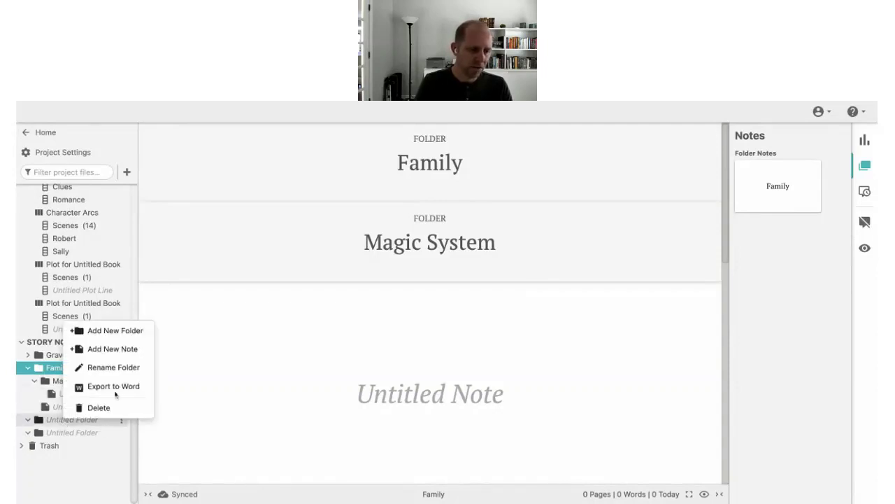
left_click(113, 348)
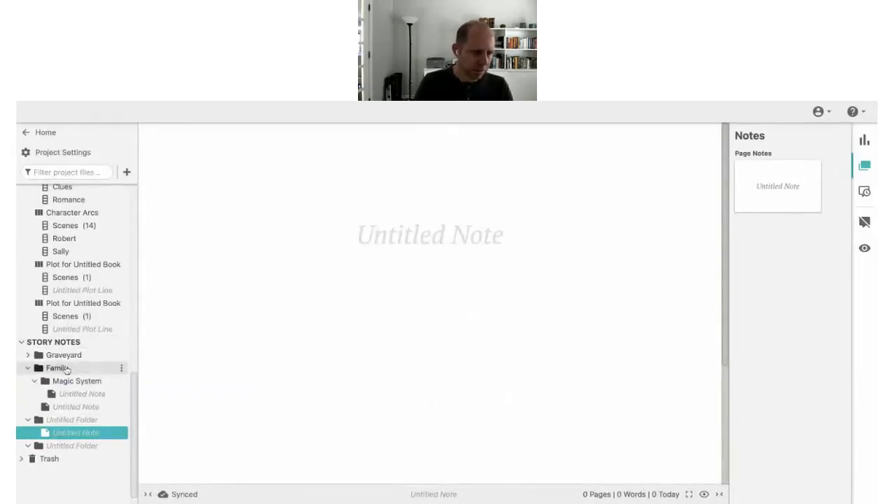
double_click(66, 370)
type("Chara")
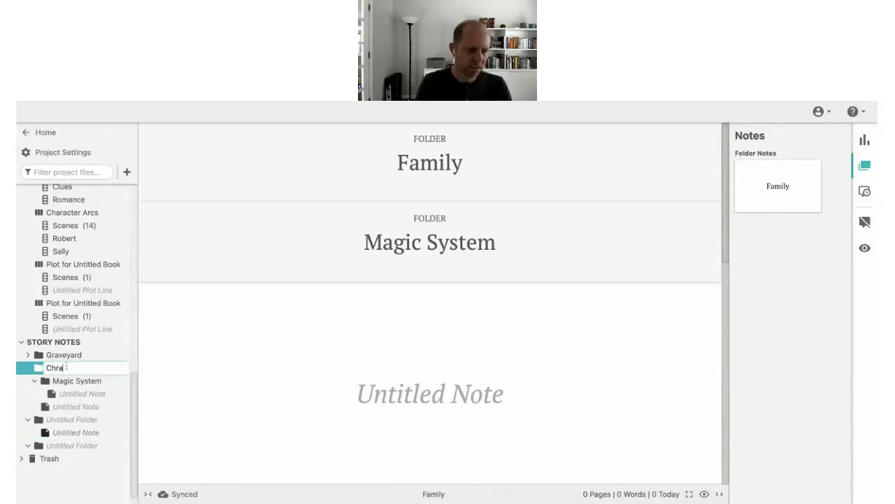
type("cters")
key("Return")
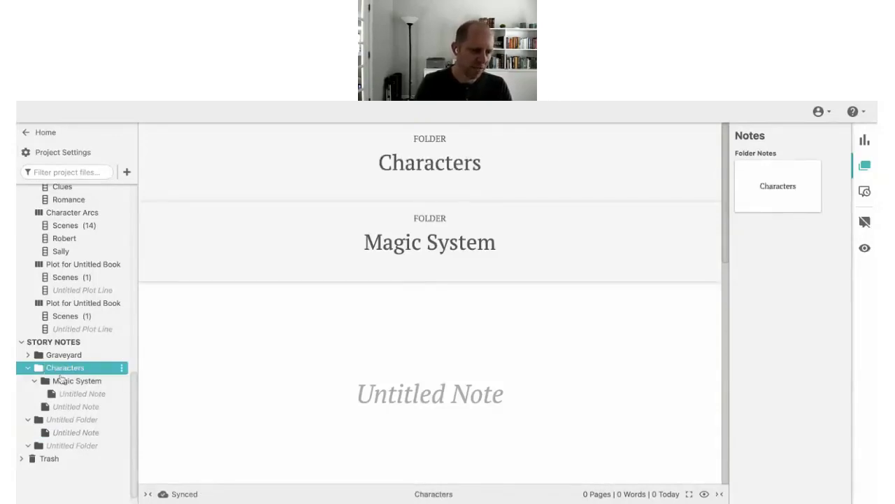
Step: Rename the Magic System folder to Good Guys
right_click(69, 382)
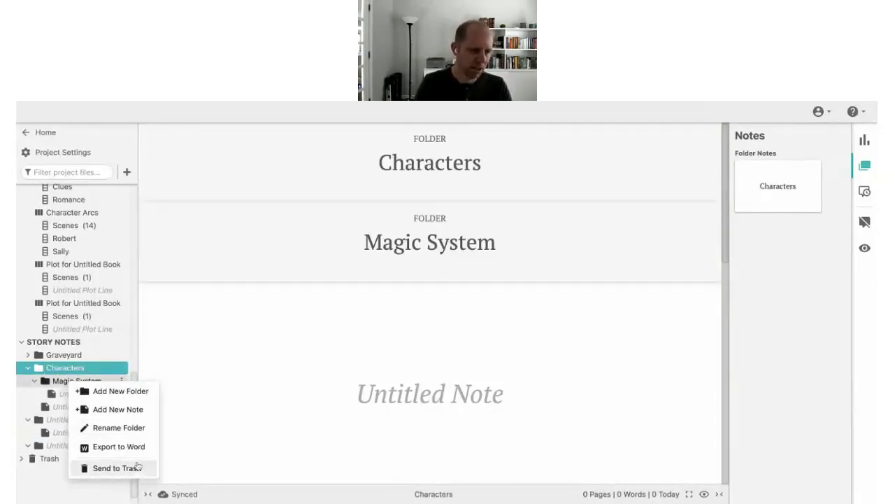
left_click(82, 392)
type("P")
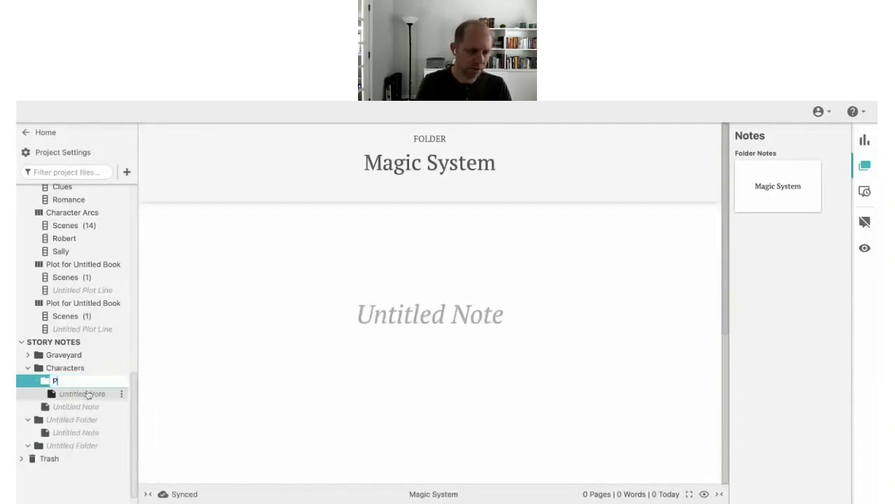
type("rotagn")
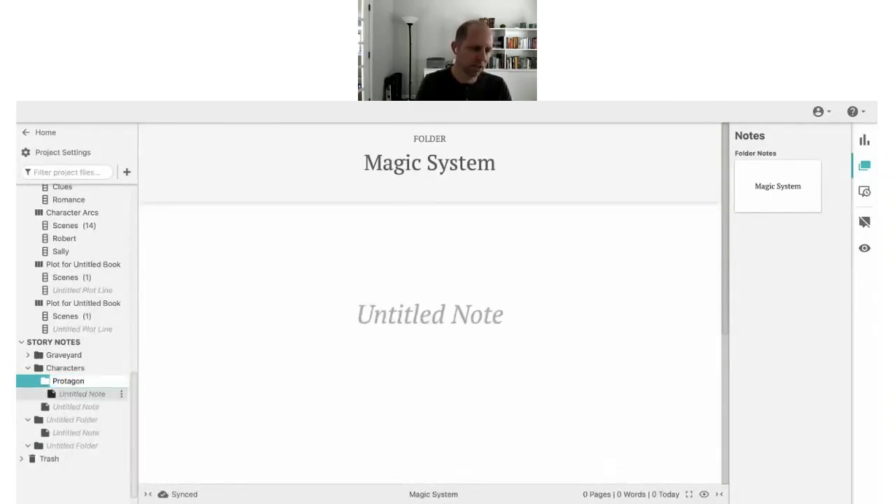
key("ctrl+a")
type("G")
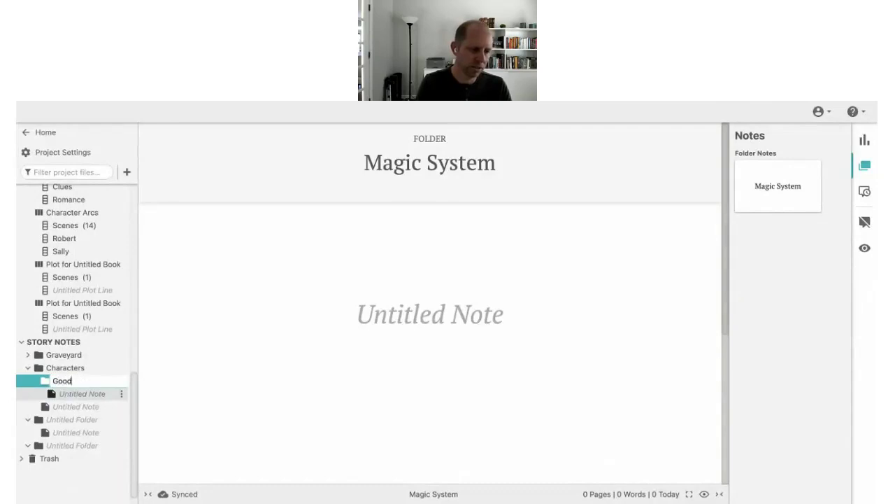
type("ood Guys")
key("Return")
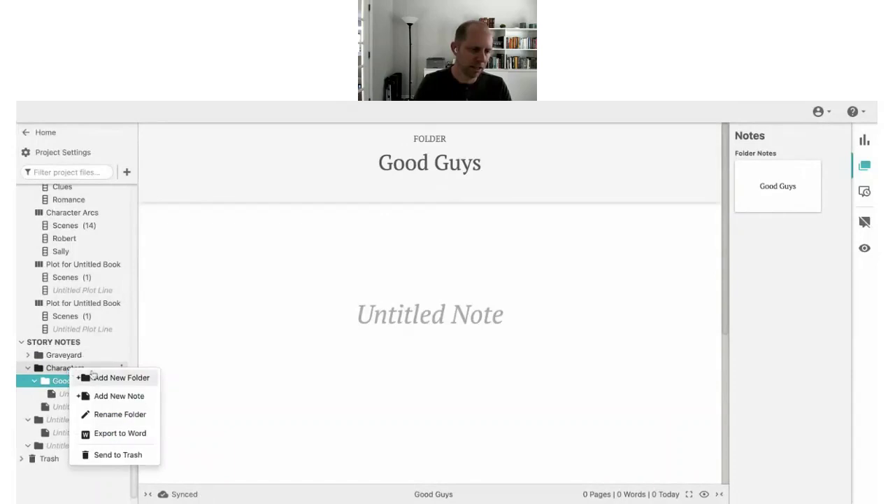
Step: Add a new folder inside Characters titled Bad Guys
left_click(115, 376)
left_click(424, 163)
type("Bad Guys")
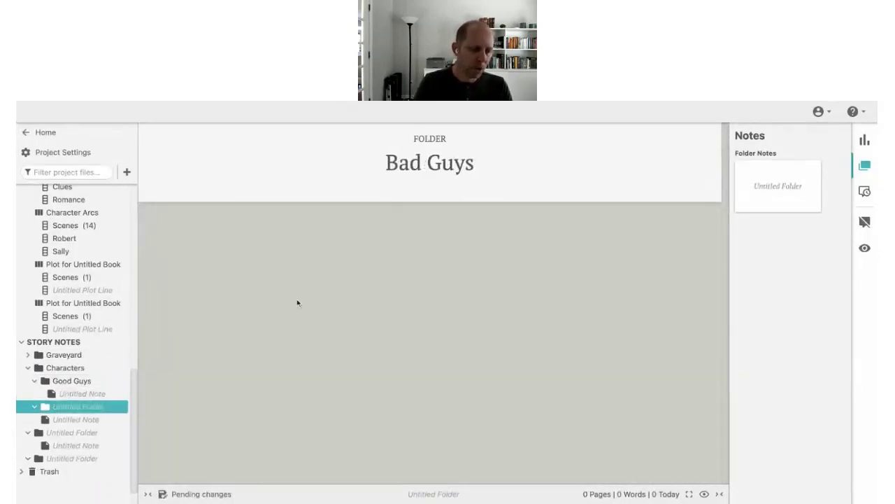
Step: Add and remove subfolders inside the Bad Guys folder
left_click(121, 407)
left_click(158, 319)
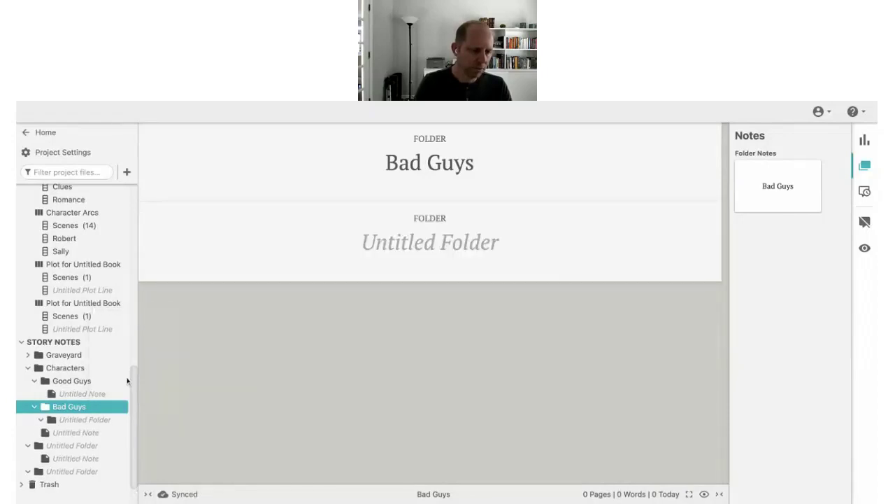
left_click(122, 419)
left_click(123, 407)
right_click(79, 411)
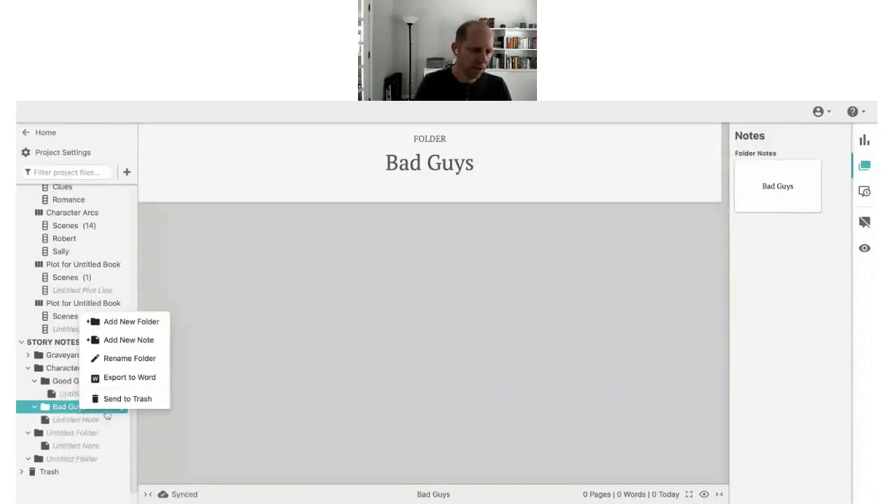
left_click(119, 321)
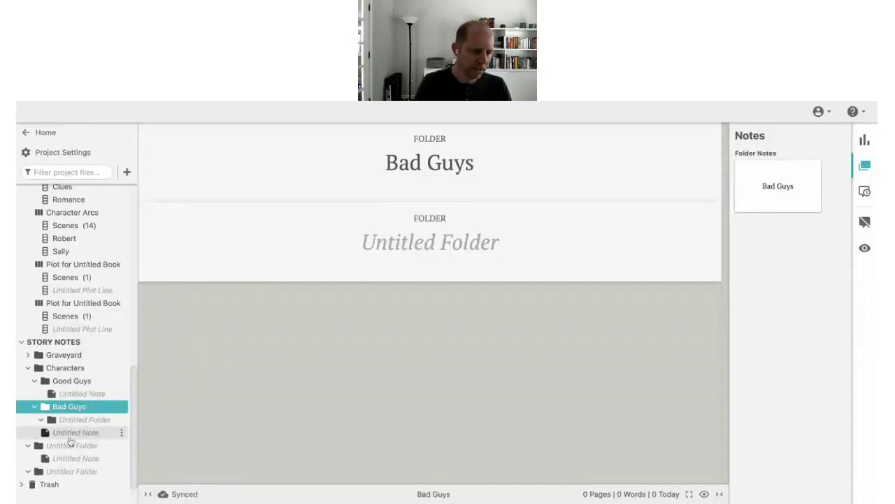
Step: Delete the two leftover untitled folders and the empty subfolder under Bad Guys
right_click(74, 446)
left_click(89, 433)
right_click(83, 450)
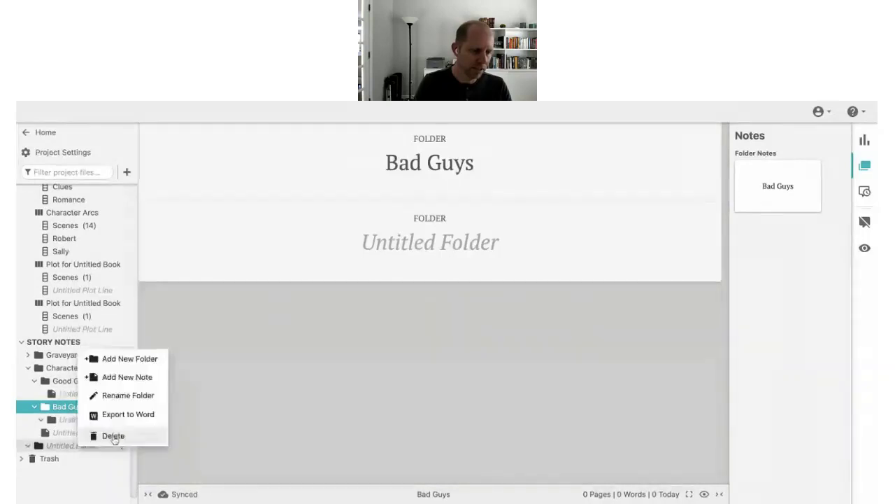
left_click(113, 436)
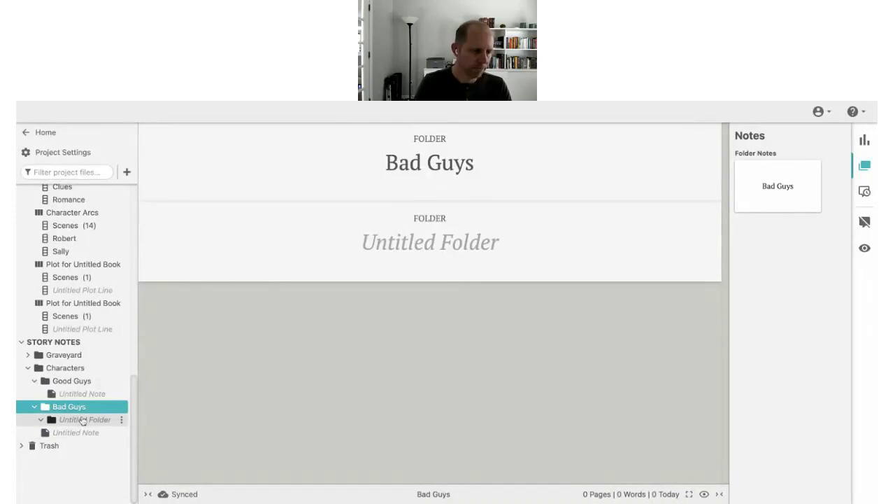
right_click(83, 419)
left_click(116, 403)
Step: Add a new note to the Bad Guys folder and another to Good Guys
right_click(75, 419)
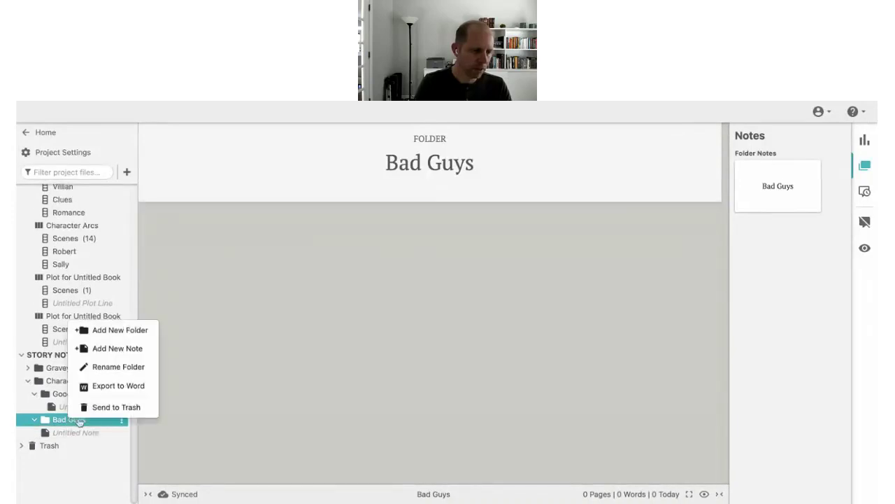
left_click(135, 346)
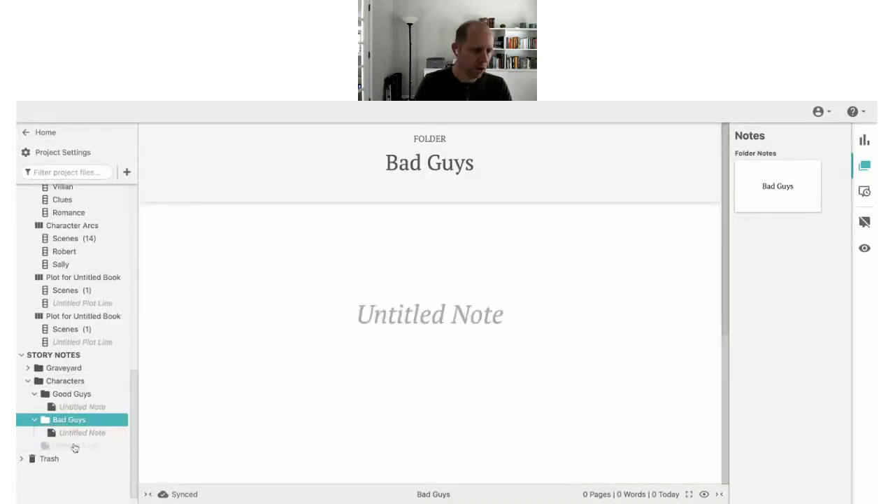
right_click(79, 394)
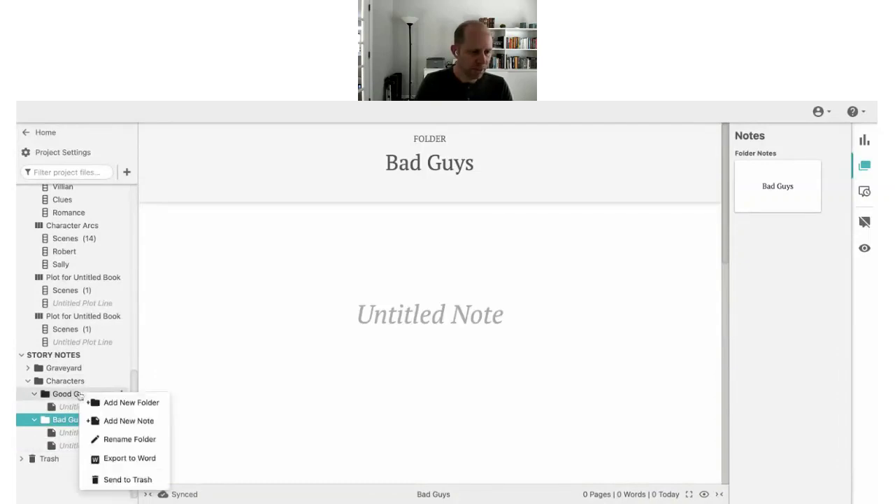
left_click(123, 420)
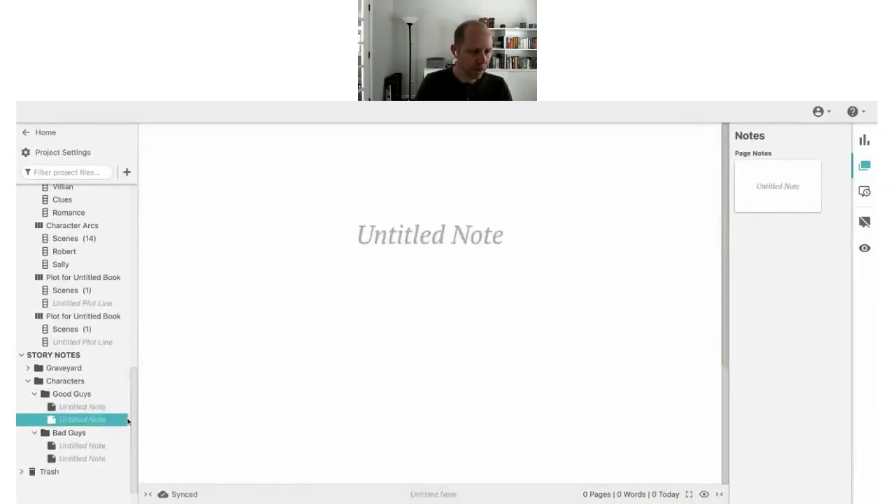
right_click(88, 394)
Step: Add another note to Good Guys and title the first untitled note Robert
left_click(123, 422)
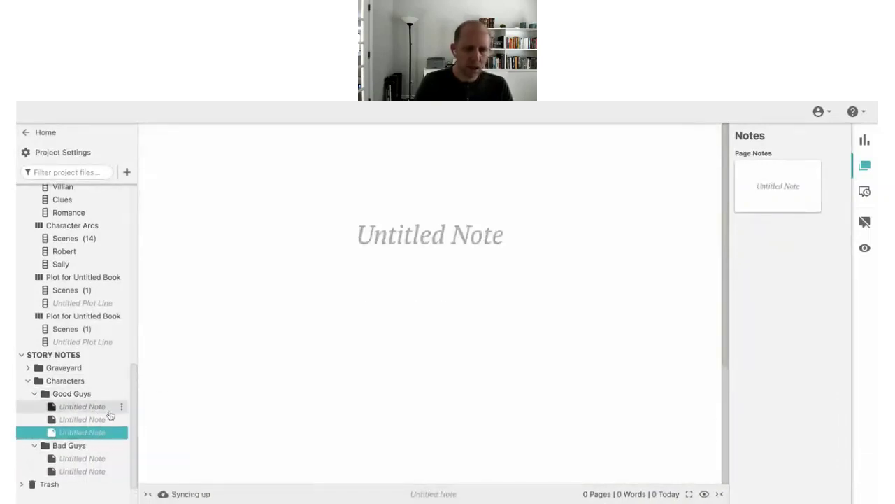
left_click(109, 412)
left_click(398, 231)
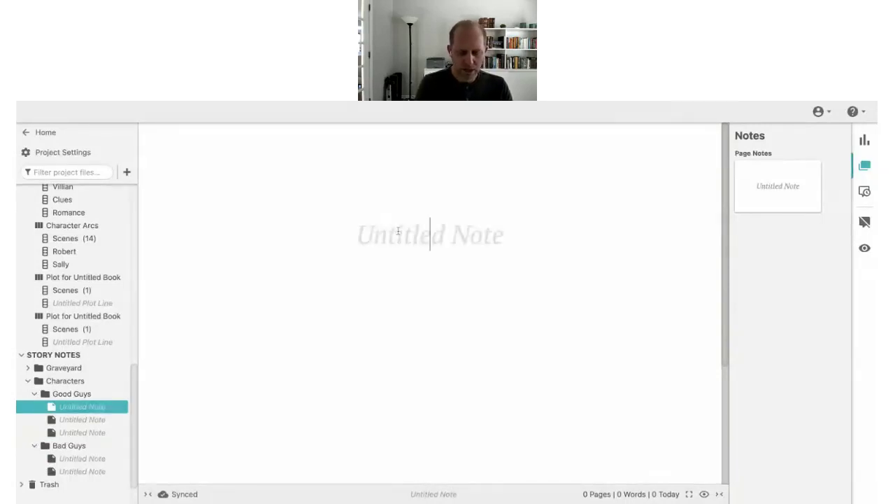
type("Robert")
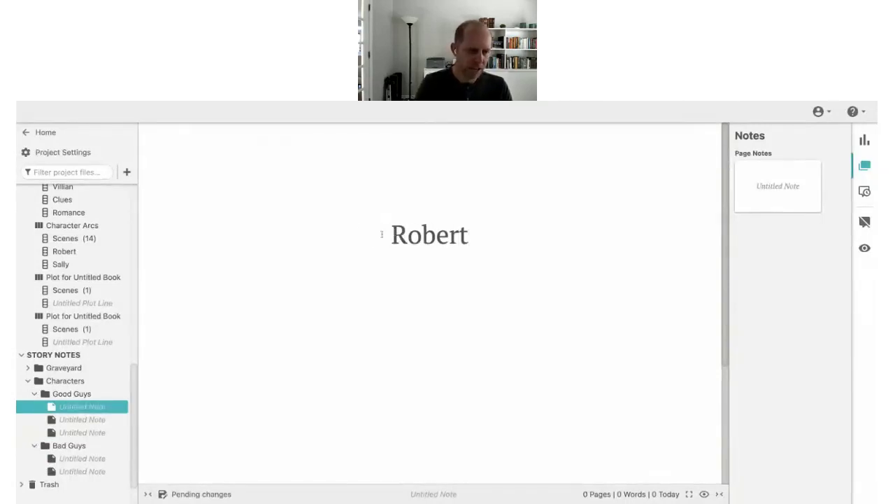
Step: Title the second Good Guys note Sally
left_click(102, 420)
left_click(469, 234)
type("S")
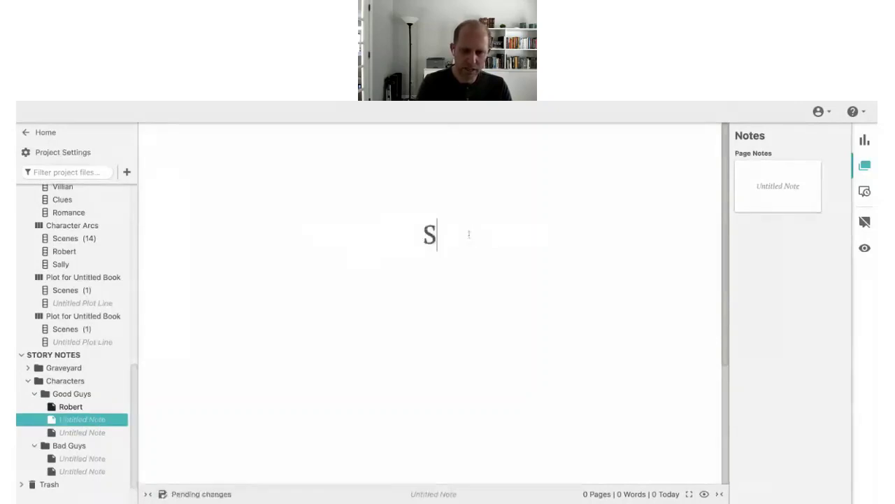
type("ally")
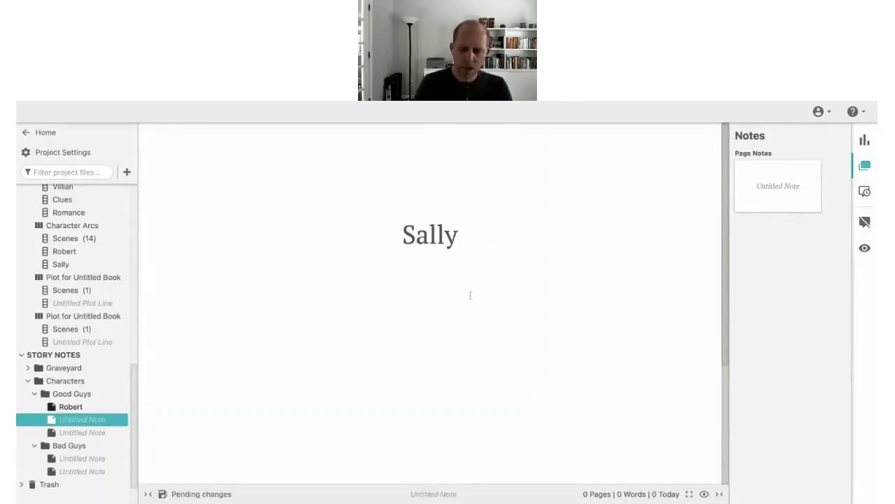
key("Return")
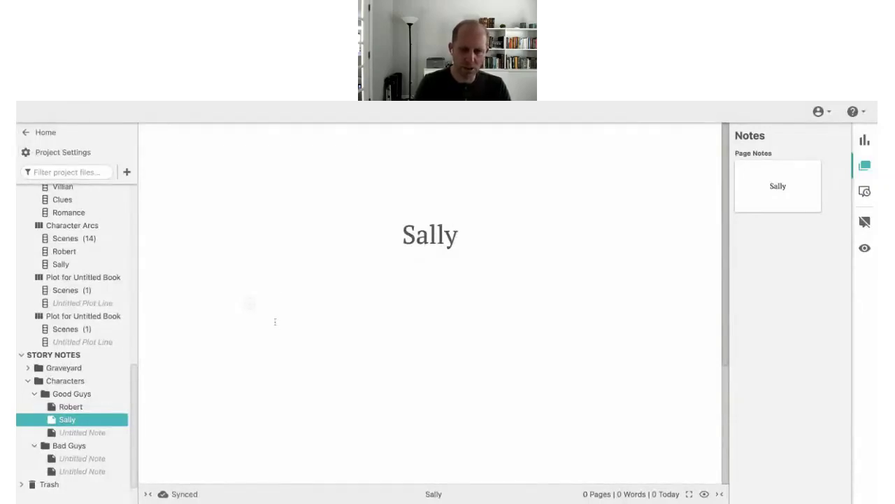
Step: Write 'Sally likes sweets.' and 'She is friends with Robert.' on separate lines in Sally's note
left_click(503, 240)
key("Return")
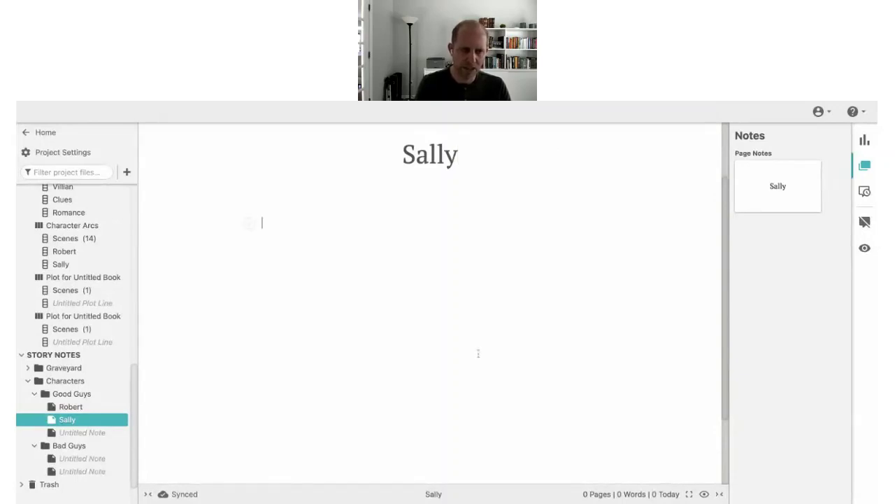
type("S")
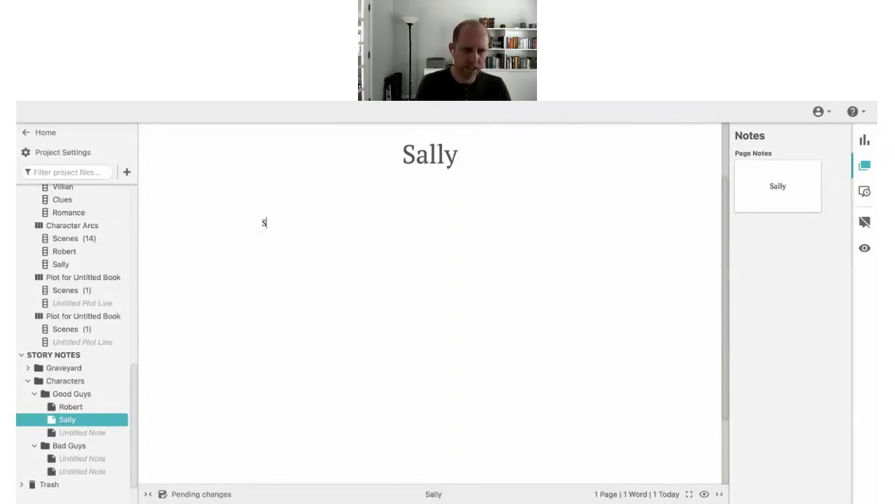
type("ally")
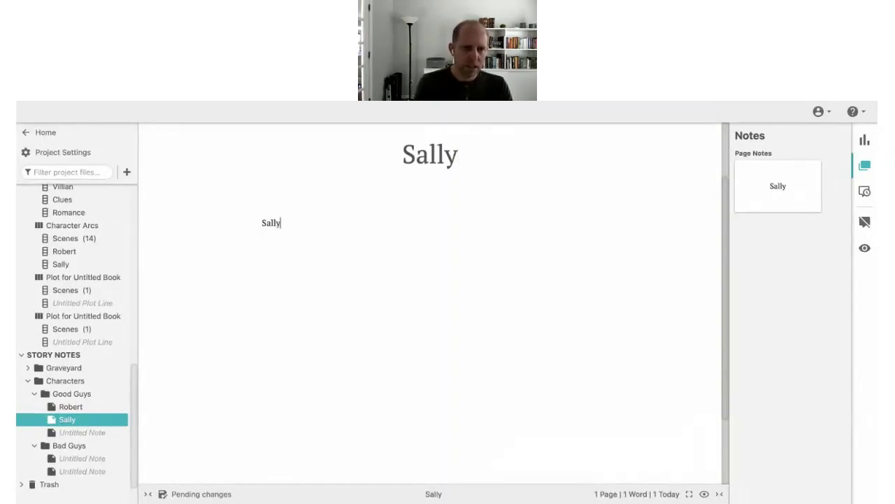
type(" likes sweets.")
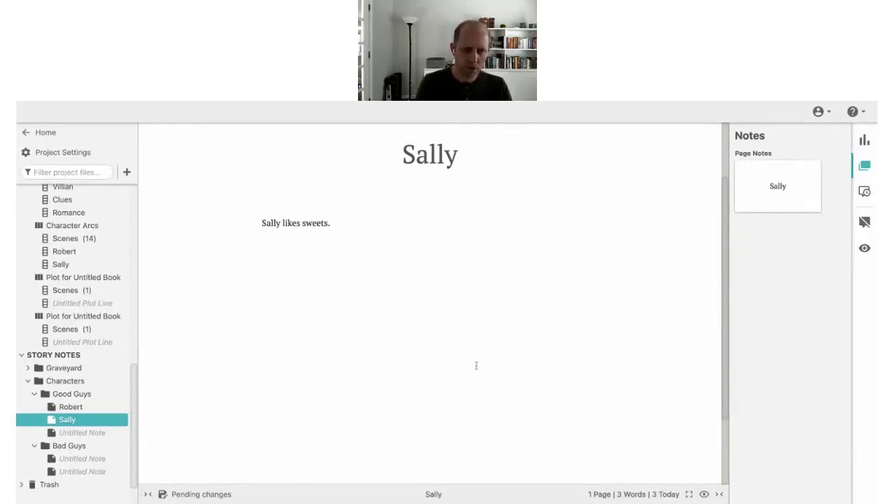
key("Return")
type("She ")
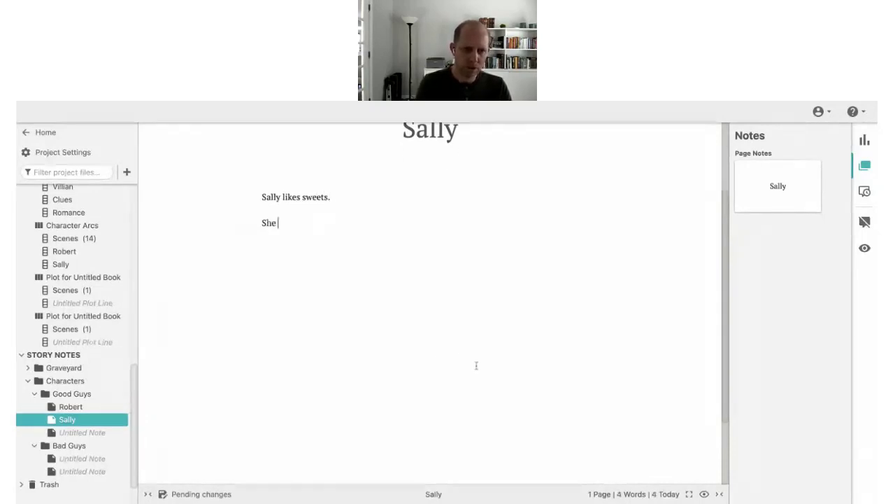
type("is friends with Robert.")
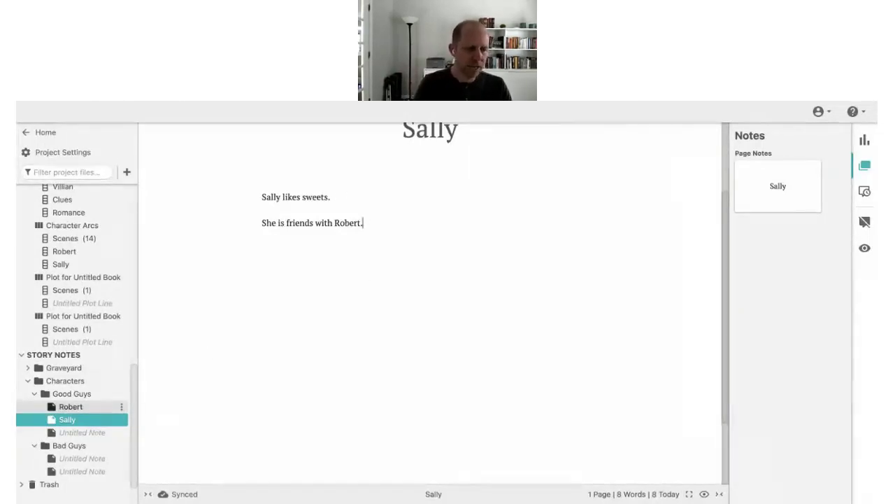
left_click(90, 411)
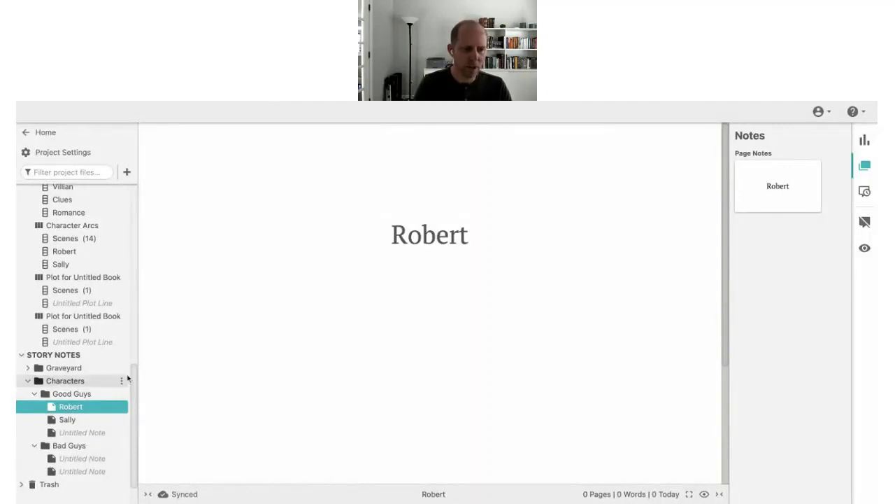
Step: In Sally's note, link the word Robert to the pasted Robert note address
left_click(69, 420)
double_click(341, 223)
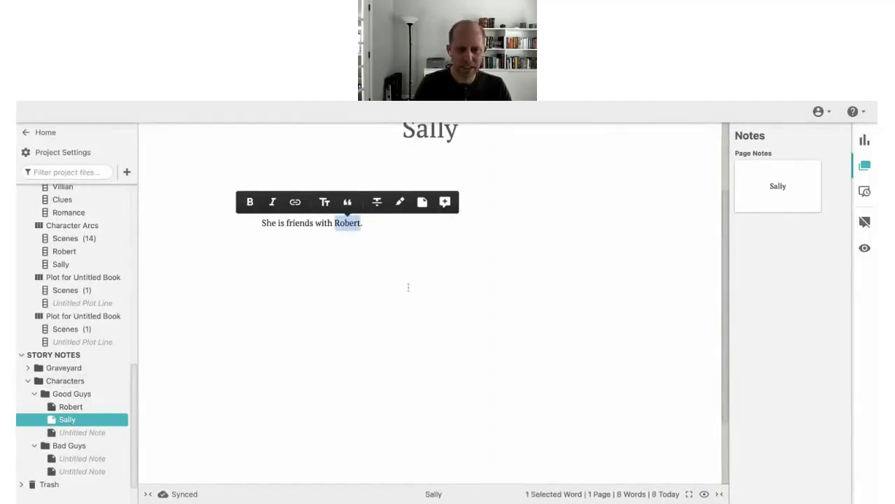
left_click(295, 202)
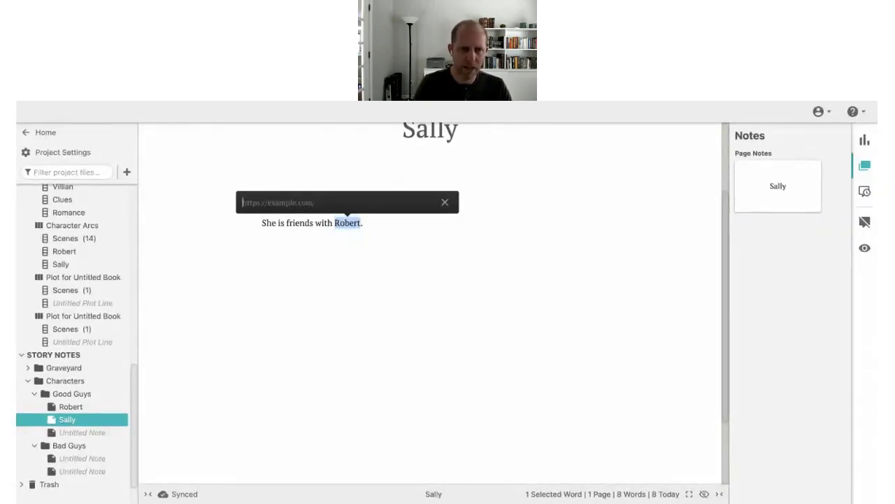
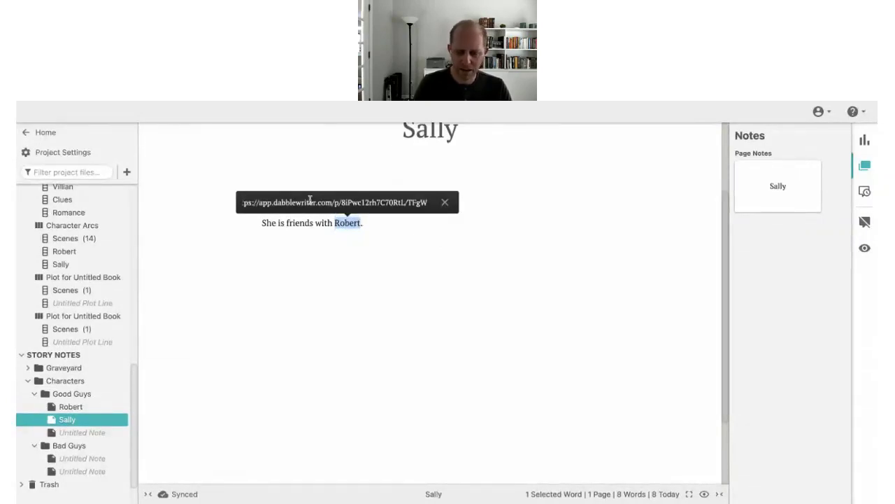
key("Return")
Step: Test the Robert link, return to Sally's note, then open Robert's note
left_click(408, 242)
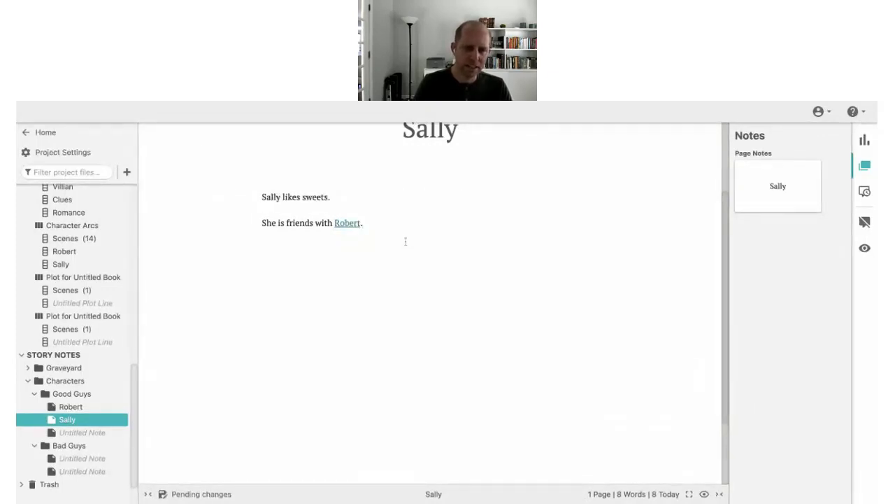
left_click(344, 225)
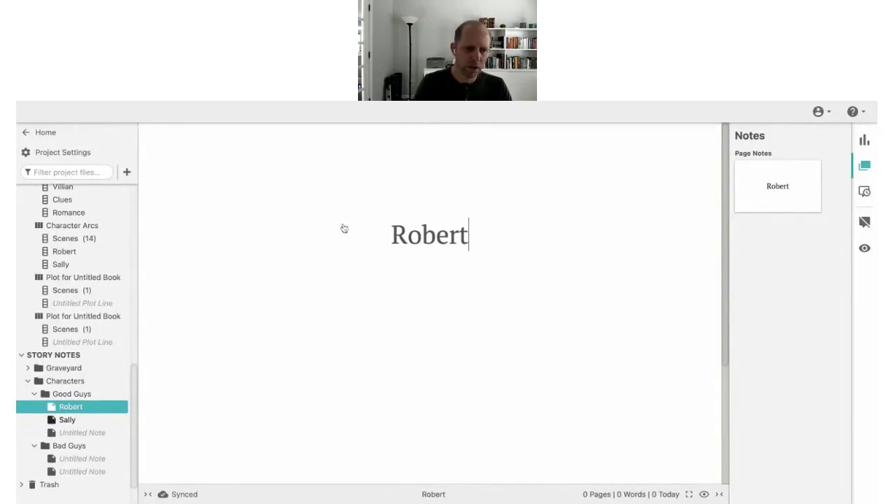
key("alt+Left")
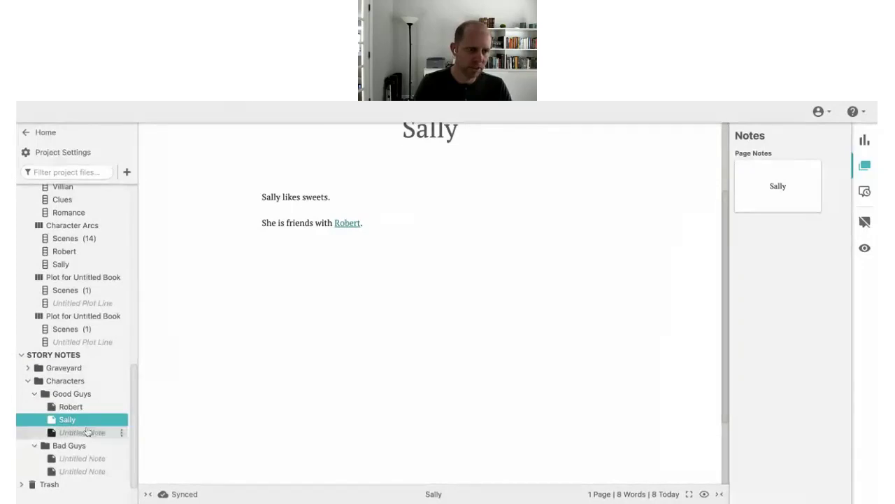
left_click(82, 407)
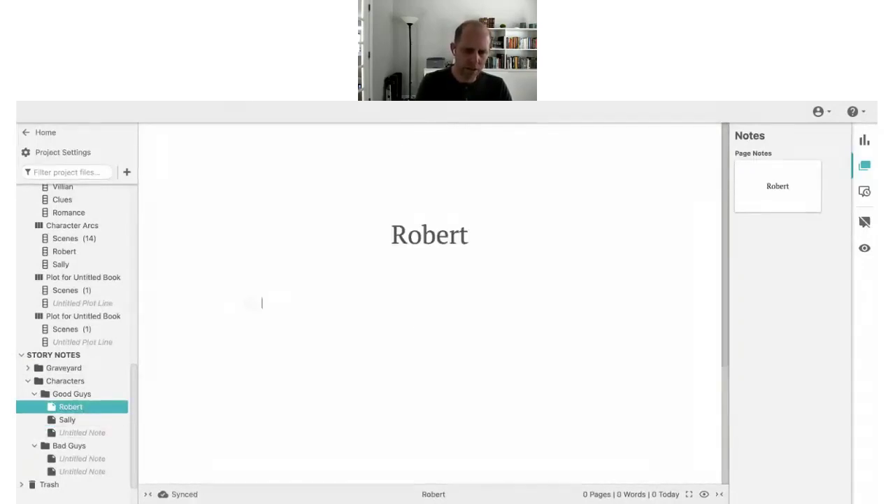
Step: Write 'Robert is in love with' in Robert's note and drop in a link to Sally's note
left_click(249, 302)
type("rober")
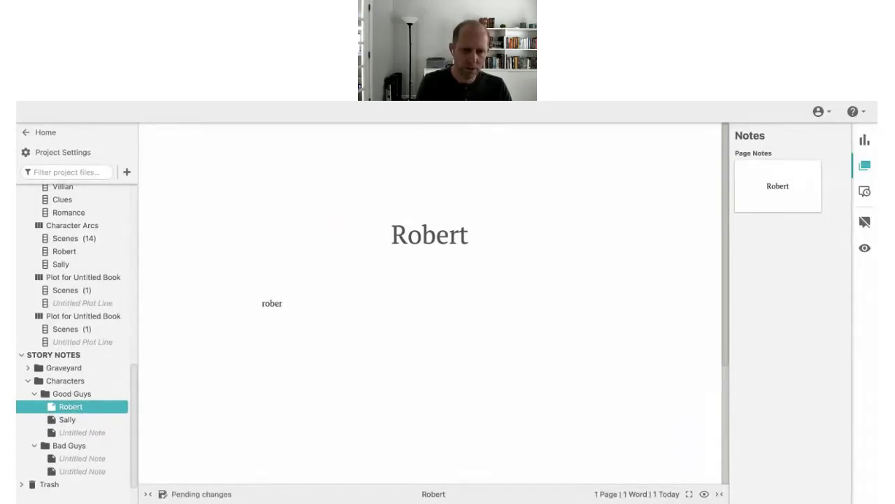
key("BackSpace")
key("BackSpace")
key("BackSpace")
key("BackSpace")
key("BackSpace")
type("Robert is")
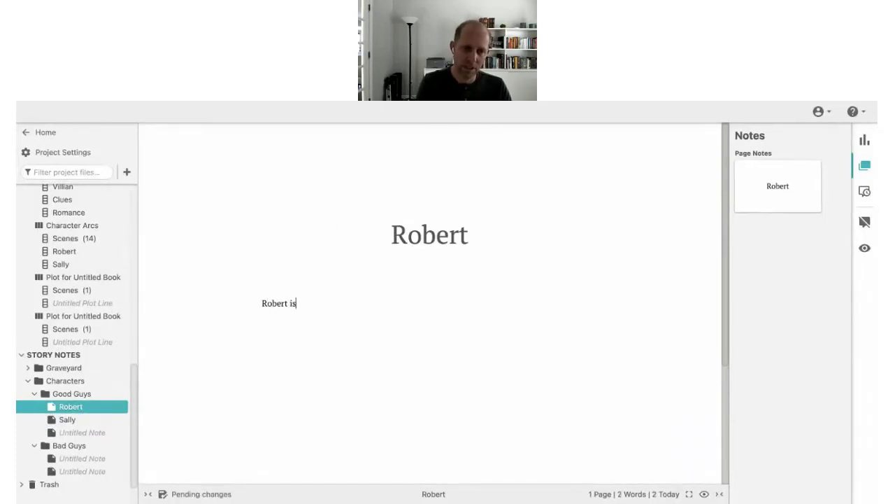
type(" in love with Sal")
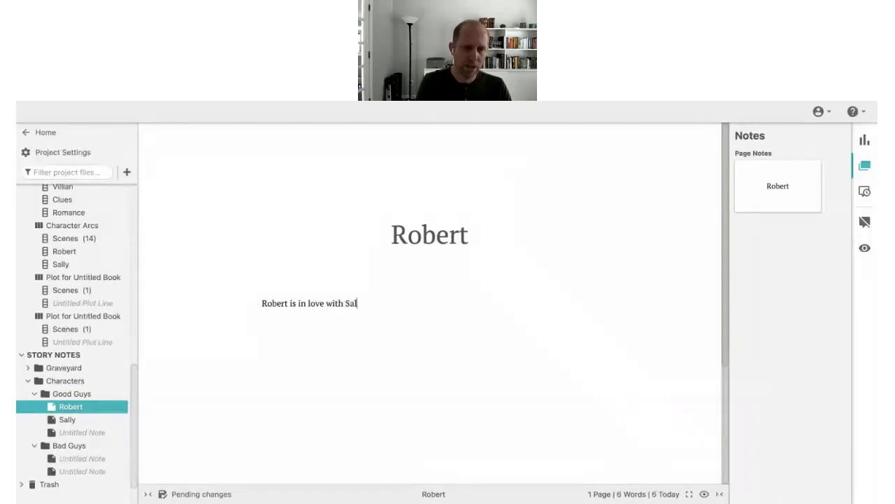
key("BackSpace")
key("BackSpace")
key("BackSpace")
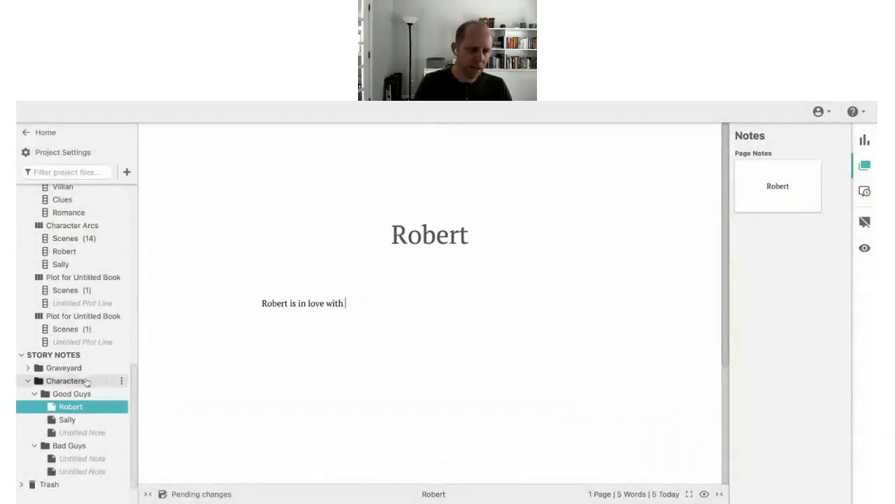
left_click_drag(75, 420, 350, 304)
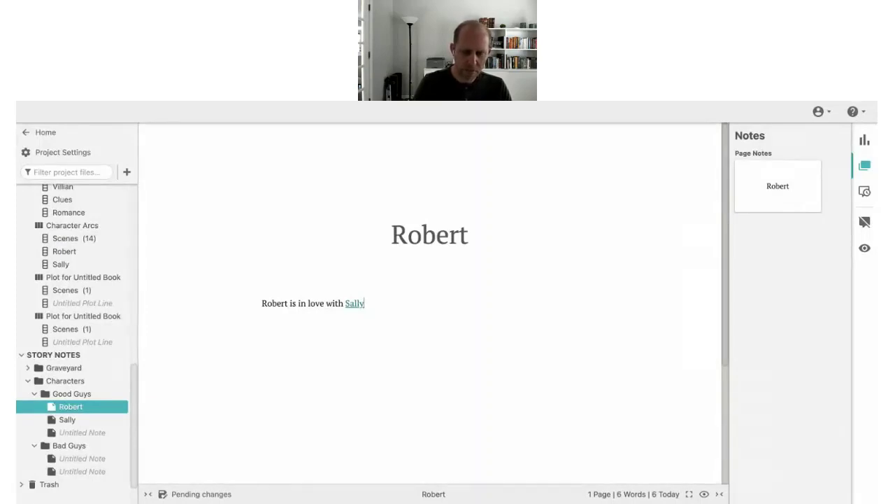
Step: Test the Sally and Robert links, ending on Sally's note
left_click(355, 305)
left_click(353, 306)
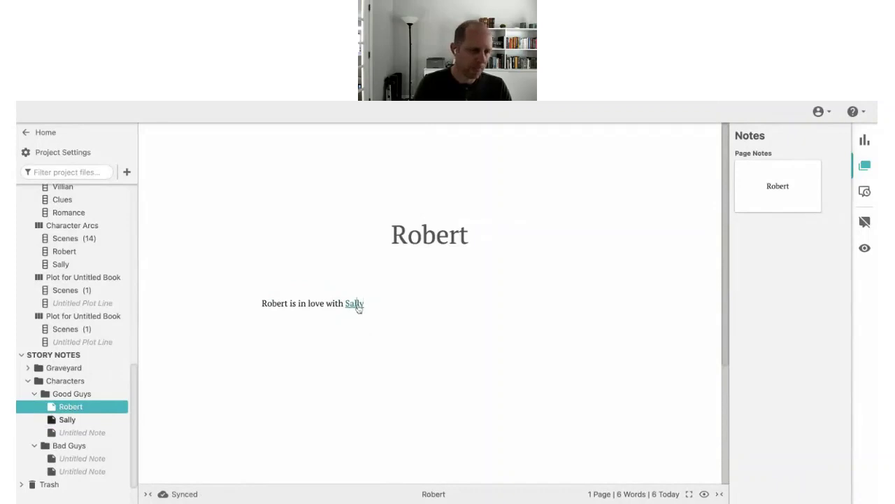
left_click(357, 304)
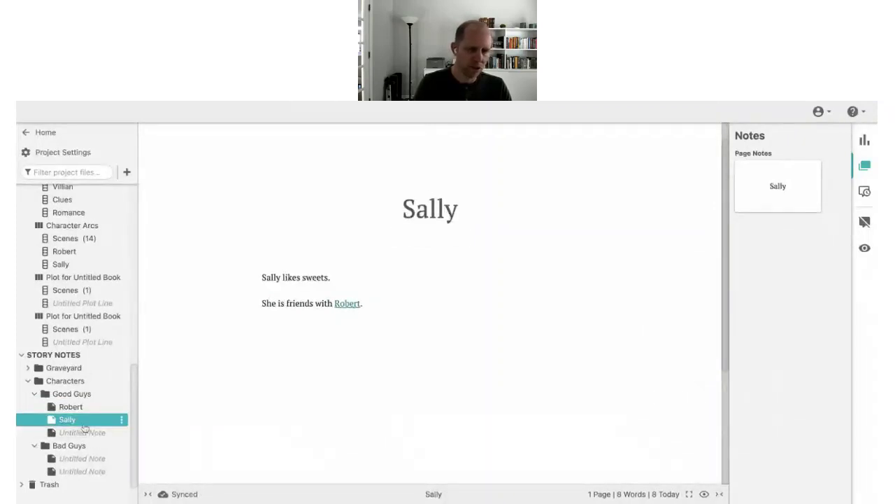
Step: Undo an accidental Sally link, then add a 'lkasjdf l' line below the Robert sentence and select it
left_click_drag(80, 423, 352, 303)
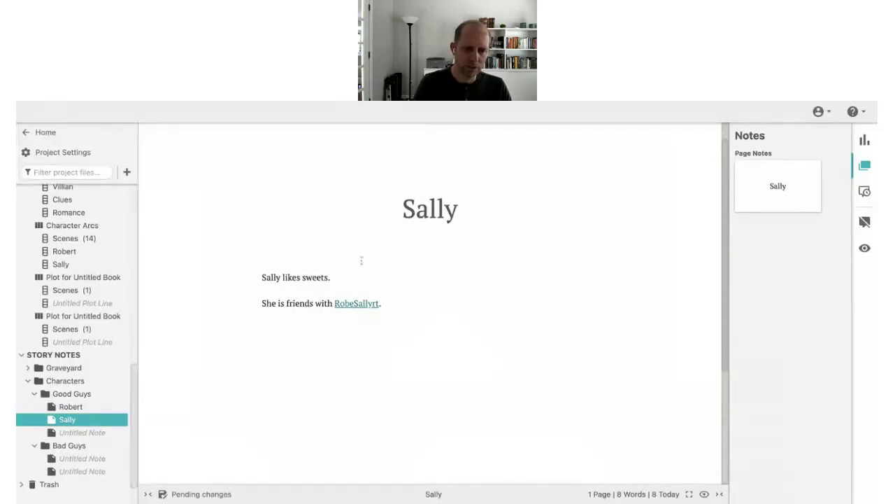
key("ctrl+z")
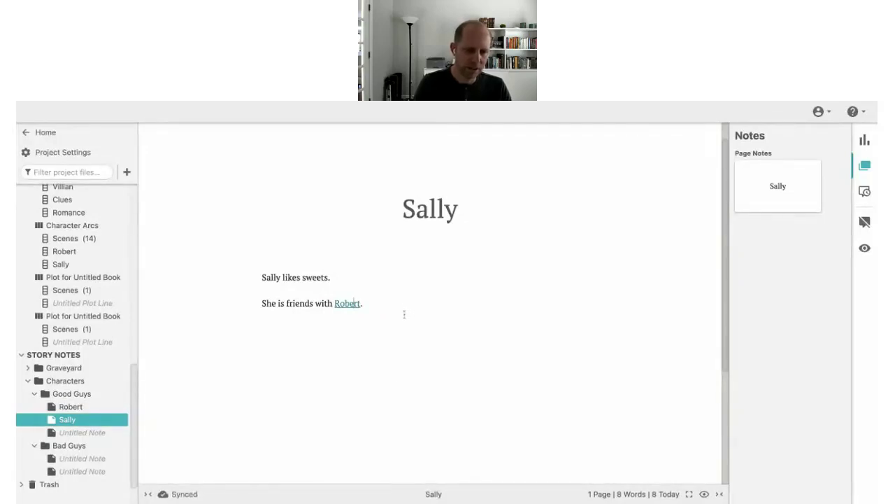
key("End")
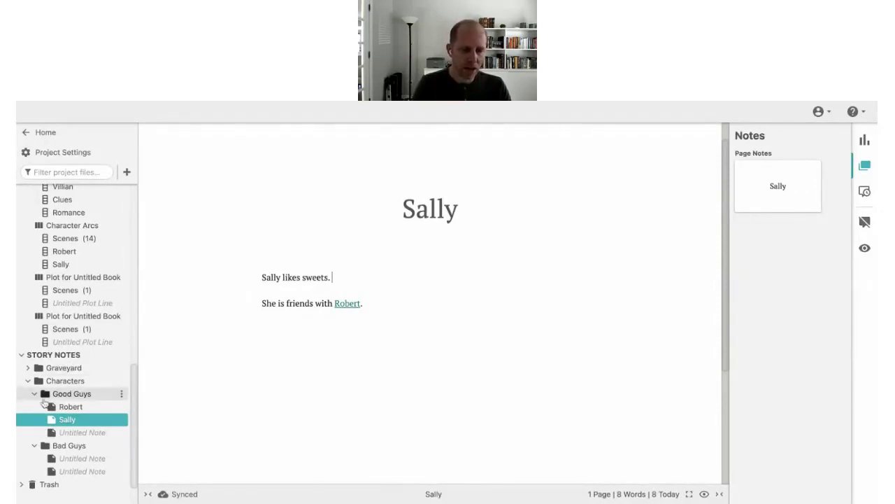
left_click(406, 325)
key("Return")
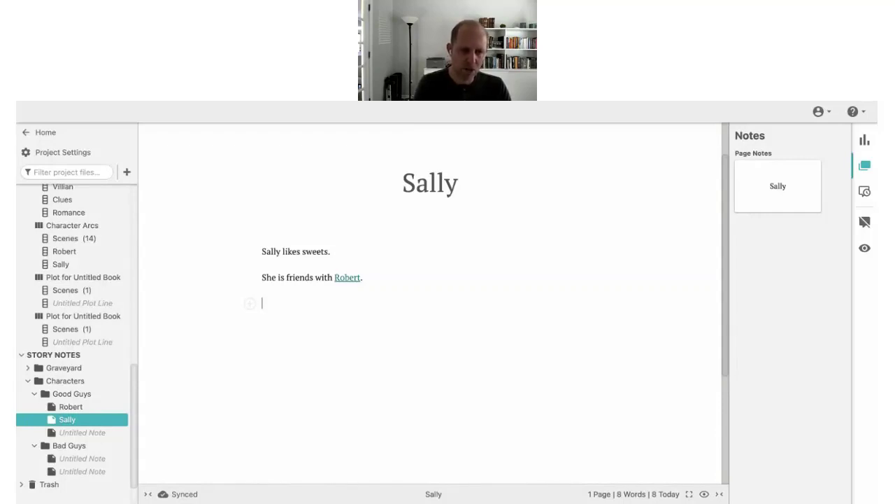
type("lkasjdf l")
double_click(279, 303)
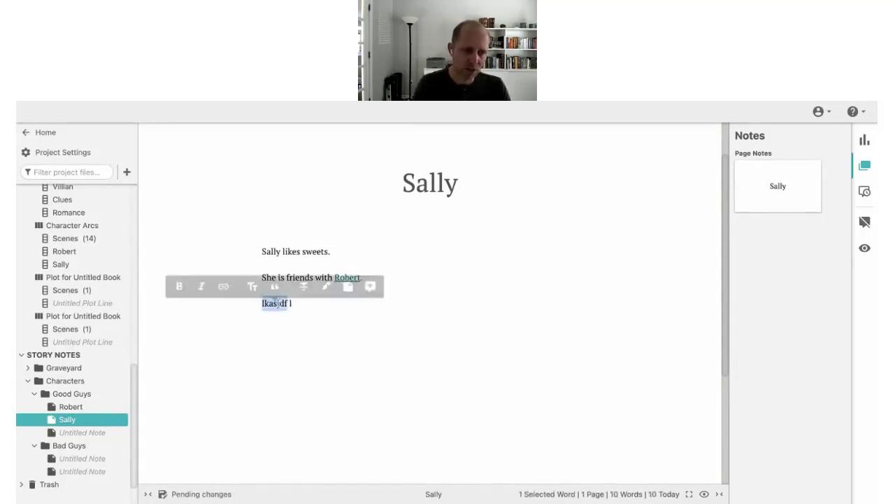
Step: Open the Intro to characters scene and select the word 'stormy'
scroll(82, 202, "up", 10)
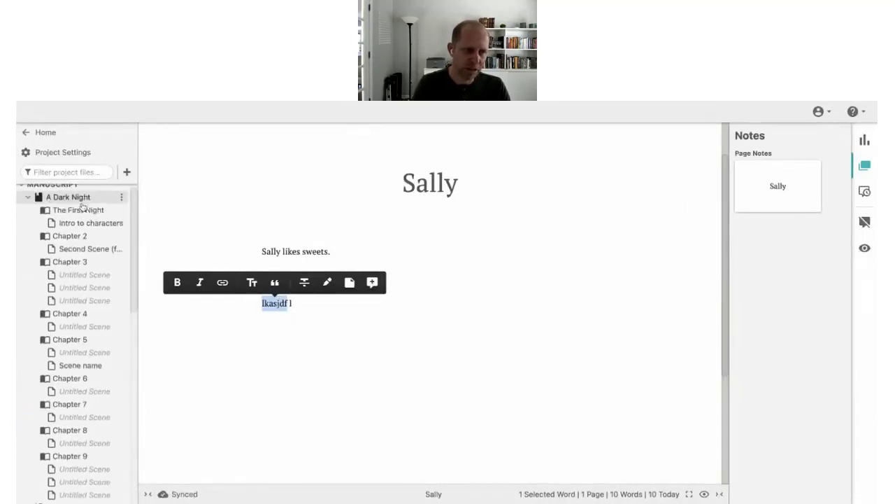
left_click(84, 223)
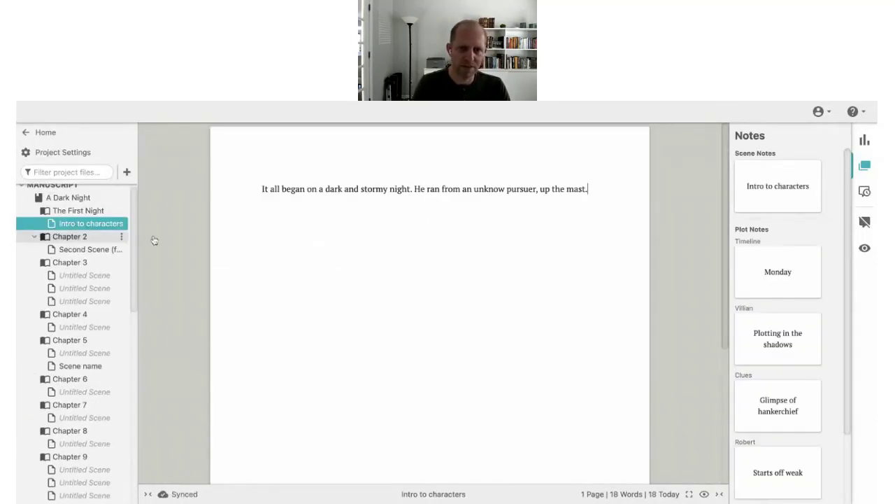
double_click(383, 189)
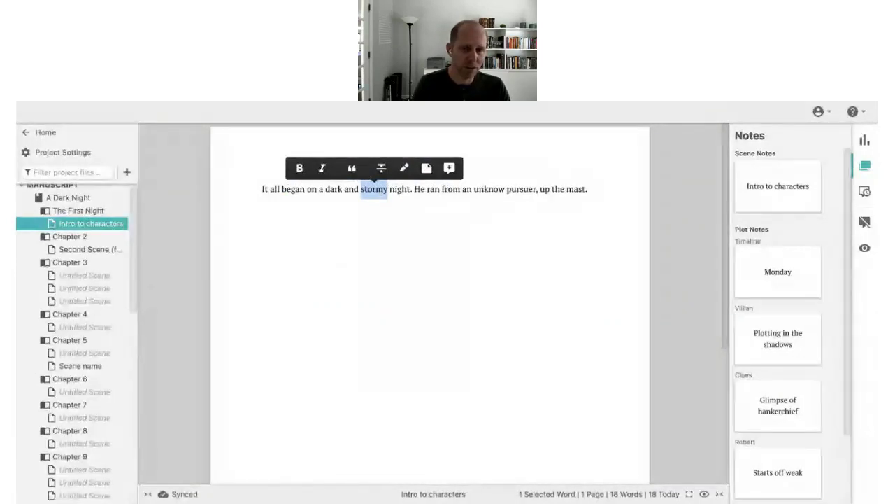
Step: Toggle block-quote formatting on and off so the opening paragraph ends as plain text
left_click(353, 169)
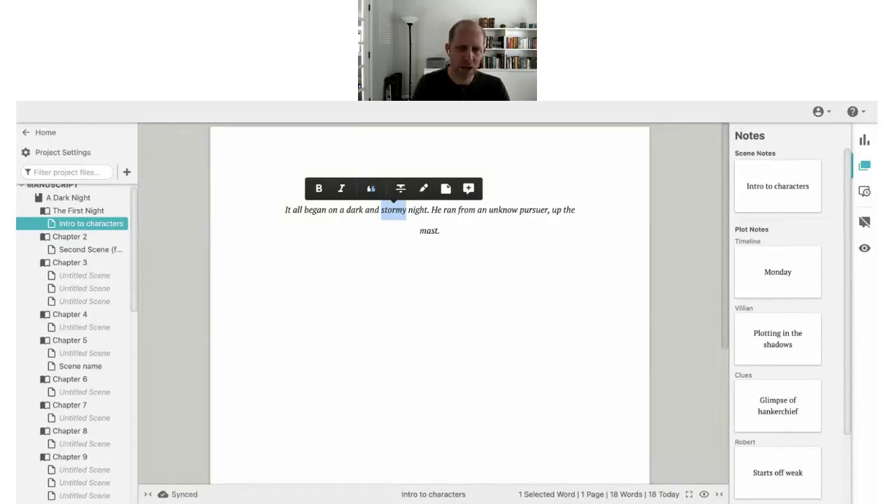
left_click(371, 188)
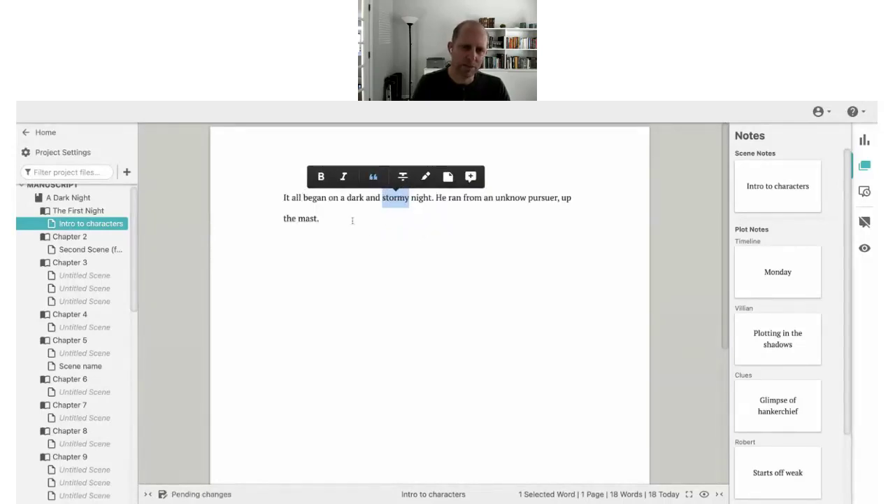
left_click(374, 177)
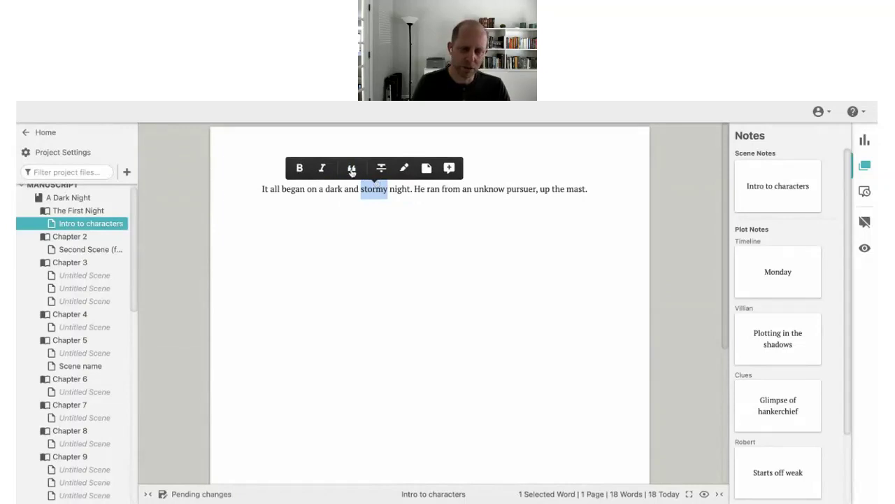
left_click(338, 220)
Step: Copy the opening sentence and paste copies to fill five paragraphs
key("ctrl+a")
key("ctrl+c")
key("Right")
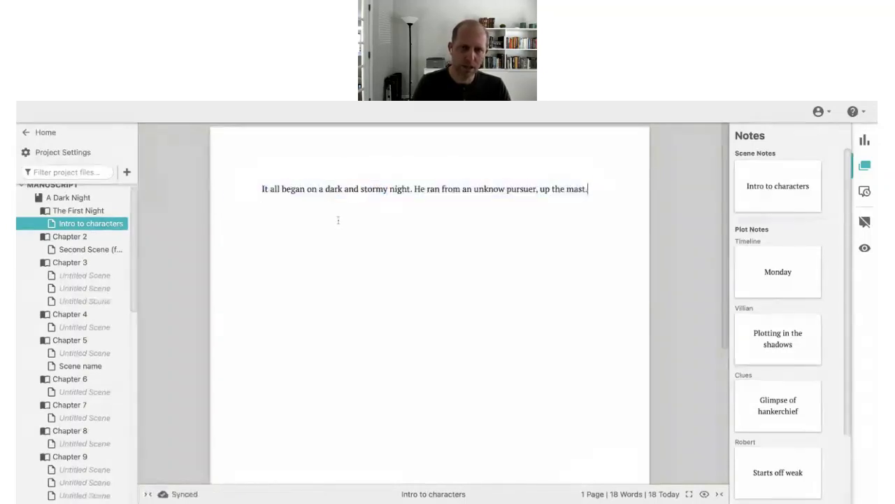
key("ctrl+v")
key("ctrl+v")
key("ctrl+v")
key("ctrl+v")
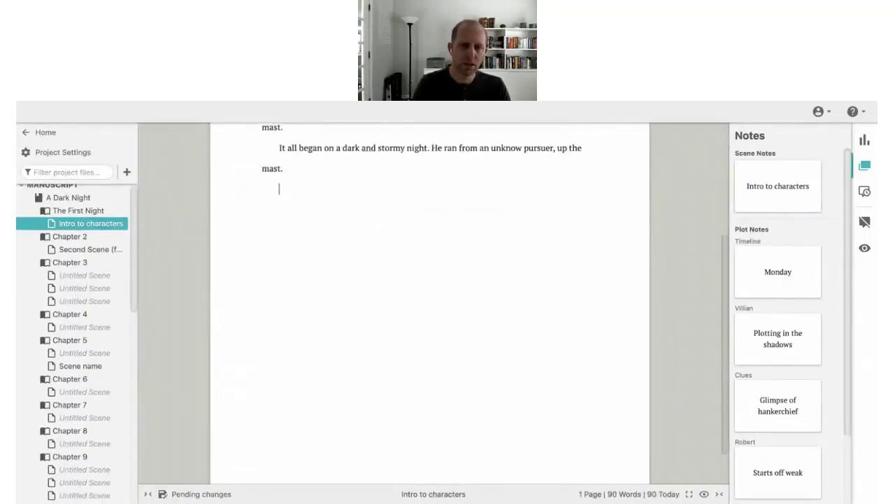
scroll(387, 266, "up", 3)
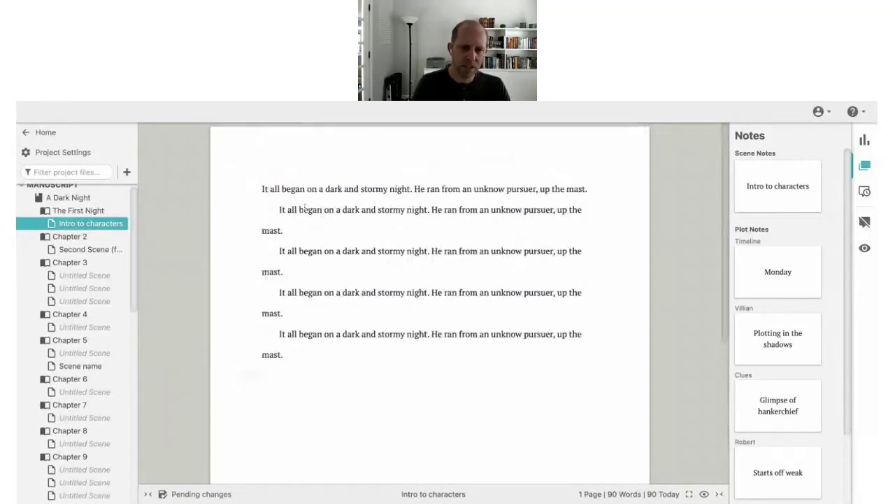
Step: Set the third and fourth paragraphs as a block quote
left_click(304, 250)
key("shift+Down")
key("shift+Down")
key("shift+Down")
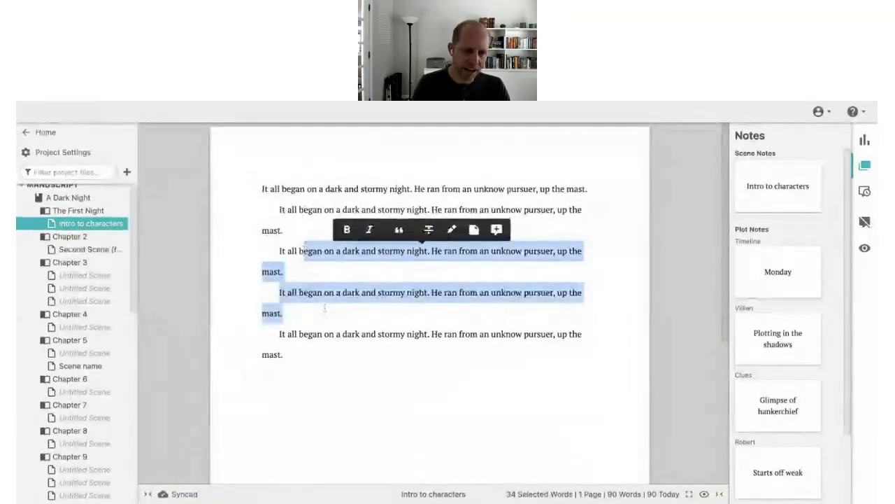
left_click(400, 234)
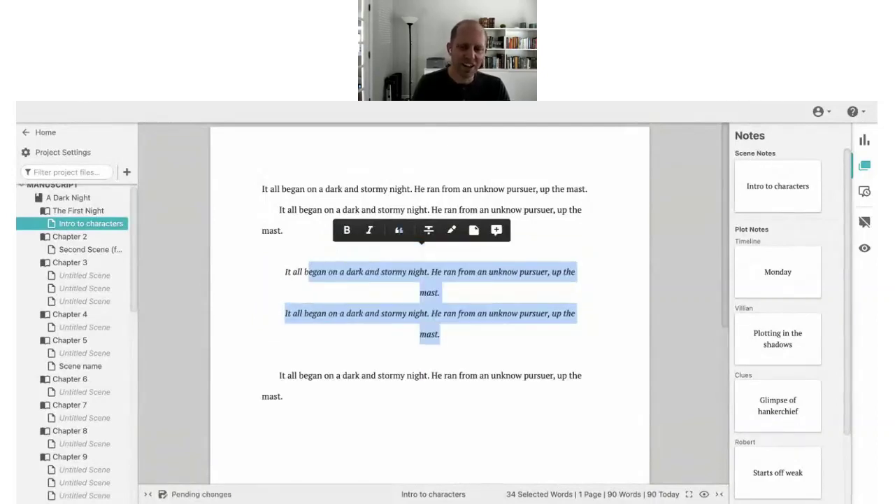
left_click(408, 252)
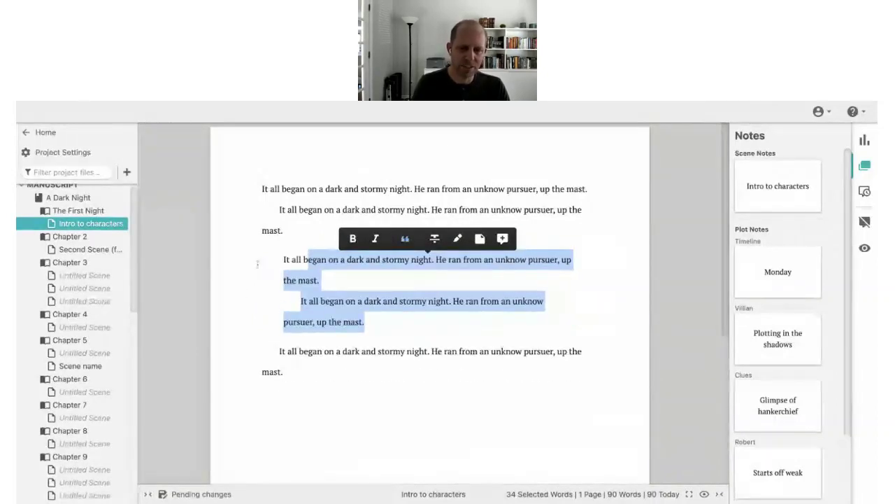
left_click(374, 322)
Step: Try italics on the two quoted paragraphs, then remove them and reselect the paragraphs
left_click_drag(394, 323, 286, 260)
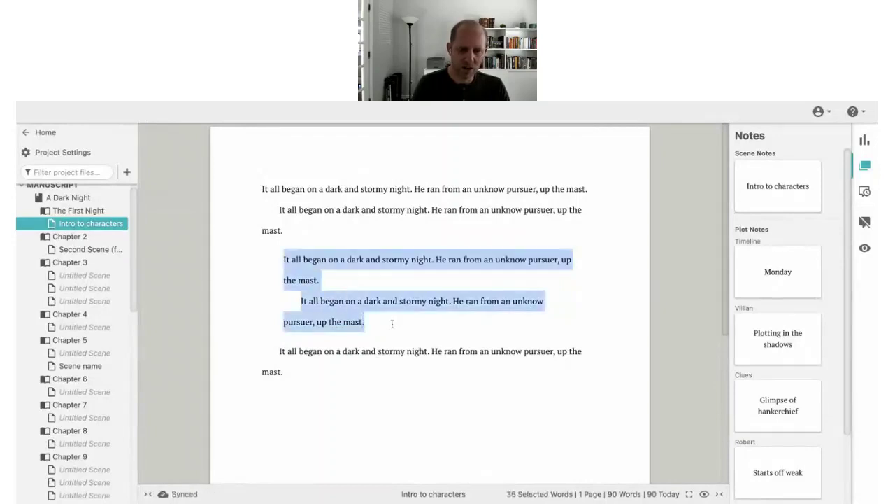
key("ctrl+i")
key("ctrl+i")
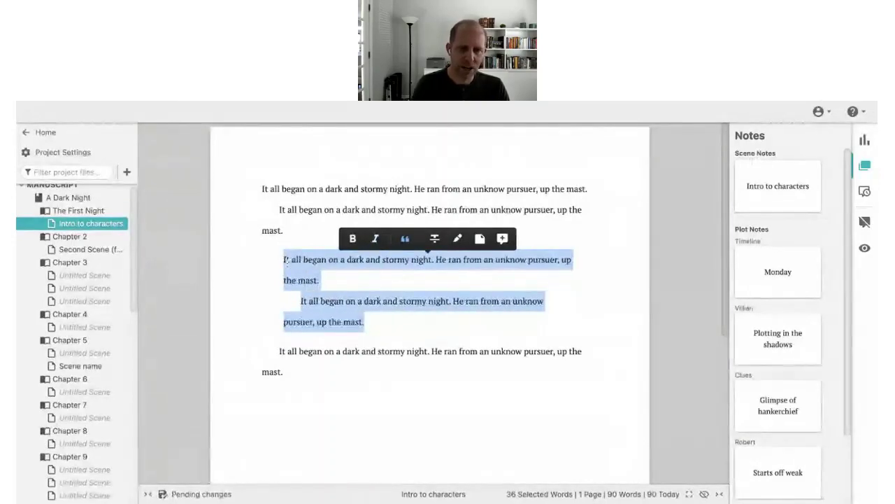
left_click(392, 326)
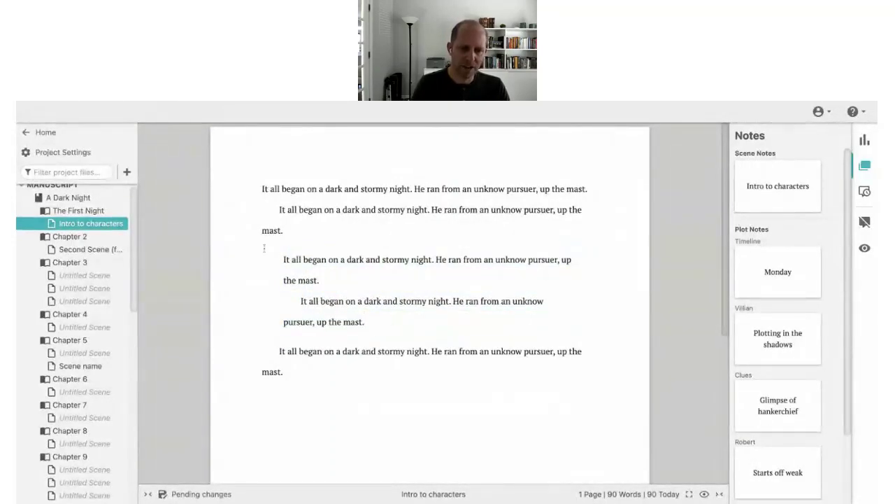
triple_click(377, 325)
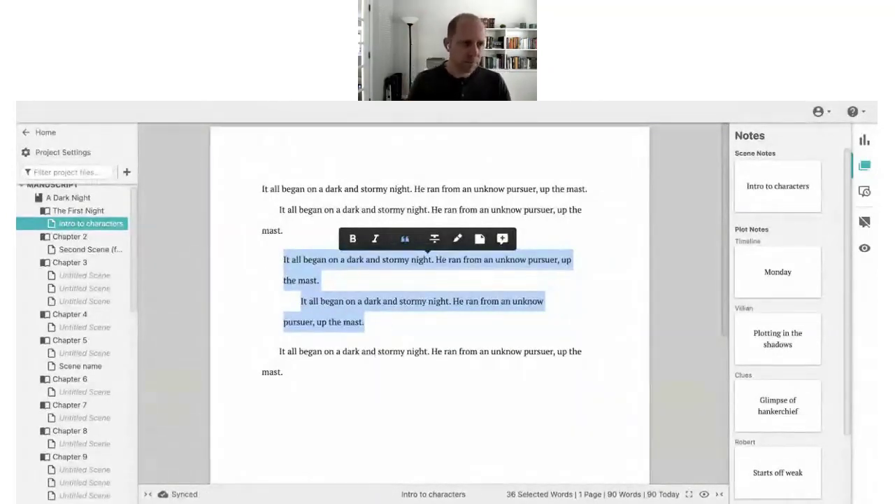
scroll(82, 204, "up", 1)
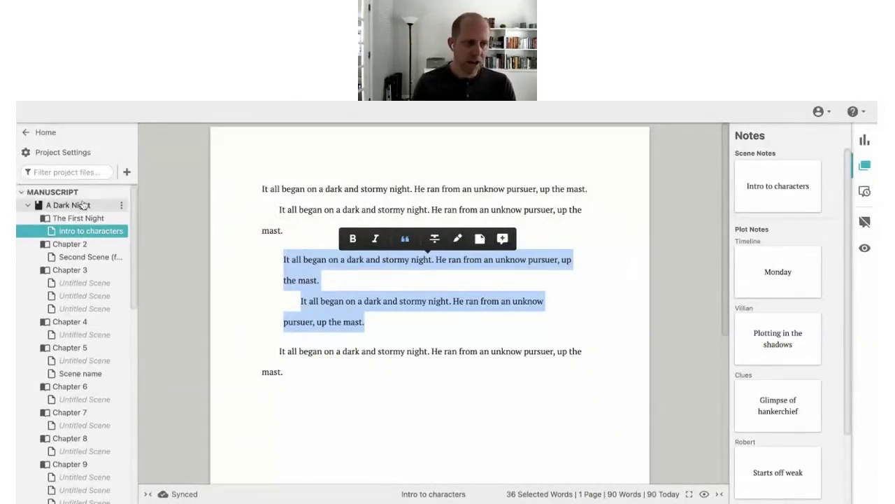
right_click(84, 205)
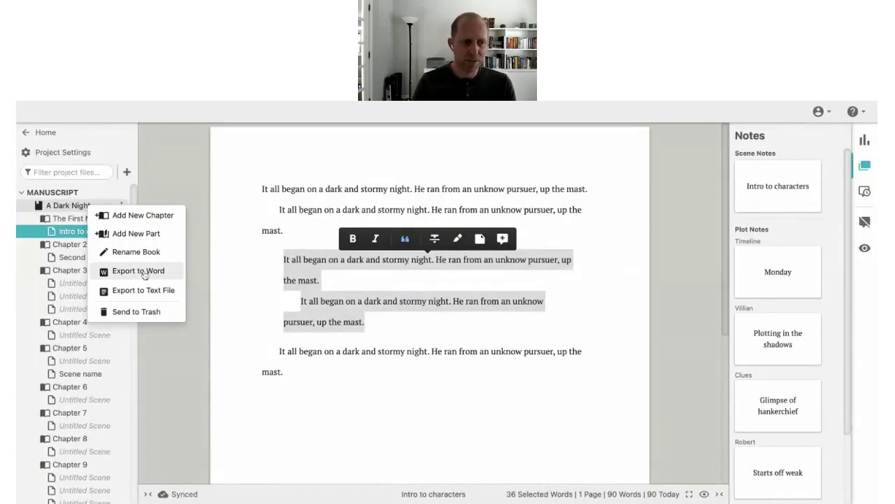
left_click(60, 219)
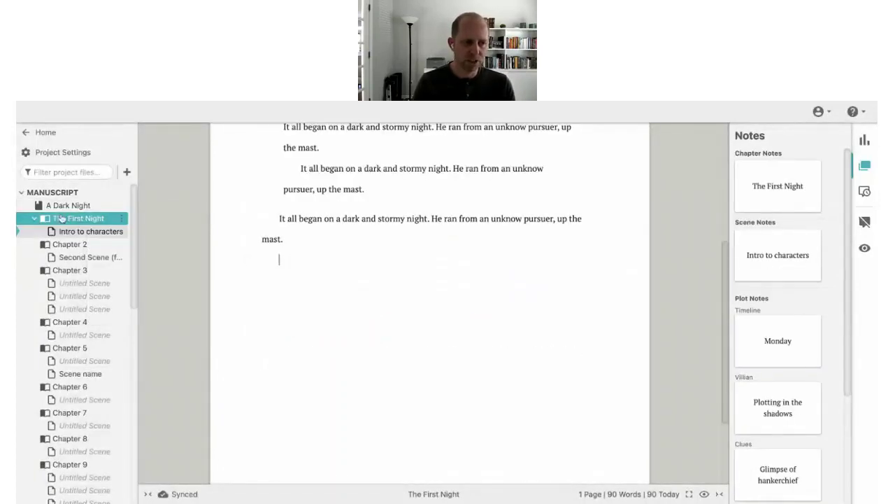
right_click(82, 220)
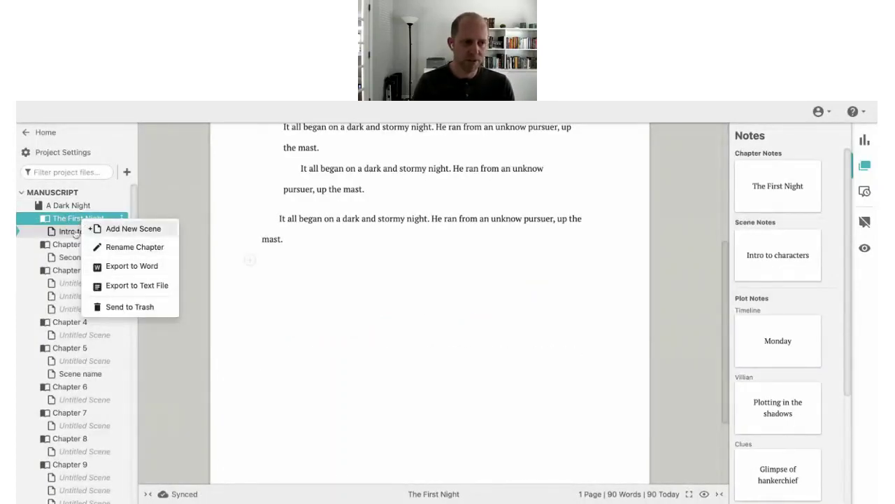
left_click(77, 232)
right_click(88, 234)
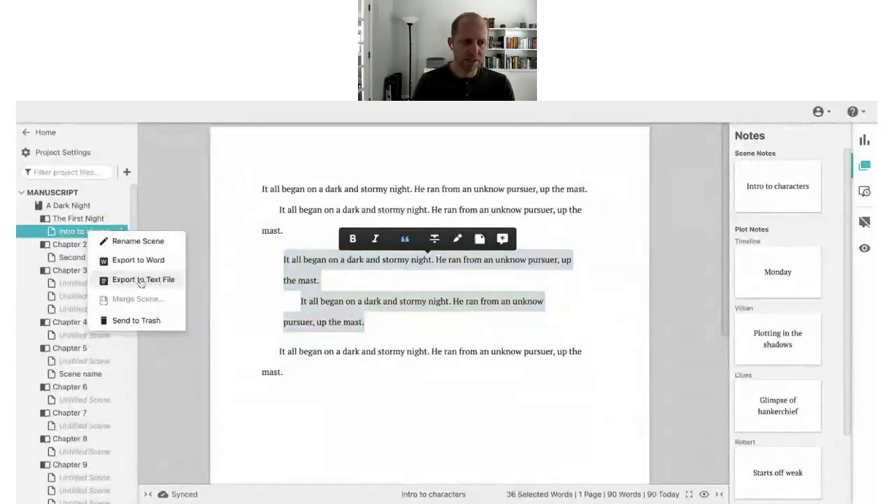
left_click(81, 207)
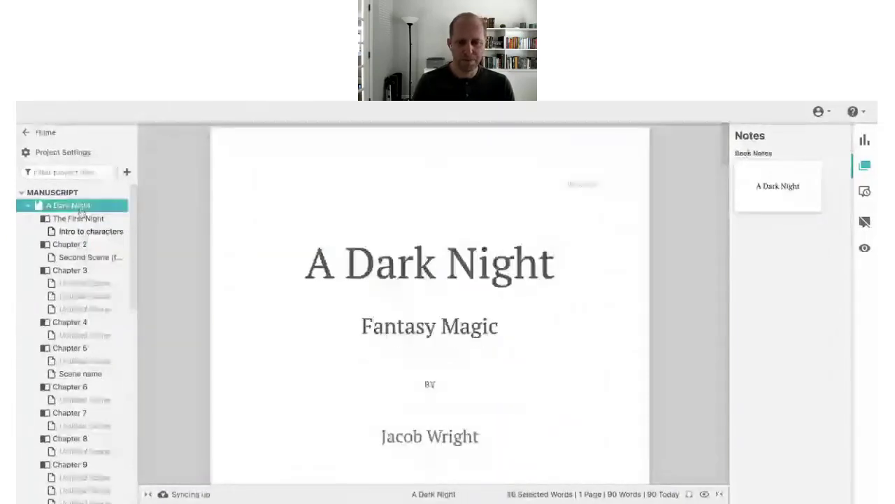
right_click(106, 208)
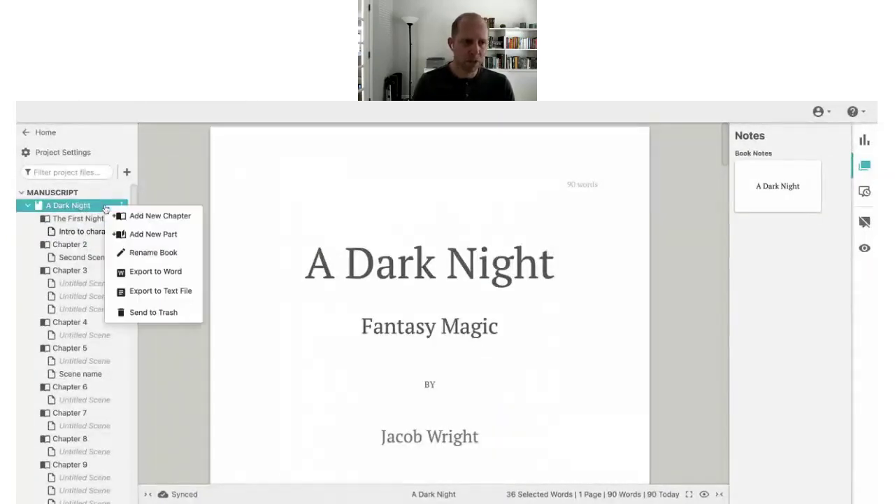
left_click(83, 210)
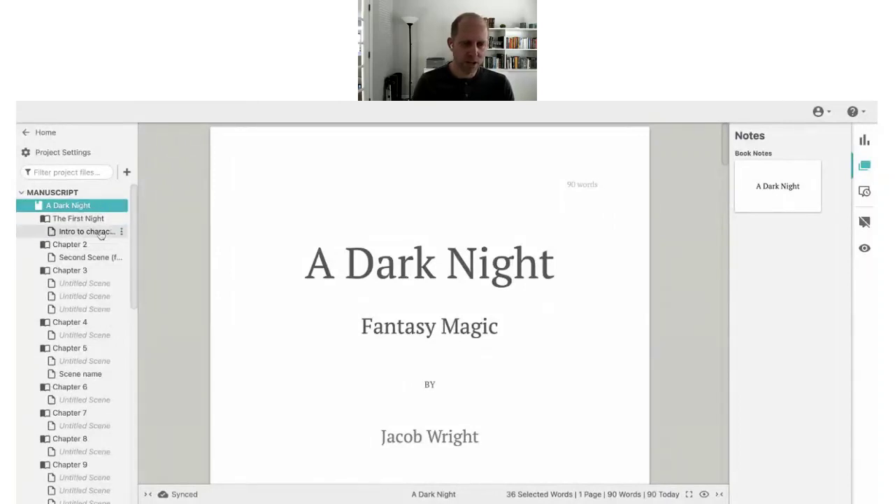
left_click(100, 234)
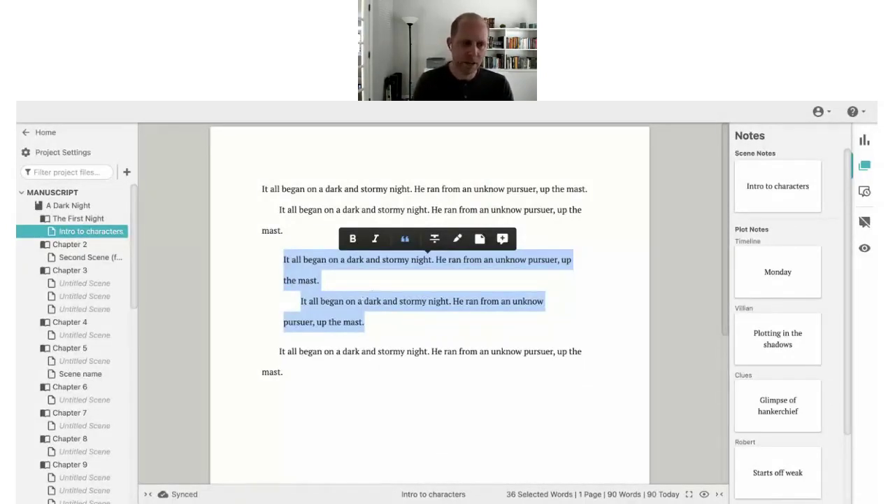
scroll(84, 357, "down", 10)
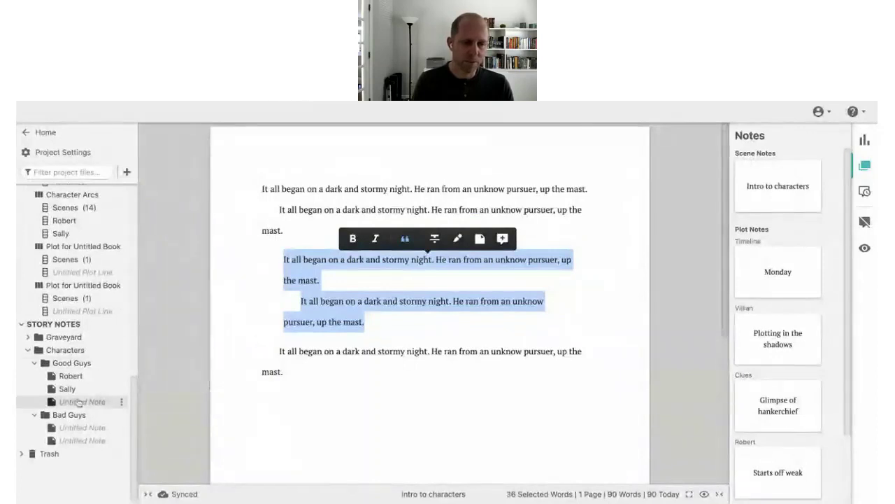
Step: Open the Sally character note under Good Guys
left_click(72, 404)
left_click(77, 390)
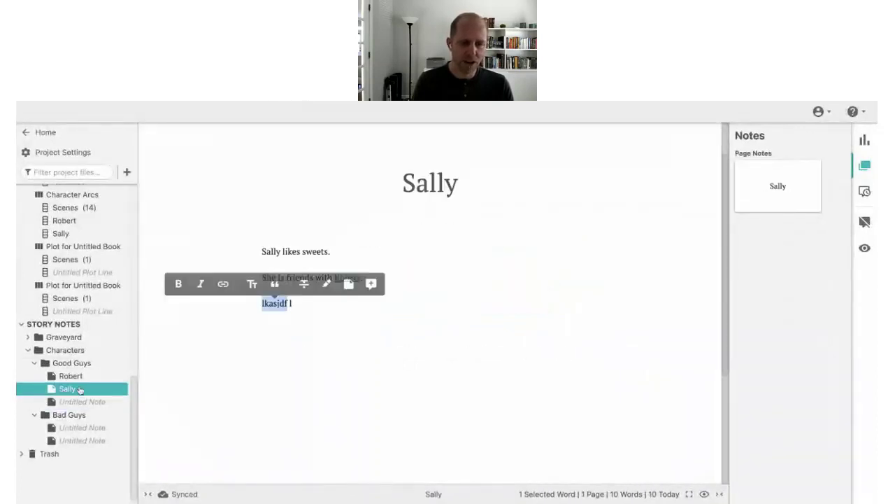
left_click(333, 305)
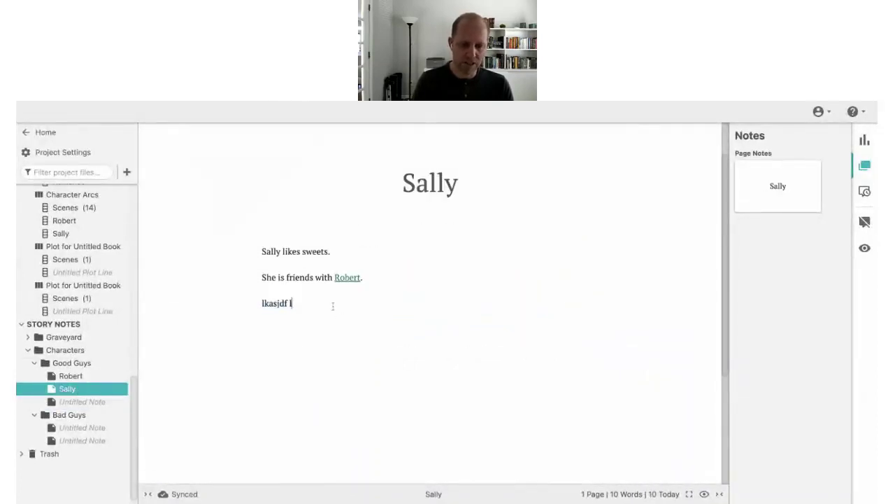
Step: Try different heading sizes on the 'lkasjdf' line
double_click(278, 303)
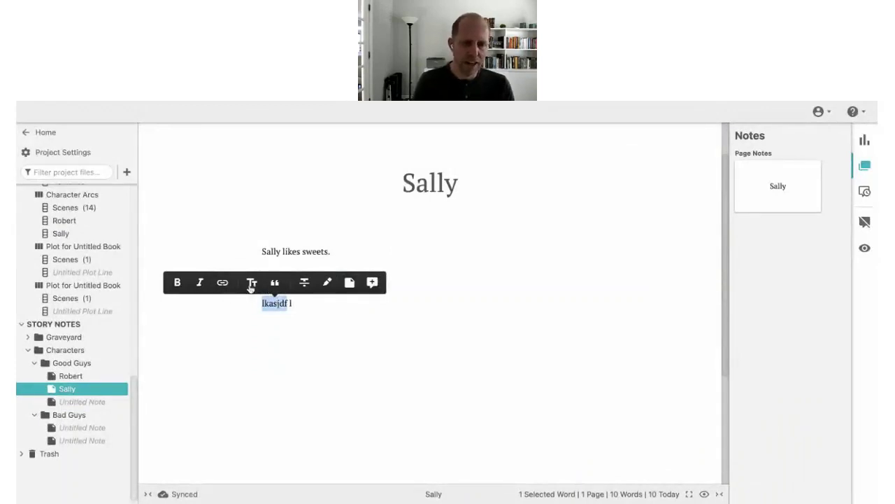
left_click(252, 283)
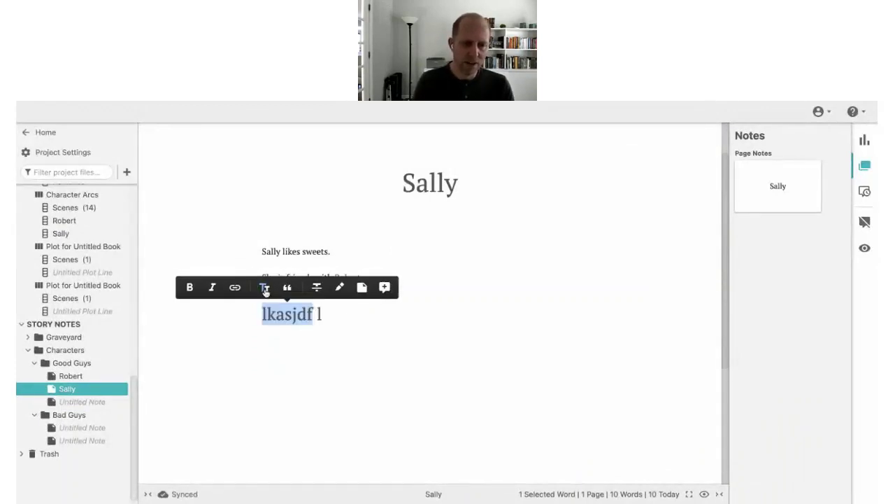
left_click(265, 289)
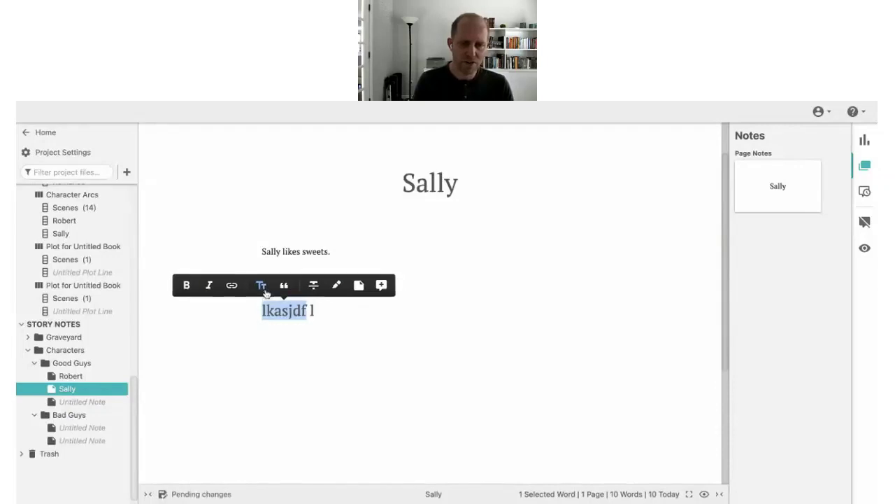
left_click(404, 182)
double_click(405, 182)
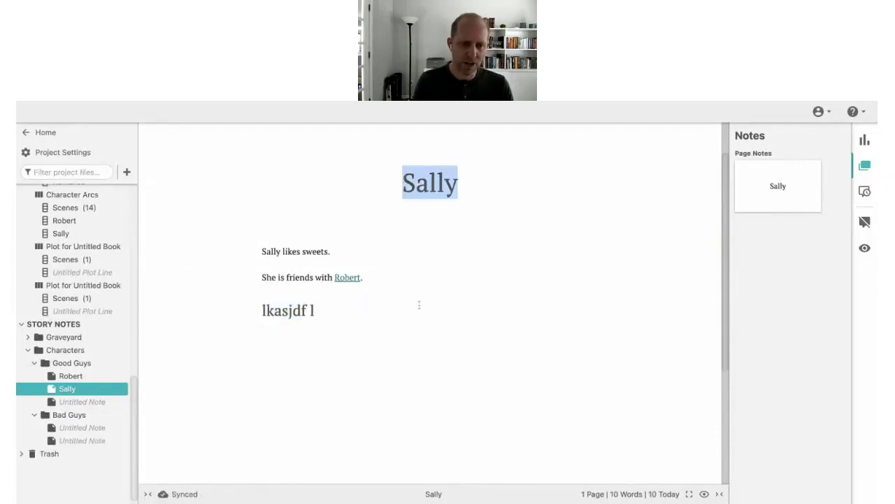
left_click(277, 310)
Step: Select the whole 'lkasjdf' line and delete it
double_click(287, 310)
left_click(260, 285)
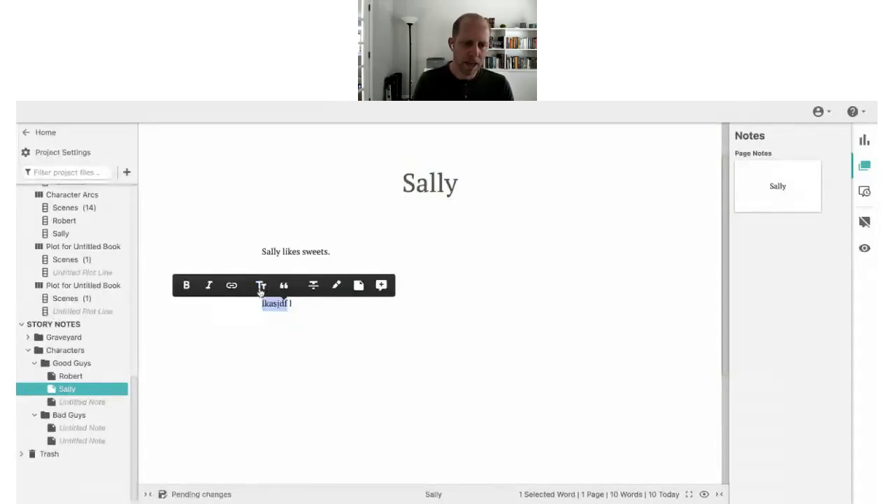
left_click(320, 308)
triple_click(321, 307)
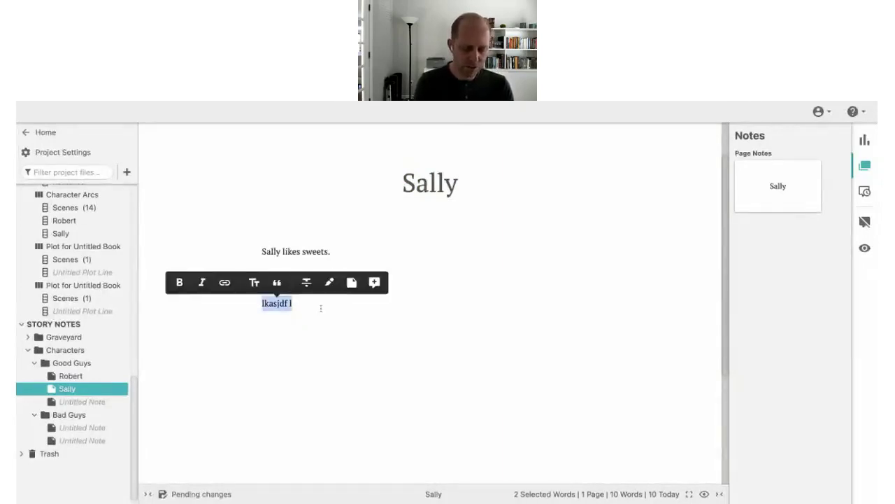
key("BackSpace")
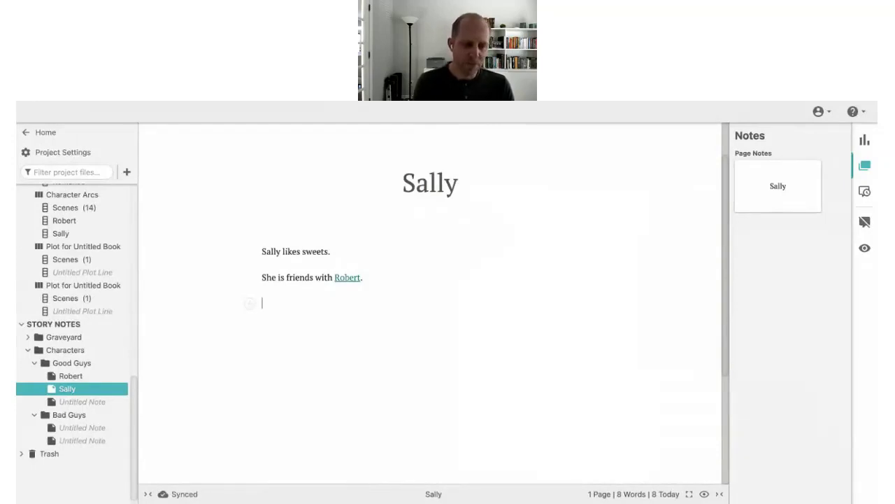
Step: Test a level-two heading with '## asdflksd', then erase it
type("##")
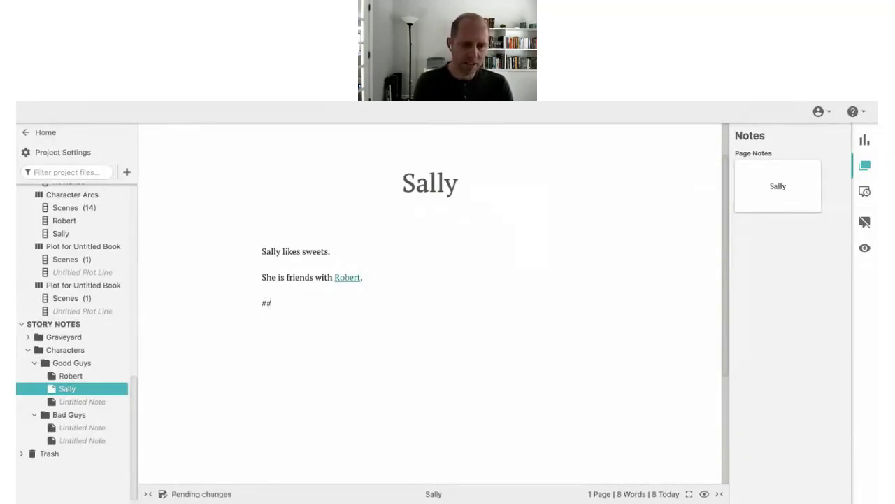
type(" asdflksd")
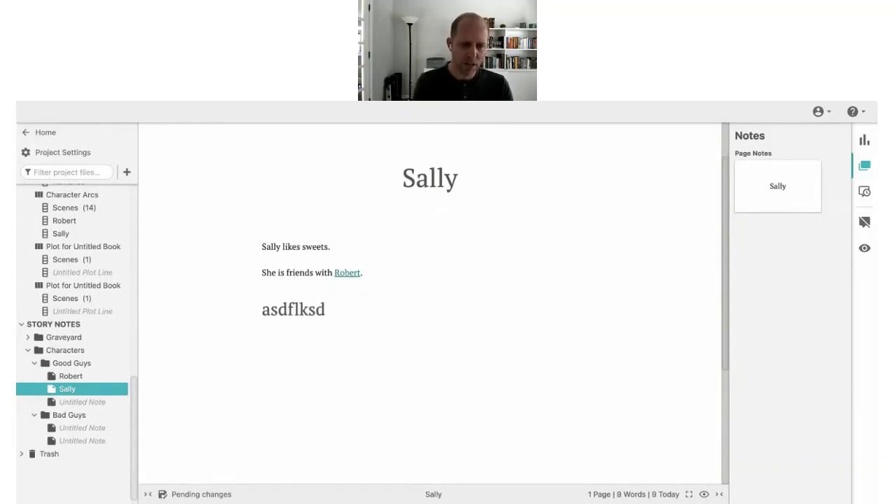
key("BackSpace")
key("BackSpace")
key("BackSpace")
key("BackSpace")
key("BackSpace")
key("BackSpace")
key("BackSpace")
key("BackSpace")
key("BackSpace")
key("BackSpace")
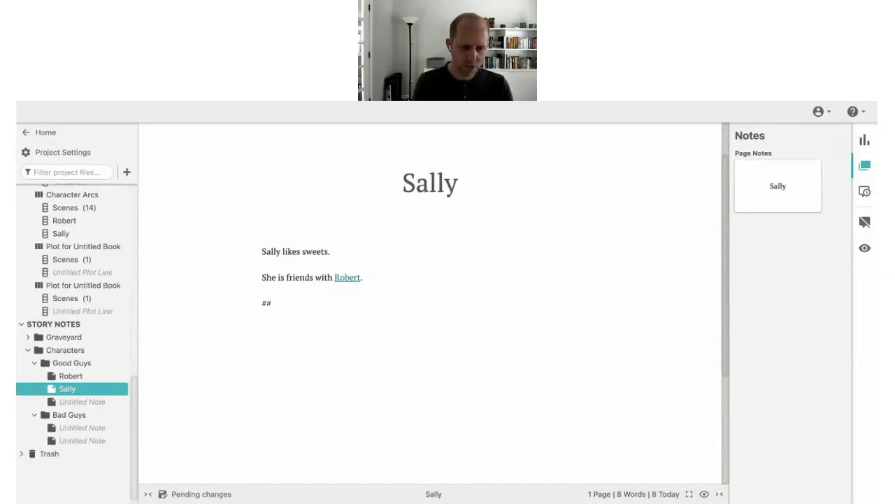
type("asdf")
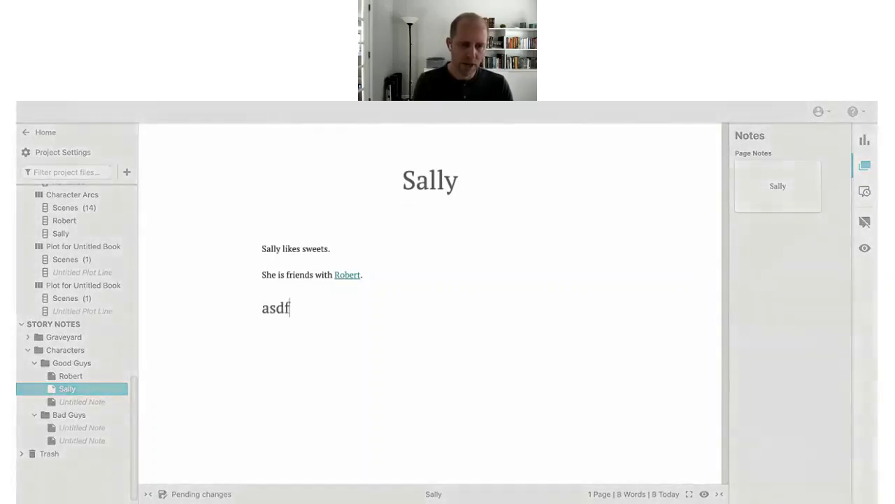
key("BackSpace")
key("BackSpace")
key("BackSpace")
key("BackSpace")
key("BackSpace")
key("BackSpace")
key("BackSpace")
Step: Test level-three and level-four headings with '###asdf' and '####as', clearing each
type("###")
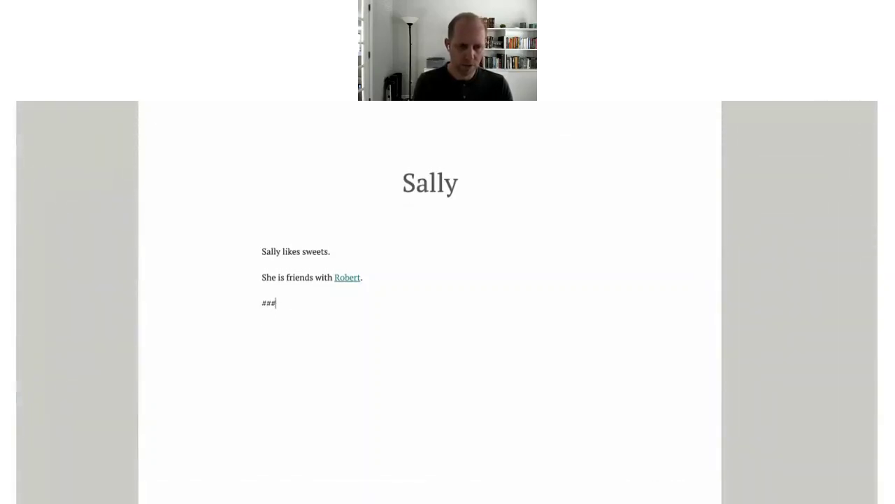
type("asdf")
key("BackSpace")
key("BackSpace")
key("BackSpace")
key("BackSpace")
key("BackSpace")
key("BackSpace")
key("BackSpace")
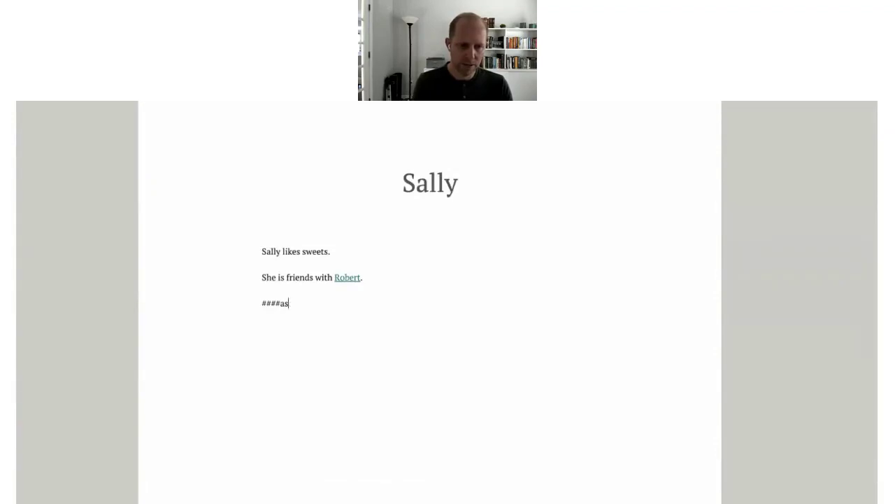
type("asdf")
key("BackSpace")
key("BackSpace")
key("BackSpace")
key("BackSpace")
type("####")
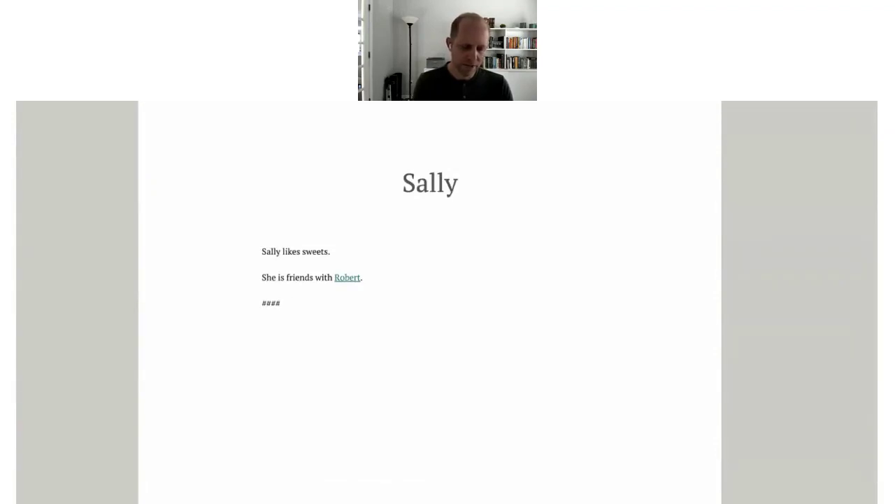
type("as")
key("BackSpace")
key("BackSpace")
key("BackSpace")
key("BackSpace")
key("BackSpace")
key("BackSpace")
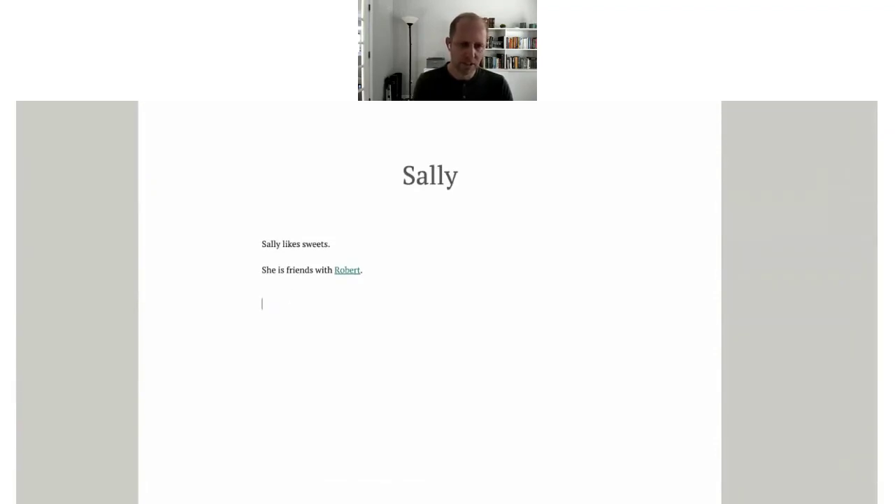
type("asdfsadf")
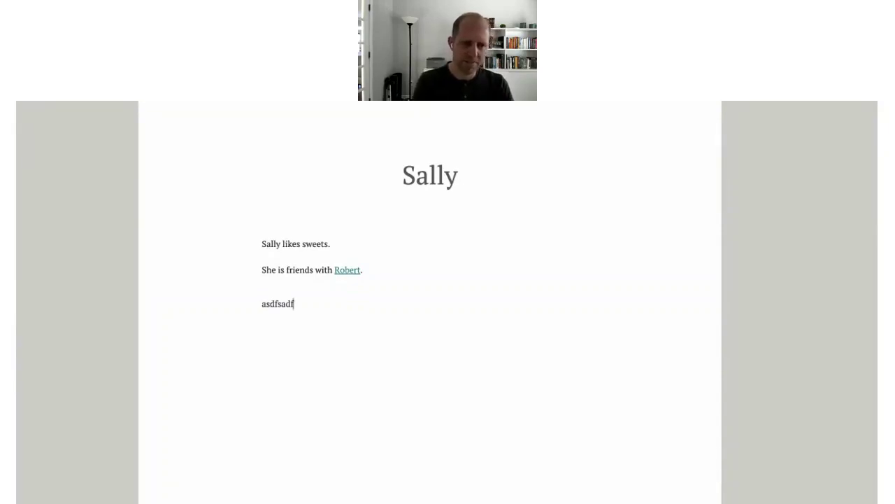
key("BackSpace")
key("BackSpace")
key("BackSpace")
key("BackSpace")
key("BackSpace")
key("BackSpace")
key("BackSpace")
key("BackSpace")
Step: Test a level-five heading with '##### asdfdsaf', leaving a plain '#####' line
type("#####")
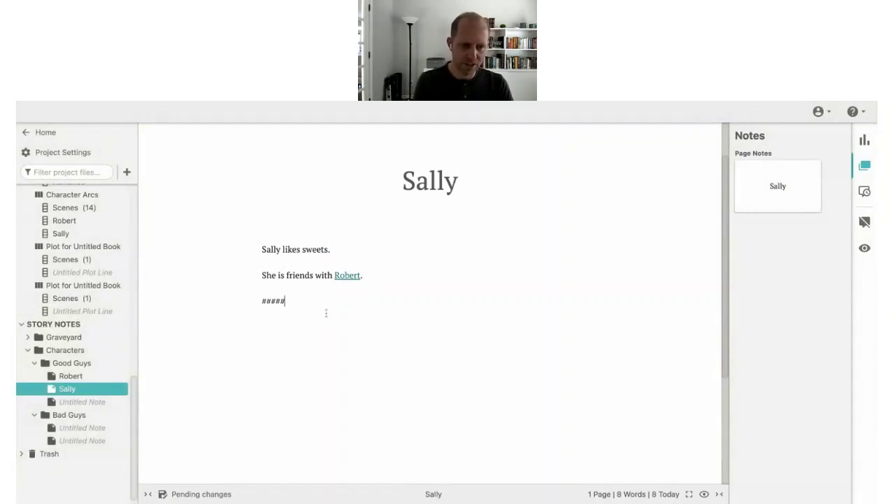
key("space")
type("asdfdsaf")
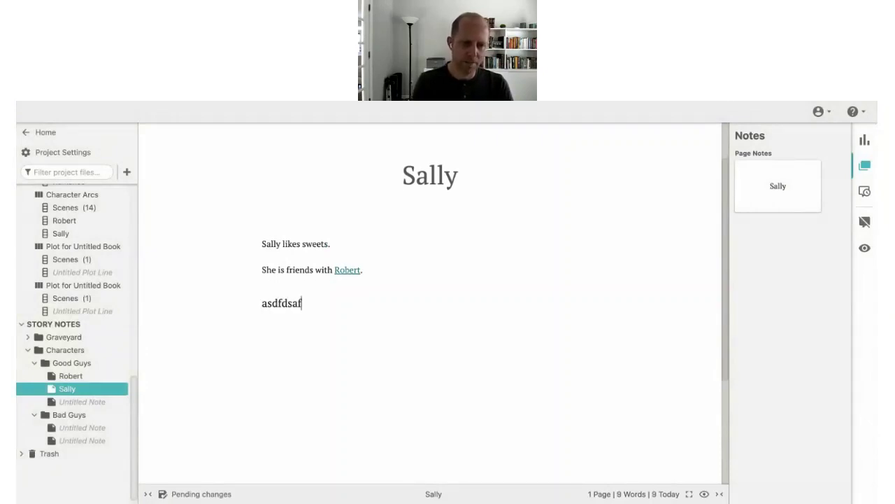
key("BackSpace")
key("BackSpace")
key("BackSpace")
key("BackSpace")
key("BackSpace")
key("BackSpace")
key("BackSpace")
key("BackSpace")
type("#####")
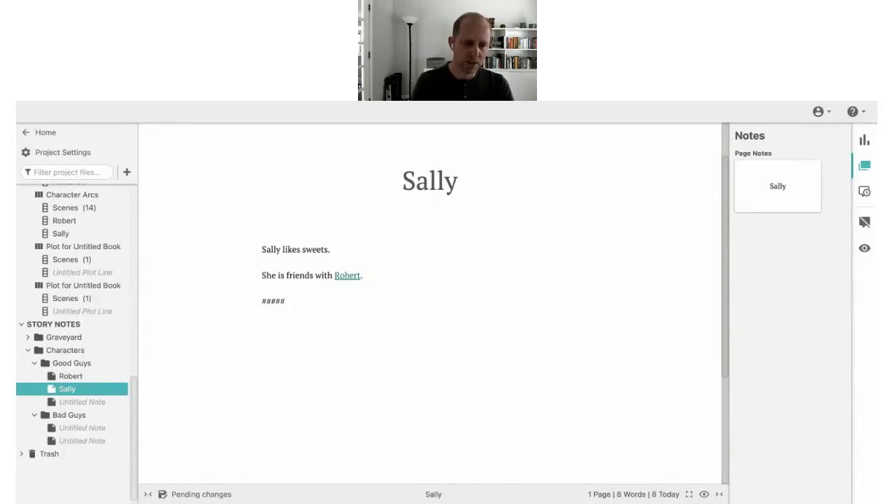
Step: Delete all body text, restore it with undo, and select the '#####' marks
key("ctrl+a")
key("BackSpace")
key("ctrl+z")
left_click(320, 302)
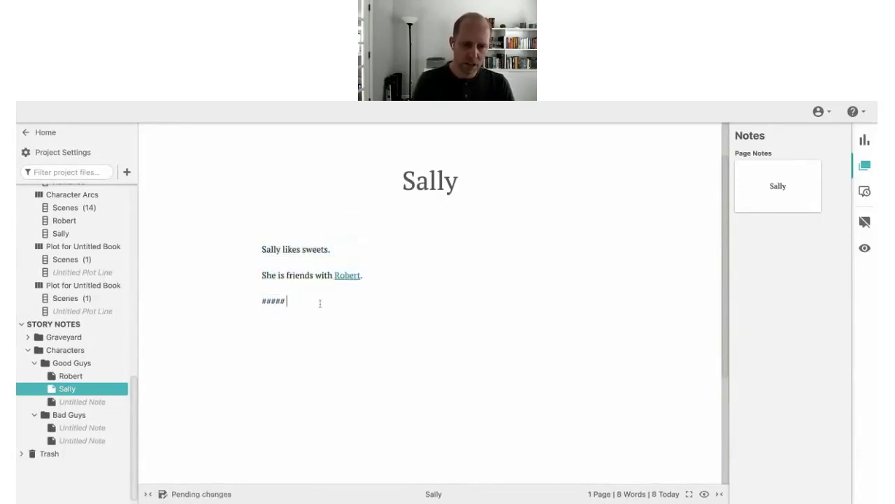
key("shift+Home")
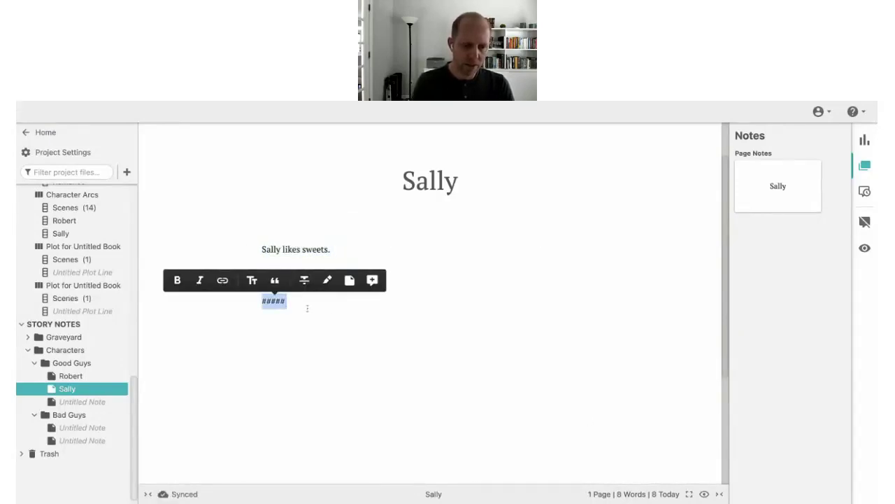
left_click(308, 306)
Step: Replace the '#####' line with a bullet item 'asdflkj'
key("shift+Home")
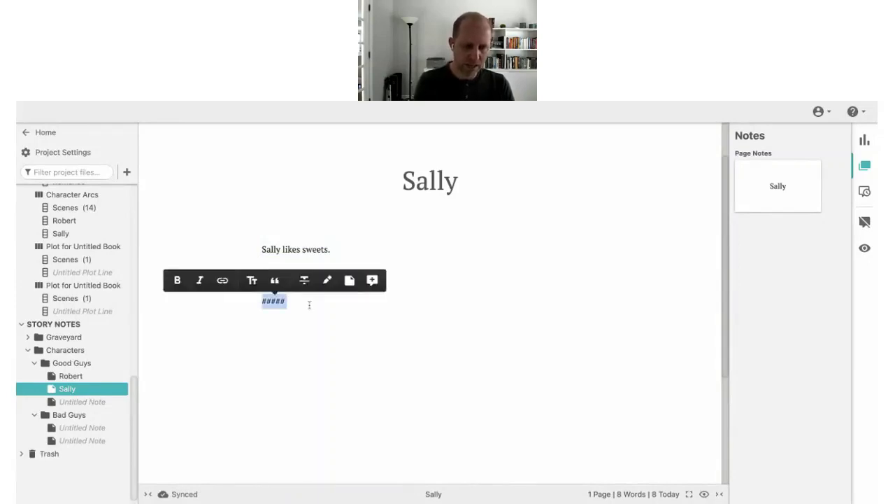
key("BackSpace")
type("*")
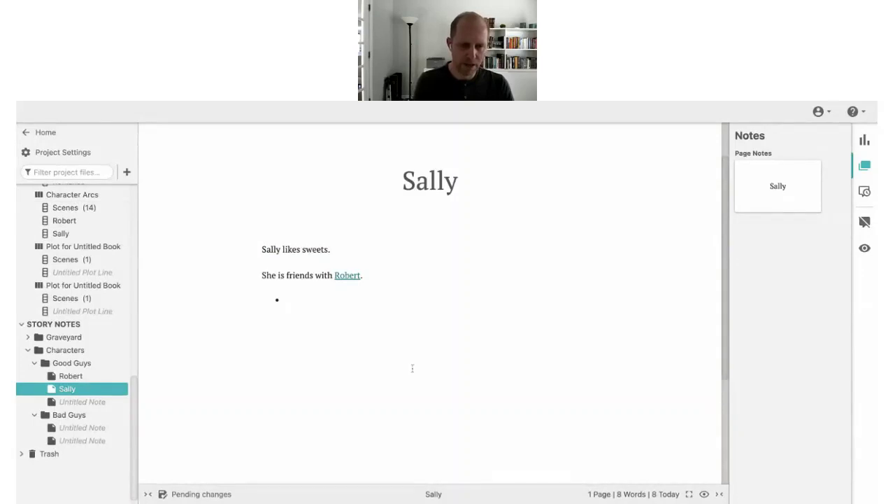
type("asdflkj")
key("Return")
key("Return")
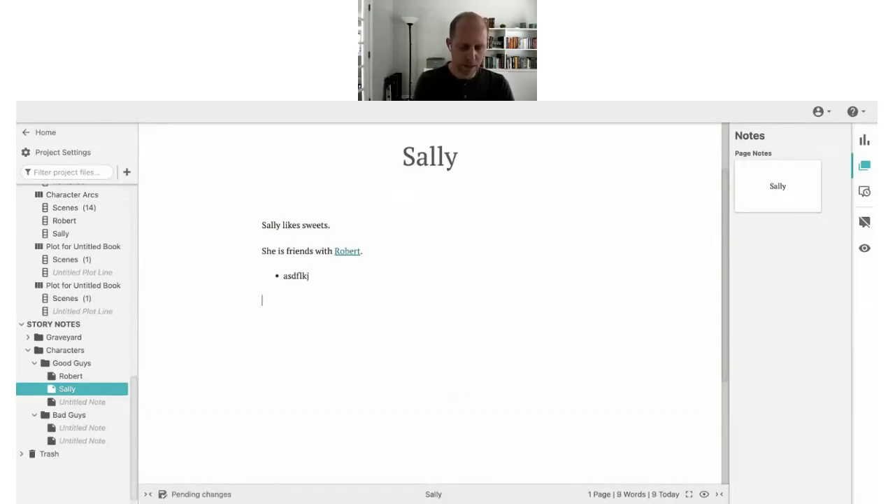
Step: Try a lettered list 'C. asdfasd' and 'asdf', then delete all test list items
type("C. ")
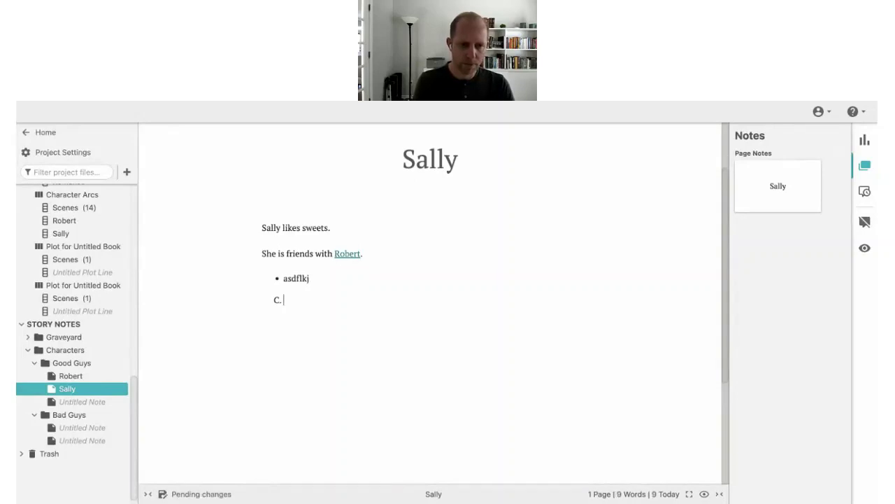
type("asdfasd")
key("Return")
type("asdf")
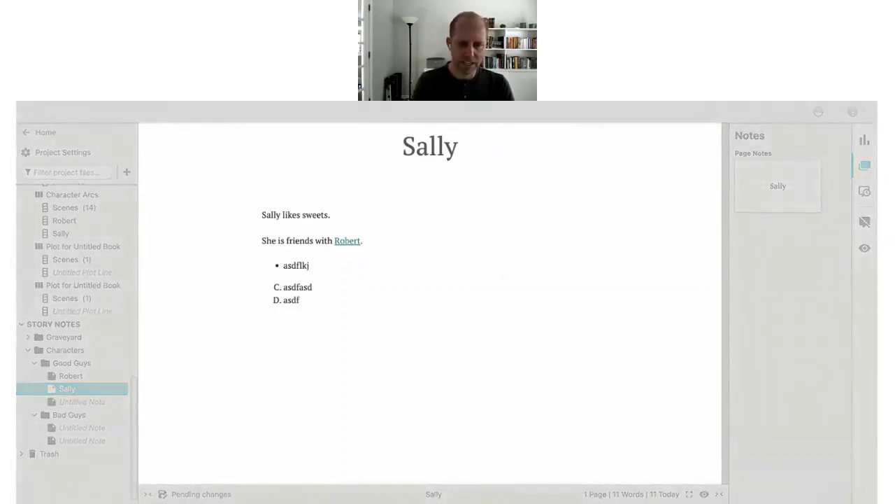
left_click_drag(263, 255, 282, 276)
left_click(317, 329)
key("BackSpace")
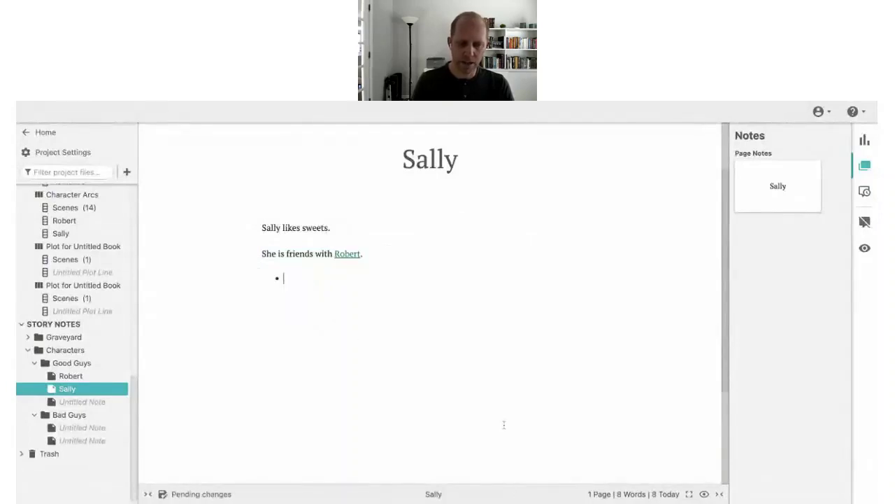
key("BackSpace")
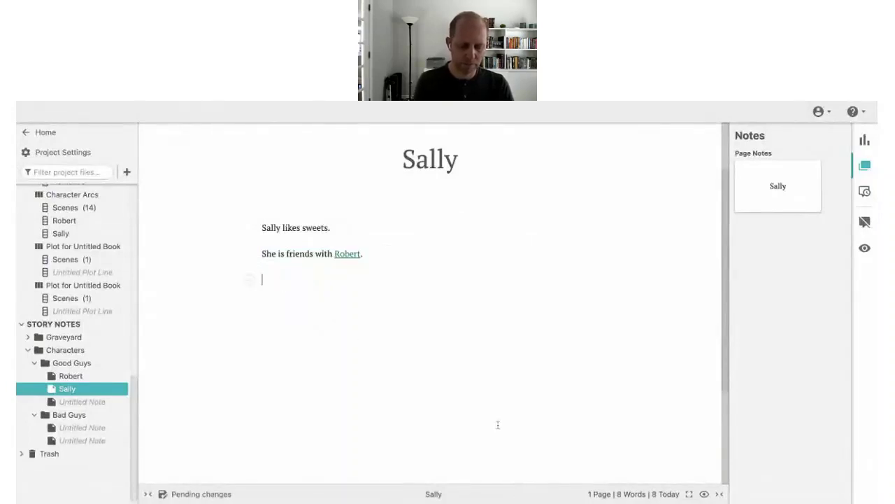
Step: Type a '* Age: 24' bullet, then delete it and the empty paragraph
type("P")
type("h")
type("arac")
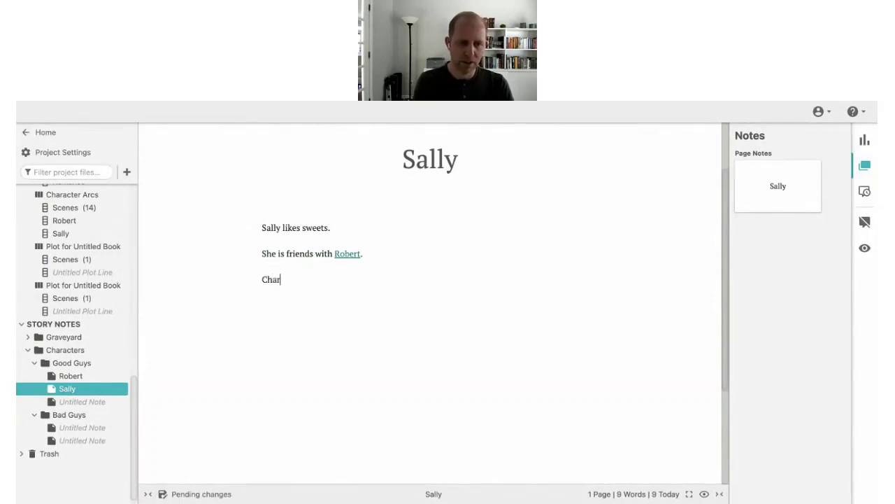
key("BackSpace")
key("BackSpace")
key("BackSpace")
key("BackSpace")
key("BackSpace")
key("BackSpace")
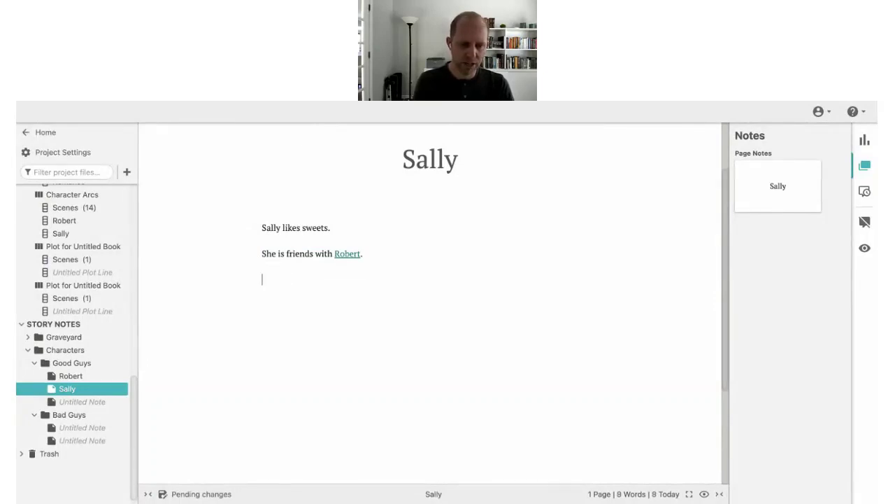
type("* Age: ")
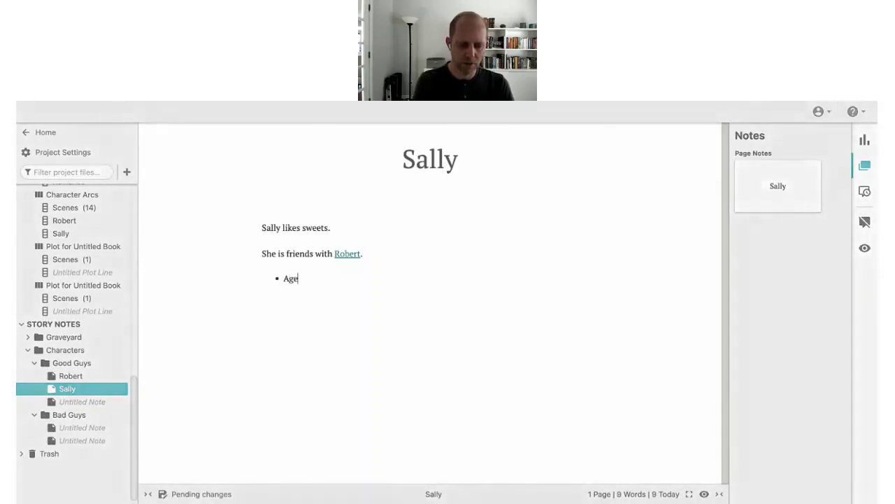
type("24")
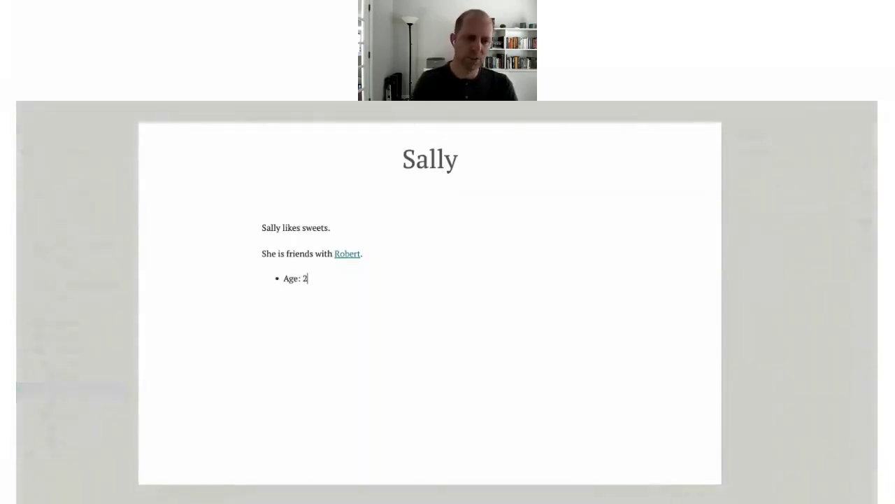
key("BackSpace")
key("BackSpace")
key("BackSpace")
key("BackSpace")
key("BackSpace")
key("BackSpace")
key("BackSpace")
key("BackSpace")
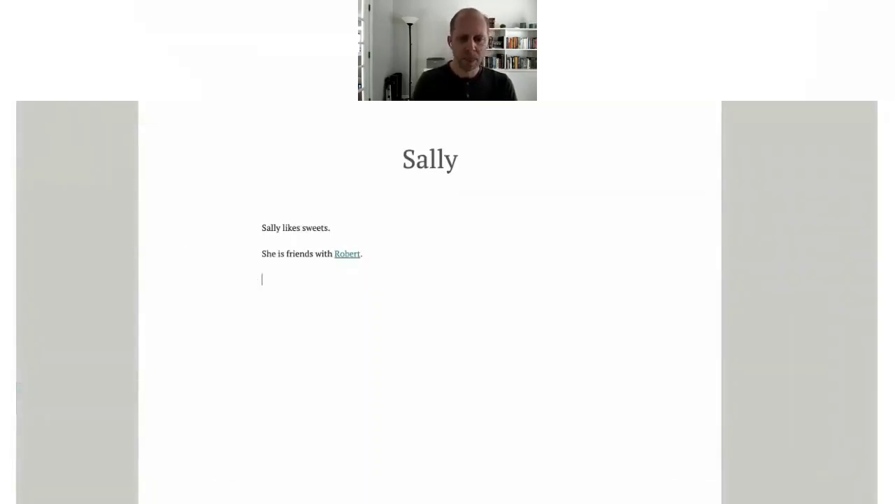
key("BackSpace")
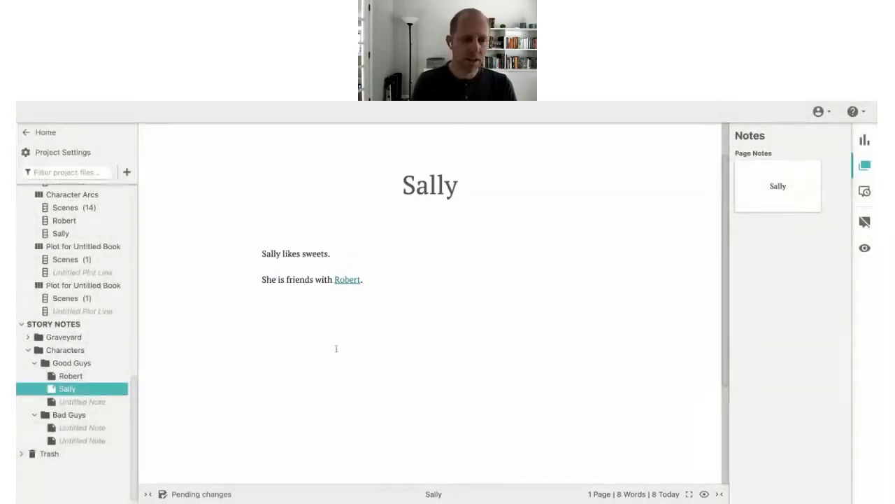
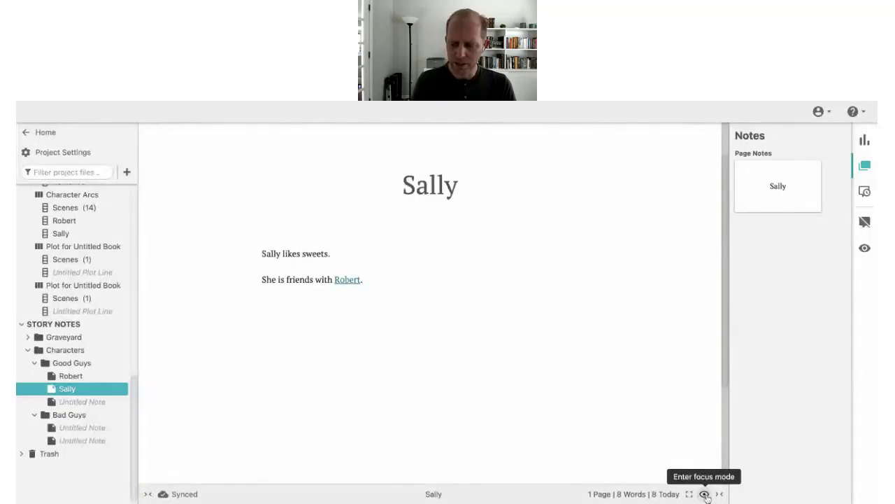
Step: Toggle distraction-free focus mode on and off a few times
left_click(705, 494)
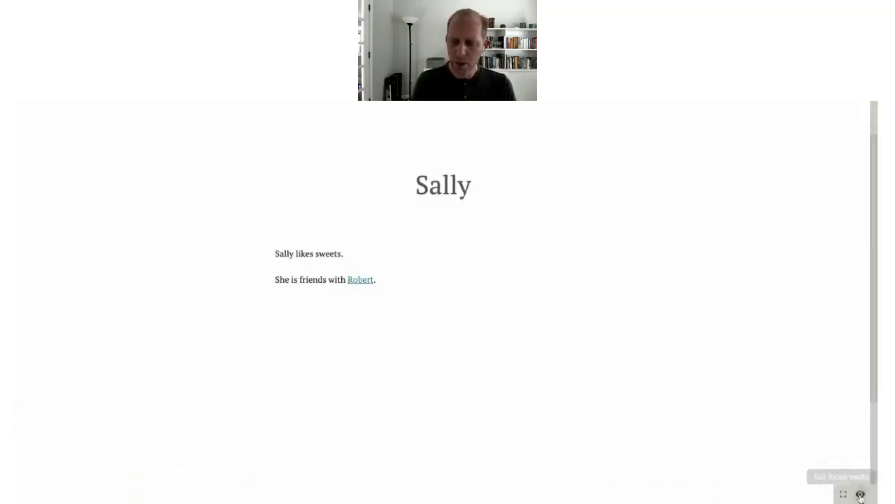
left_click(861, 493)
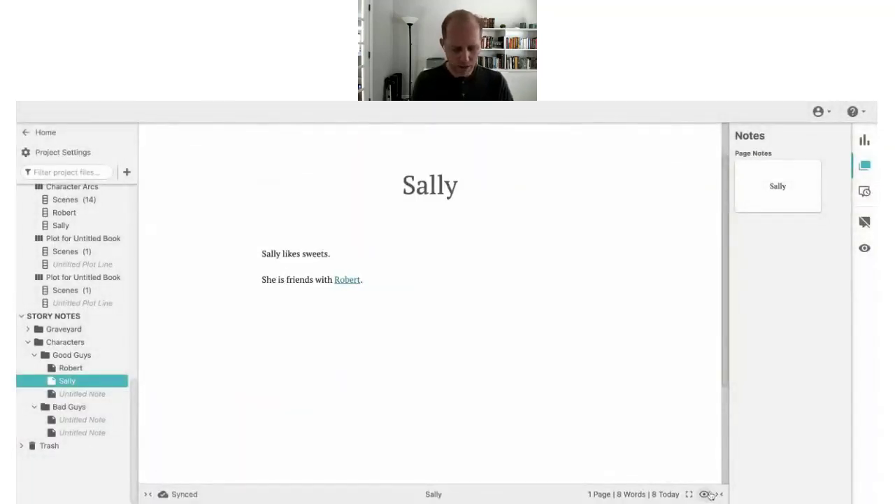
left_click(705, 494)
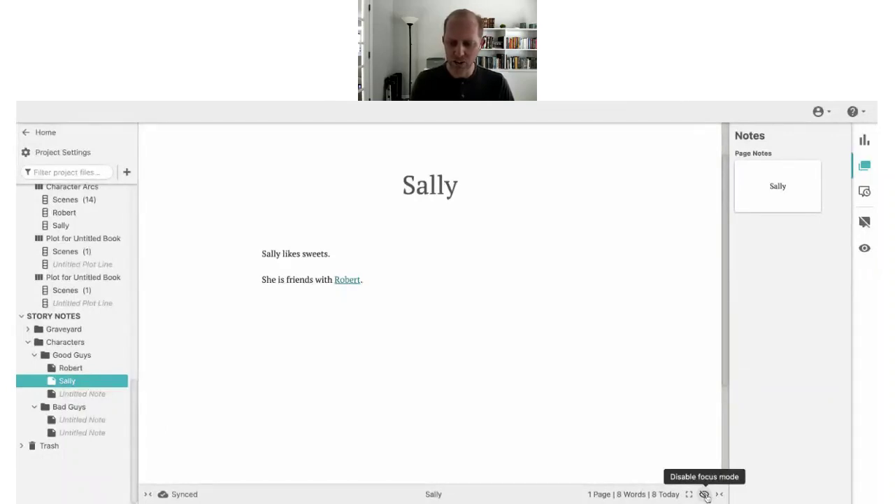
left_click(704, 494)
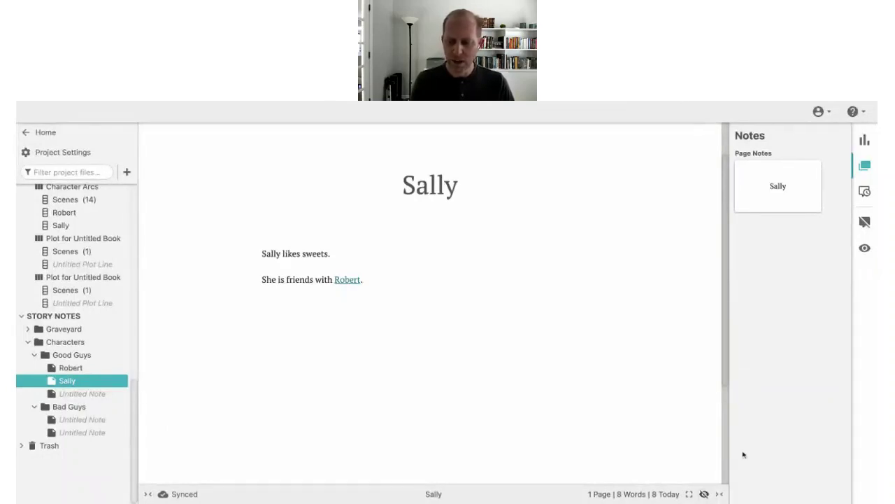
Step: Type test text 'asdf asdf' after 'Robert.' and erase it again
left_click(393, 290)
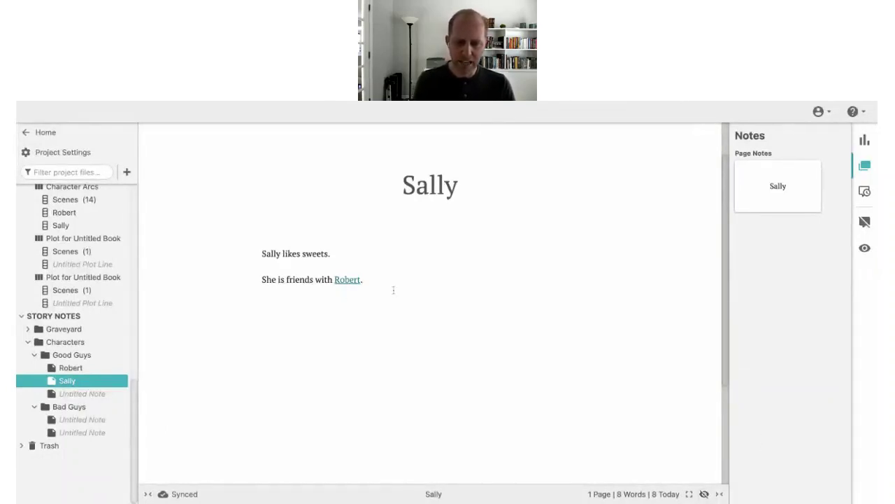
type("asdf asdf")
key("BackSpace")
key("BackSpace")
key("BackSpace")
key("BackSpace")
key("BackSpace")
key("BackSpace")
key("BackSpace")
key("BackSpace")
key("BackSpace")
key("BackSpace")
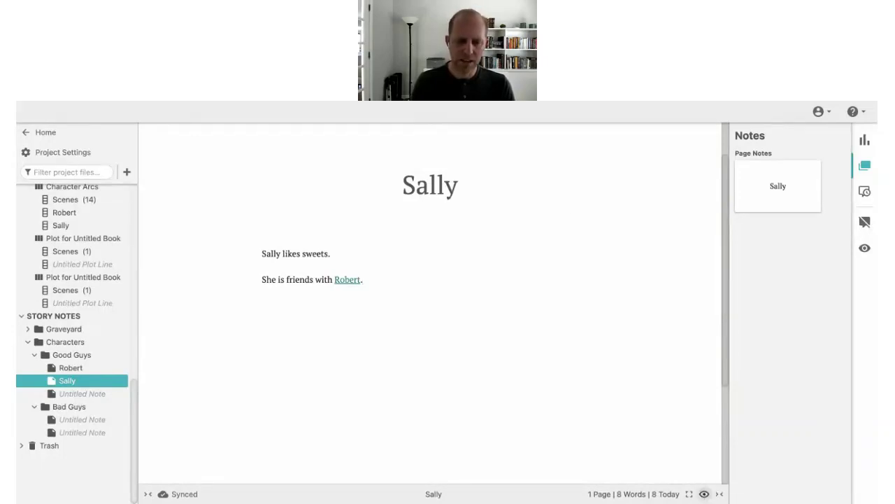
left_click(405, 287)
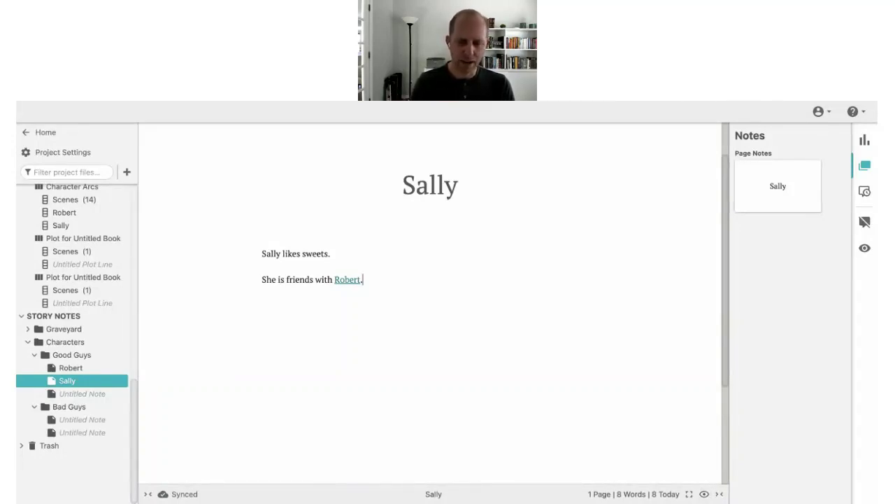
Step: Switch focus mode on and off repeatedly to hide and restore the side panels
left_click(689, 494)
left_click(861, 494)
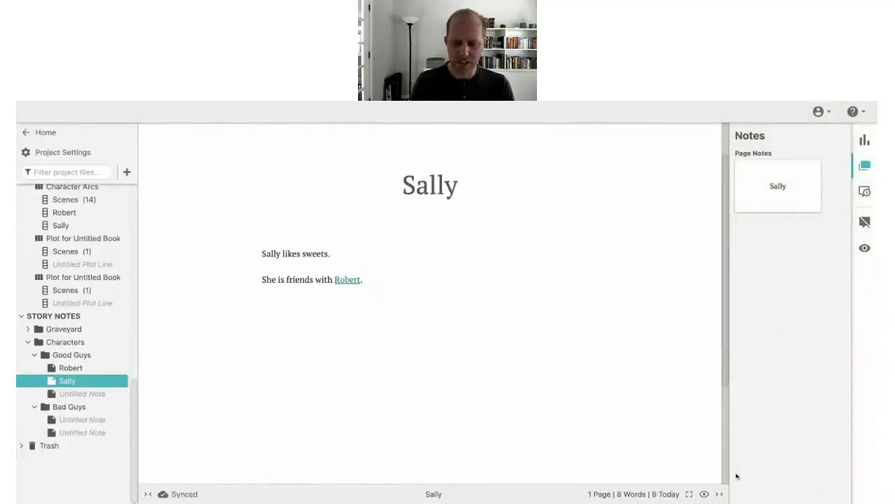
left_click(704, 494)
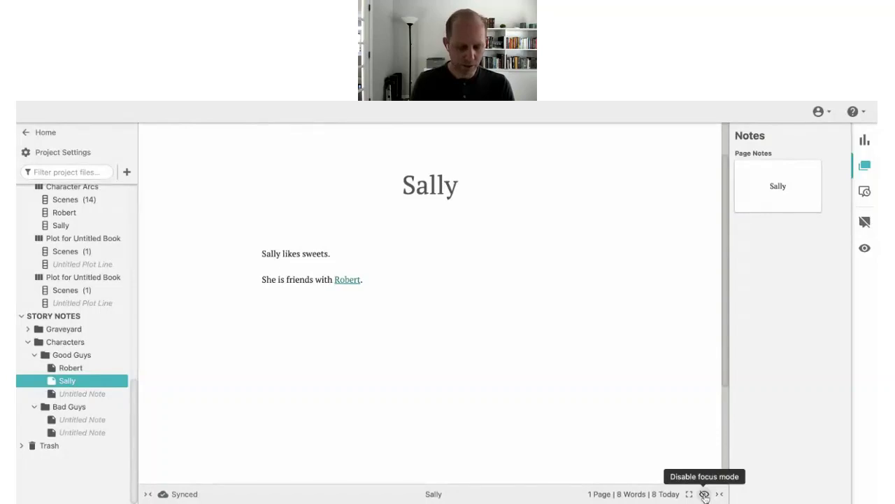
left_click(705, 494)
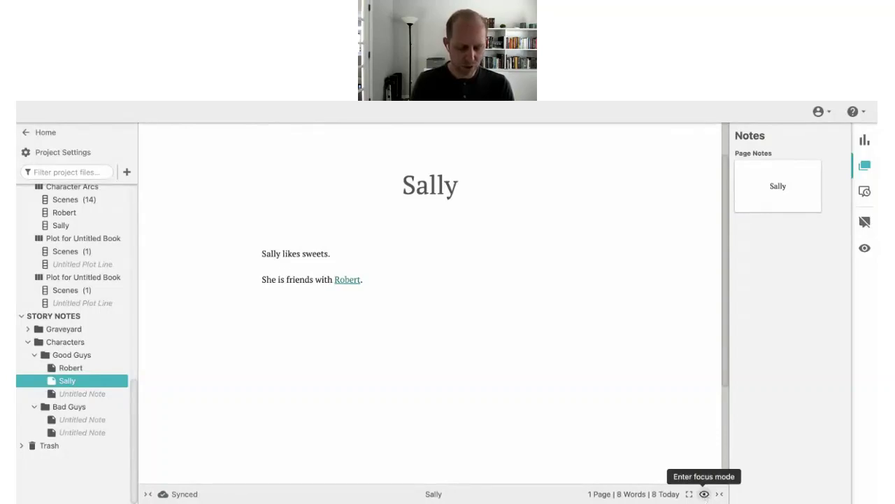
left_click(704, 494)
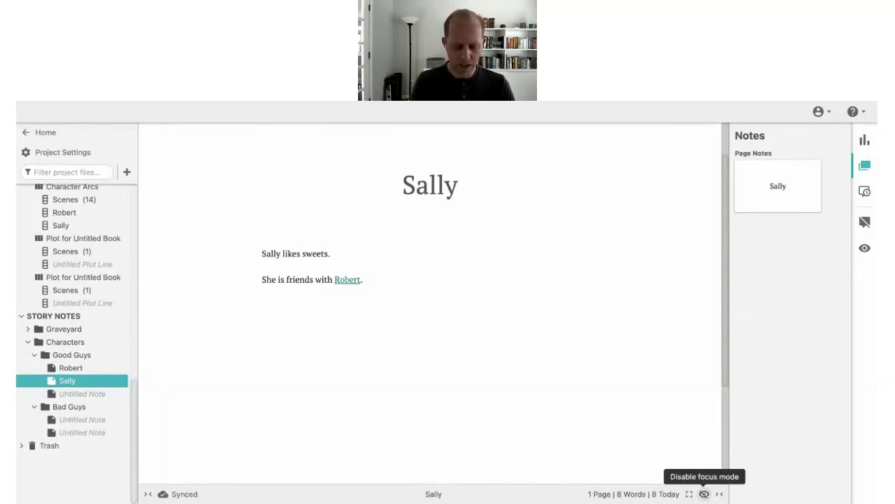
left_click(704, 493)
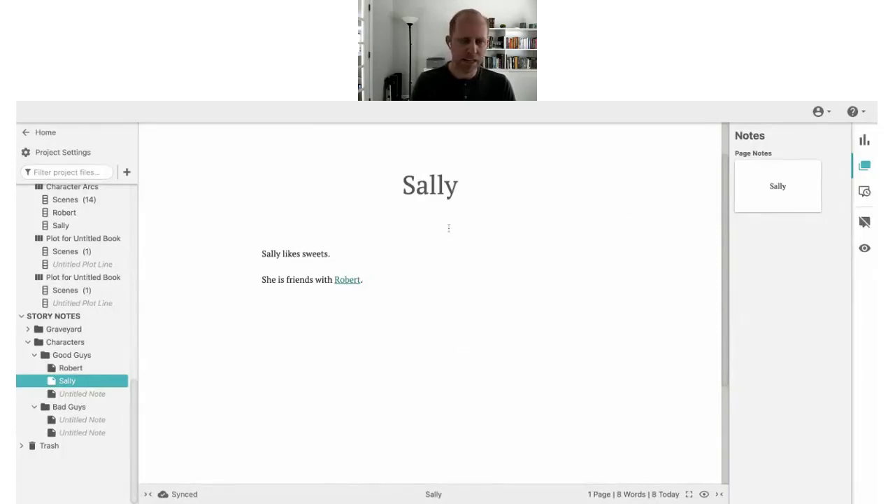
Step: Open the Intro to characters scene from the Manuscript tree
double_click(314, 254)
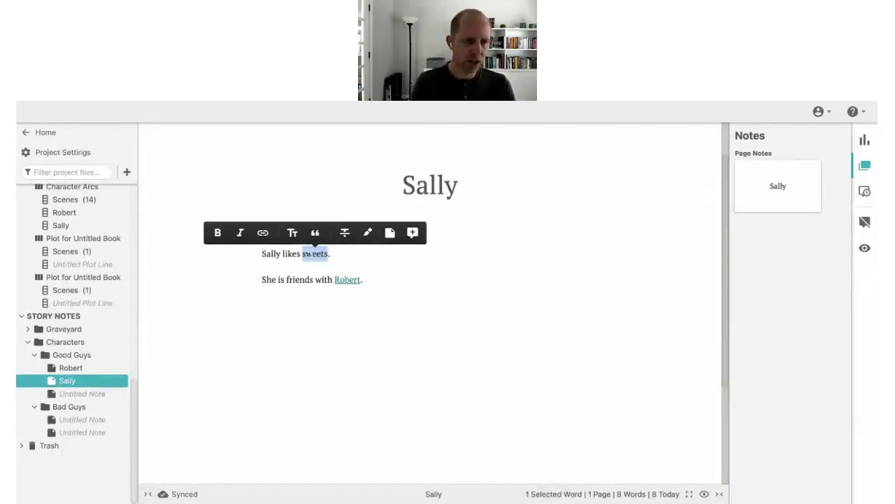
scroll(130, 240, "up", 10)
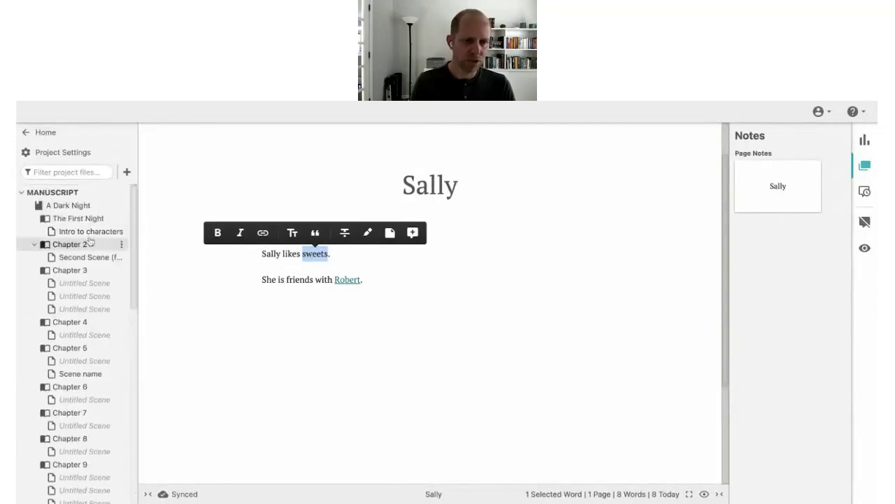
left_click(91, 231)
left_click(452, 336)
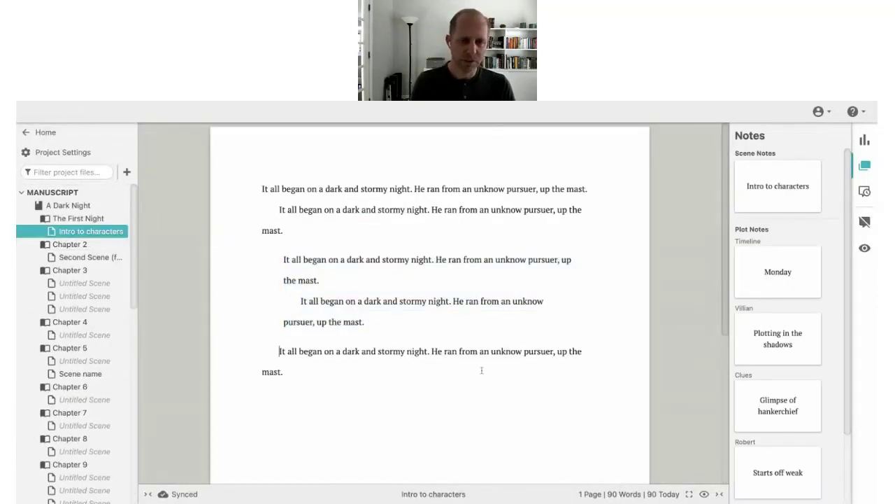
left_click(426, 225)
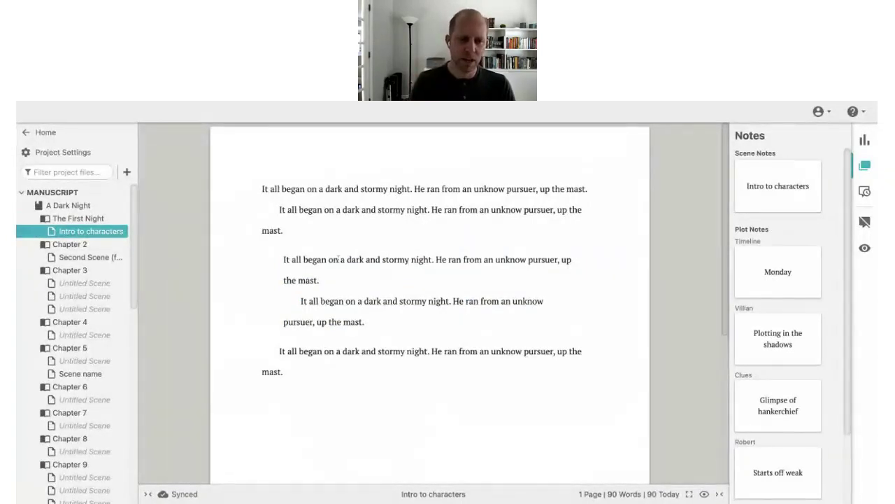
Step: Remove block-quote formatting from the two paragraphs, then start a comment on 'stormy night.'
left_click_drag(322, 260, 321, 322)
left_click(400, 238)
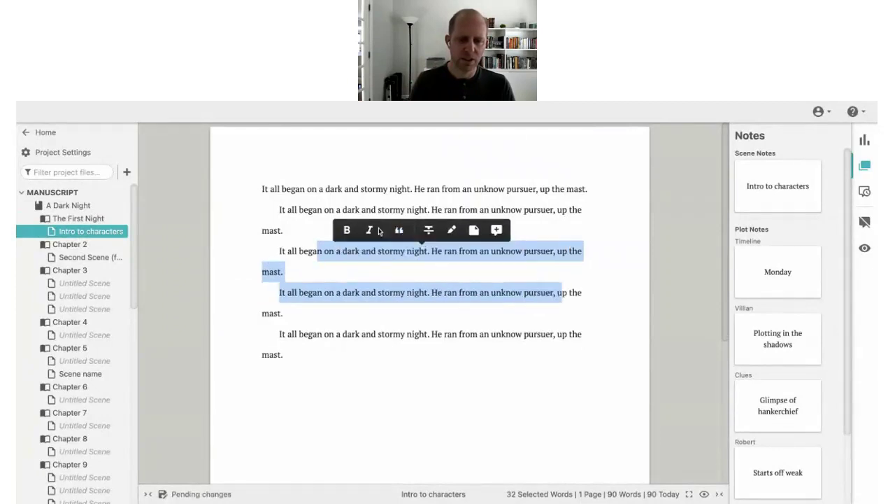
left_click(344, 229)
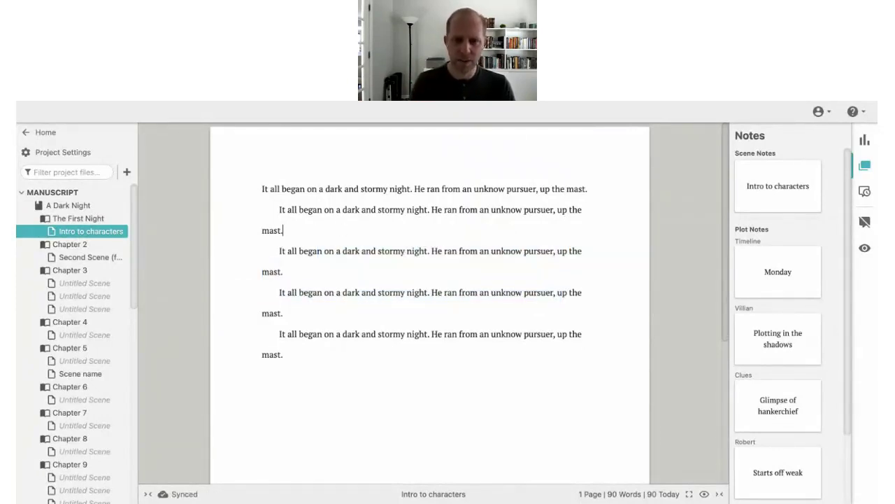
left_click_drag(379, 209, 429, 209)
left_click(478, 189)
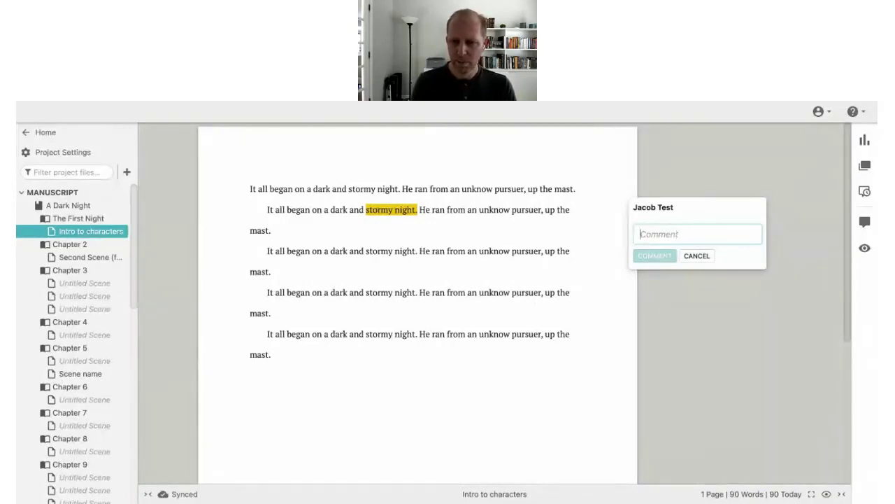
Step: Post the comment 'Maybe rethink this phrasing' on 'stormy night.'
type("Maybe rethin")
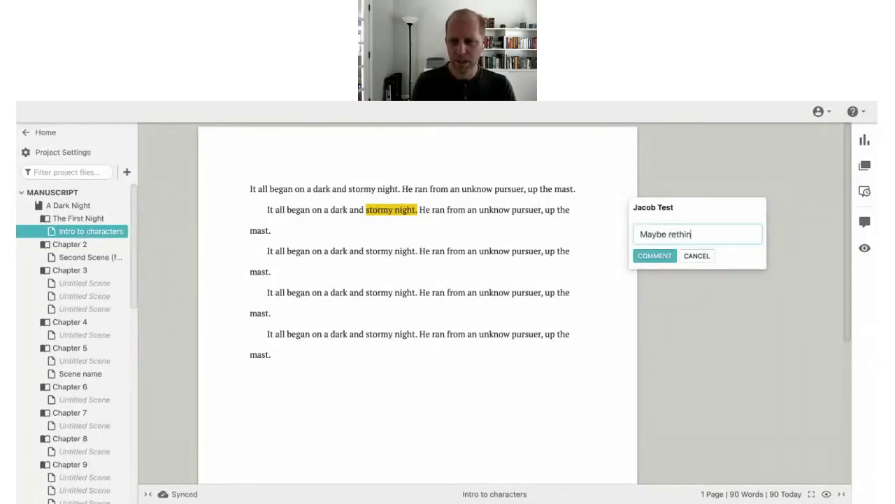
type("k this phras")
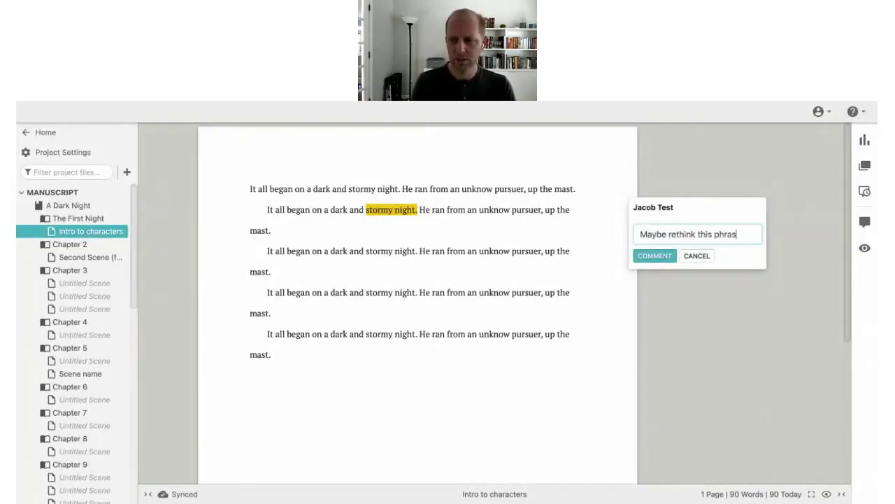
type("ing")
key("Return")
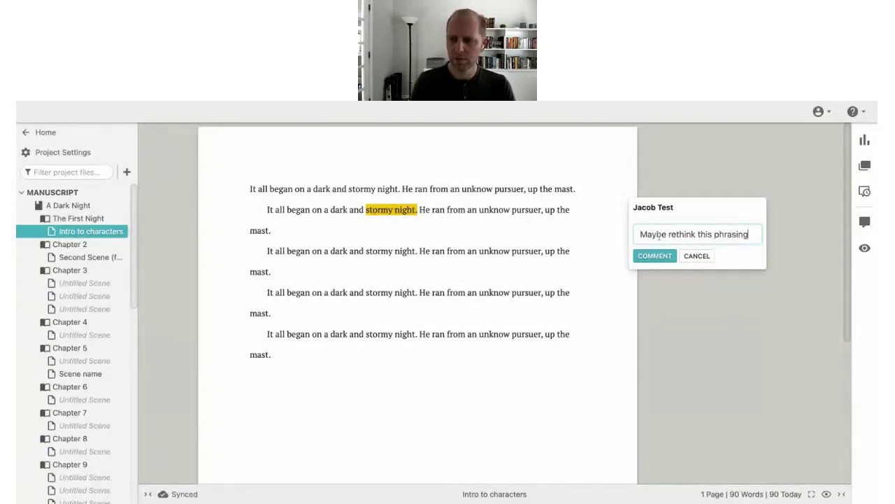
key("super+Return")
left_click(461, 242)
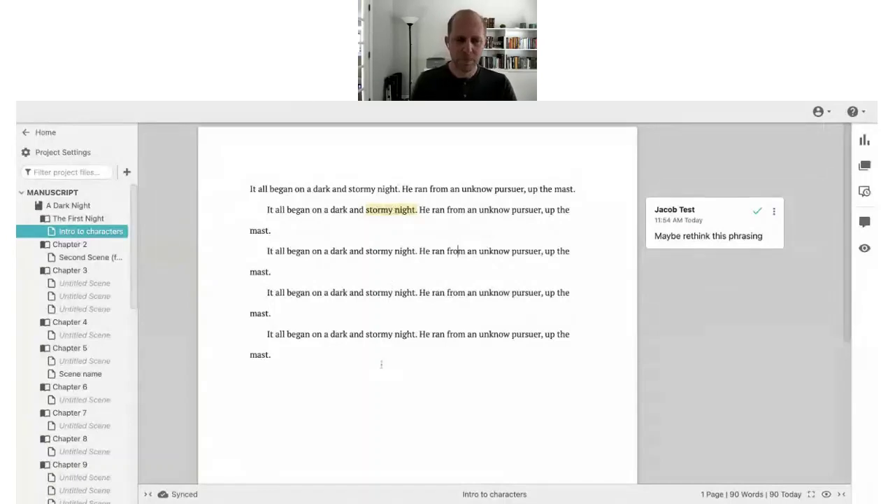
Step: Hide and show the comments panel, reselecting 'night' to bring its comment back
left_click(865, 222)
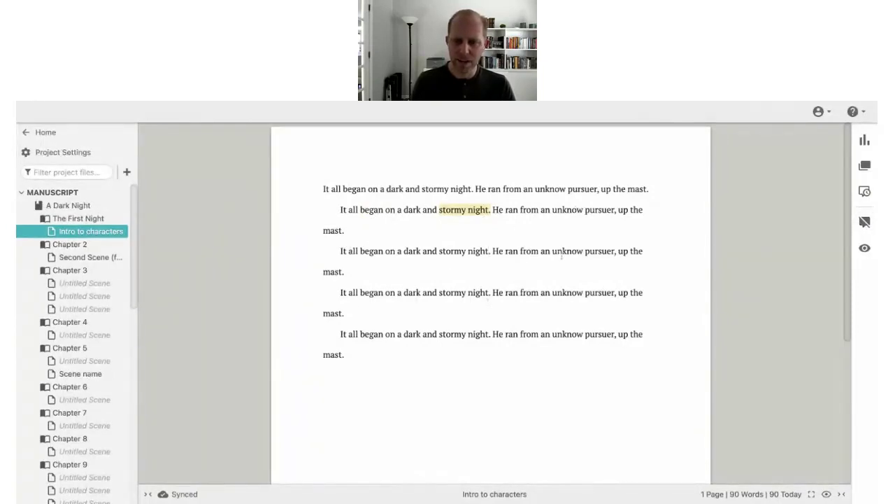
double_click(479, 210)
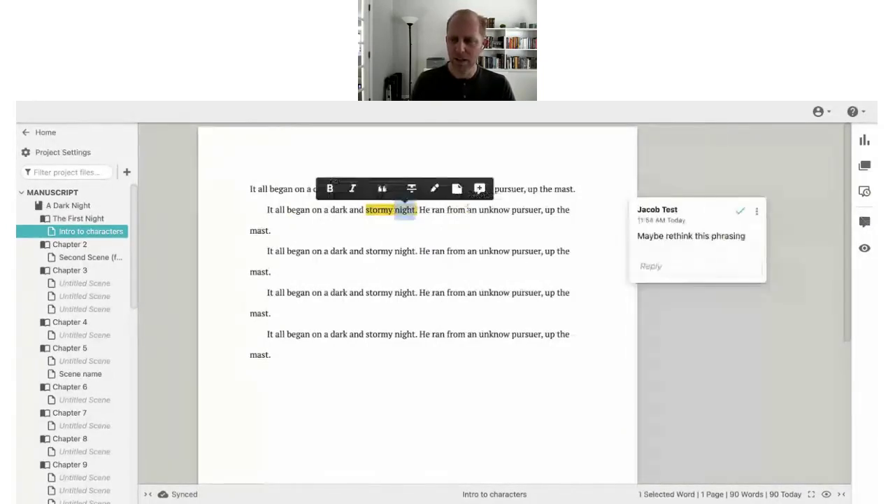
left_click(864, 222)
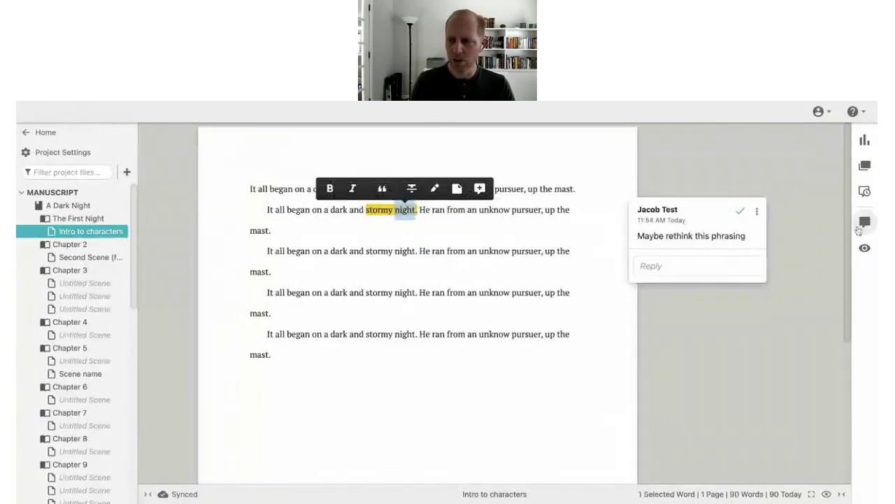
left_click(864, 223)
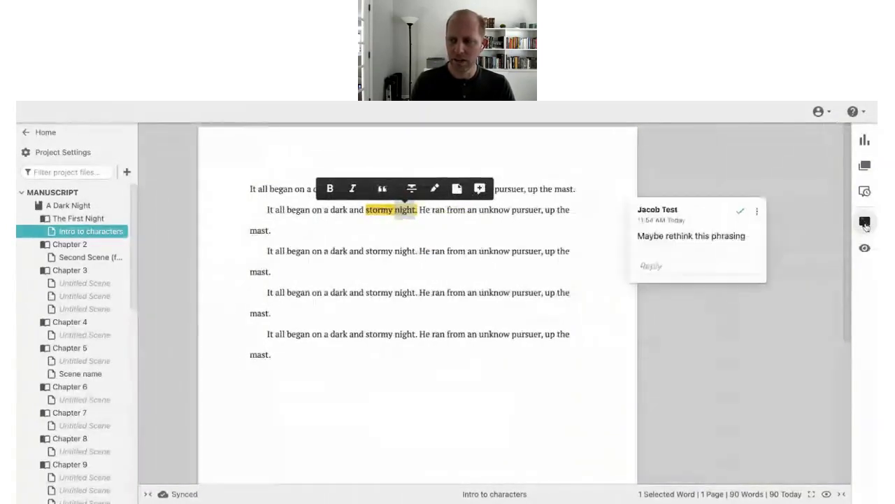
left_click(864, 223)
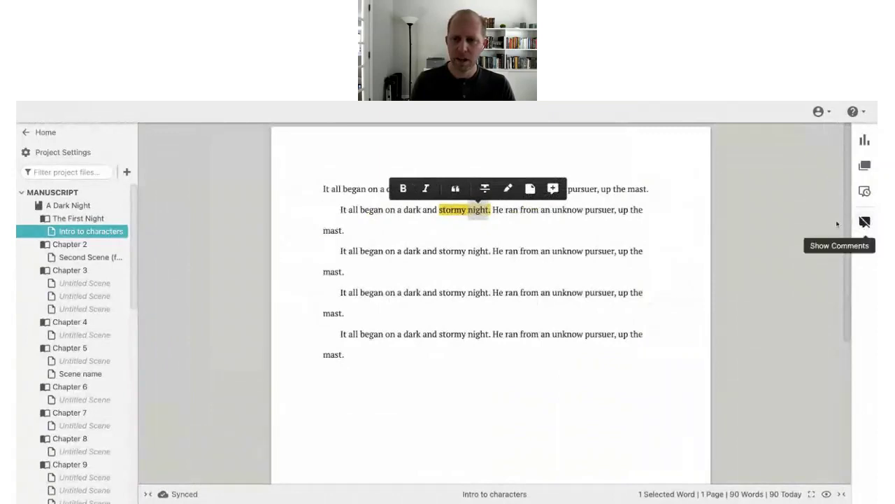
left_click(558, 209)
double_click(478, 210)
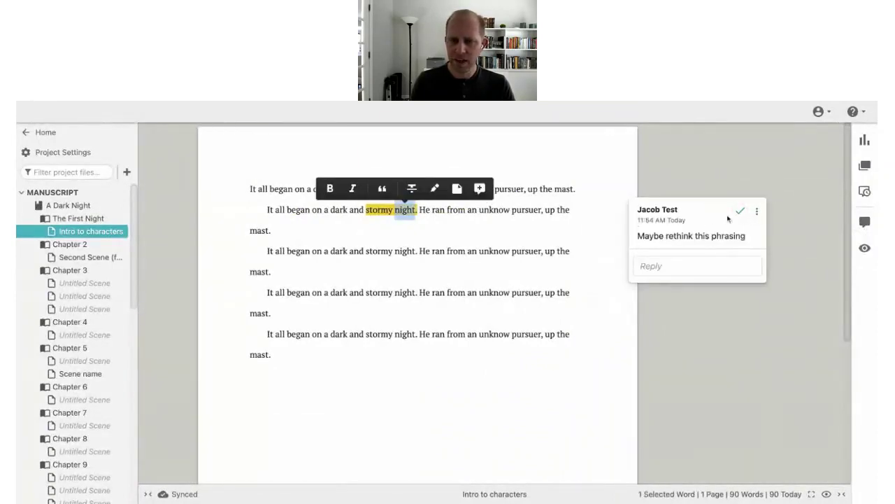
Step: Replace 'stormy' with 'gloomy' and resolve the comment on 'night'
double_click(381, 210)
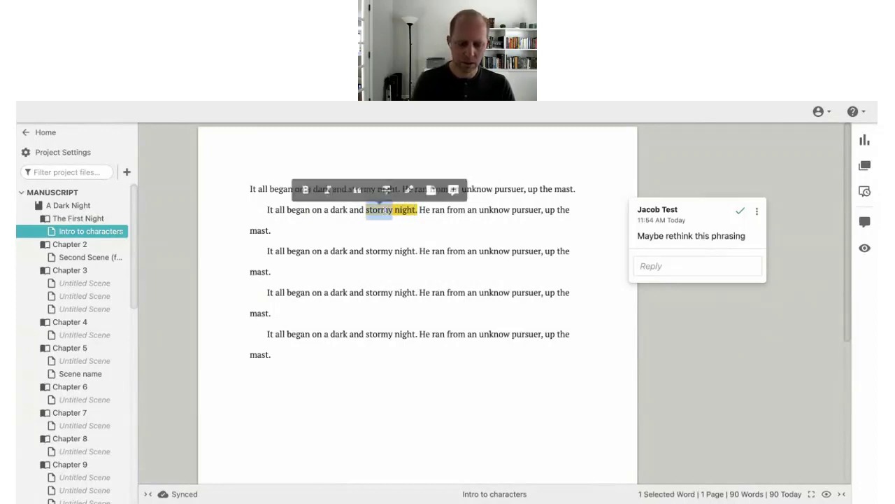
type("gloomy")
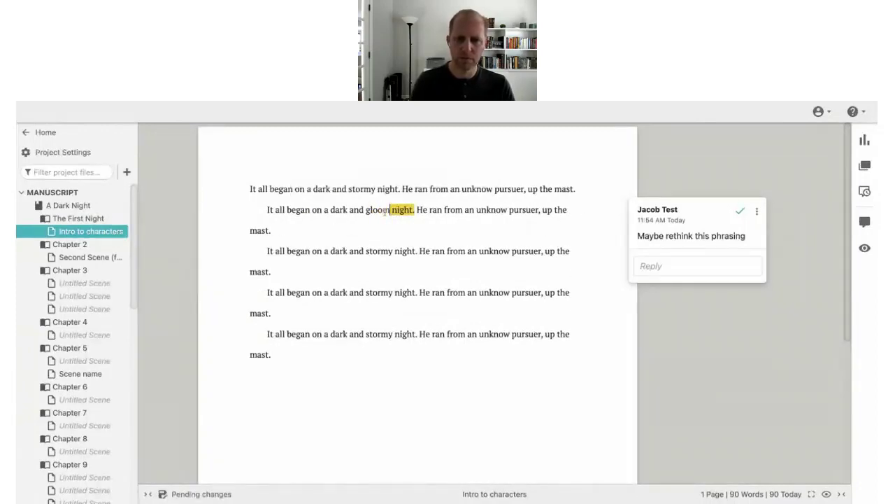
left_click(740, 211)
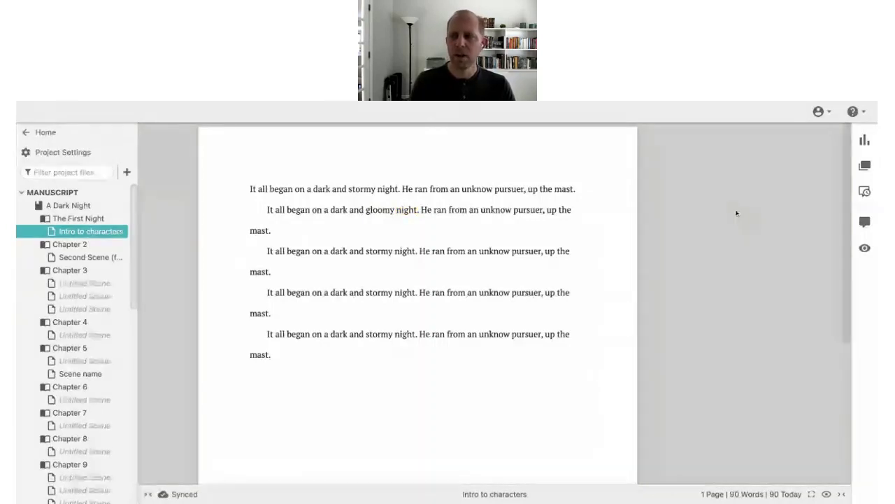
left_click(864, 191)
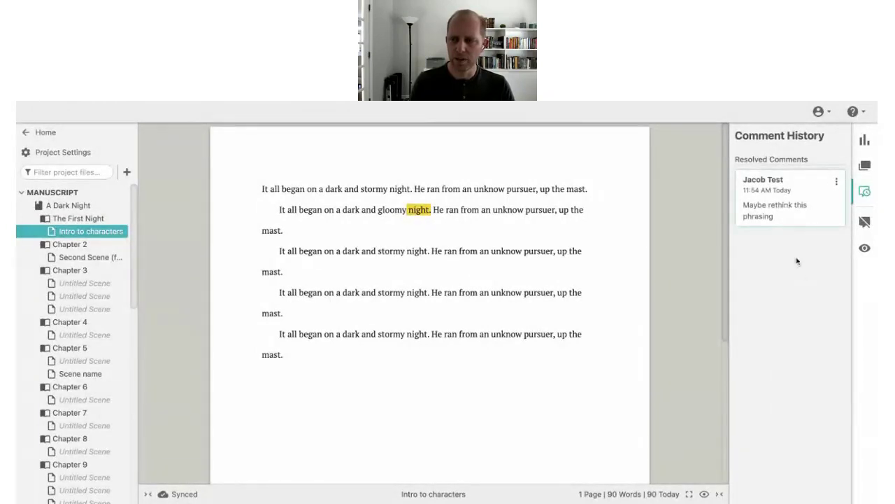
left_click(837, 182)
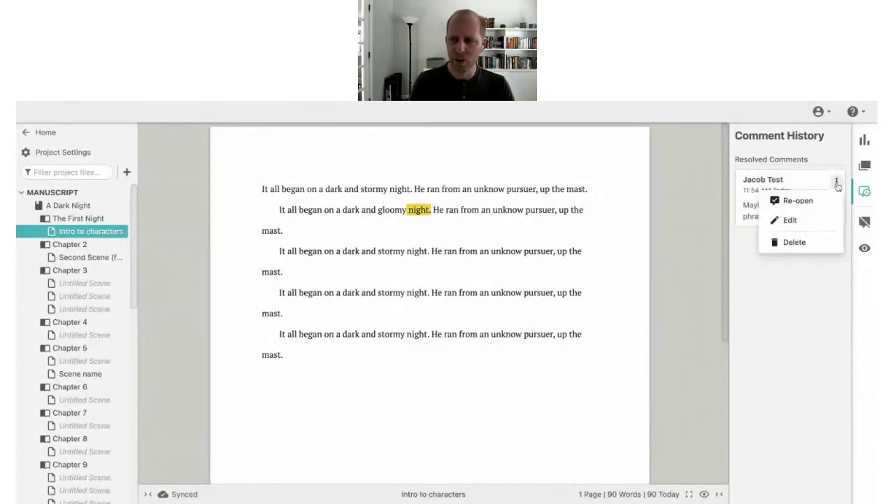
left_click(808, 201)
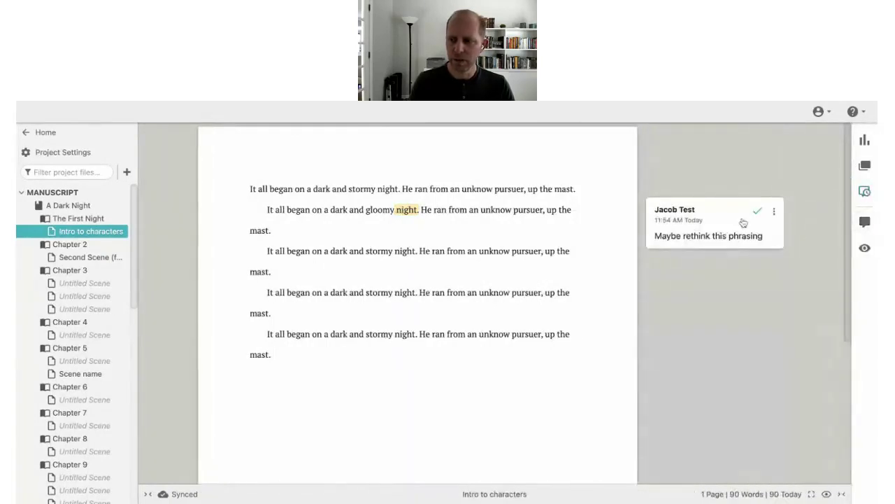
left_click(759, 212)
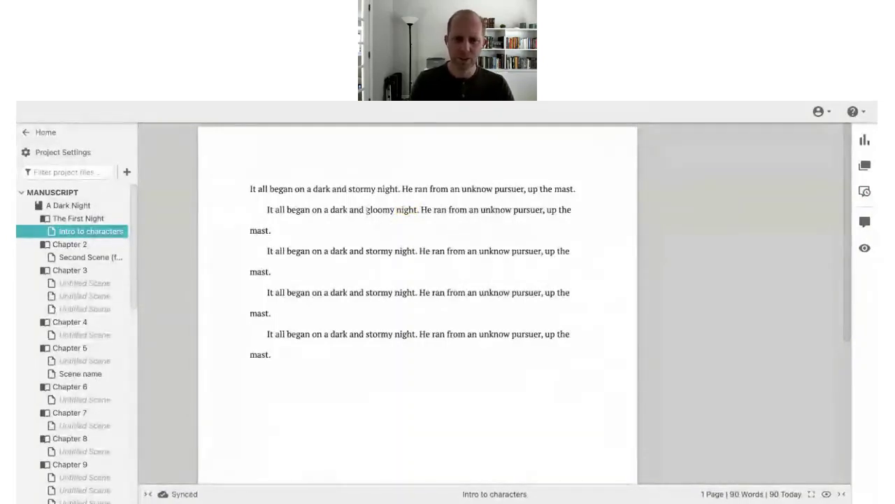
left_click_drag(366, 210, 418, 211)
left_click(423, 231)
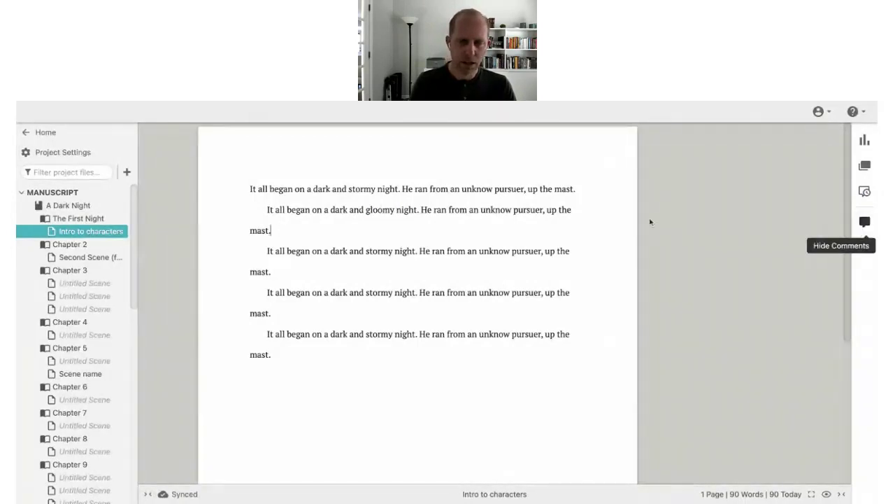
Step: Highlight the whole first line in pink
double_click(361, 190)
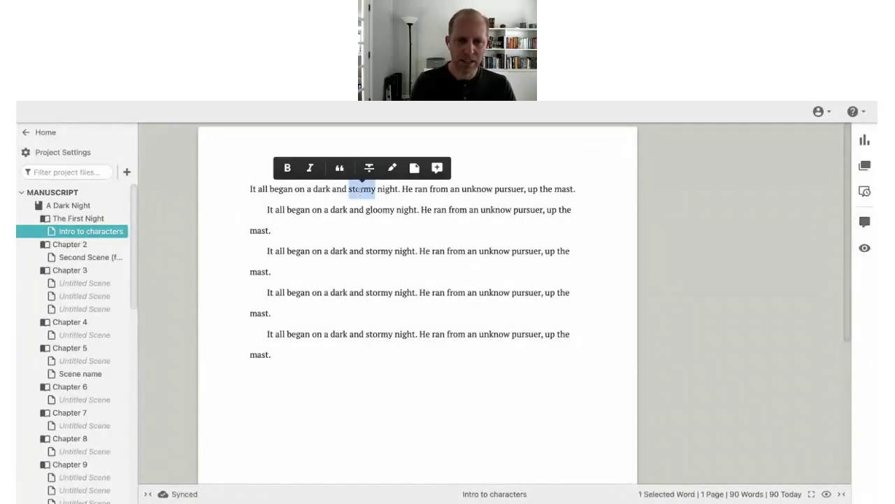
left_click(279, 190)
left_click_drag(249, 189, 577, 189)
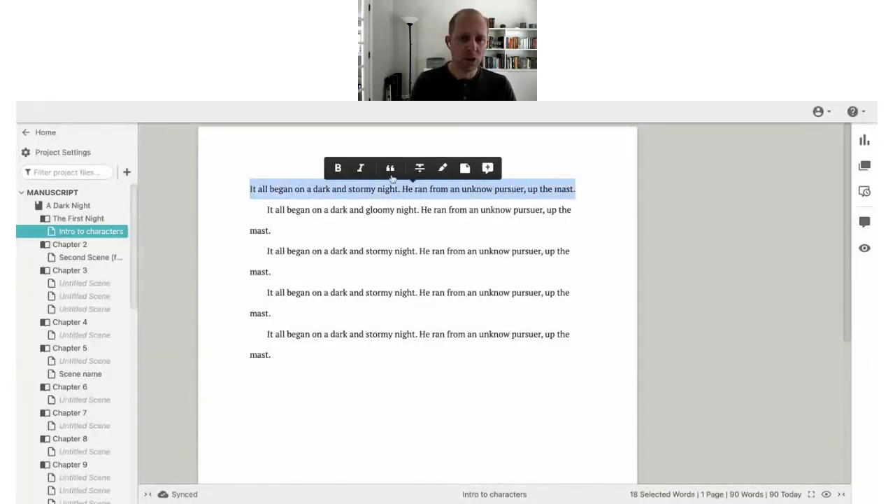
left_click(442, 168)
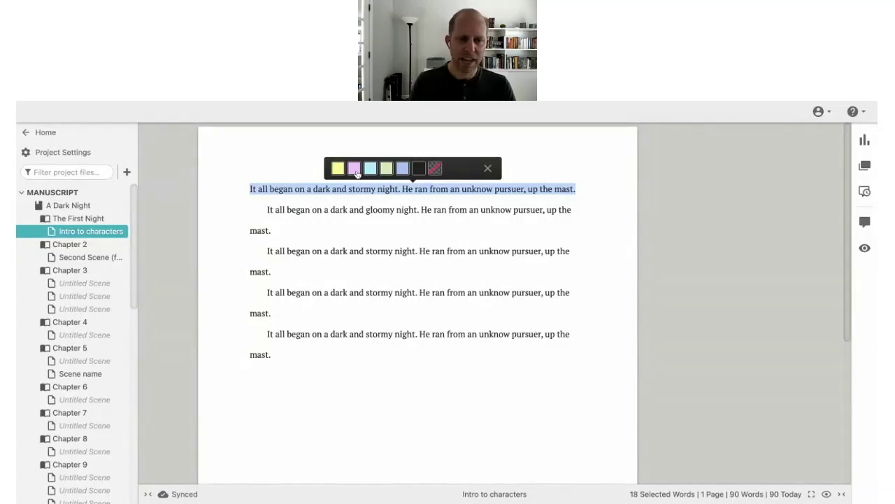
left_click(355, 168)
left_click(274, 313)
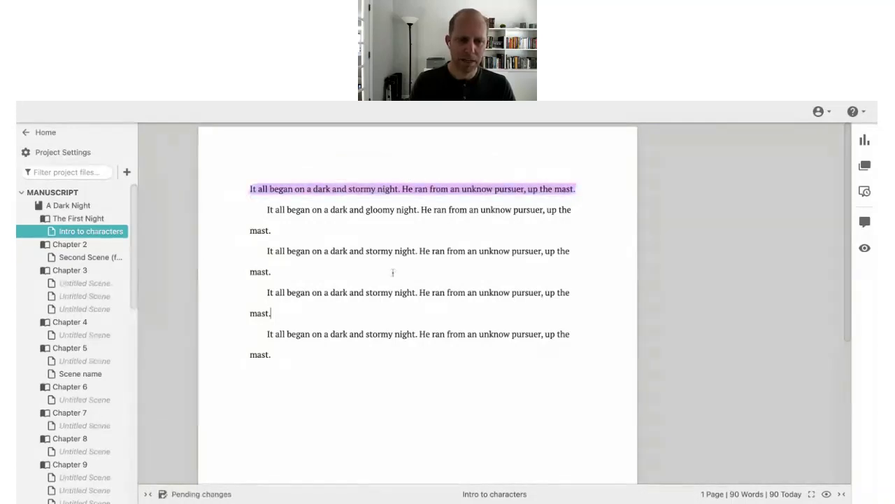
Step: Highlight the third paragraph in blue
triple_click(272, 250)
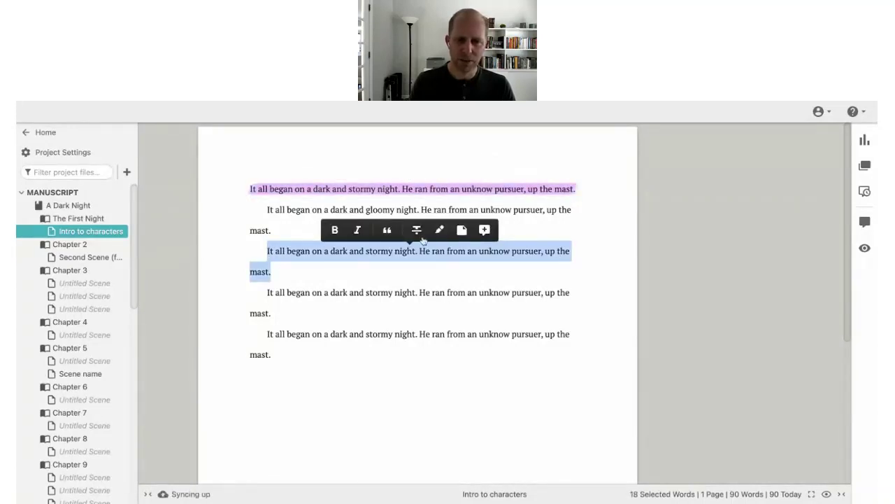
left_click(438, 233)
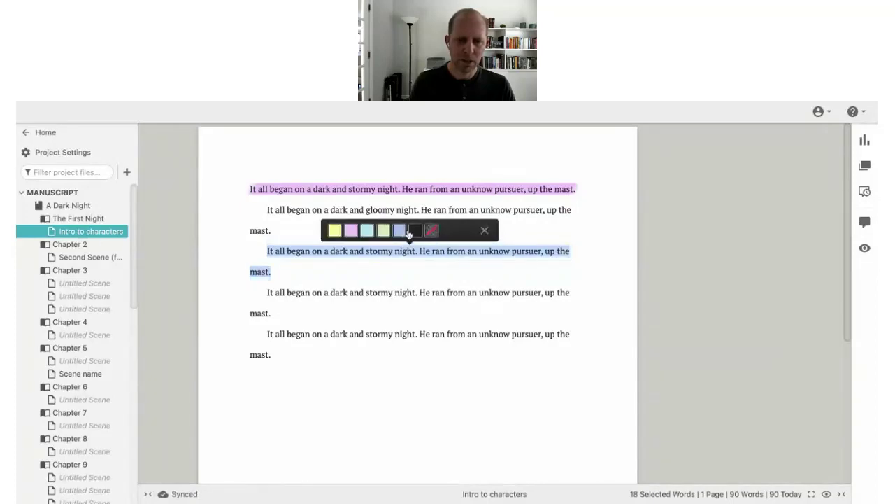
left_click(398, 230)
left_click(431, 316)
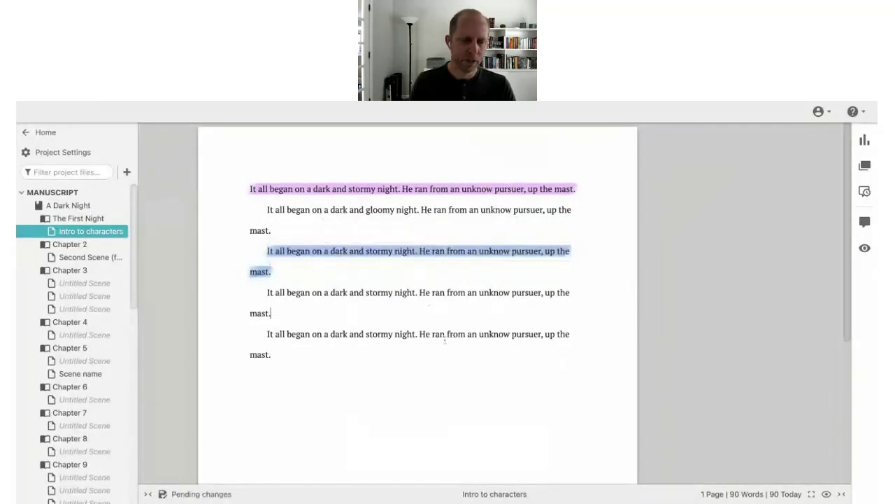
Step: Black out the fourth paragraph and check its text shows when selected
triple_click(275, 291)
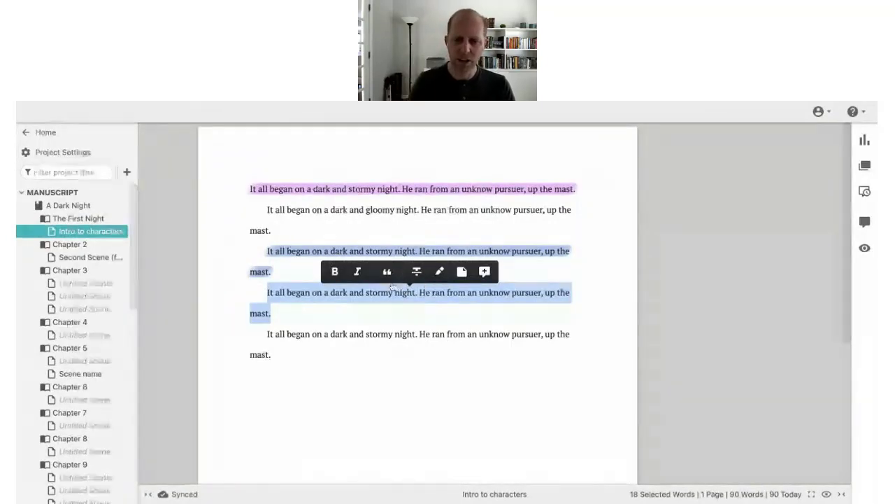
left_click(439, 271)
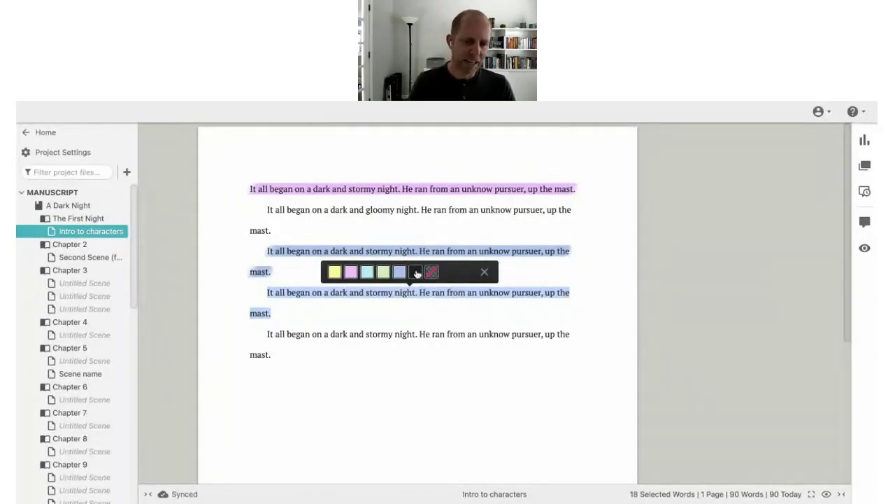
left_click(416, 271)
left_click(385, 321)
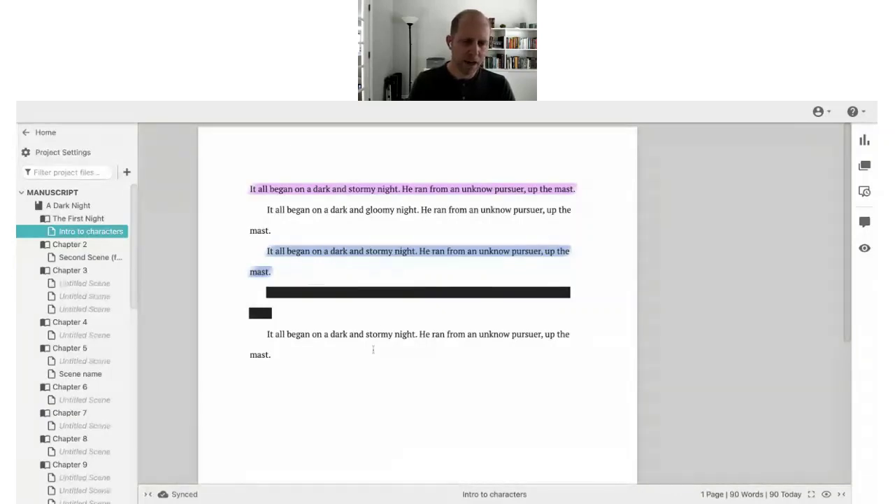
triple_click(303, 319)
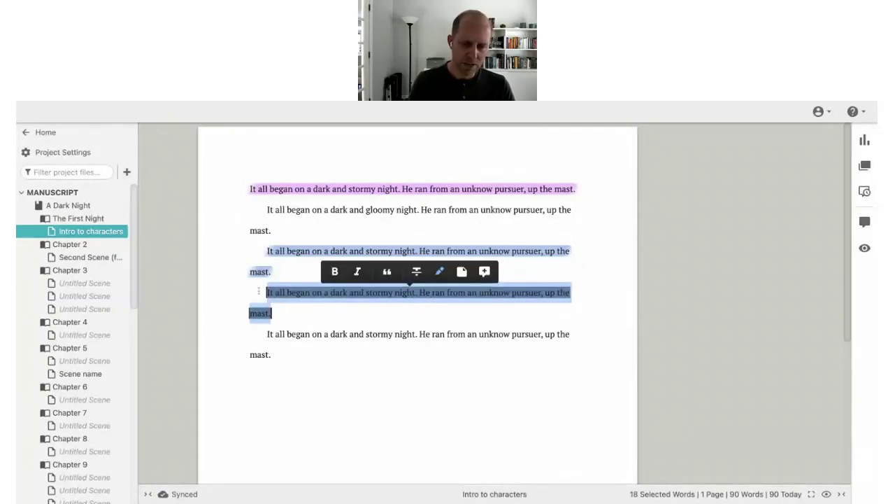
left_click(384, 315)
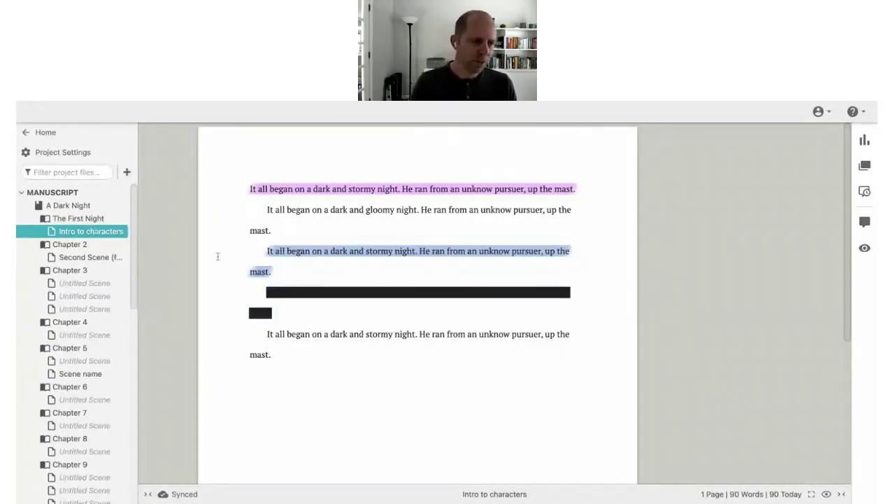
right_click(84, 208)
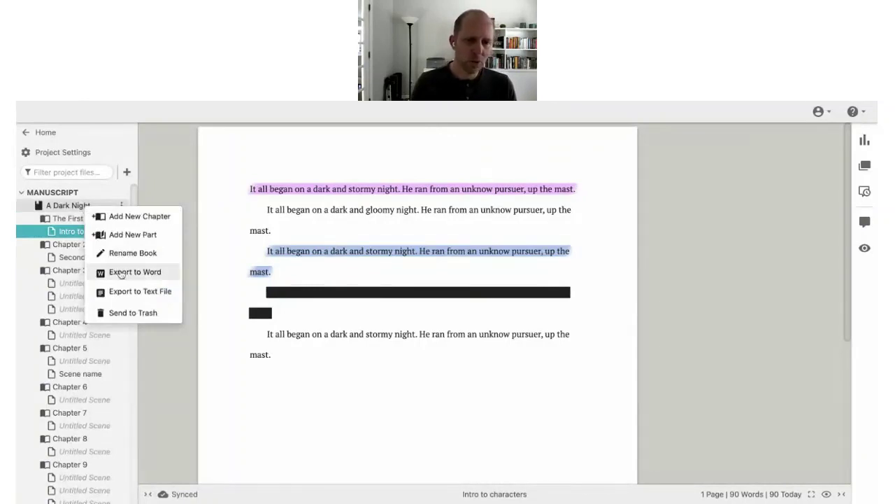
left_click(313, 170)
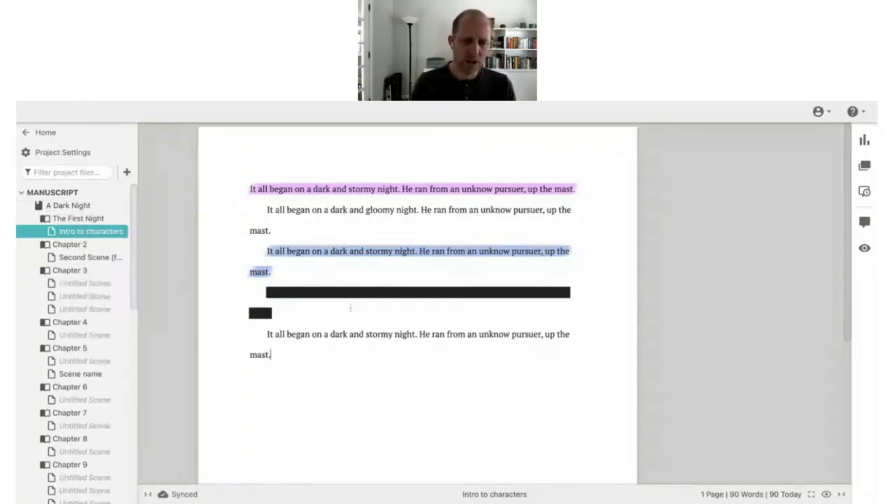
triple_click(262, 292)
left_click(261, 293)
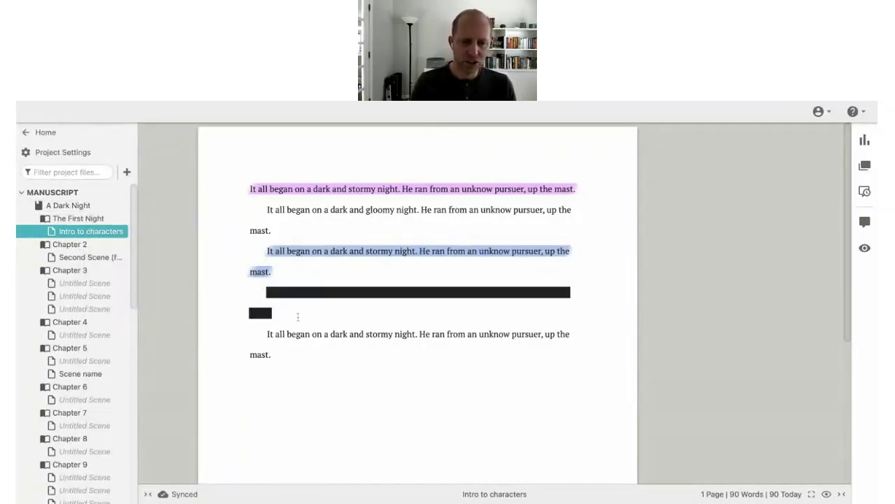
triple_click(259, 293)
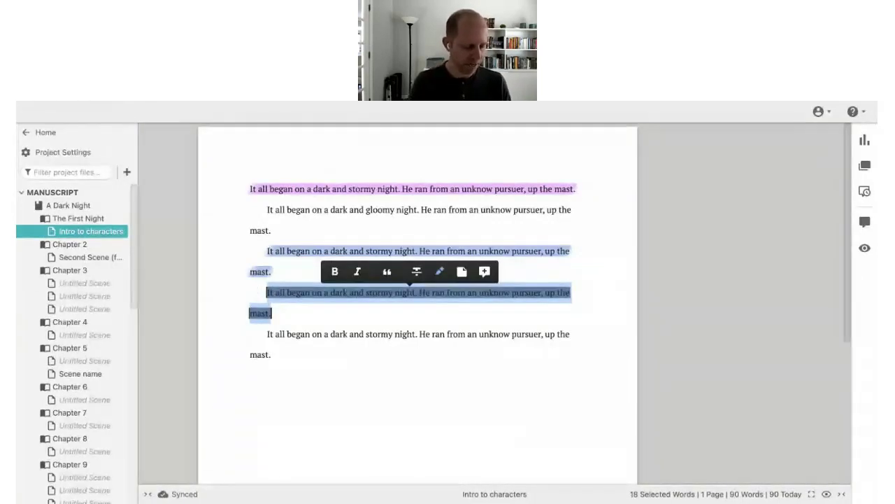
left_click(326, 312)
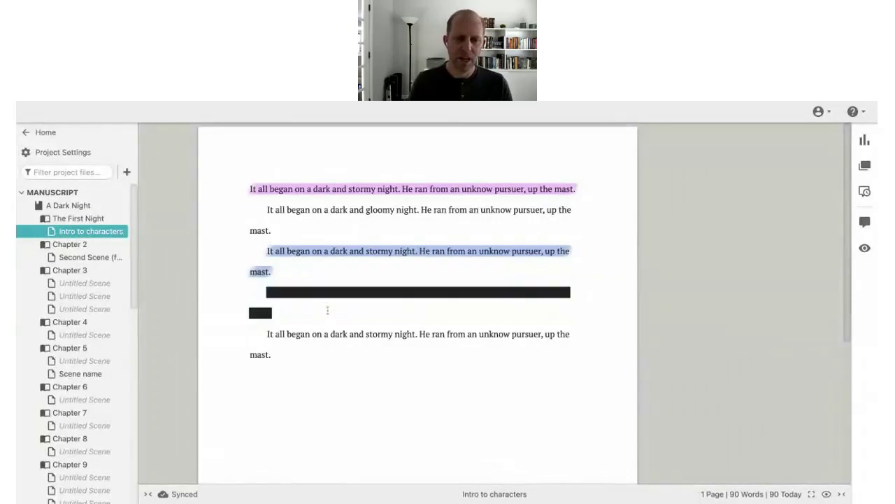
key("ctrl+shift+Home")
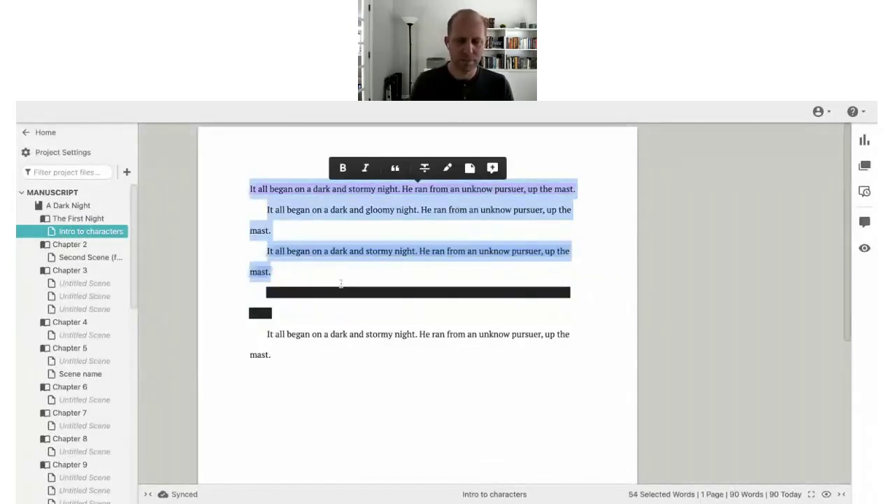
left_click(329, 269)
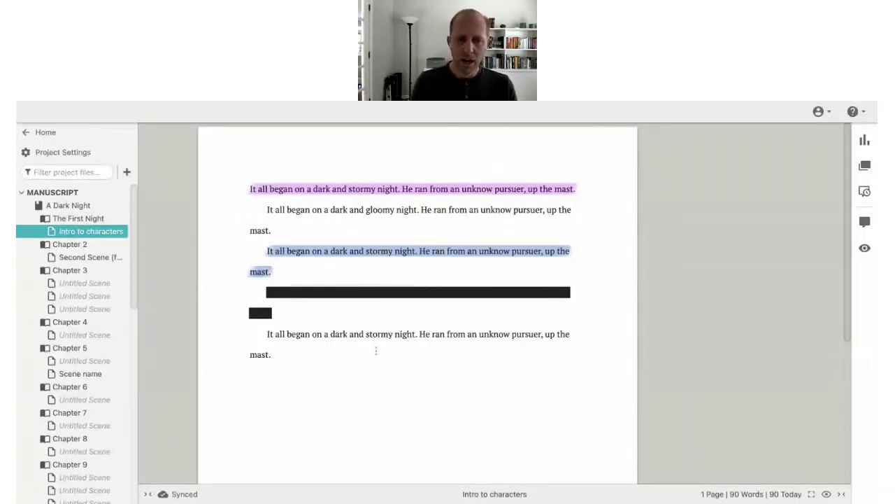
Step: Attach a yellow note at 'gloomy' reading 'Rework this entire section', placed lower left
double_click(375, 209)
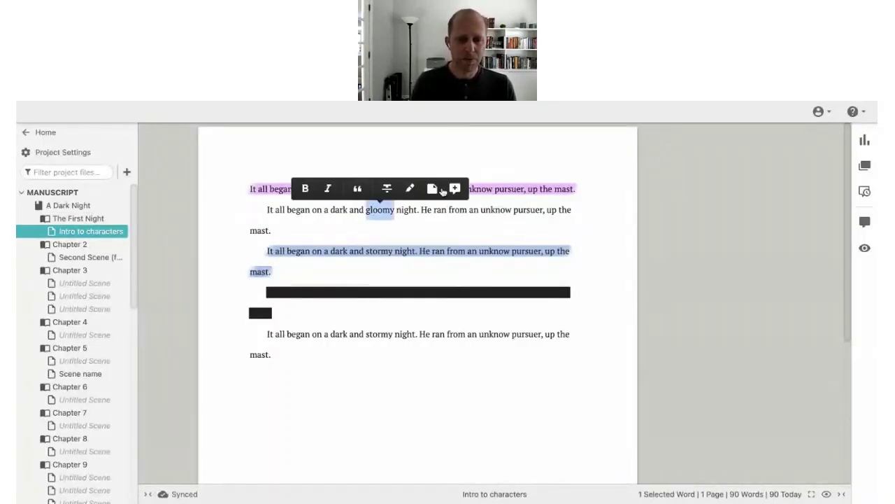
left_click(432, 188)
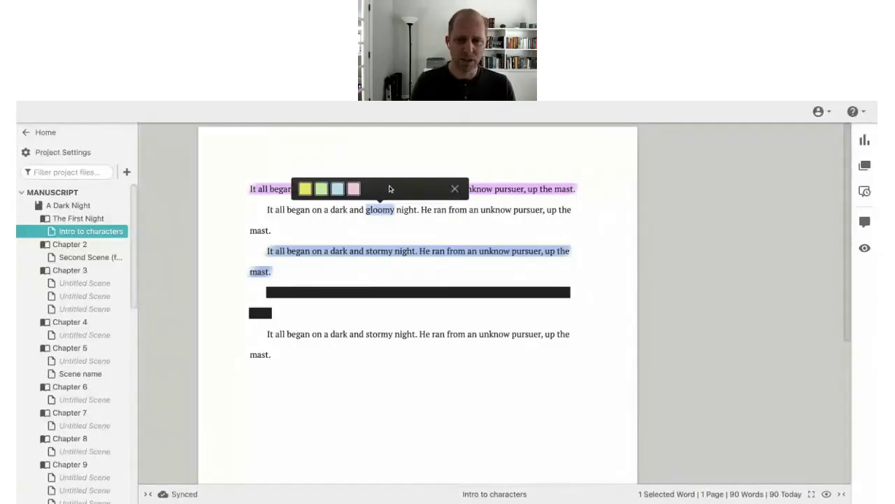
left_click(453, 190)
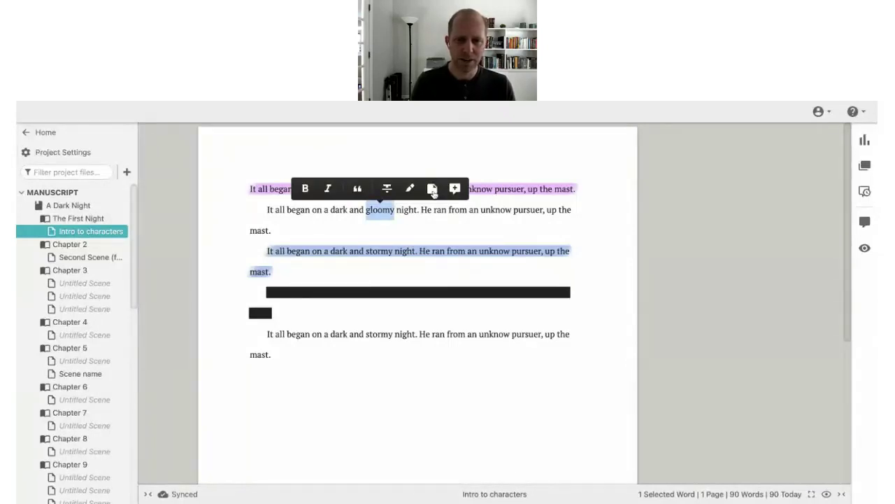
left_click(433, 188)
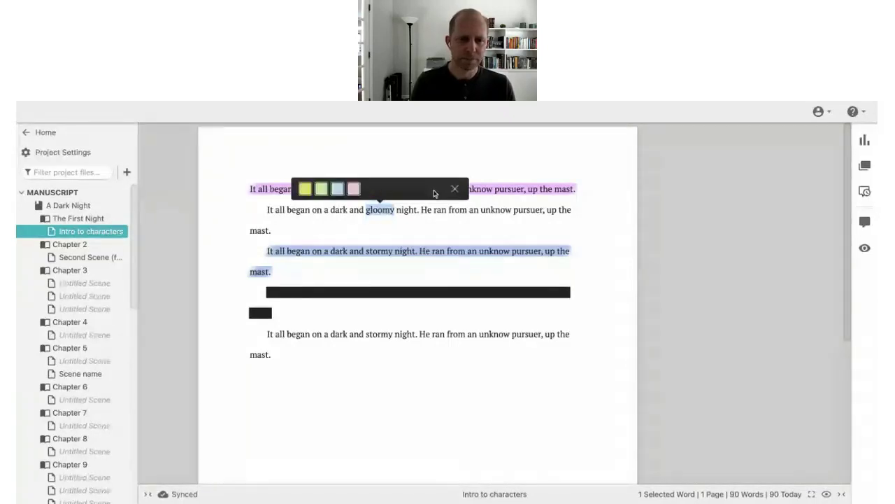
left_click(305, 189)
left_click_drag(384, 142, 290, 208)
type("Rewor")
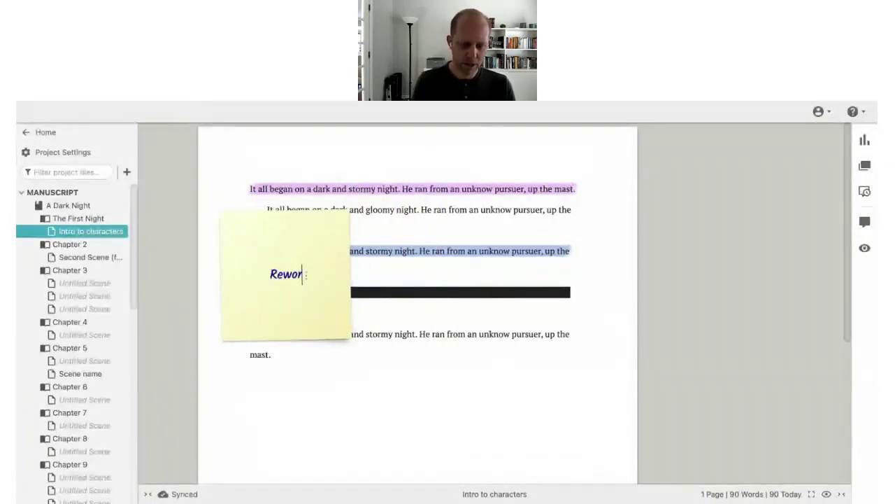
type("k this enti")
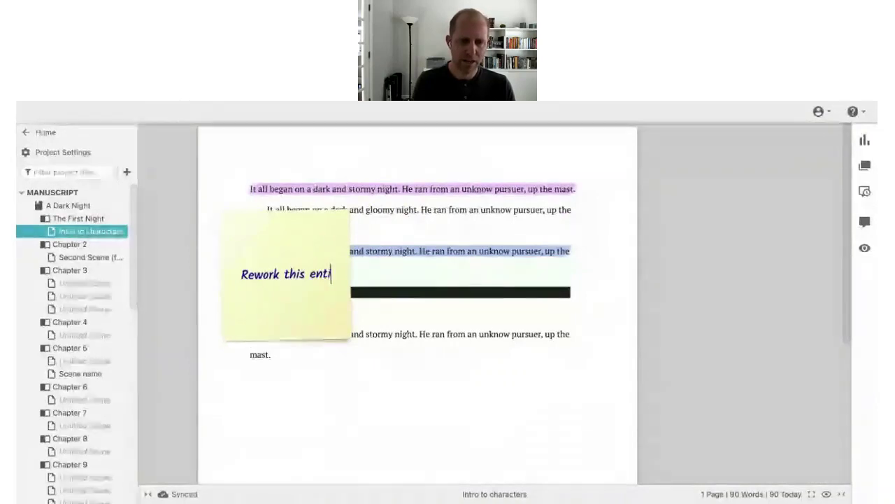
type("re section")
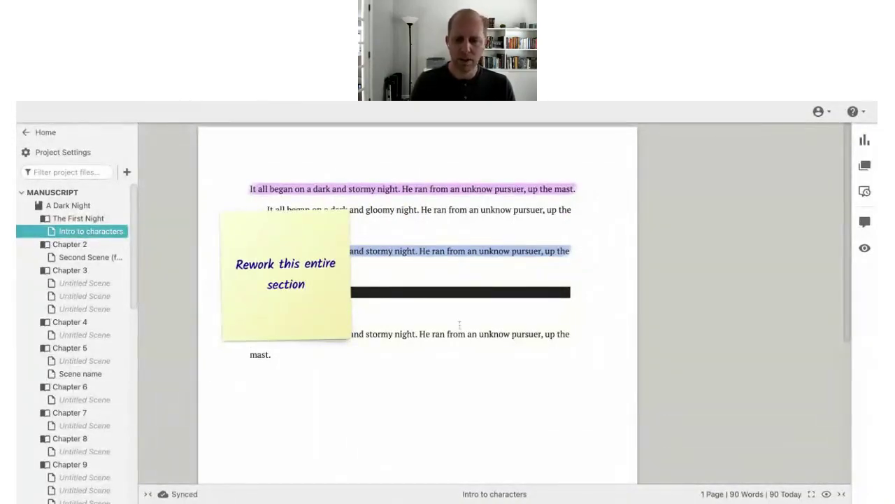
double_click(526, 334)
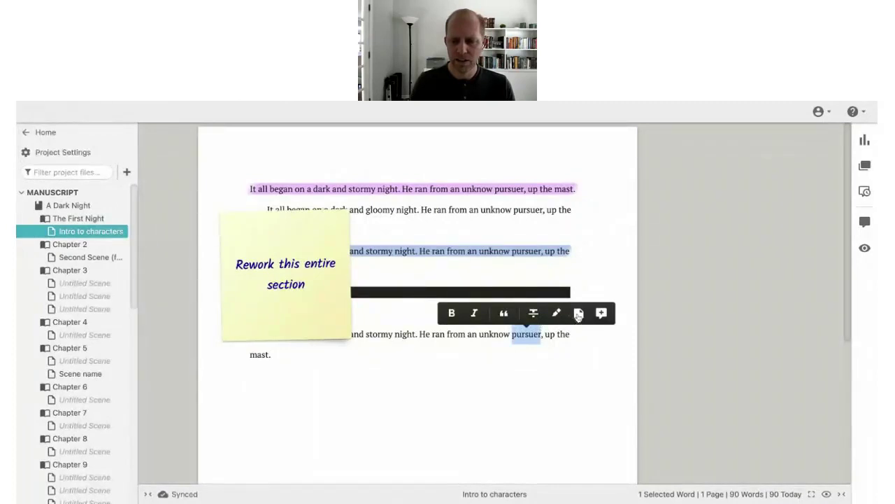
Step: Attach a pink sticky note reading 'More cowbell' at 'pursuer' in the last paragraph
left_click(578, 315)
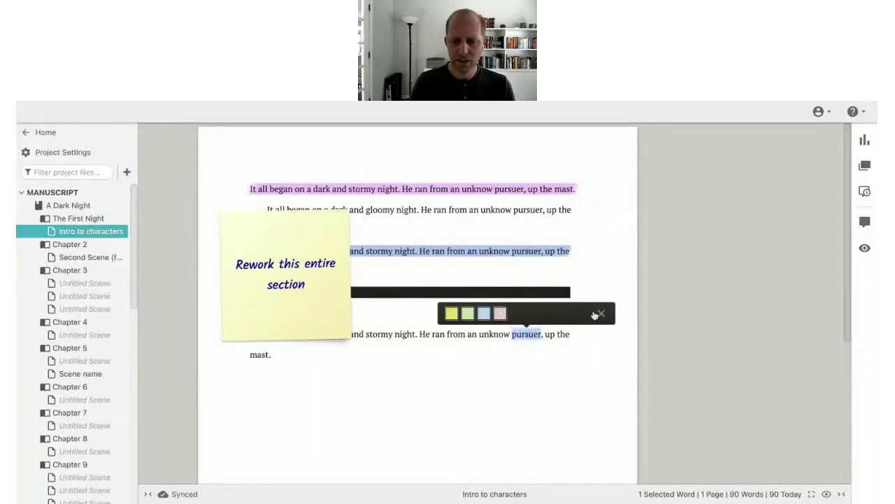
left_click(500, 313)
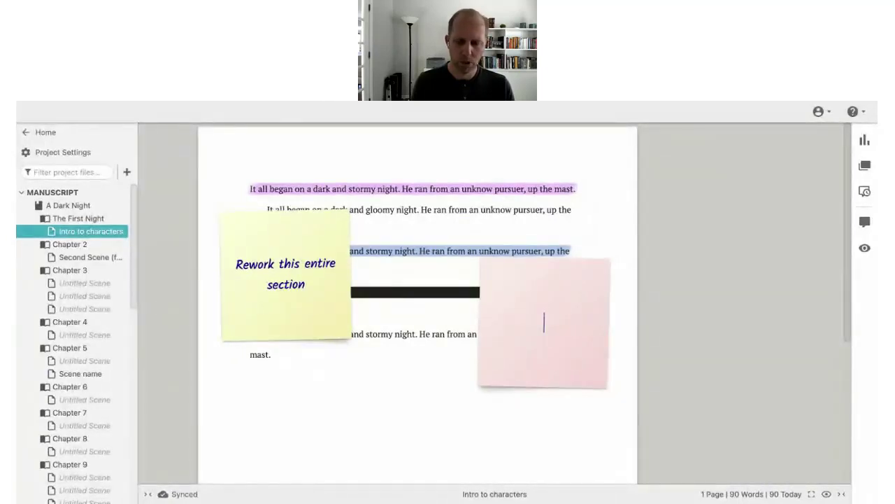
type("More cowbell")
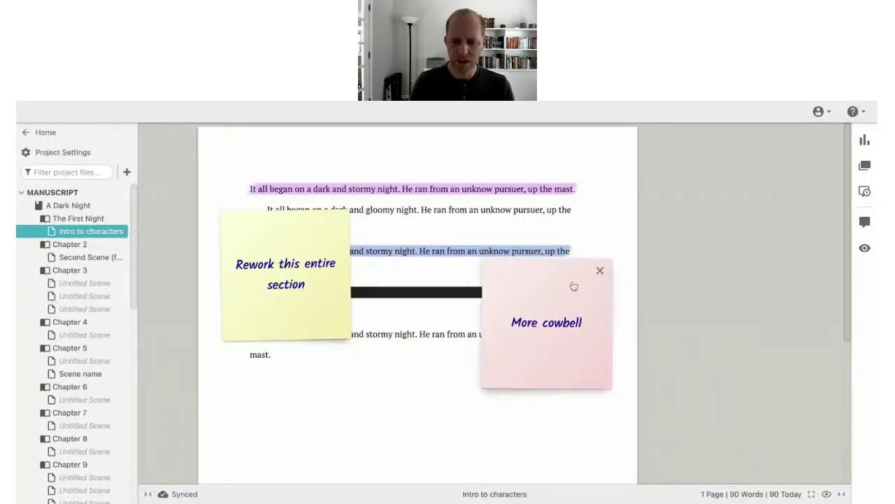
Step: Nudge the pink and yellow notes into tidier positions
left_click_drag(521, 272, 509, 273)
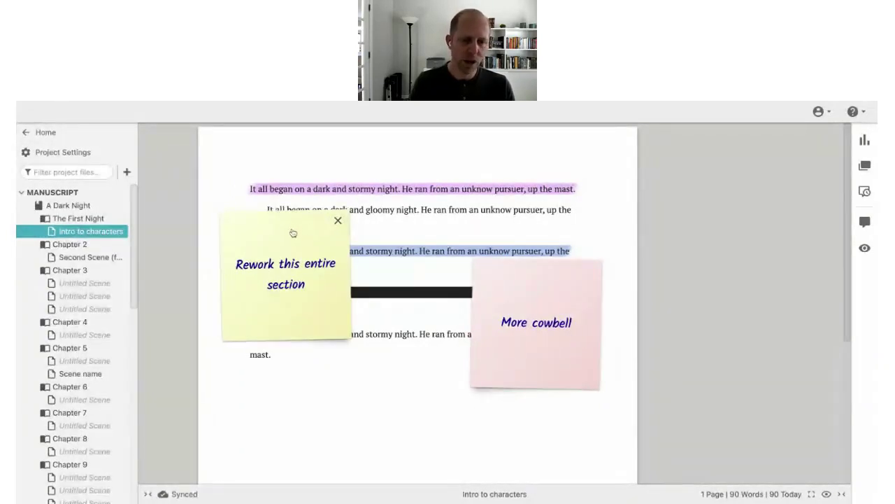
left_click_drag(293, 233, 292, 241)
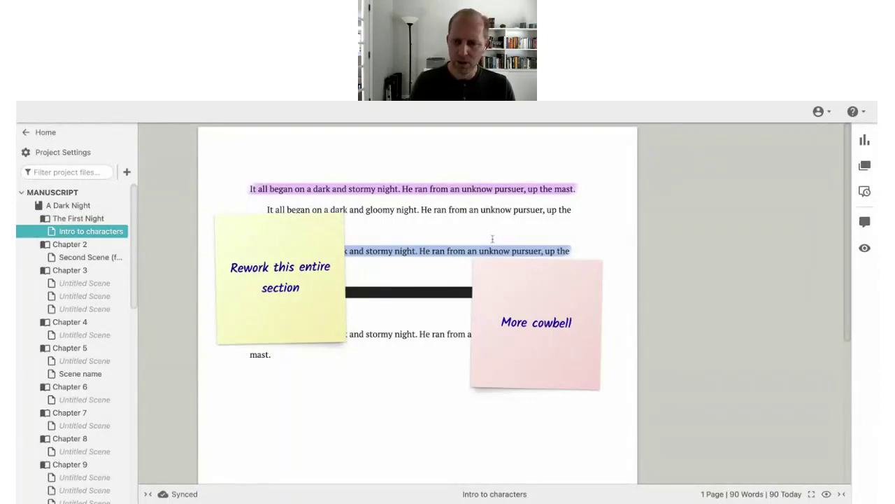
left_click_drag(514, 278, 517, 279)
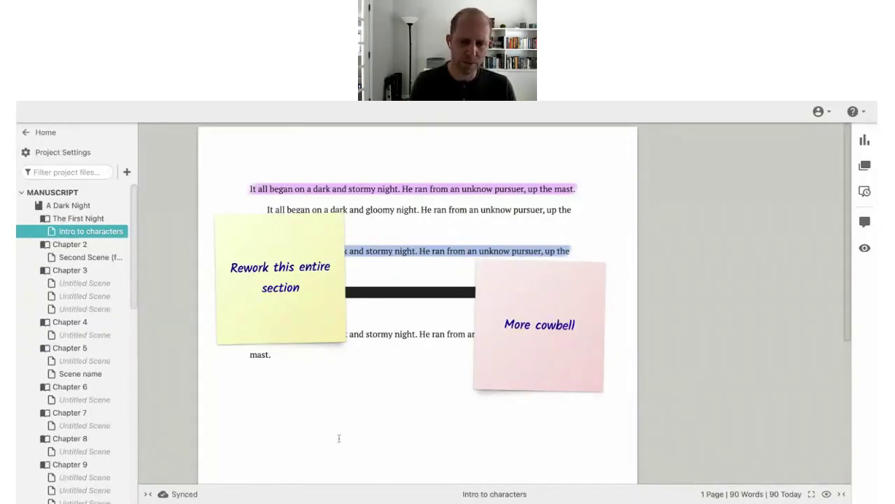
left_click_drag(559, 280, 542, 293)
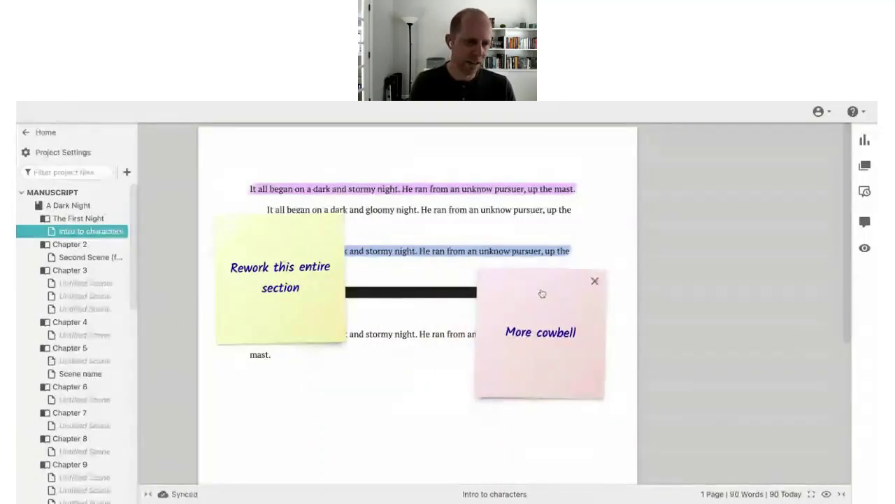
Step: Scroll through the A Dark Night manuscript and open Chapter 3's first Untitled Scene
scroll(544, 293, "down", 4)
scroll(436, 214, "up", 4)
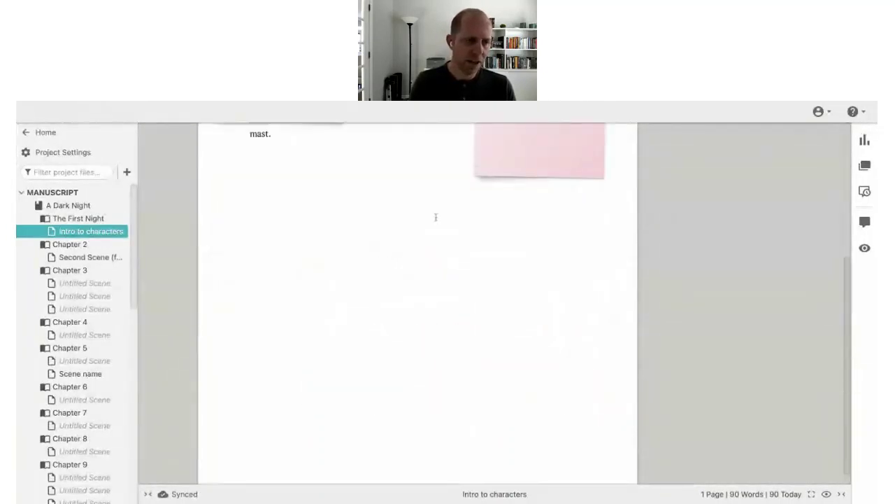
left_click(89, 222)
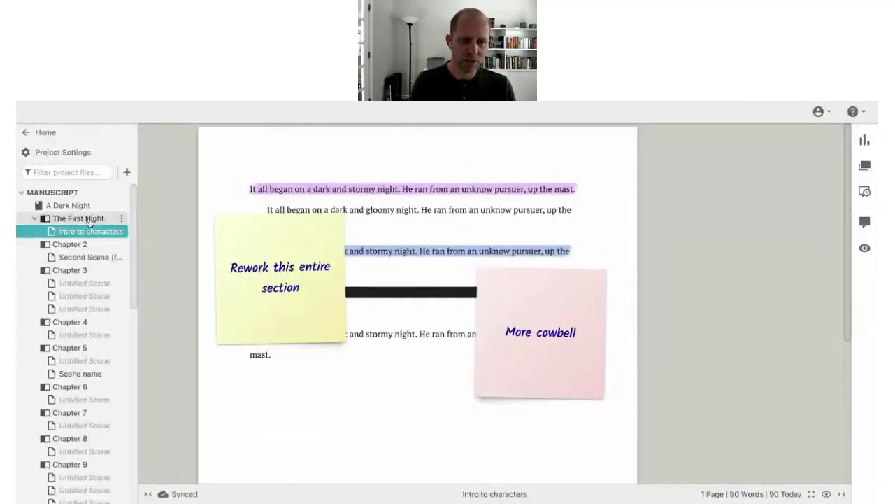
left_click(84, 205)
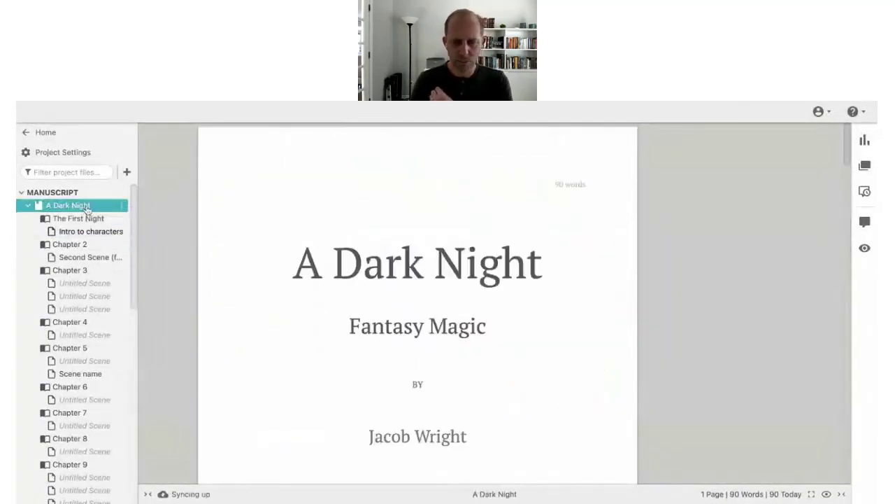
scroll(543, 348, "down", 3)
scroll(543, 348, "up", 1)
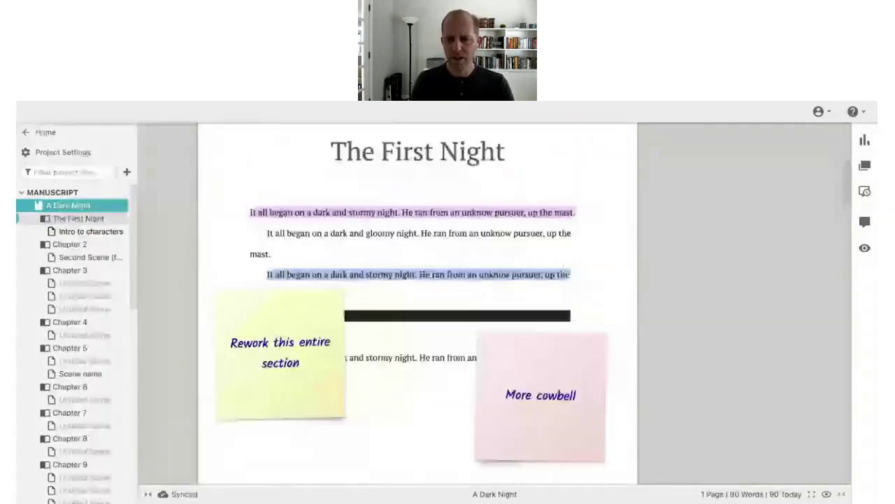
scroll(567, 288, "down", 8)
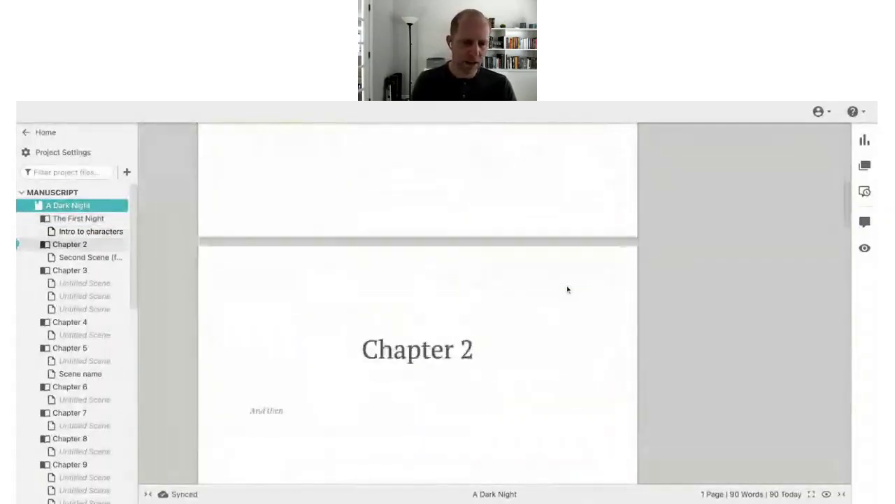
scroll(532, 280, "down", 5)
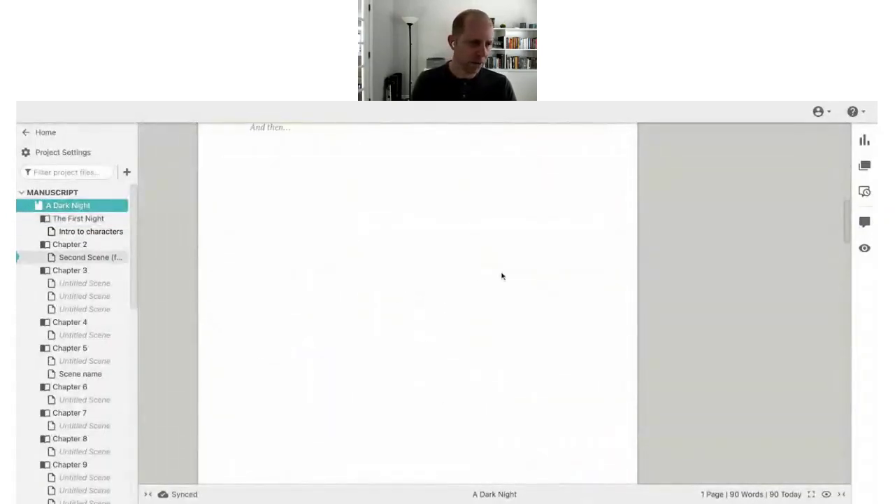
left_click(85, 283)
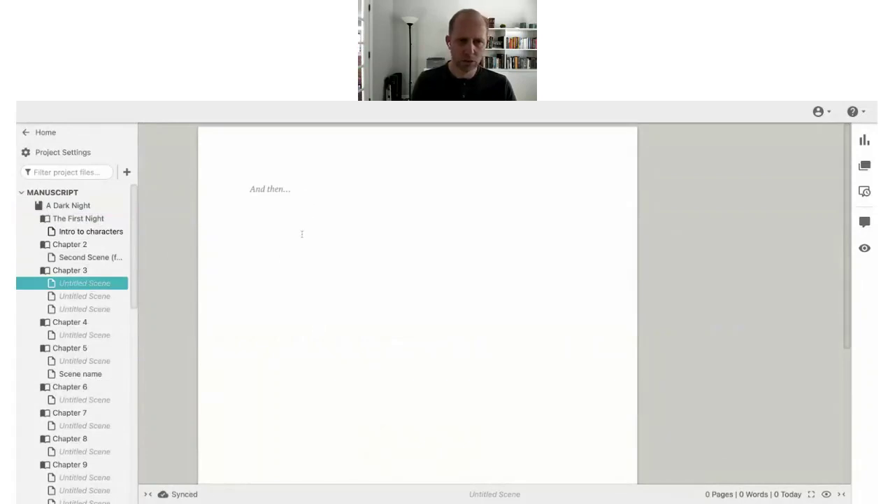
Step: Type 'asdf' in the empty scene and attach a light-blue 'Things' sticky note to it
left_click(241, 204)
type("asdf")
double_click(256, 187)
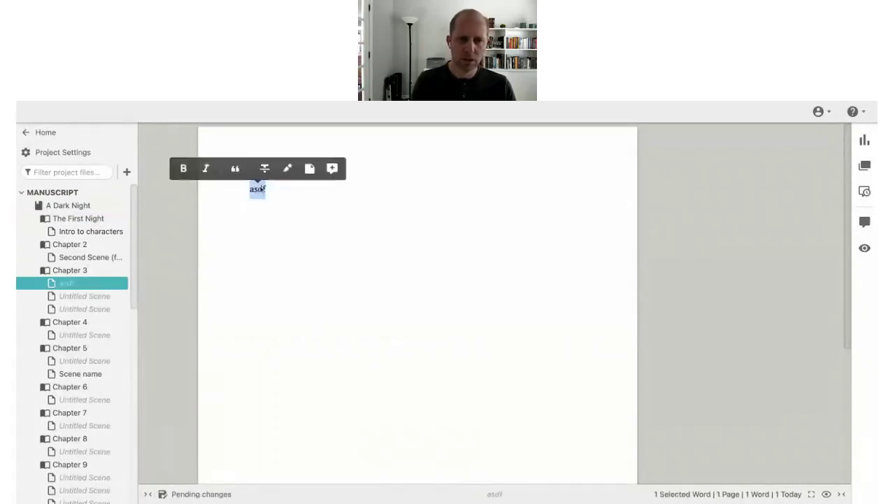
left_click(310, 168)
left_click(214, 168)
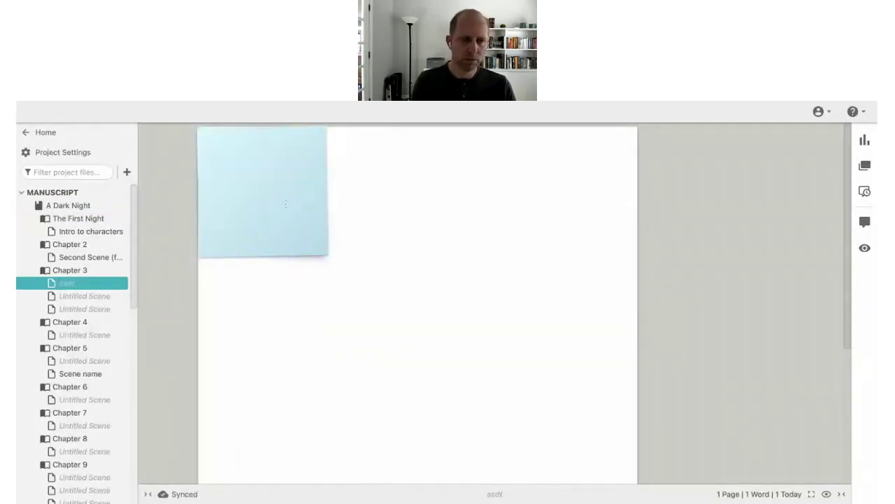
left_click_drag(270, 140, 309, 210)
type("Things")
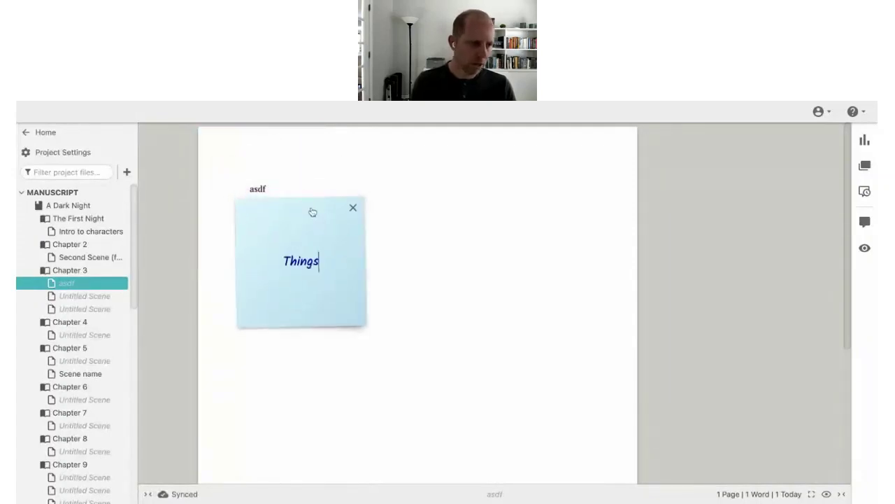
Step: View all of Chapter 3, shift the Things note left, then delete it
left_click(115, 270)
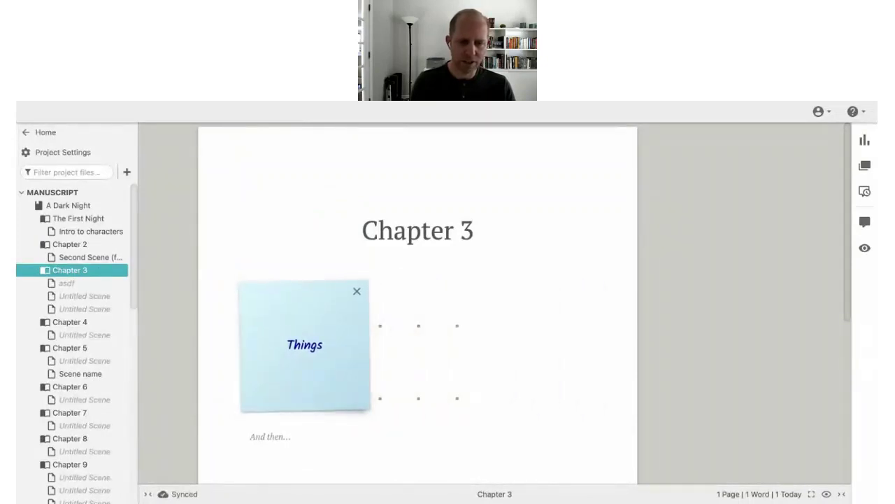
left_click_drag(426, 295, 335, 295)
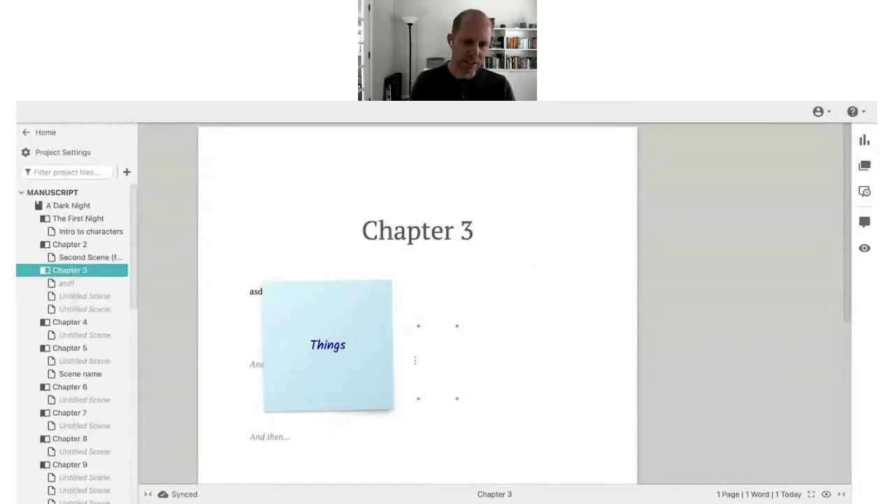
left_click(381, 293)
left_click(303, 367)
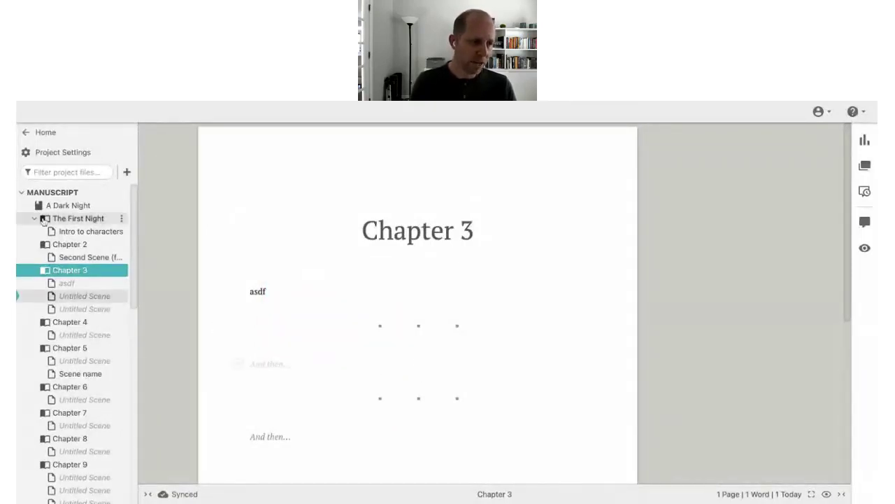
Step: In Intro to characters, delete the yellow 'Rework this entire section' and pink 'More cowbell' notes
left_click(88, 257)
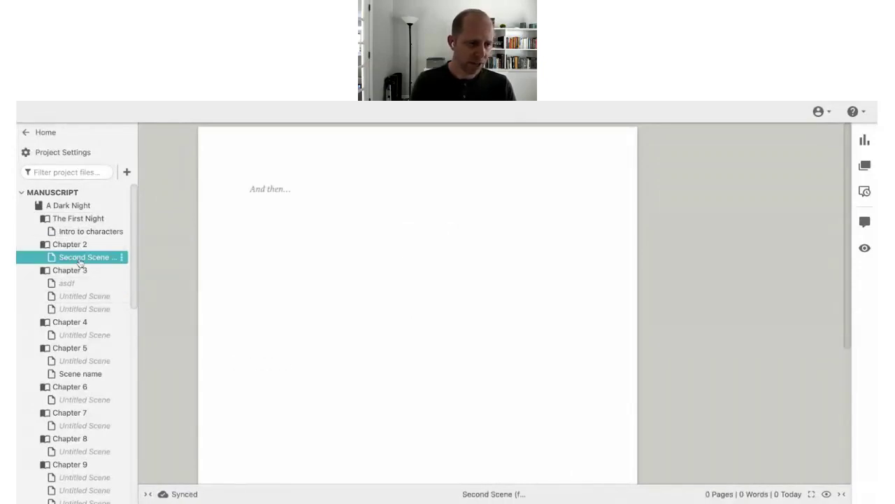
left_click(88, 230)
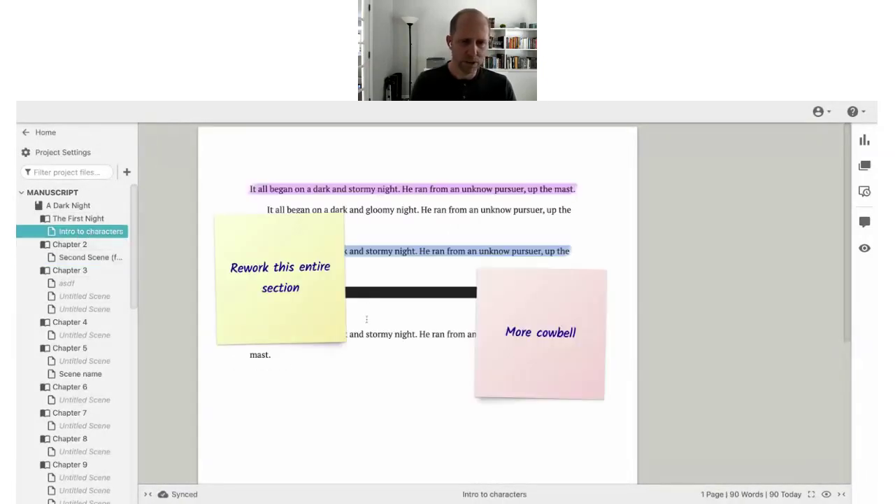
left_click(334, 220)
left_click(600, 281)
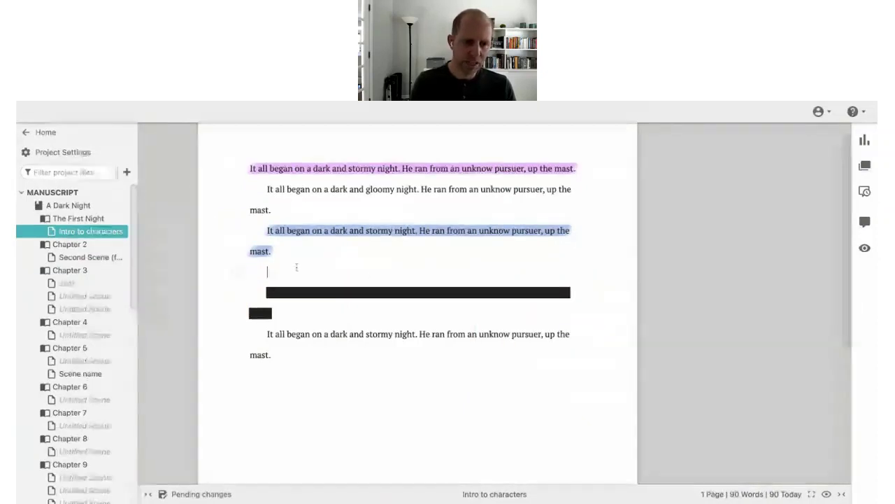
Step: Split the scene at the empty line above the black bar and open the new scene
mouse_move(238, 277)
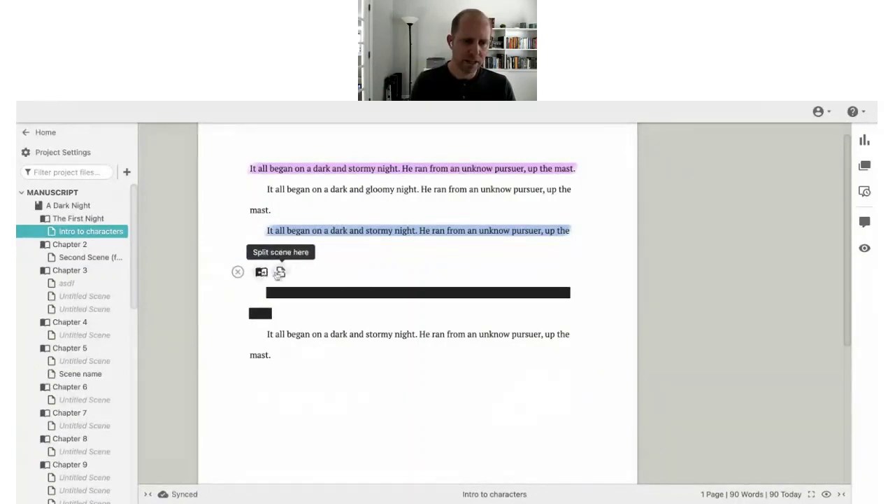
left_click(281, 272)
left_click(80, 244)
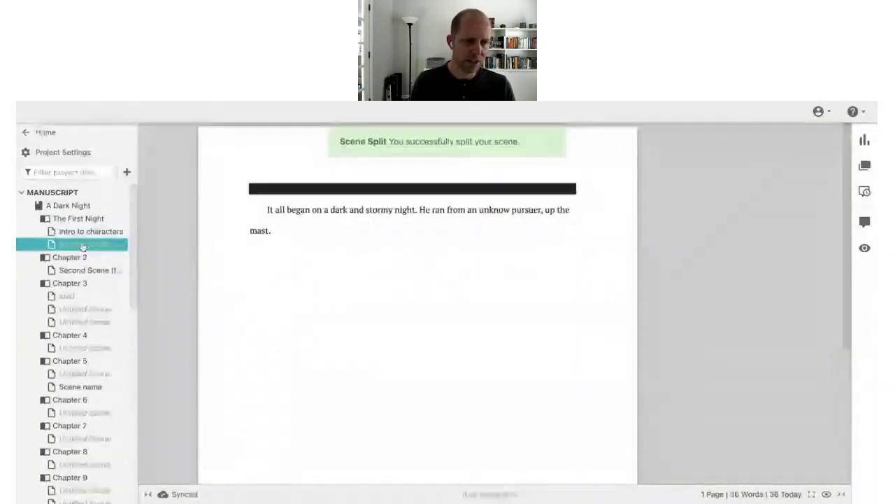
Step: Merge Intro to characters with the scene below it
left_click(88, 231)
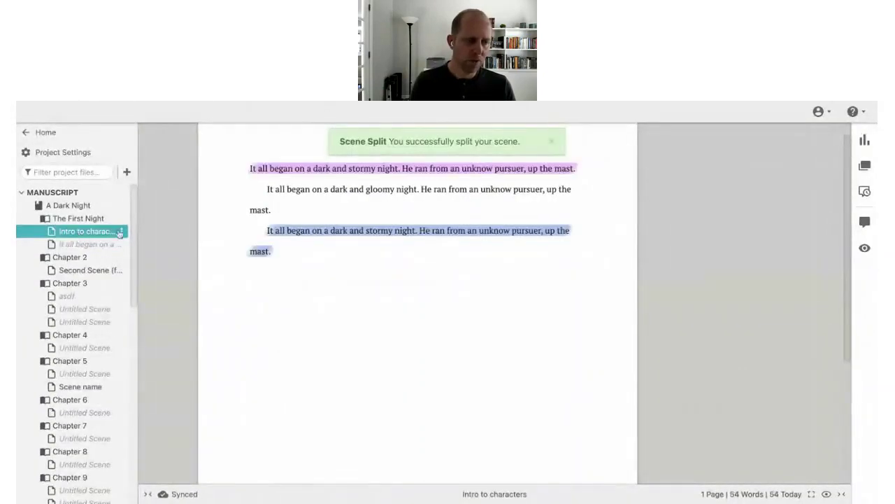
right_click(107, 235)
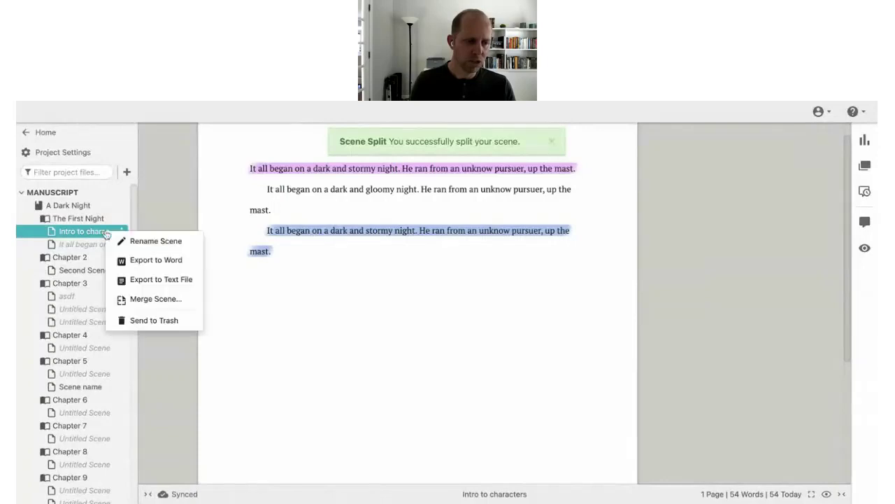
left_click(154, 298)
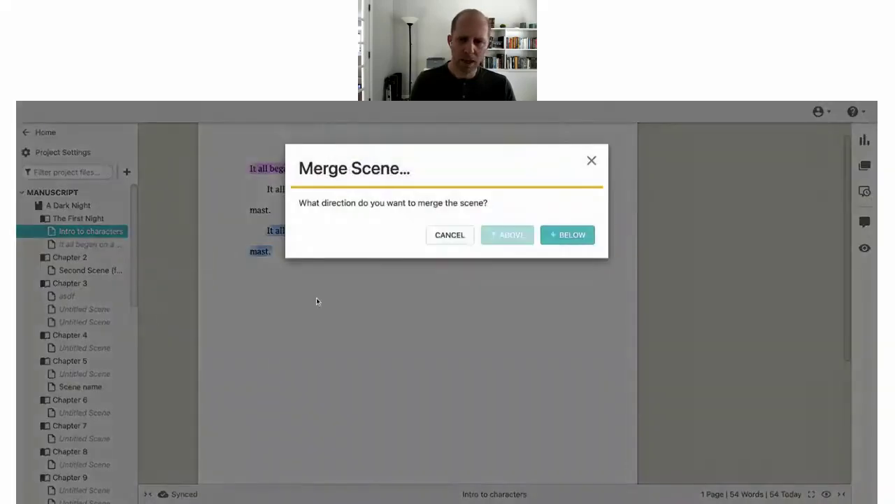
left_click(572, 236)
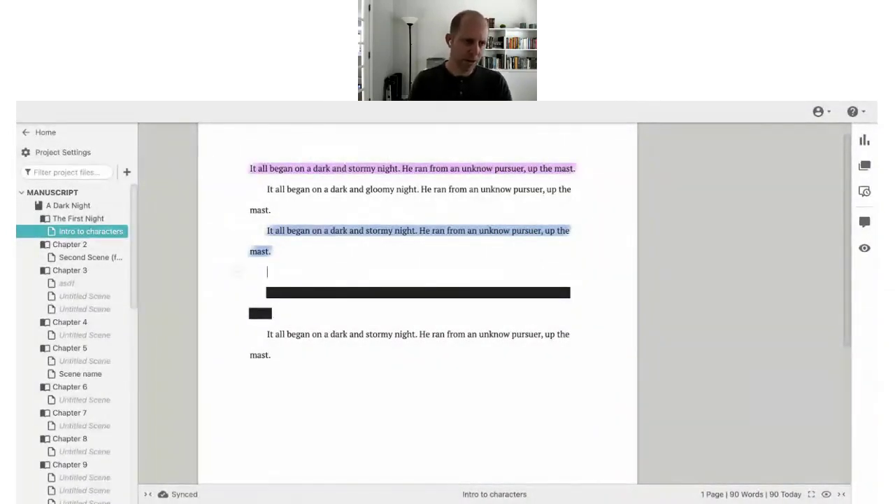
Step: Bring up The First Night chapter's actions and dismiss them without choosing anything
right_click(97, 220)
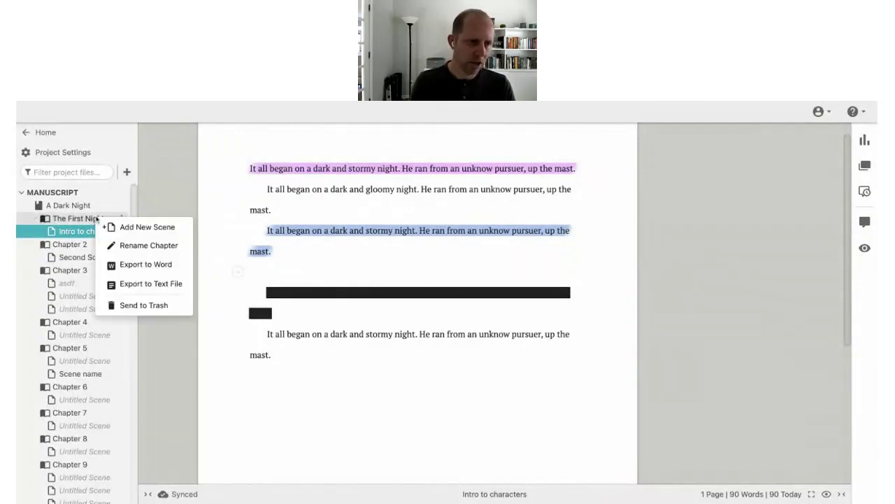
right_click(82, 216)
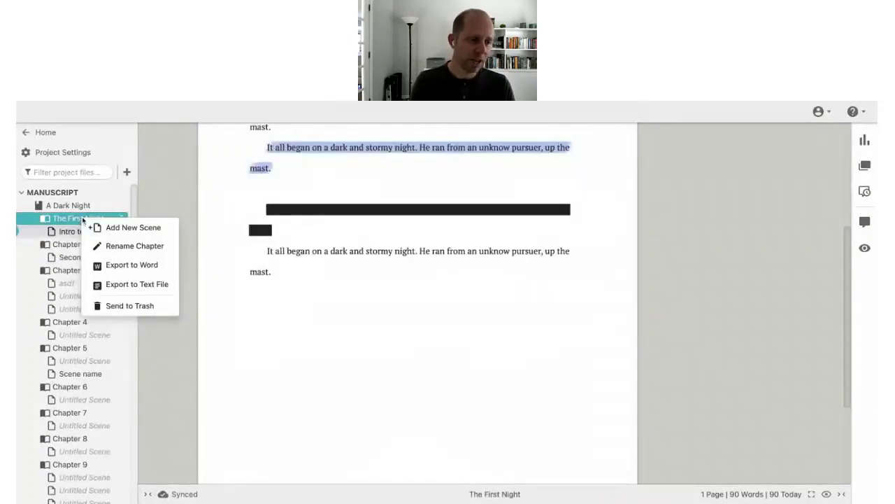
key("Escape")
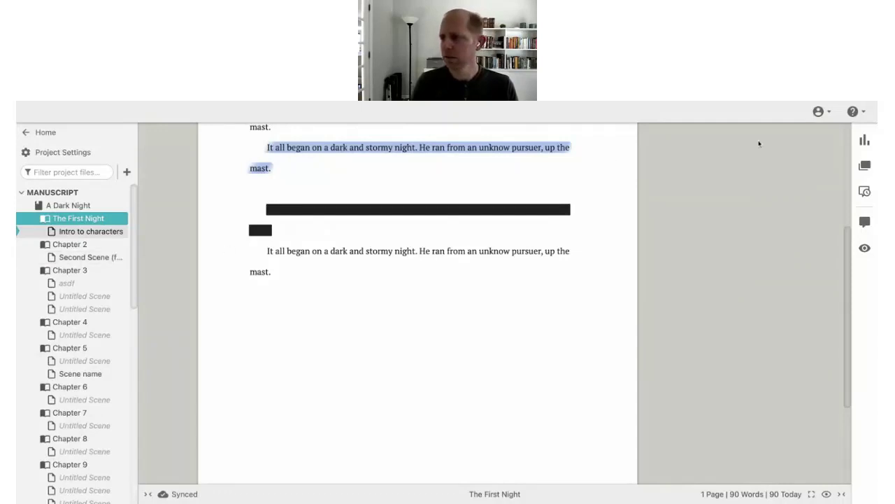
Step: Toggle comment display and try spell checking on and off in the features list
left_click(866, 167)
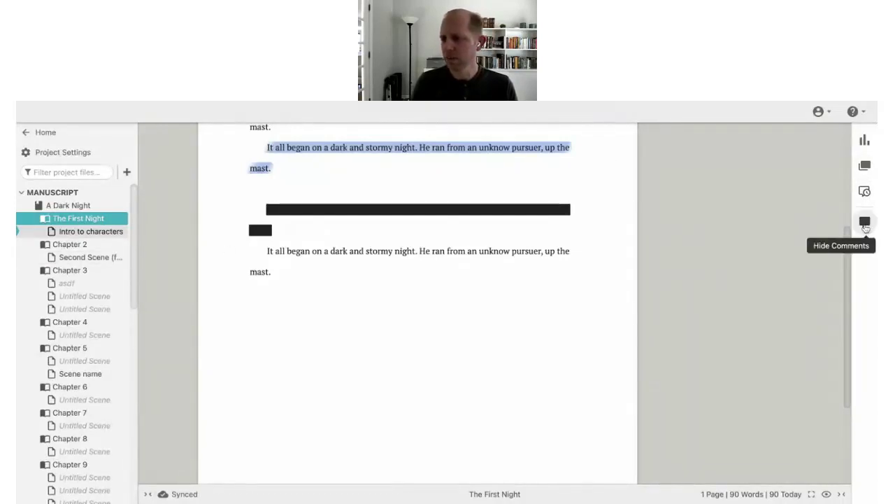
left_click(865, 248)
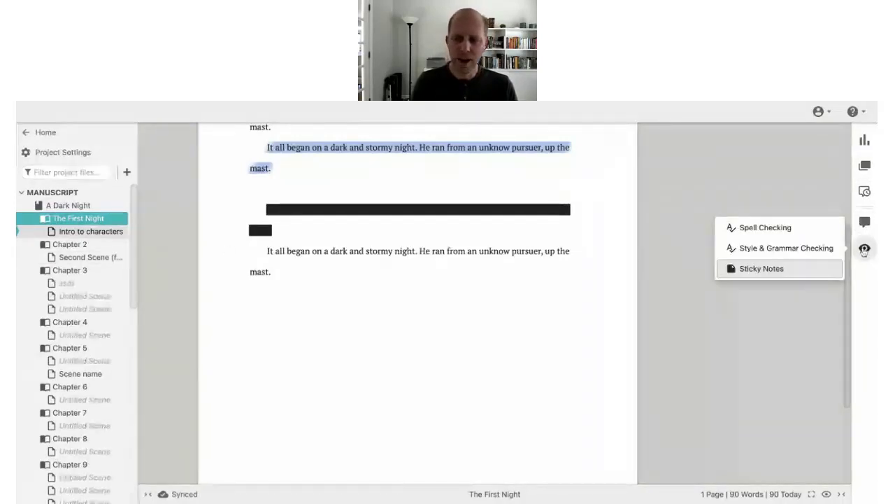
left_click(789, 228)
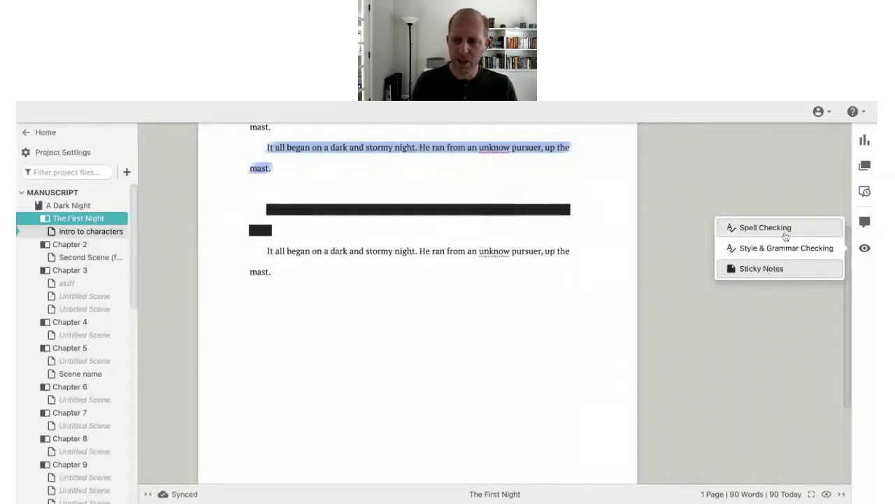
left_click(774, 250)
left_click(765, 227)
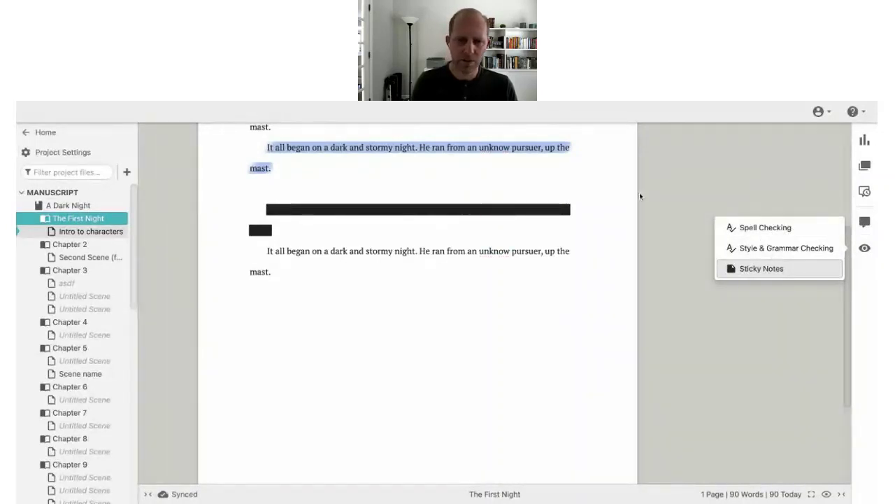
Step: Attach a blue sticky note to 'stormy' and move it up and left
double_click(371, 252)
left_click(435, 237)
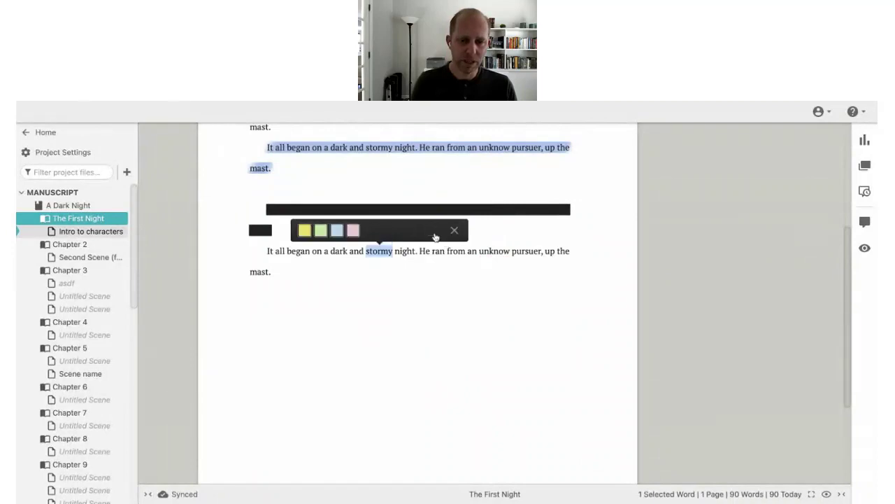
left_click(337, 231)
left_click_drag(388, 207, 337, 204)
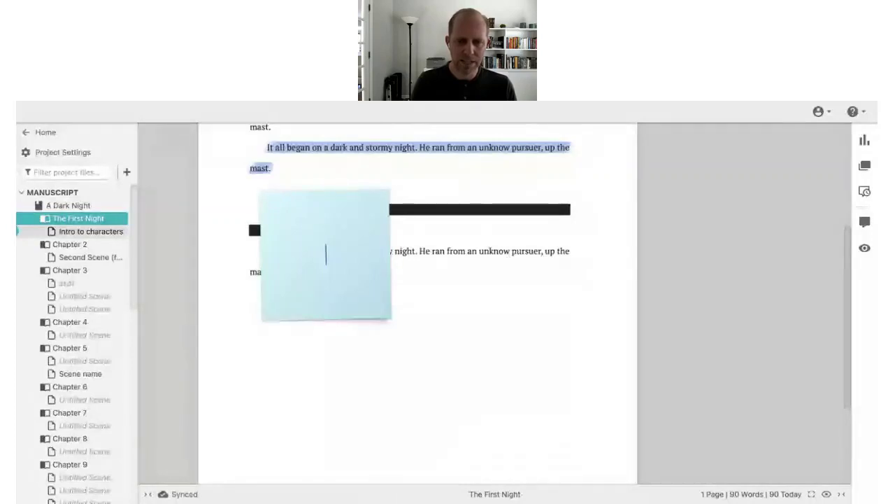
Step: Hide sticky notes and turn on Spell Checking and Style & Grammar Checking
left_click(865, 251)
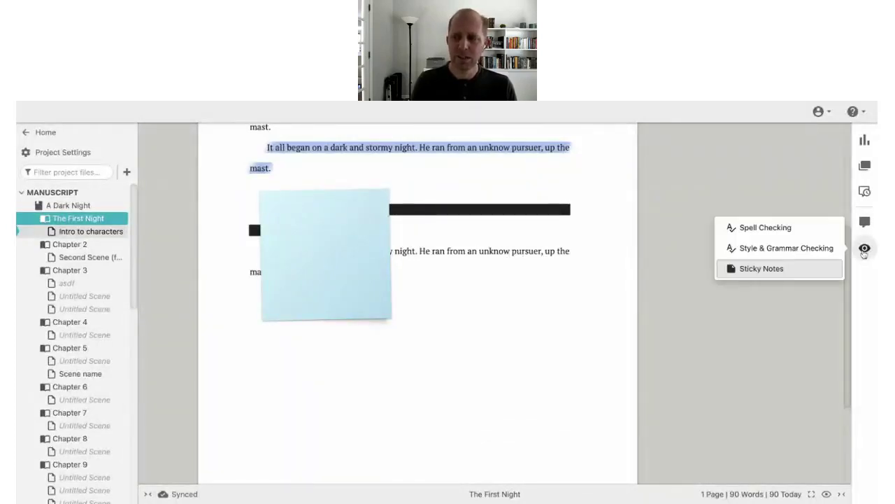
left_click(759, 270)
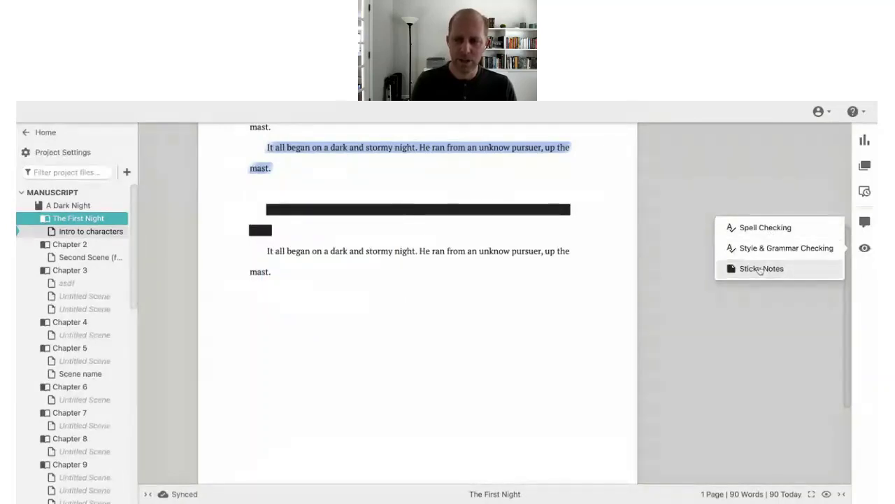
double_click(495, 252)
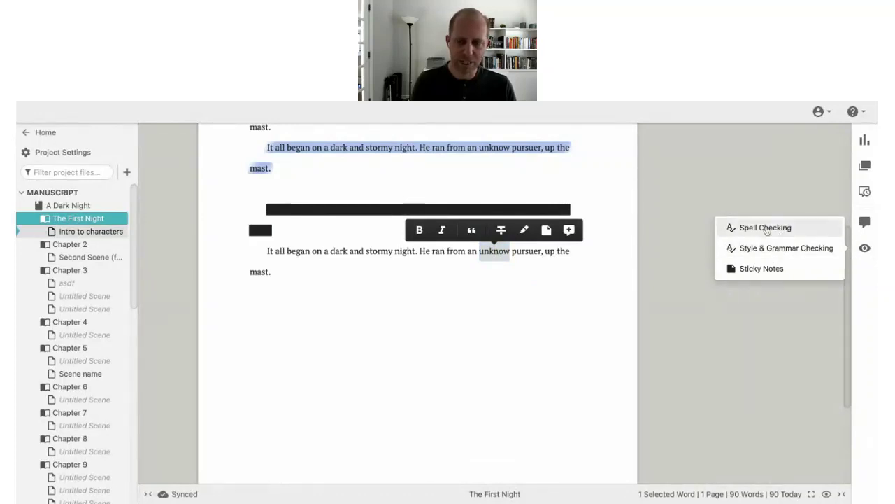
left_click(766, 230)
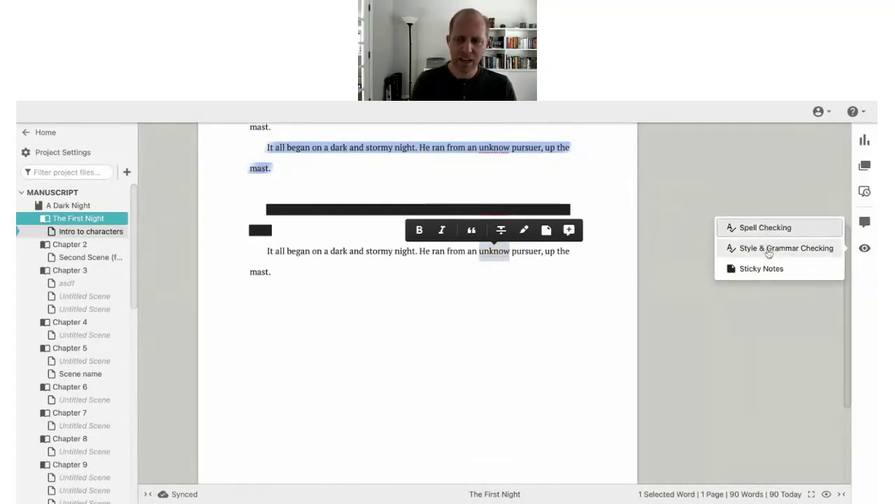
left_click(765, 248)
left_click(424, 303)
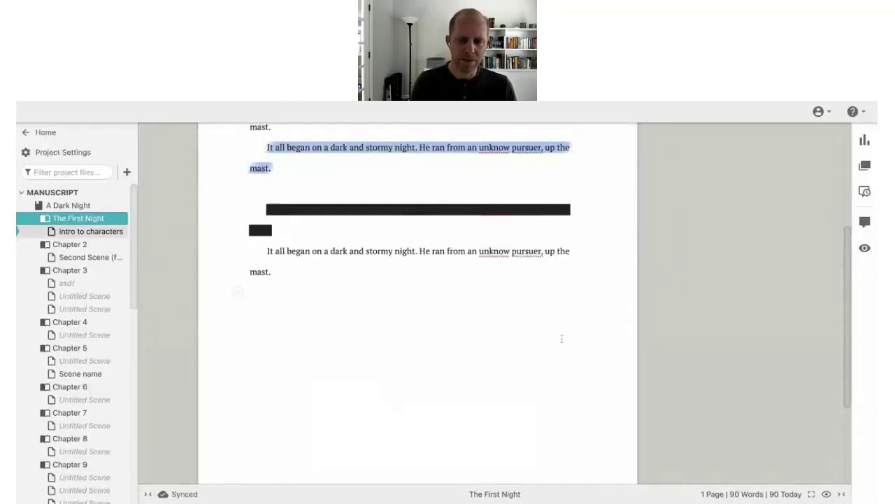
Step: Correct 'unknow' to 'unknown' and drop the comma after 'pursuer' in the second paragraph
scroll(561, 338, "up", 5)
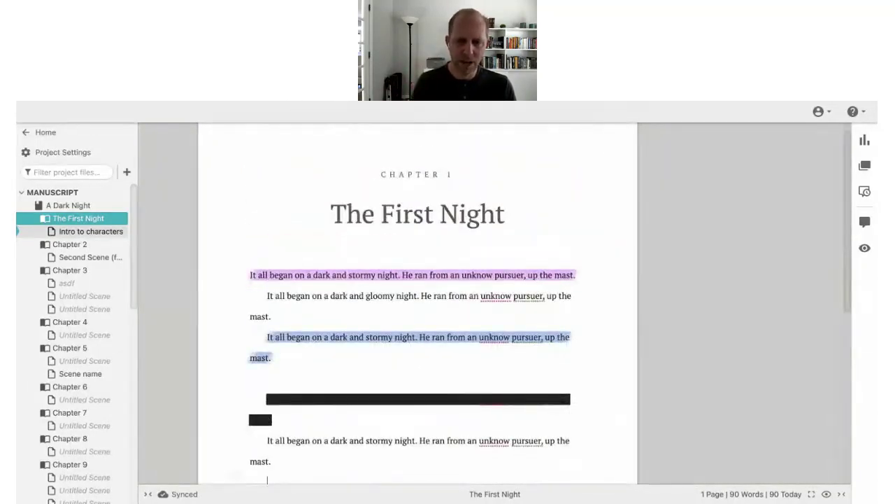
left_click(496, 297)
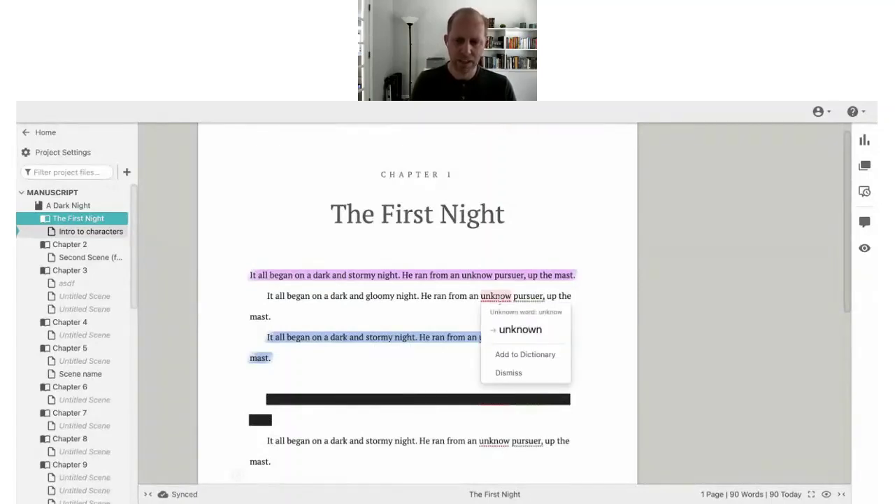
left_click(519, 328)
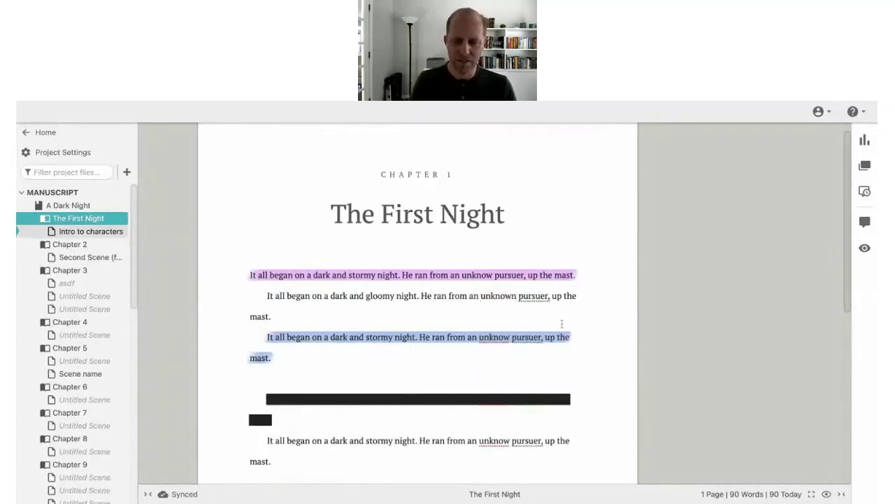
left_click(532, 296)
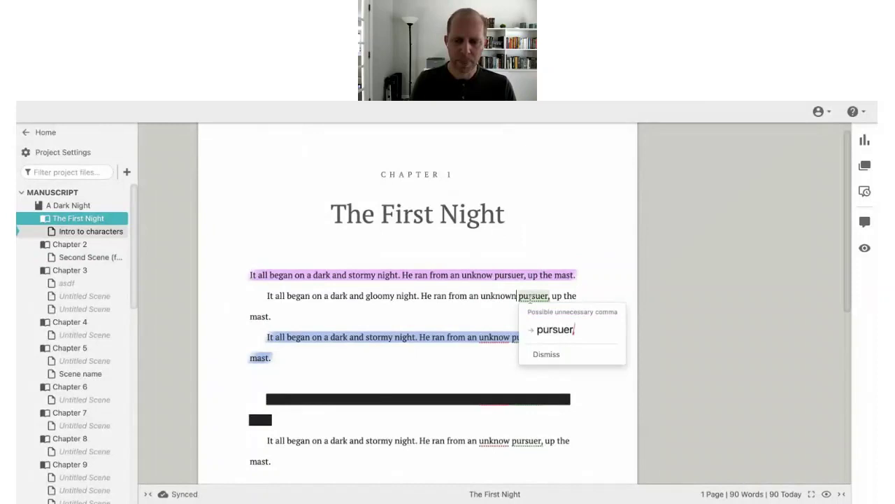
left_click(555, 339)
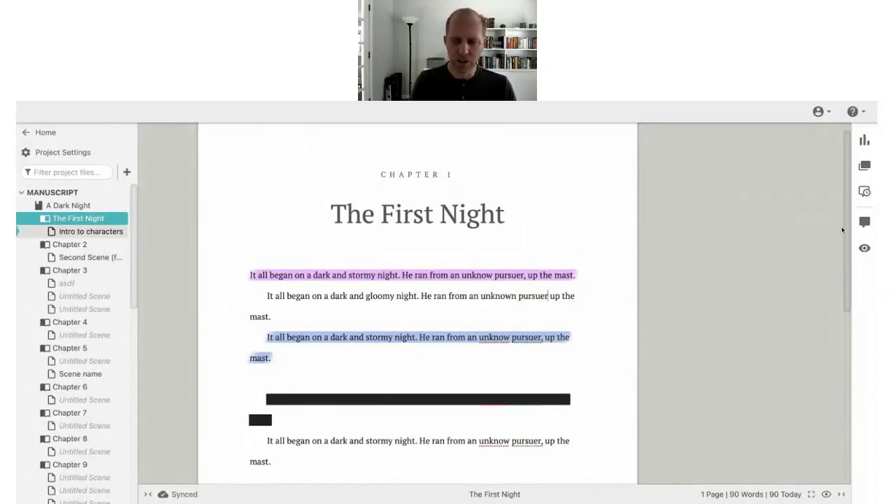
Step: Browse the writing features list, then go back to the projects list
left_click(864, 248)
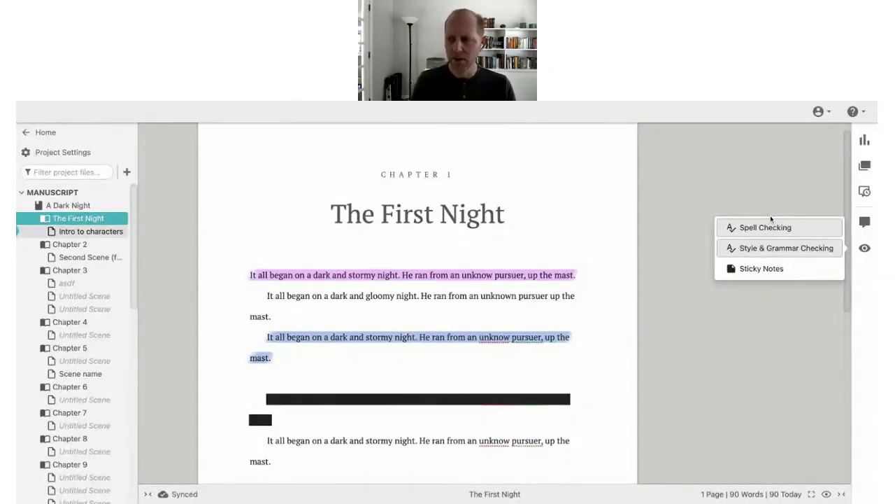
left_click(824, 199)
left_click(864, 248)
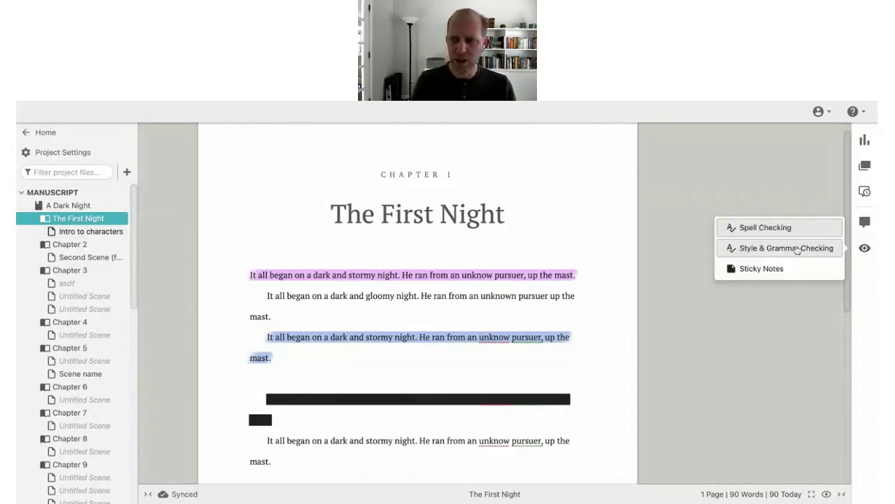
left_click(432, 194)
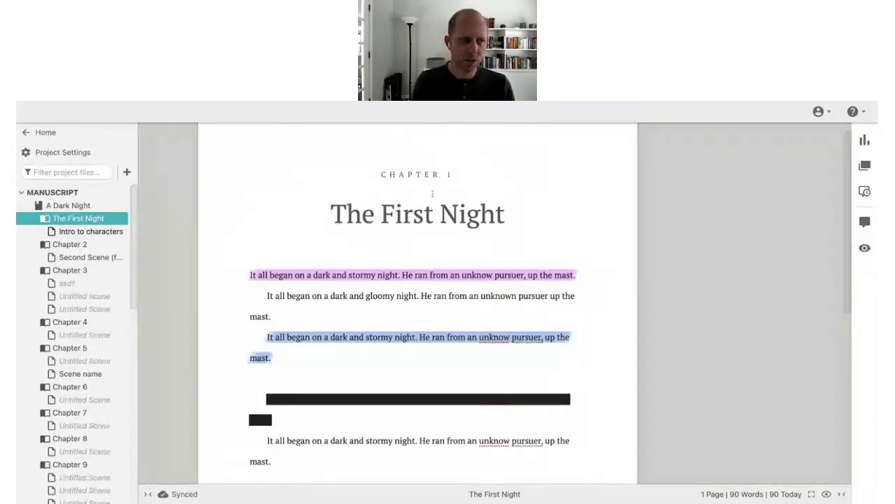
left_click(66, 139)
left_click(426, 365)
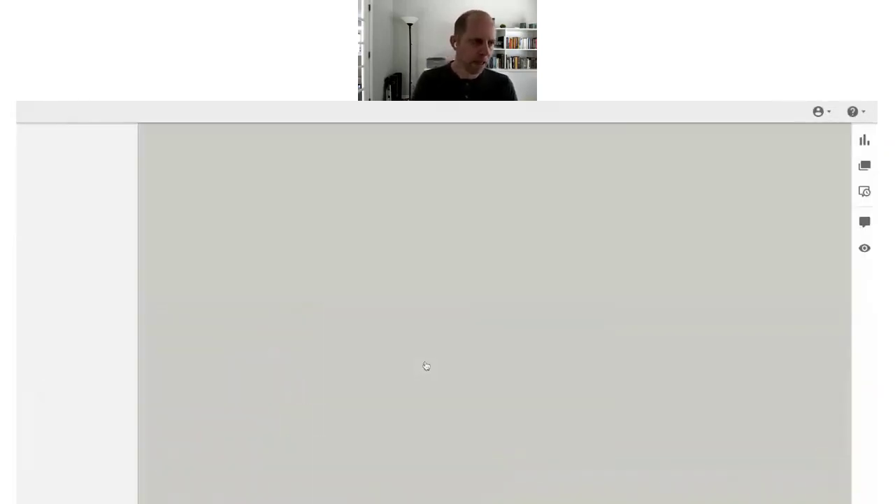
left_click(63, 152)
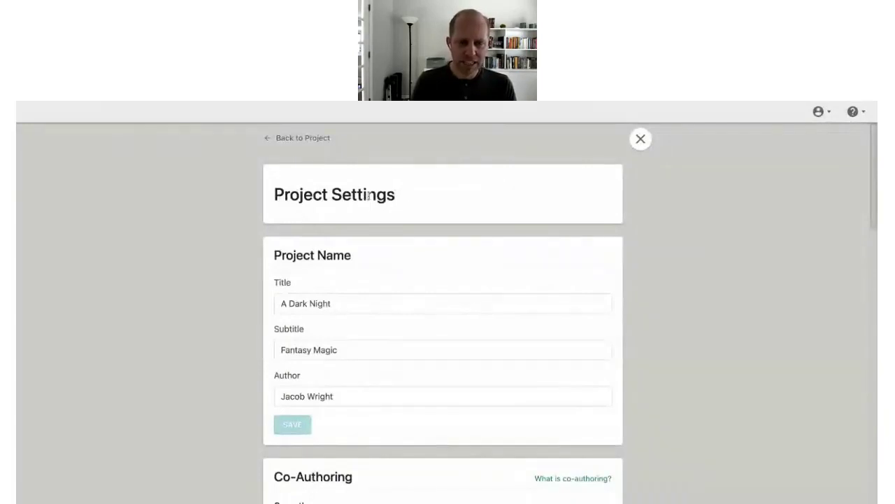
scroll(434, 287, "down", 1)
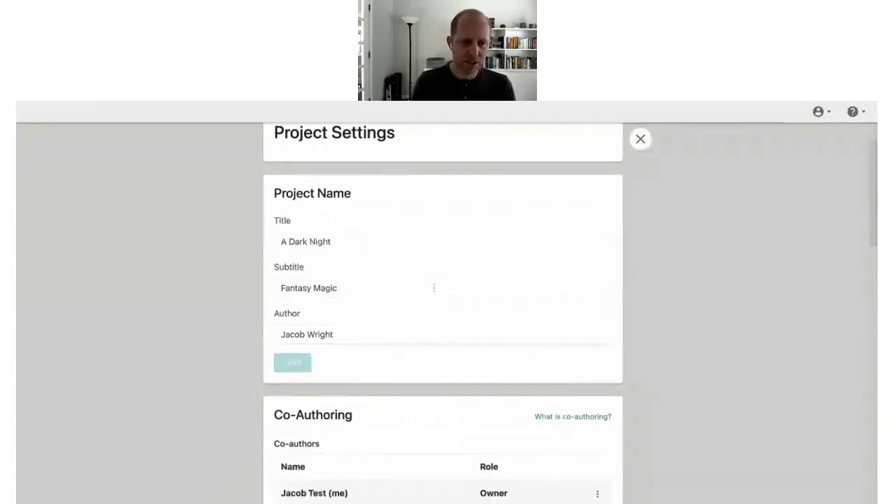
left_click(357, 242)
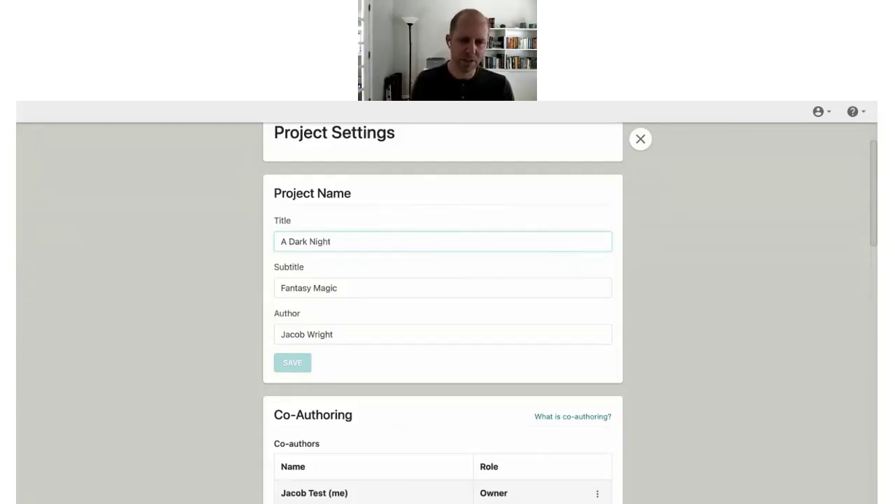
scroll(400, 297, "down", 3)
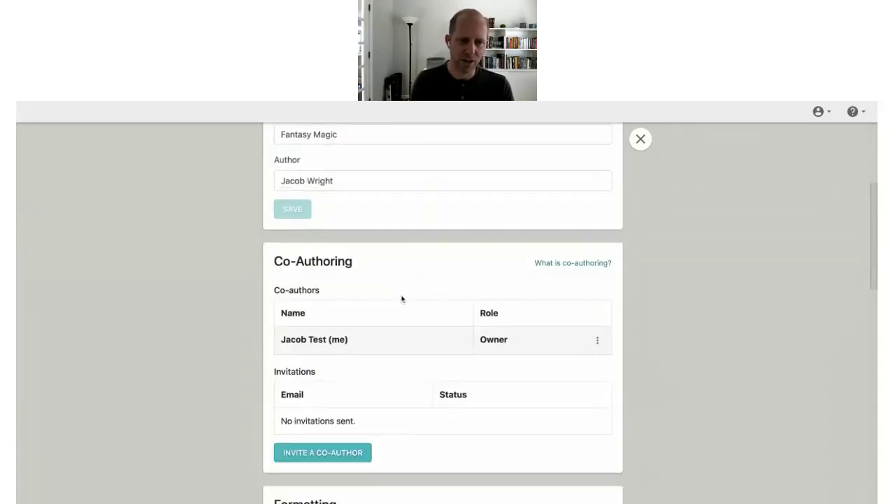
scroll(401, 299, "down", 1)
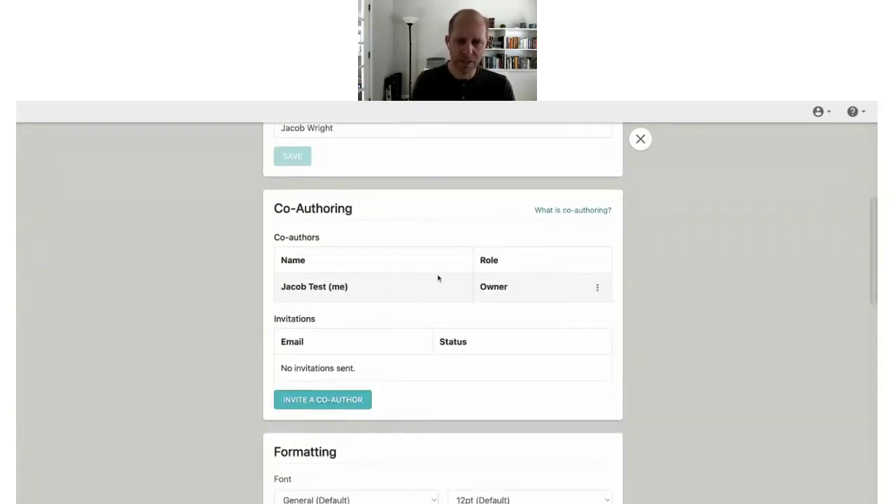
left_click(336, 400)
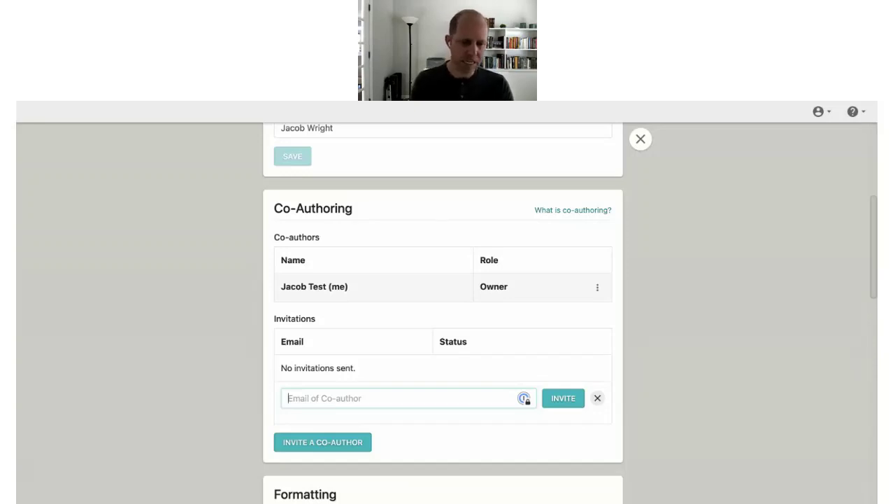
left_click(597, 398)
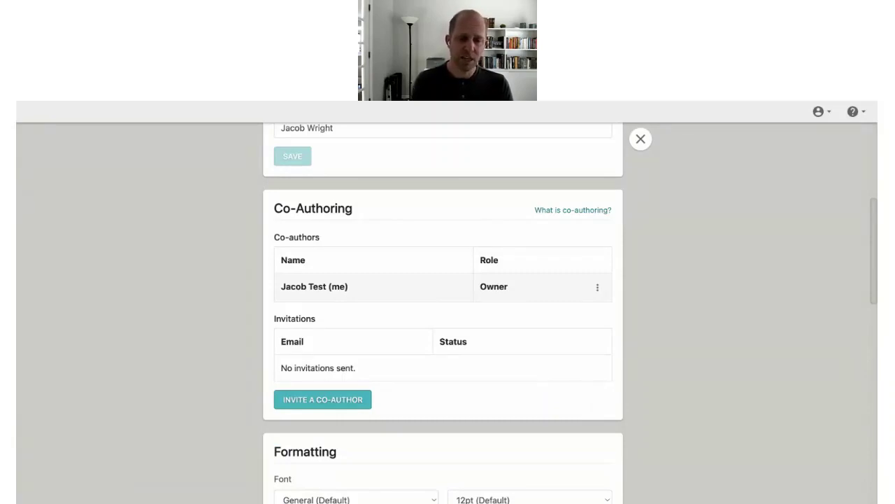
triple_click(279, 208)
left_click(274, 211)
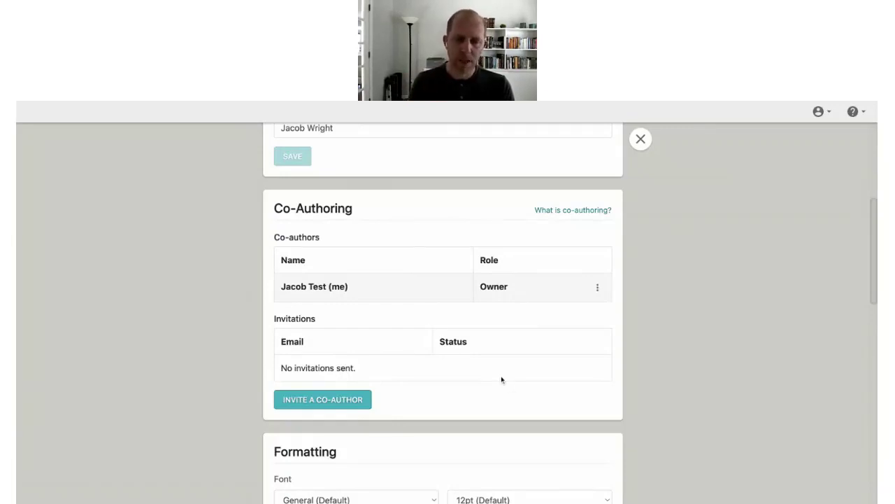
scroll(484, 330, "down", 2)
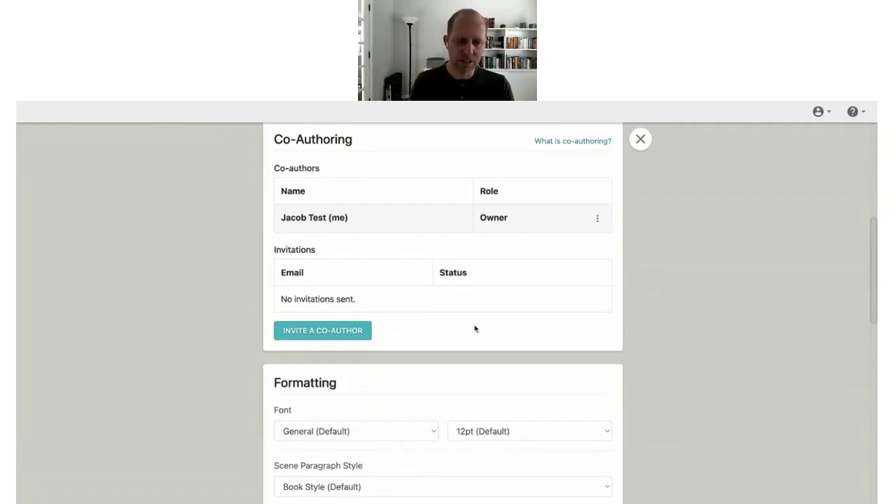
scroll(466, 301, "down", 5)
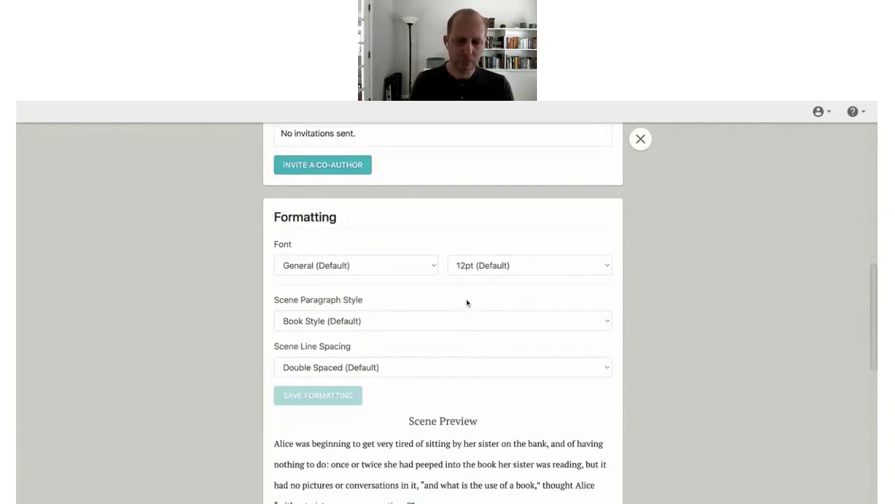
scroll(469, 307, "down", 2)
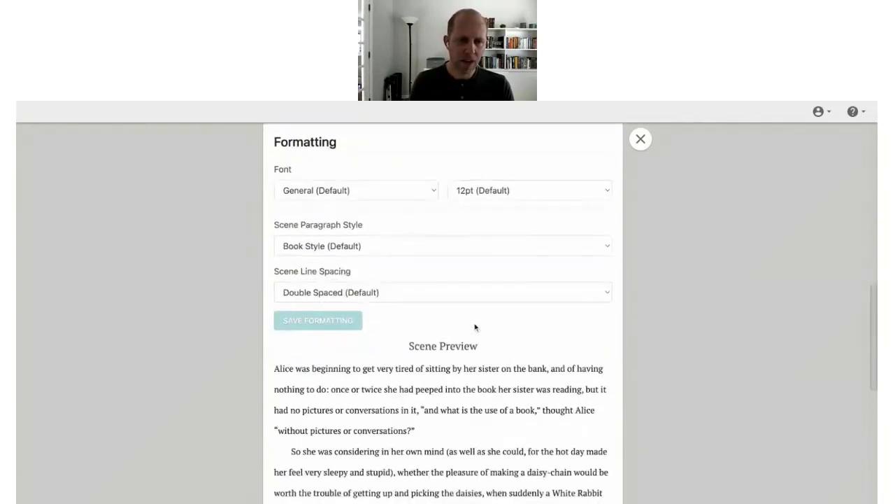
left_click(393, 194)
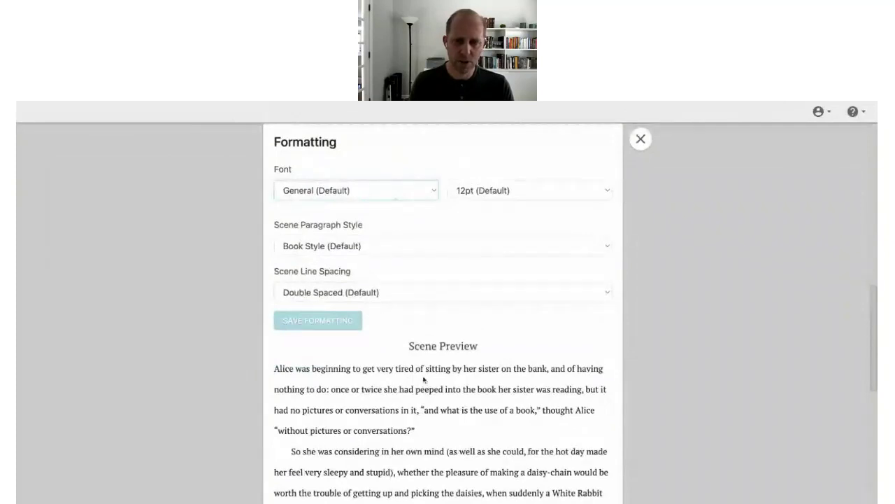
left_click(476, 192)
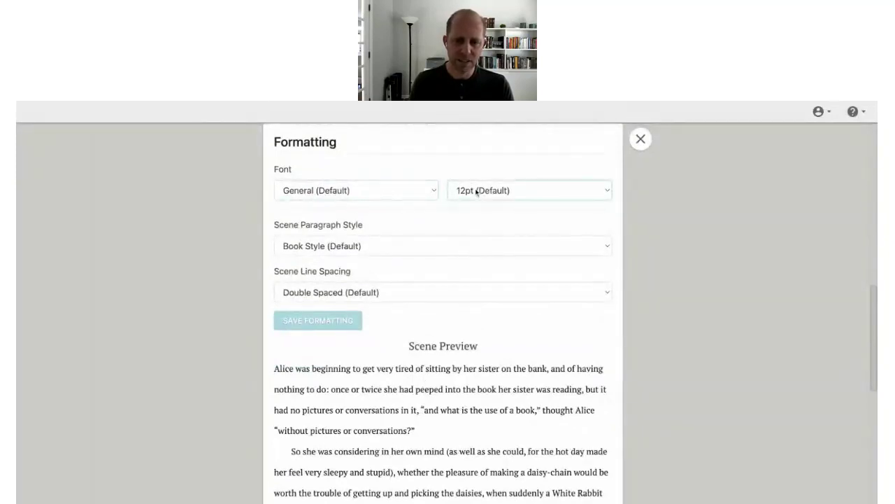
left_click(476, 233)
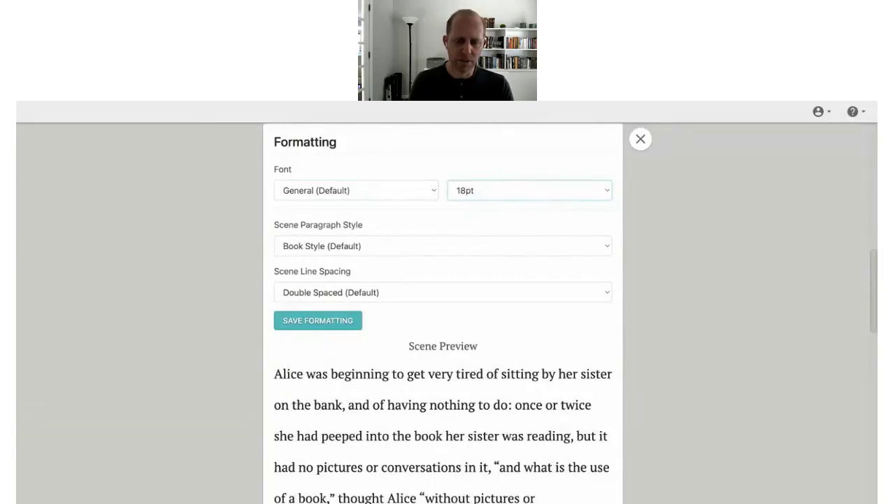
left_click(478, 149)
left_click(338, 323)
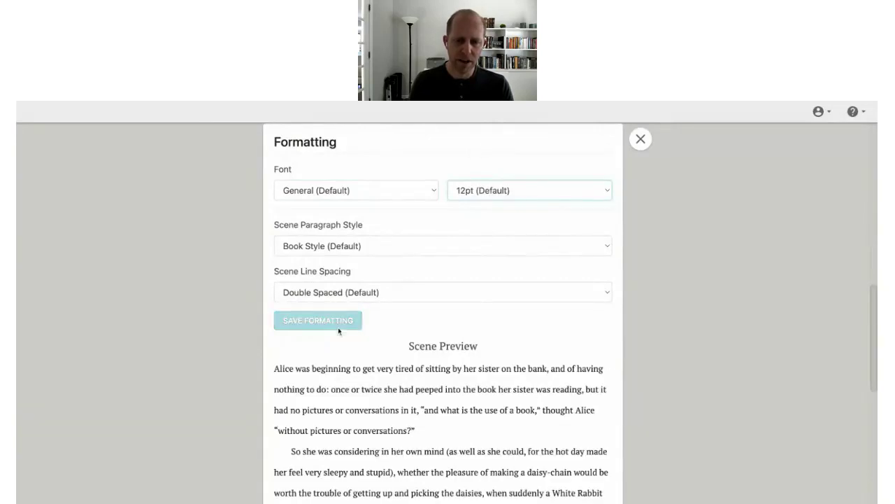
scroll(490, 269, "down", 1)
scroll(486, 210, "down", 1)
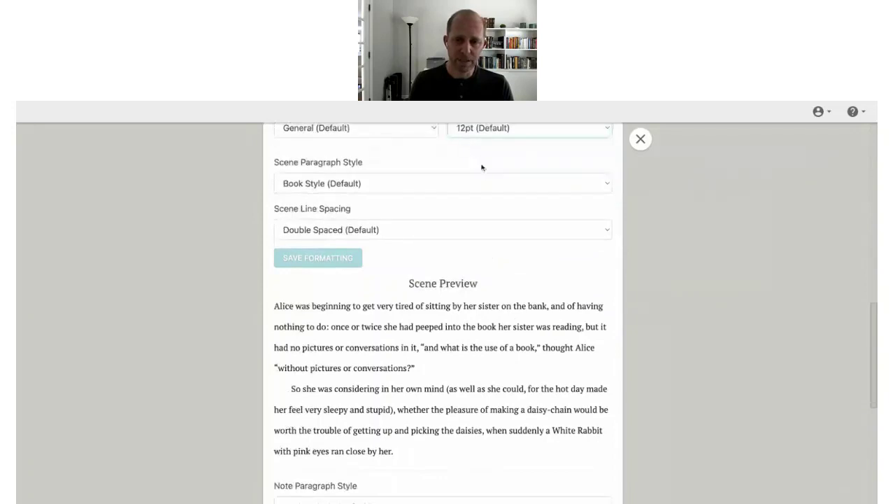
scroll(482, 166, "up", 1)
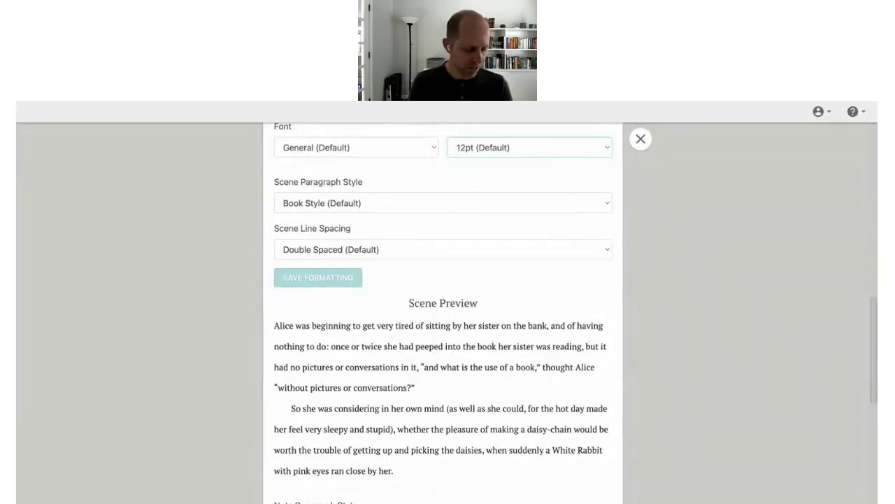
key("super+equal")
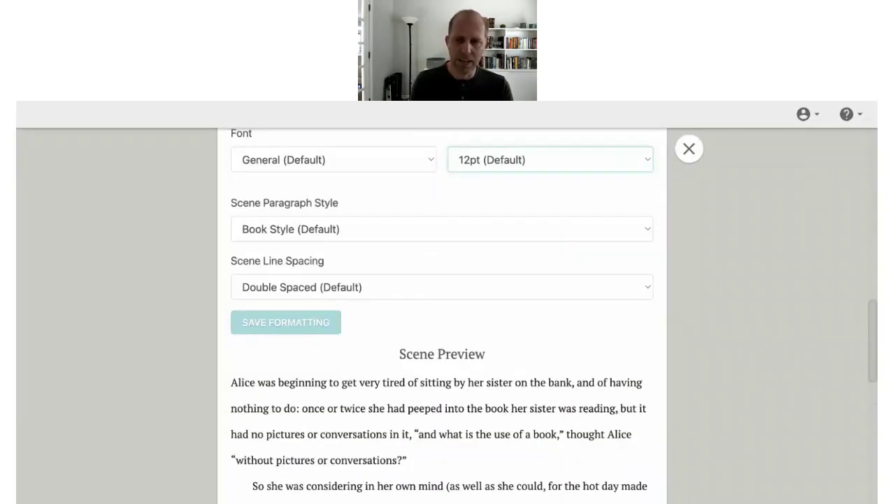
key("super+equal")
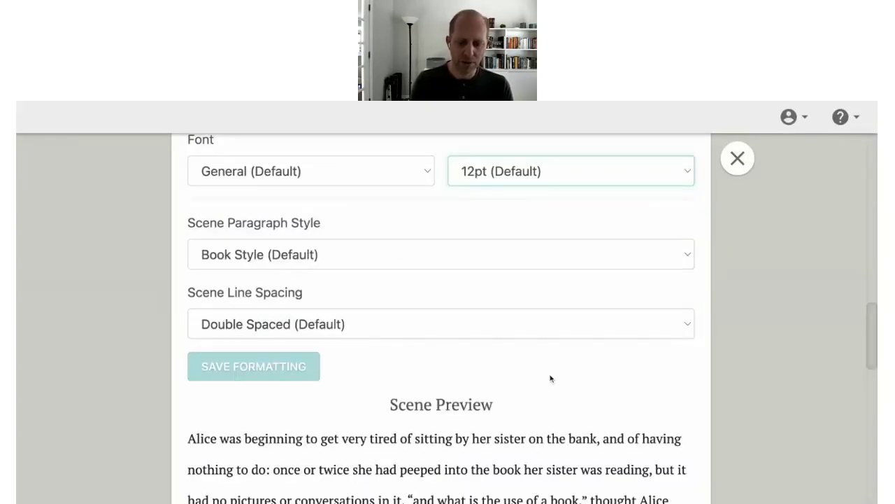
key("super+minus")
key("super+minus")
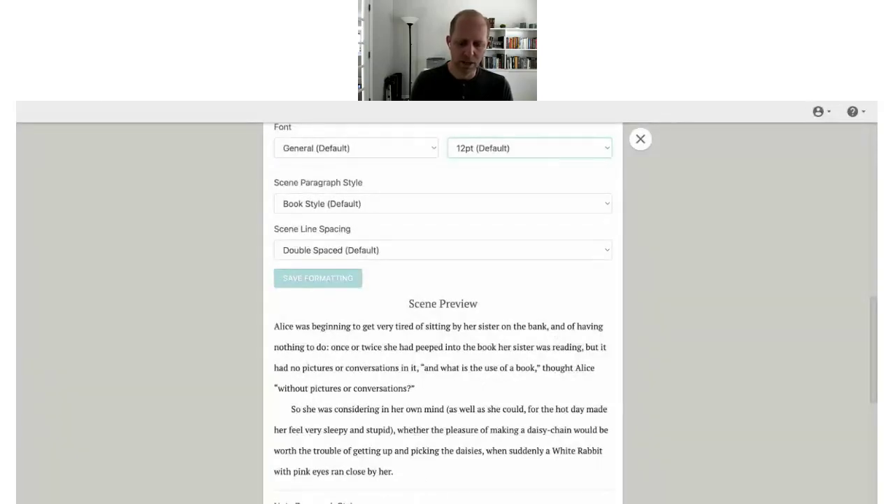
key("super+equal")
key("super+equal")
key("super+minus")
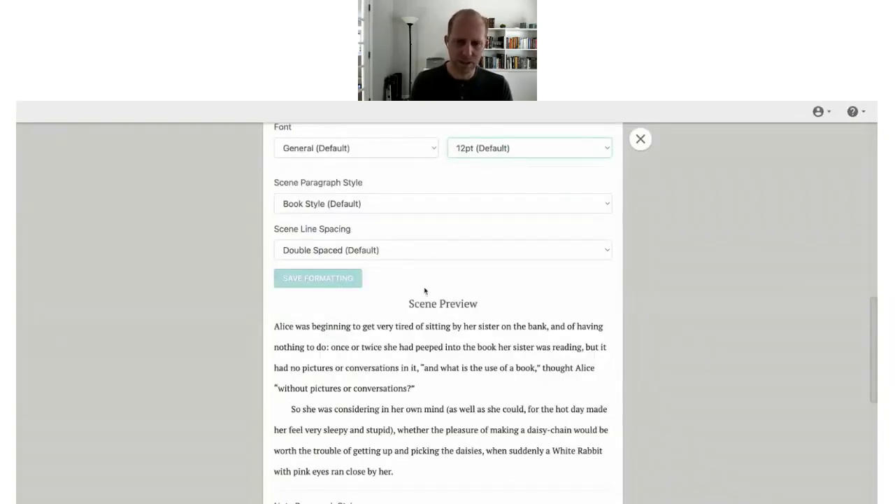
scroll(462, 346, "down", 3)
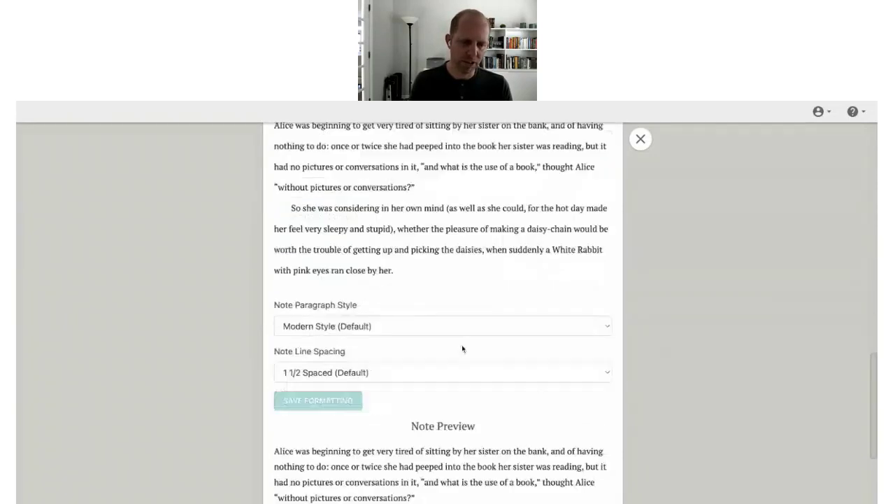
scroll(465, 338, "up", 3)
scroll(470, 315, "up", 1)
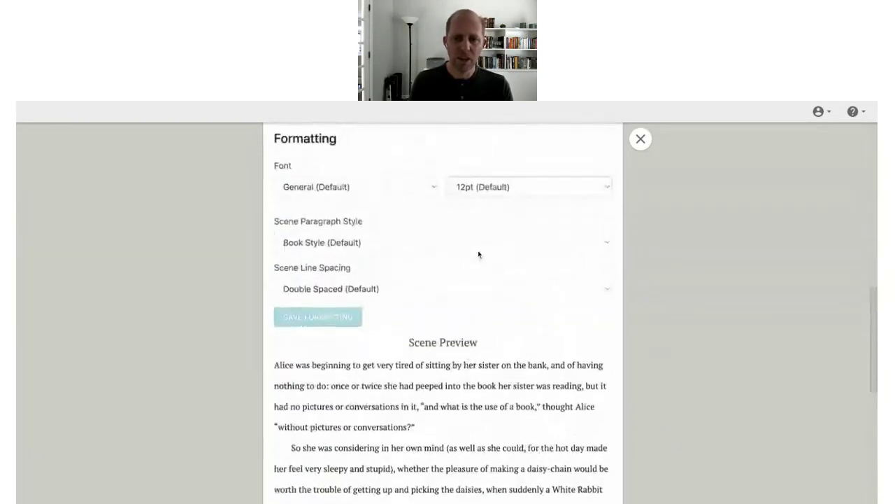
left_click(489, 210)
left_click_drag(275, 371, 512, 431)
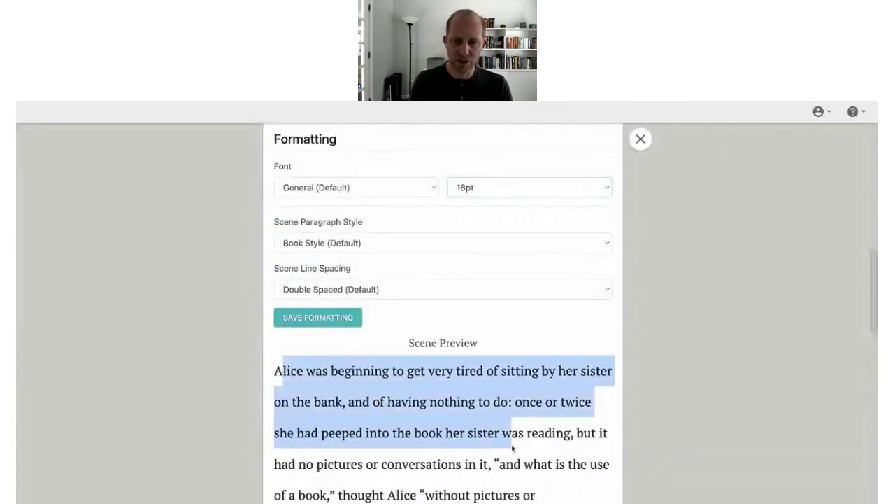
left_click(511, 440)
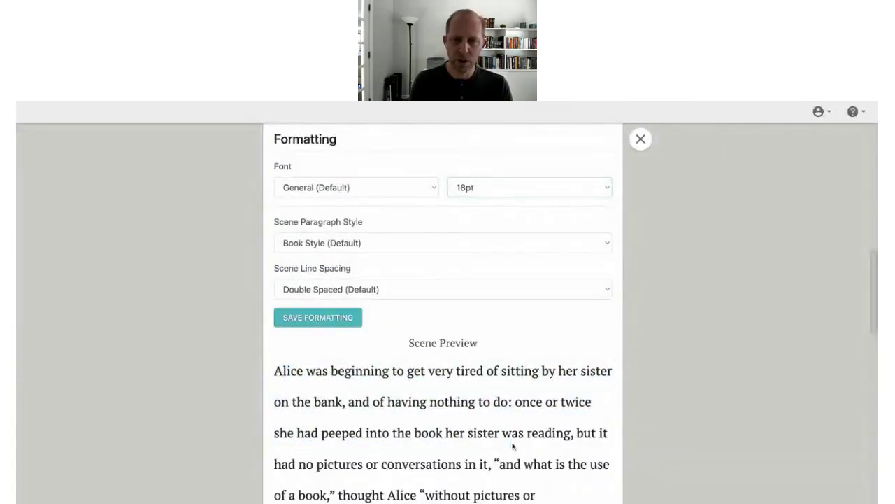
left_click(491, 189)
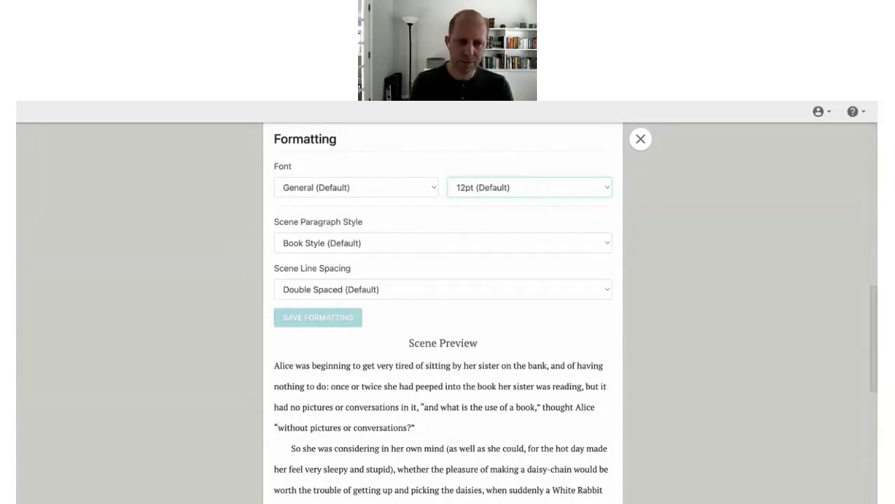
Step: Preview the scene in Literary, Screenplay, Comic Sans and Dyslexic fonts, choosing Dyslexic
left_click(376, 193)
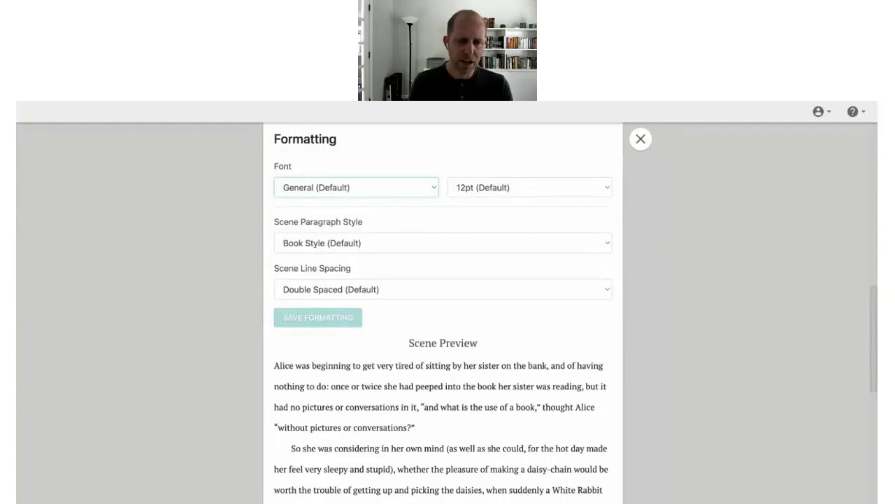
left_click(414, 226)
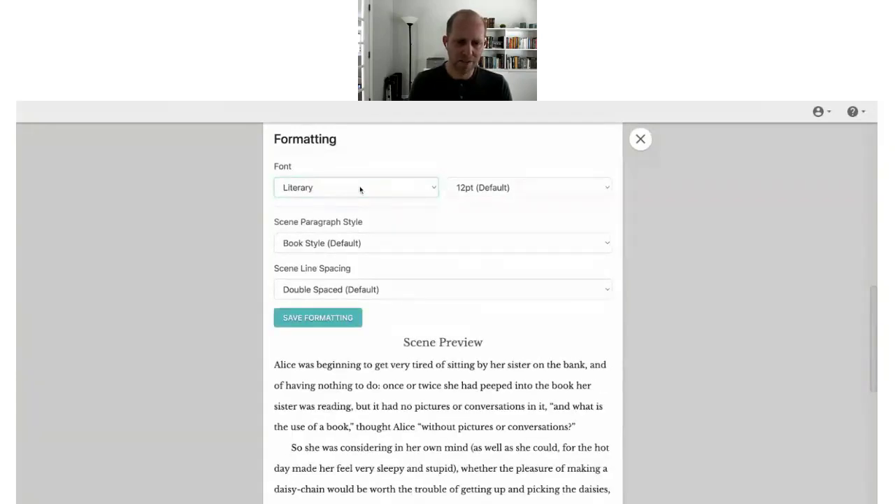
left_click(359, 203)
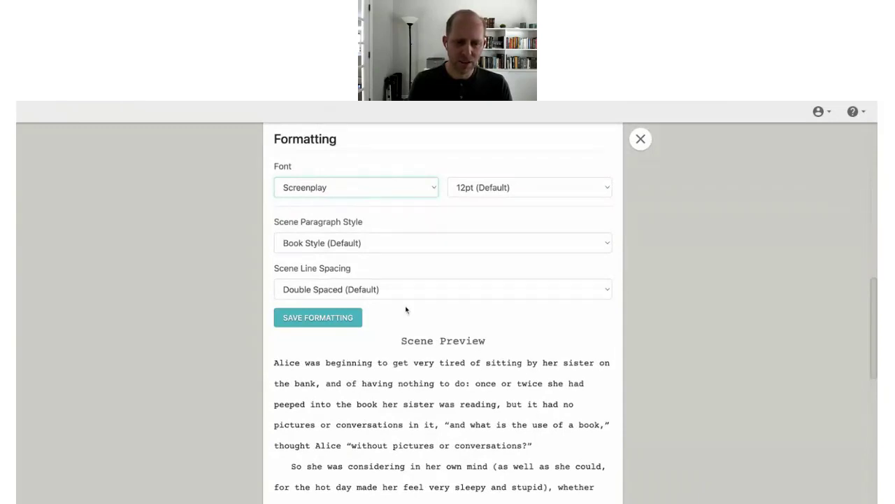
key("Down")
left_click_drag(276, 366, 525, 431)
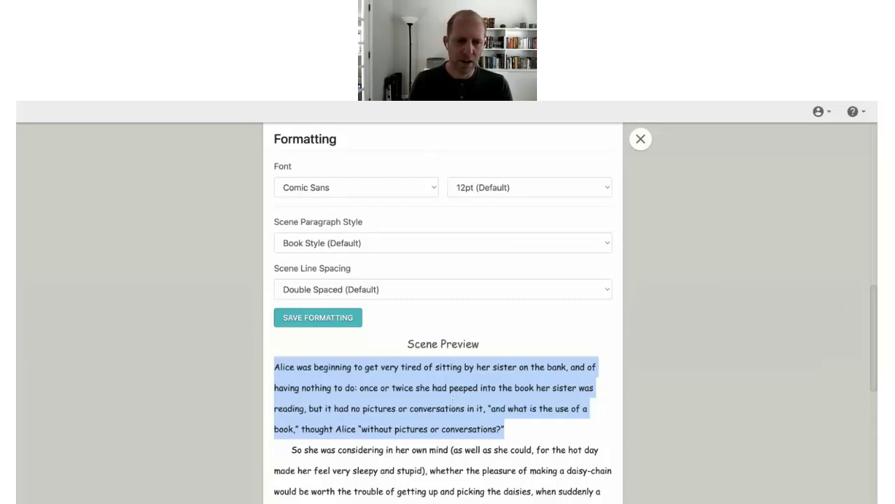
left_click(316, 189)
left_click(374, 203)
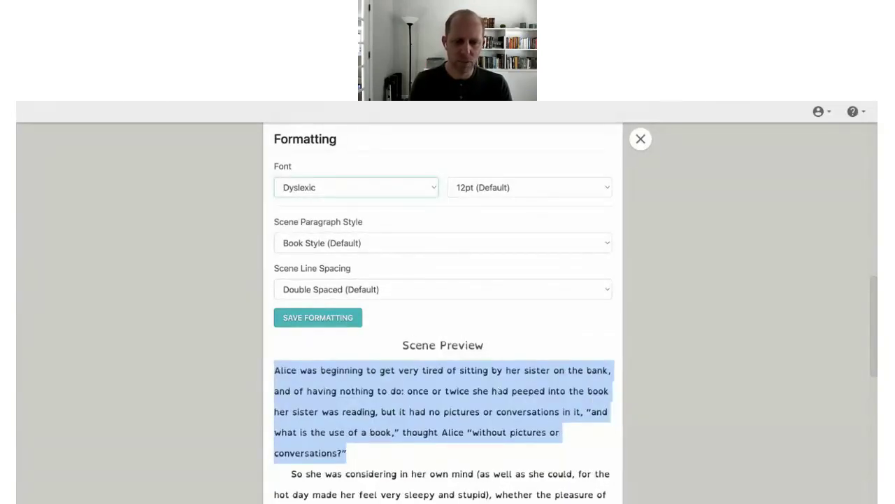
mouse_move(379, 457)
left_mouse_down()
mouse_move(269, 374)
mouse_move(326, 390)
mouse_move(373, 453)
left_mouse_up()
left_click(373, 453)
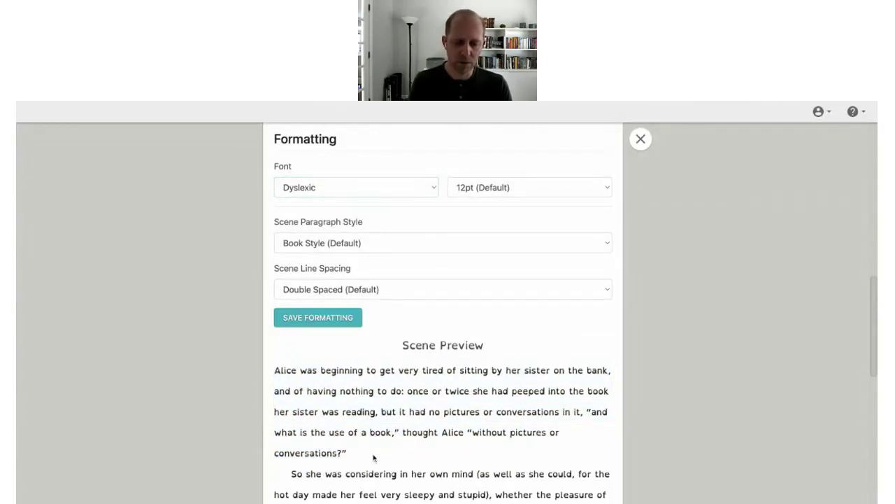
Step: Switch the project font to Times New Roman, then to Courier
left_click(342, 188)
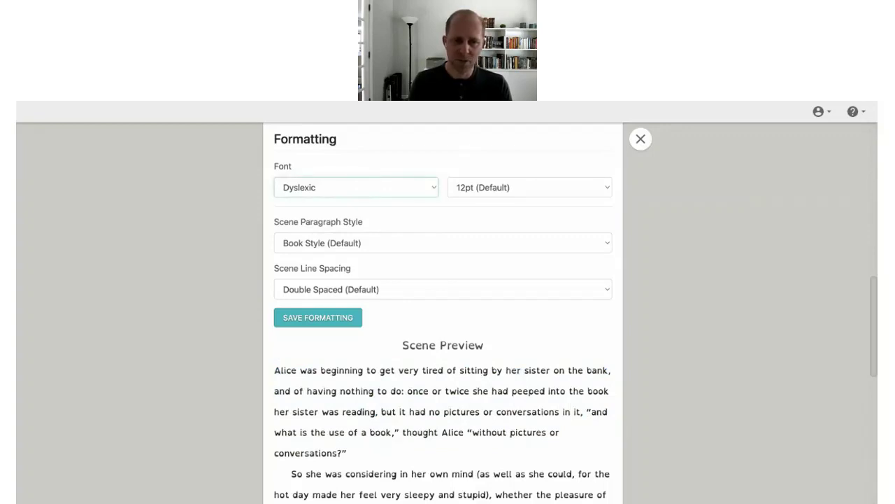
left_click(343, 218)
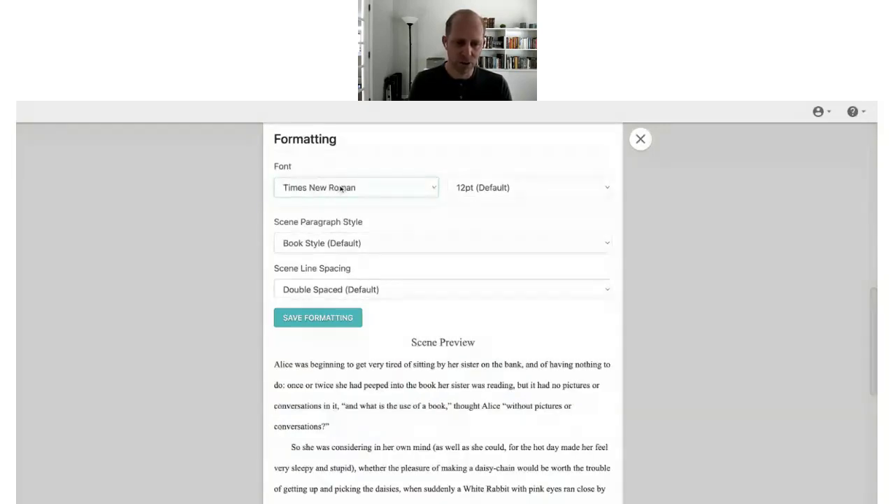
left_click(340, 188)
left_click(352, 208)
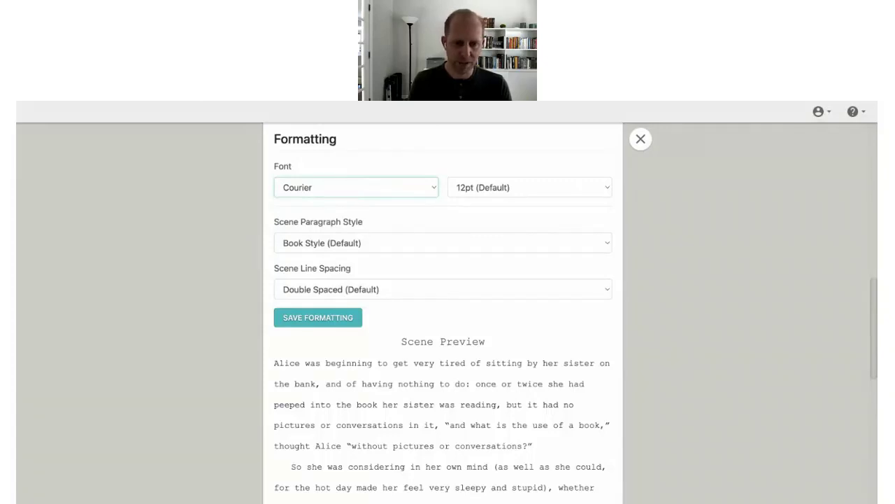
Step: Set the project font back to General (Default)
key("g")
scroll(518, 368, "down", 5)
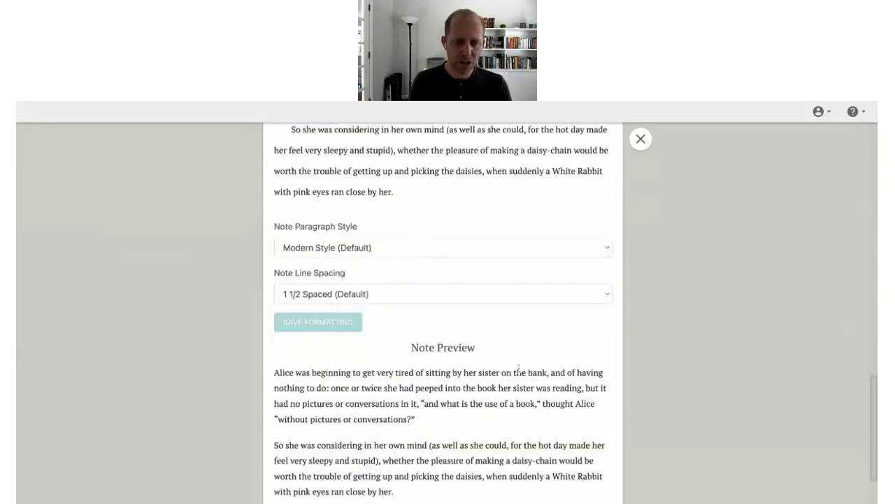
scroll(519, 368, "down", 1)
scroll(422, 356, "up", 8)
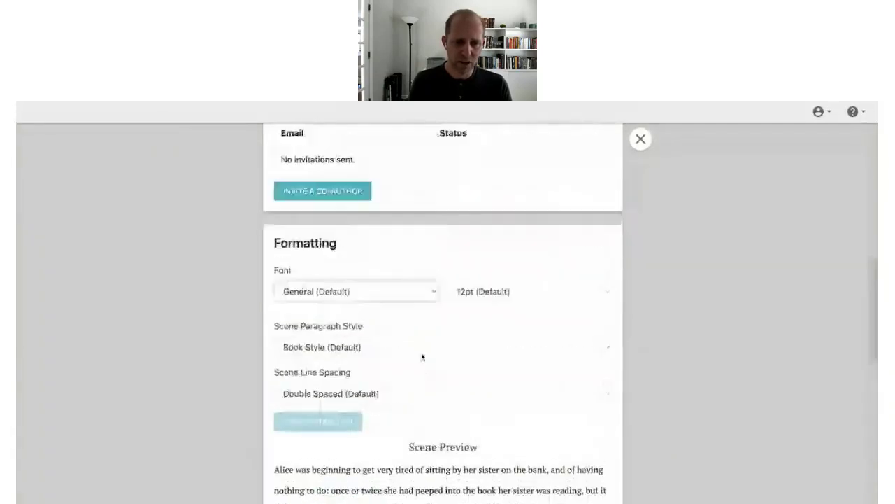
scroll(396, 356, "down", 1)
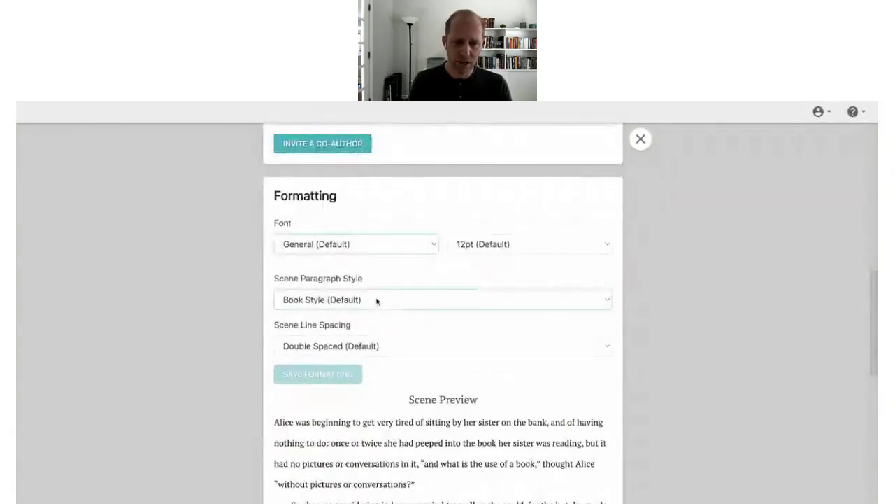
Step: Try Modified Book Style and Modern Style for scene paragraphs, then restore Book Style (Default)
key("Down")
scroll(380, 305, "down", 1)
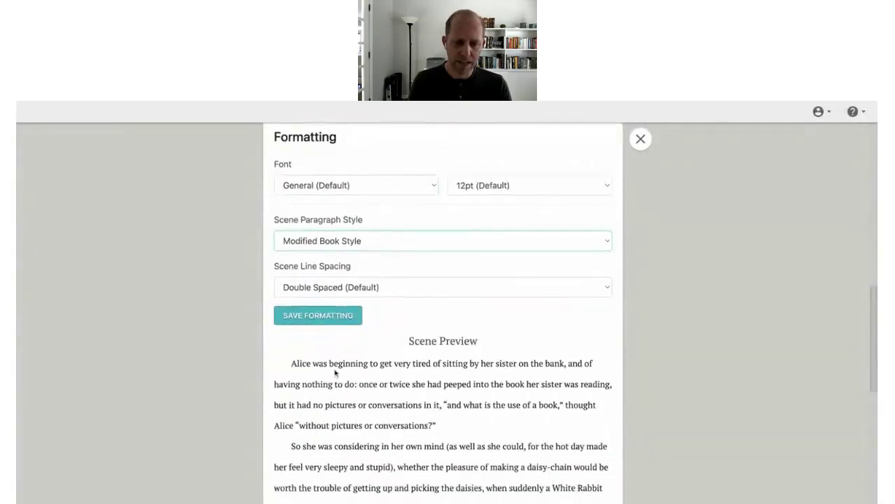
left_click_drag(291, 363, 283, 384)
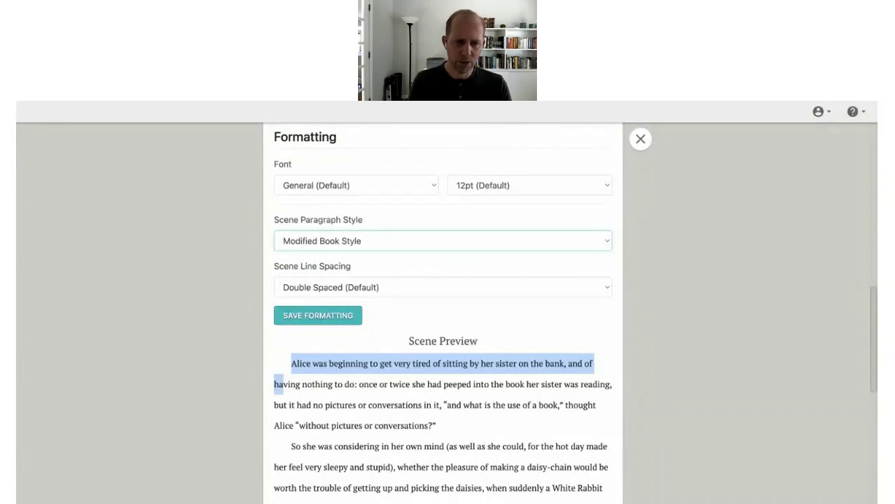
left_click(382, 258)
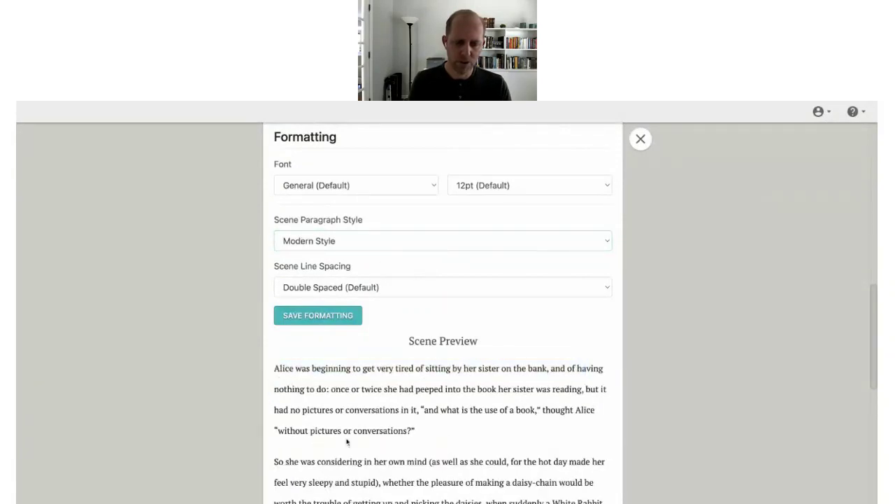
left_click(298, 242)
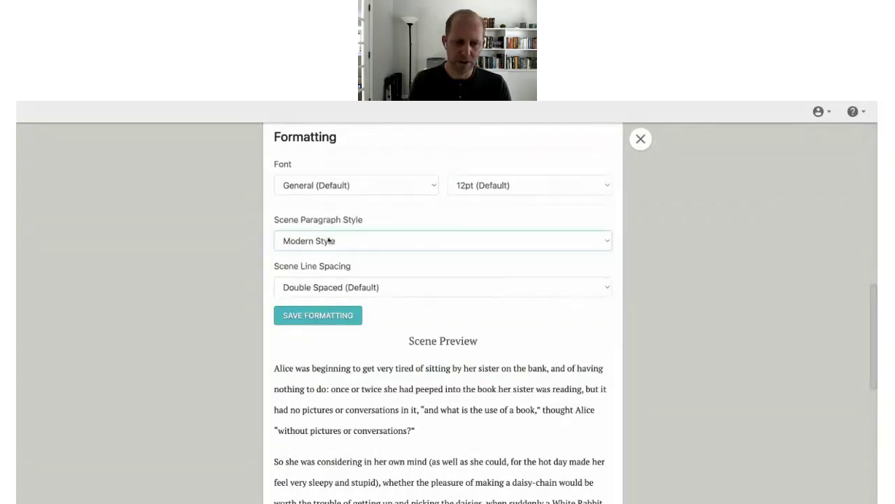
left_click(280, 218)
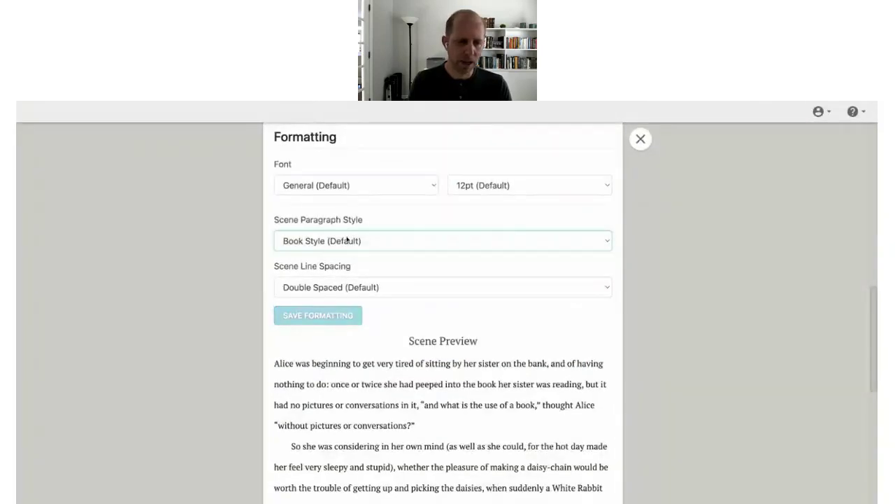
Step: Check the scene line spacing and reset all project formatting to defaults
left_click(356, 292)
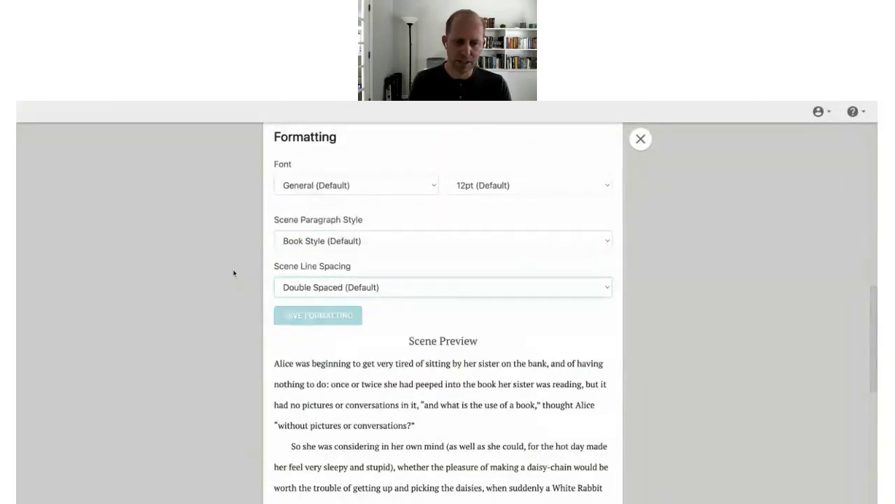
scroll(415, 186, "down", 7)
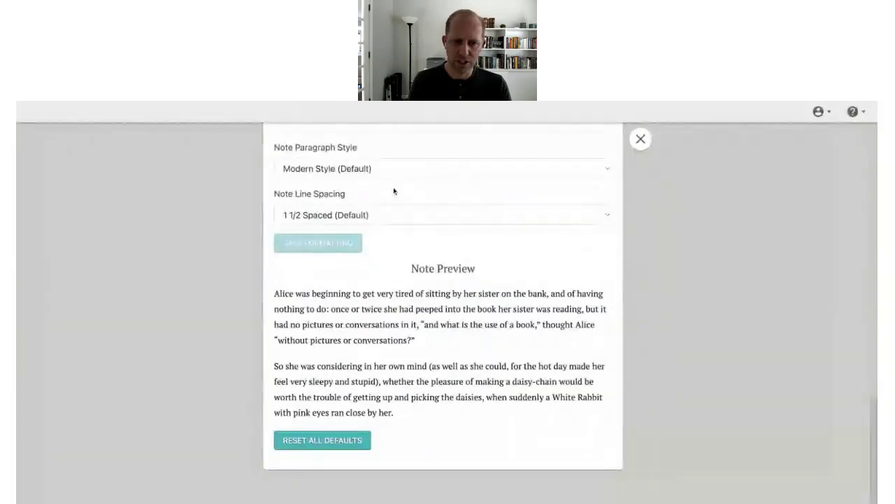
scroll(650, 181, "up", 1)
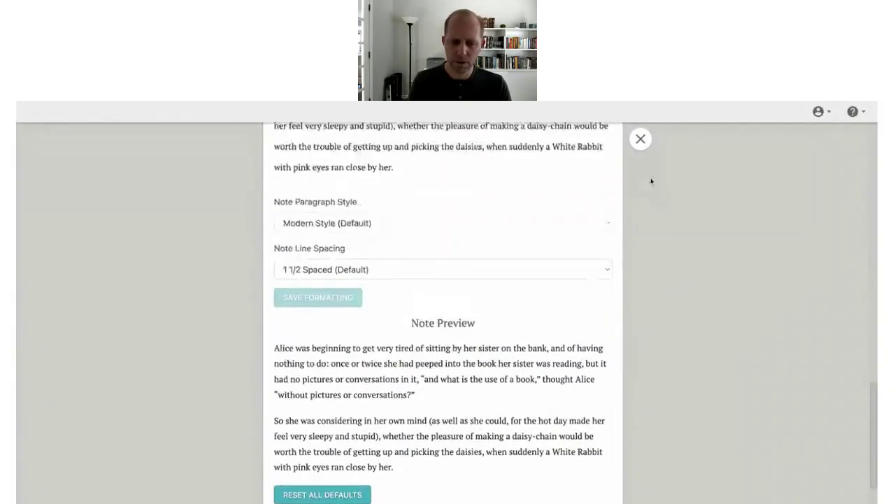
left_click(336, 494)
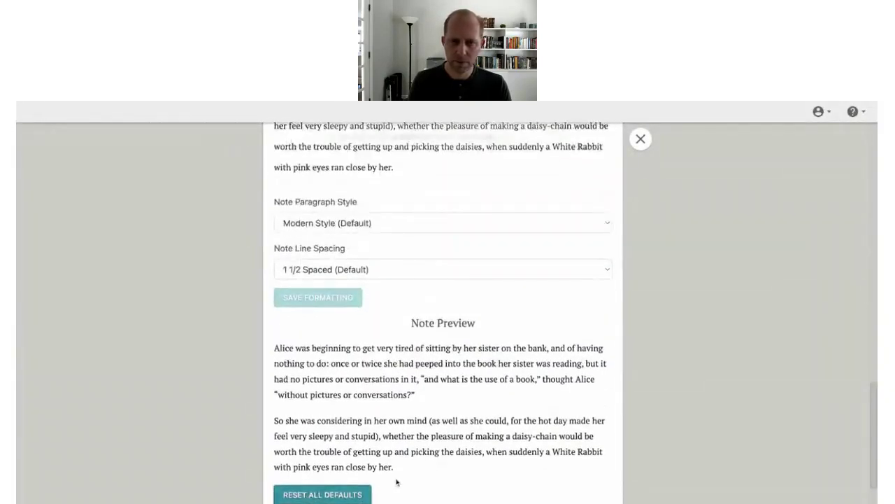
Step: Close the project settings, briefly reopening them before closing again
left_click(640, 138)
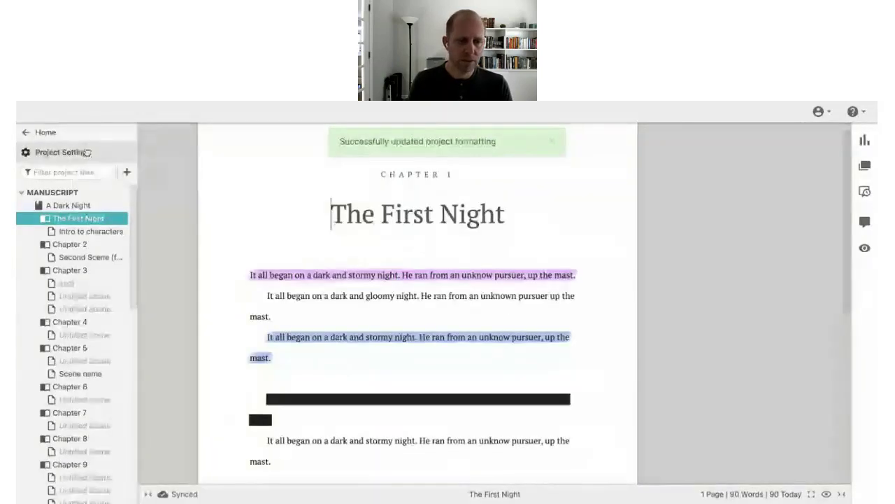
left_click(86, 153)
scroll(416, 323, "down", 10)
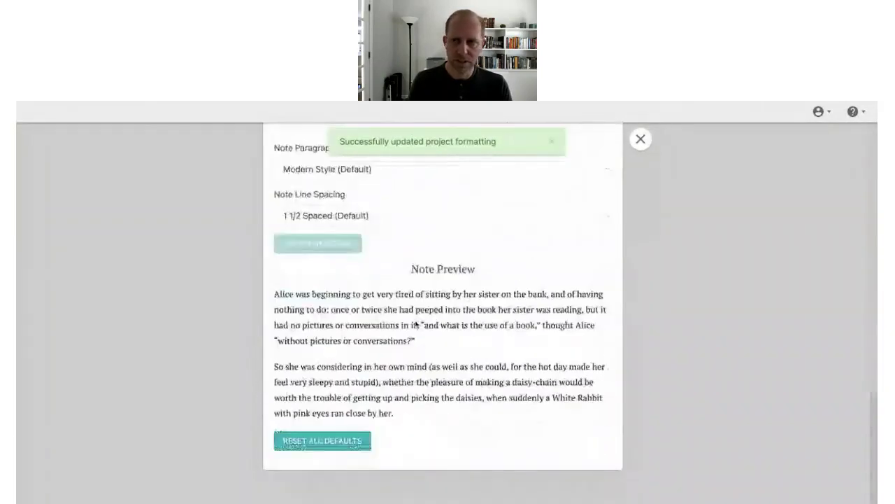
scroll(415, 323, "up", 10)
left_click(640, 138)
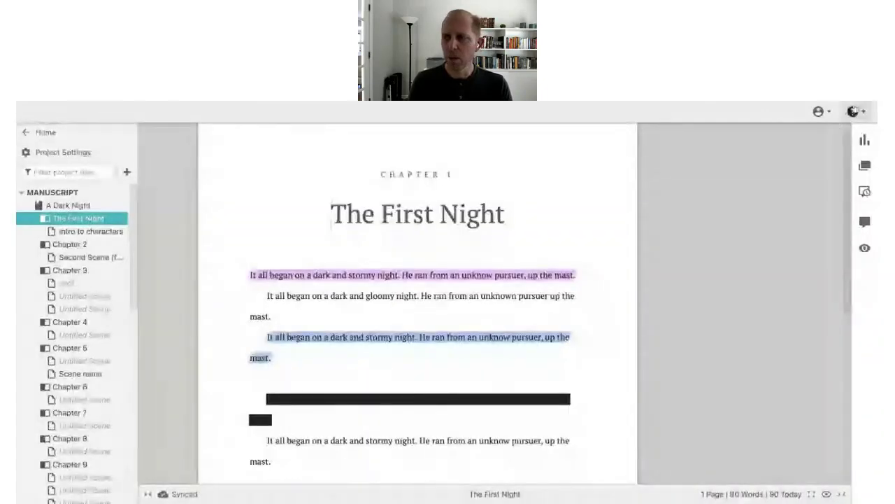
Step: Try Chat with support from the ? help menu, then close the chat and the menu
left_click(855, 111)
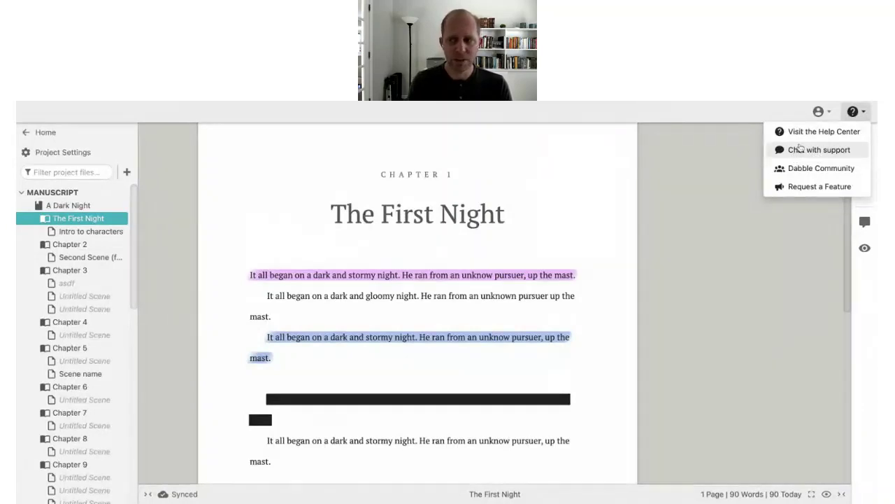
left_click(803, 150)
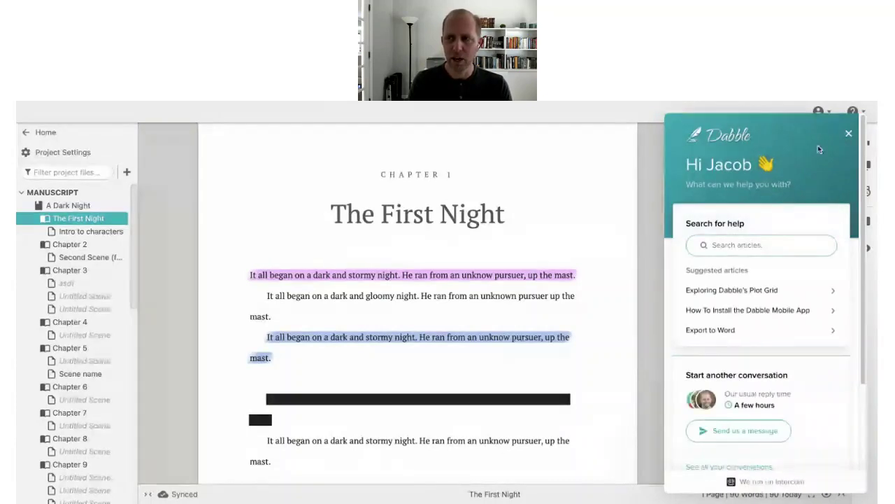
scroll(833, 204, "down", 3)
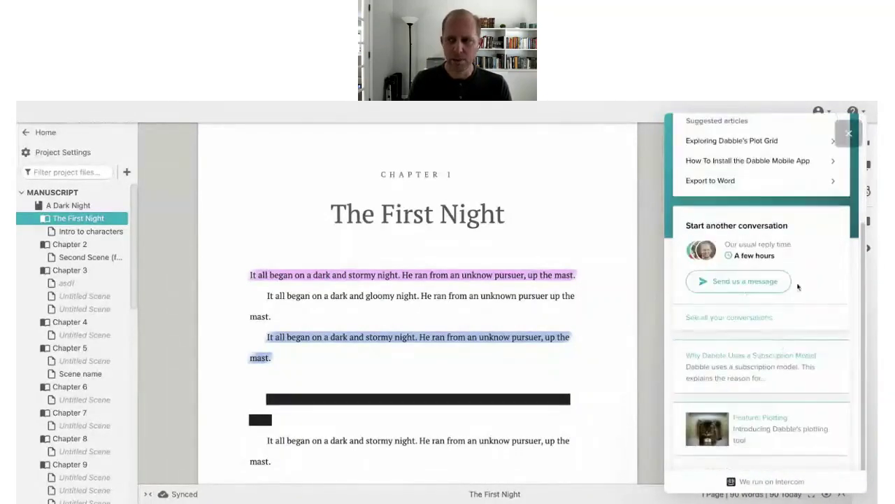
scroll(832, 204, "up", 3)
left_click(849, 133)
left_click(856, 114)
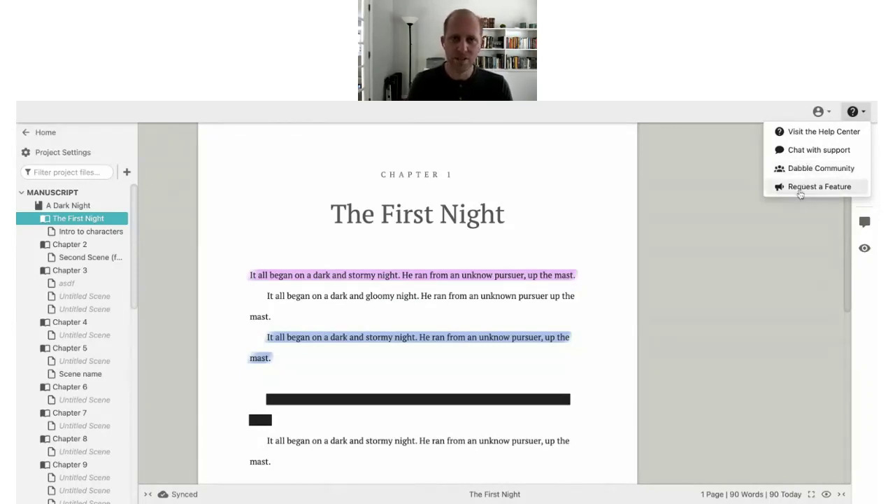
left_click(800, 187)
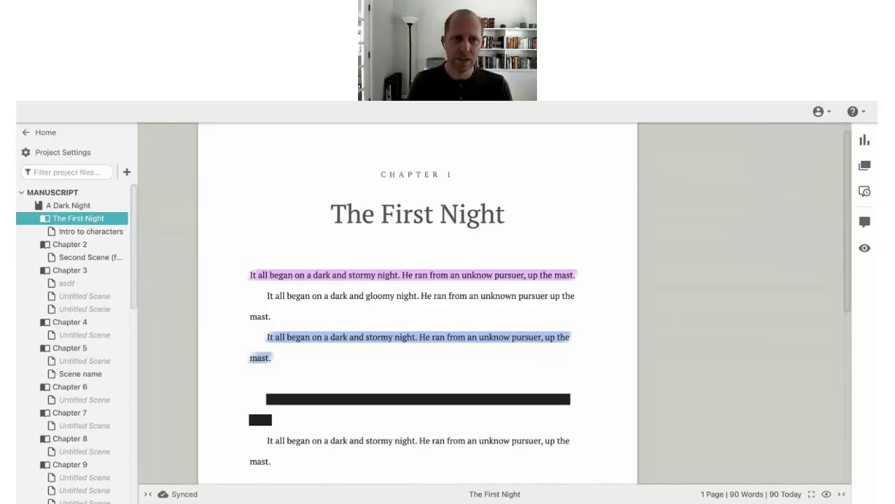
left_click(855, 112)
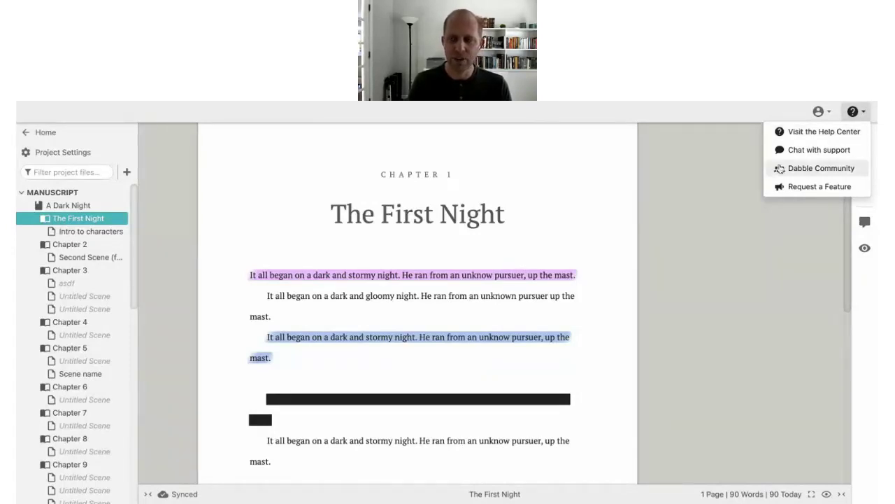
left_click(770, 289)
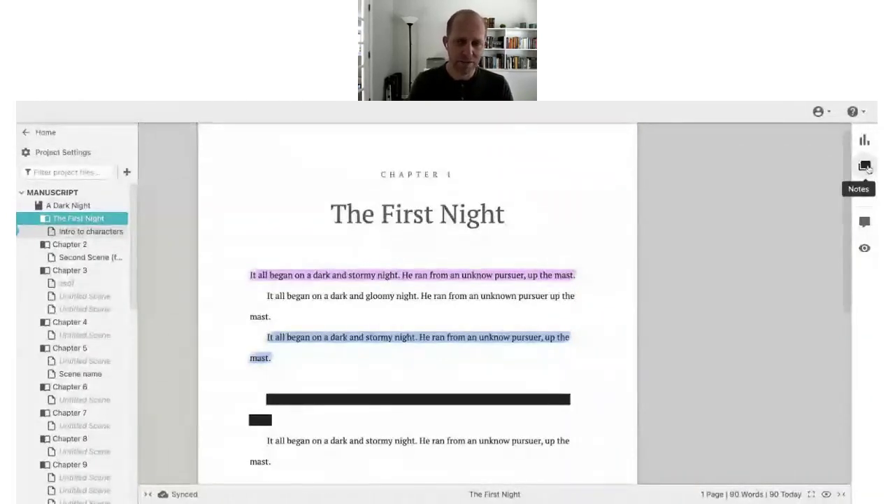
Step: Show the chapter, scene and plot notes panel and widen it
left_click(866, 168)
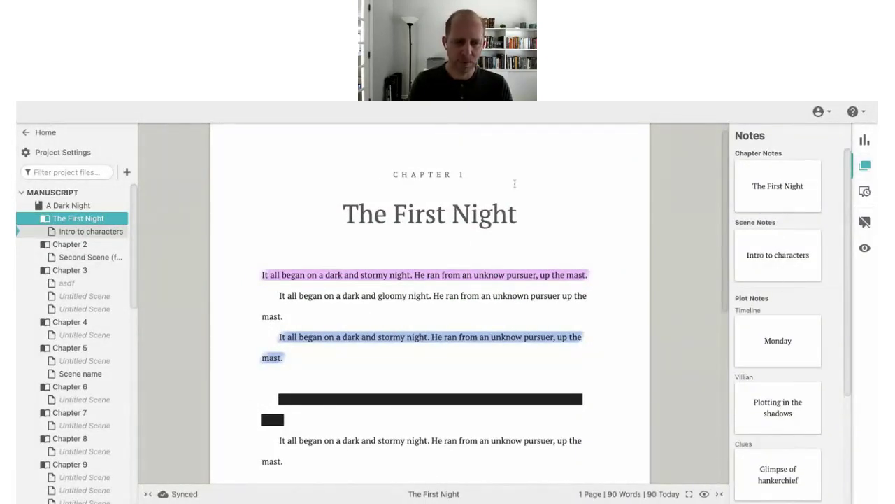
left_click(729, 299)
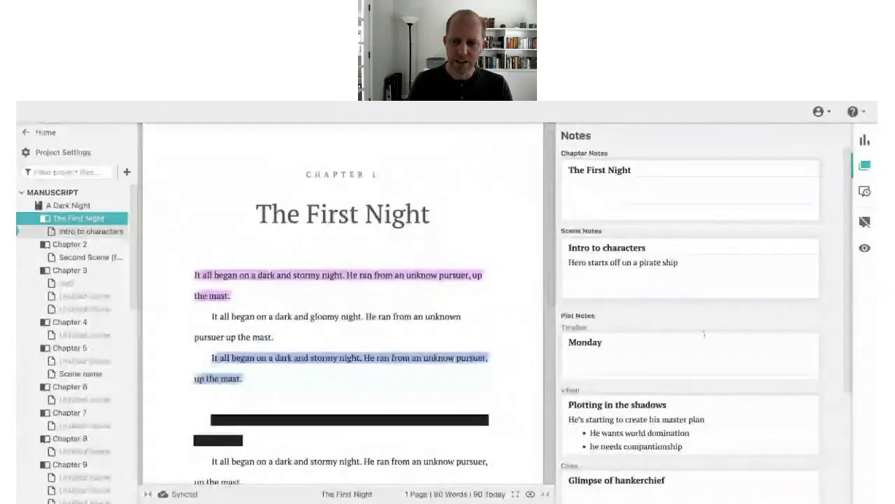
scroll(626, 308, "down", 3)
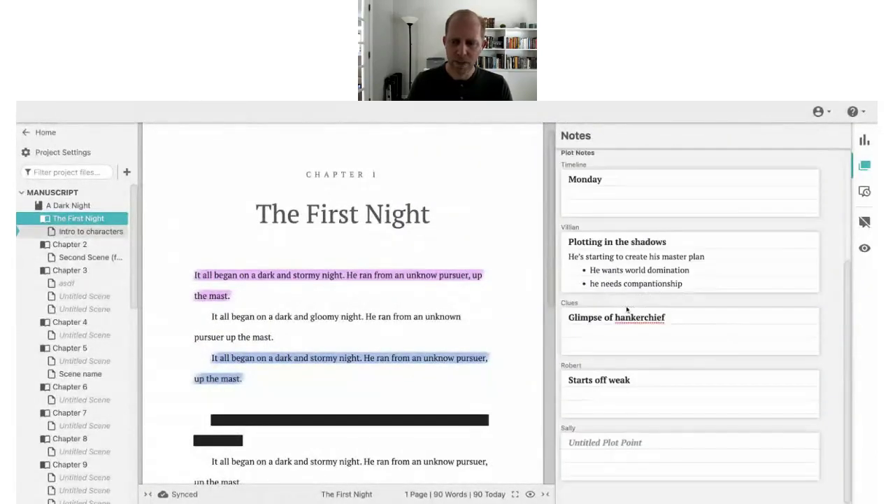
scroll(626, 305, "up", 3)
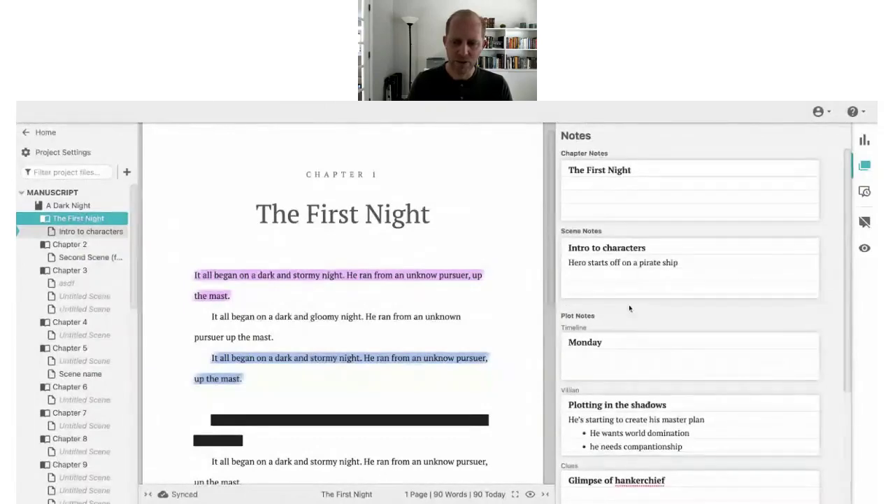
scroll(651, 255, "down", 3)
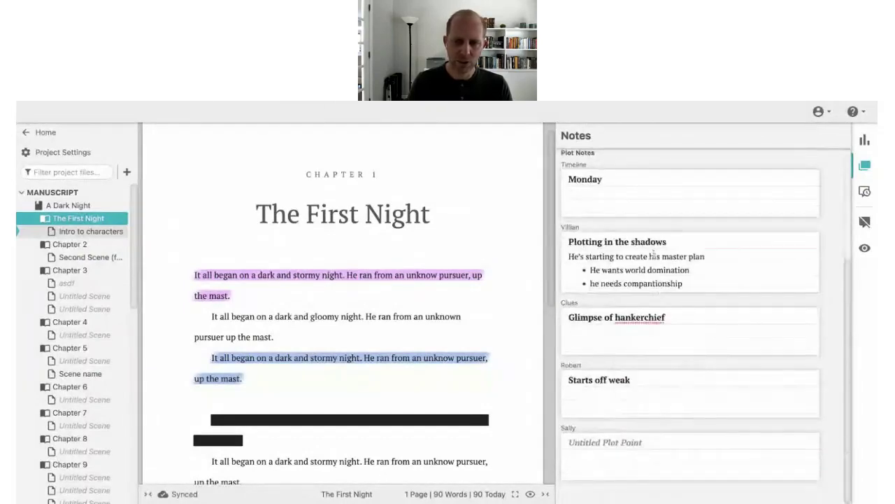
scroll(654, 252, "up", 3)
scroll(330, 331, "down", 3)
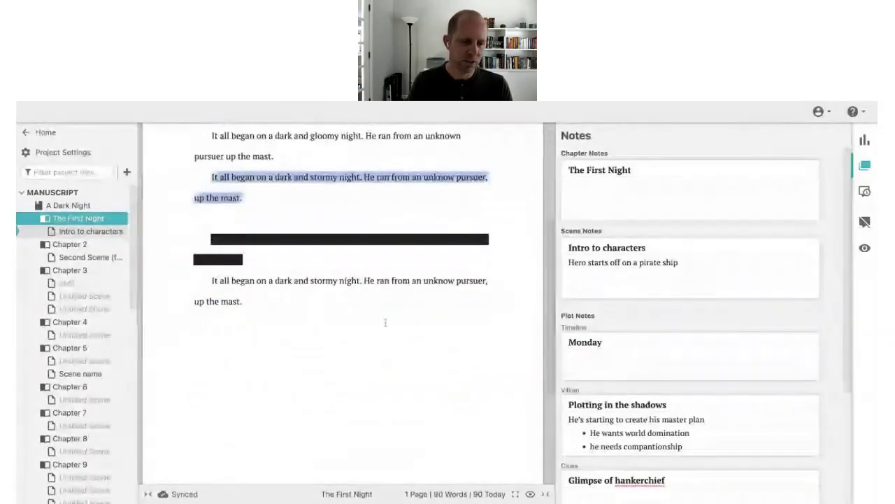
scroll(329, 332, "up", 2)
left_click(309, 396)
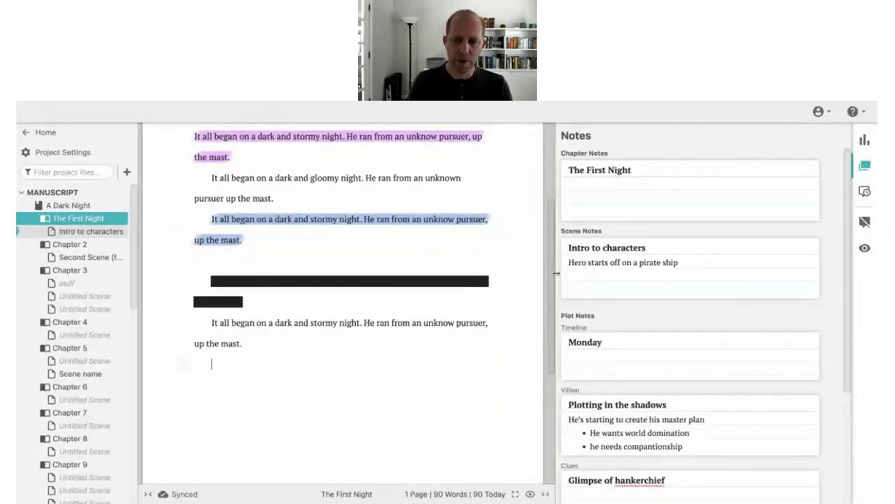
Step: Widen the editor so notes shrink to cards, then hide and reshow both sidebars
left_click_drag(556, 273, 728, 291)
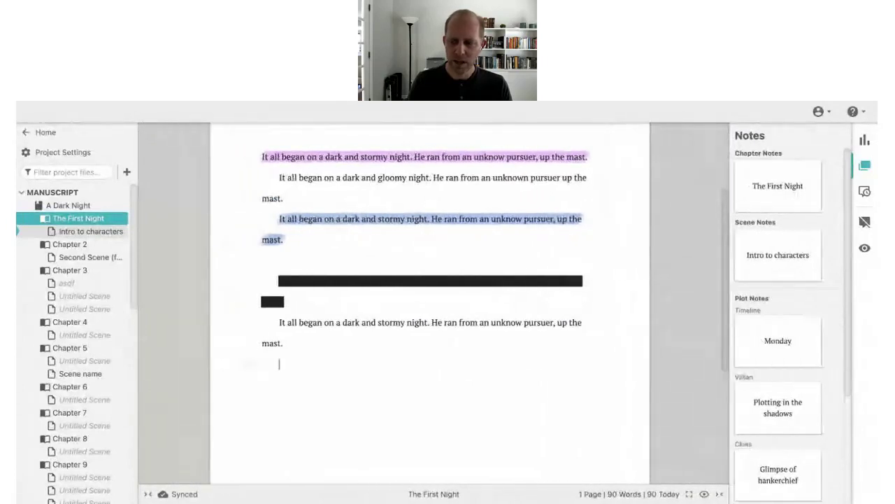
left_click(720, 493)
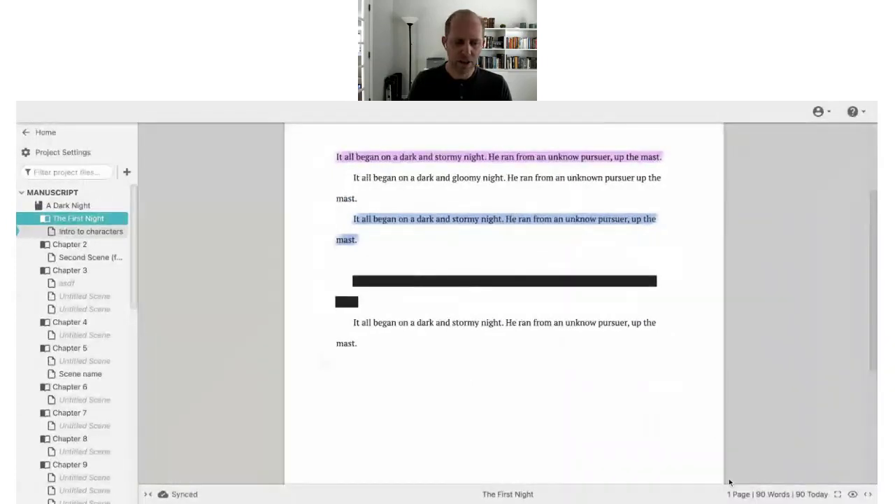
left_click(149, 494)
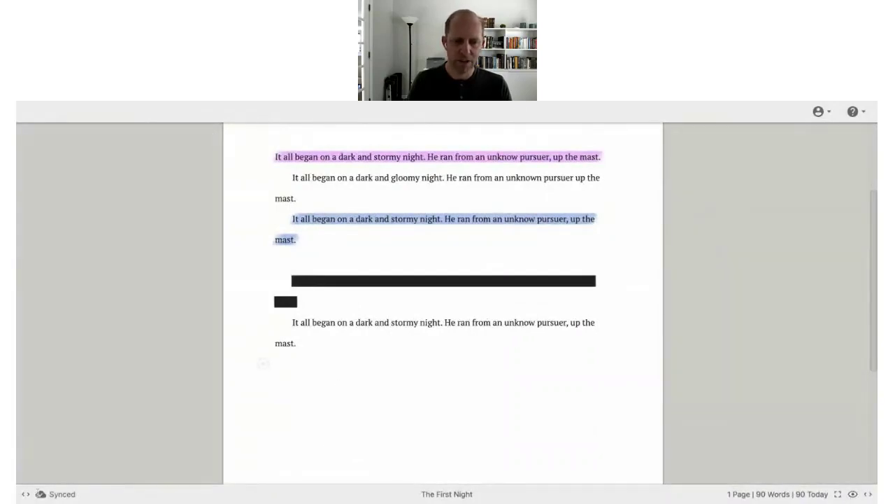
left_click(25, 494)
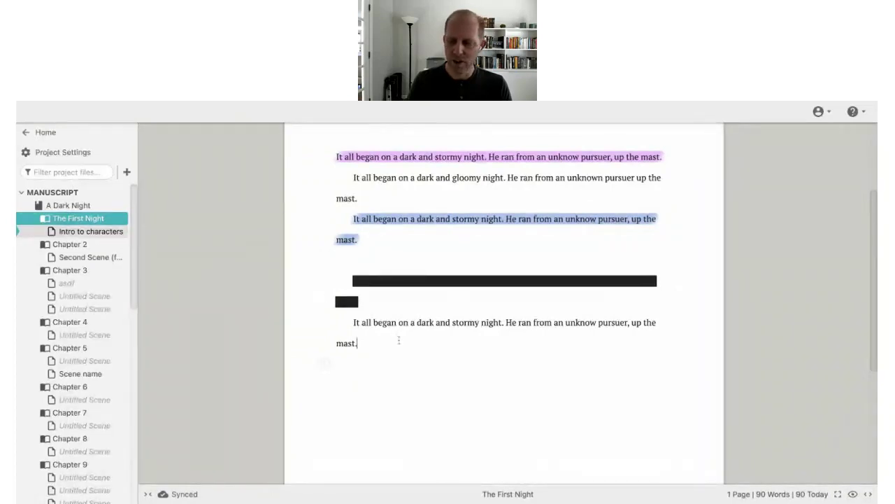
left_click(868, 493)
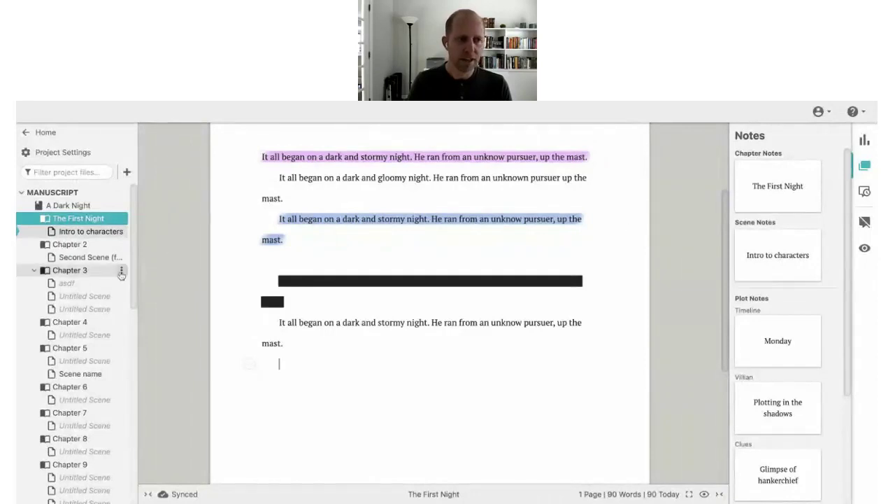
scroll(96, 265, "down", 10)
scroll(96, 265, "down", 3)
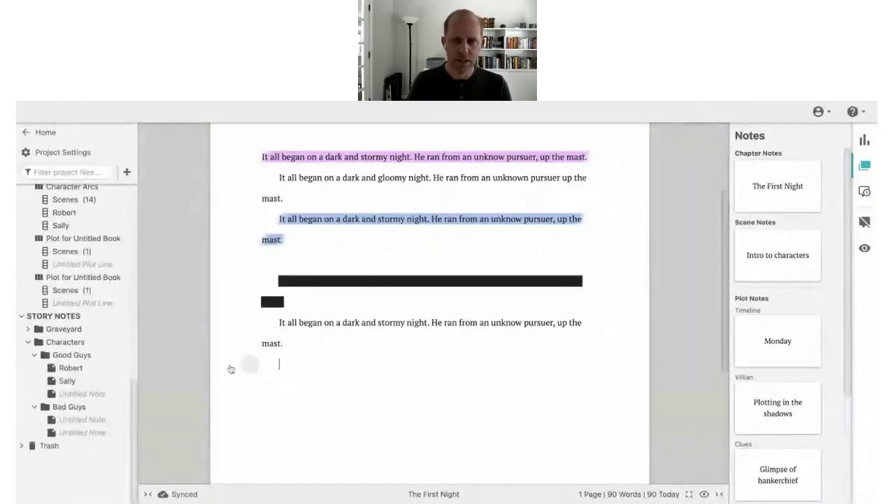
scroll(112, 405, "up", 13)
left_click(827, 111)
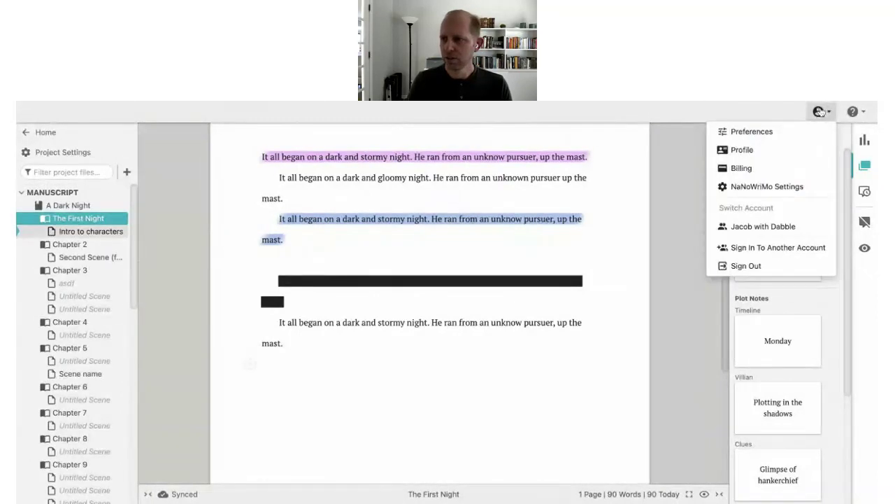
left_click(747, 151)
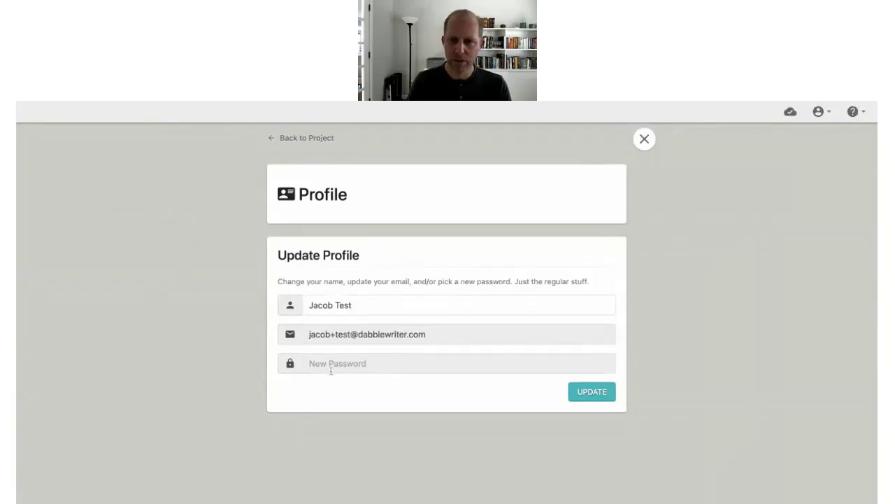
left_click(644, 139)
left_click(819, 112)
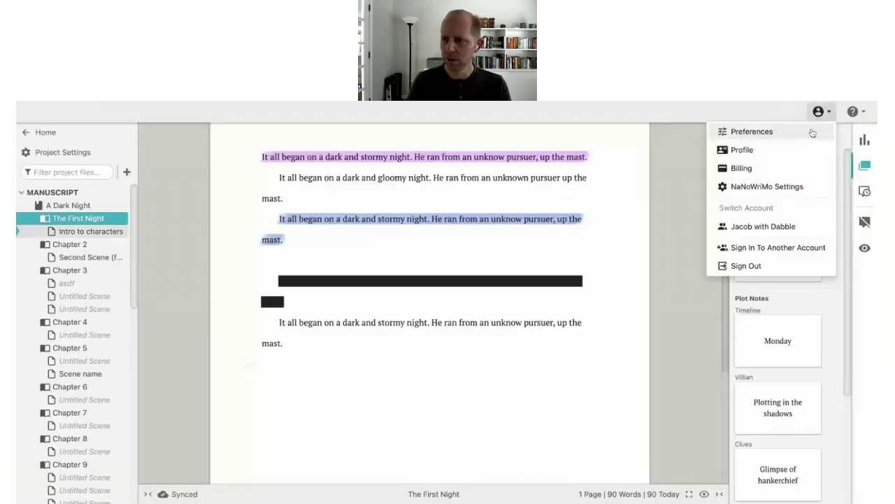
left_click(777, 187)
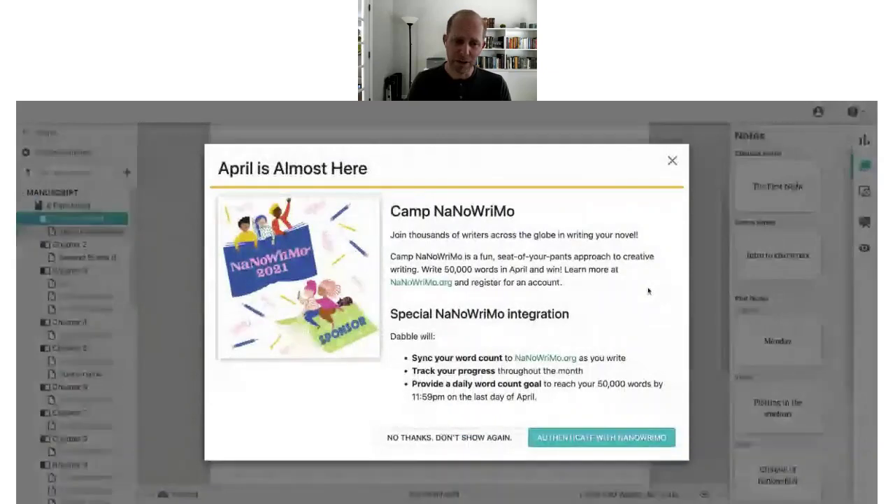
left_click_drag(394, 208, 530, 210)
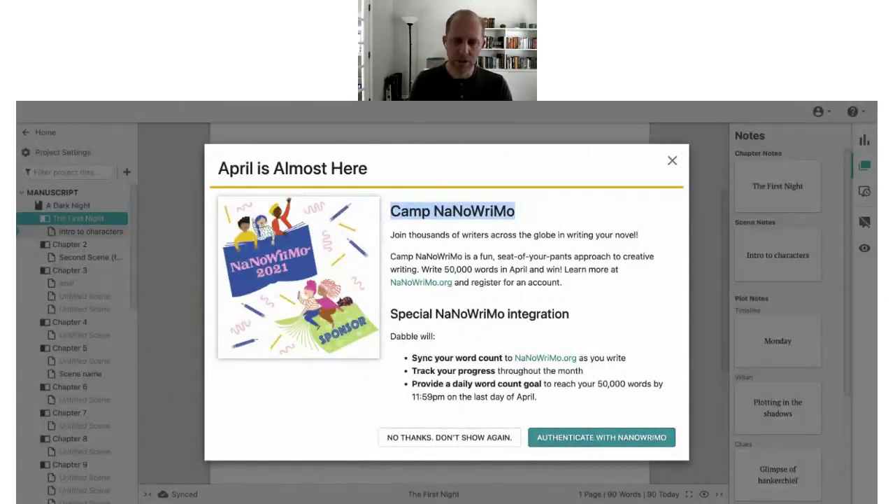
left_click(601, 436)
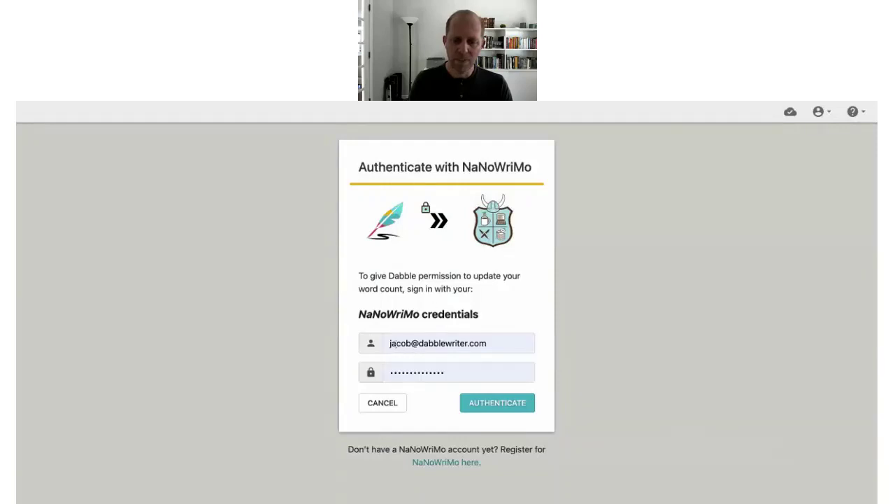
left_click_drag(396, 343, 508, 343)
type("j")
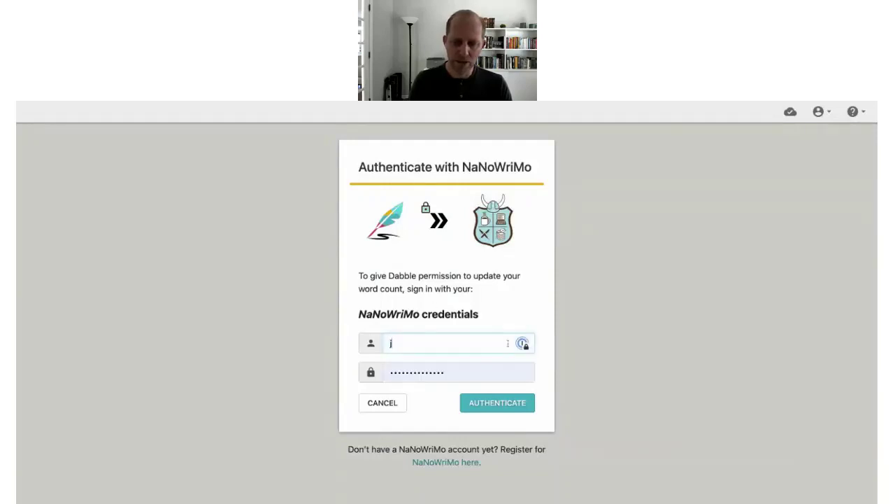
key("Tab")
key("BackSpace")
key("shift+Tab")
key("BackSpace")
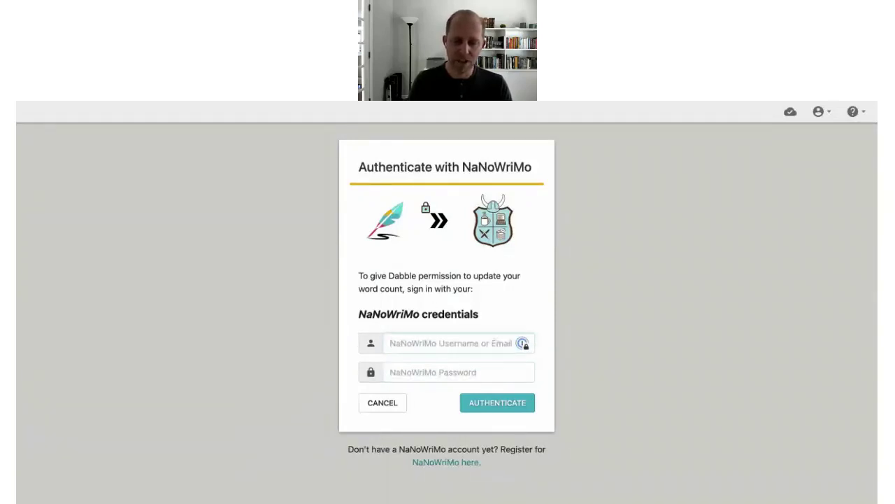
left_click(527, 291)
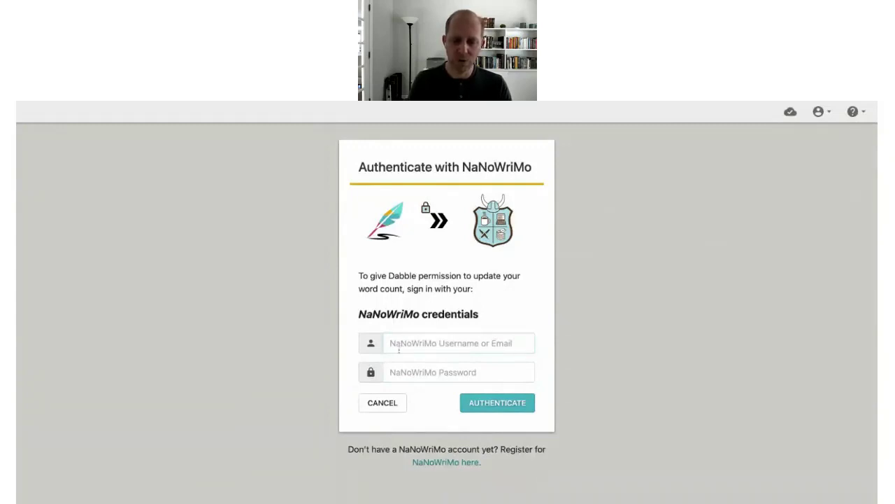
triple_click(363, 314)
left_click(431, 335)
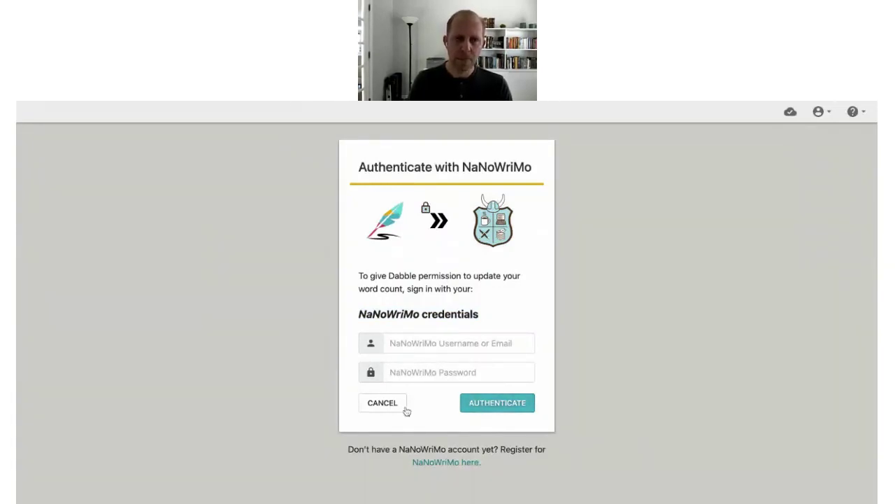
left_click(383, 404)
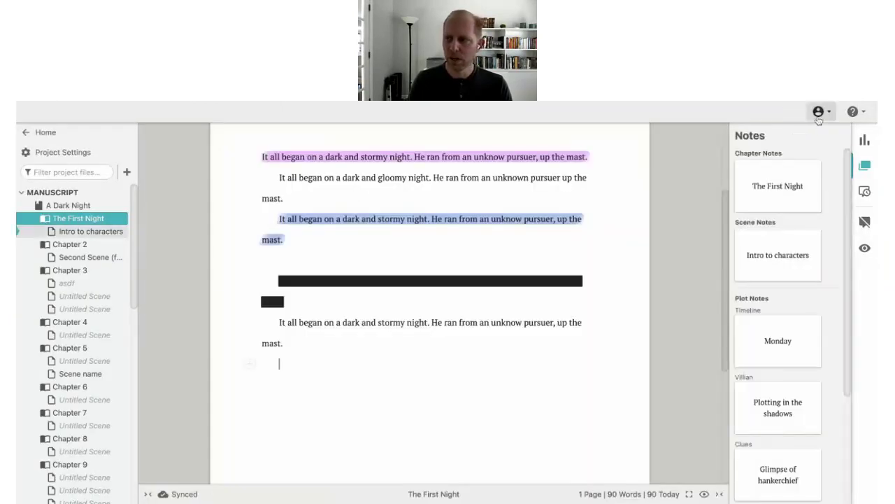
Step: Add a new paragraph after the last line and show Goals & Stats: 91 words of 50,000
left_click(819, 116)
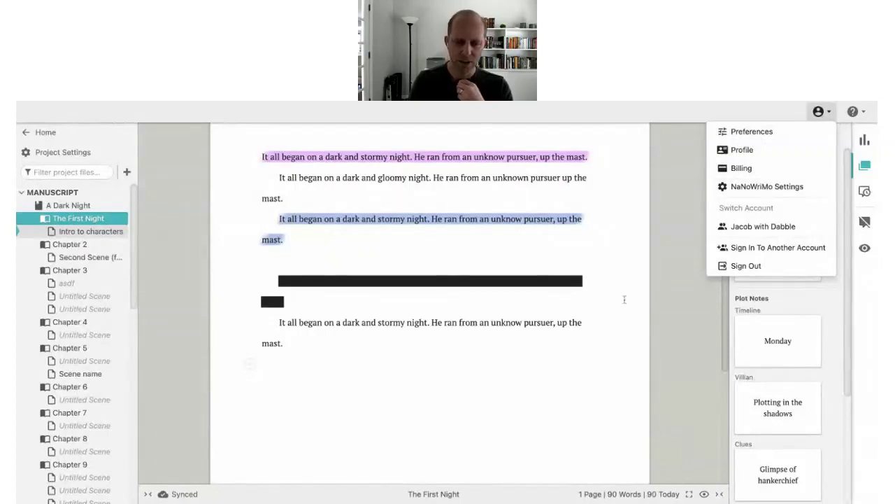
left_click(566, 342)
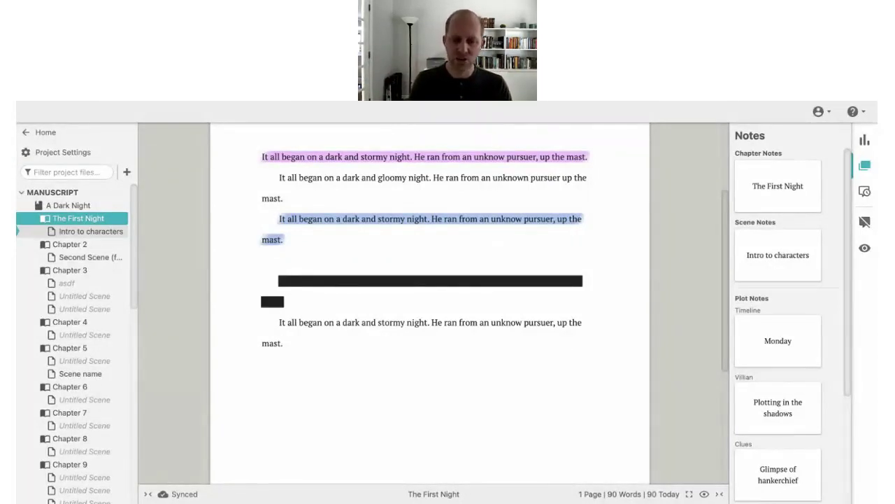
key("Return")
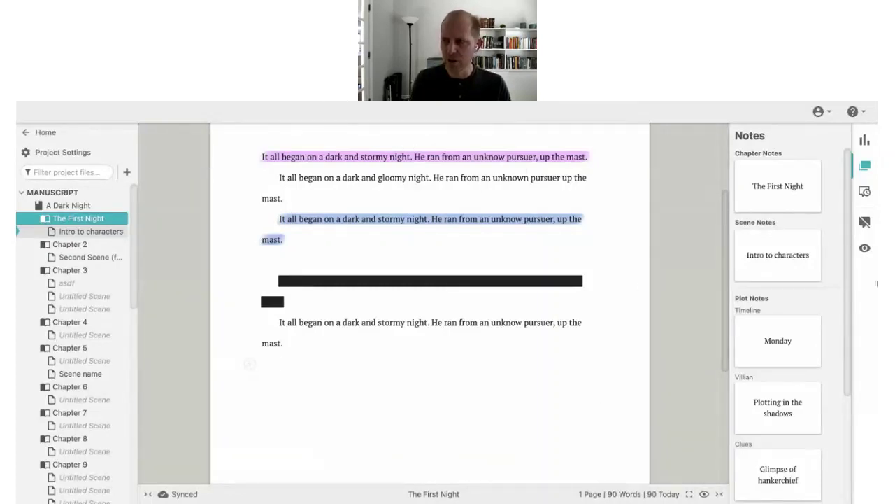
left_click(865, 139)
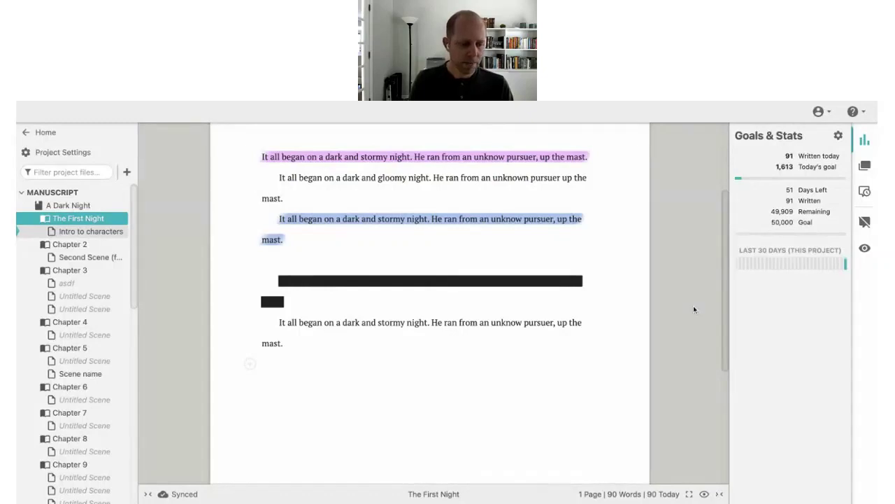
scroll(103, 433, "down", 10)
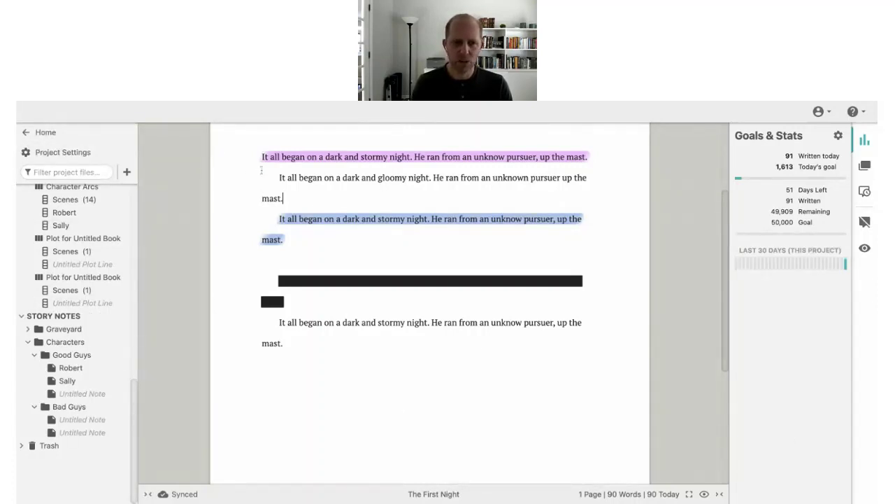
left_click_drag(262, 170, 284, 239)
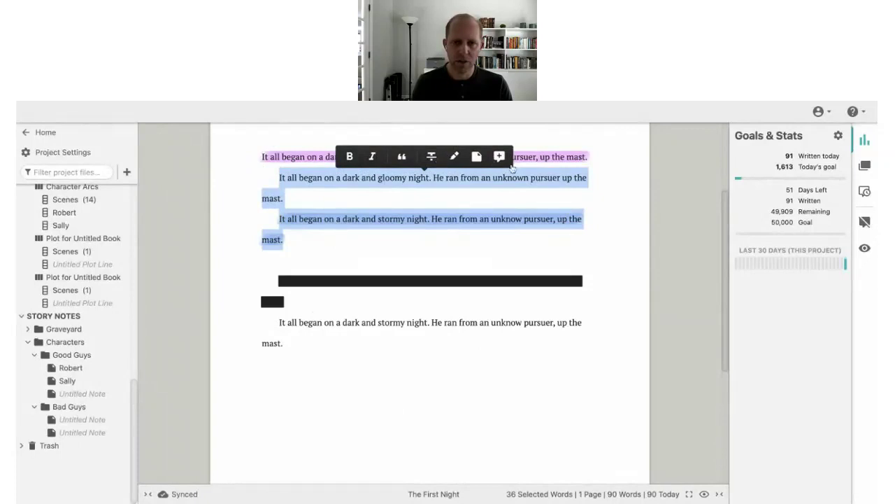
left_click(349, 160)
left_click(346, 194)
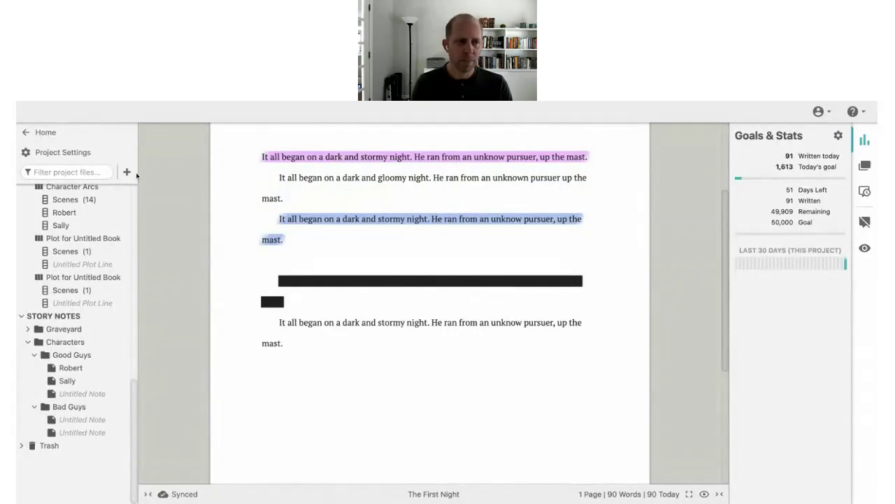
Step: Filter project files by 'stormy', clear the filter, and open the chapter Find bar with Ctrl+F
scroll(111, 219, "up", 10)
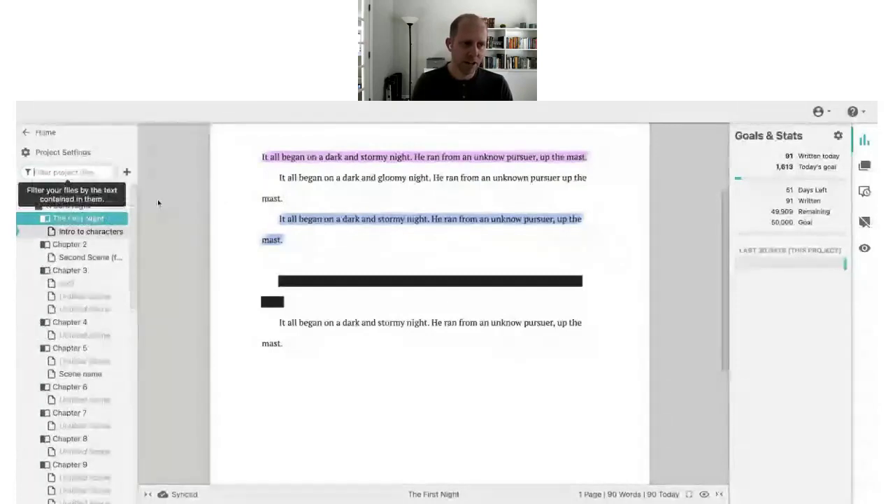
type("s")
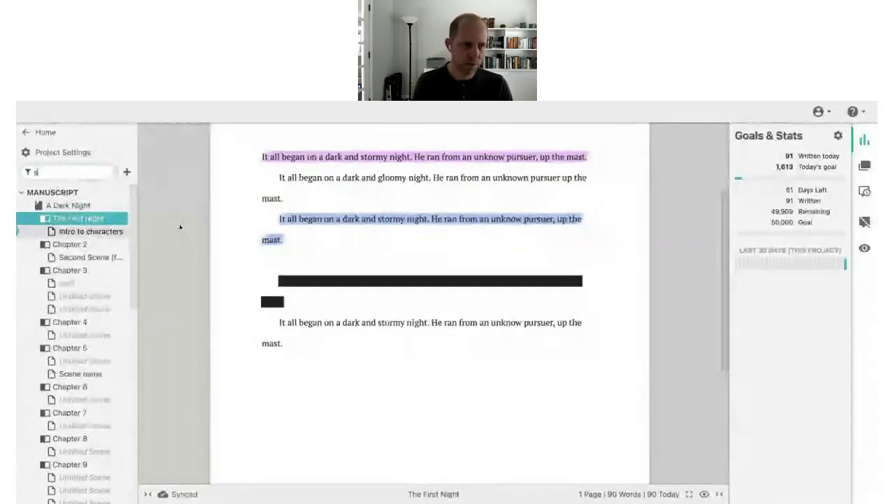
type("tormy")
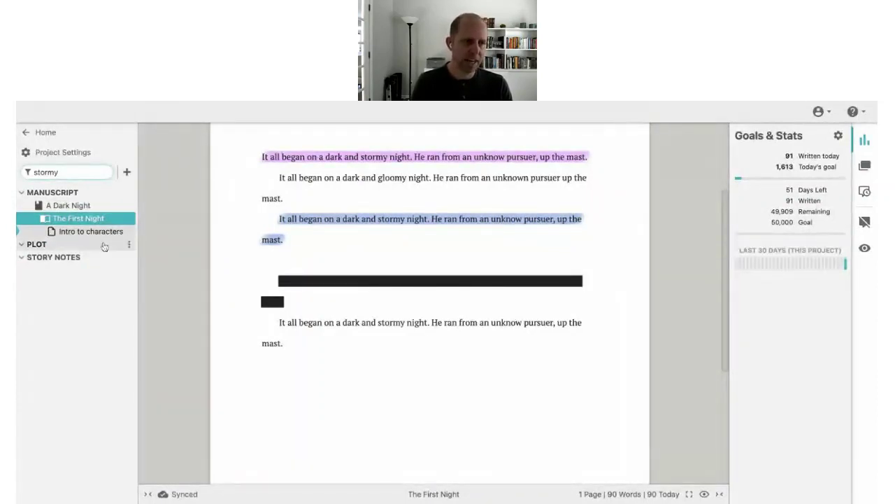
double_click(76, 165)
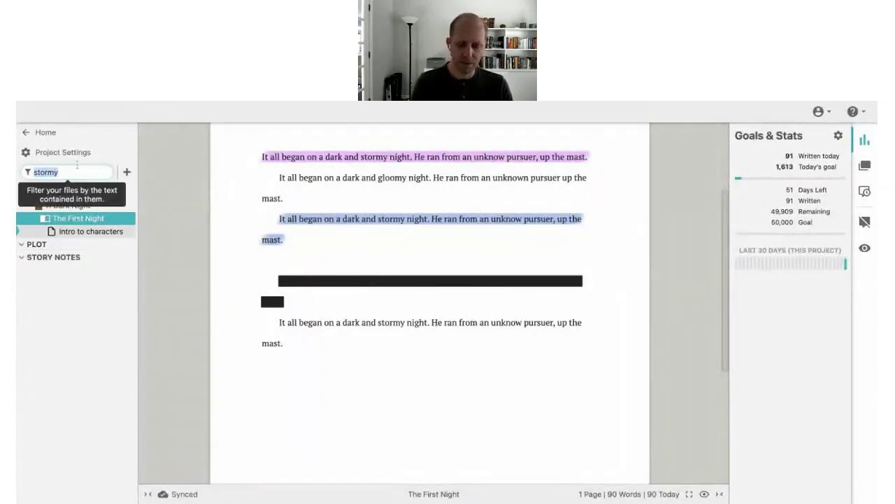
key("BackSpace")
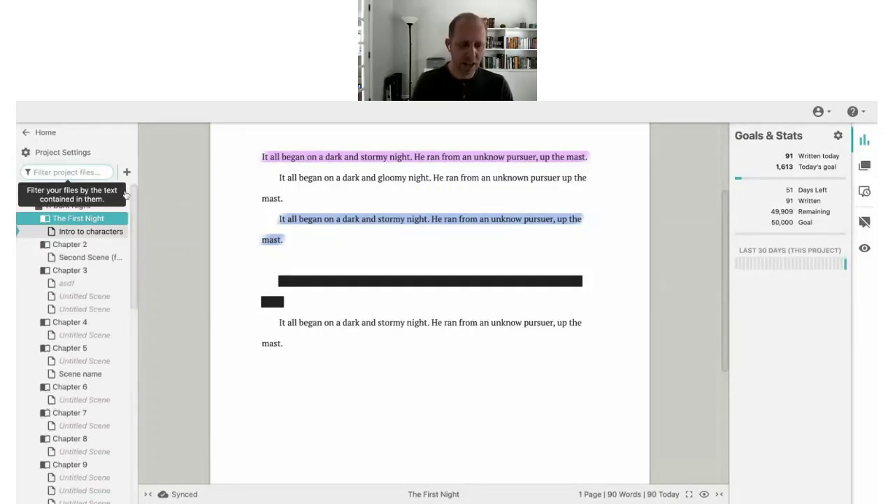
key("ctrl+f")
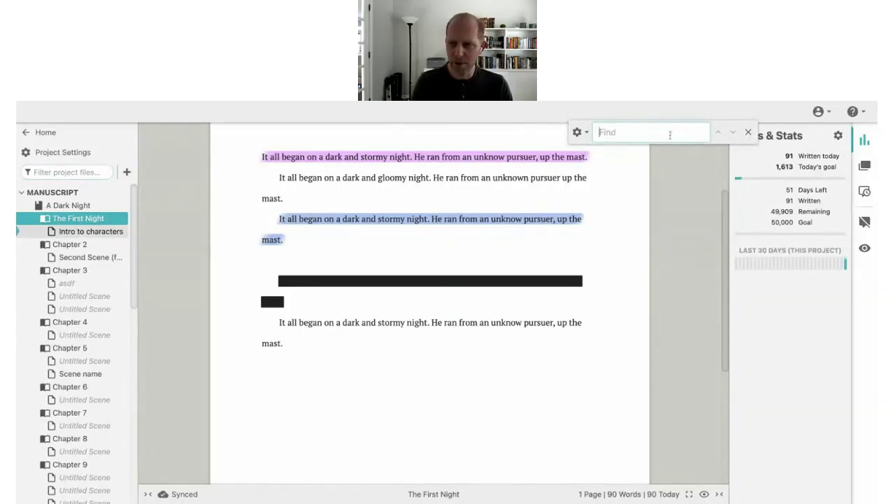
Step: Leave the current project and open Pride & Prejudice from the projects list
left_click(579, 132)
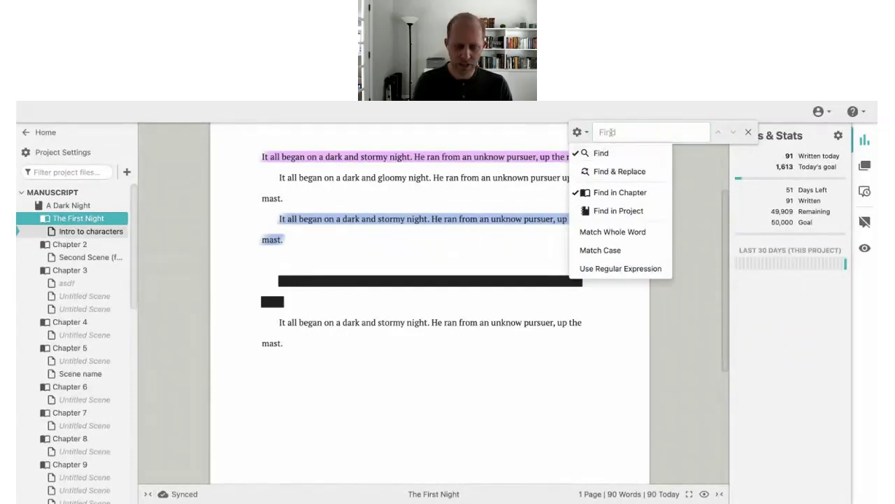
left_click(609, 132)
type("s")
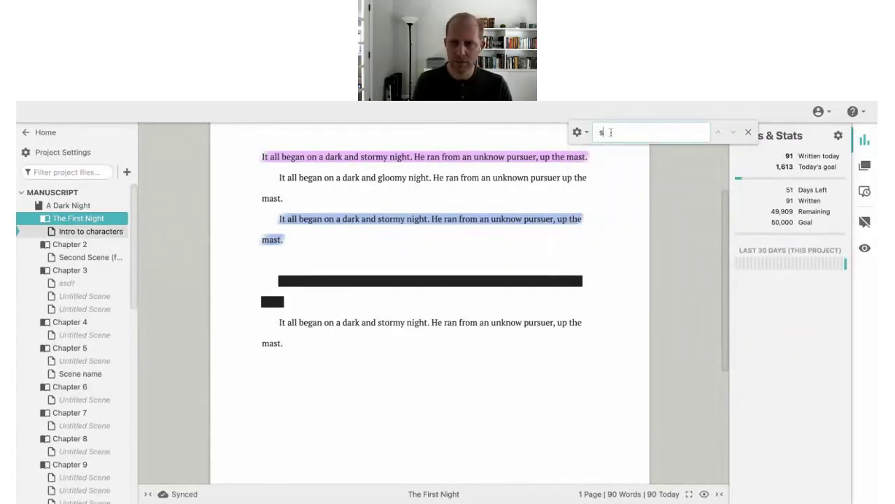
type("tormy")
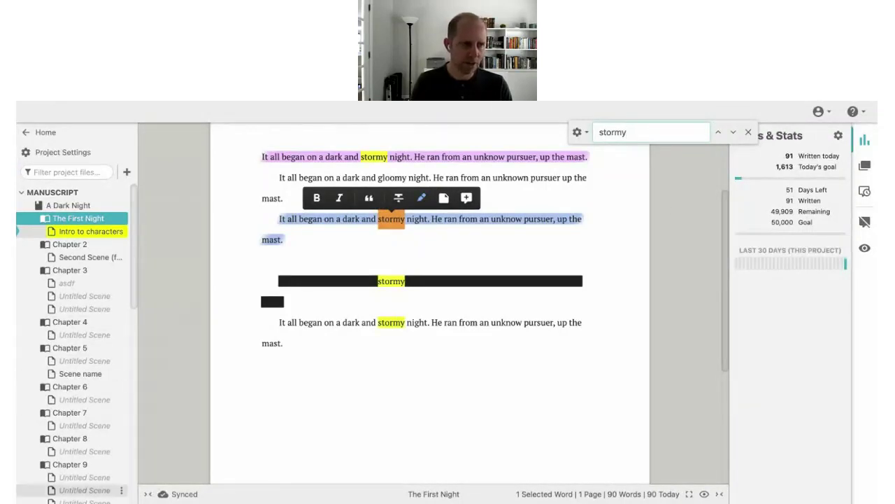
left_click(82, 133)
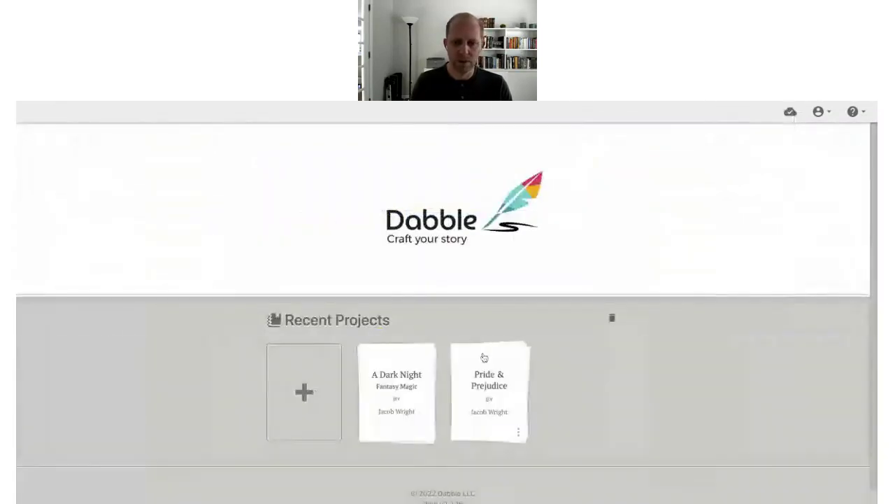
left_click(504, 365)
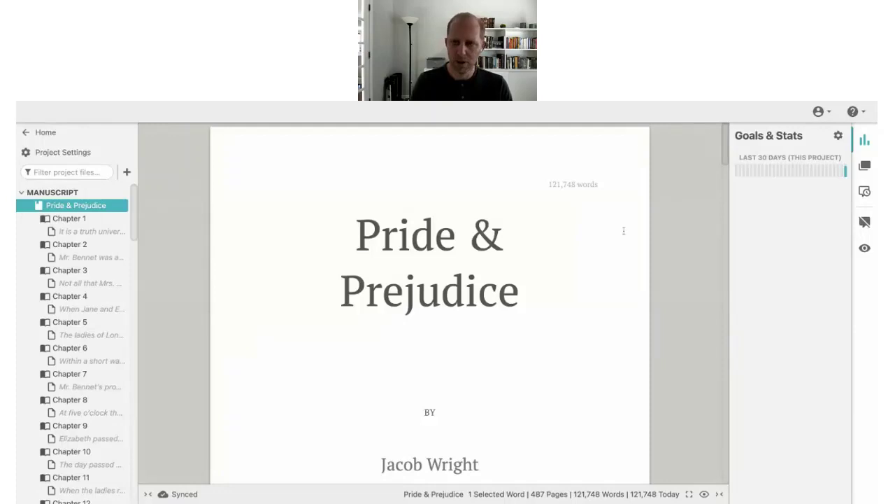
Step: Search for 'lizzy' with Ctrl+F, check the search scope, and open Chapter 1
key("ctrl+f")
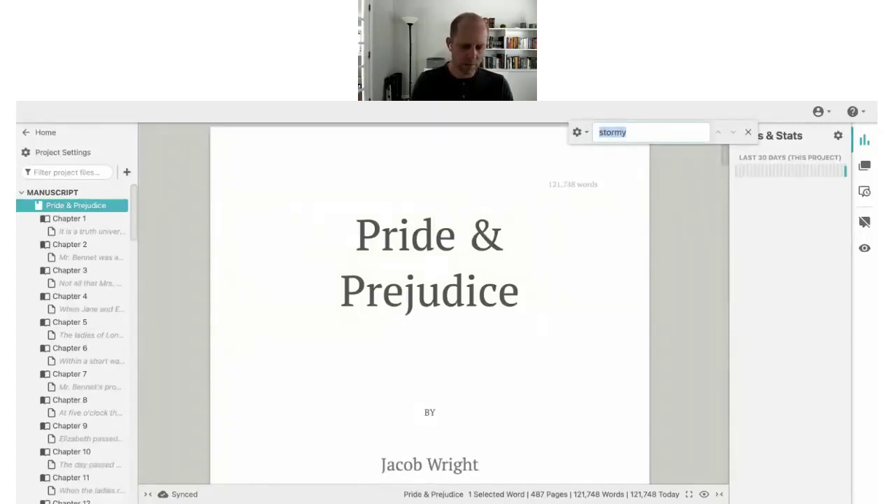
type("lizzy")
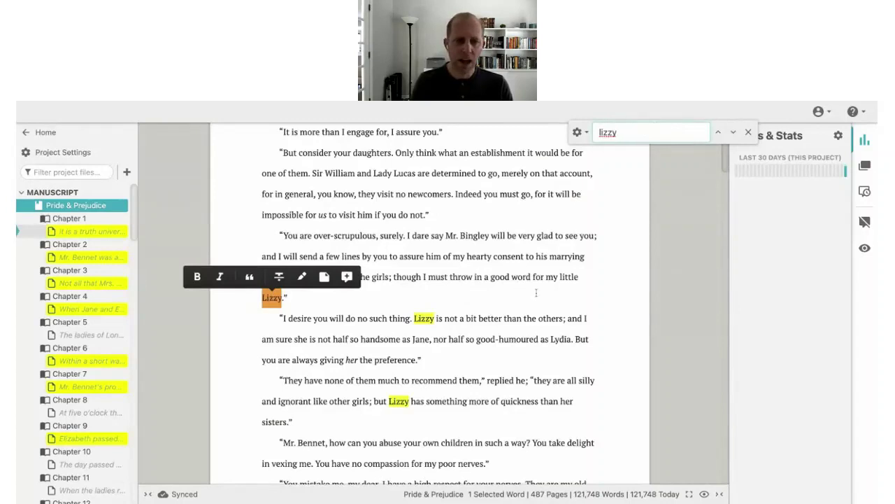
scroll(108, 300, "down", 10)
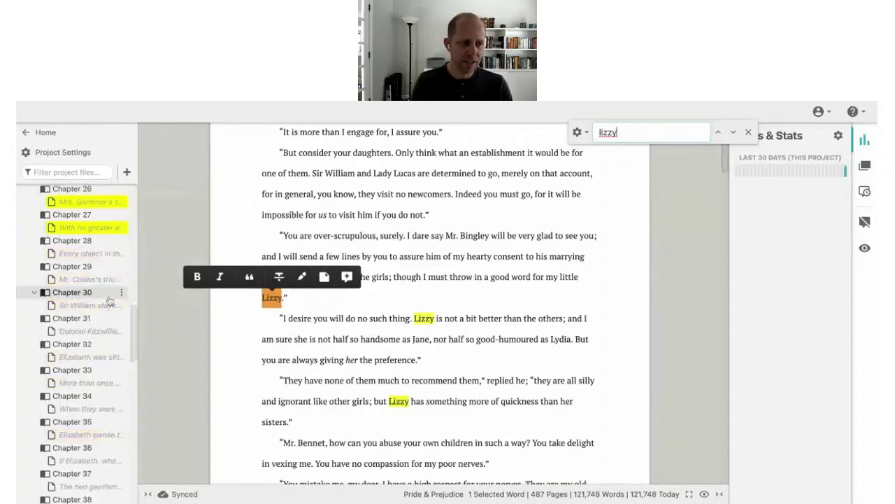
scroll(108, 300, "up", 12)
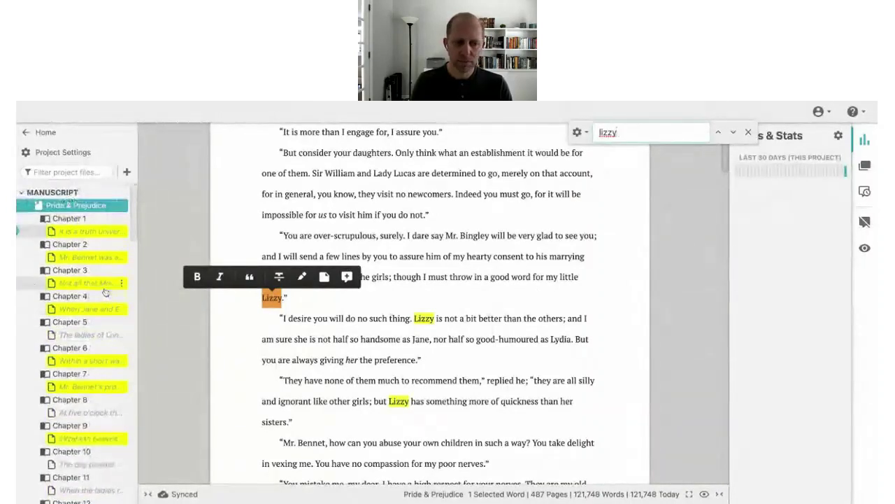
left_click(580, 133)
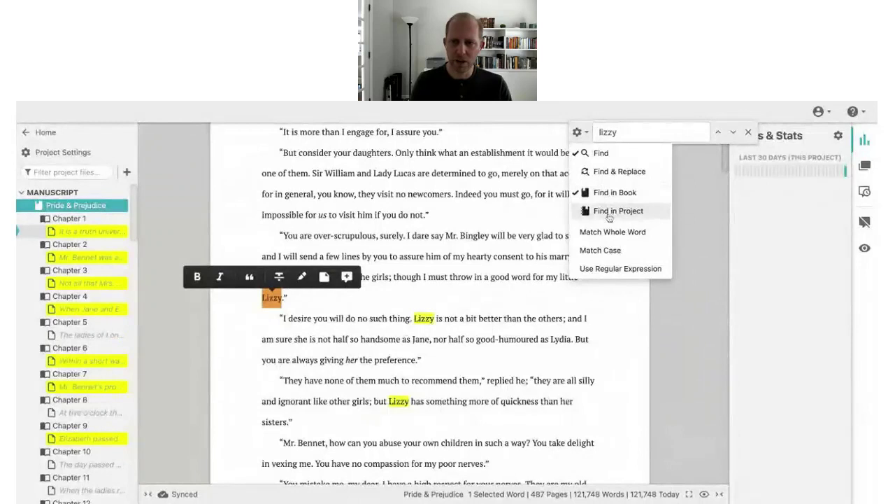
left_click(97, 219)
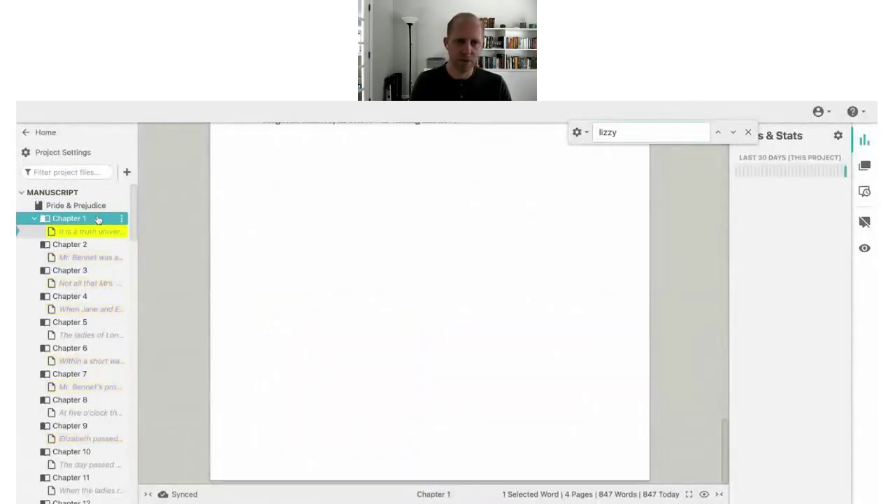
Step: Switch the search to Find in Project to flag 'lizzy' across the whole manuscript
left_click(577, 132)
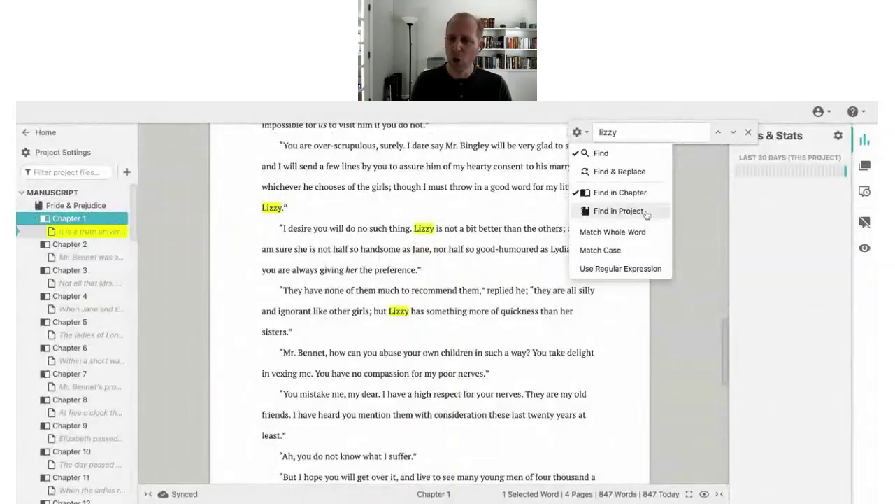
left_click(623, 211)
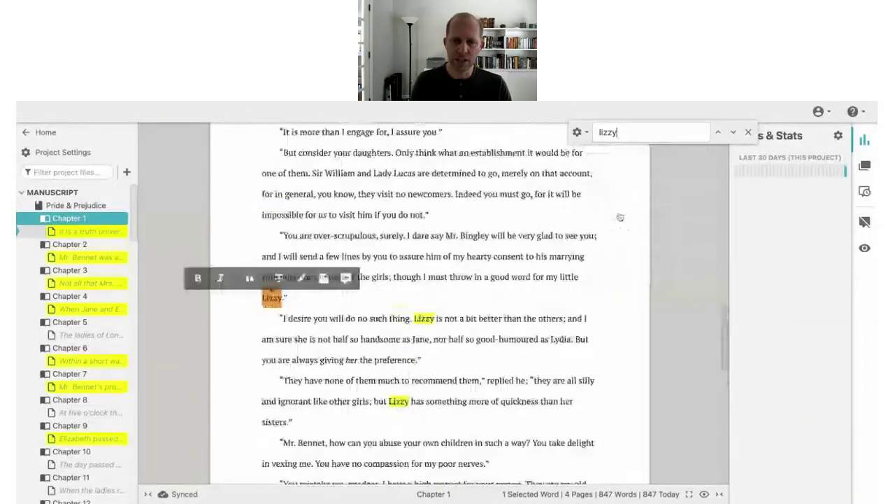
scroll(82, 345, "down", 8)
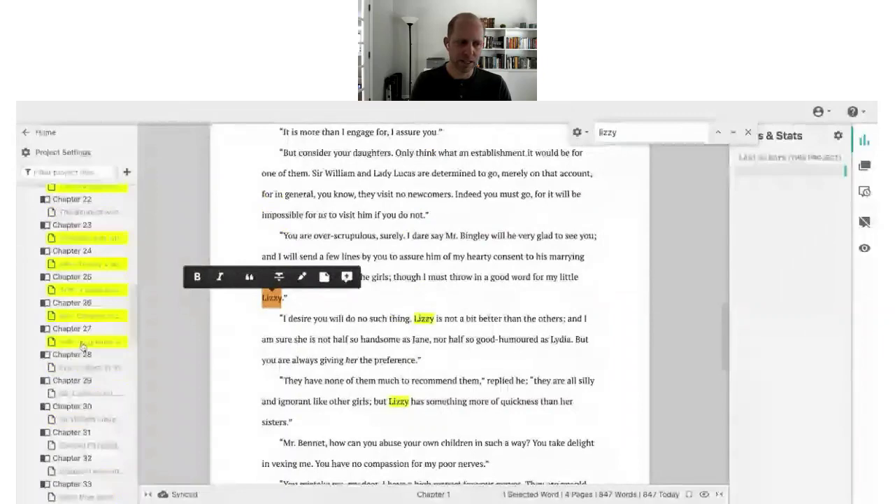
scroll(83, 346, "down", 12)
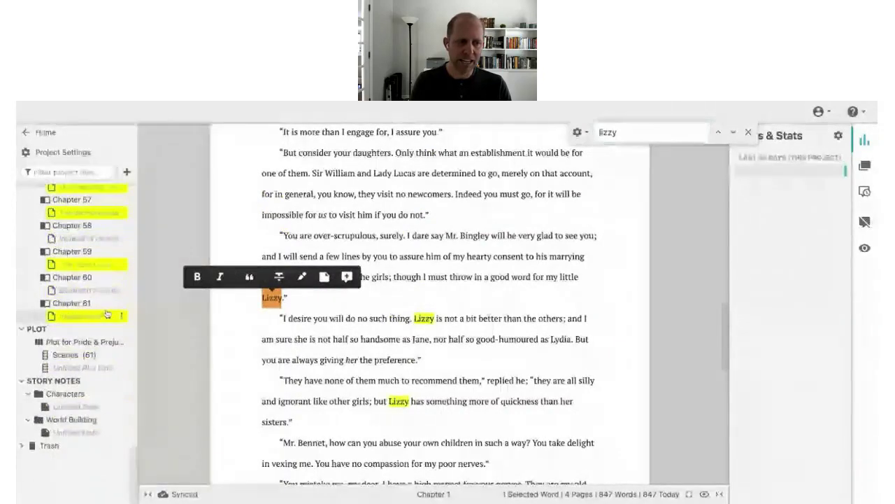
scroll(98, 280, "up", 10)
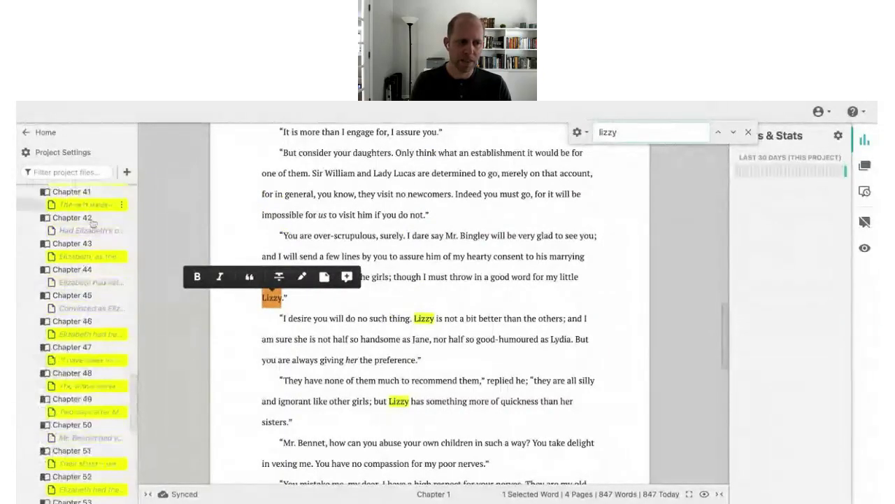
scroll(93, 222, "up", 12)
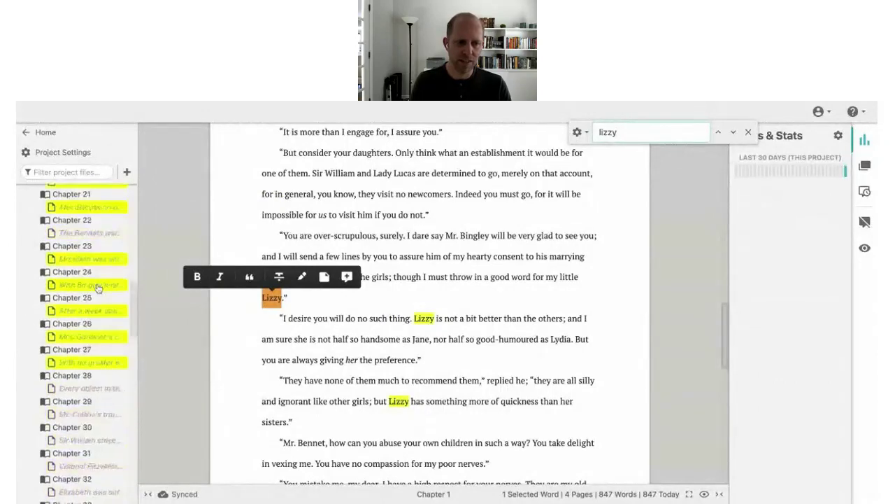
scroll(98, 286, "up", 12)
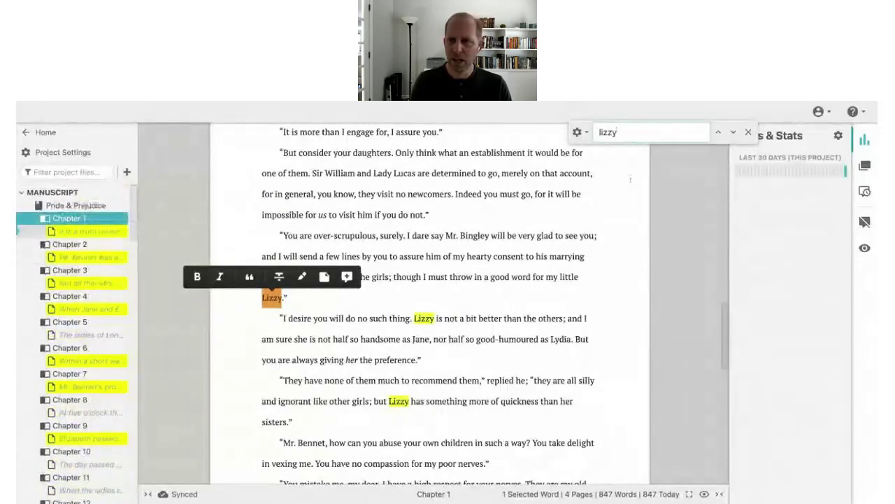
left_click(577, 131)
Step: Replace every 'lizzy' in the project with 'Lizz' and confirm Replace all
left_click(601, 173)
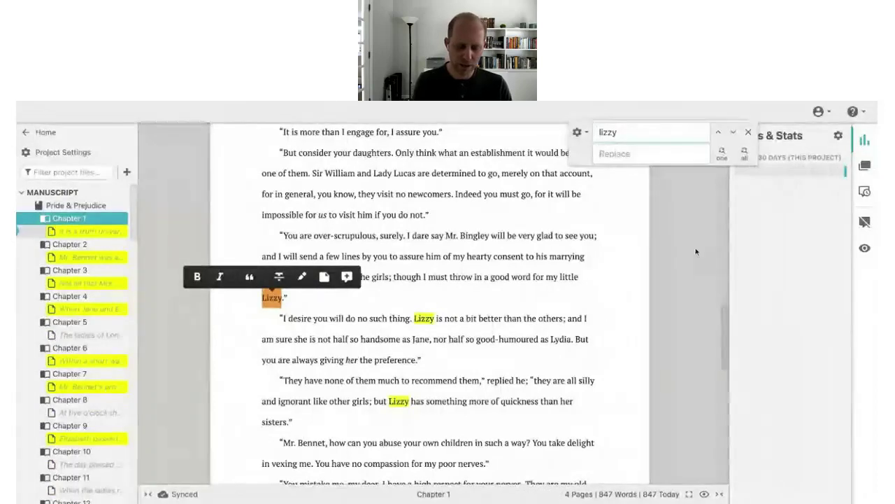
type("Liz")
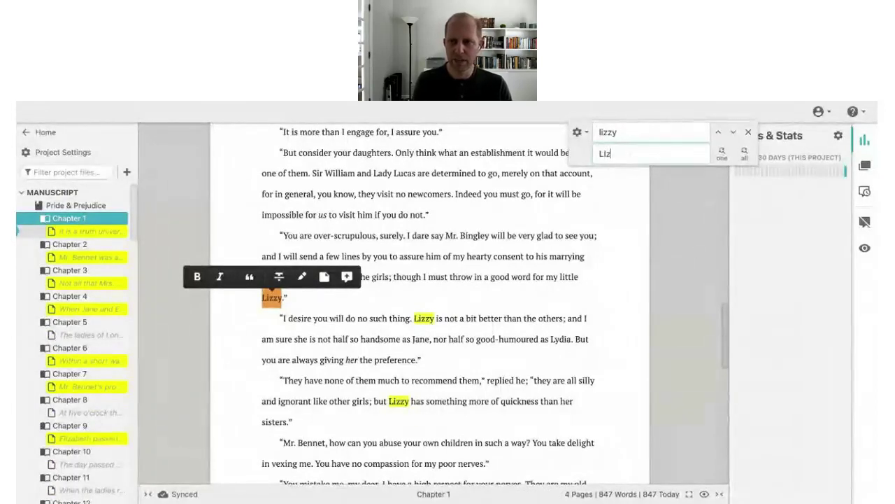
key("BackSpace")
key("BackSpace")
type("iz")
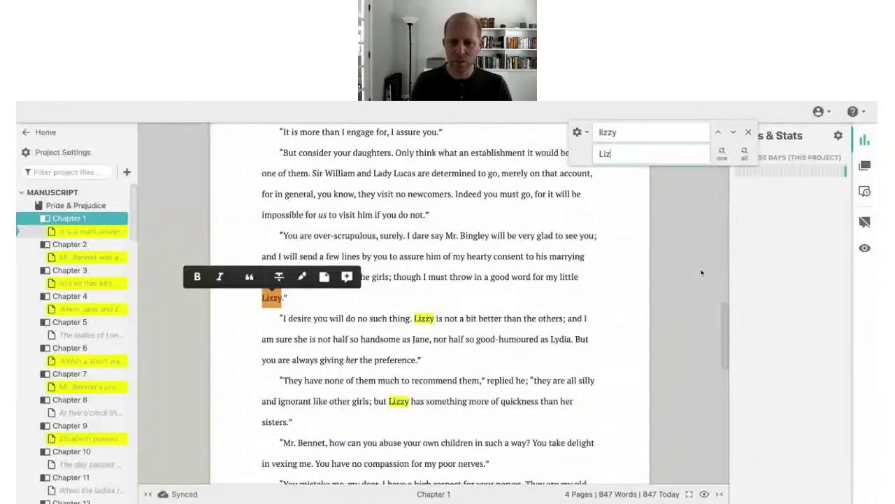
type("z")
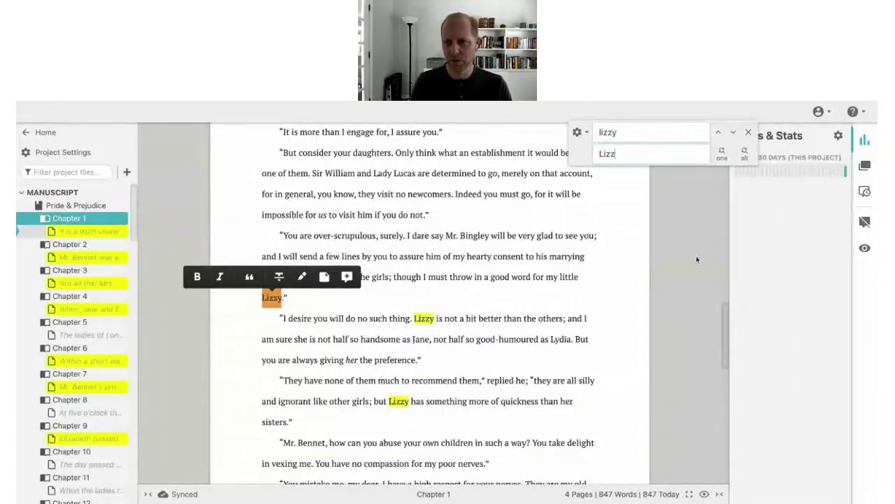
left_click(744, 154)
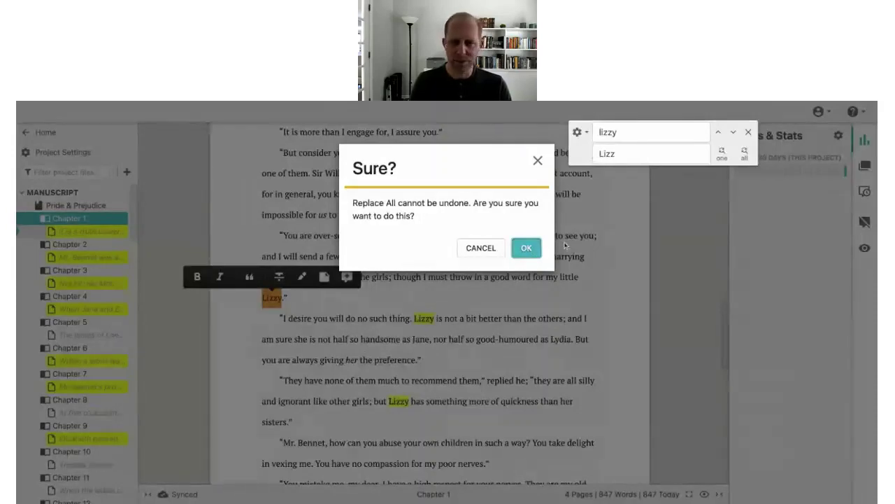
left_click(526, 248)
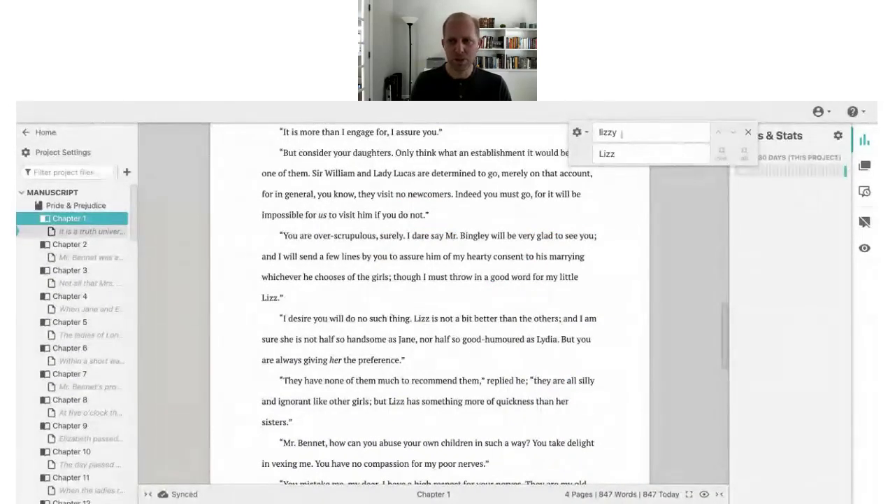
Step: Close the find and replace panel
left_click(580, 132)
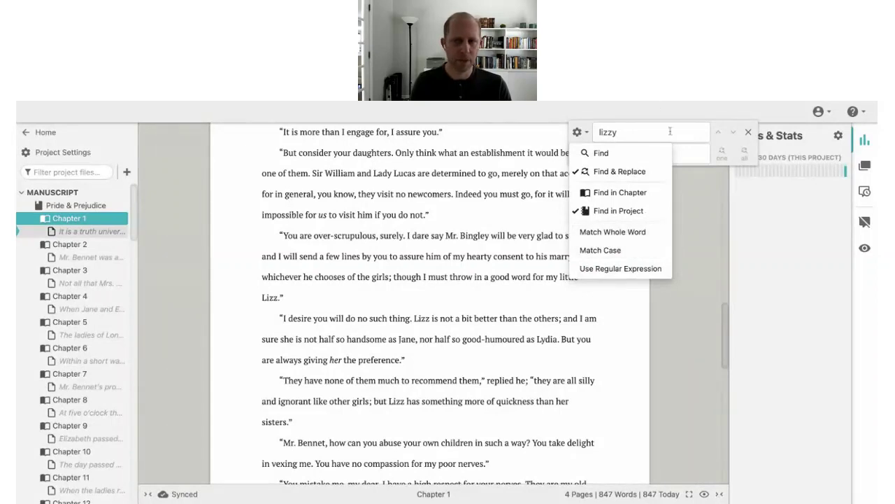
key("Tab")
type("Lizz")
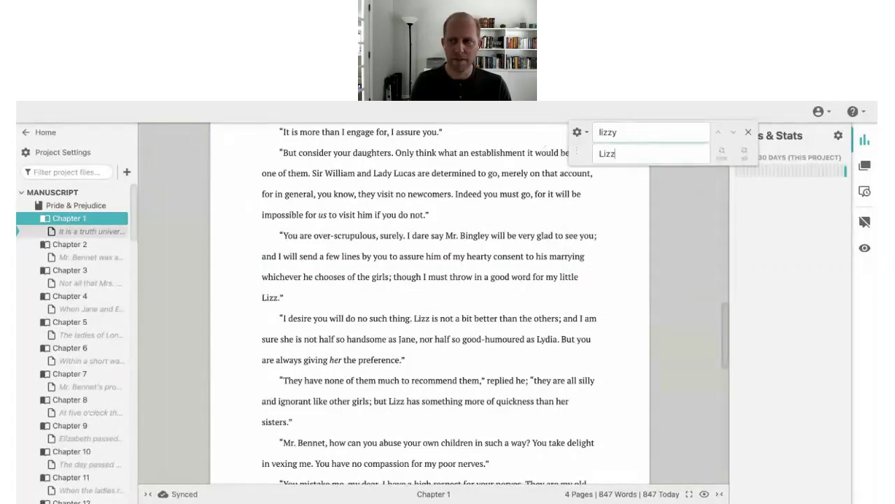
left_click(748, 133)
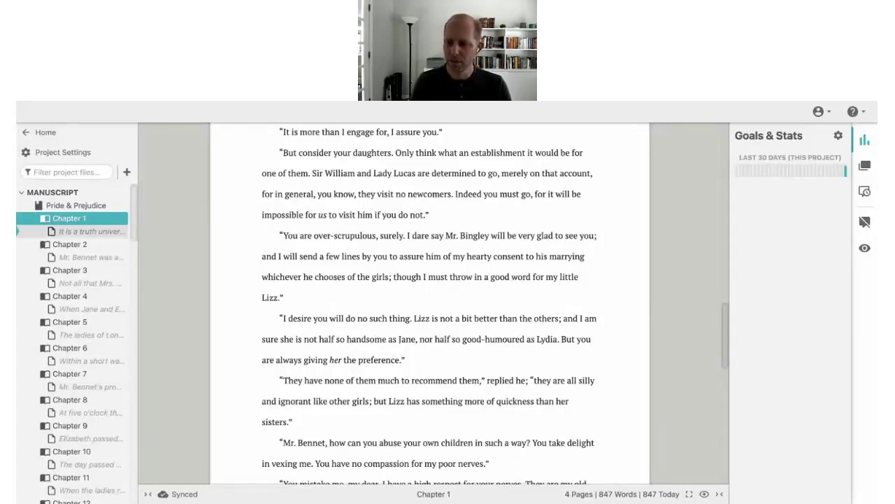
Step: In Preferences, try the Dark and Auto themes, then settle on the light Default Theme
left_click(820, 111)
left_click(795, 136)
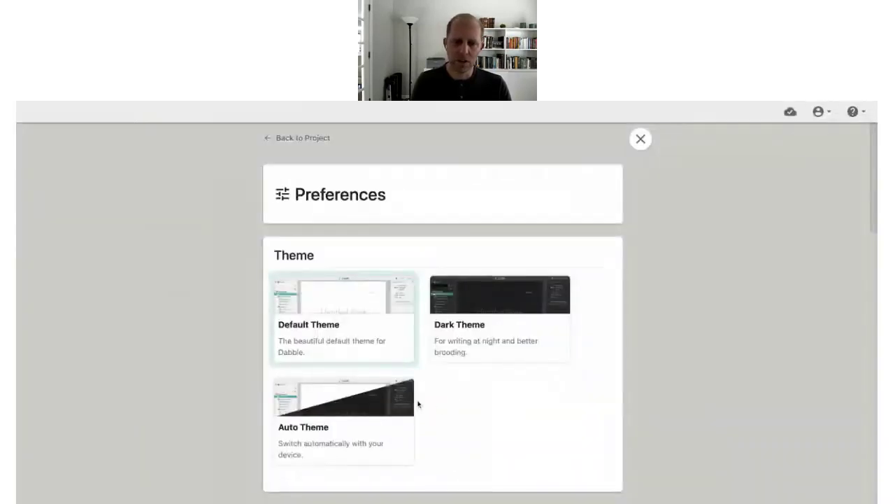
left_click(474, 328)
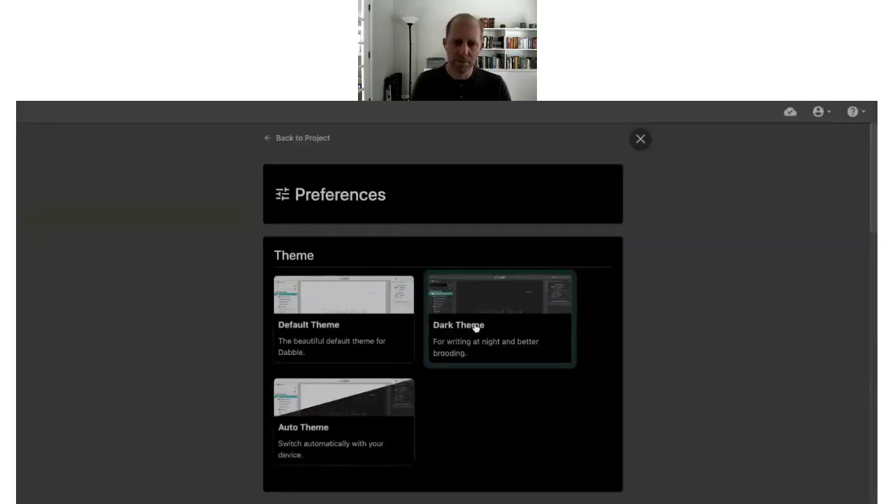
scroll(480, 330, "down", 2)
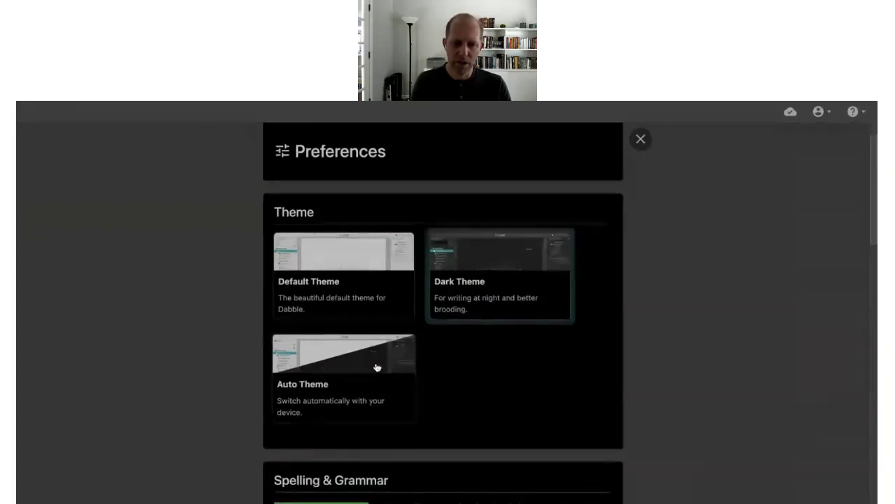
left_click(344, 377)
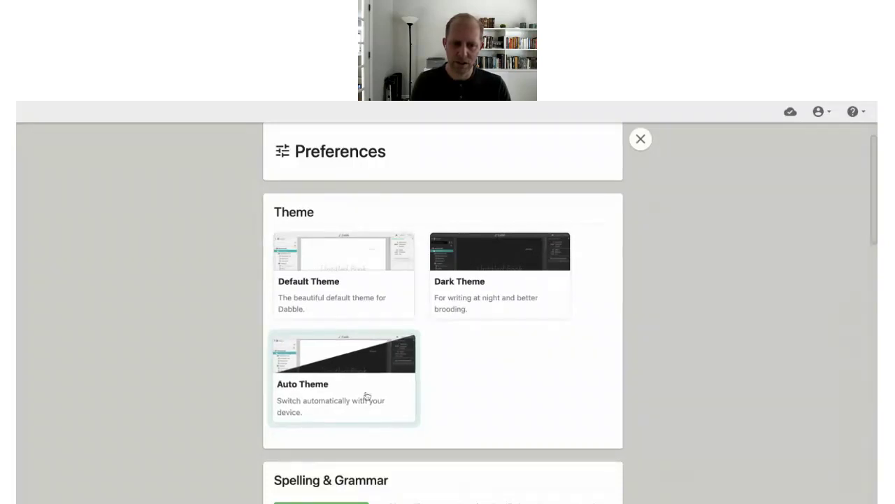
left_click(496, 270)
left_click(393, 279)
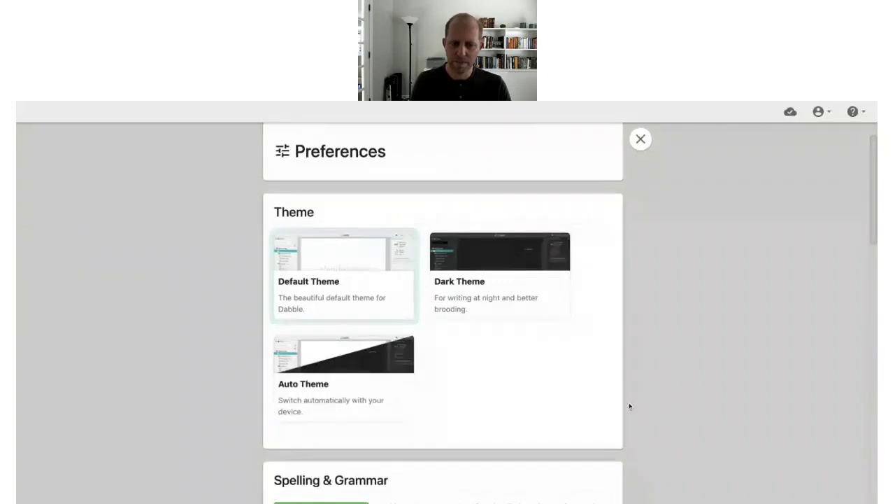
scroll(615, 399, "down", 3)
scroll(611, 397, "down", 2)
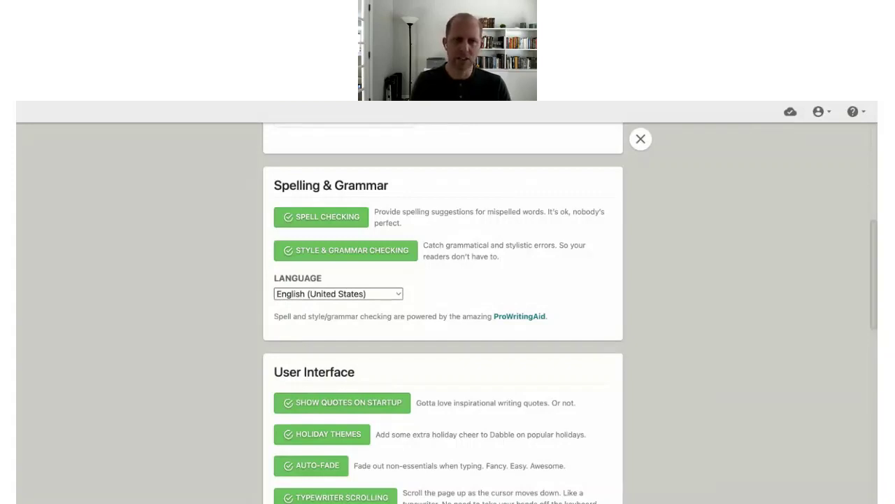
left_click(691, 382)
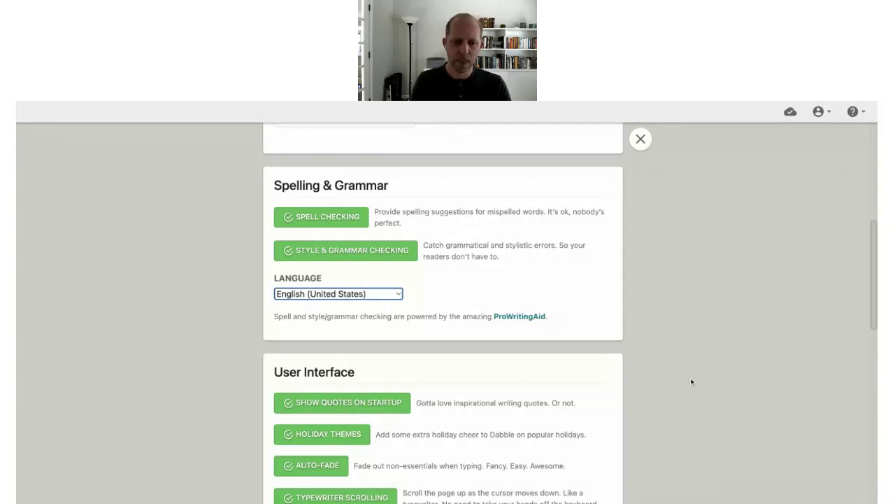
scroll(691, 382, "down", 3)
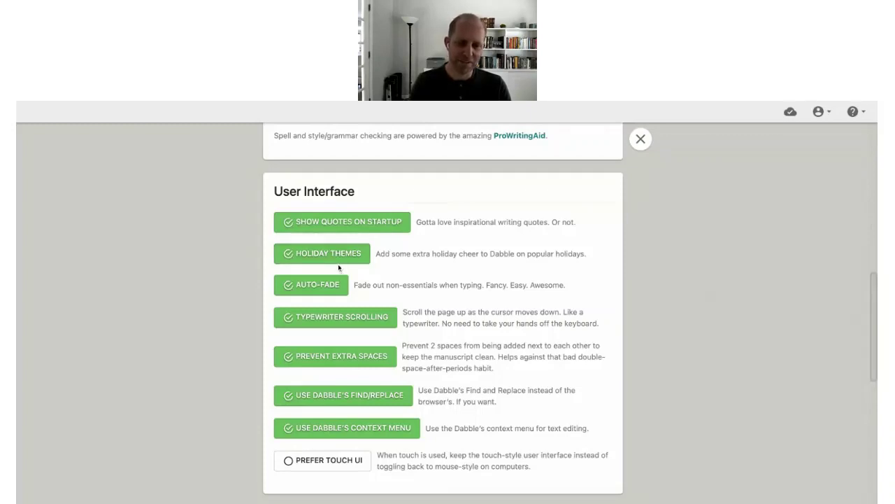
scroll(420, 269, "down", 2)
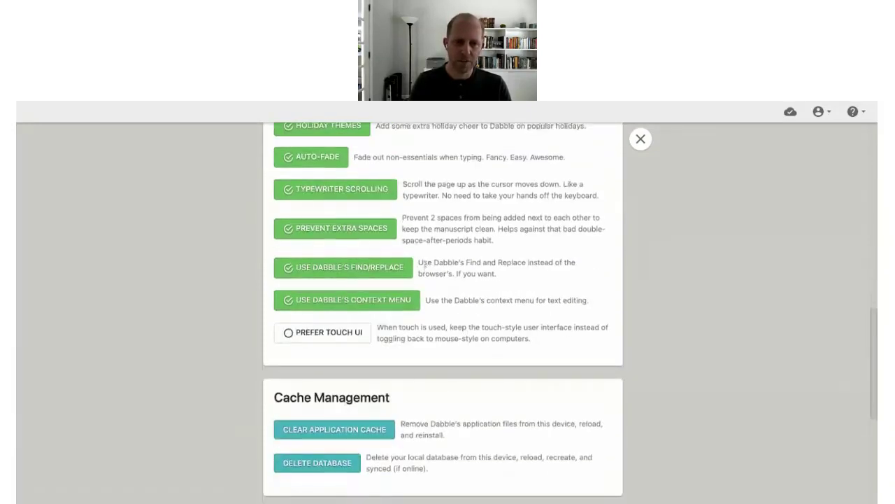
scroll(425, 265, "up", 2)
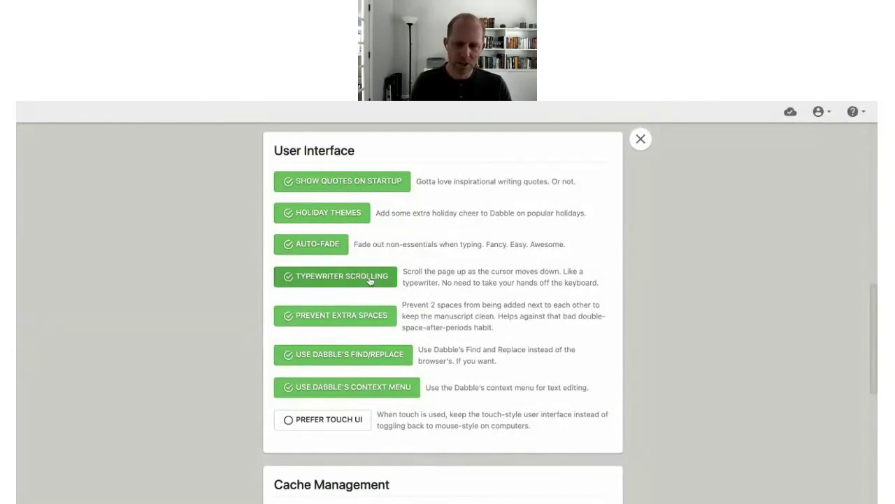
scroll(367, 277, "down", 1)
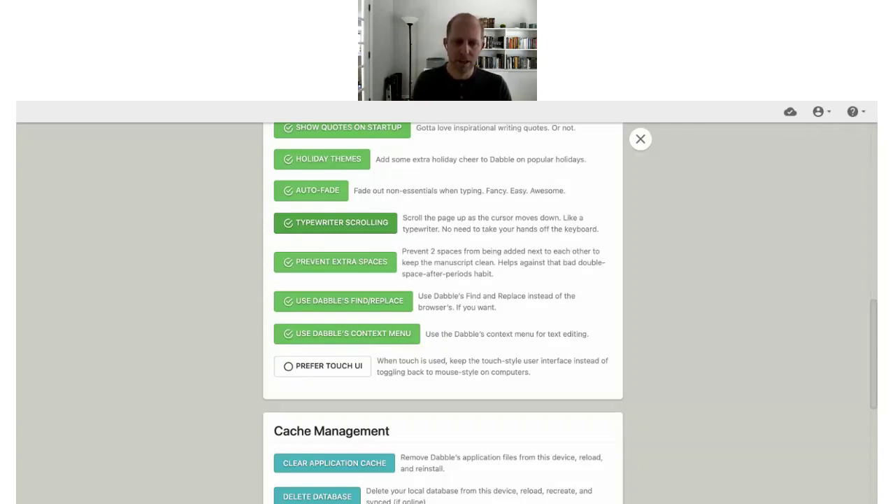
scroll(378, 252, "down", 1)
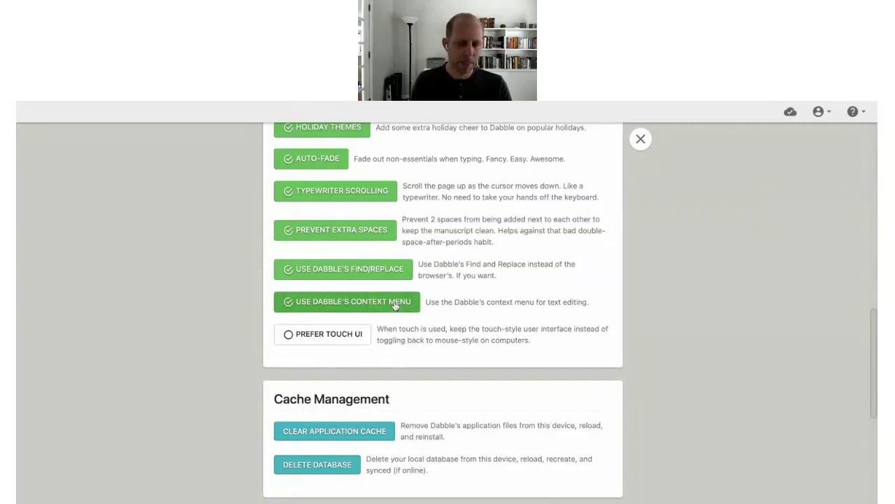
Step: Scroll to Data Management and highlight the storage usage line and export heading
scroll(374, 236, "down", 3)
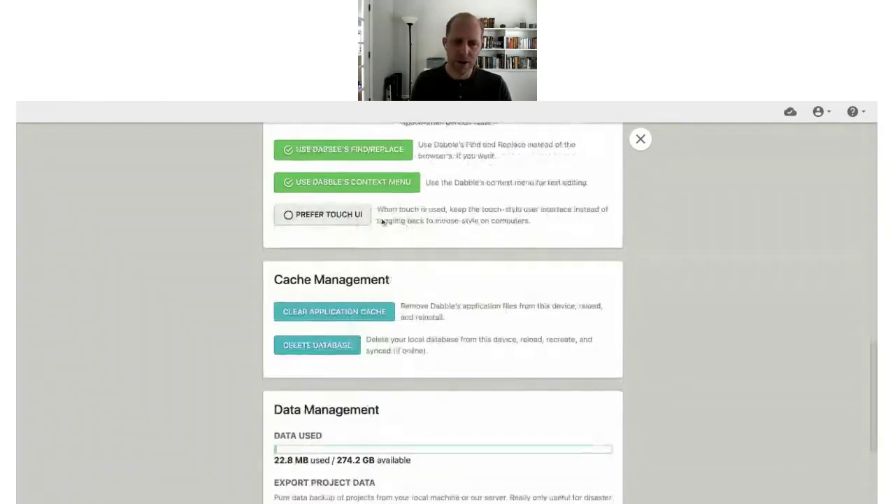
scroll(471, 302, "down", 1)
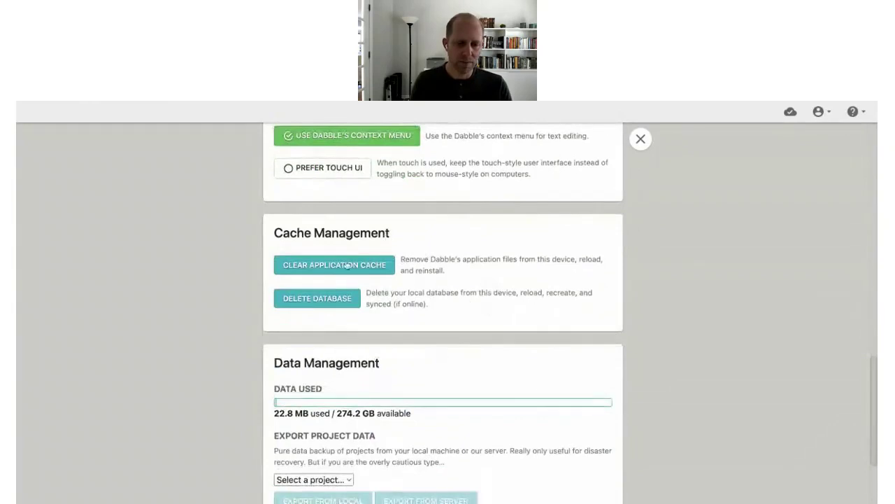
scroll(266, 233, "down", 1)
scroll(343, 259, "down", 4)
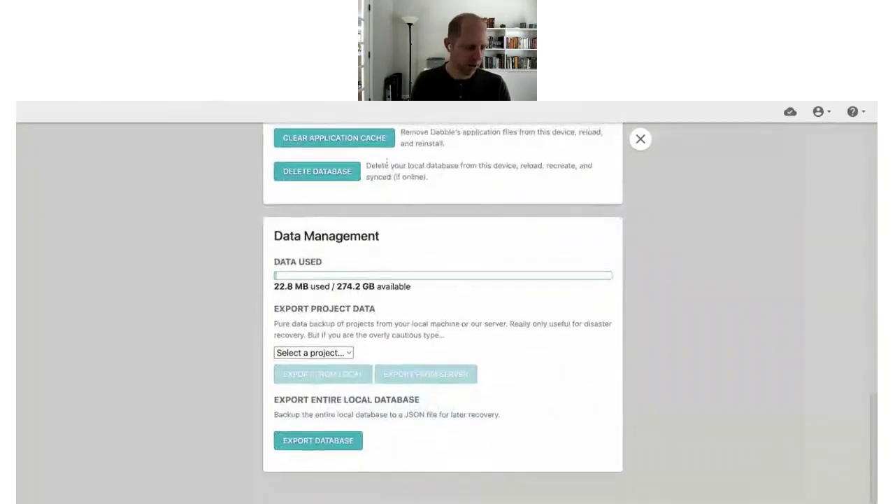
scroll(398, 203, "up", 1)
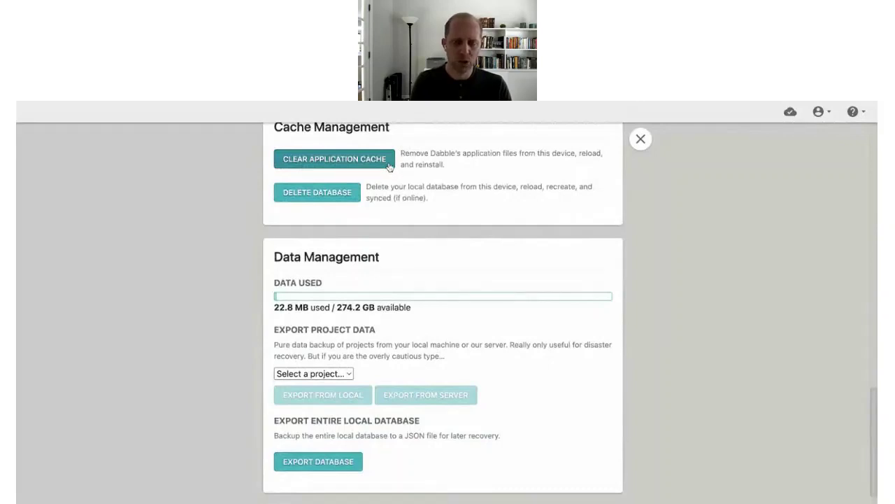
scroll(468, 207, "up", 1)
scroll(506, 208, "down", 1)
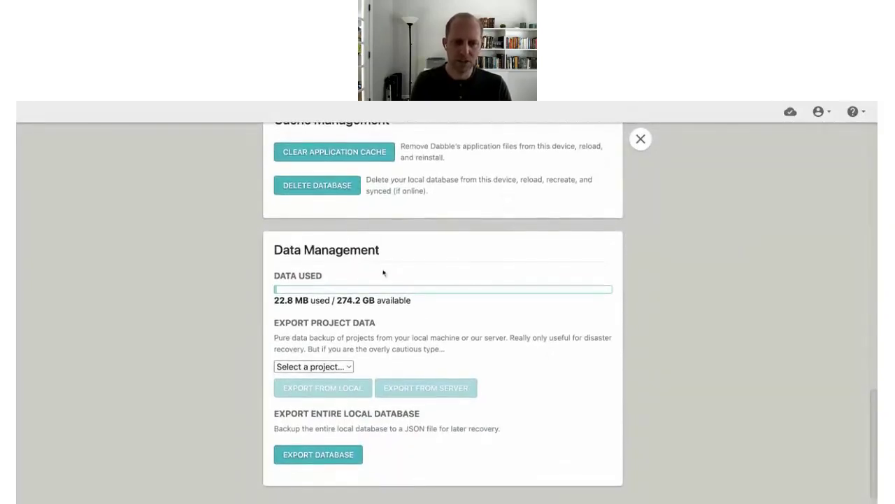
triple_click(422, 302)
left_click(277, 300)
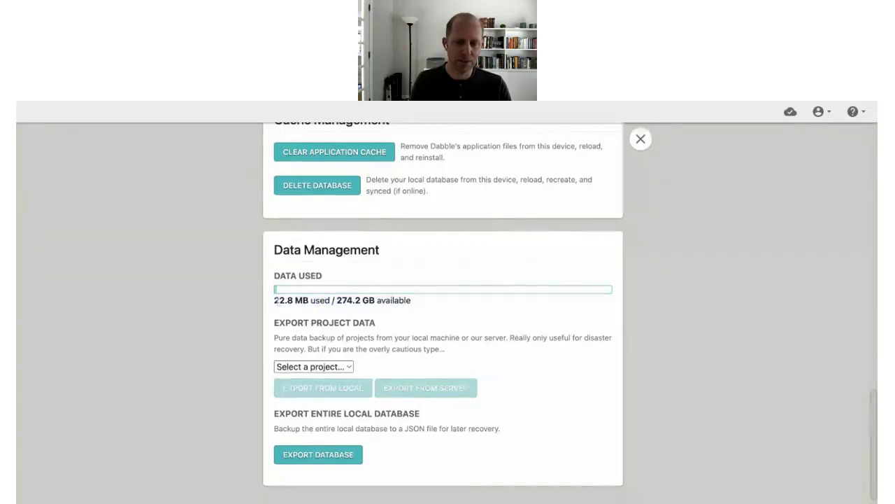
left_click_drag(276, 300, 377, 323)
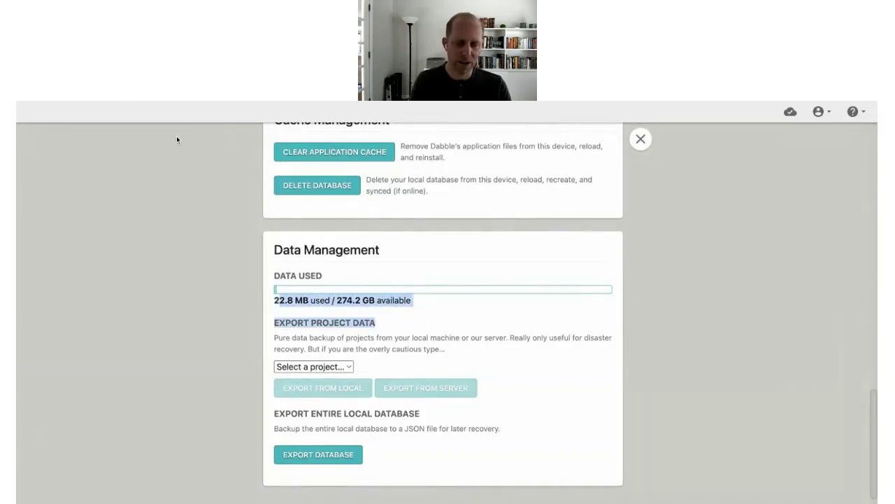
left_click(353, 308)
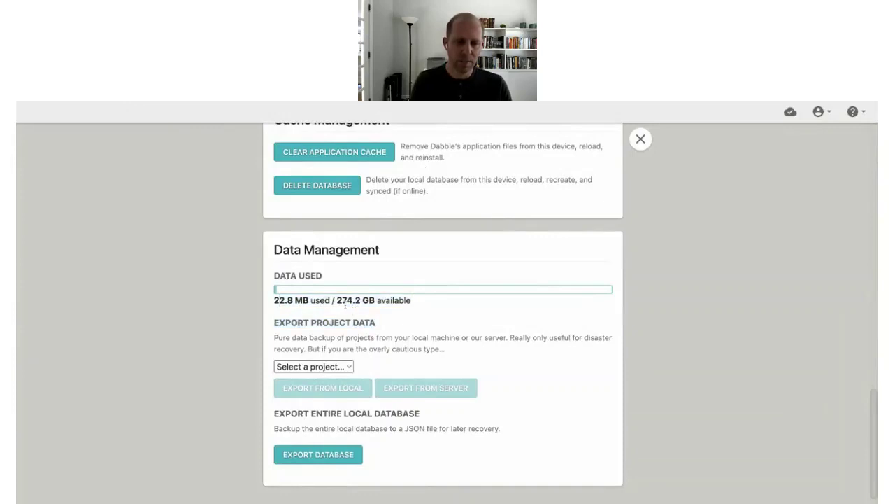
Step: Highlight the 274.2 GB available and 22.8 MB used figures, then open the account menu
left_click_drag(337, 300, 376, 301)
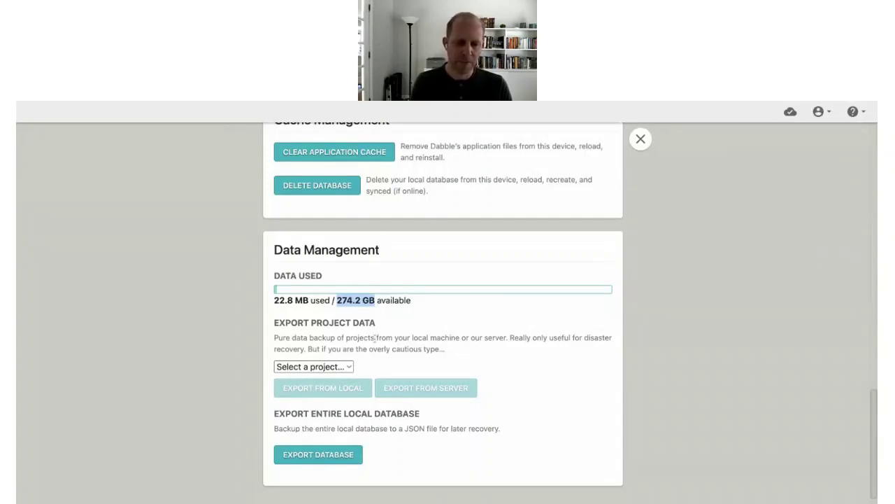
left_click_drag(275, 299, 334, 300)
left_click(372, 333)
left_click(334, 299)
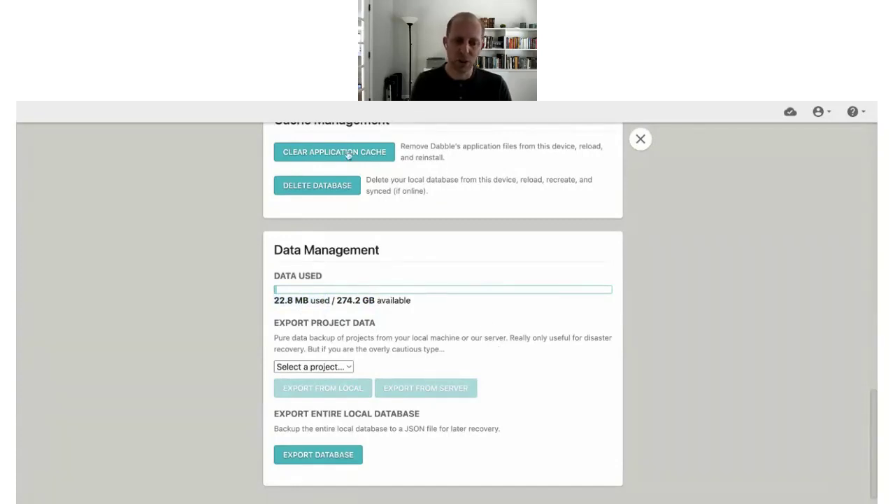
left_click_drag(275, 299, 332, 299)
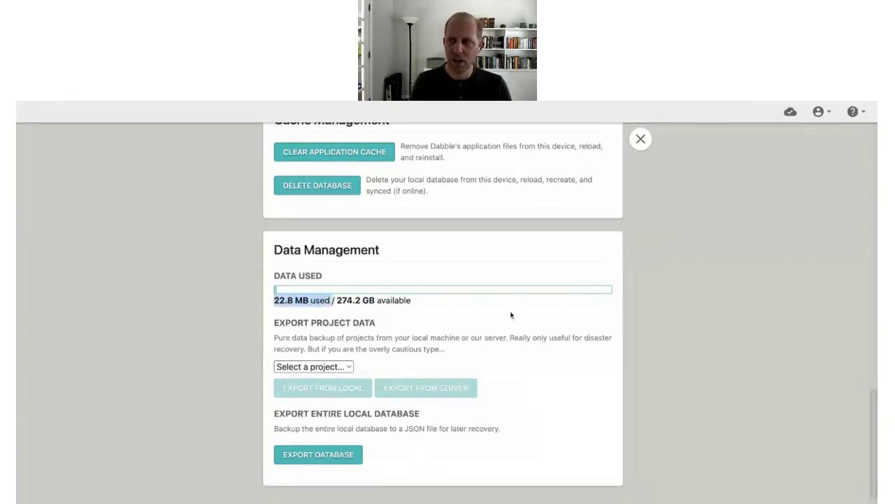
left_click(818, 111)
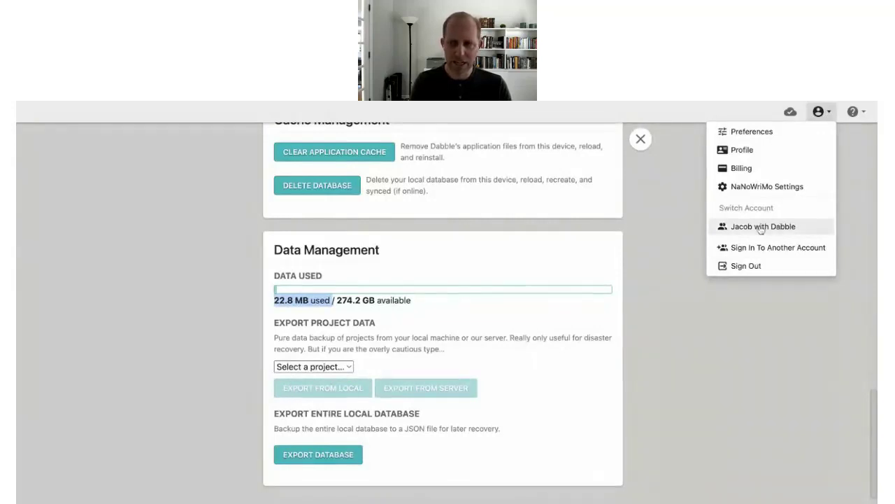
Step: Select Pride & Prejudice for export, export the local database backup, and close Preferences
left_click(694, 251)
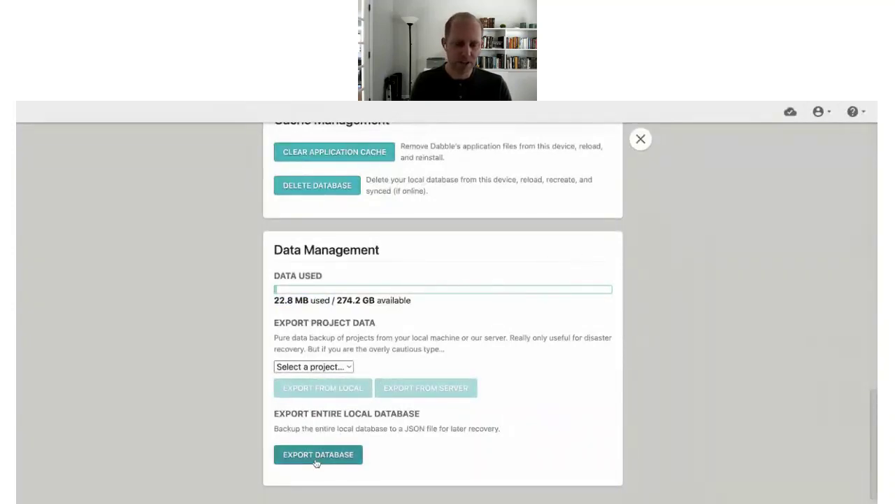
scroll(325, 370, "down", 1)
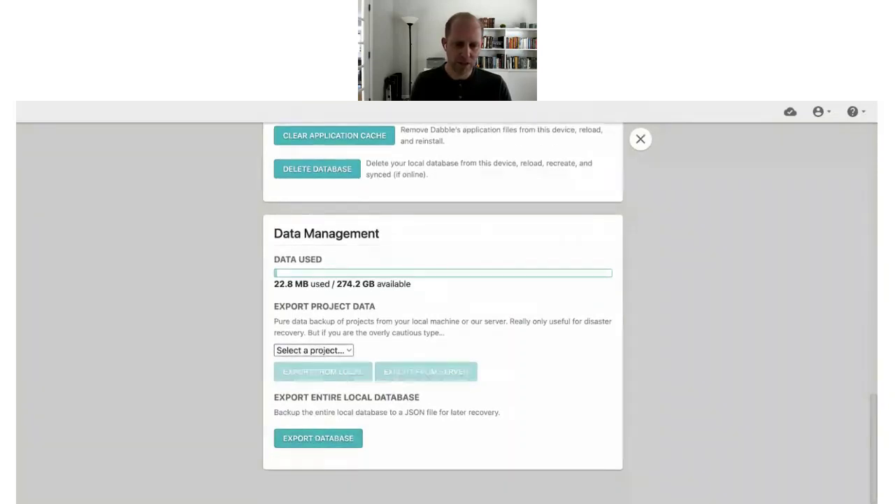
left_click(314, 363)
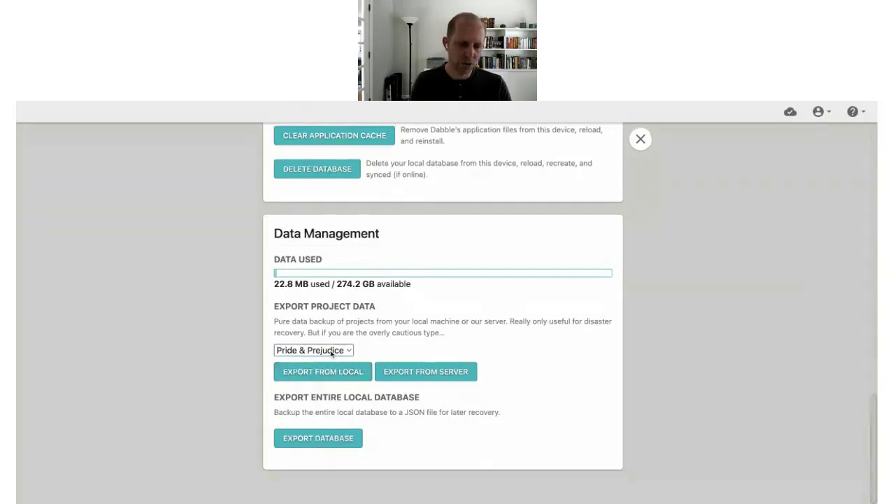
left_click(332, 449)
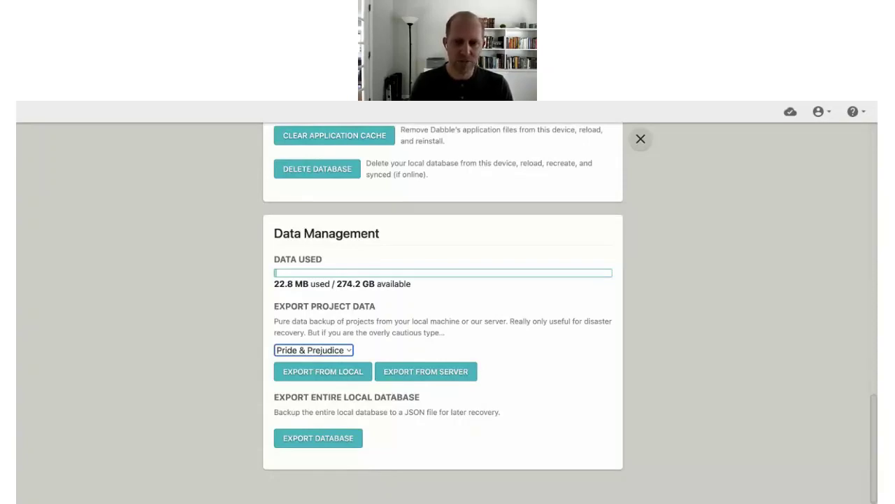
key("Escape")
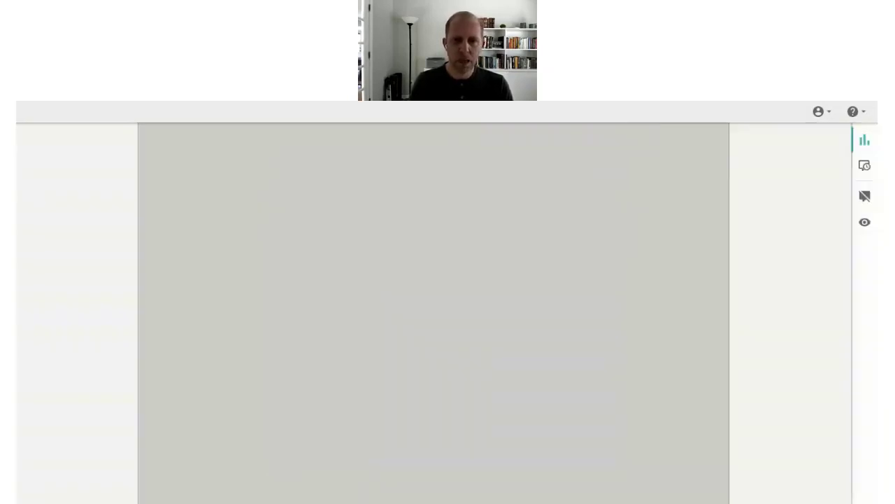